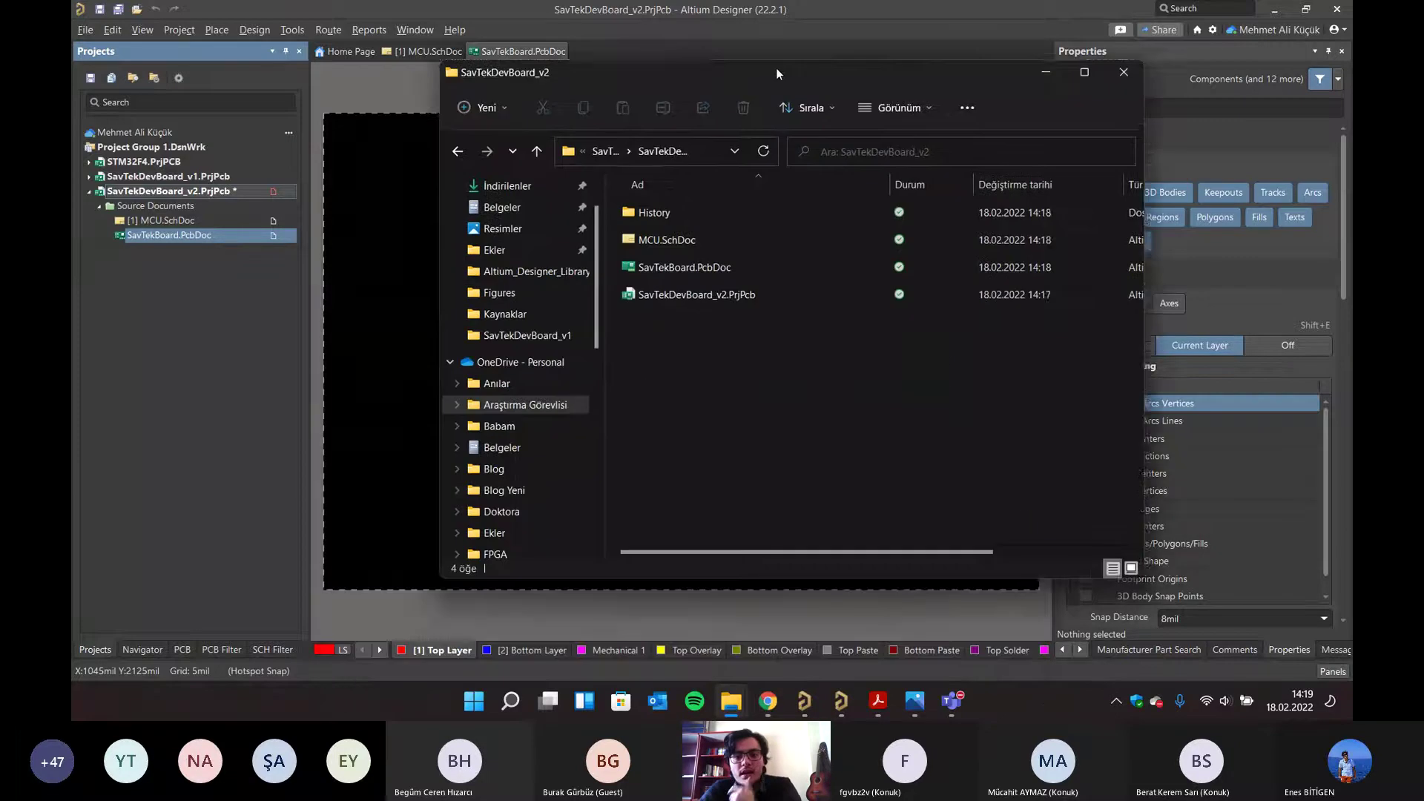
- Examine the project, schematic and PCB files stored in the SavTekDevBoard_v2 folder, and return to Altium Designer
drag(776, 68, 749, 61)
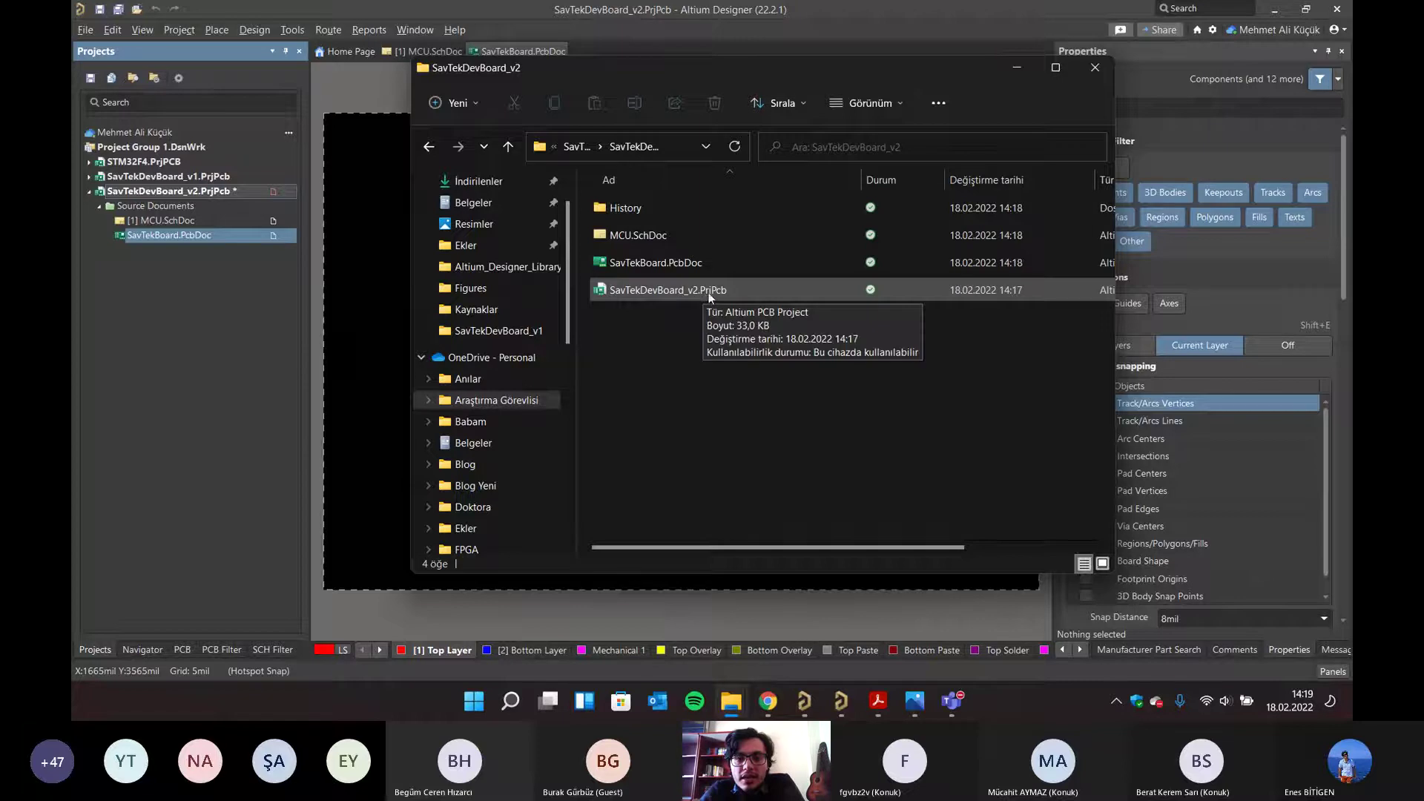
click(678, 298)
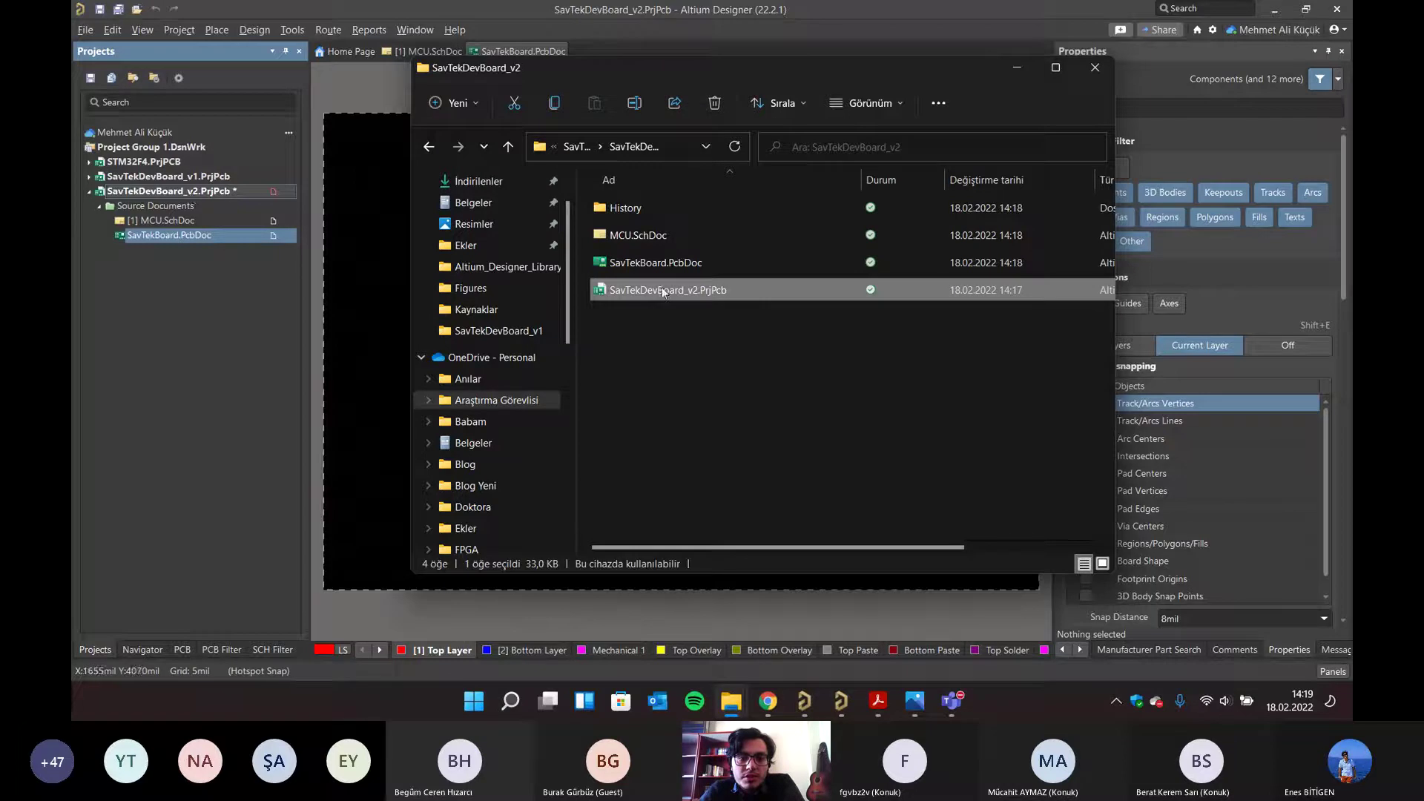
click(620, 237)
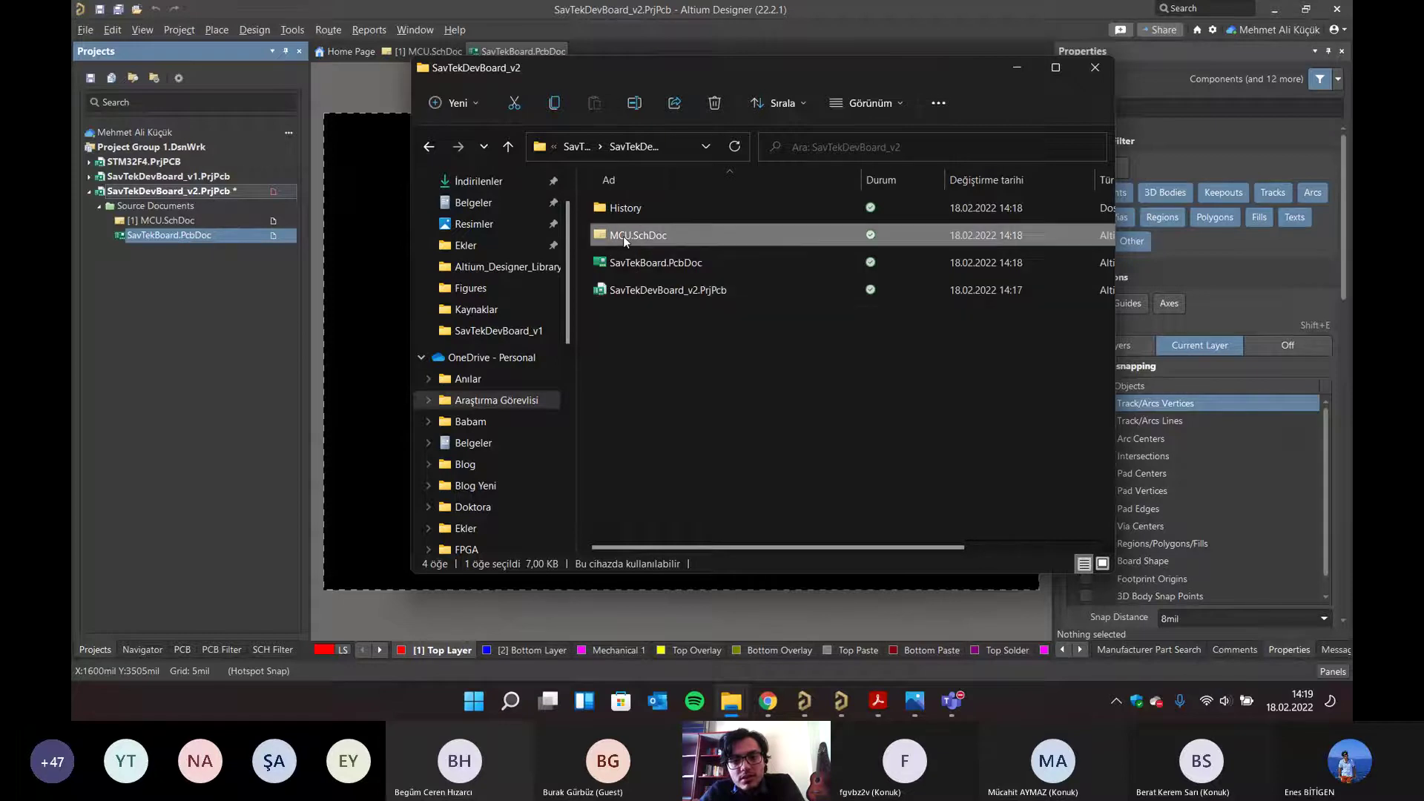
click(656, 263)
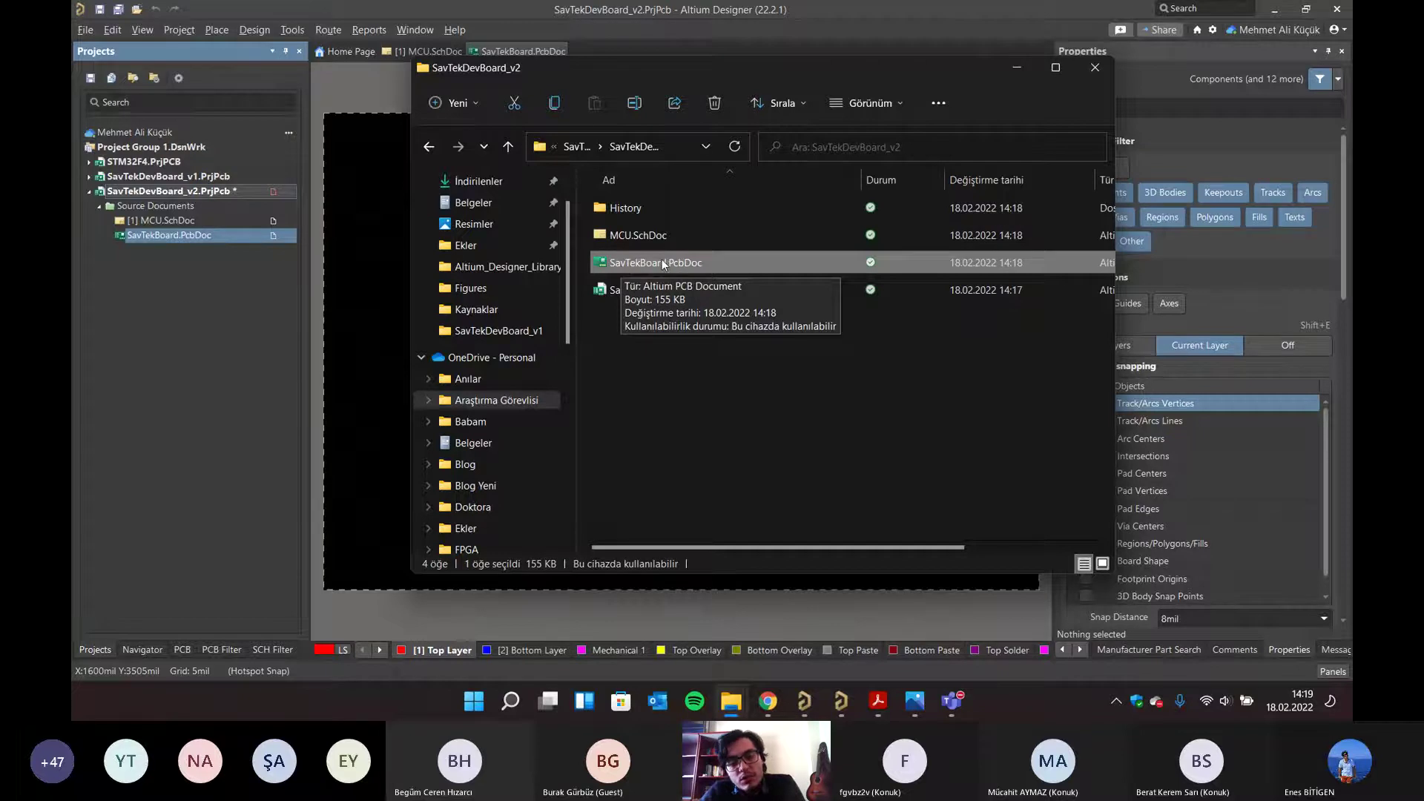
click(206, 331)
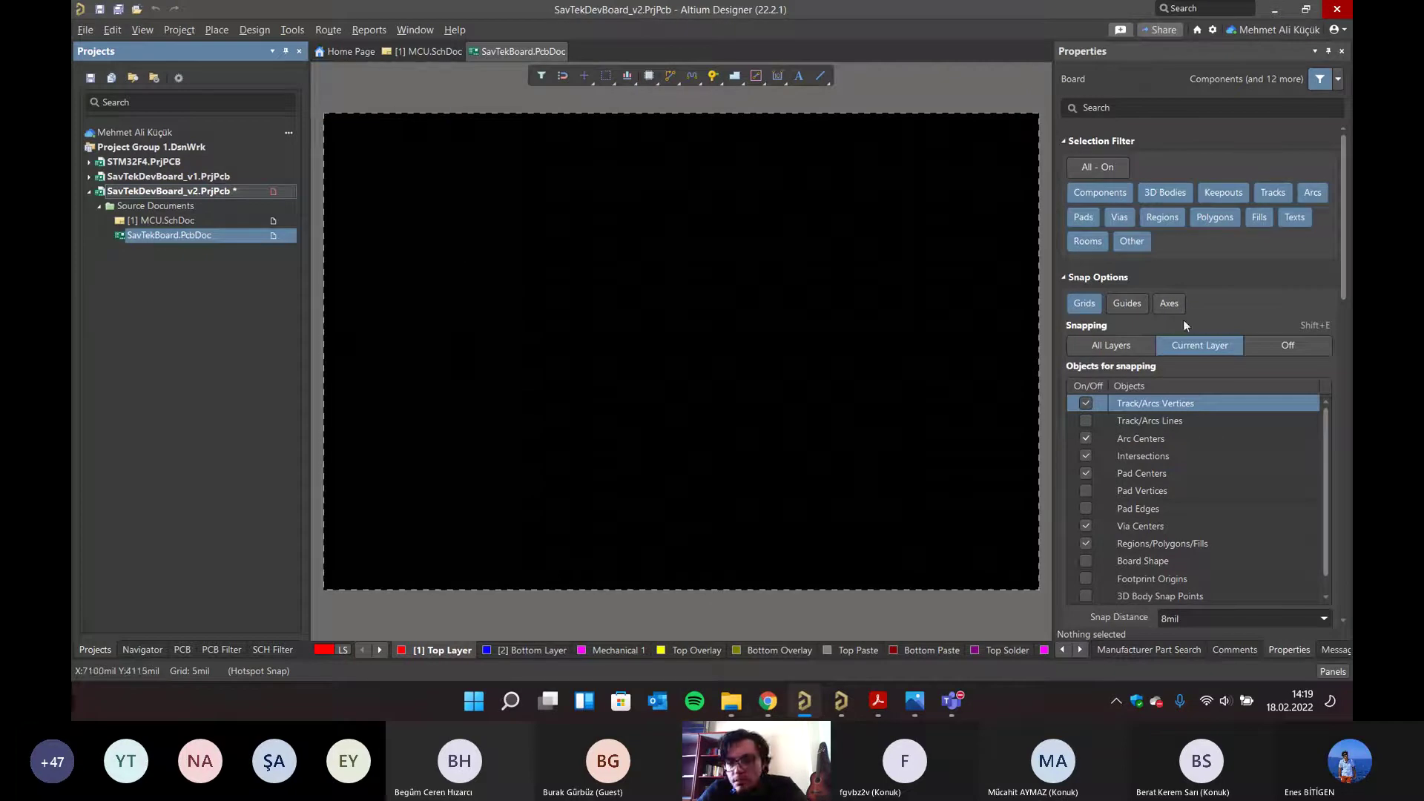
- Open the MCU.SchDoc schematic and bring up the list of components available for placement
click(1063, 649)
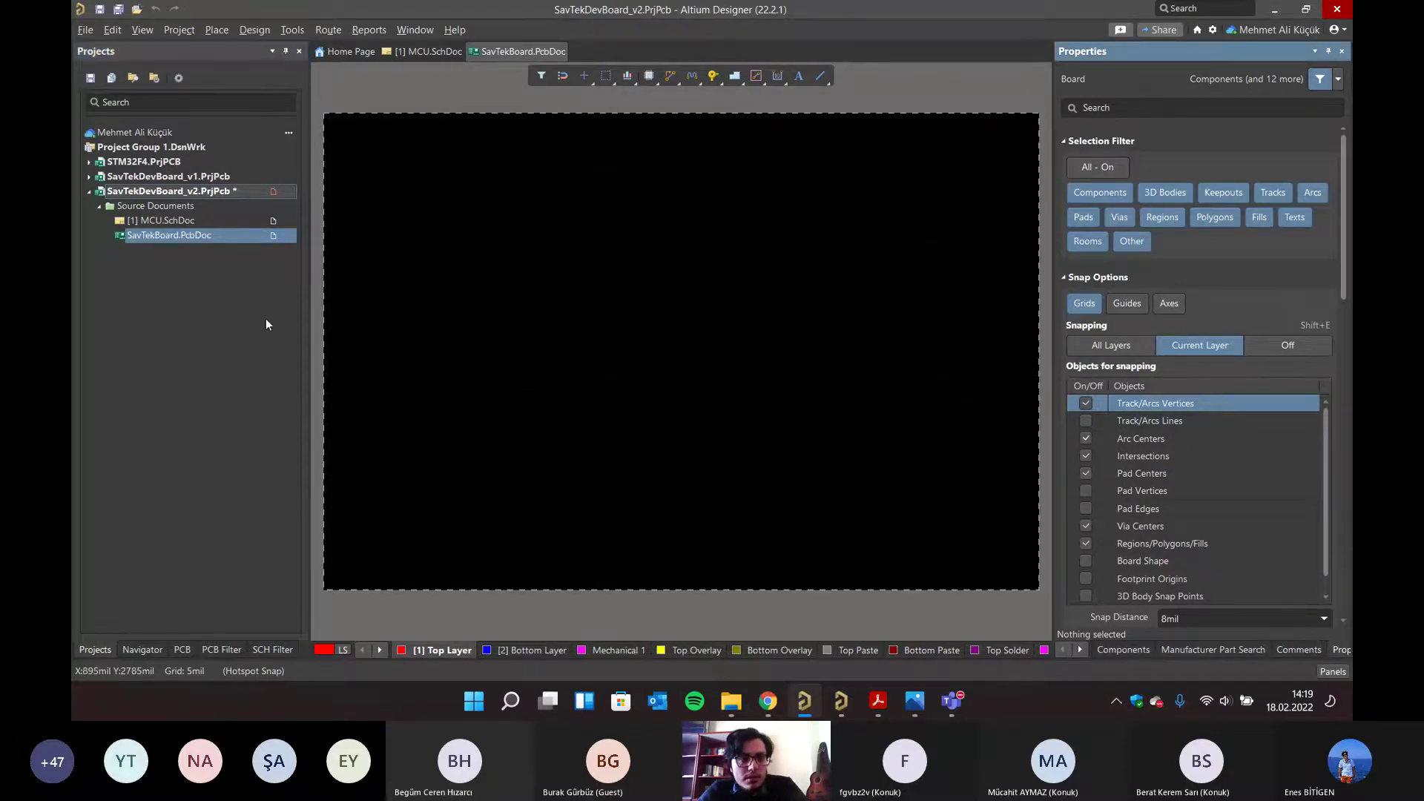
click(161, 220)
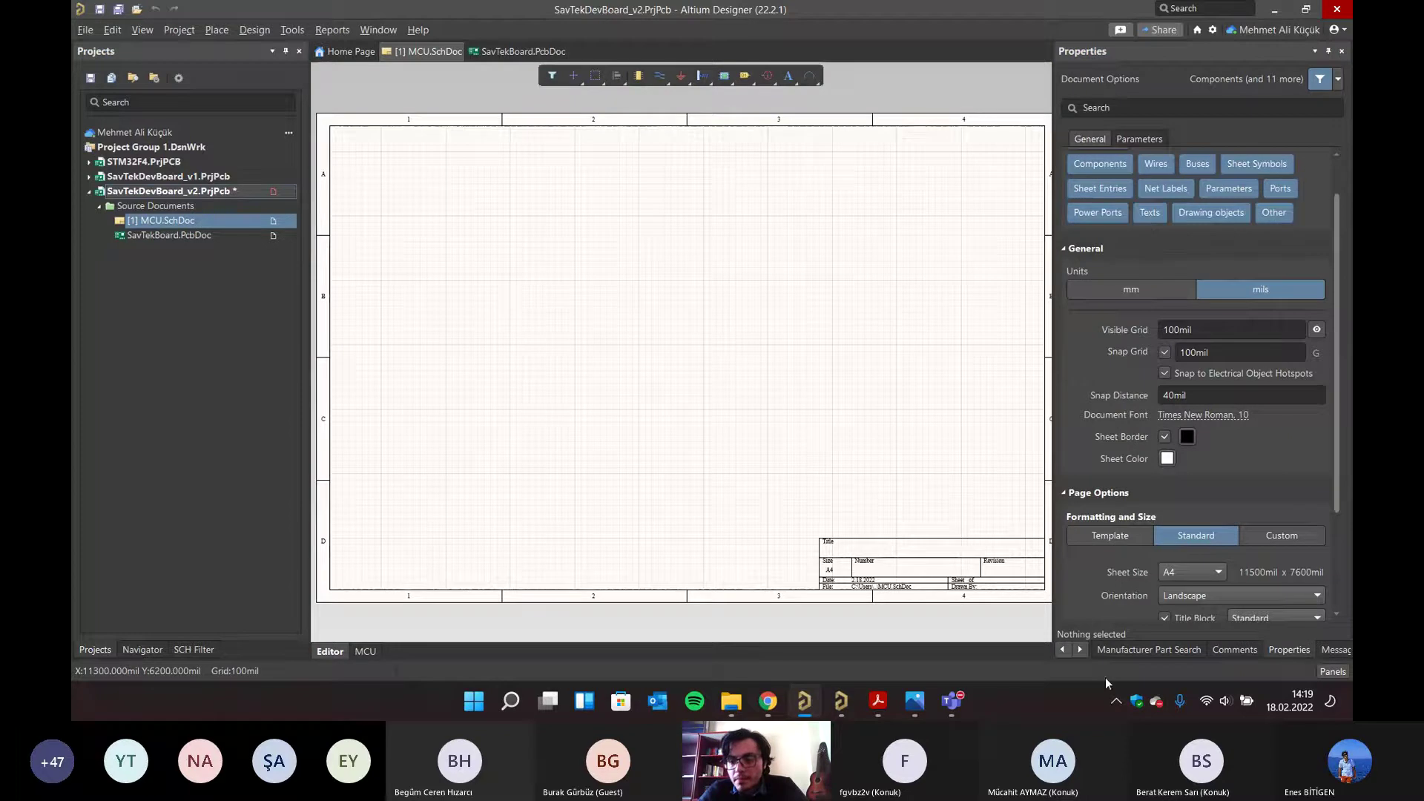
click(1068, 650)
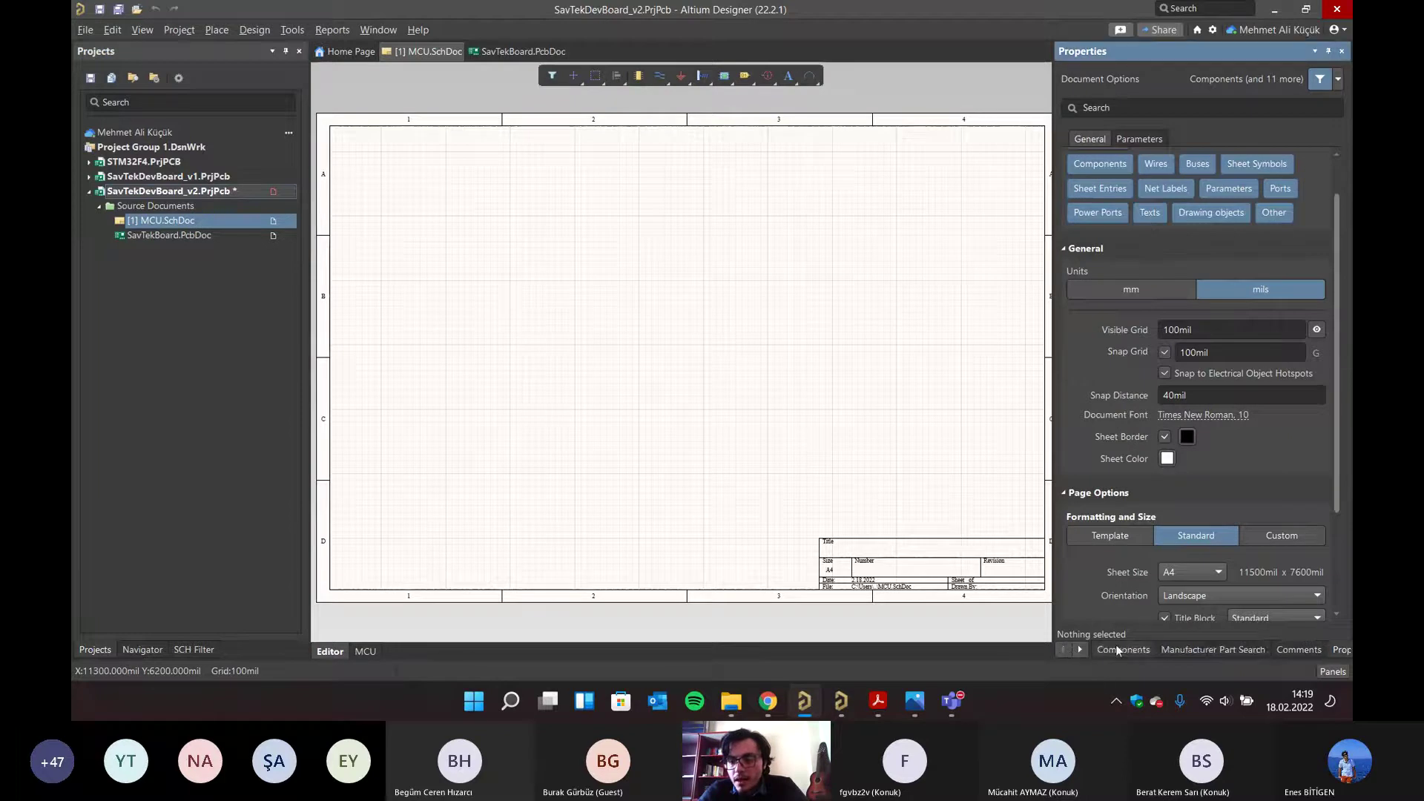
click(1115, 647)
- Examine the installed component libraries and their categories, from capacitors and resistors through to switches and USB connectors
click(1211, 83)
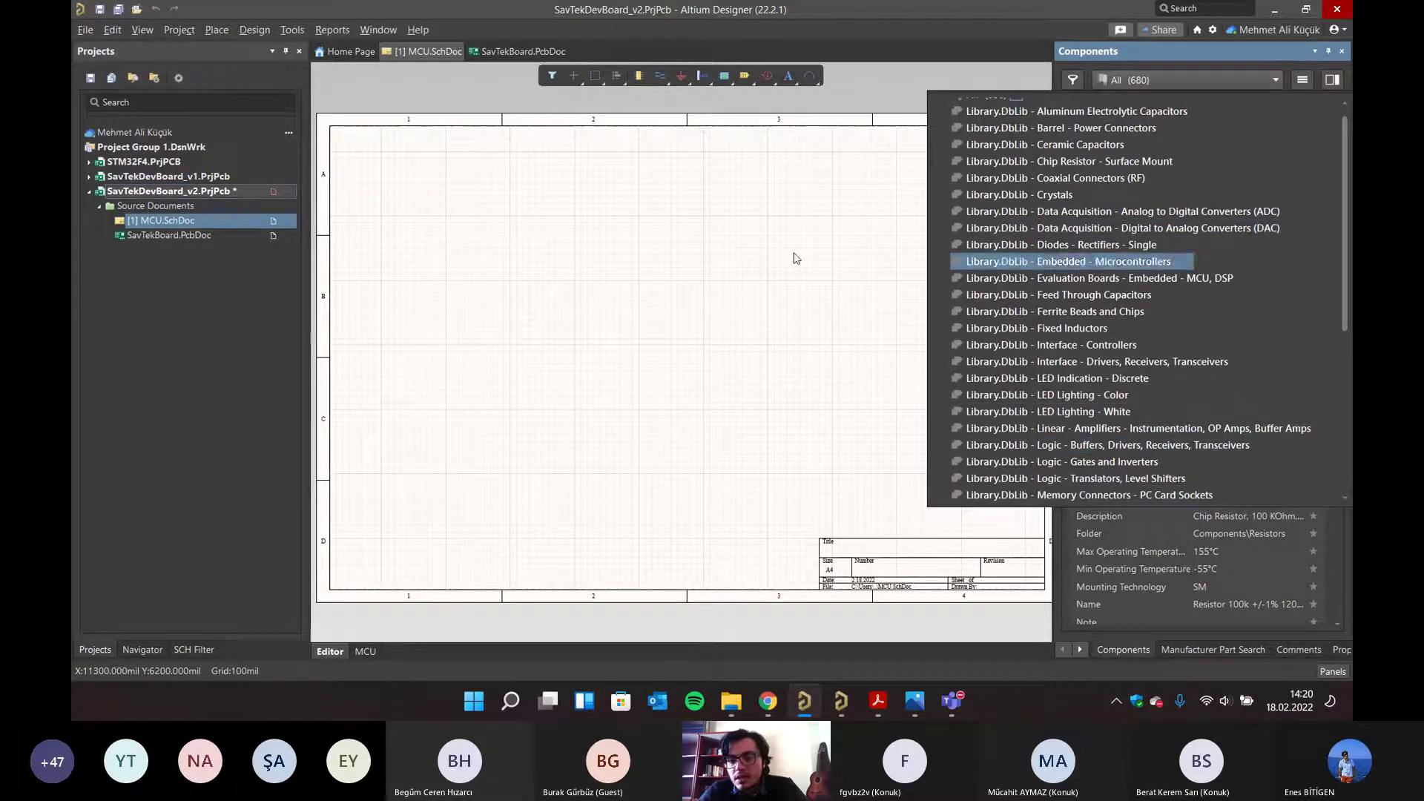
click(689, 245)
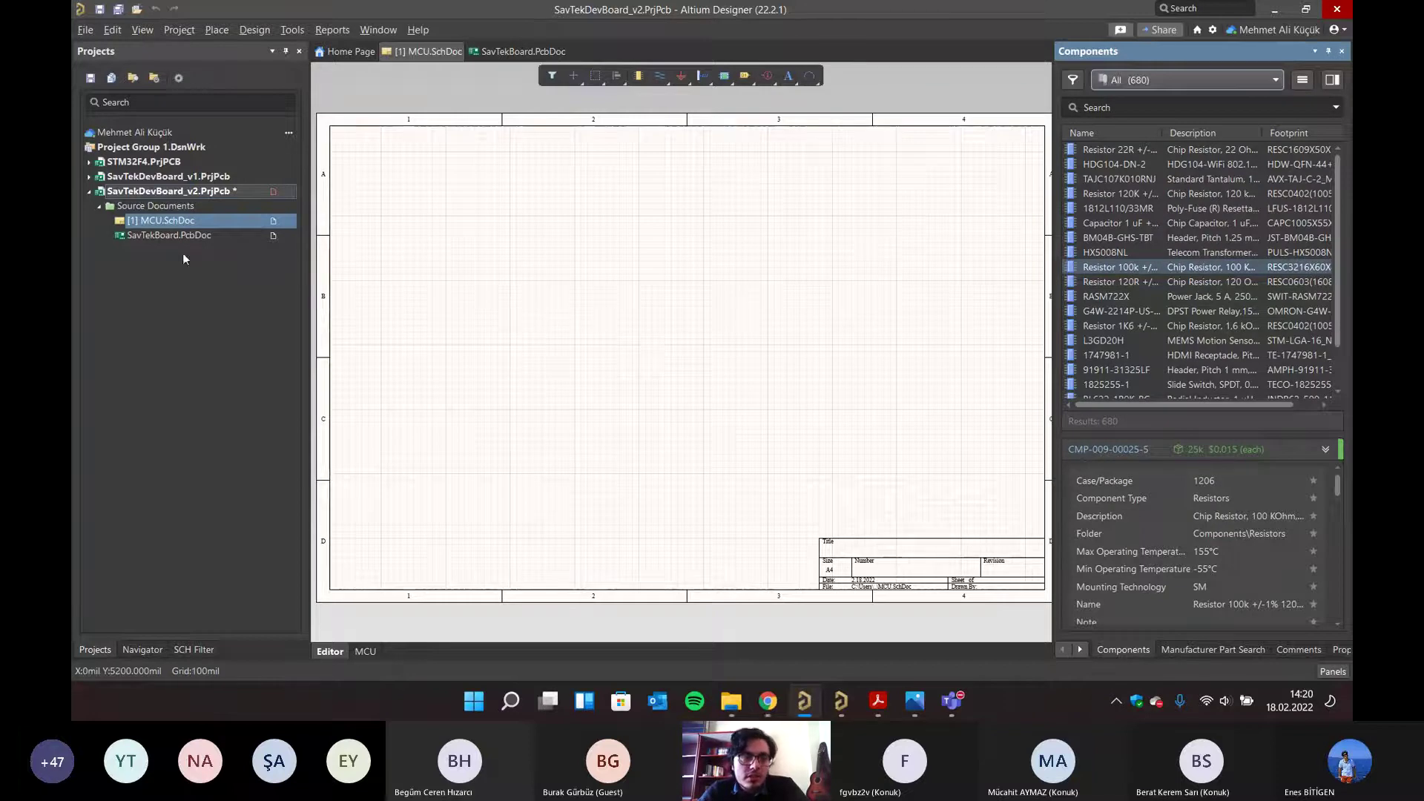
click(163, 222)
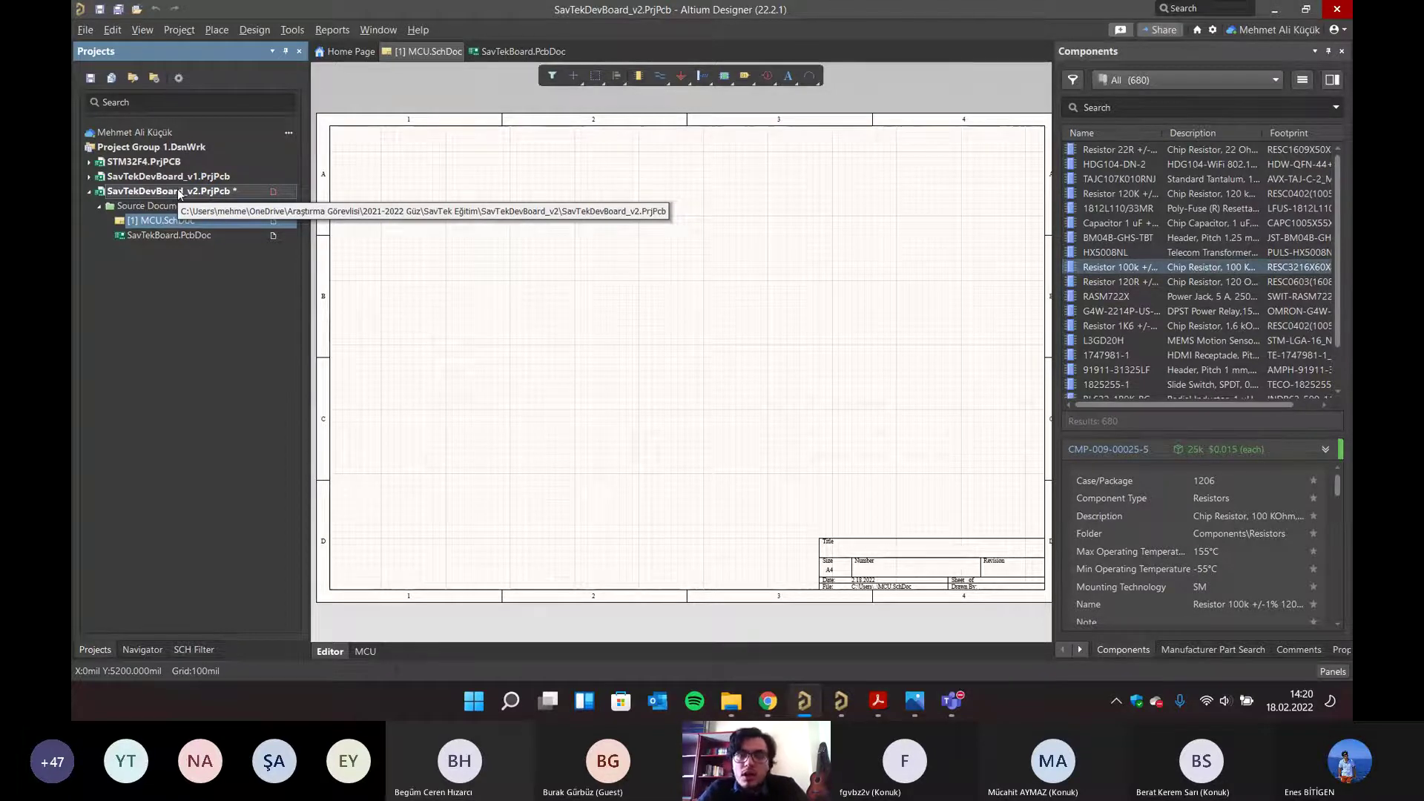
click(1186, 81)
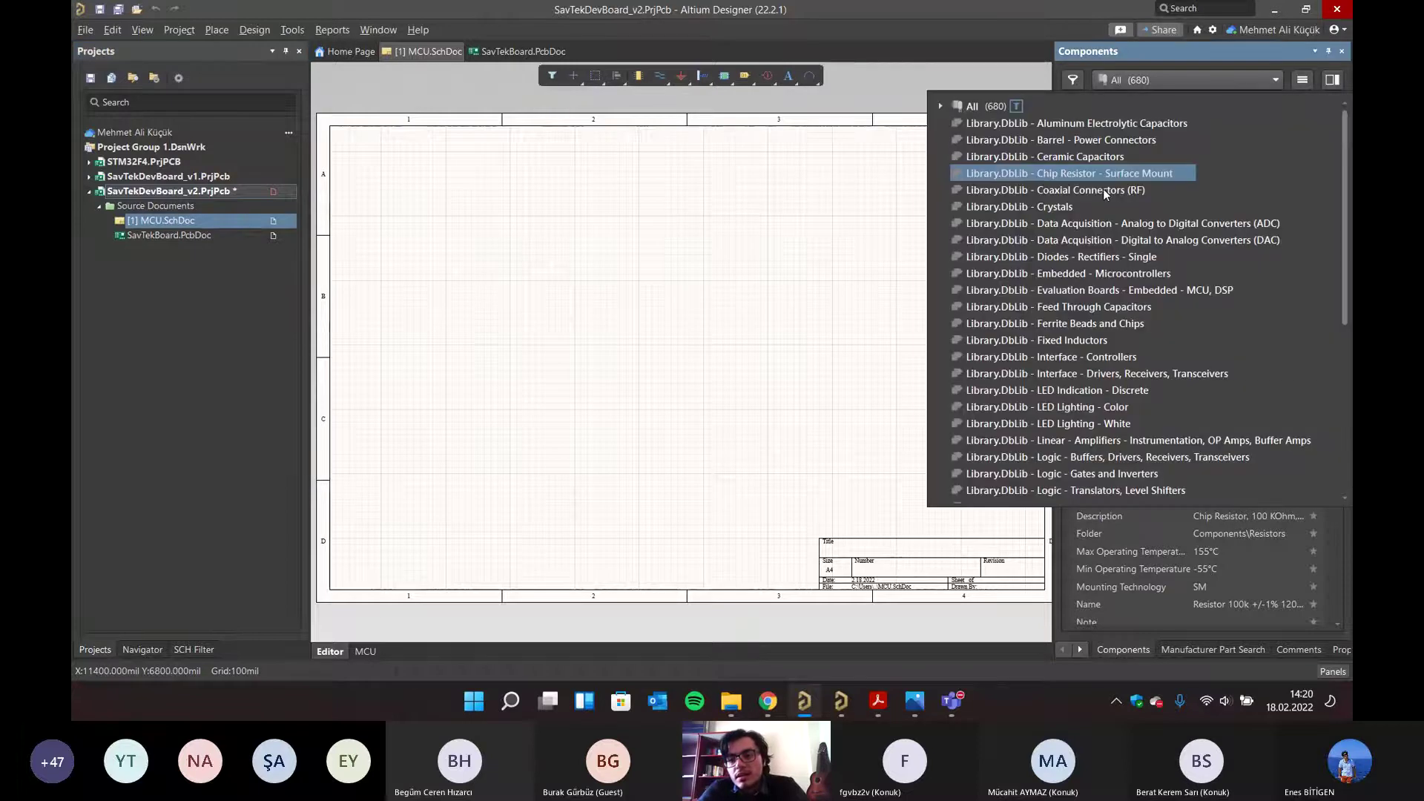
click(790, 385)
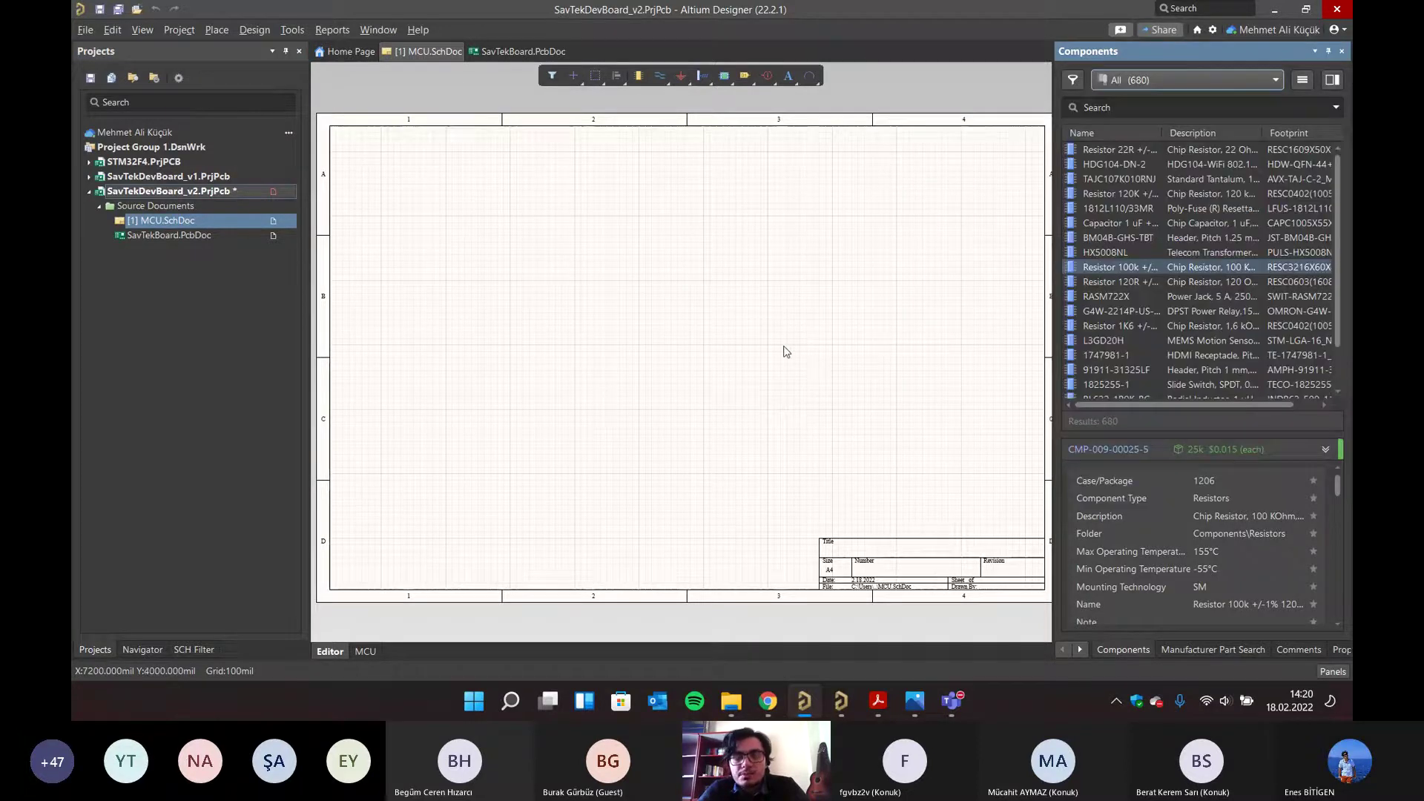
click(1209, 83)
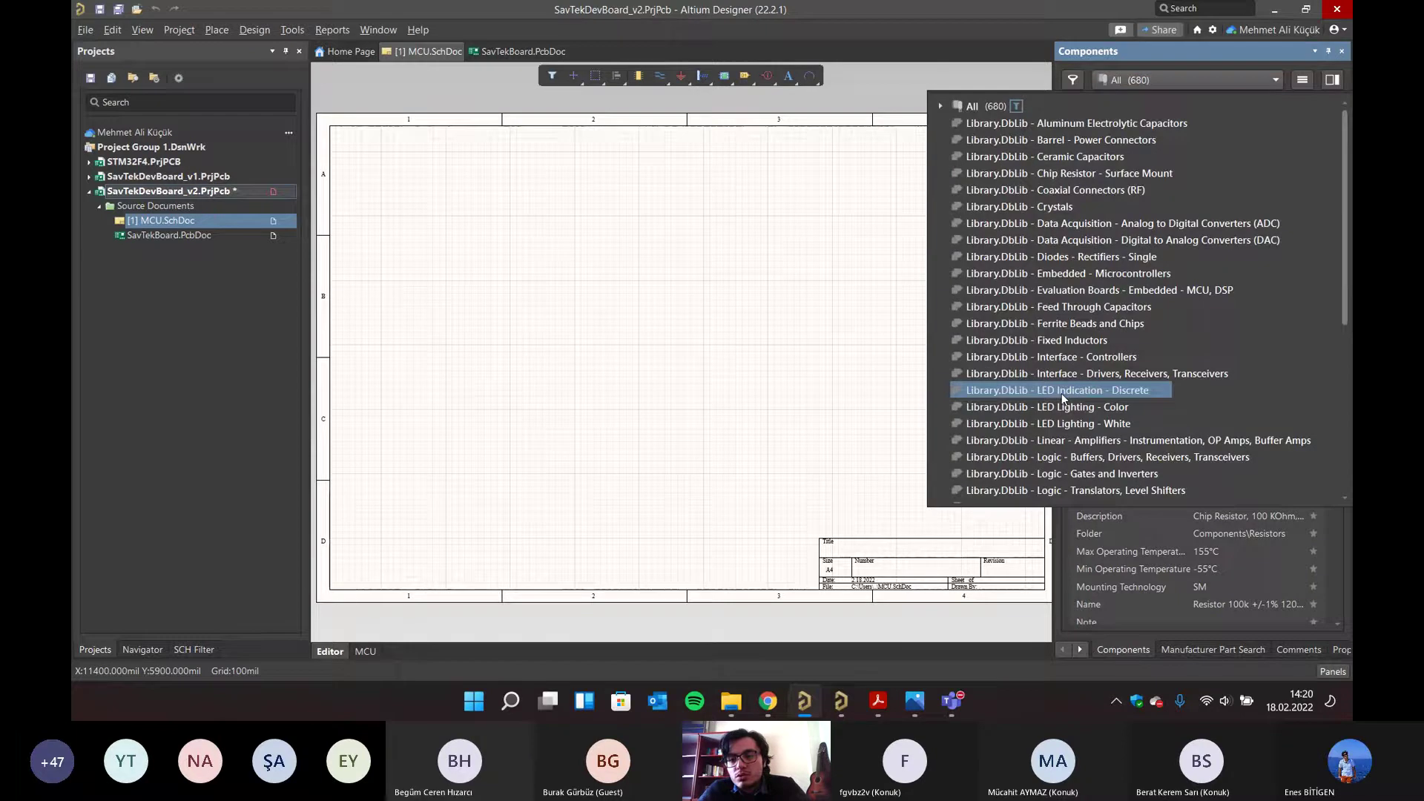
scroll(1126, 377, down, 5)
scroll(994, 223, up, 5)
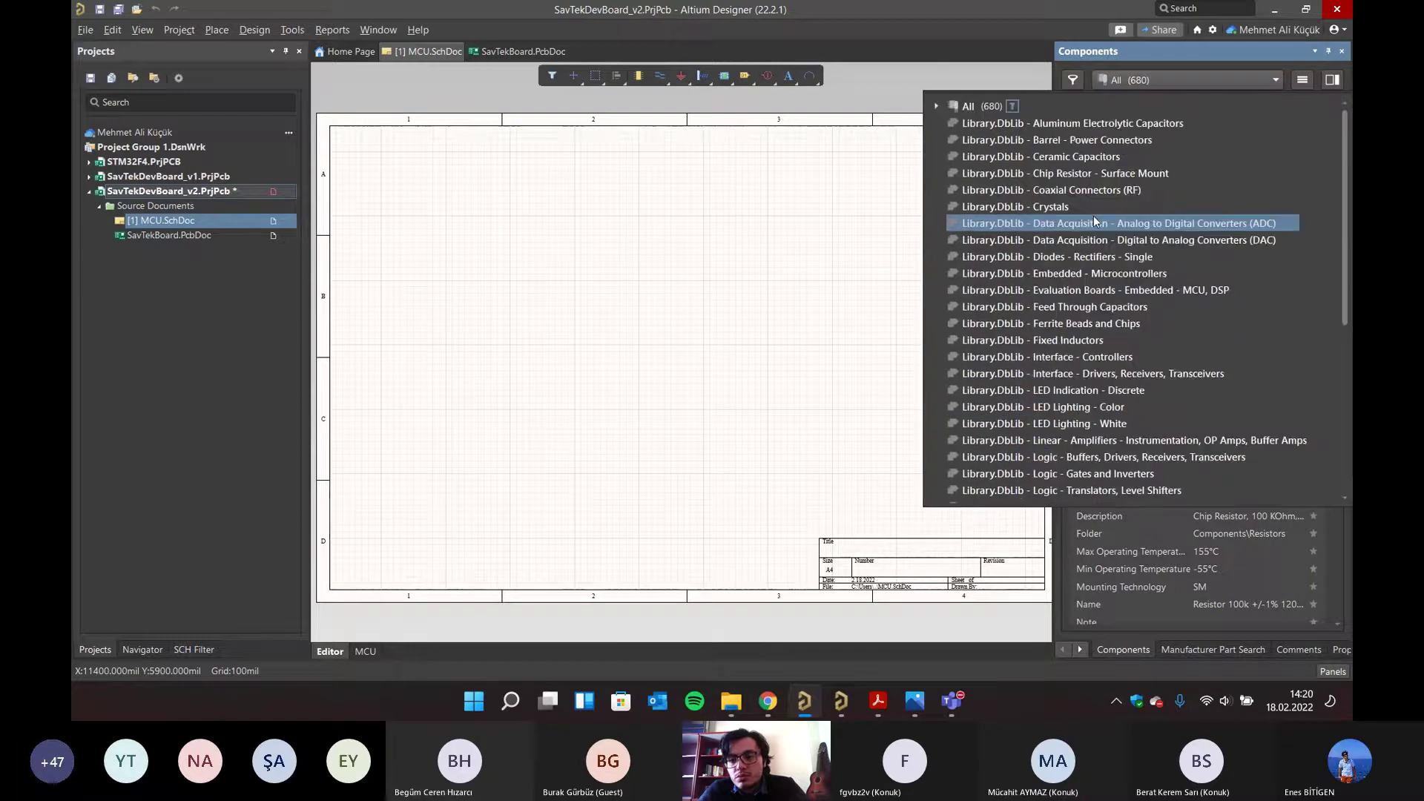
scroll(1137, 381, down, 5)
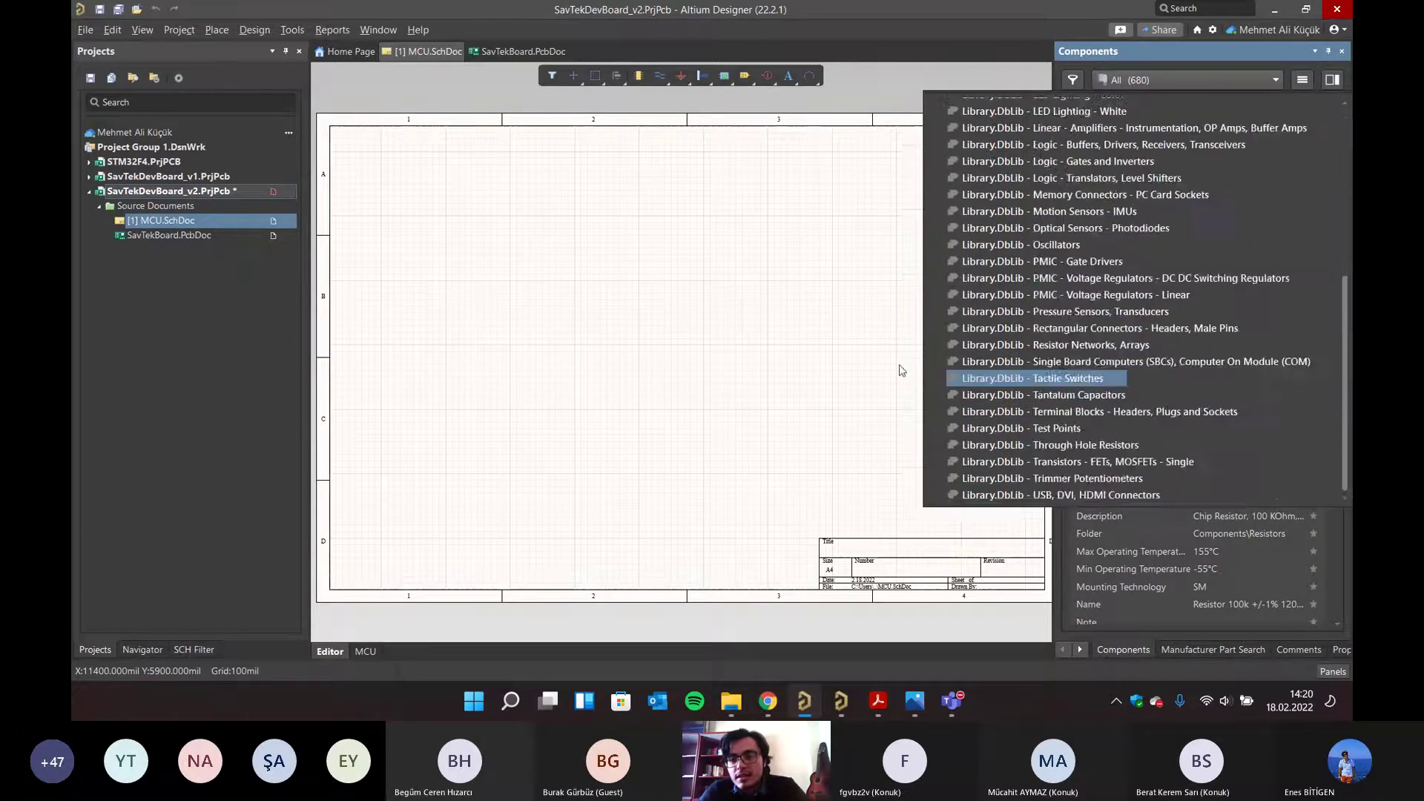
click(902, 371)
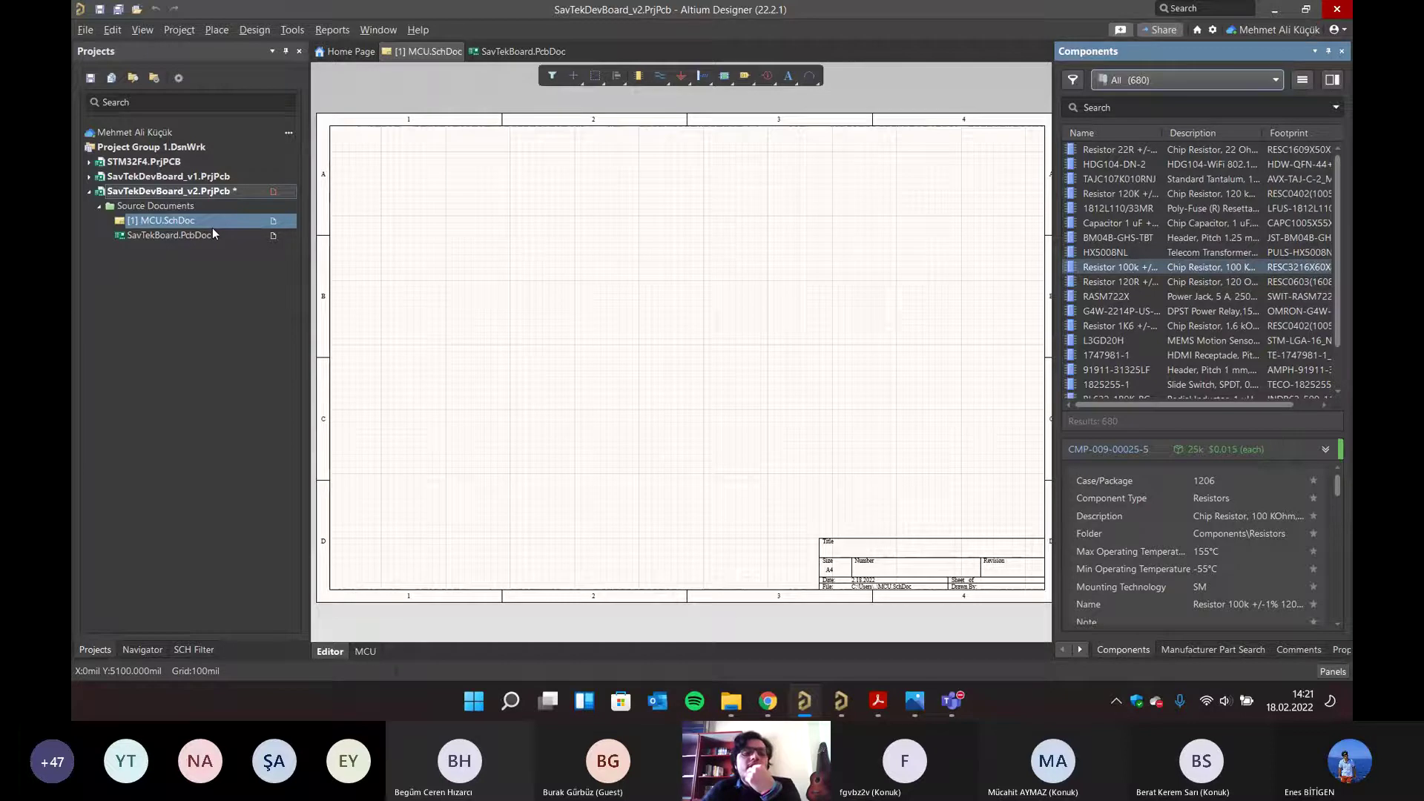
- Add a new schematic library to the SavTekDevBoard_v2 project and save it as A.SchLib
right_click(191, 193)
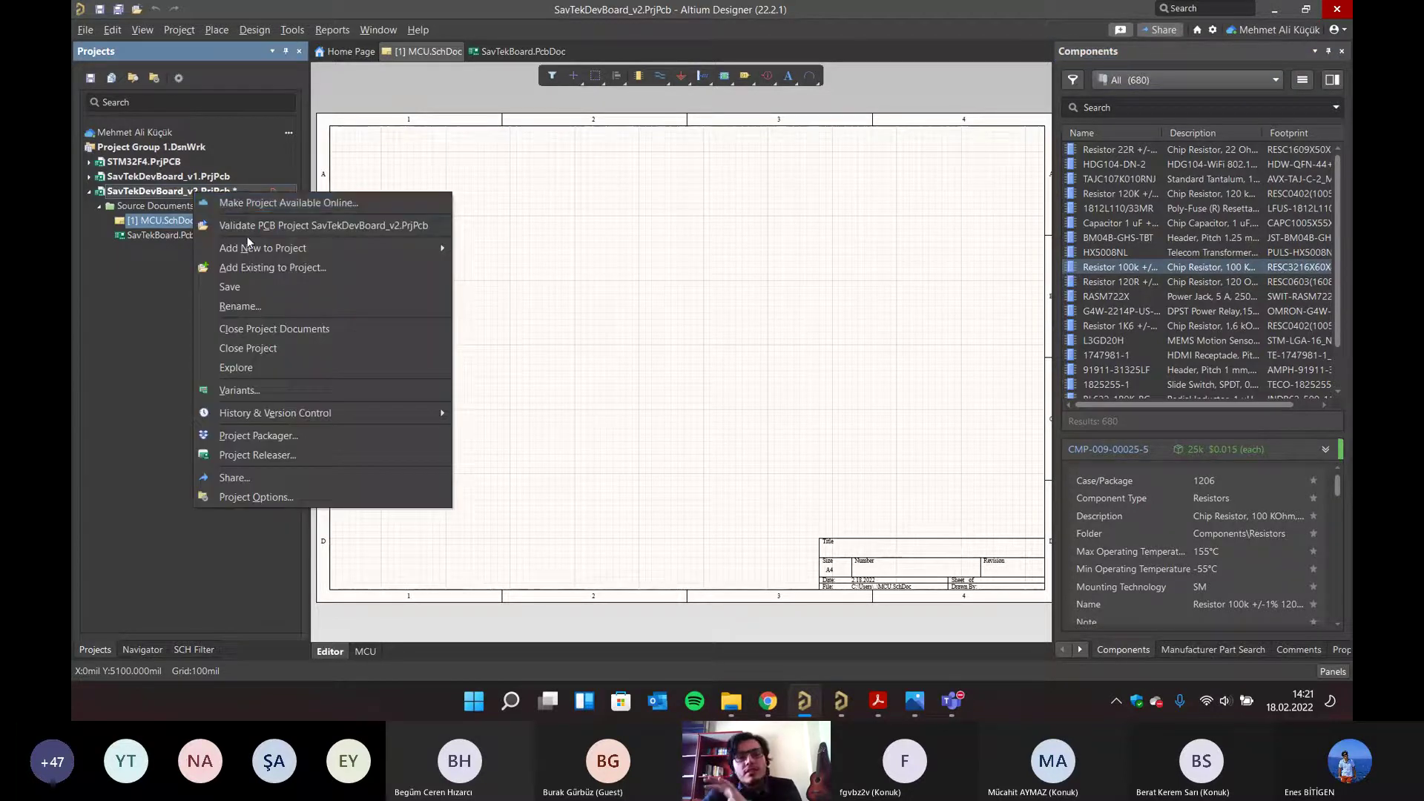
mouse_move(283, 249)
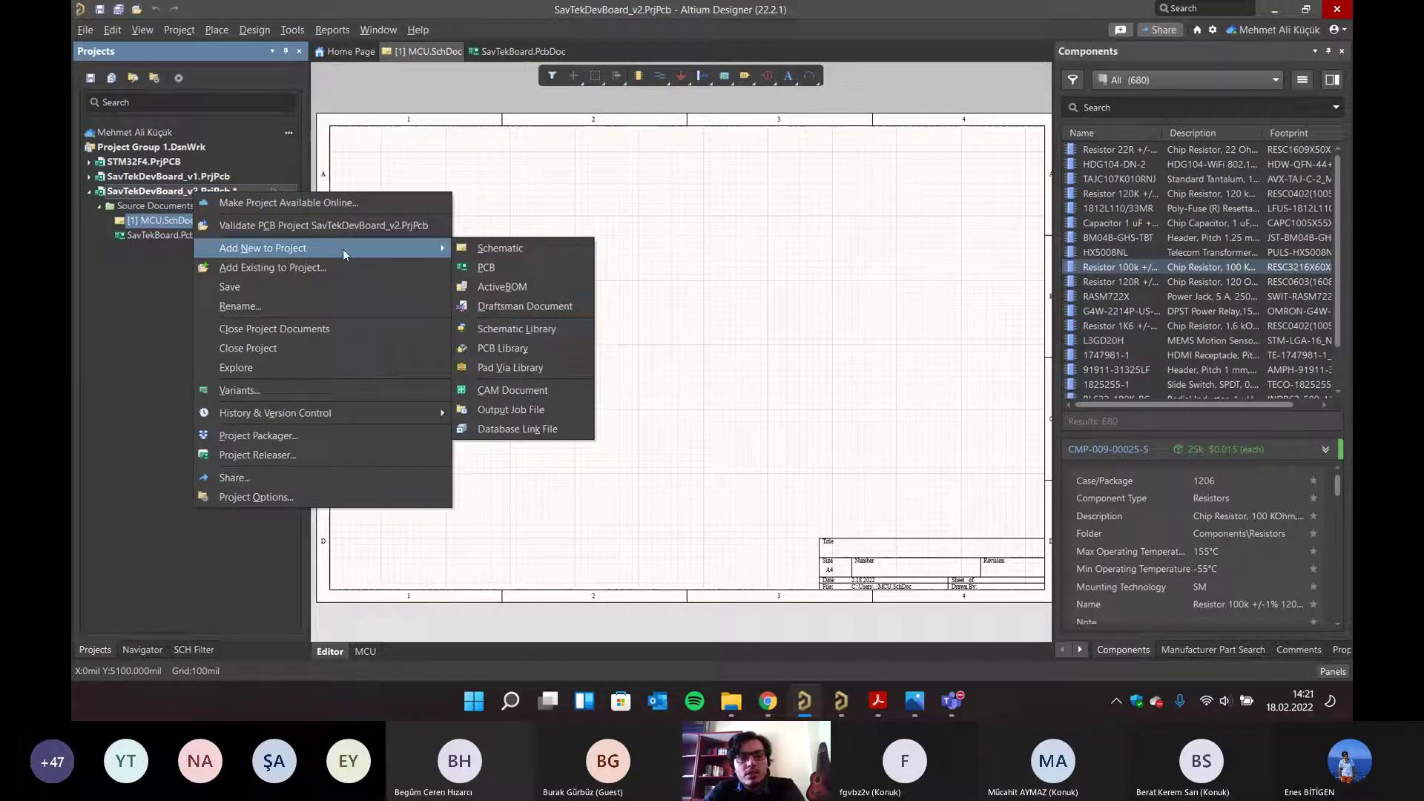
click(509, 331)
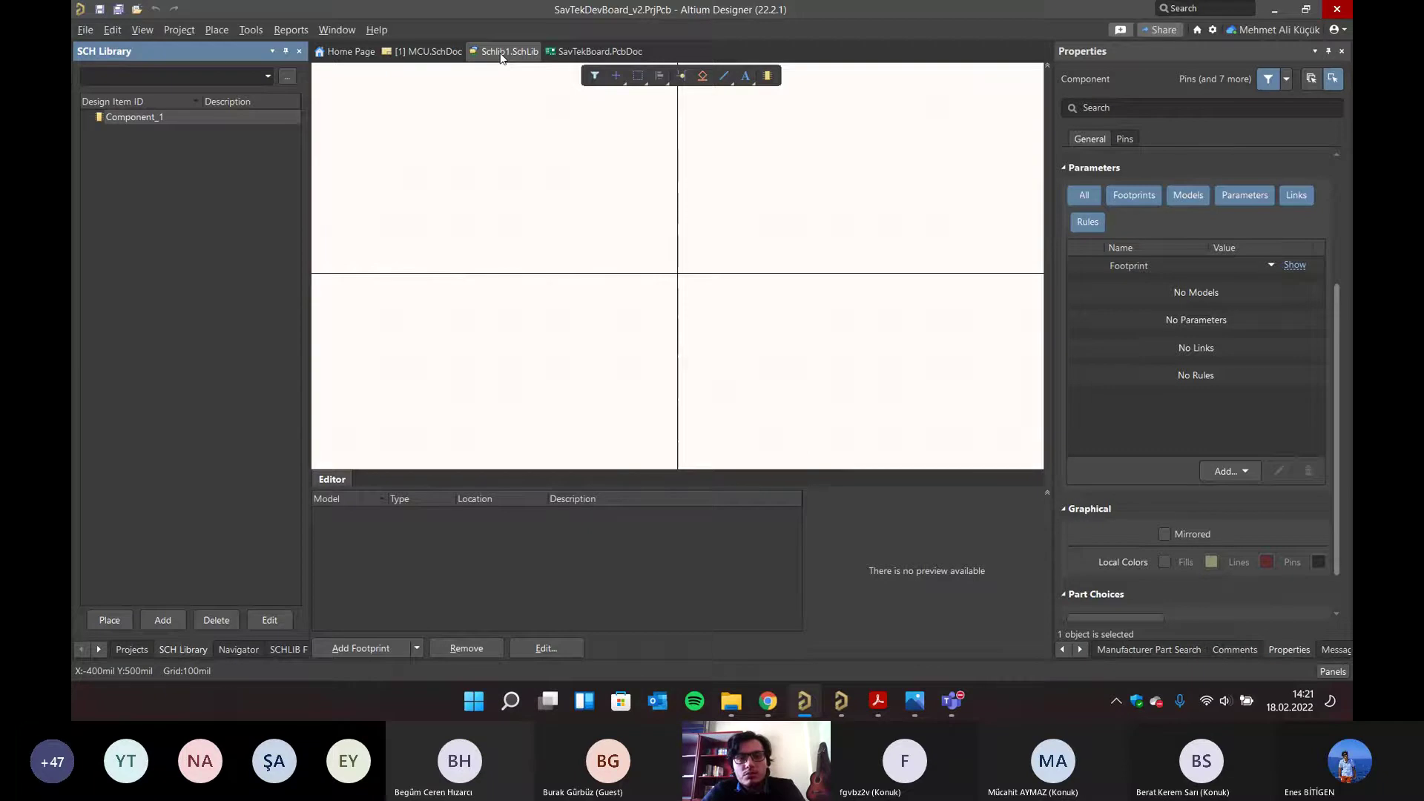
key(ctrl+s)
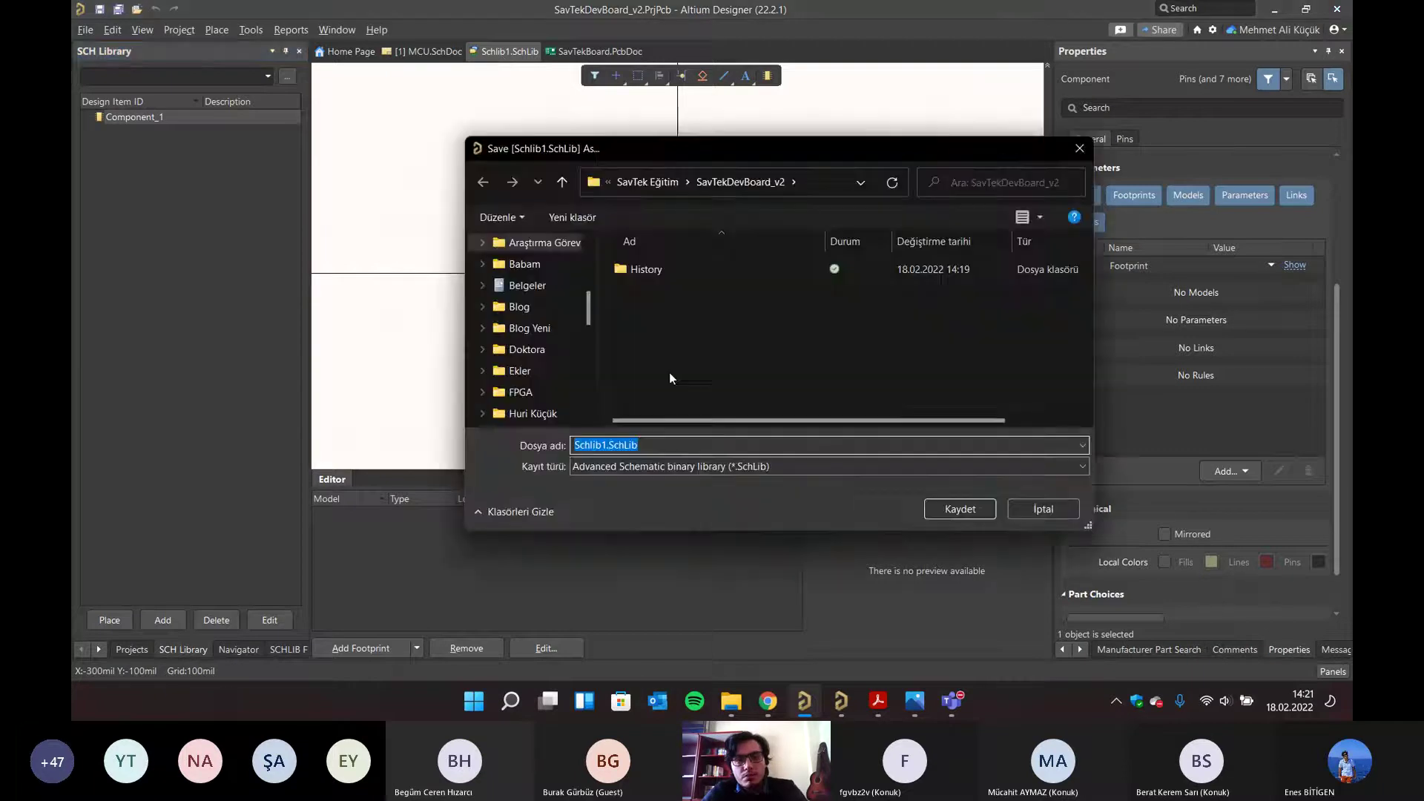
text(A)
key(Return)
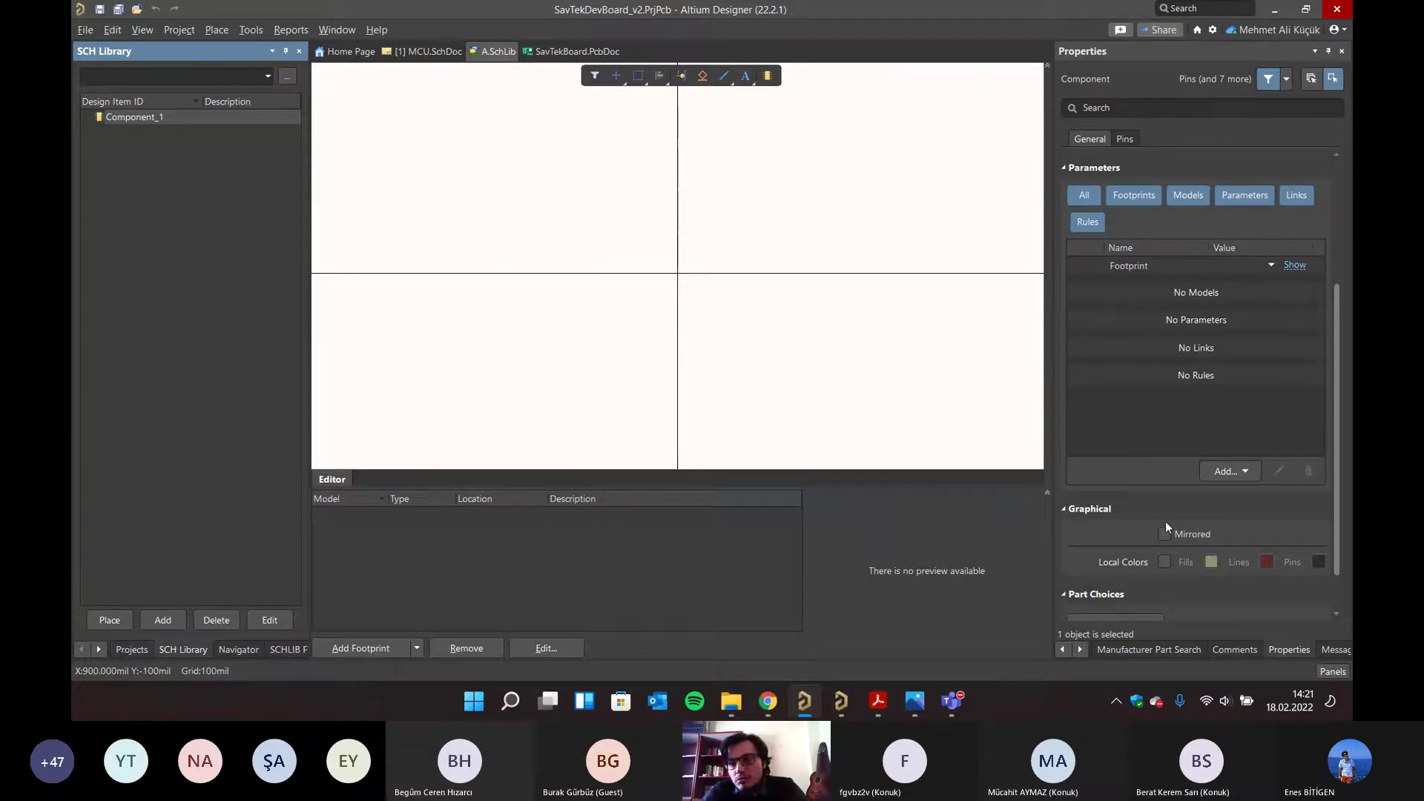
- Check A.SchLib in the project structure and open the general properties of its Component_1
click(130, 655)
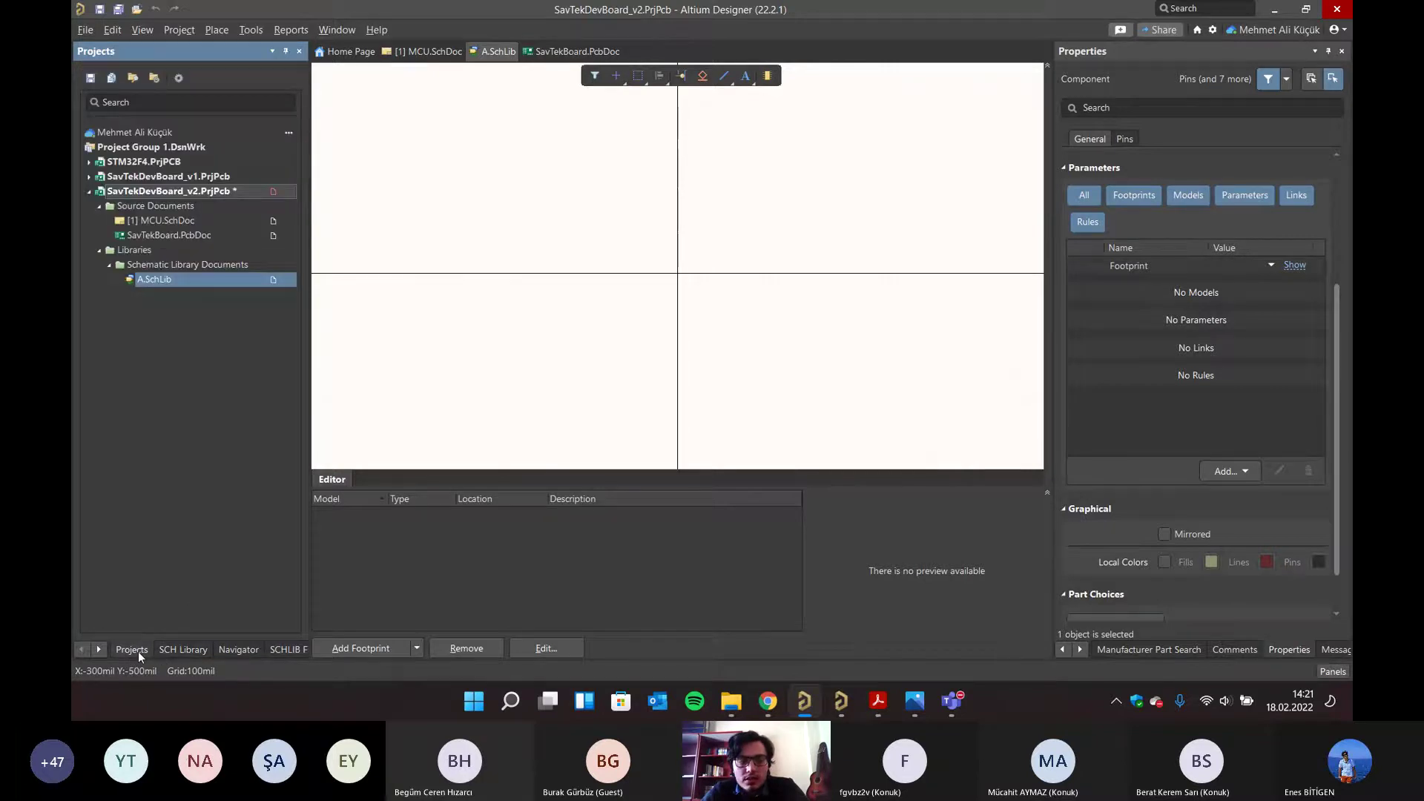
click(183, 650)
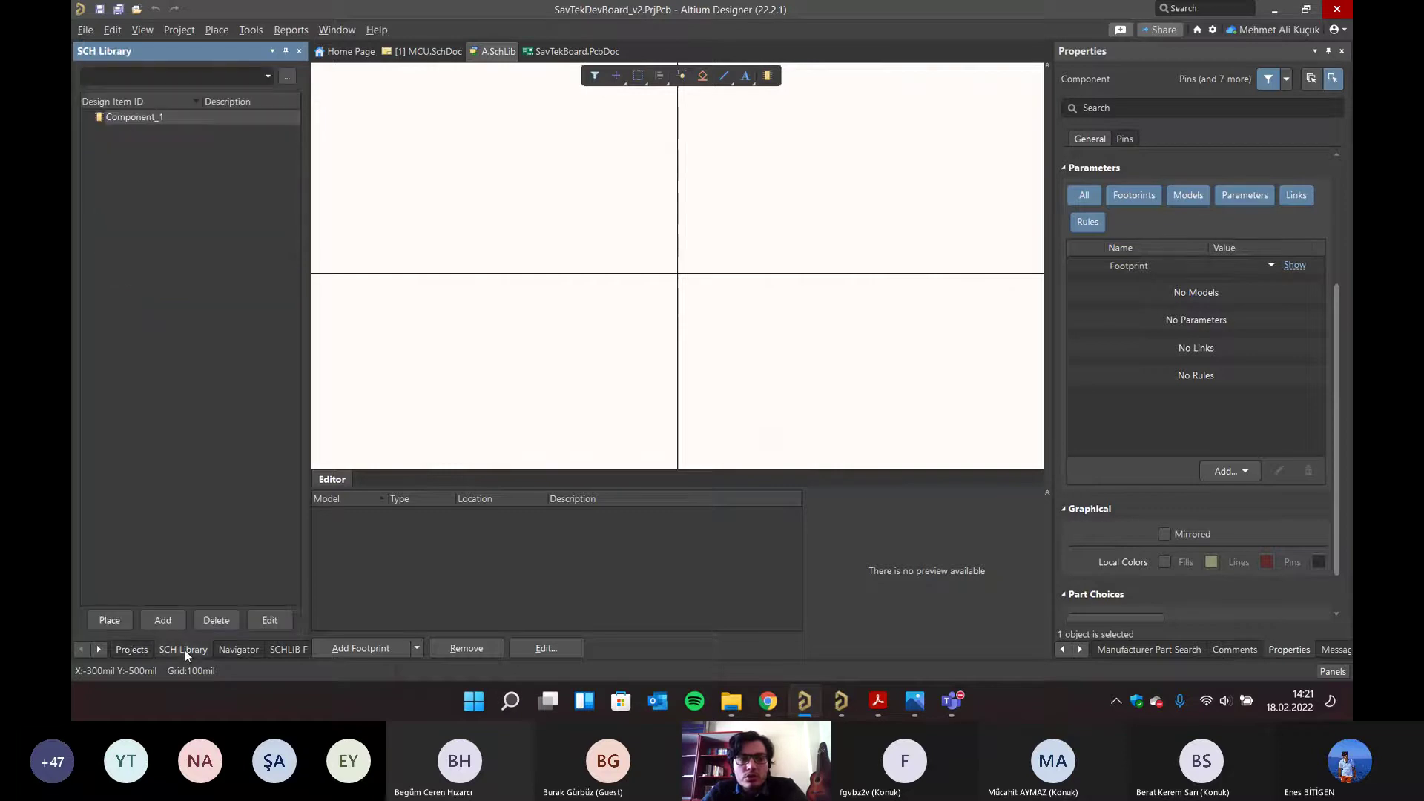
double_click(127, 118)
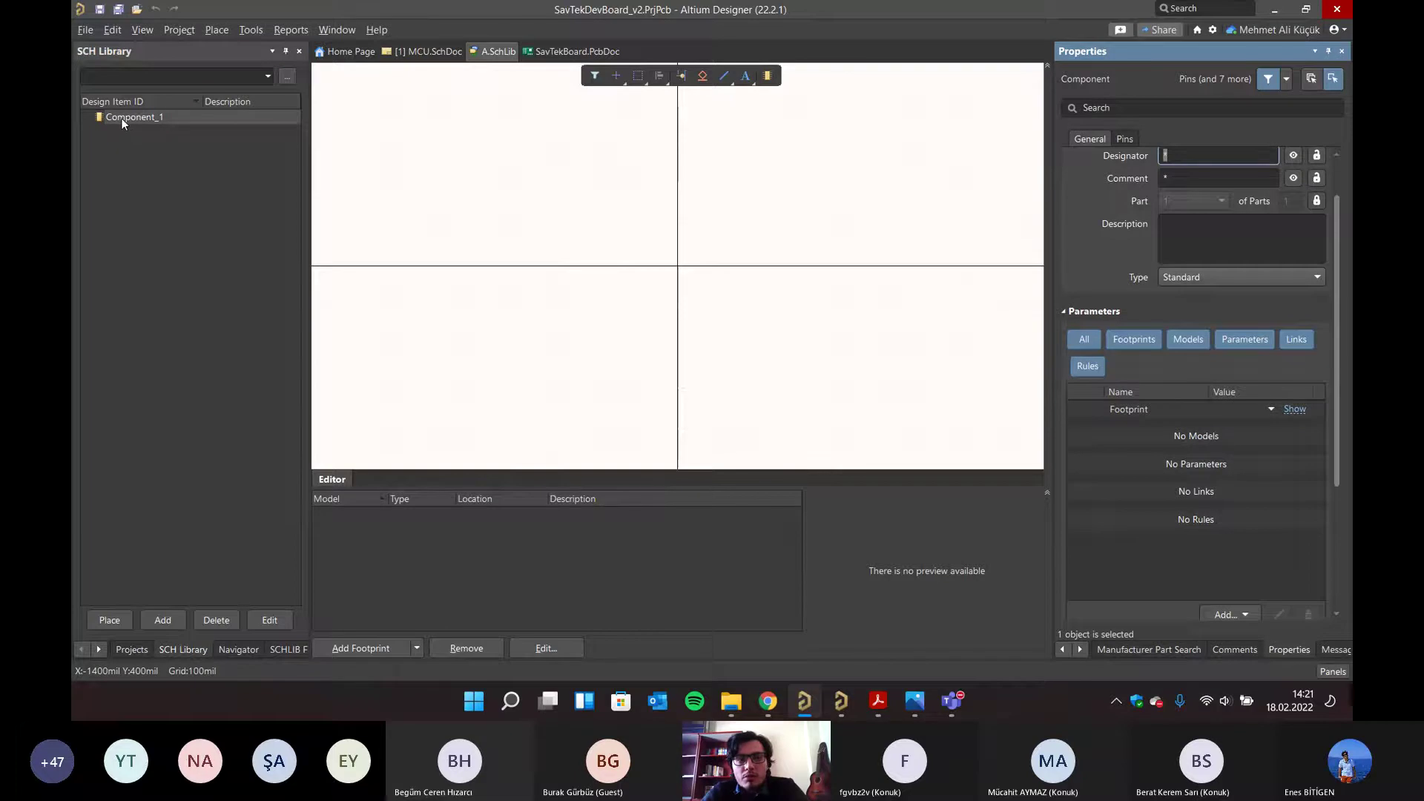
scroll(1129, 198, up, 1)
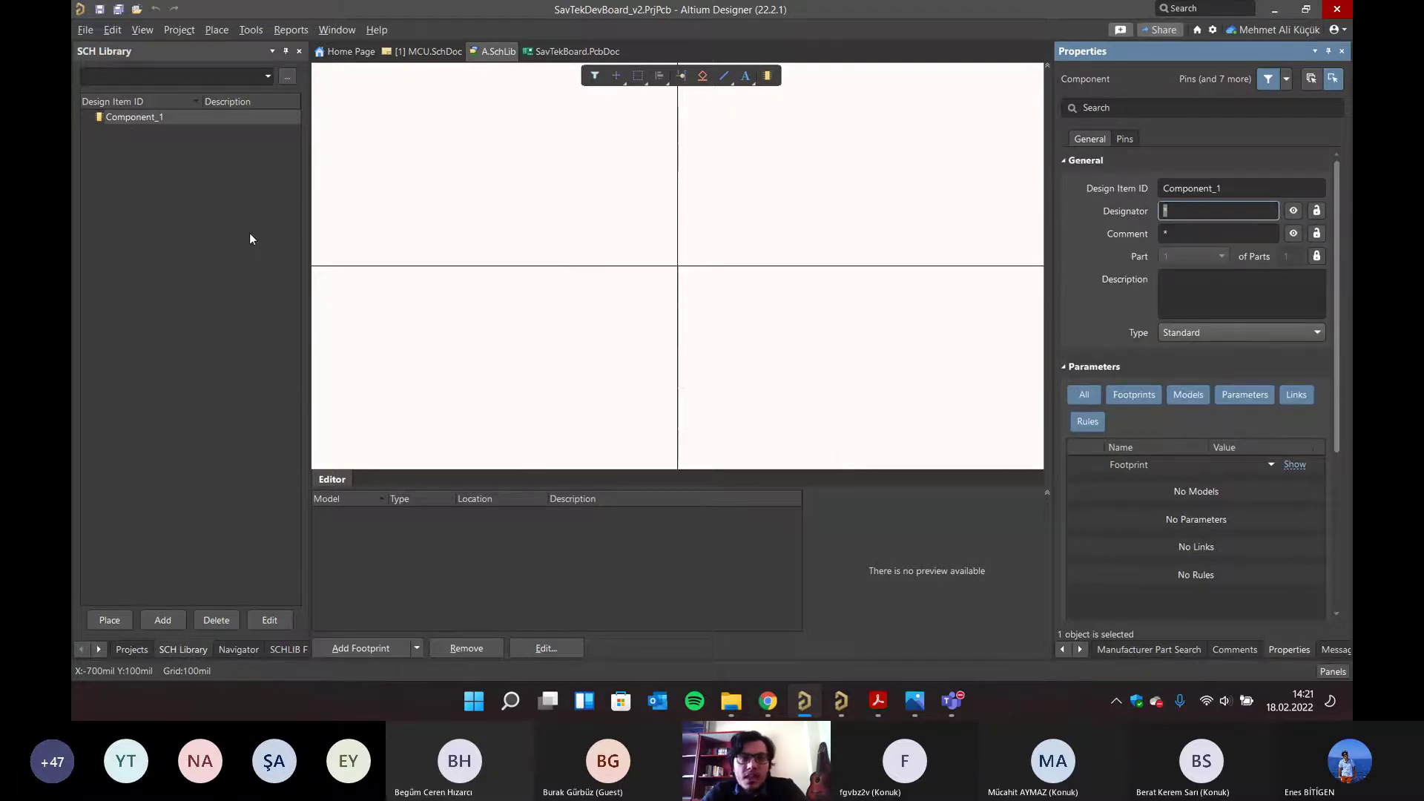
- Add a second component to the library under the default name Component_2, and make Component_1 active again
click(132, 118)
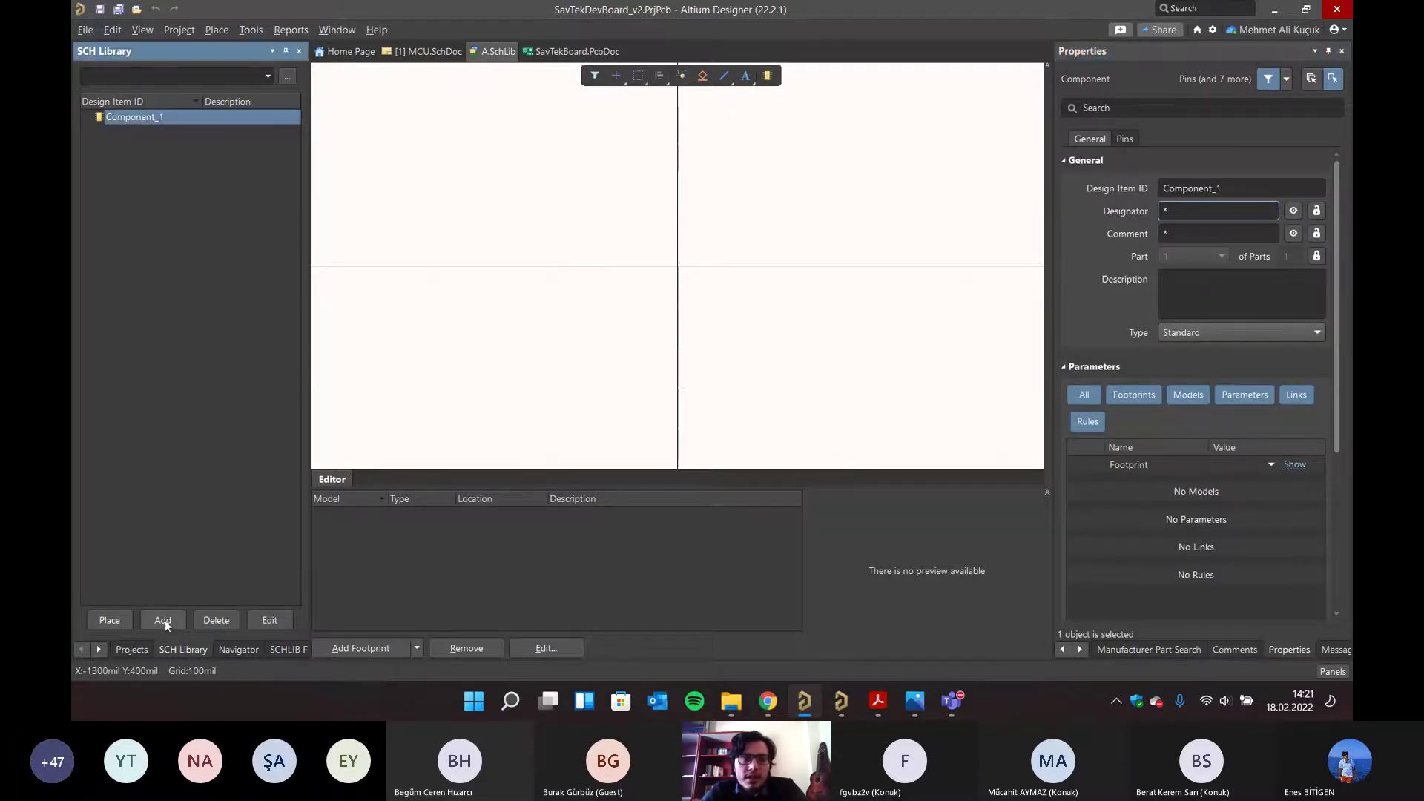
click(165, 621)
key(Return)
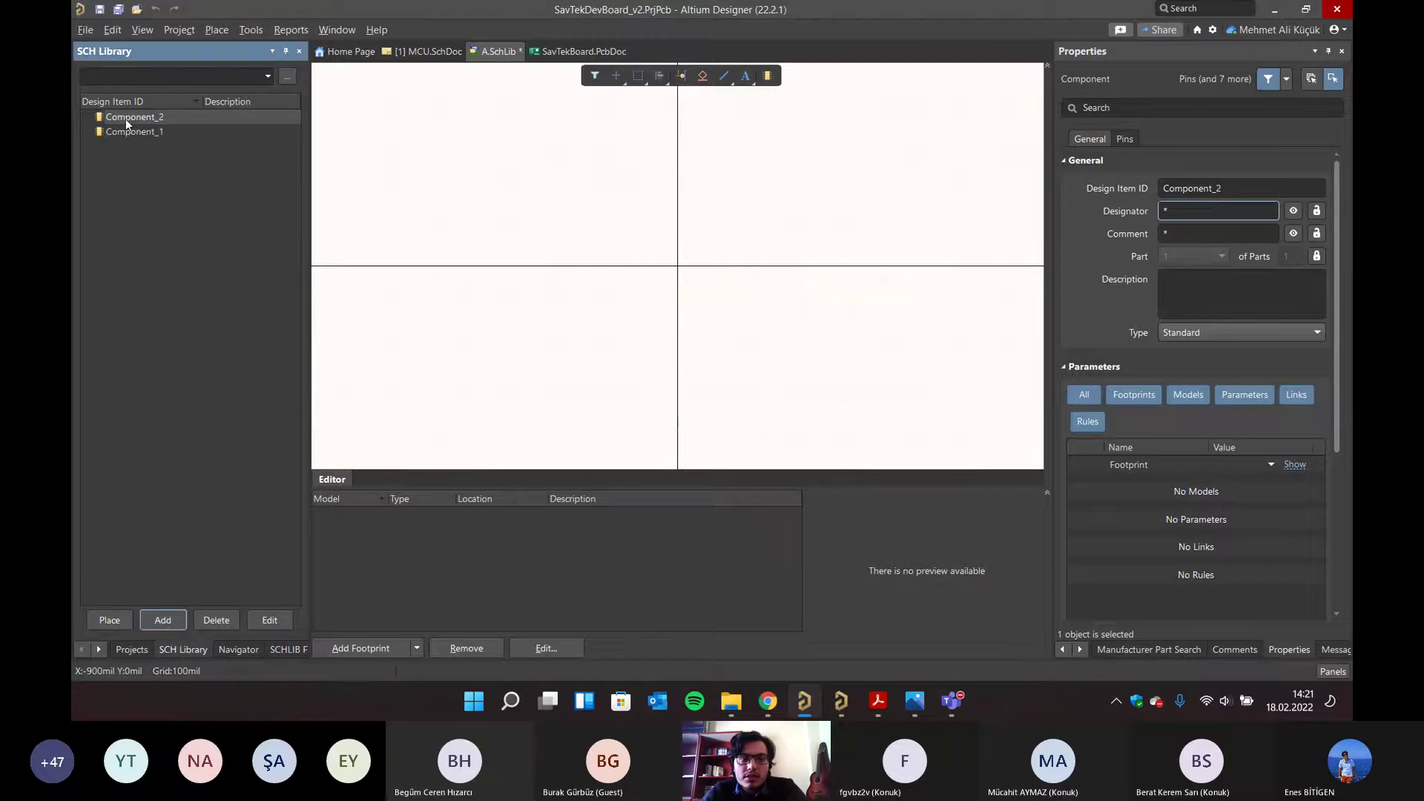
click(135, 132)
click(142, 101)
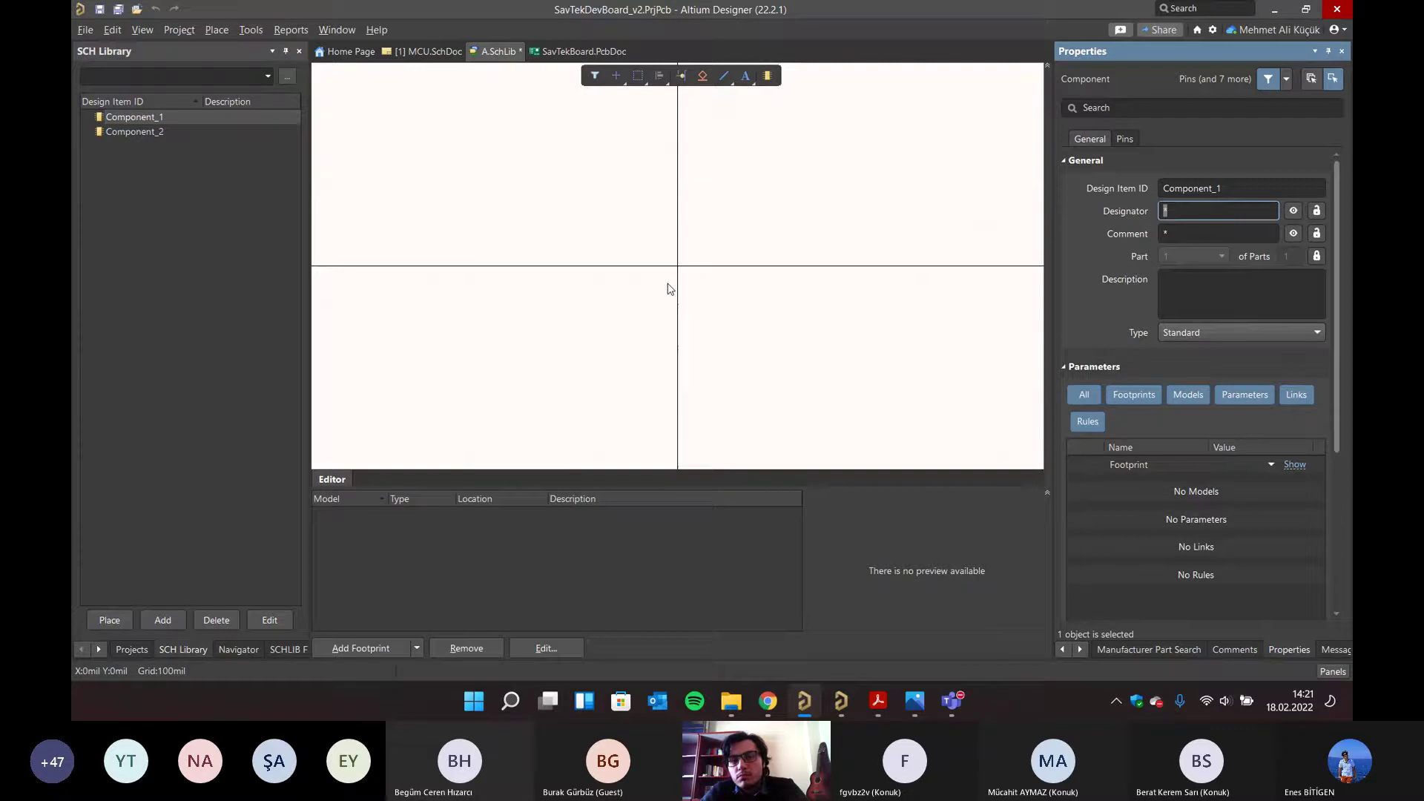
- Draw a resistor zigzag on Component_1 from X -200 mil, with peaks about 100 mil off the axis, ending in a straight lead to about X 600 mil
click(724, 75)
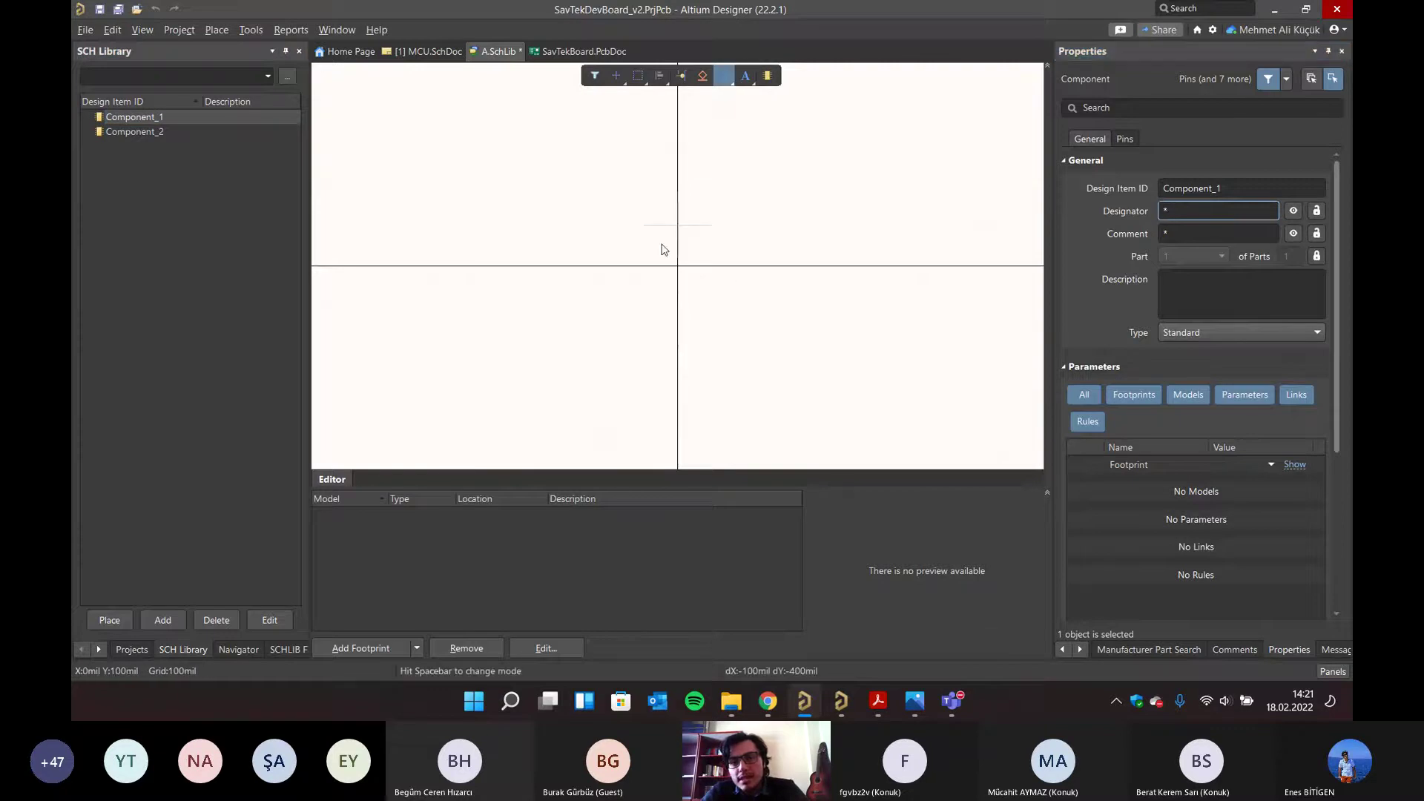
click(596, 266)
click(637, 225)
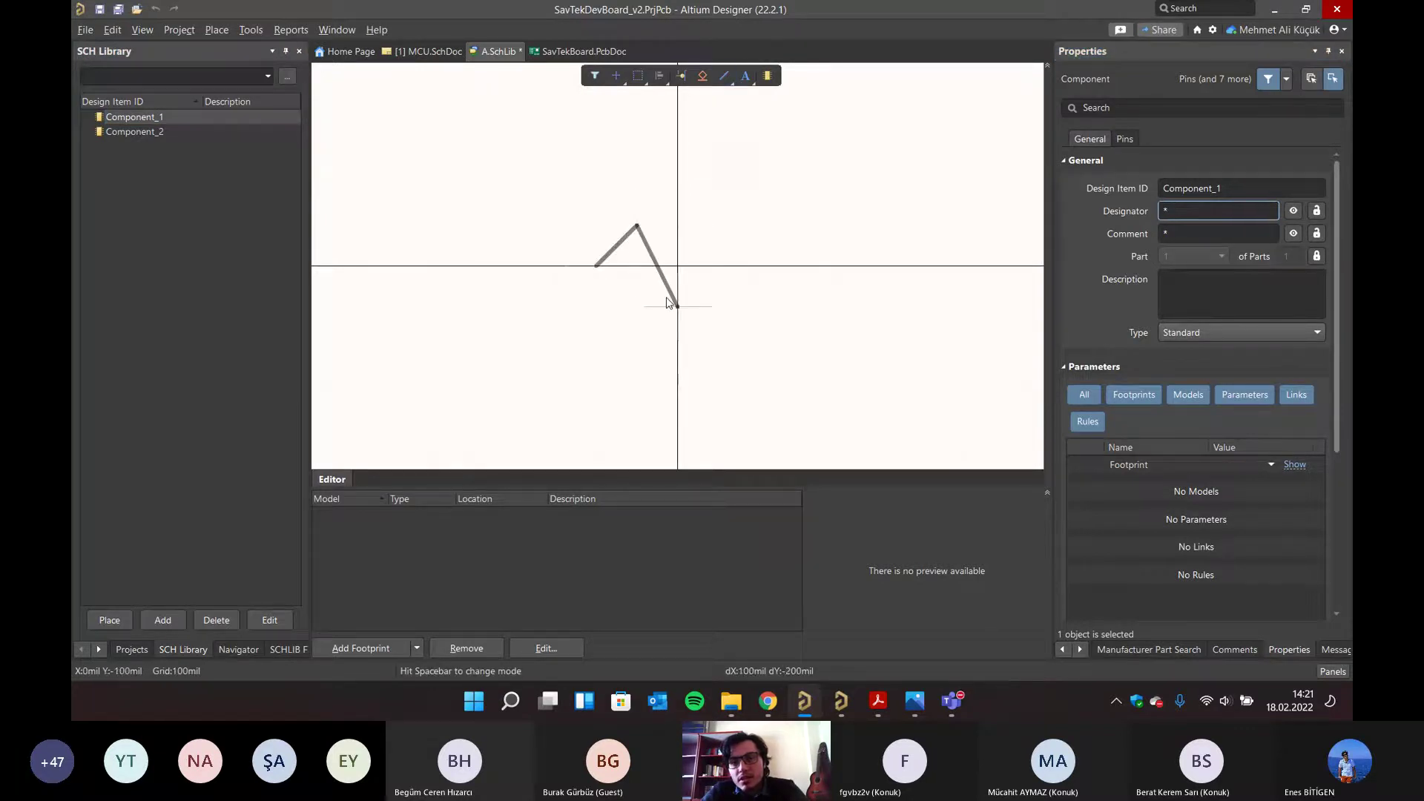
click(678, 307)
click(718, 225)
click(758, 306)
click(800, 266)
click(924, 265)
key(Escape)
- Draw the resistor's other lead as a straight line along the horizontal axis from X -200 mil to X -500 mil
click(596, 266)
click(476, 265)
key(Escape)
key(Escape)
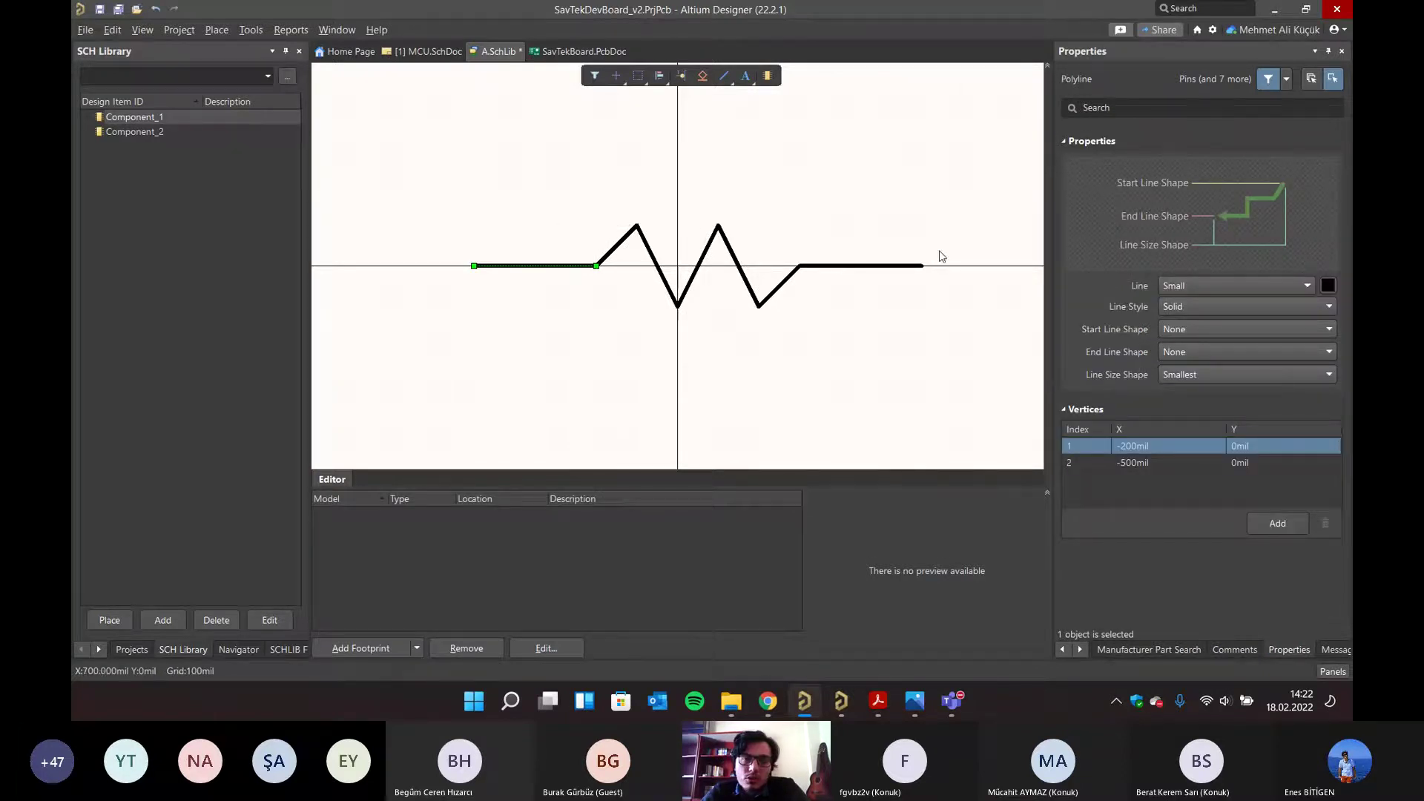
click(757, 254)
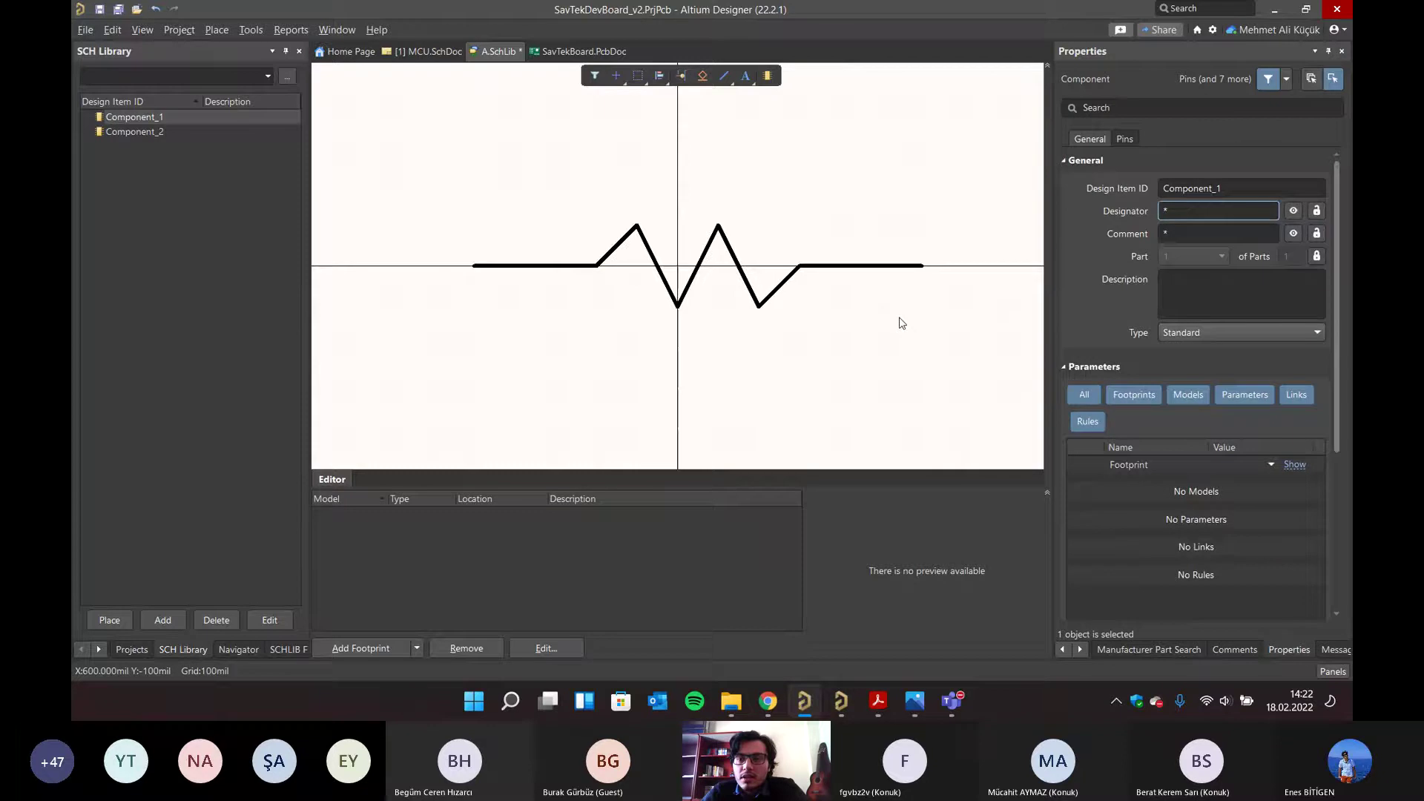
- Set the designator of Component_1 to R?
click(1241, 188)
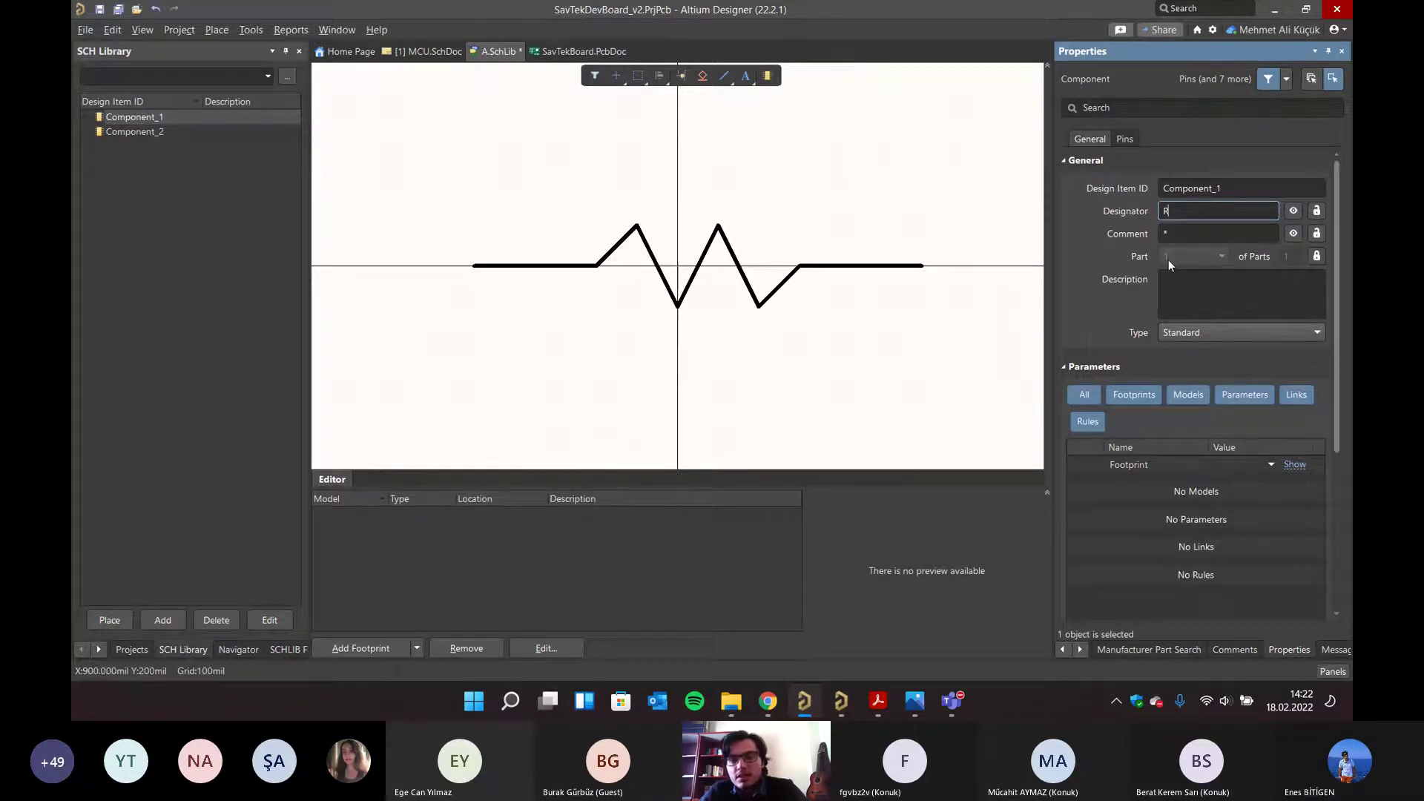
click(1210, 227)
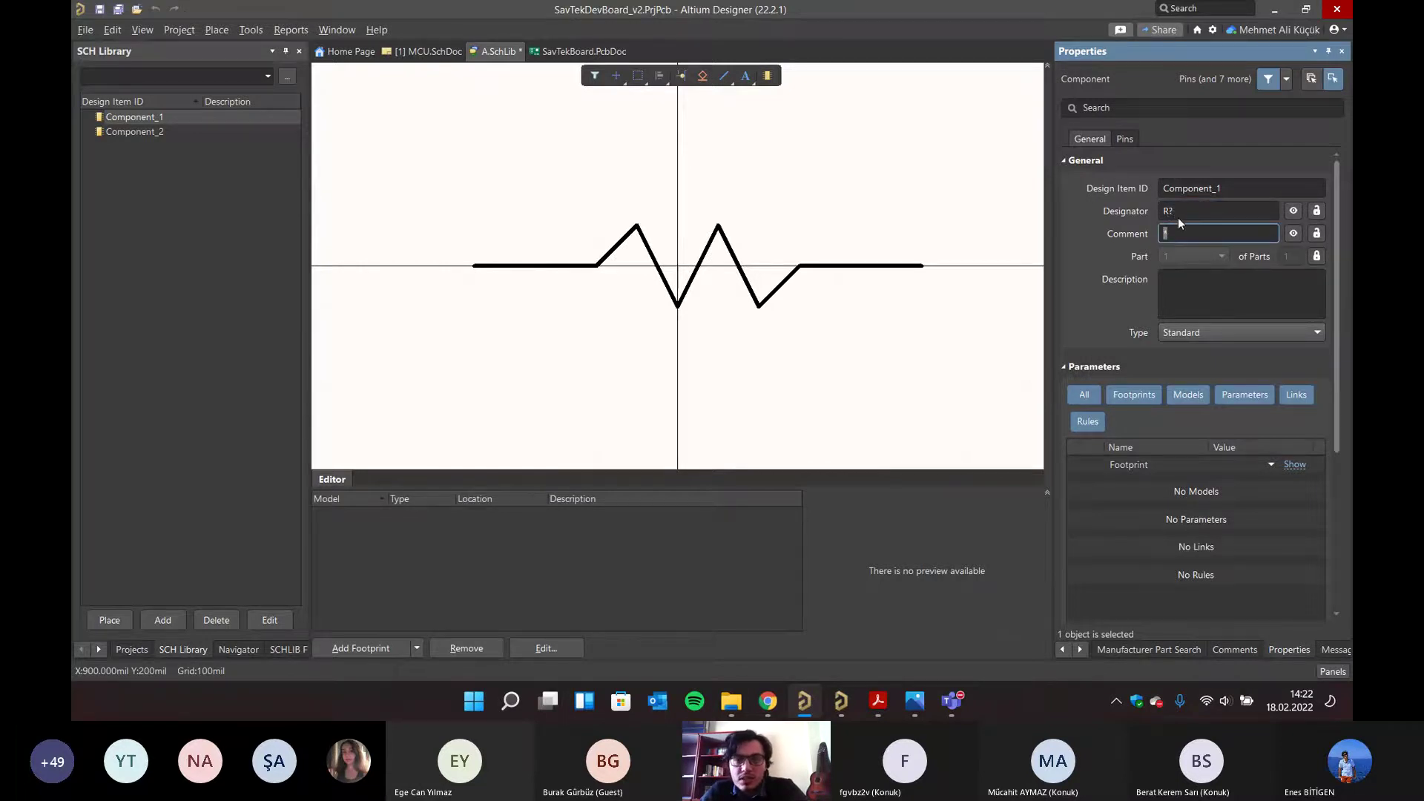
- Review the remaining general properties and parameters of Component_1, and save the A.SchLib schematic library
click(423, 53)
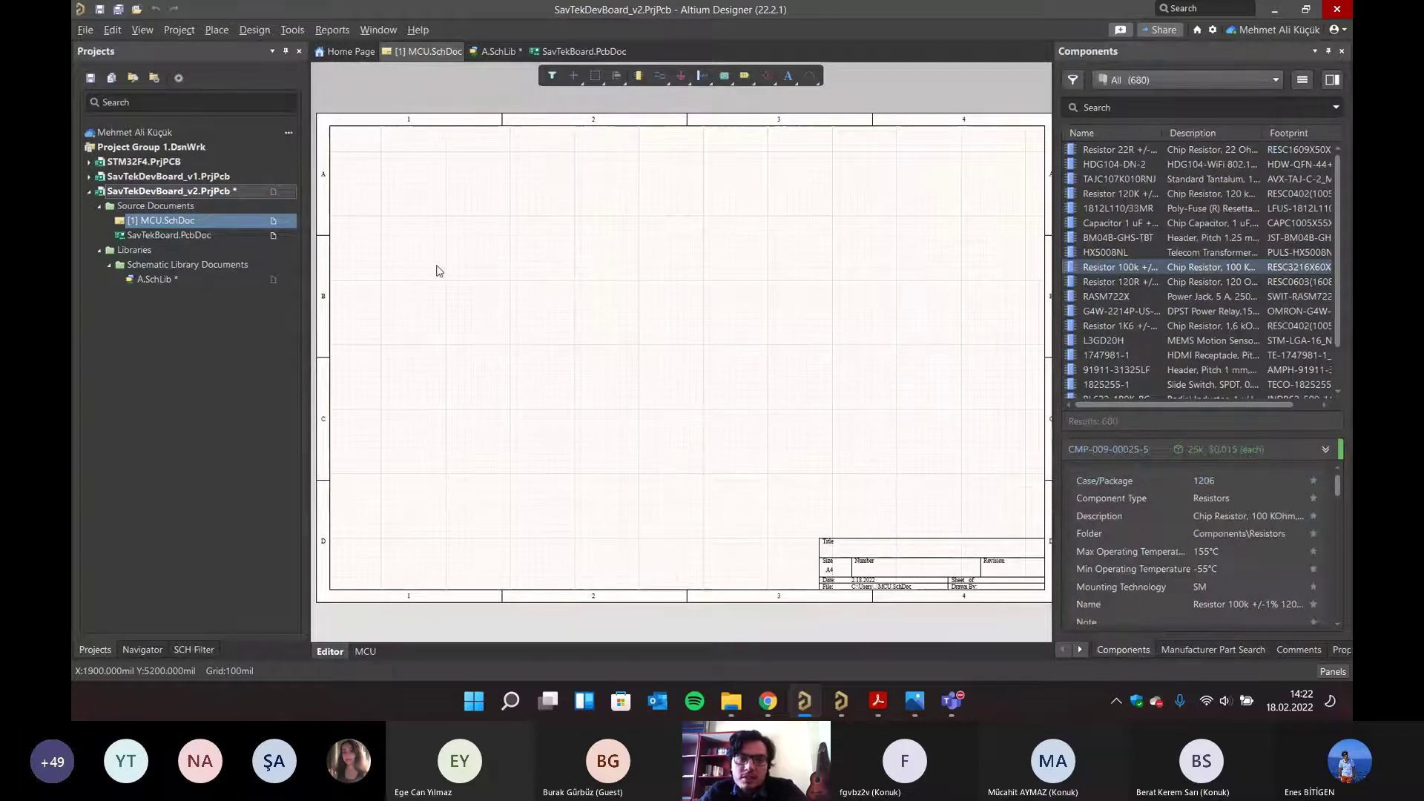
click(487, 53)
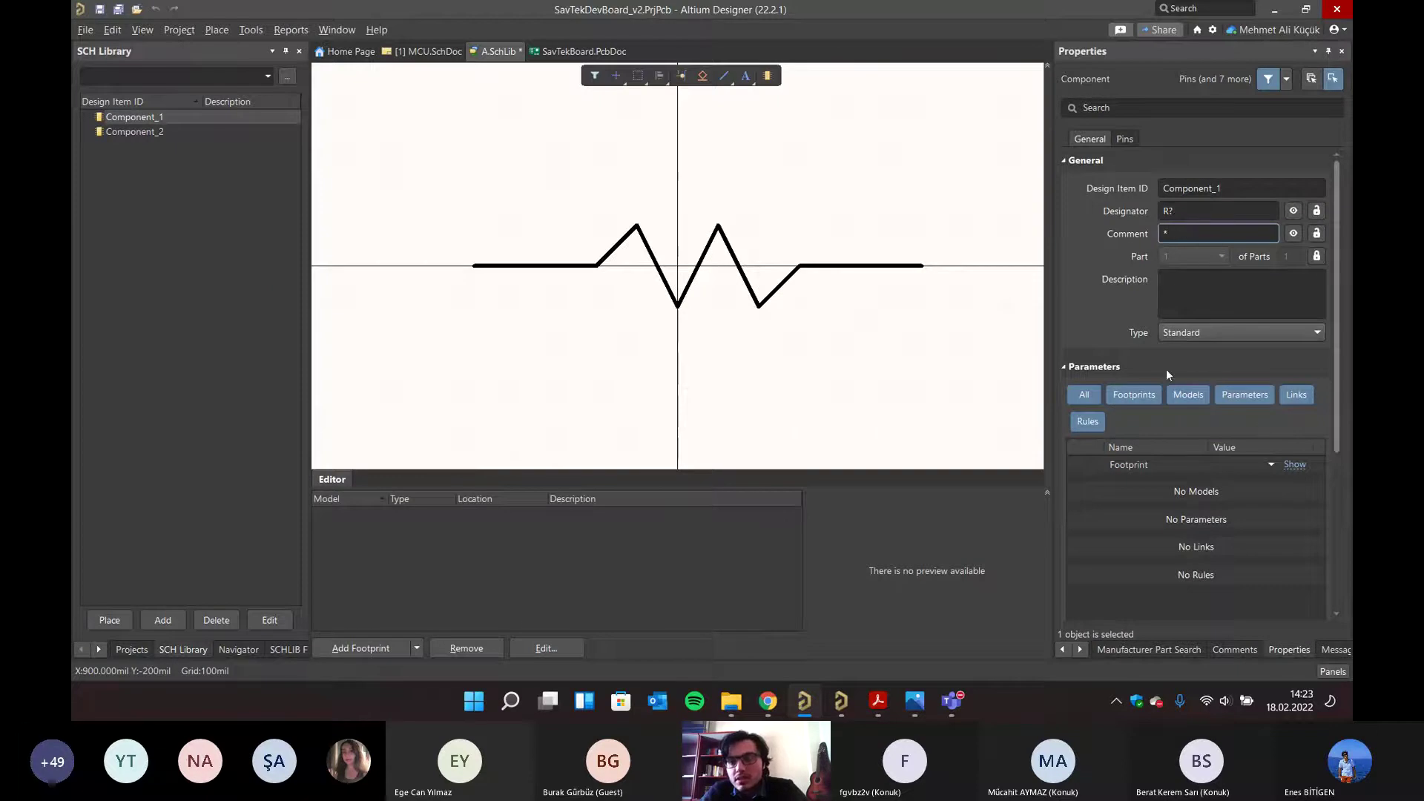
scroll(1137, 478, down, 3)
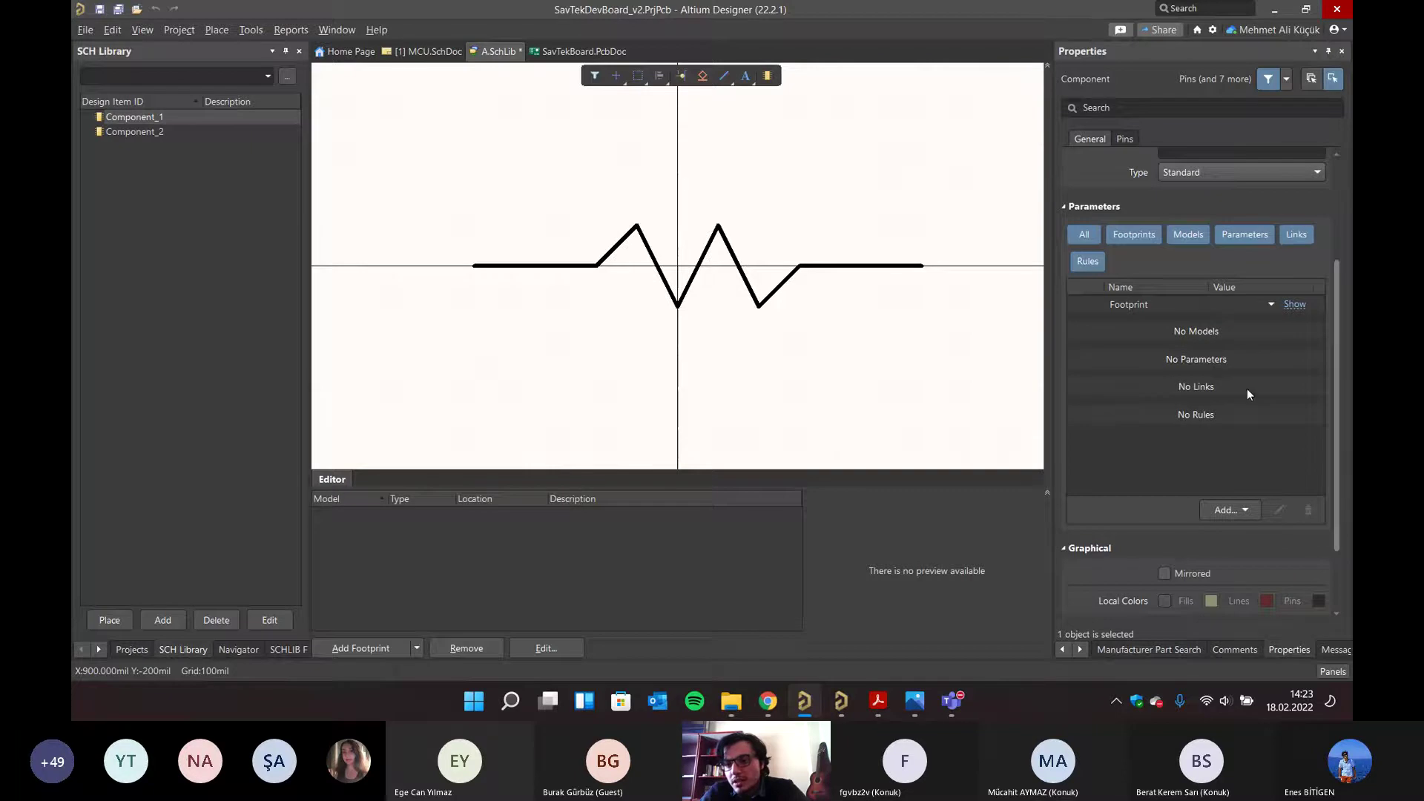
scroll(1128, 460, down, 2)
scroll(1193, 460, up, 5)
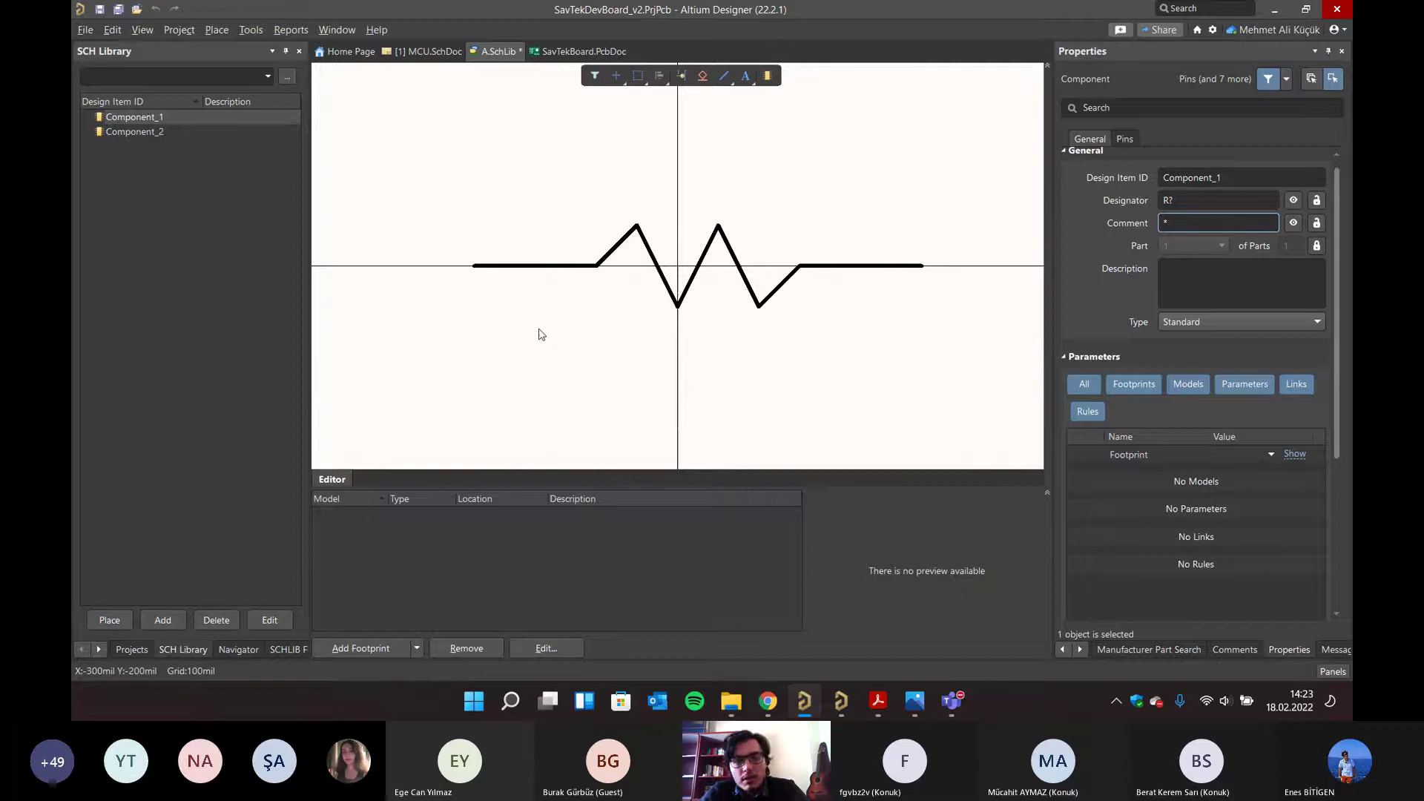
key(ctrl+s)
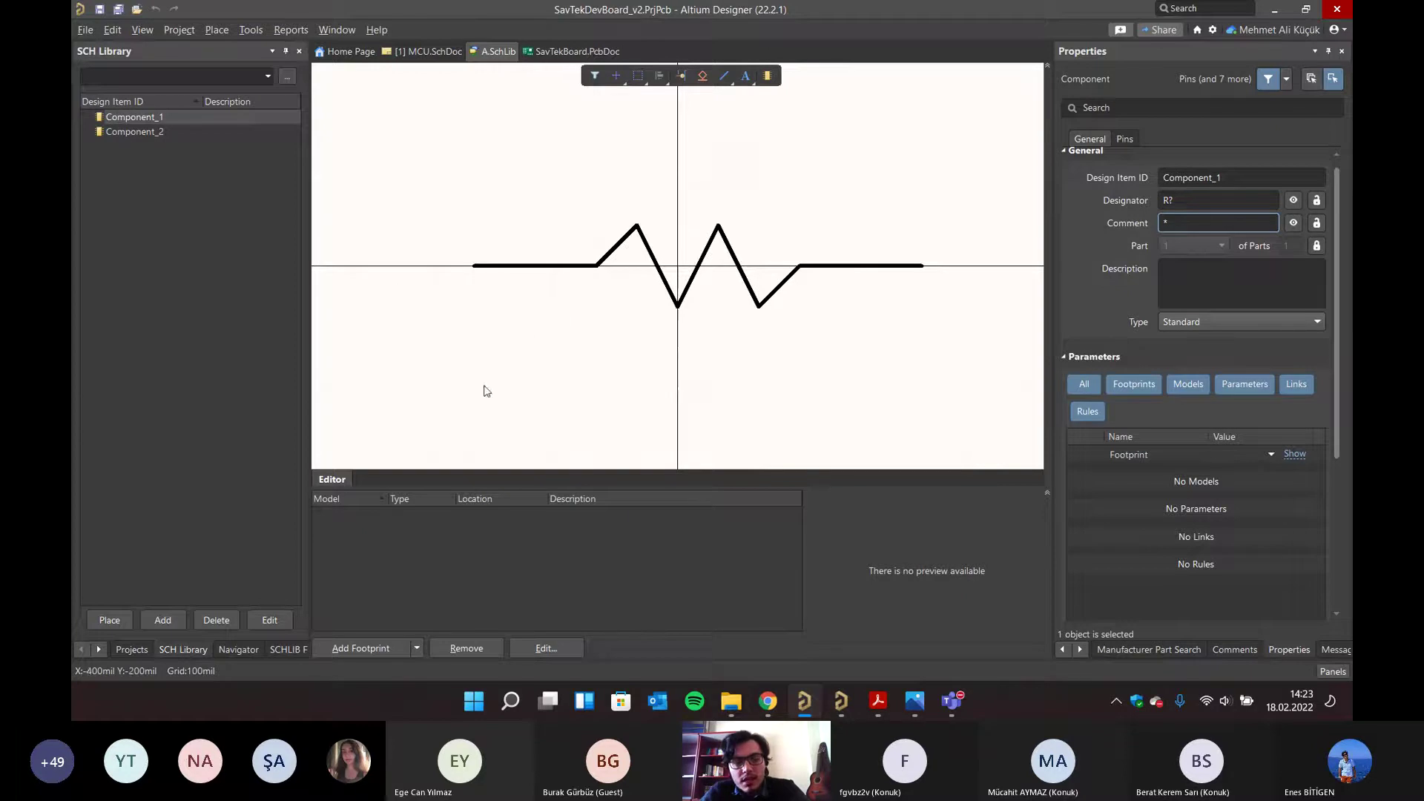
- Add a new PCB library to the SavTekDevBoard_v2 project
click(134, 648)
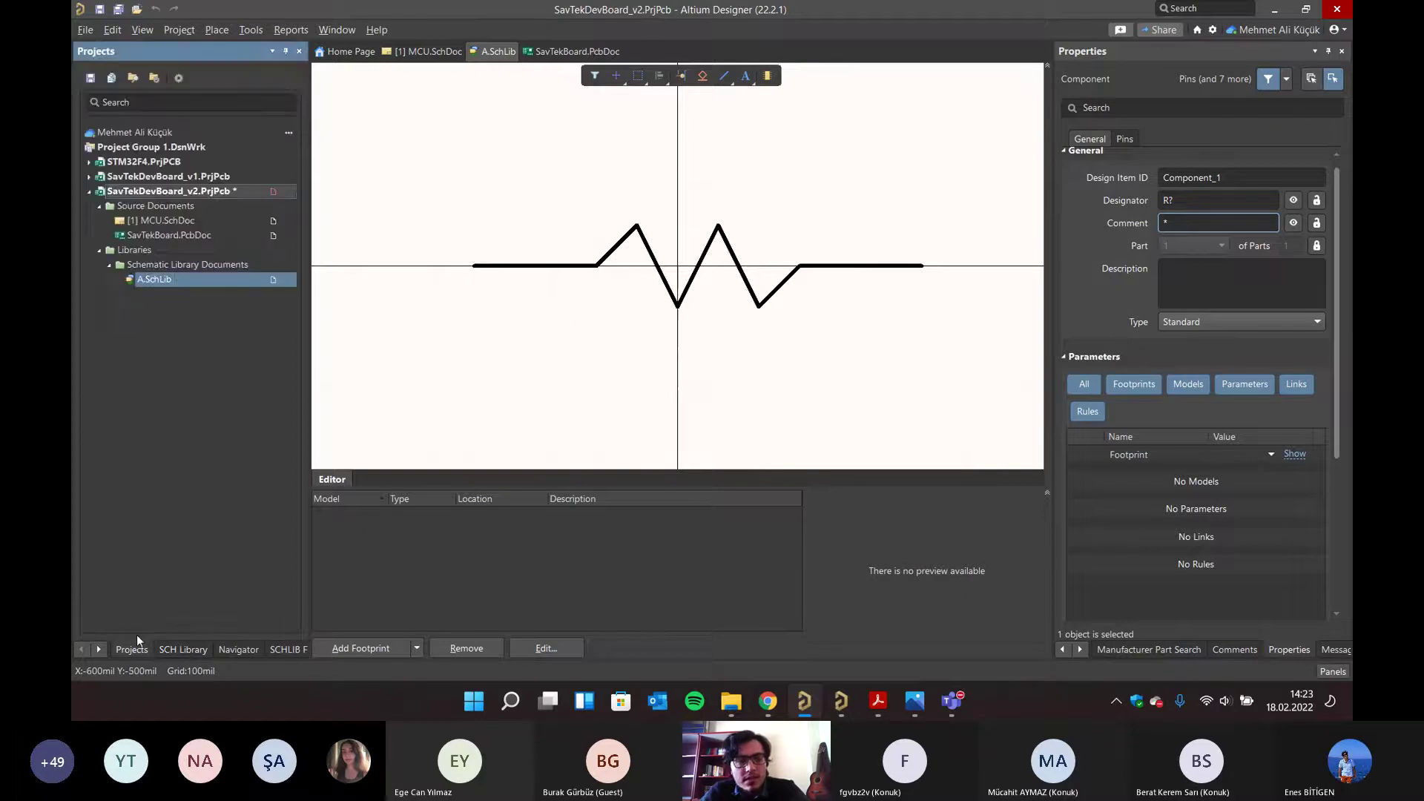
right_click(153, 192)
mouse_move(363, 242)
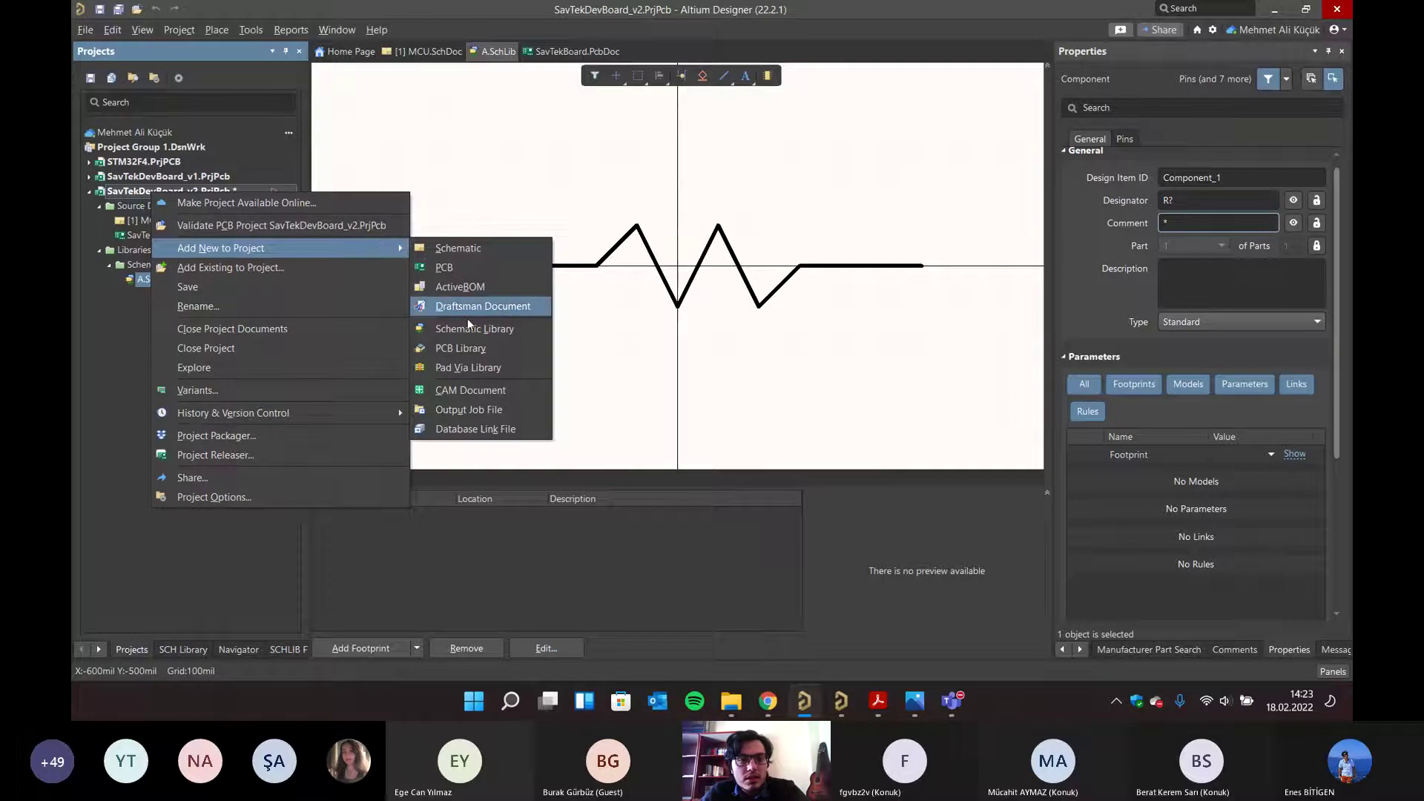
key(Escape)
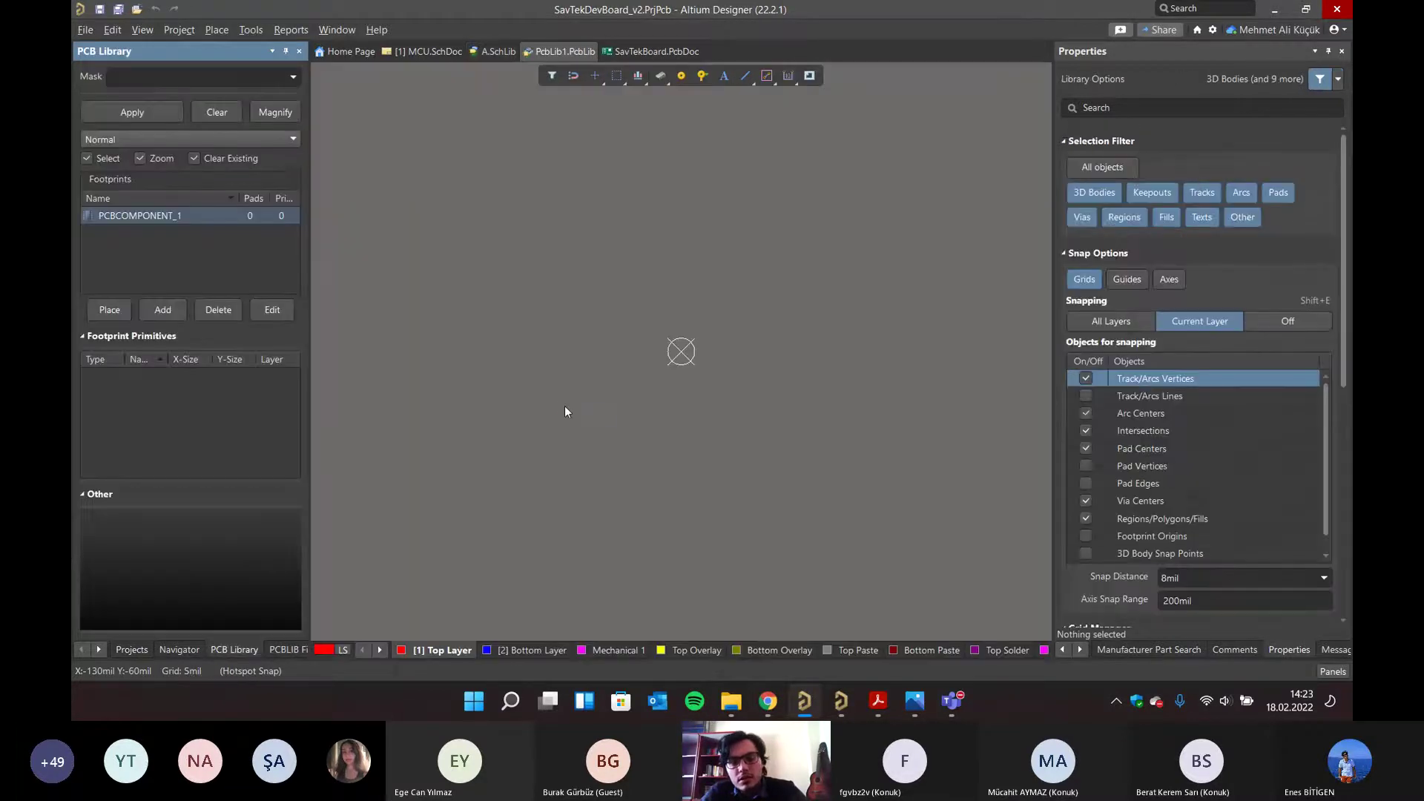
- Save the new PCB library as A.PcbLib in the SavTekDevBoard_v2 folder
key(ctrl+s)
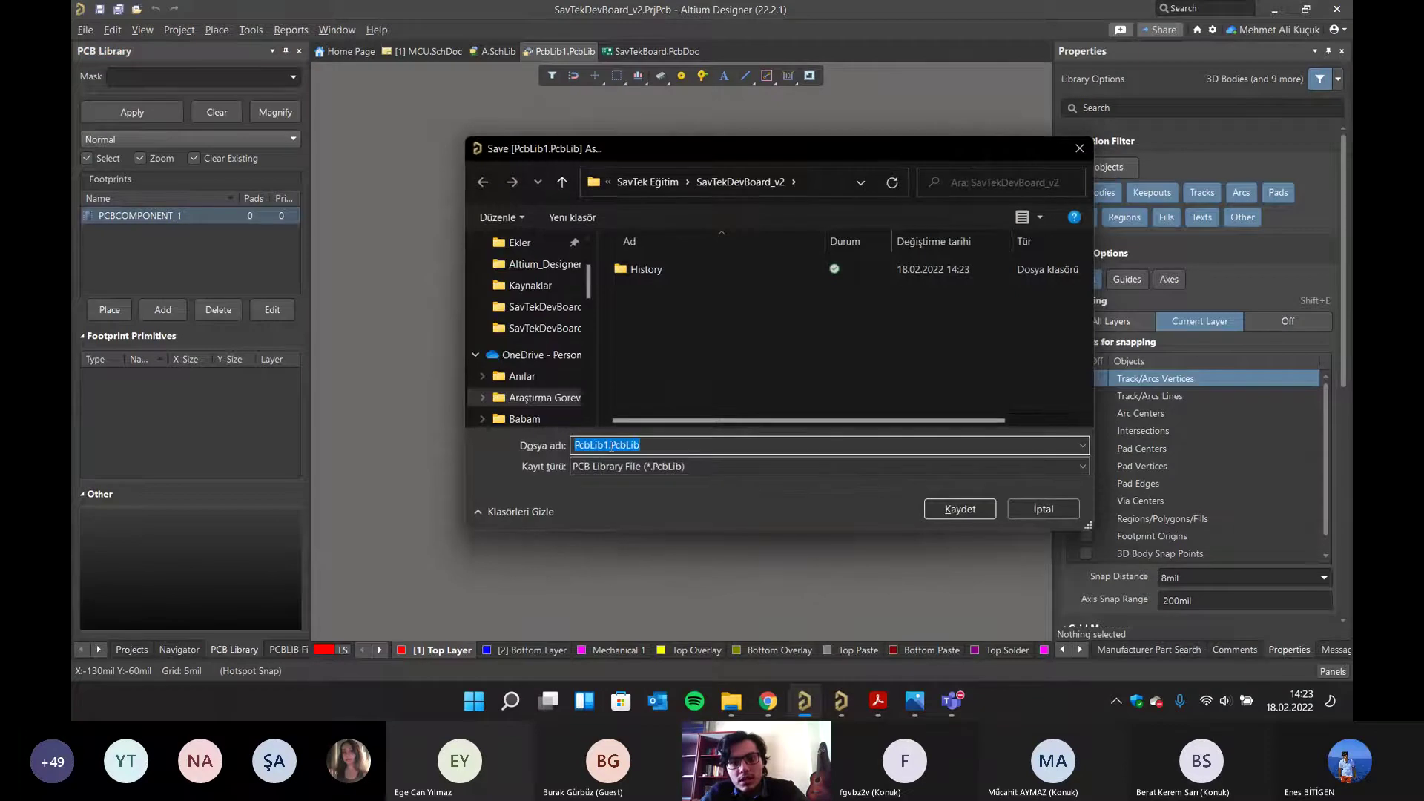
click(611, 446)
key(BackSpace)
key(BackSpace)
key(BackSpace)
key(BackSpace)
key(BackSpace)
key(BackSpace)
key(BackSpace)
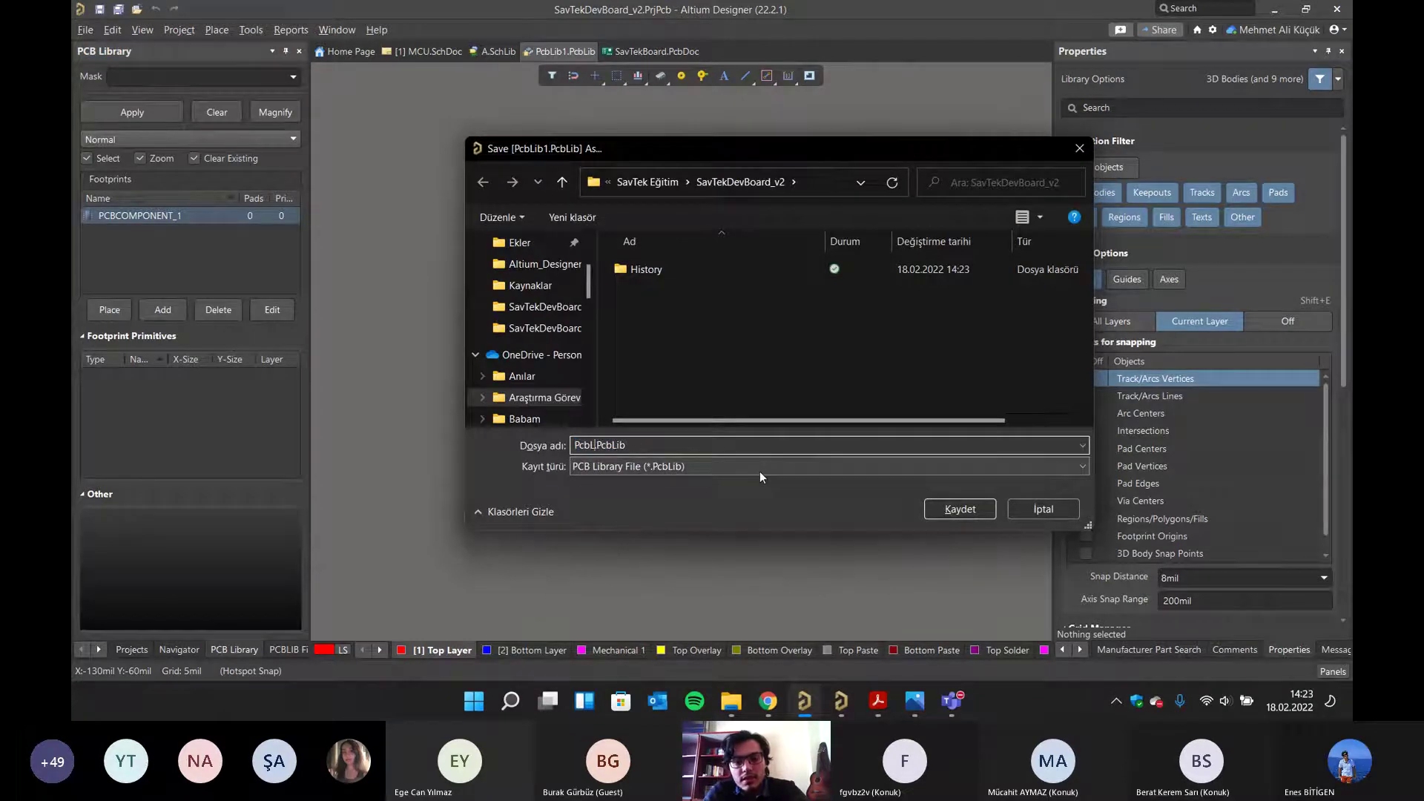
key(Return)
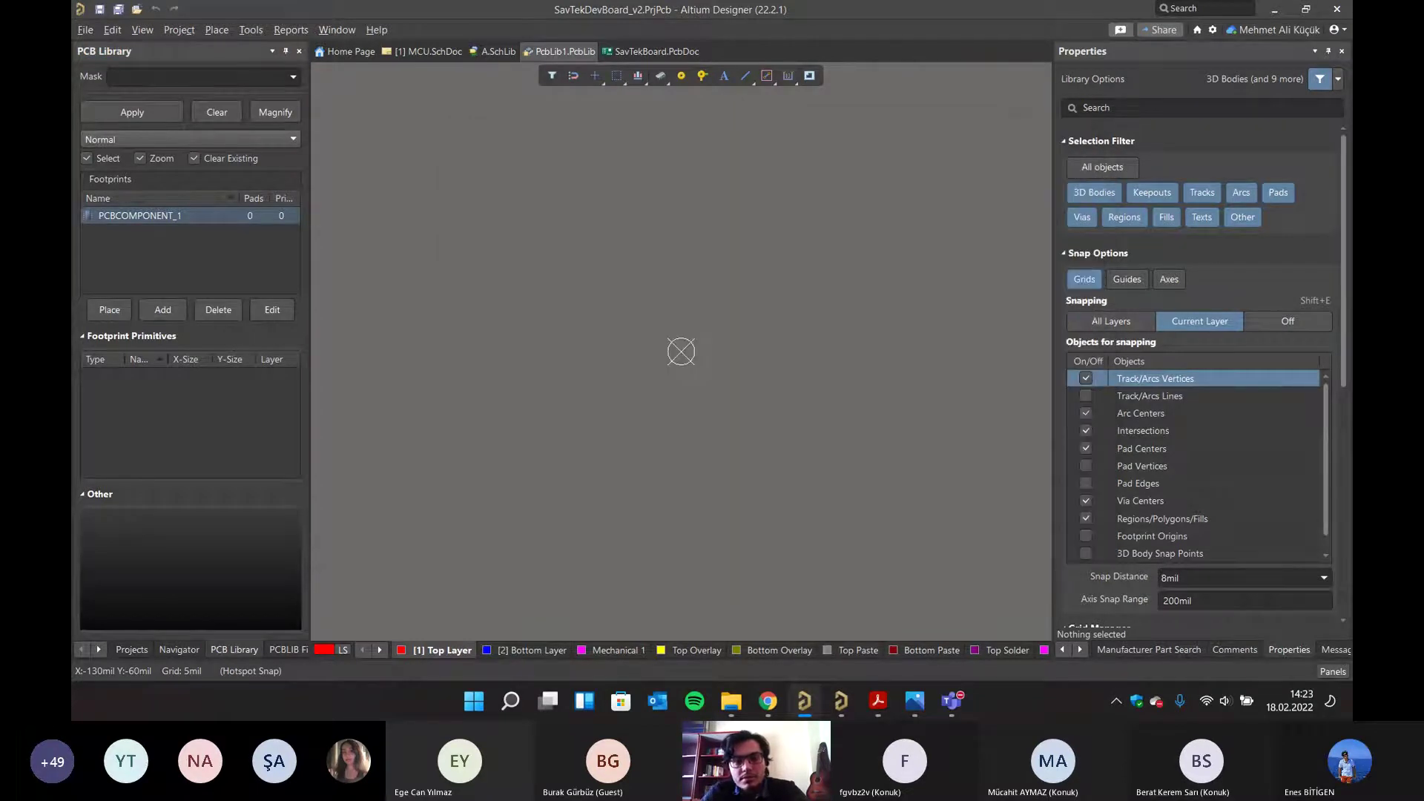
- Add a second footprint to A.PcbLib under its default name, and make PCBCOMPONENT_1 active again
click(493, 52)
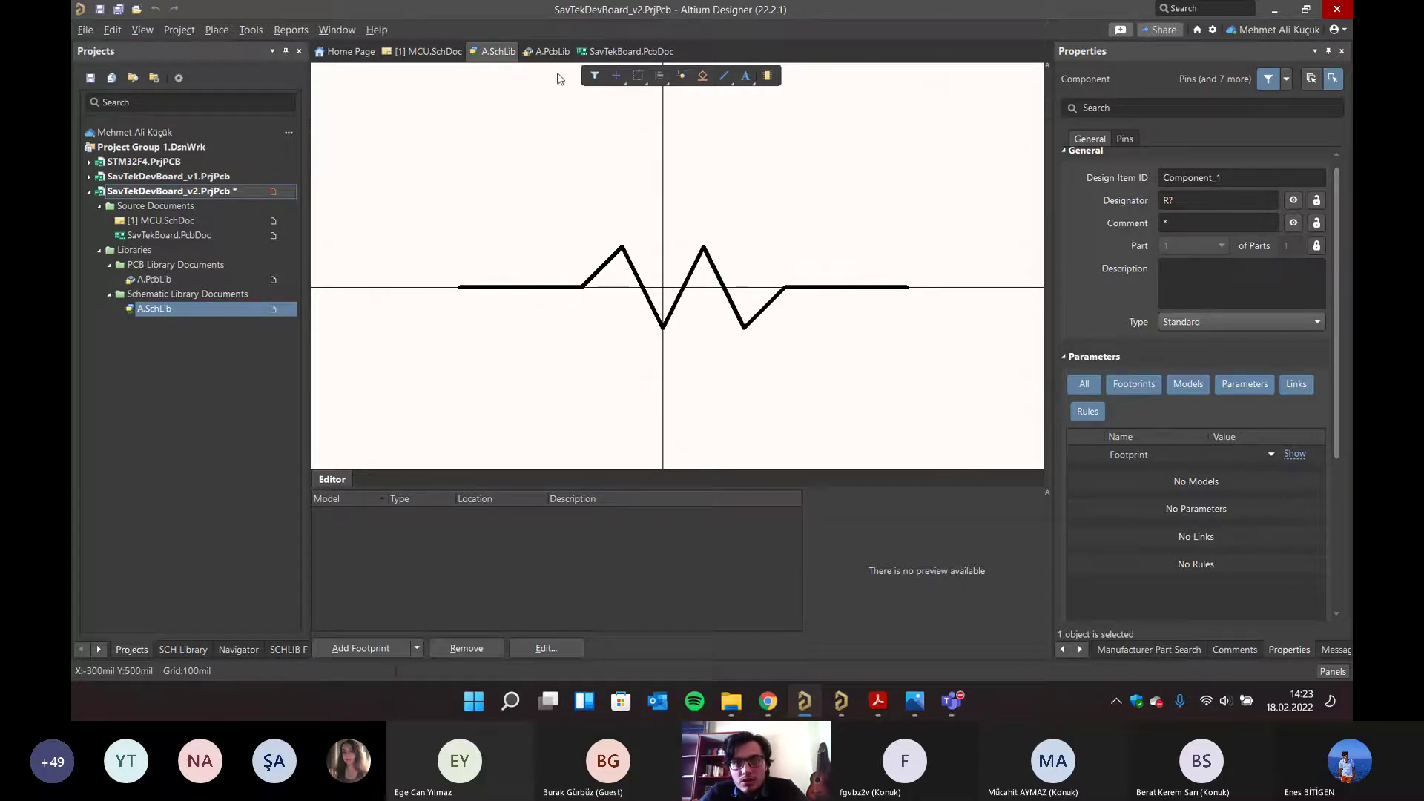
click(549, 52)
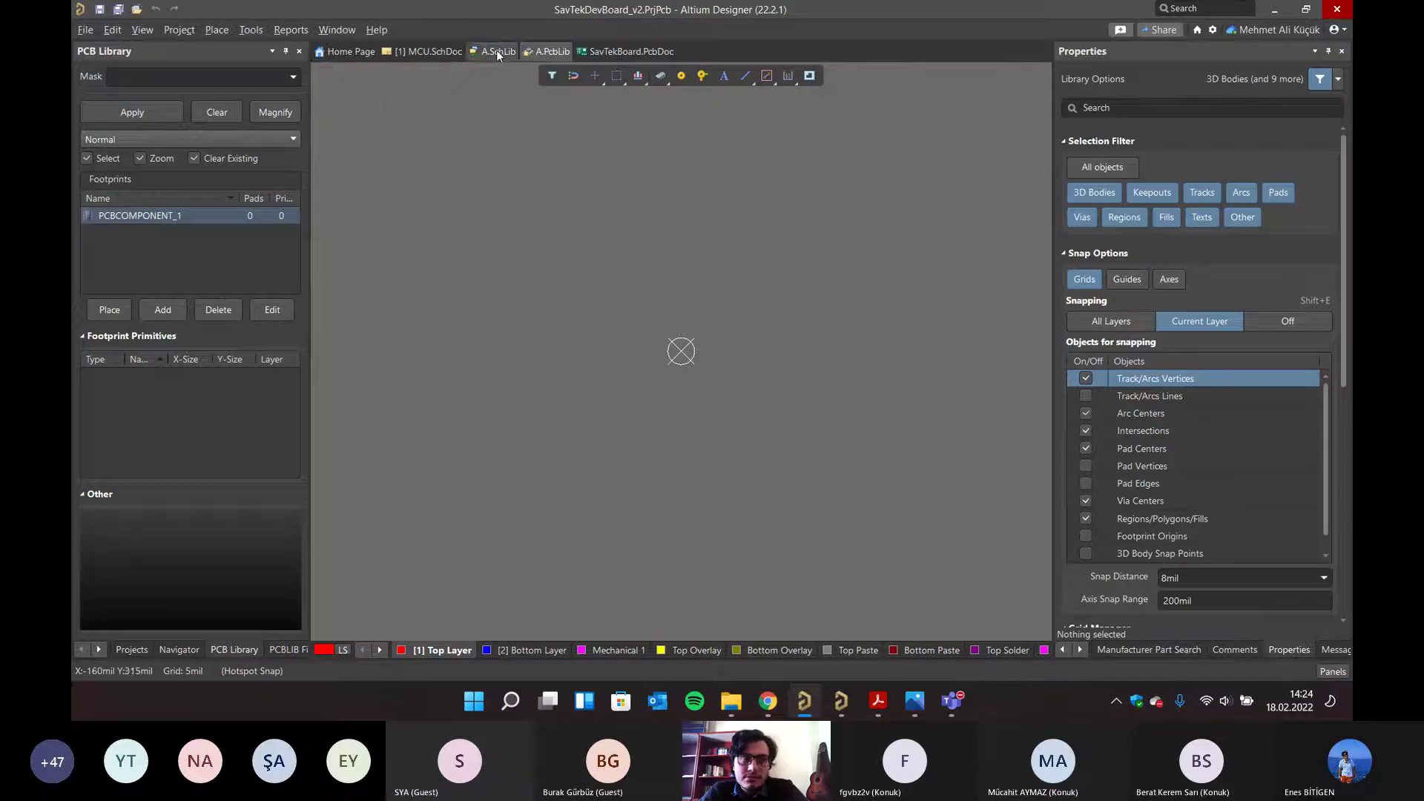
right_drag(710, 375, 704, 392)
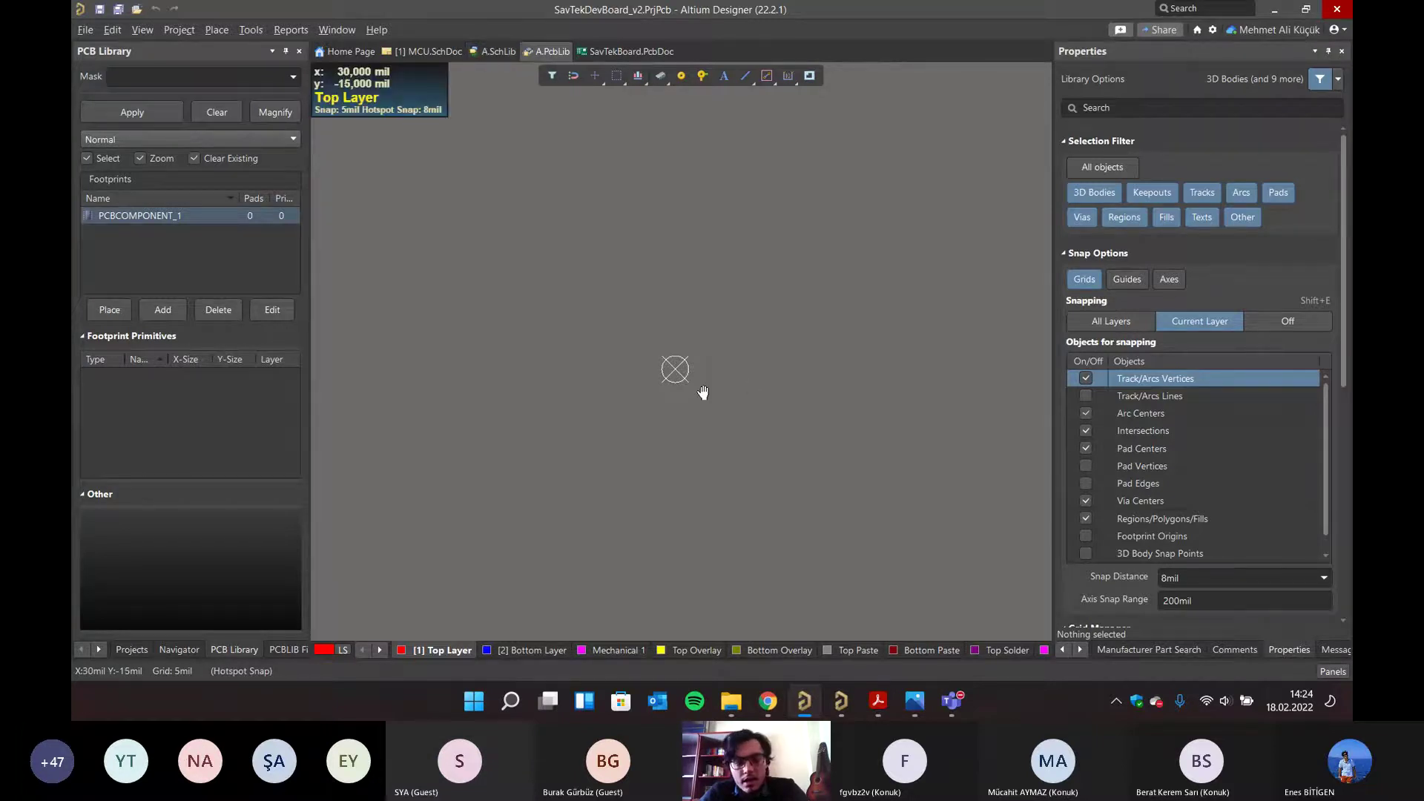
click(137, 217)
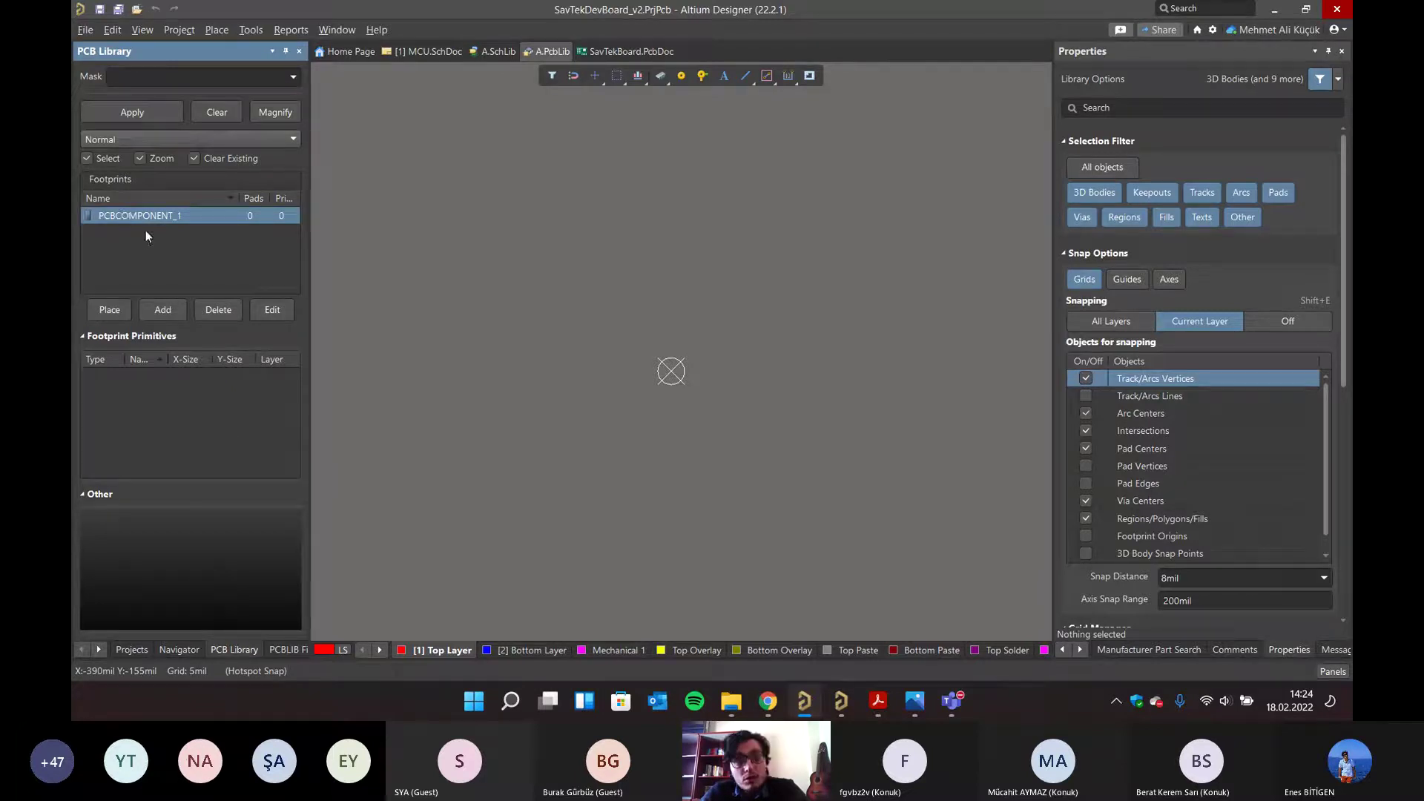
click(158, 317)
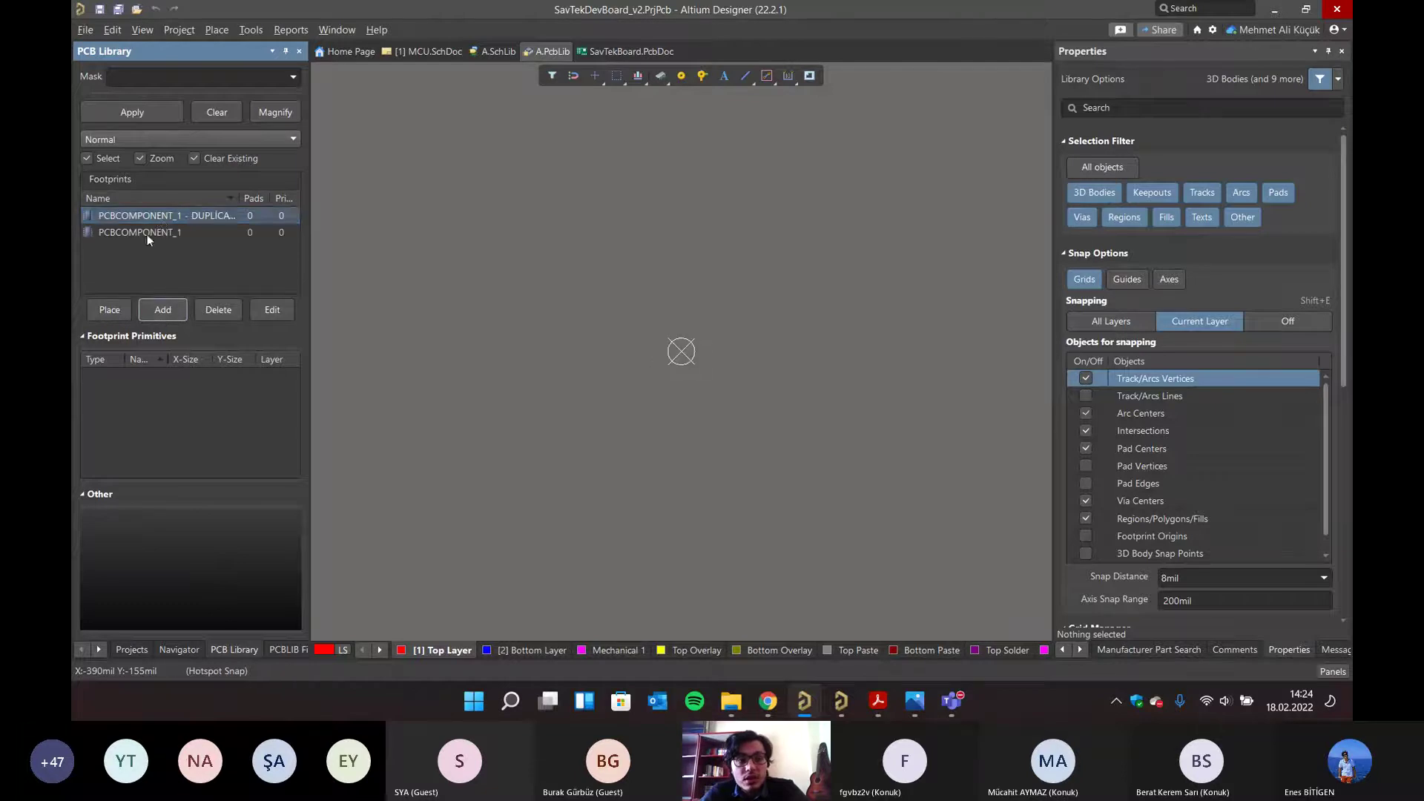
click(147, 235)
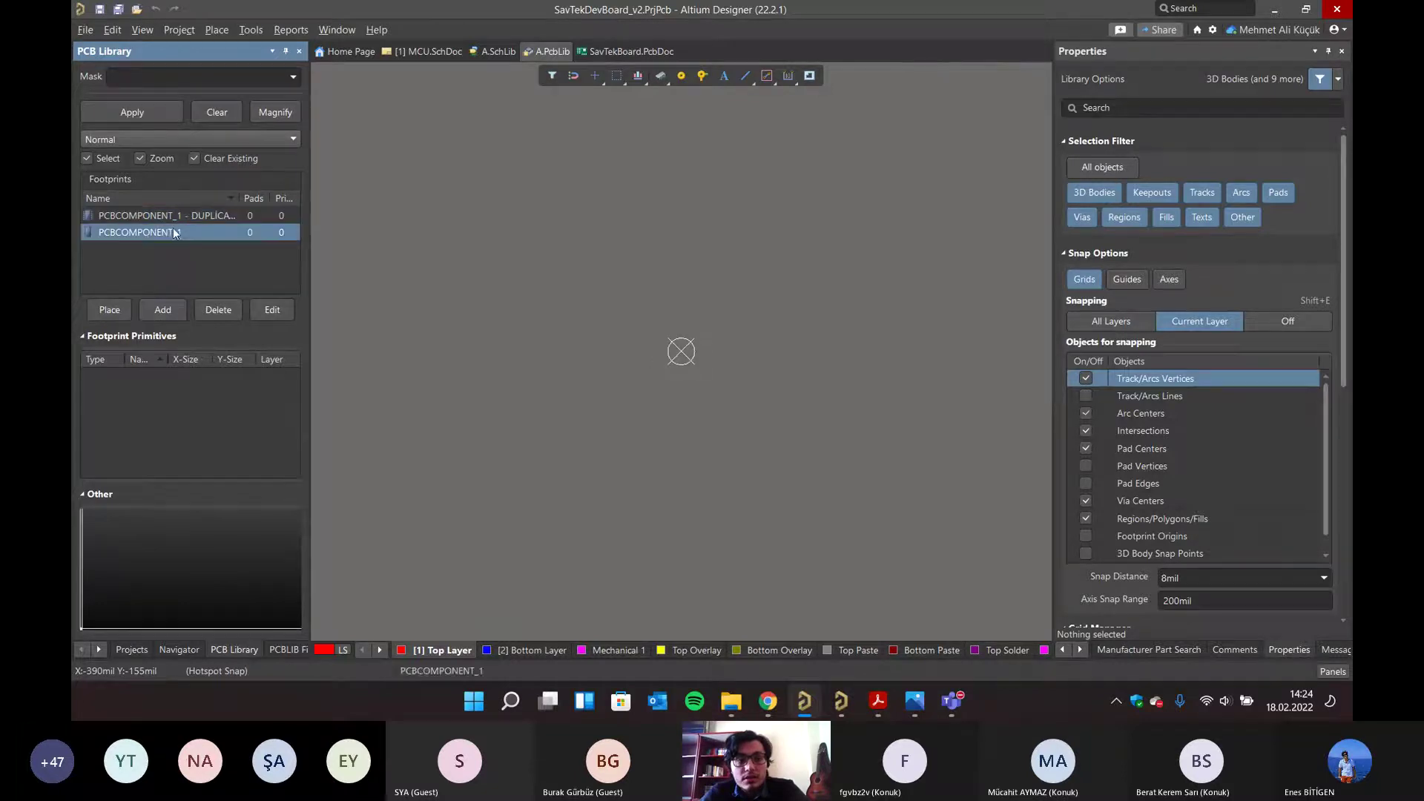
- Place Top Layer pads 1 and 2 on either side of the PCBCOMPONENT_1 origin, at about X -280 mil and X 275 mil
click(683, 75)
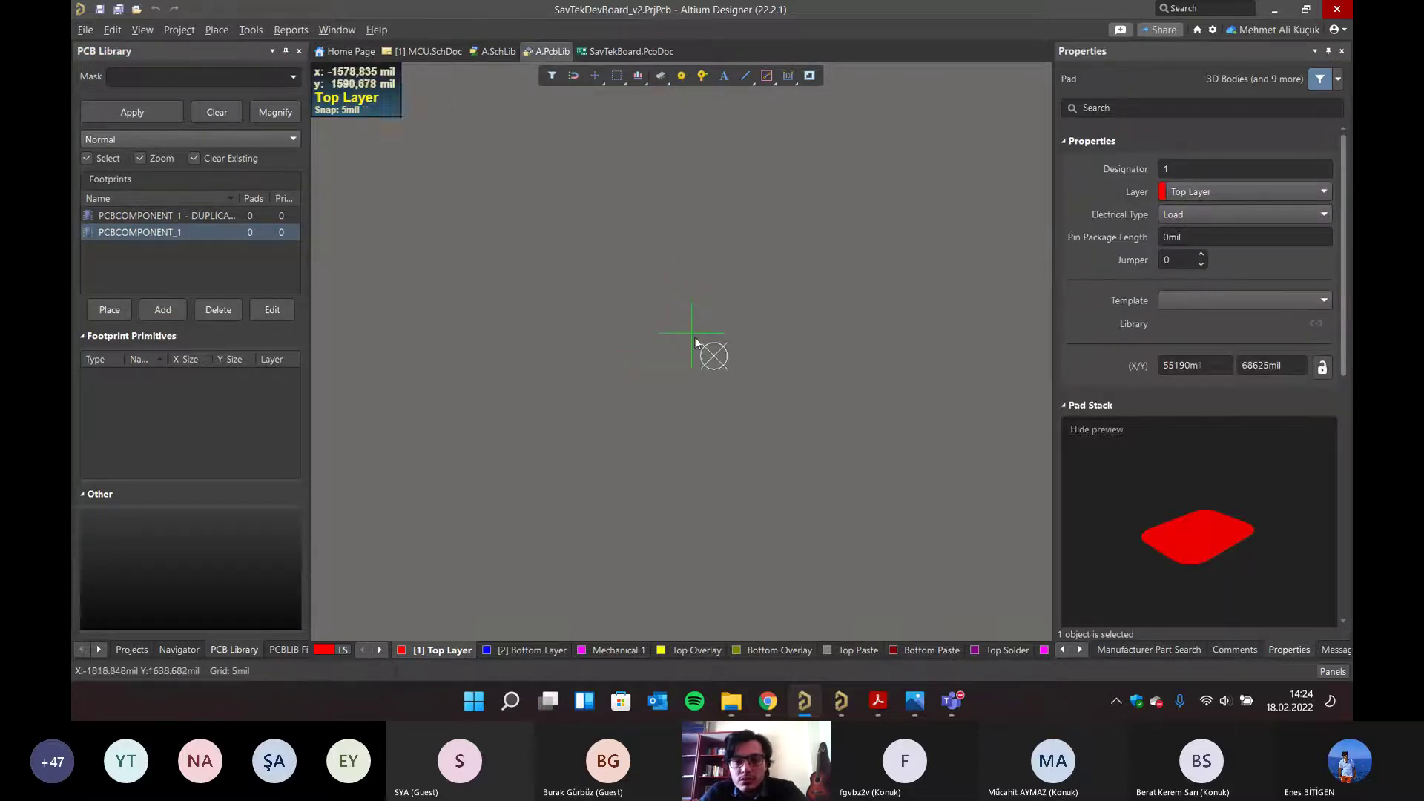
ctrl+scroll(701, 353, up, 3)
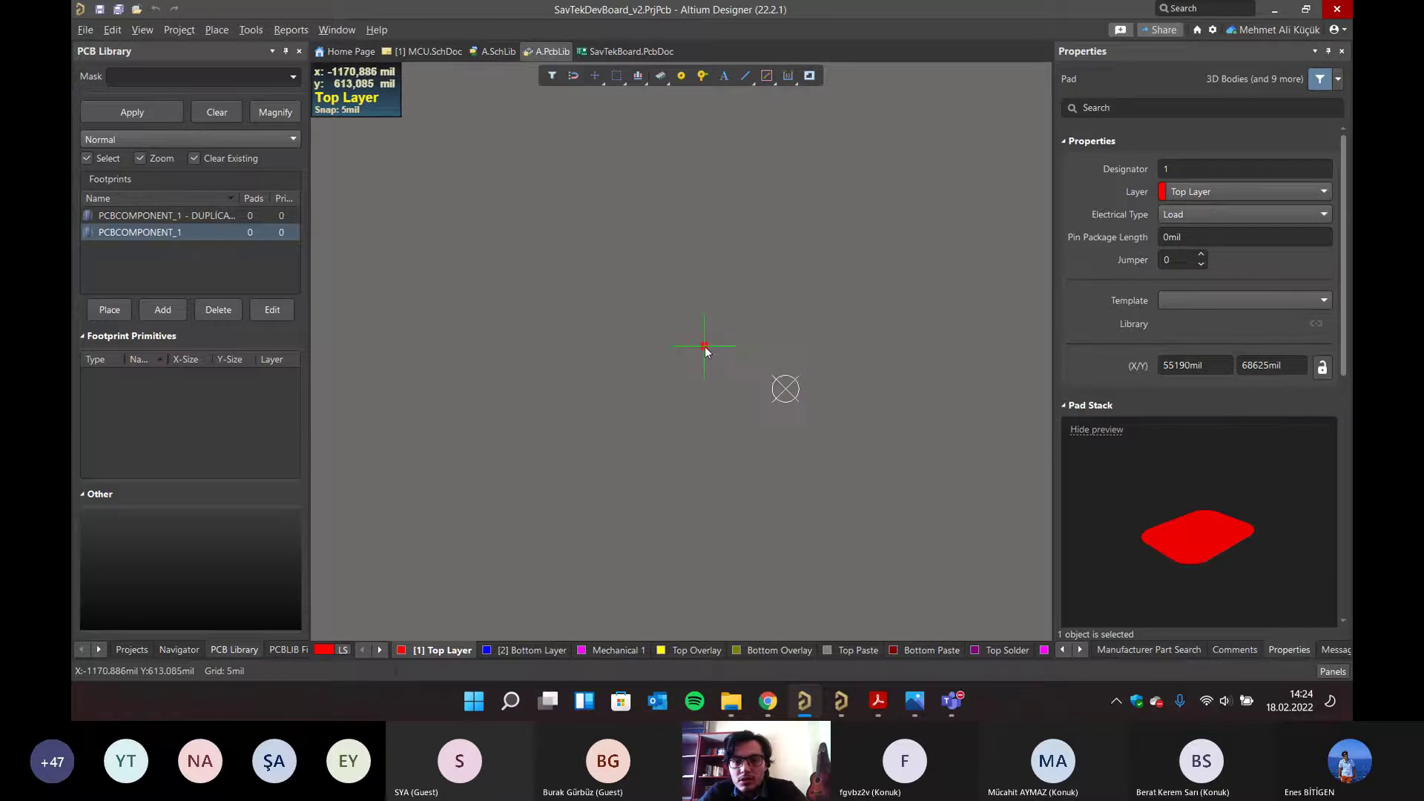
ctrl+scroll(705, 351, up, 4)
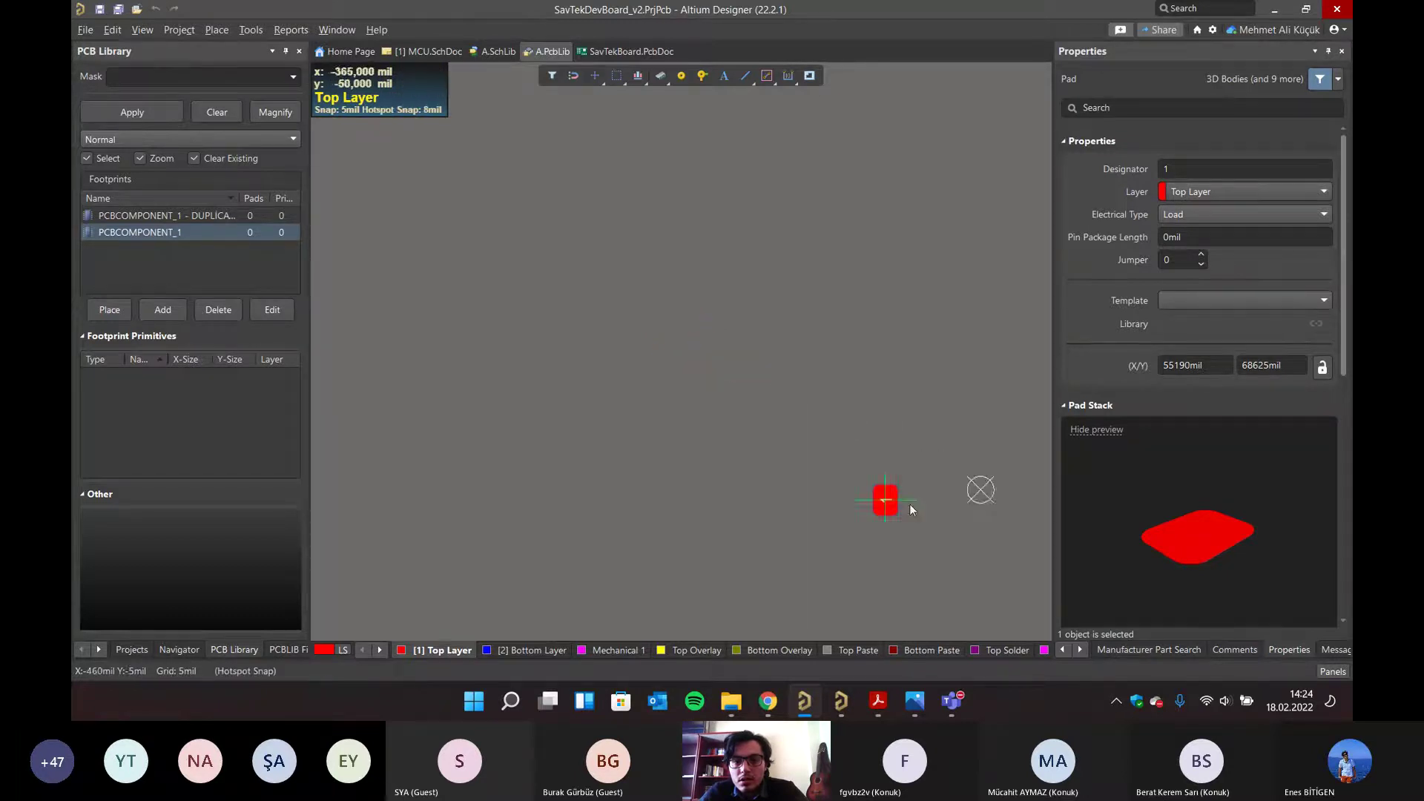
right_click(719, 280)
click(719, 279)
click(911, 277)
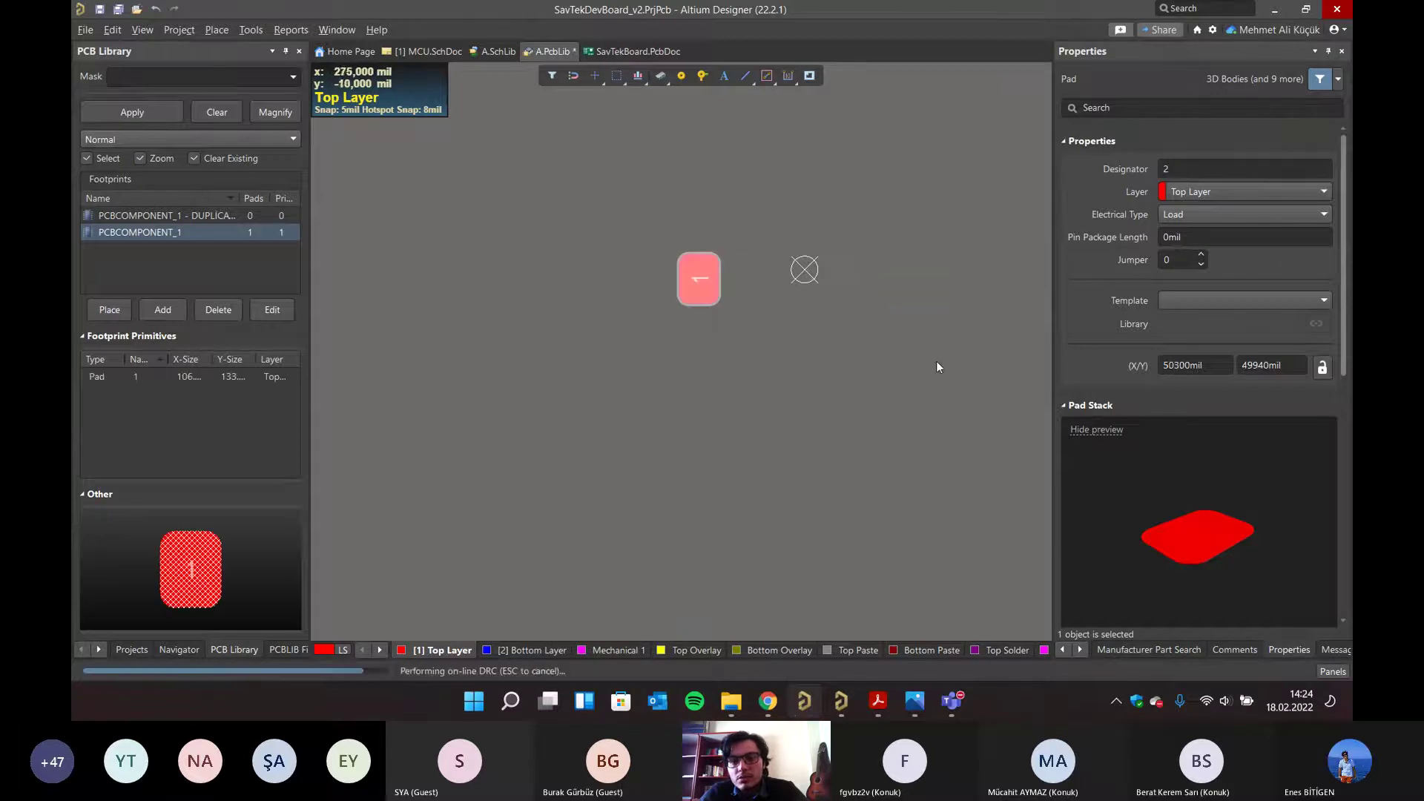
right_click(932, 336)
- Move both pads closer to the origin, pad 1 to about X -190 mil, Y 5 mil and pad 2 to X 200 mil, Y 15 mil
right_drag(855, 388, 554, 344)
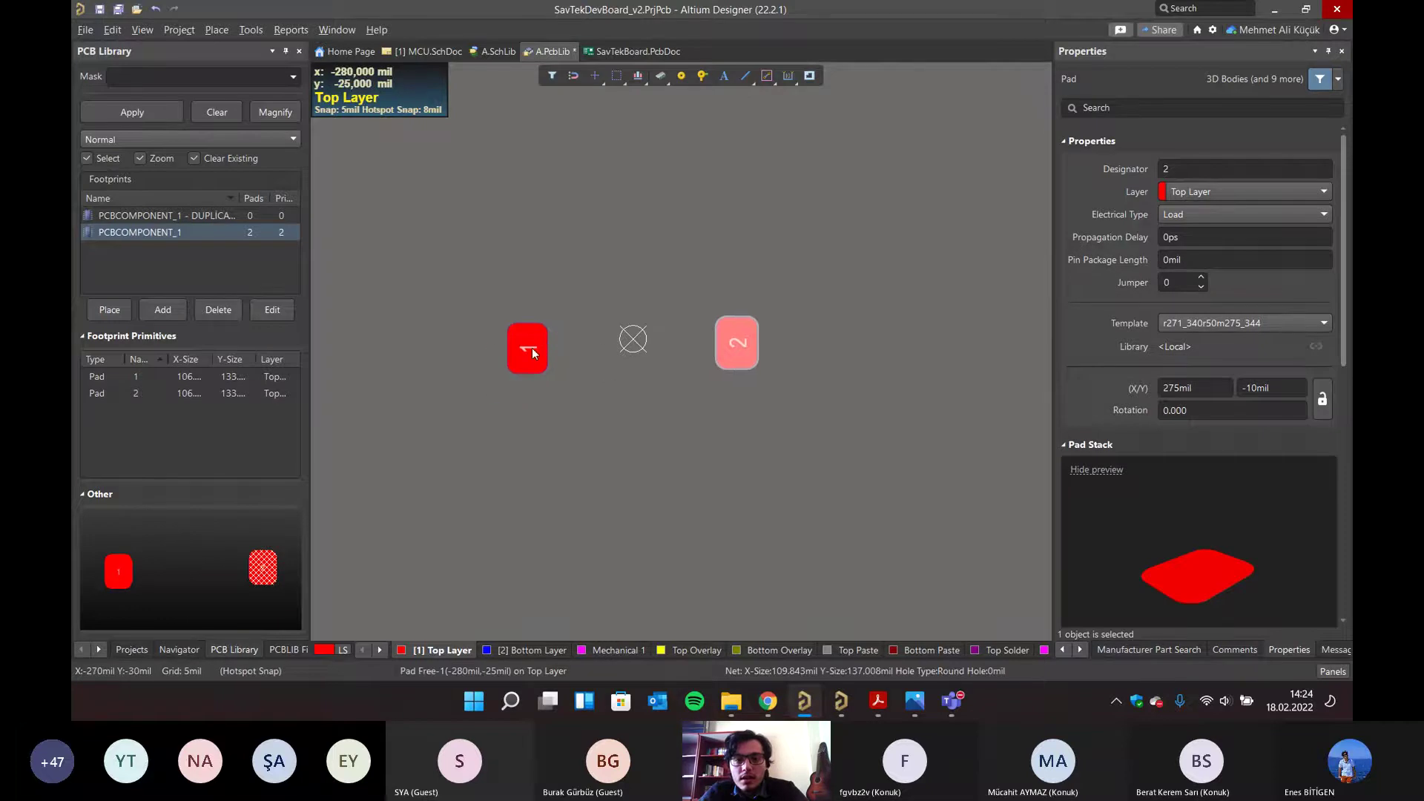
drag(553, 349, 565, 341)
drag(736, 343, 707, 333)
- Place a pin with designator 1 and name 1, rotated 180 degrees, on the resistor symbol's left lead in A.SchLib at X -400 mil, Y 0
click(491, 52)
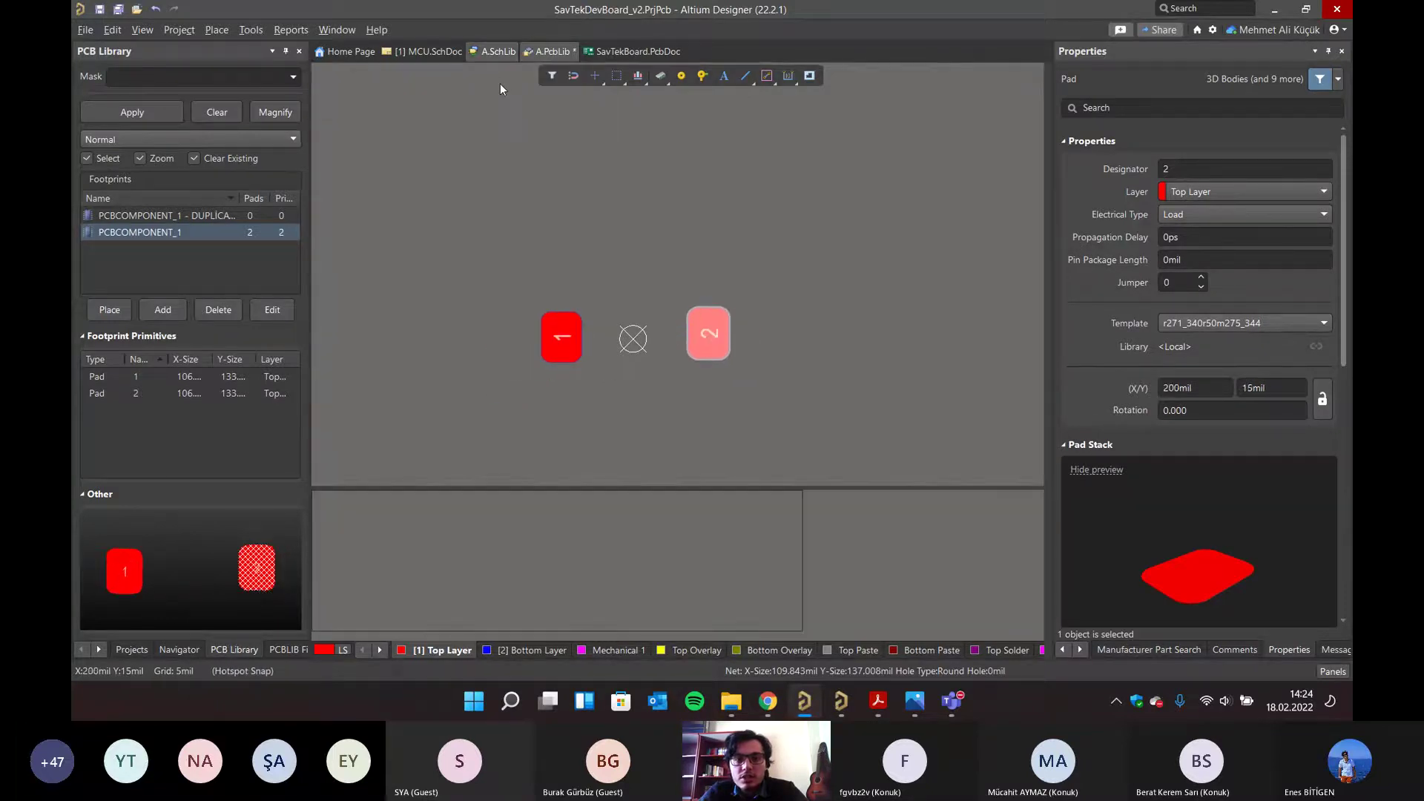
click(682, 76)
key(space)
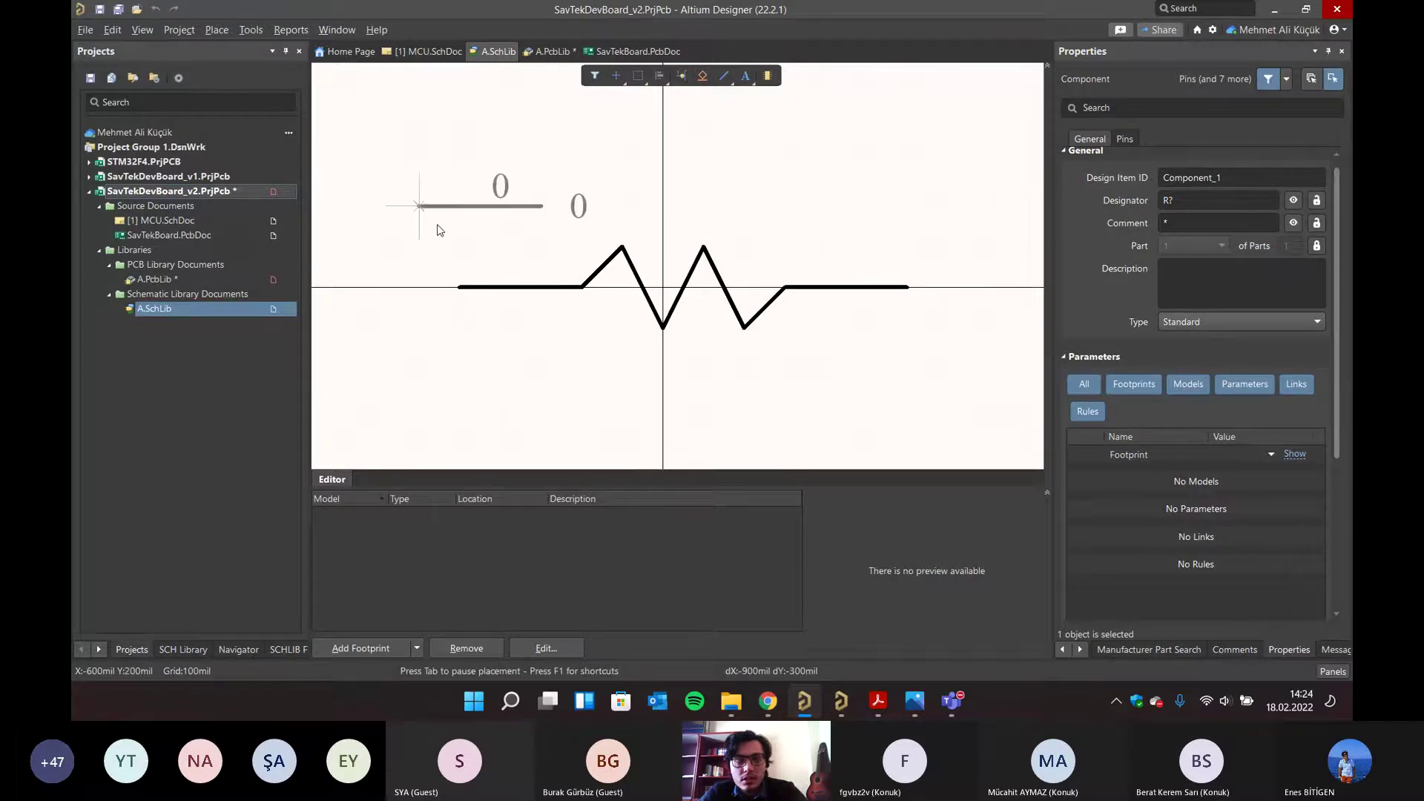
key(Tab)
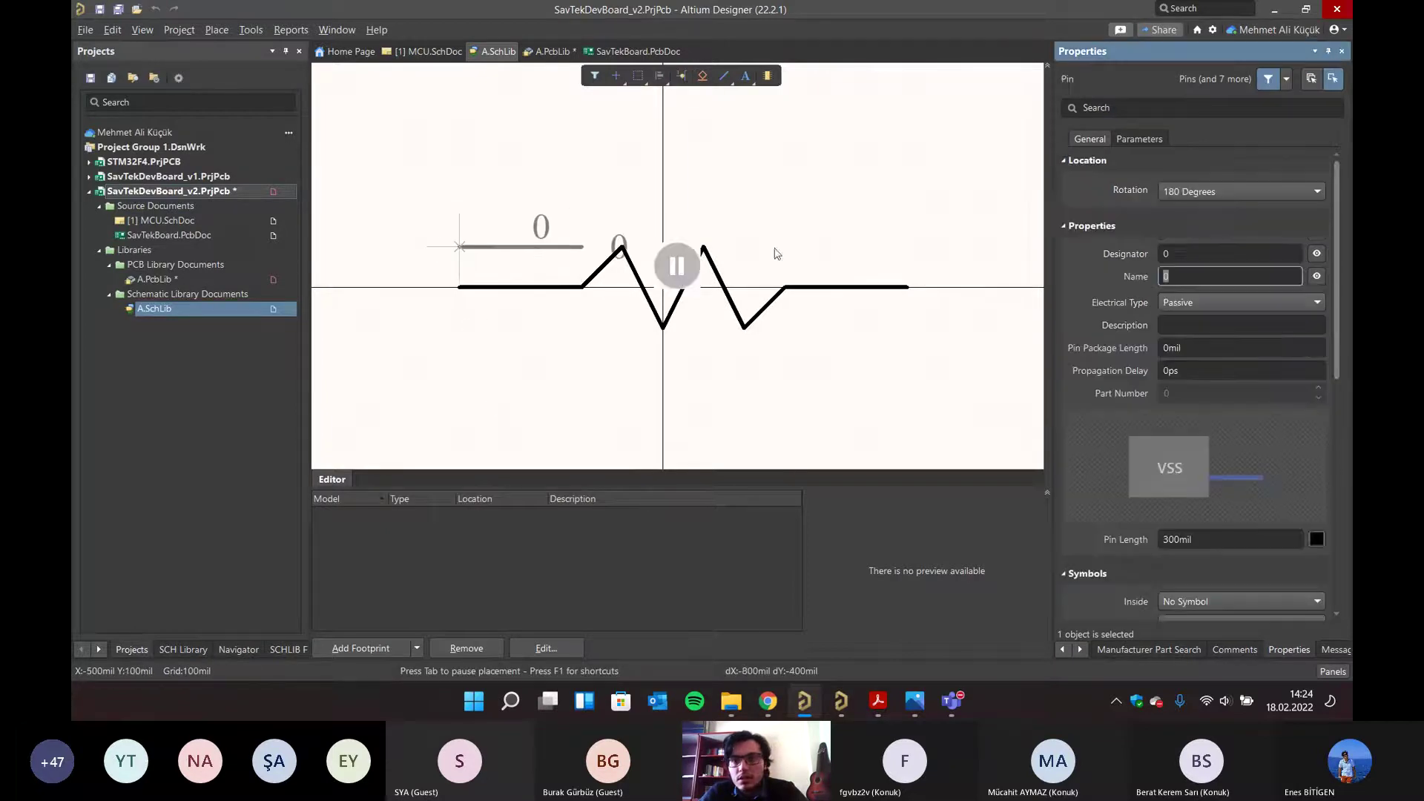
text(1)
click(1181, 259)
text(1)
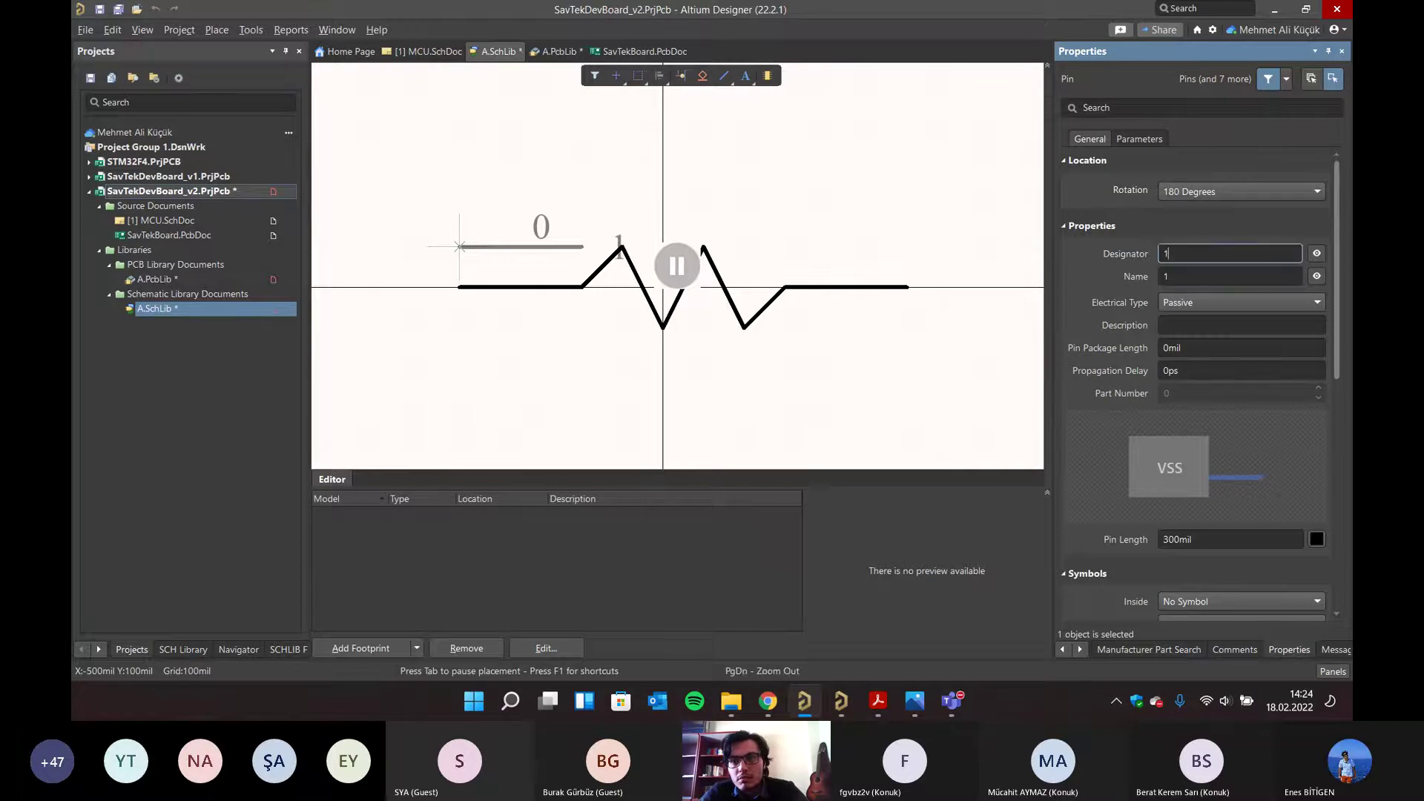
click(676, 265)
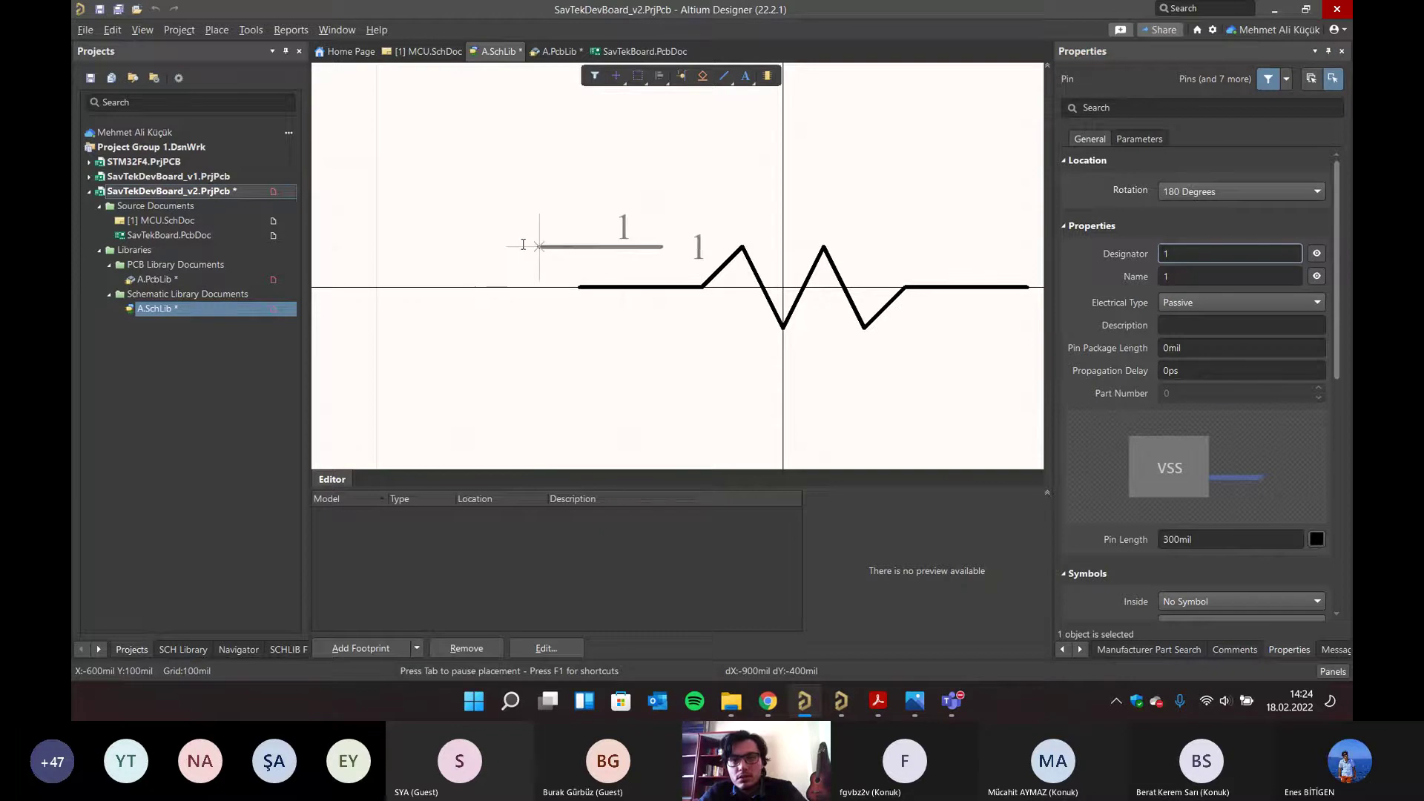
click(499, 287)
- Place pin 2 at 0 degrees rotation on the resistor's right lead at X 500 mil, Y 0
key(space)
key(space)
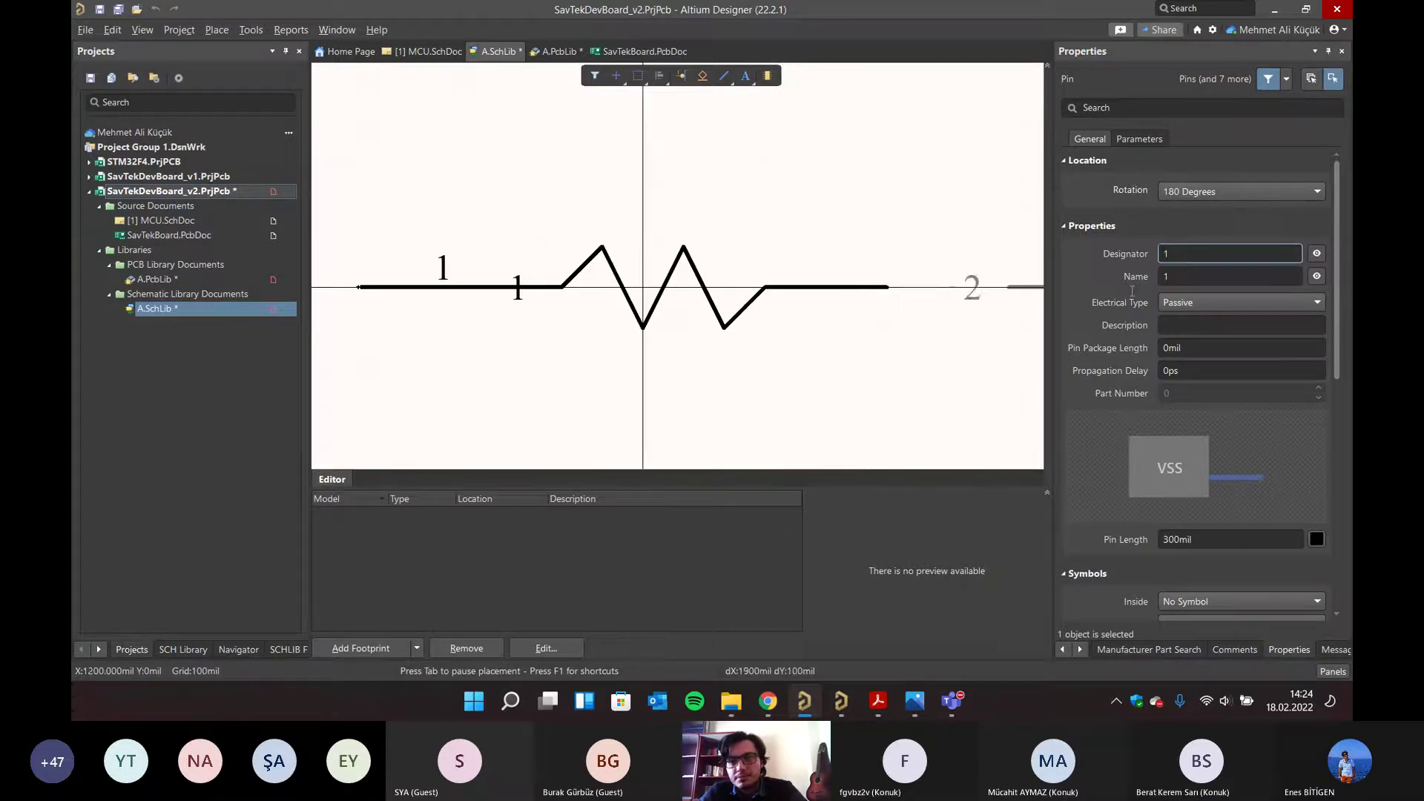
click(889, 292)
right_click(833, 362)
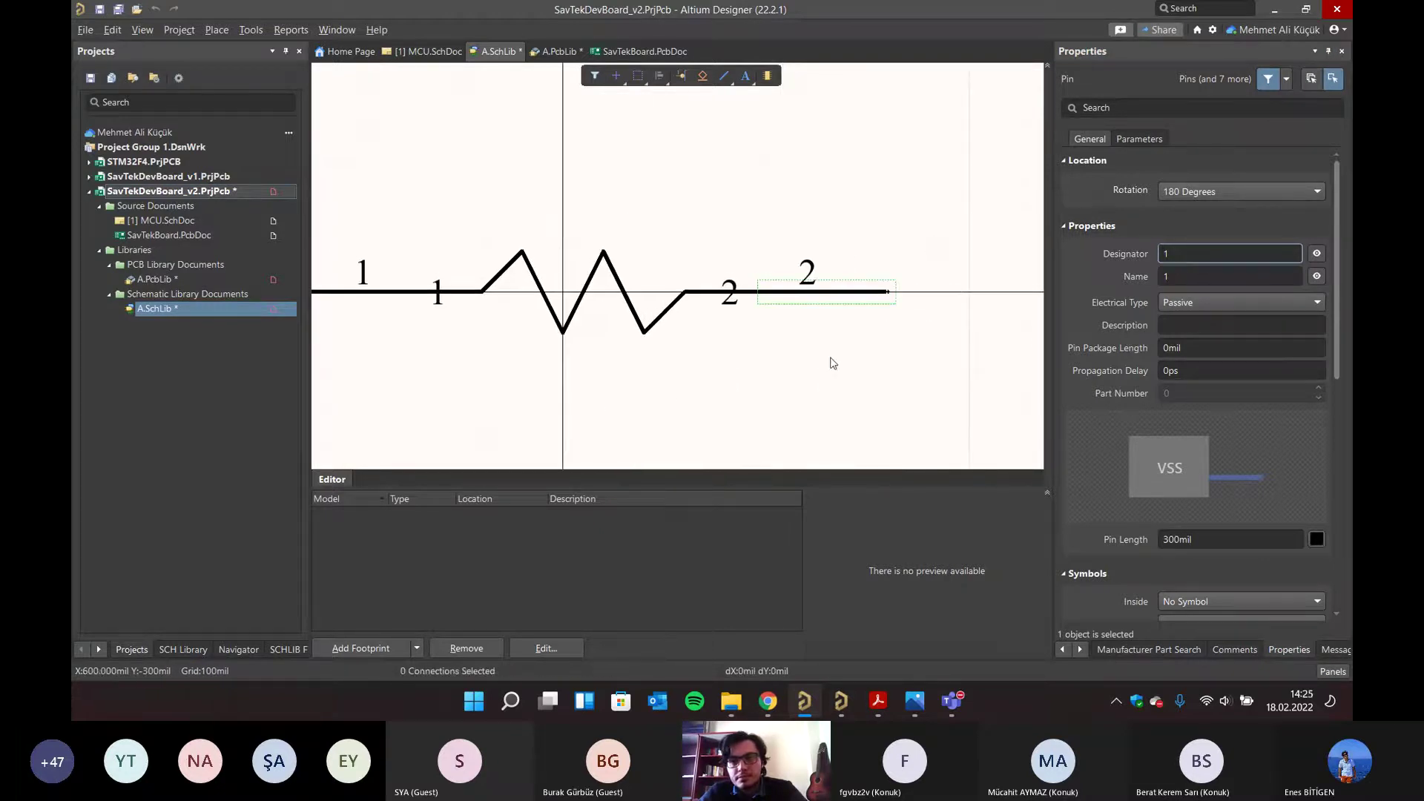
- Hide the names of pins 2 and 1 on the resistor symbol, and save the schematic library
click(1315, 295)
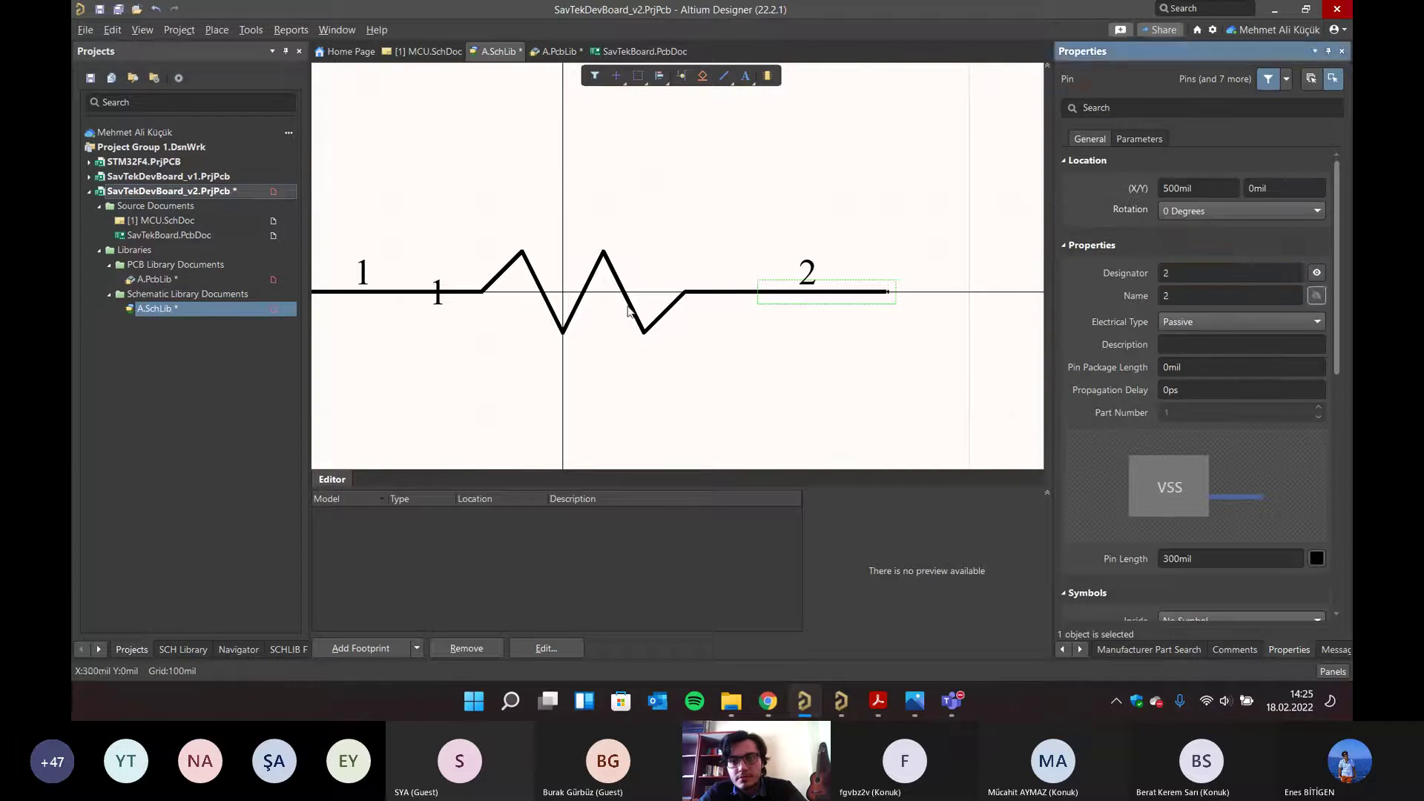
click(363, 291)
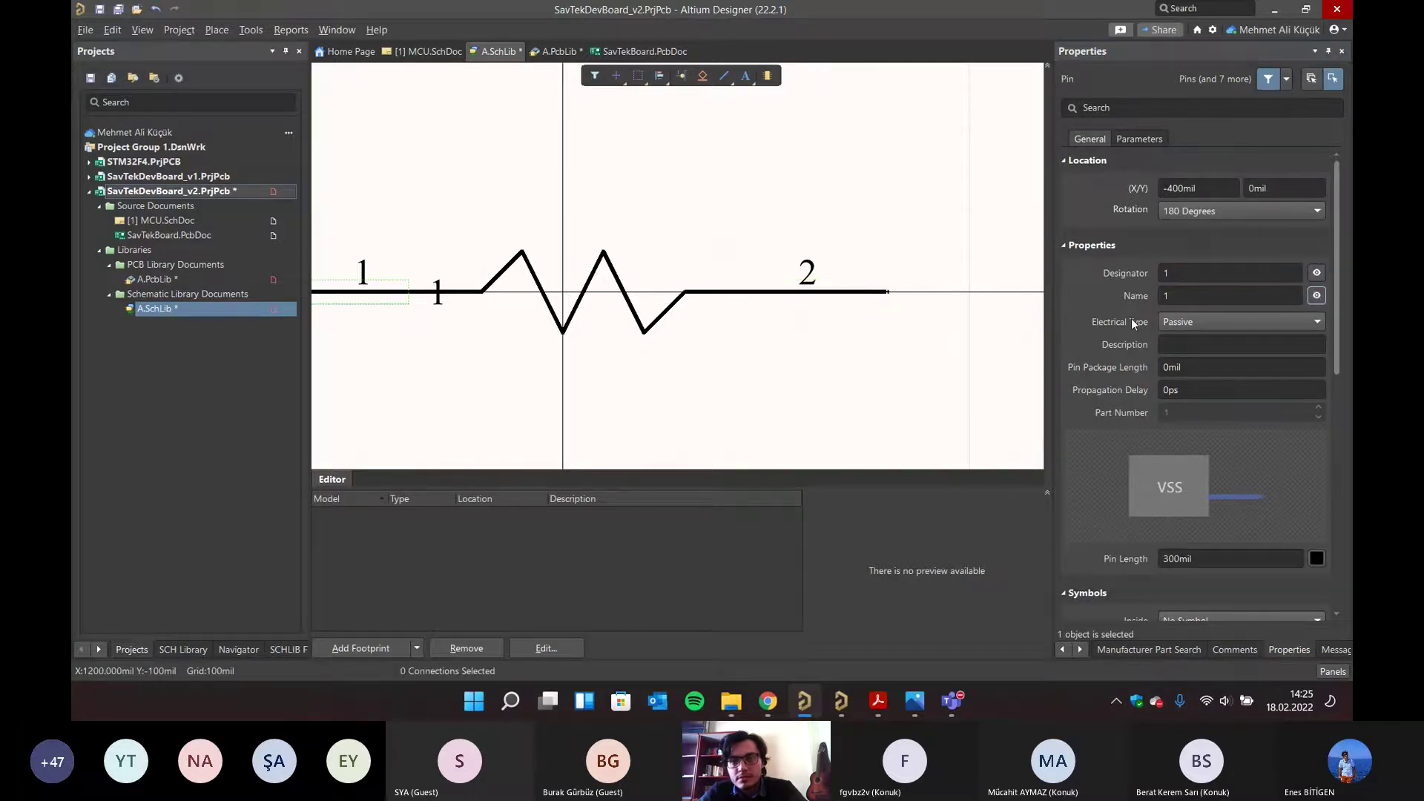
click(1317, 295)
right_drag(747, 350, 754, 400)
click(839, 381)
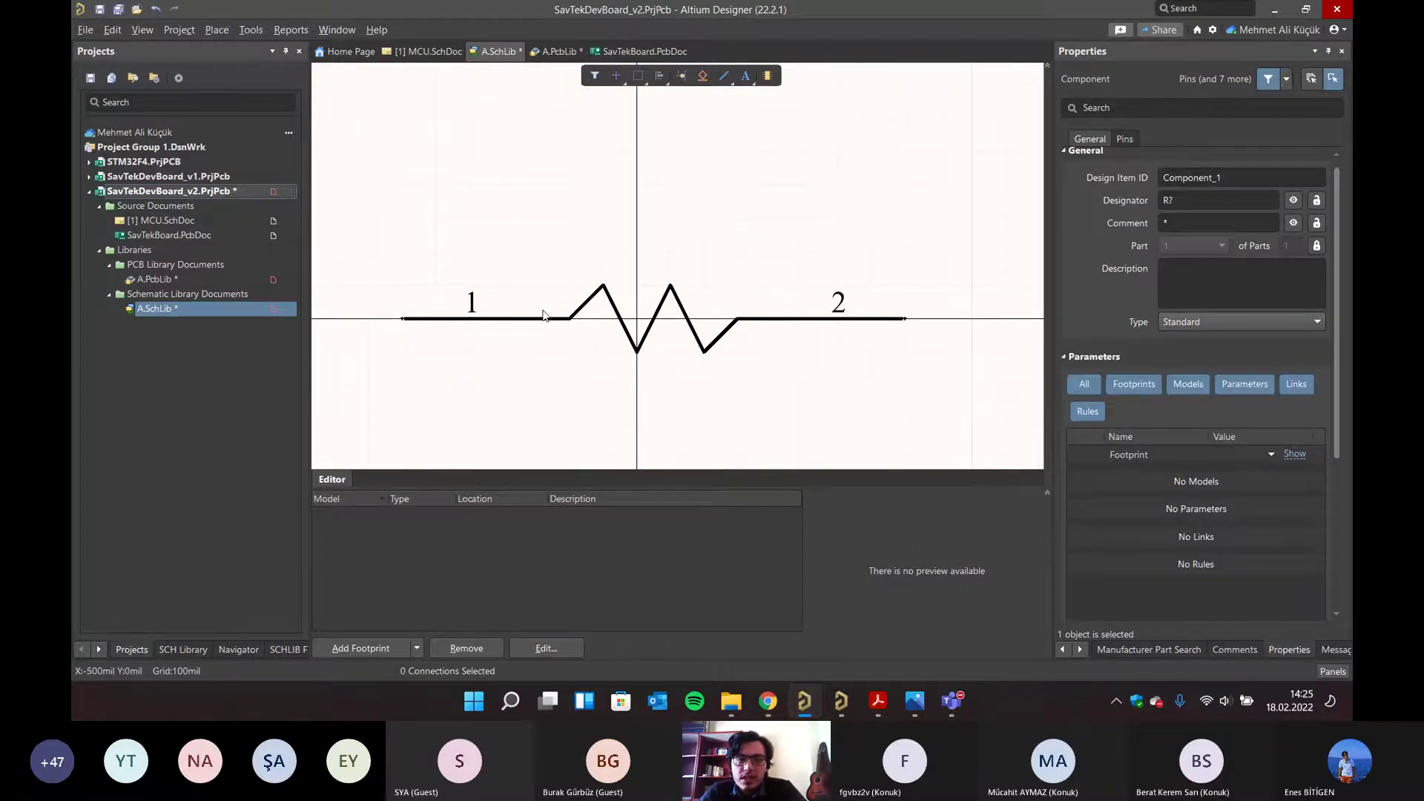
key(ctrl+s)
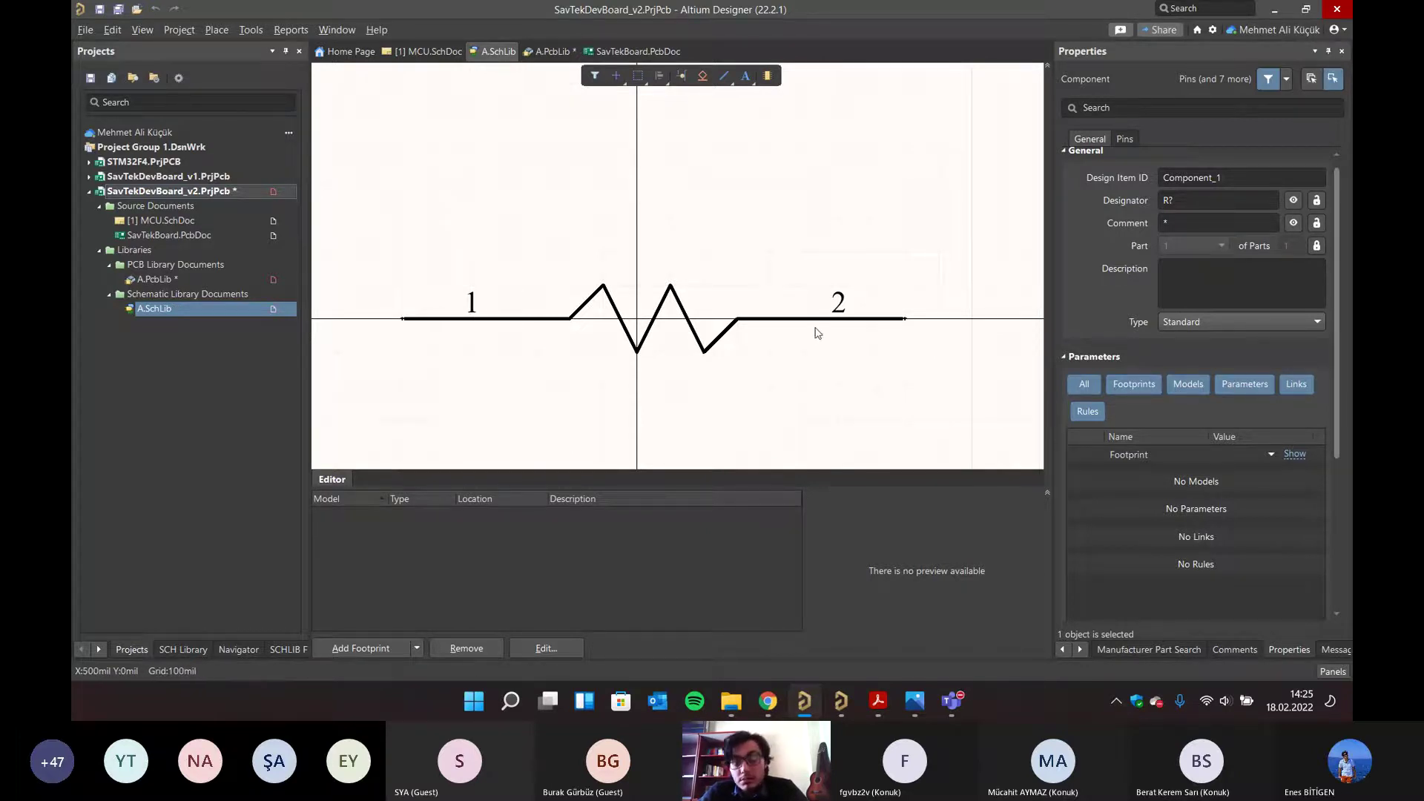
- Compare the designator of footprint pad 1 in A.PcbLib with that of resistor pin 1 in A.SchLib
click(552, 51)
double_click(550, 285)
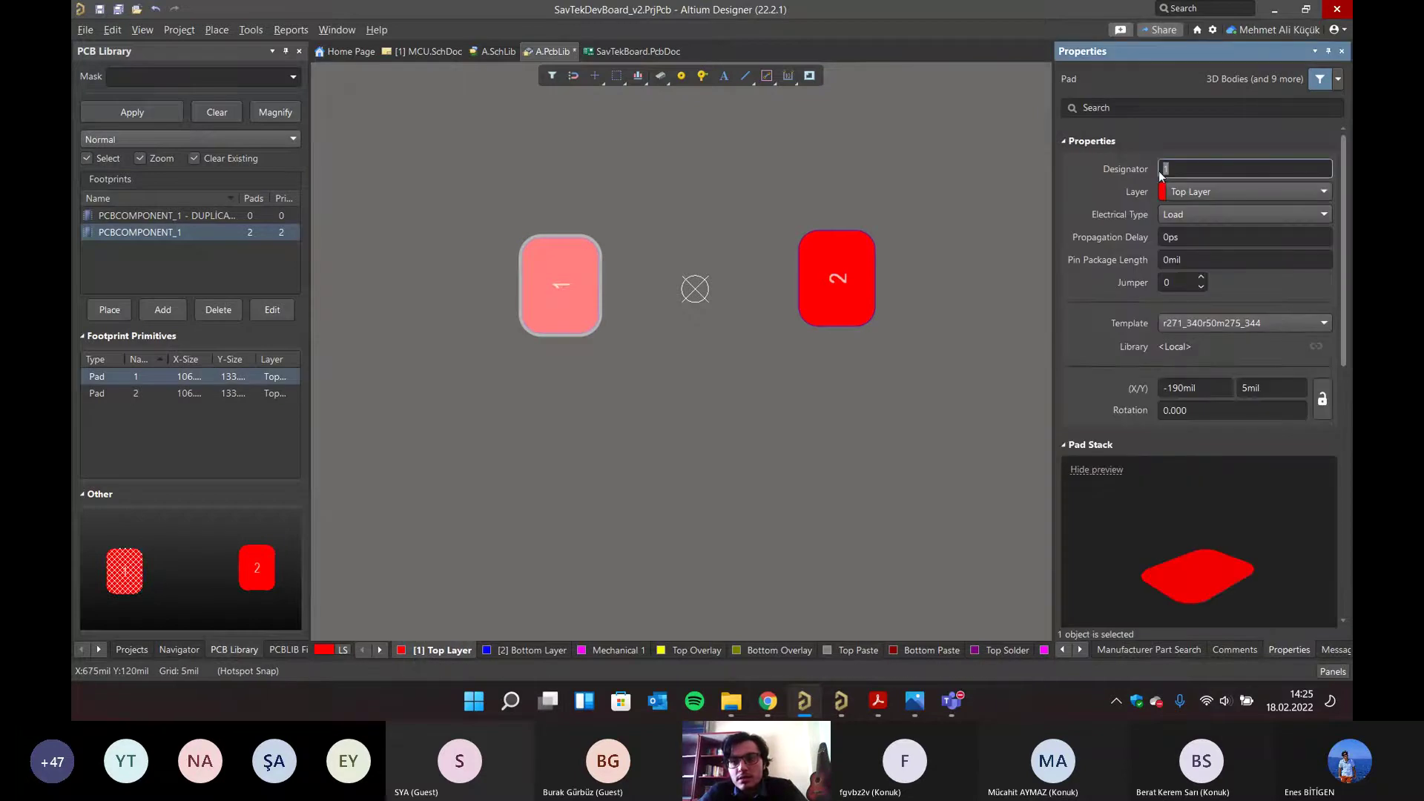
click(489, 52)
double_click(445, 319)
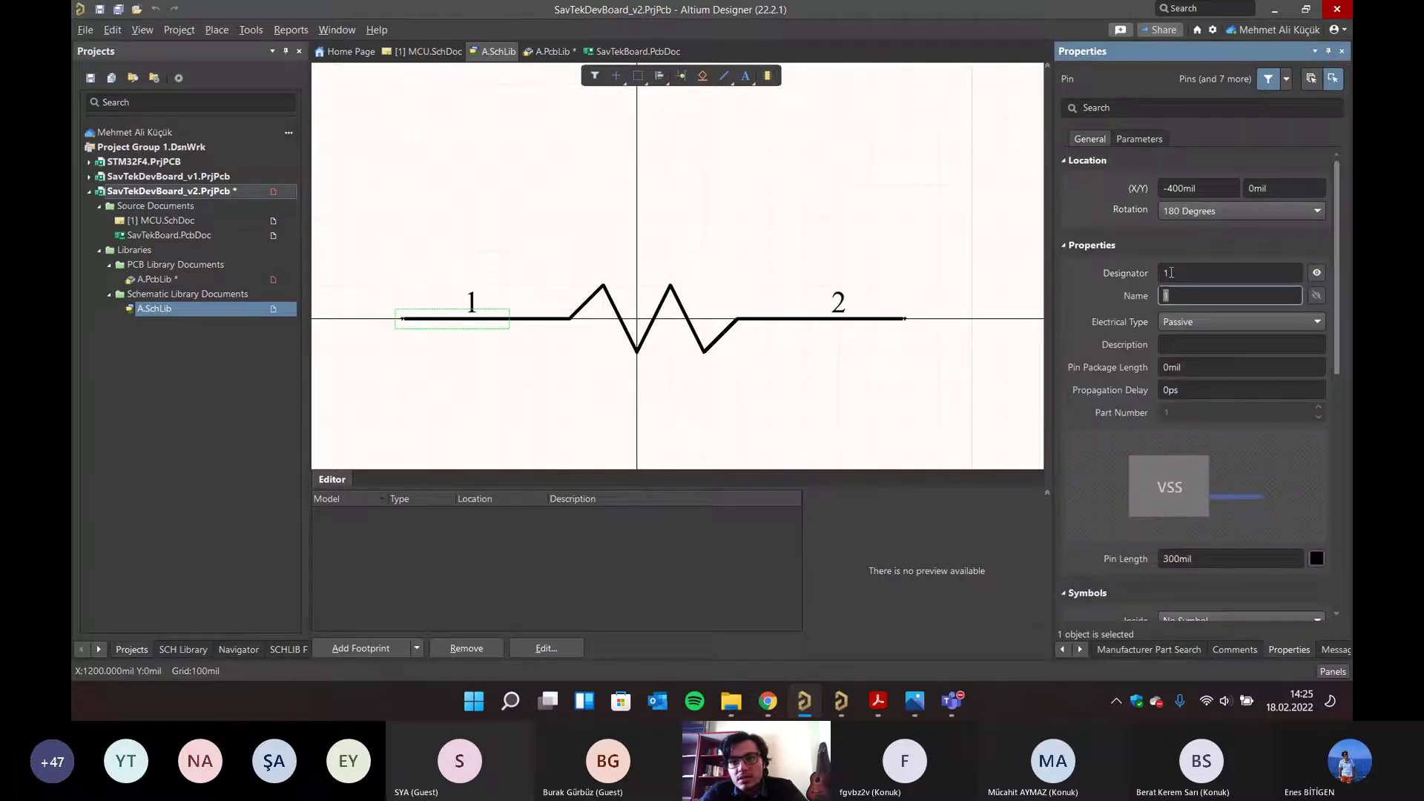
- Compare the footprint pads with the resistor pins, move pad 2 level with pad 1 in A.PcbLib, and save that library
click(550, 51)
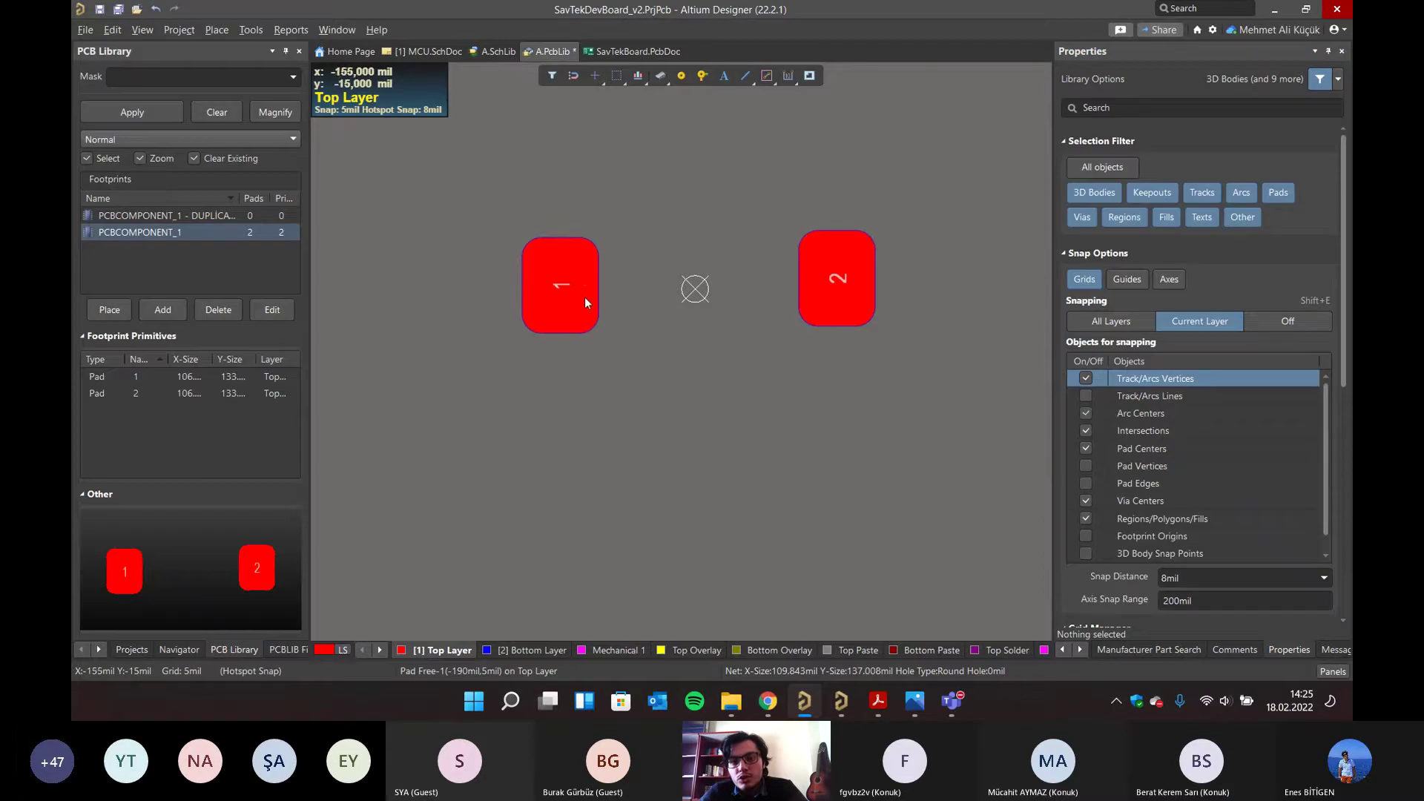
click(486, 51)
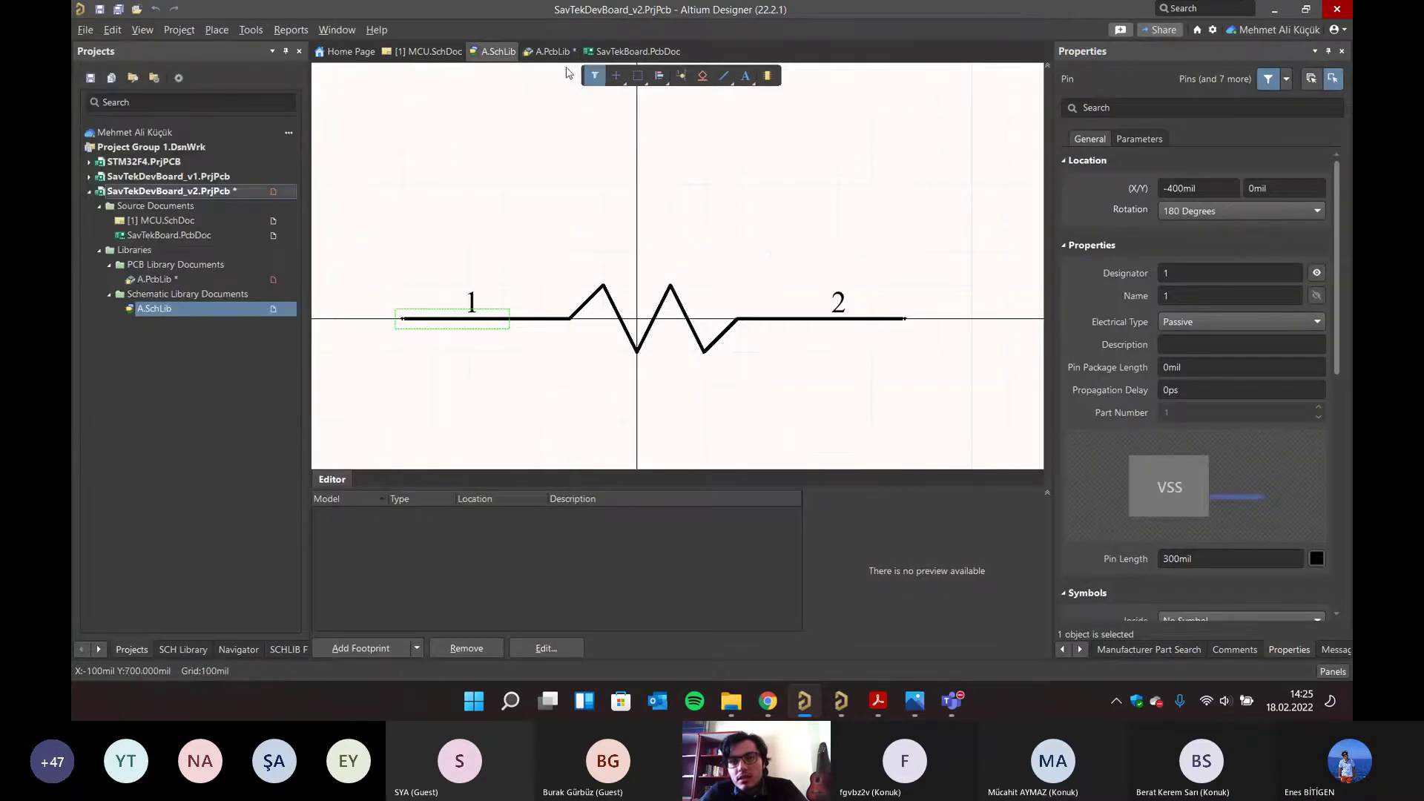
click(547, 51)
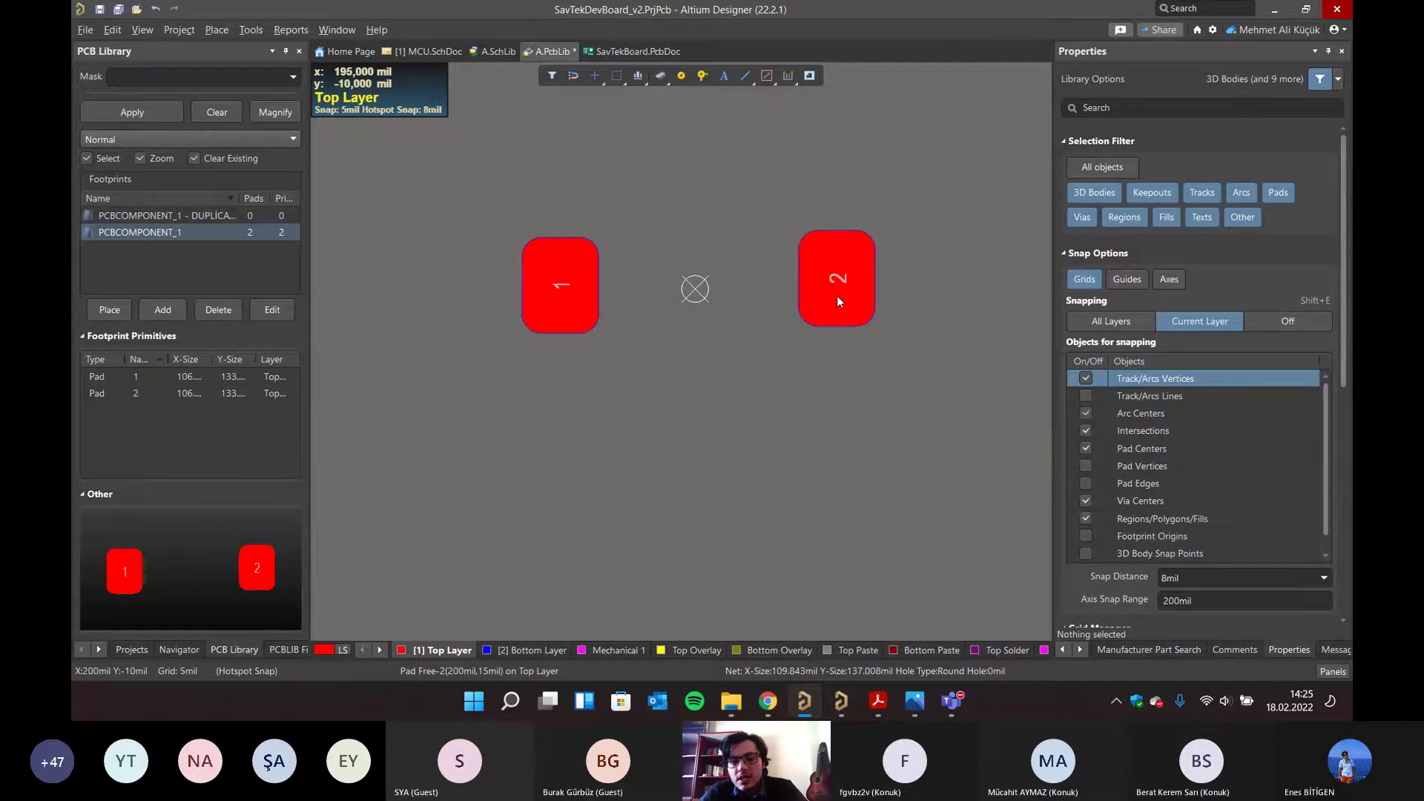
drag(793, 308, 835, 293)
key(ctrl+s)
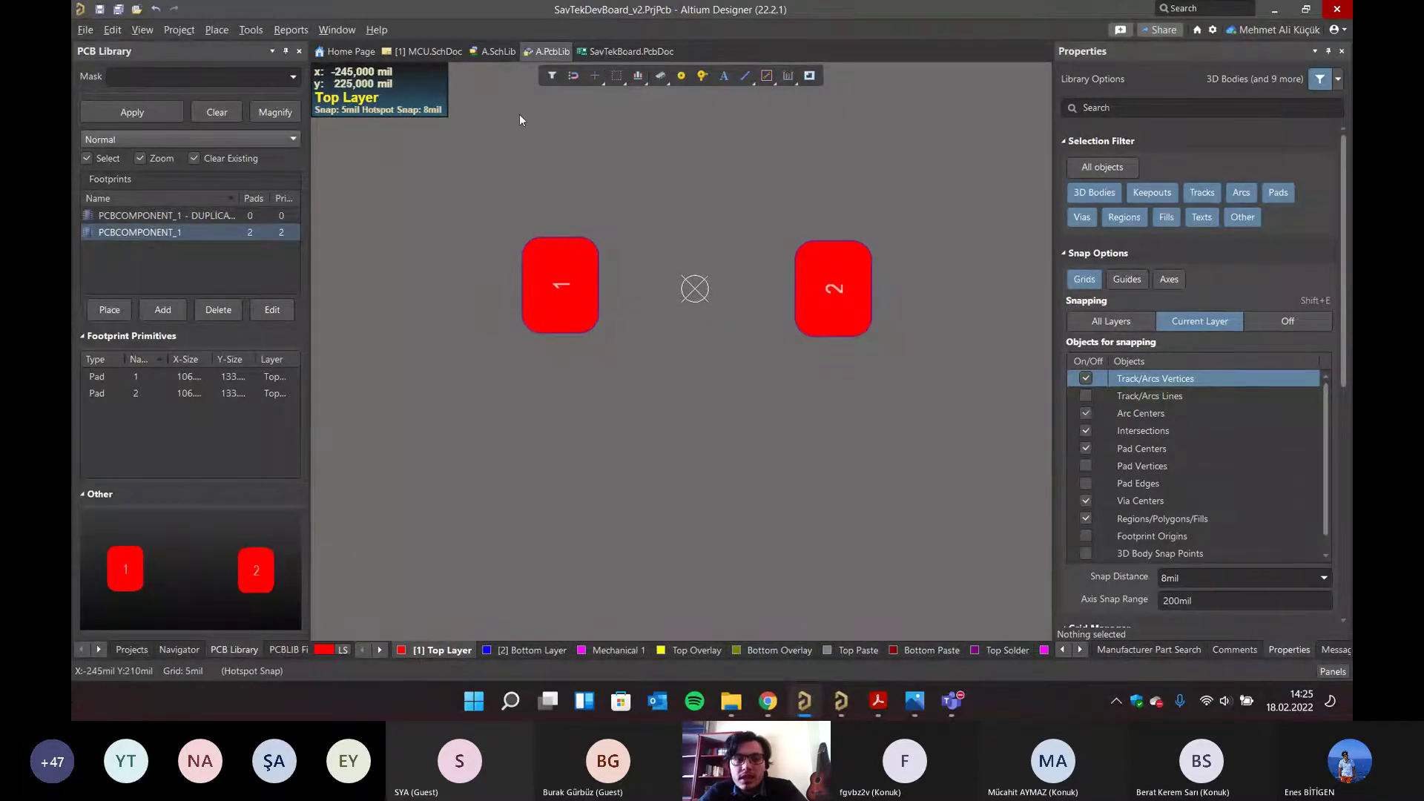
- Add the footprint PCBComponent_1 from A.PcbLib to the resistor symbol Component_1 in A.SchLib
click(488, 53)
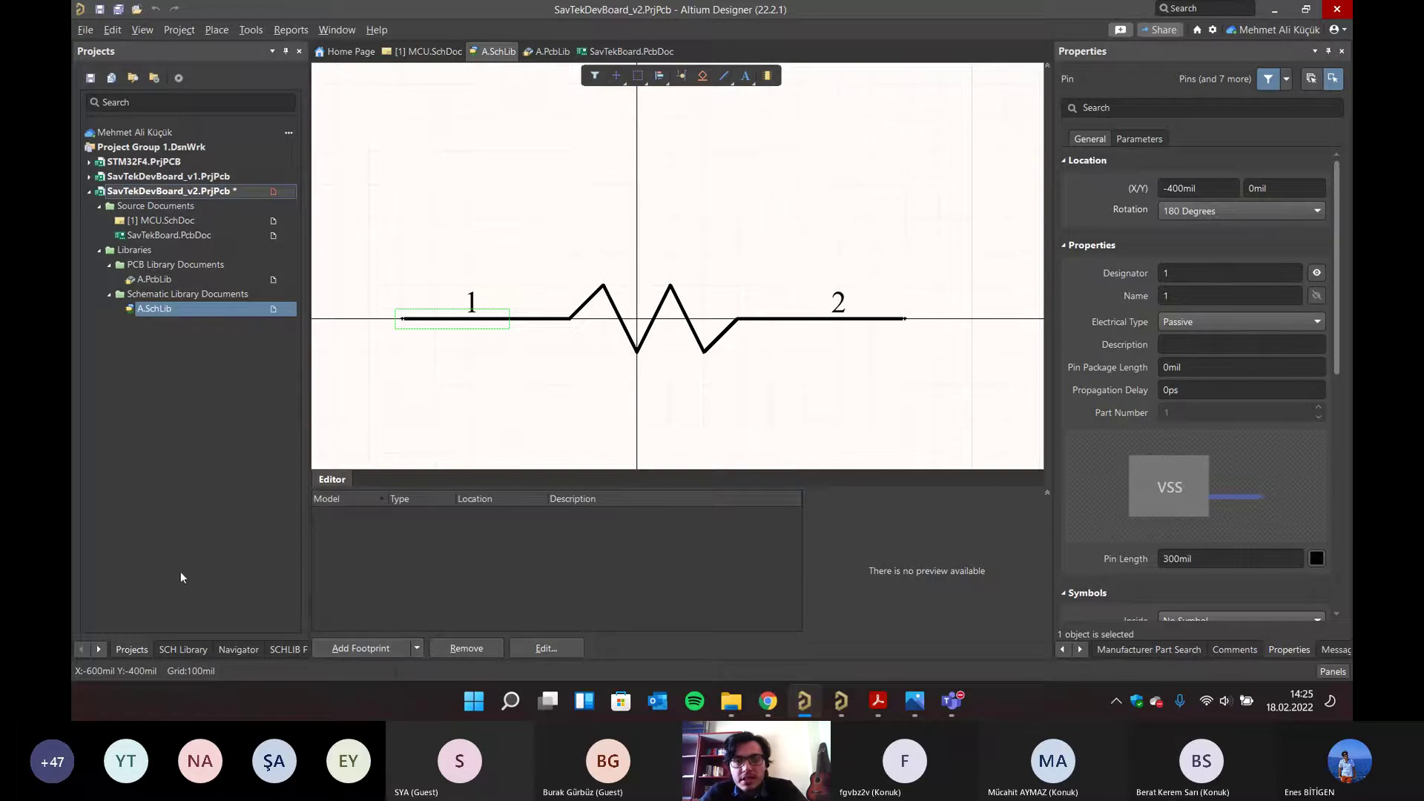
click(185, 649)
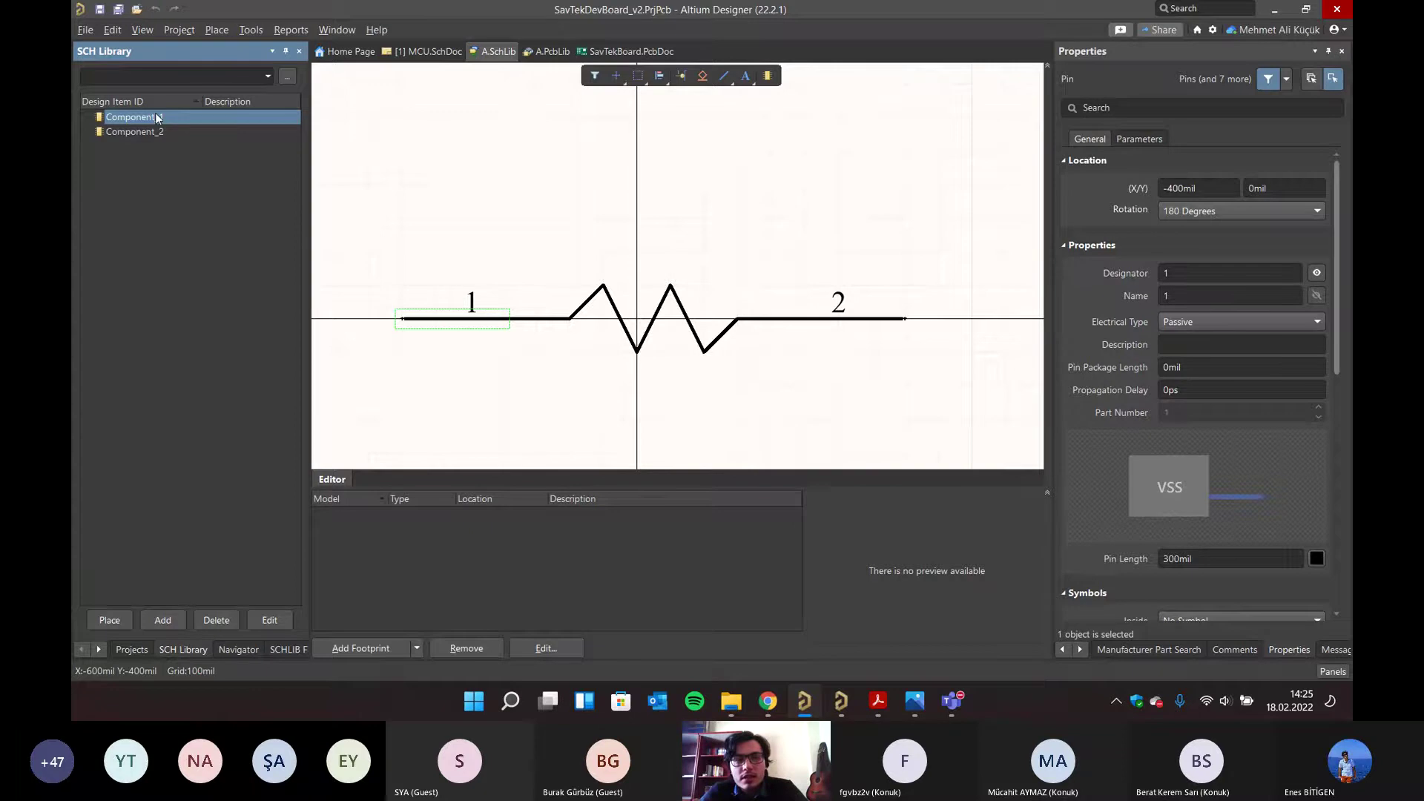
click(362, 648)
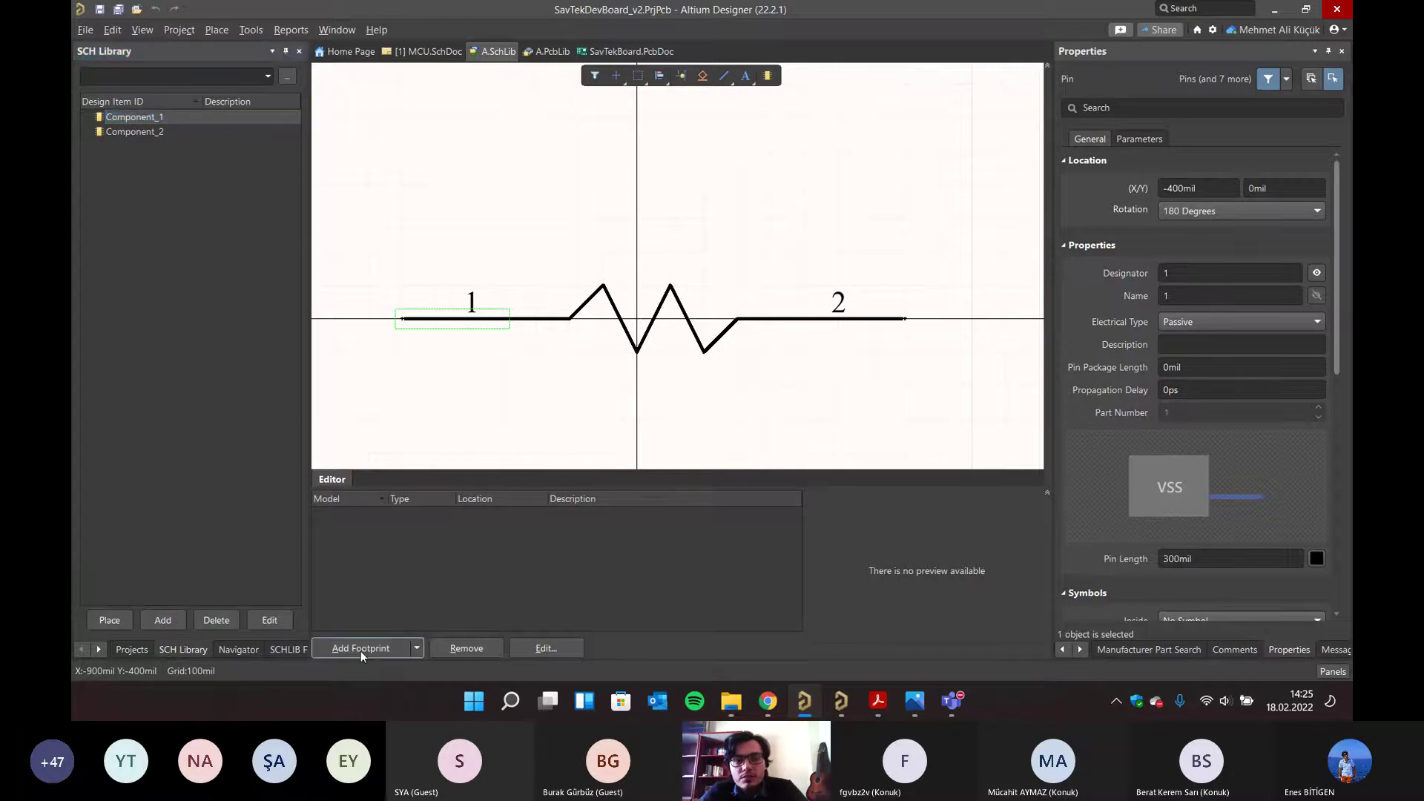
click(792, 161)
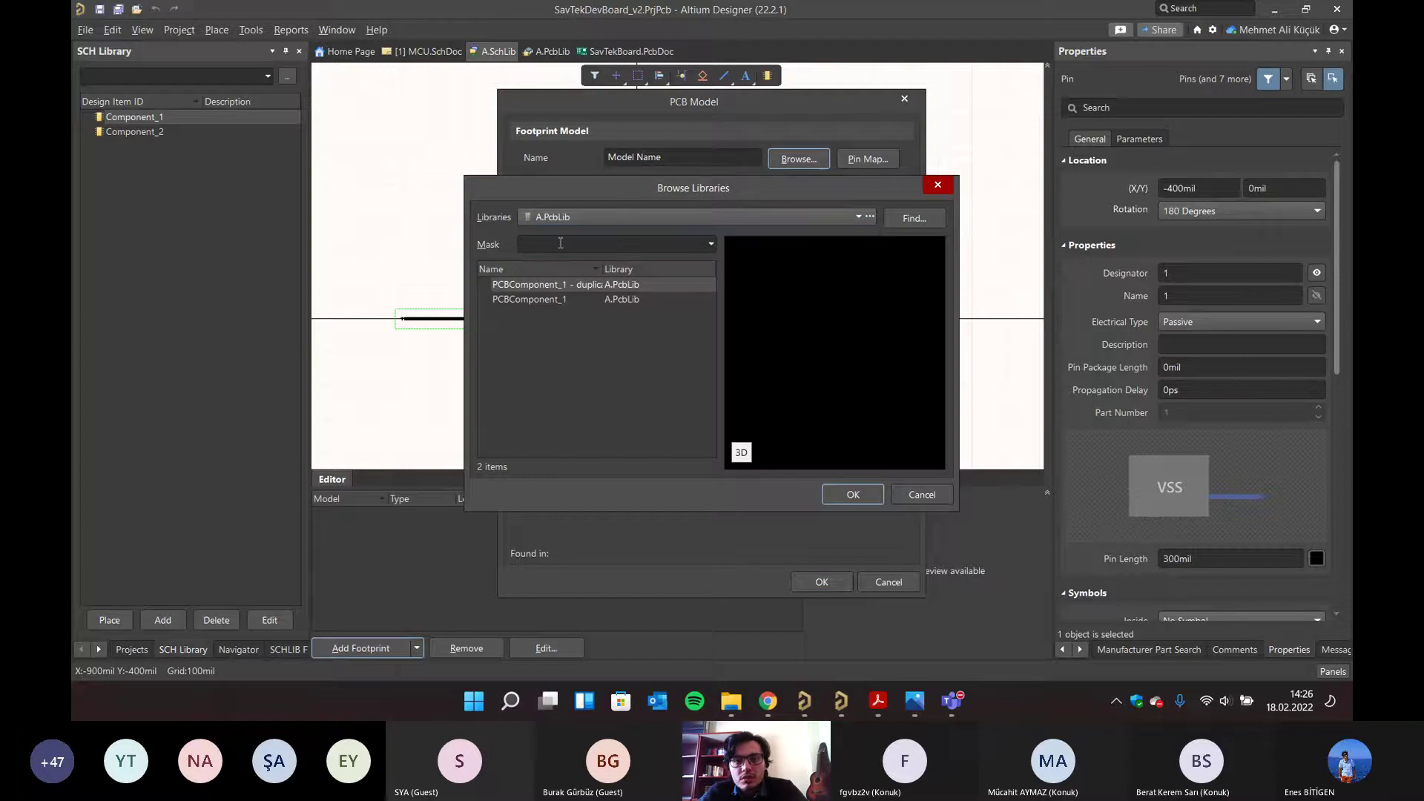
click(540, 303)
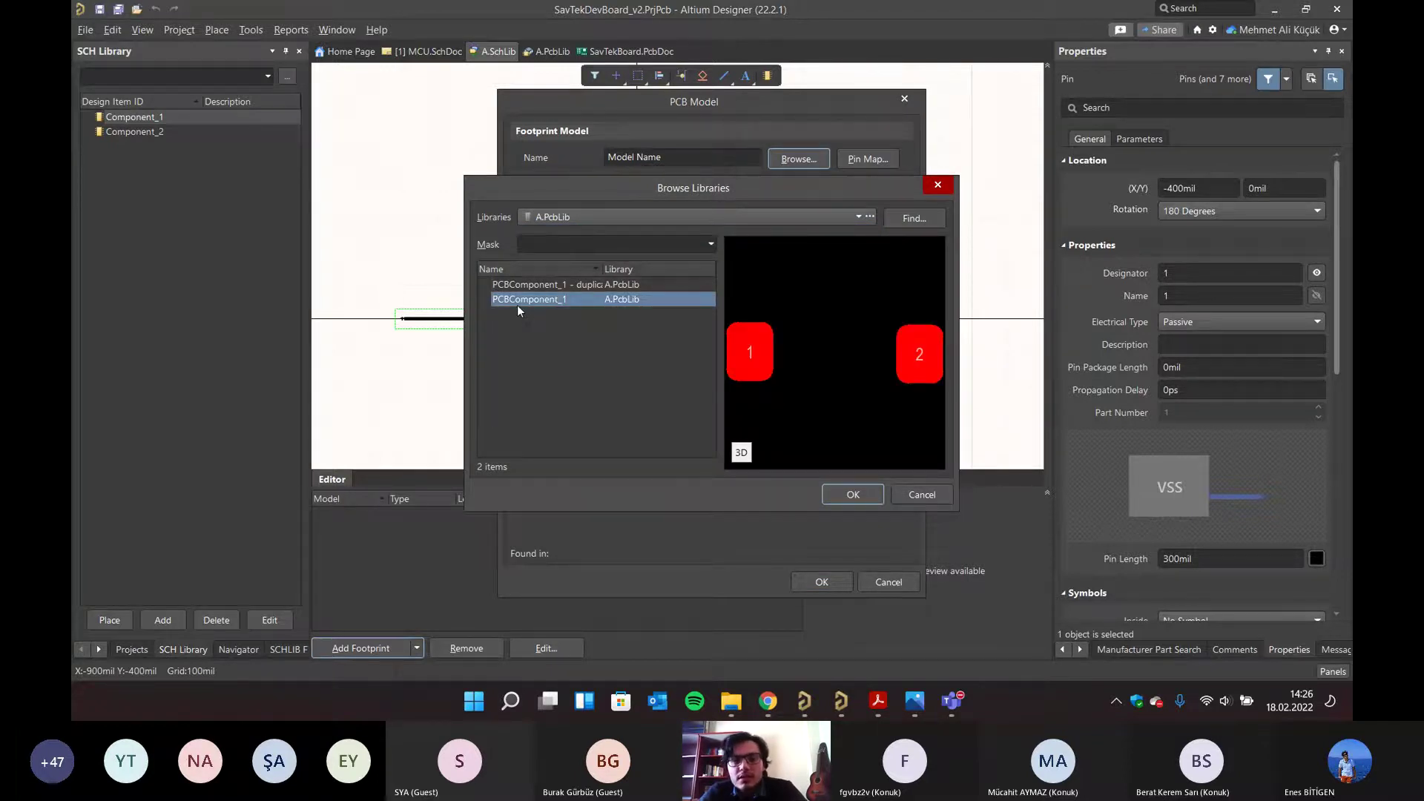
click(852, 495)
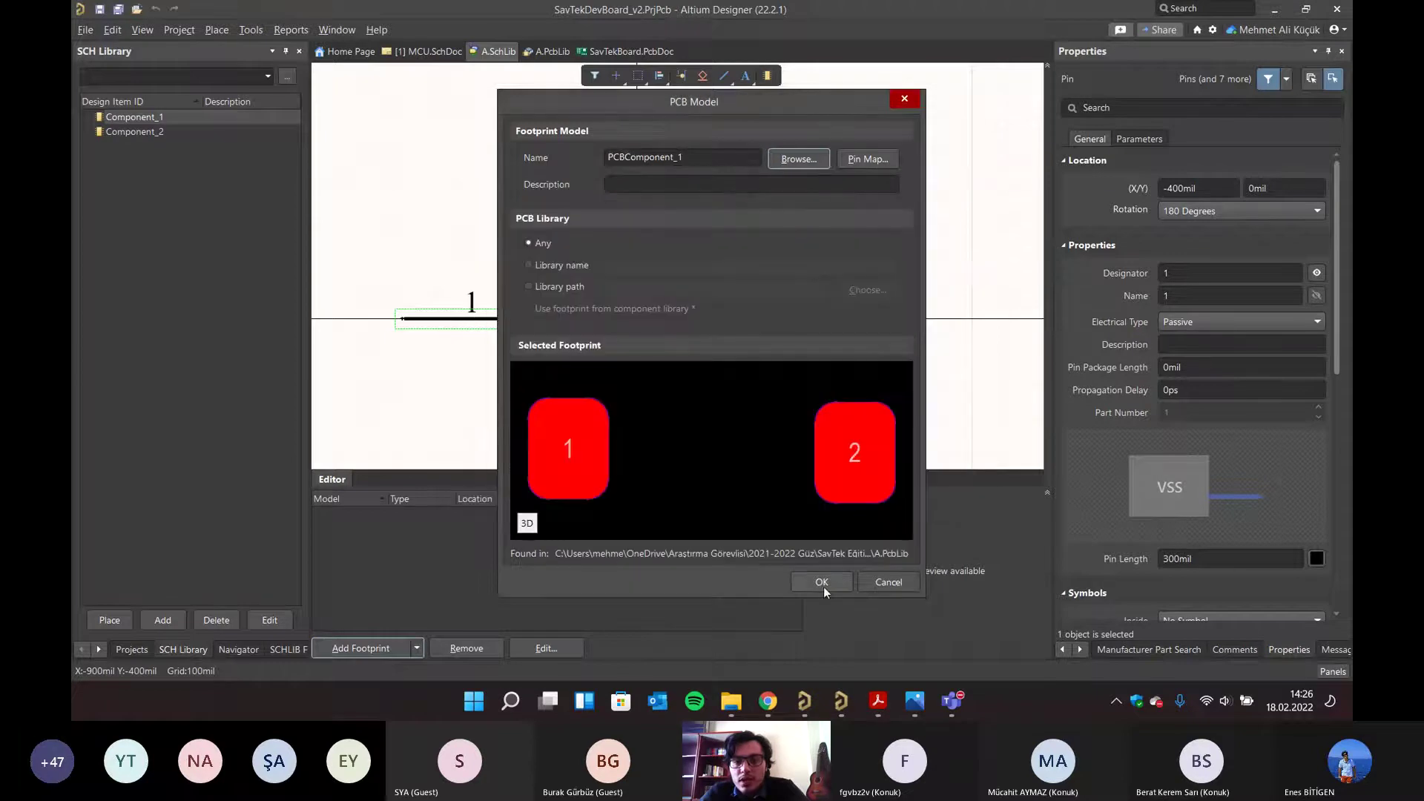
click(822, 582)
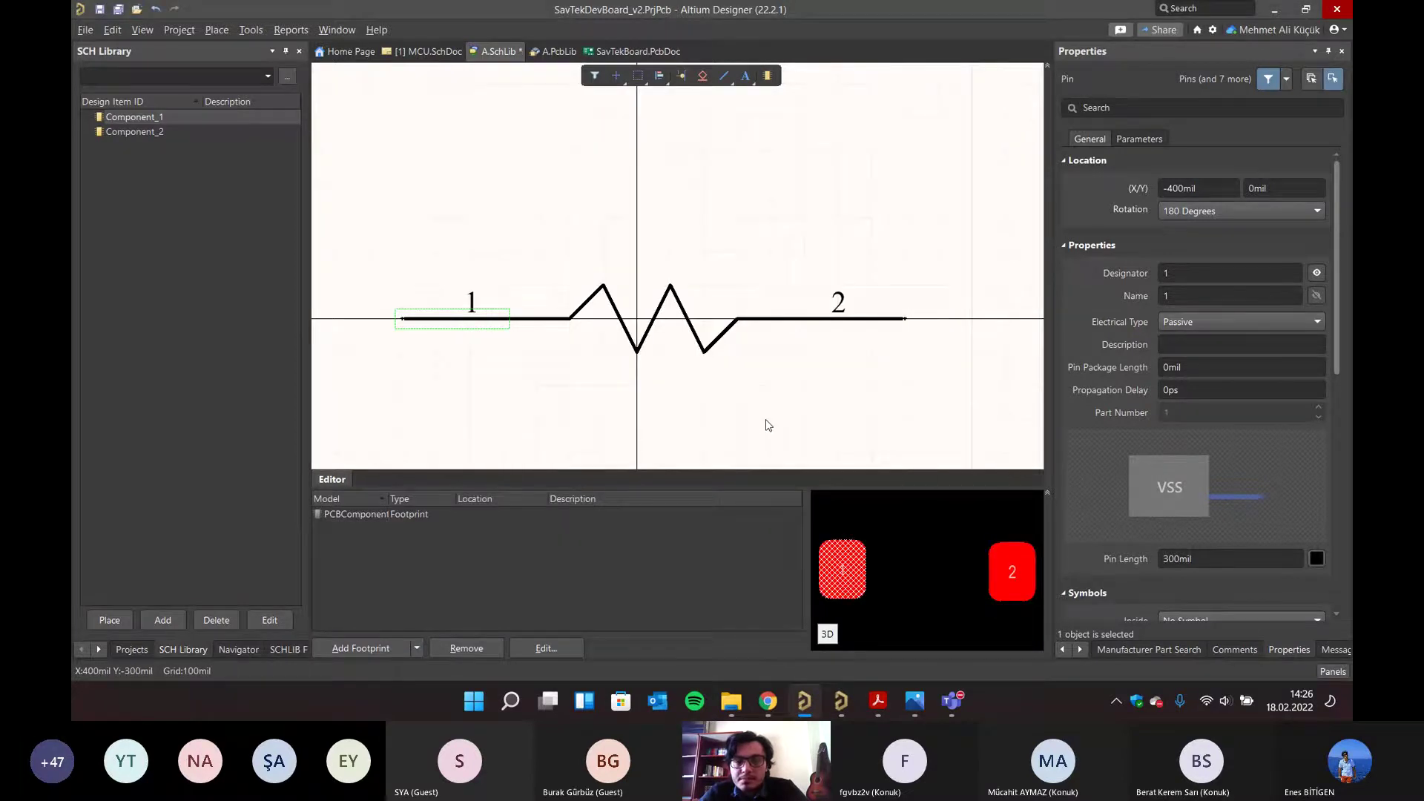
- Check in the footprint preview which pads resistor pins 1 and 2 correspond to, and save A.SchLib
click(556, 401)
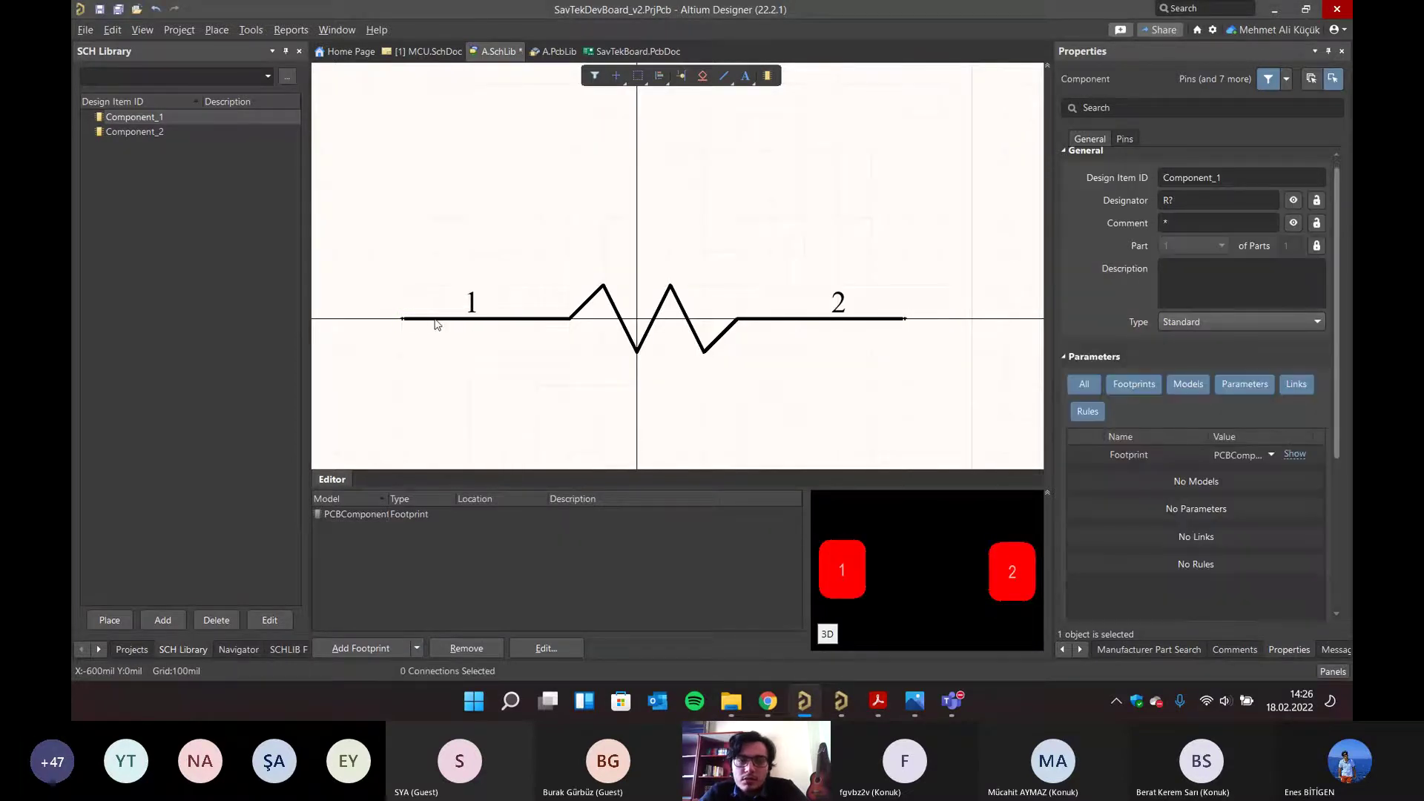
click(437, 325)
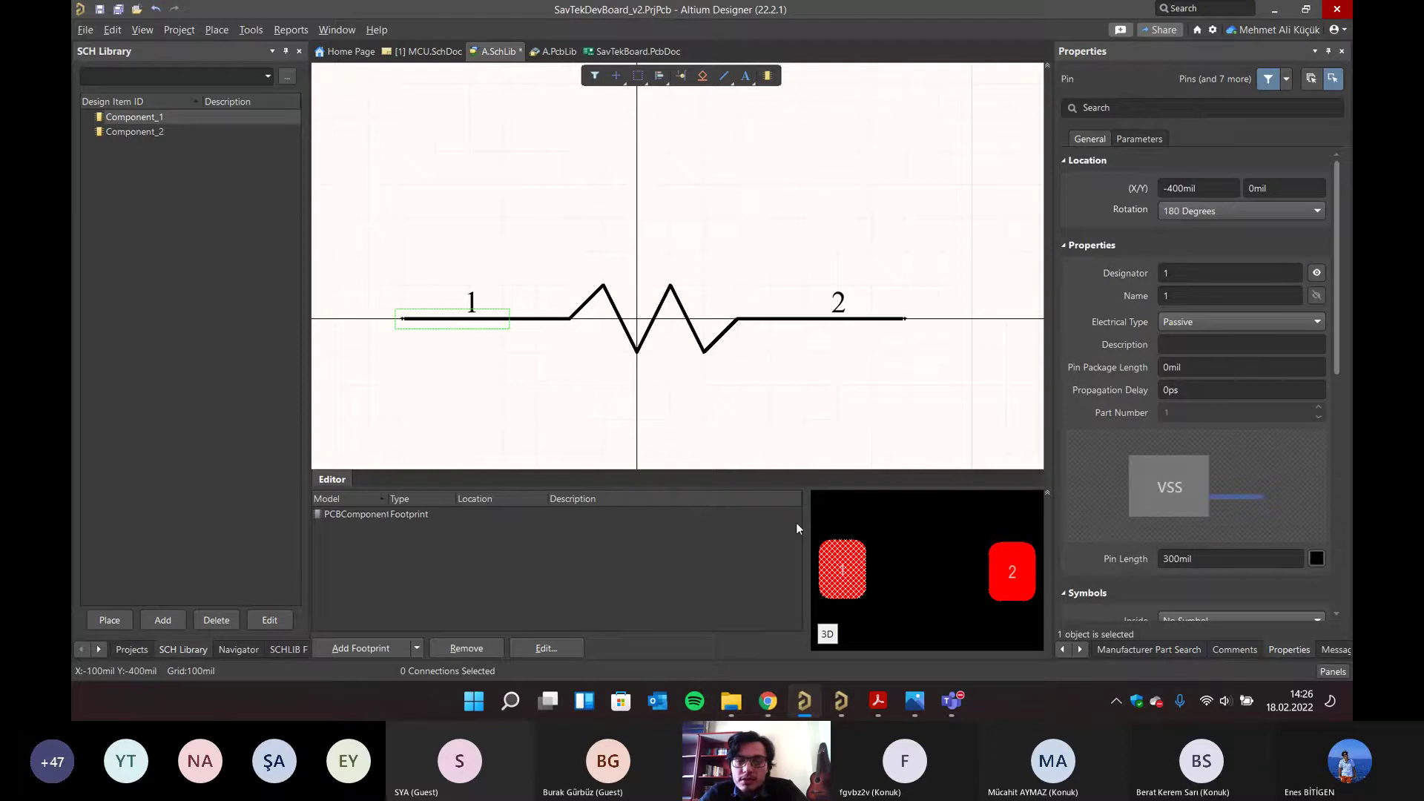
drag(744, 487, 744, 429)
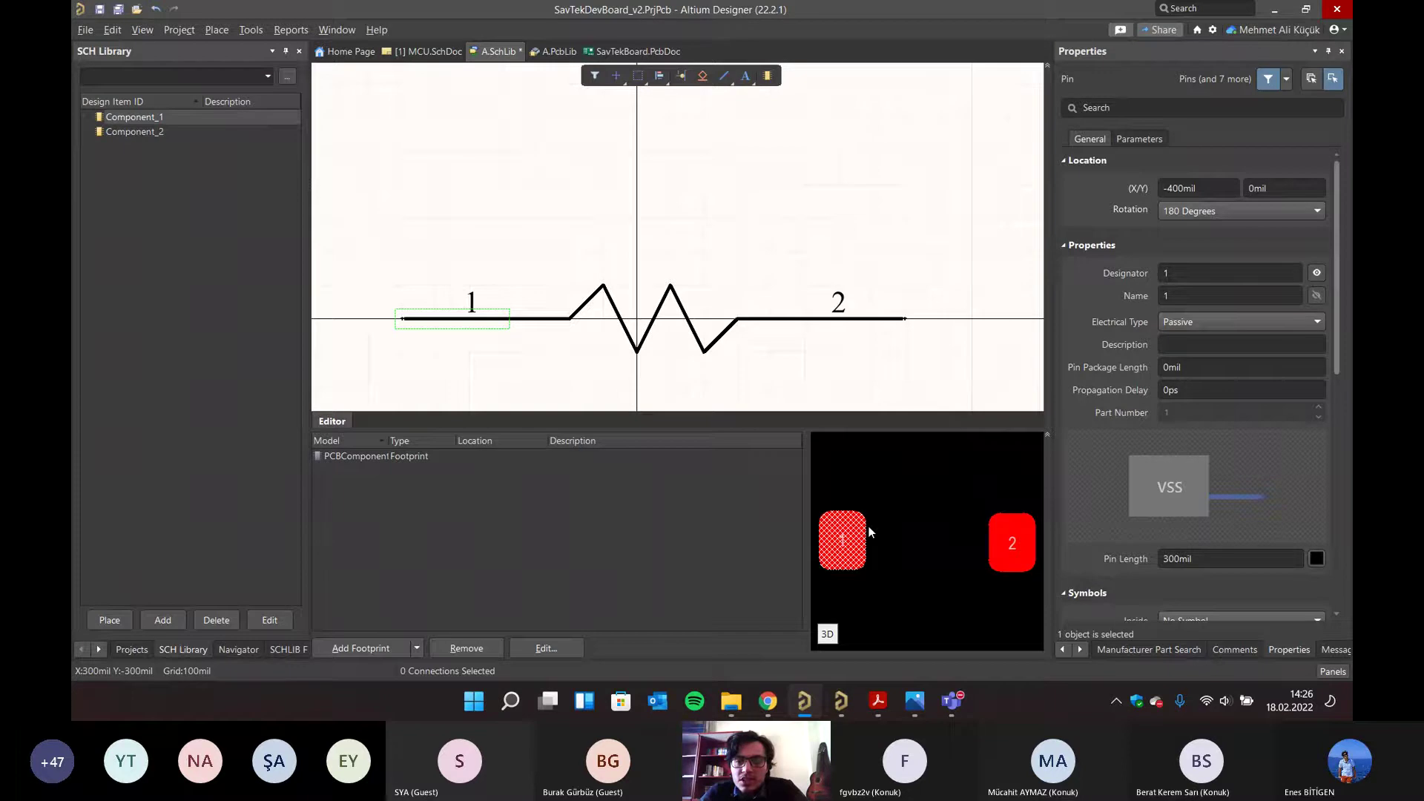
click(864, 320)
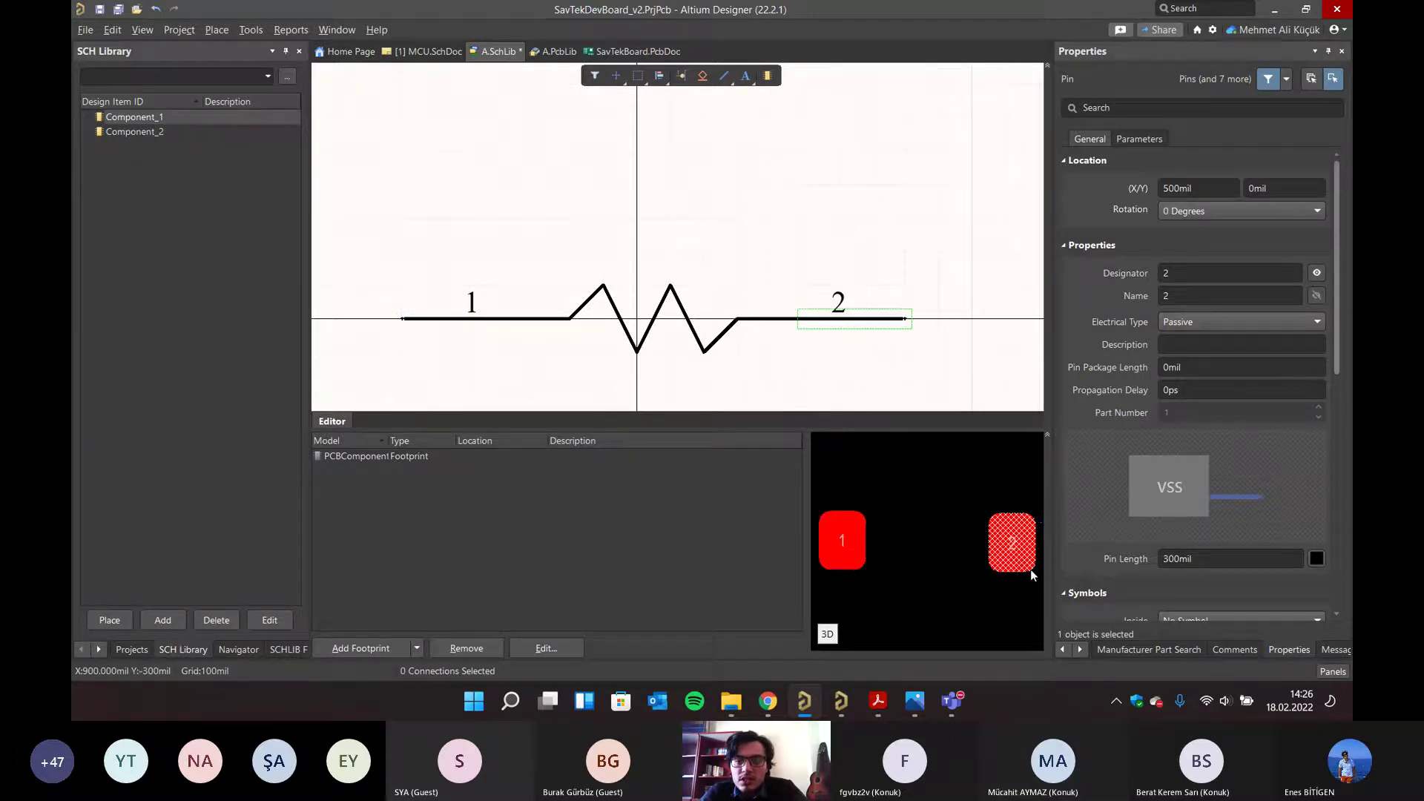
click(853, 360)
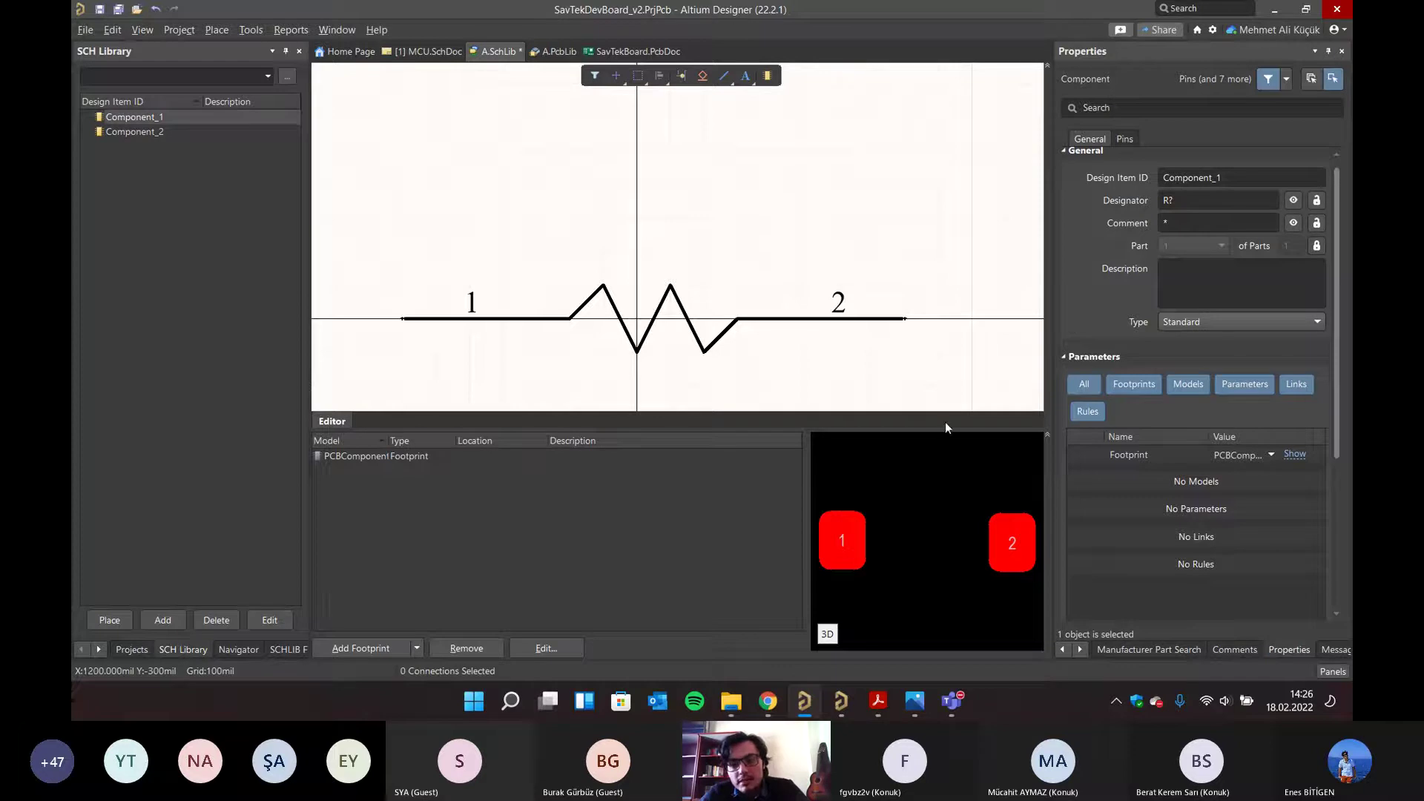
click(126, 650)
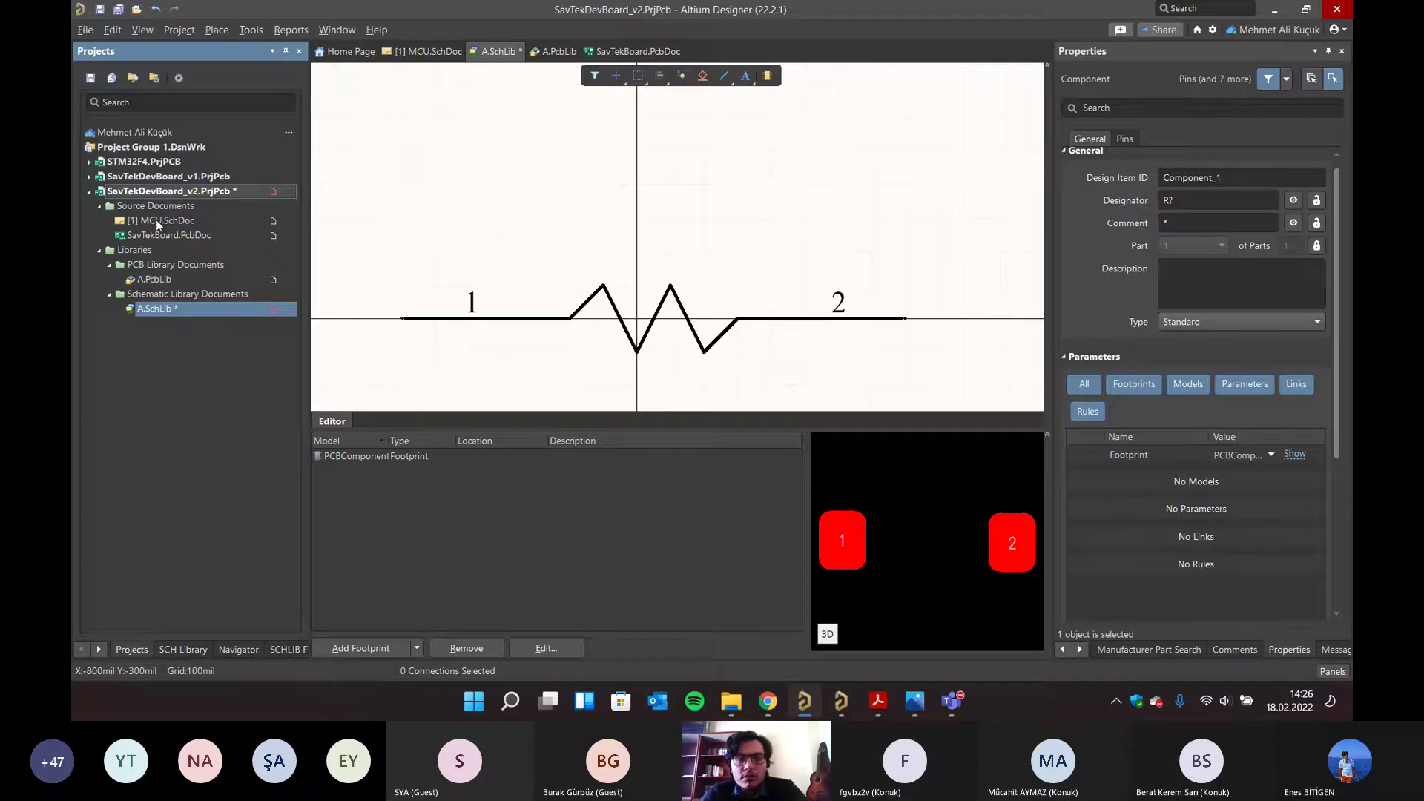
key(ctrl+s)
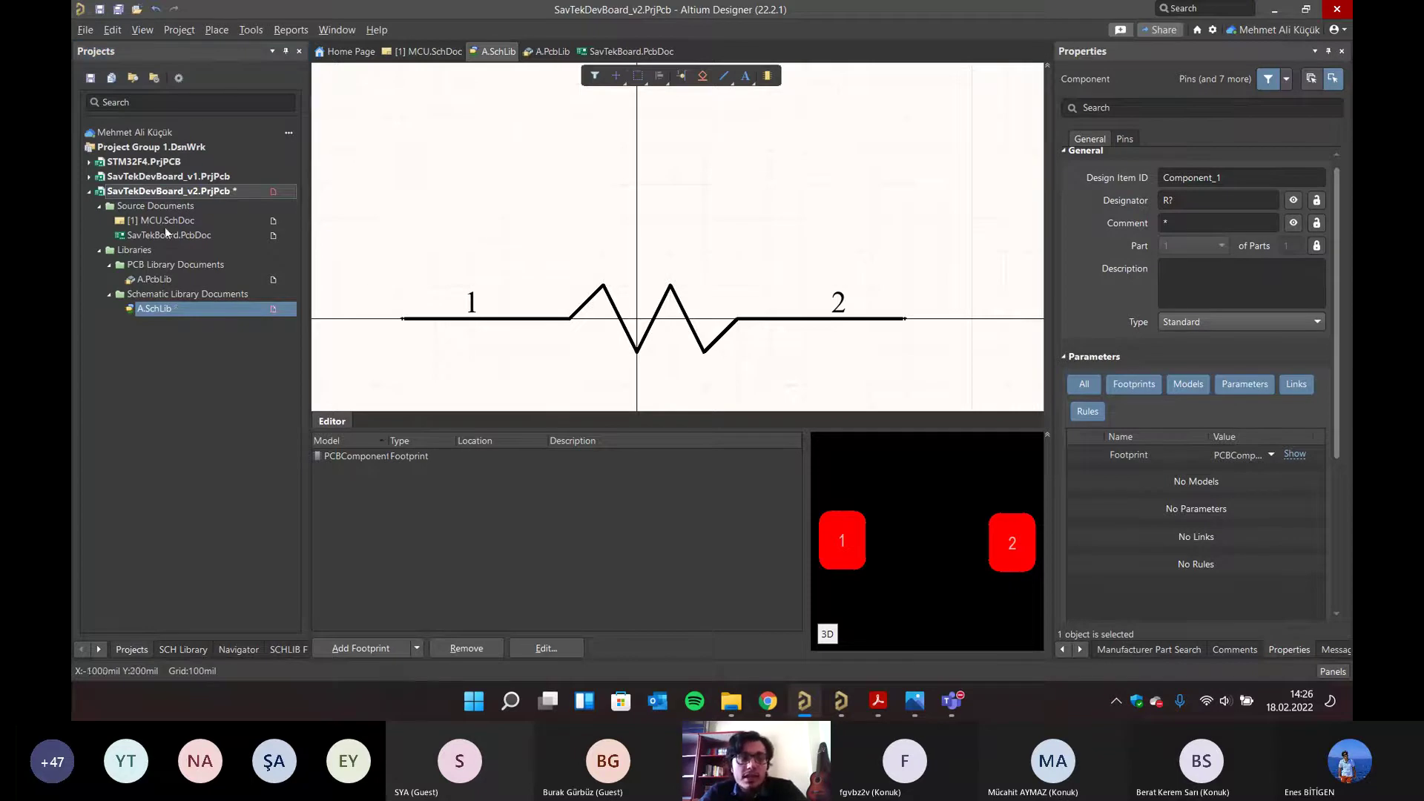
- Open MCU.SchDoc, list the A.SchLib components, and examine the symbol and footprint previews of Component_1
double_click(148, 221)
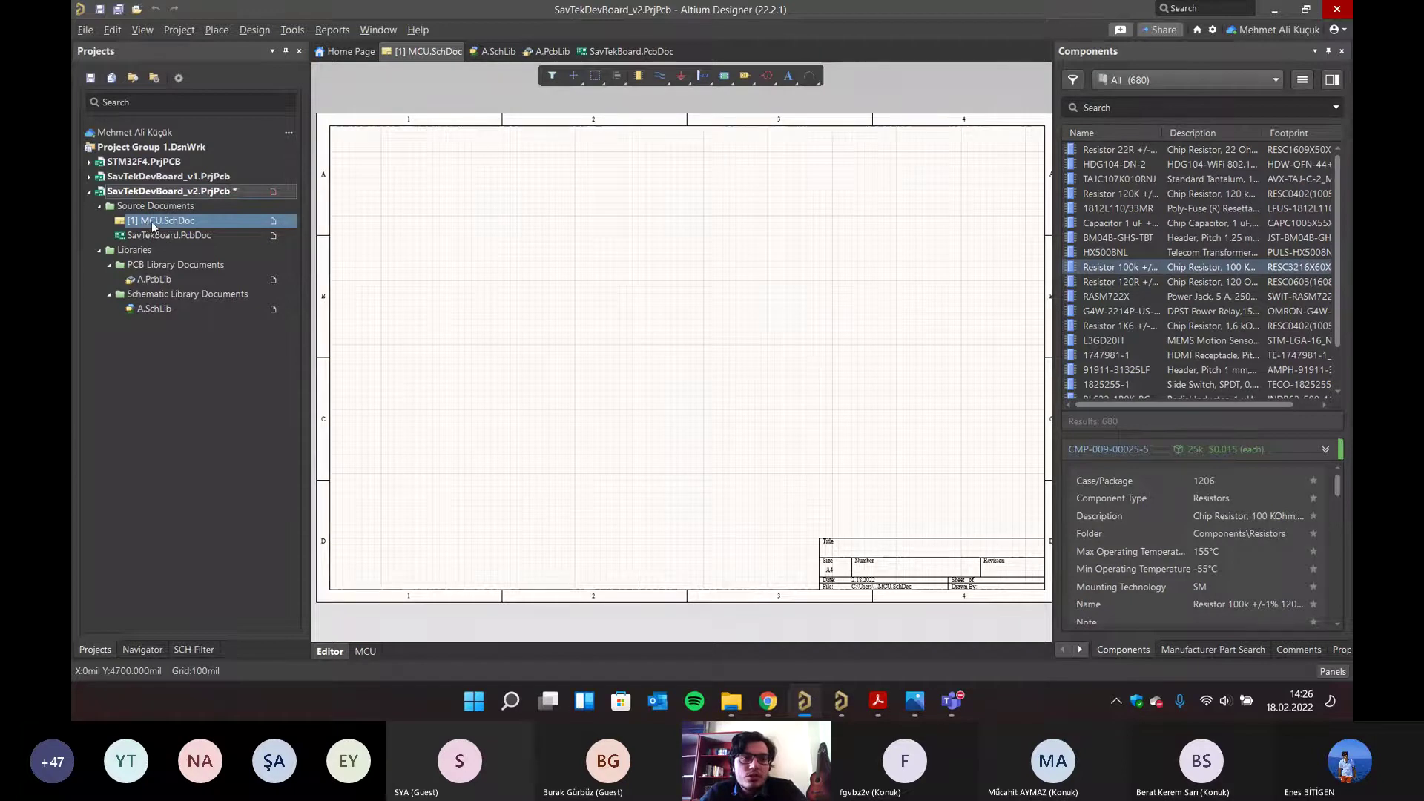
click(1252, 81)
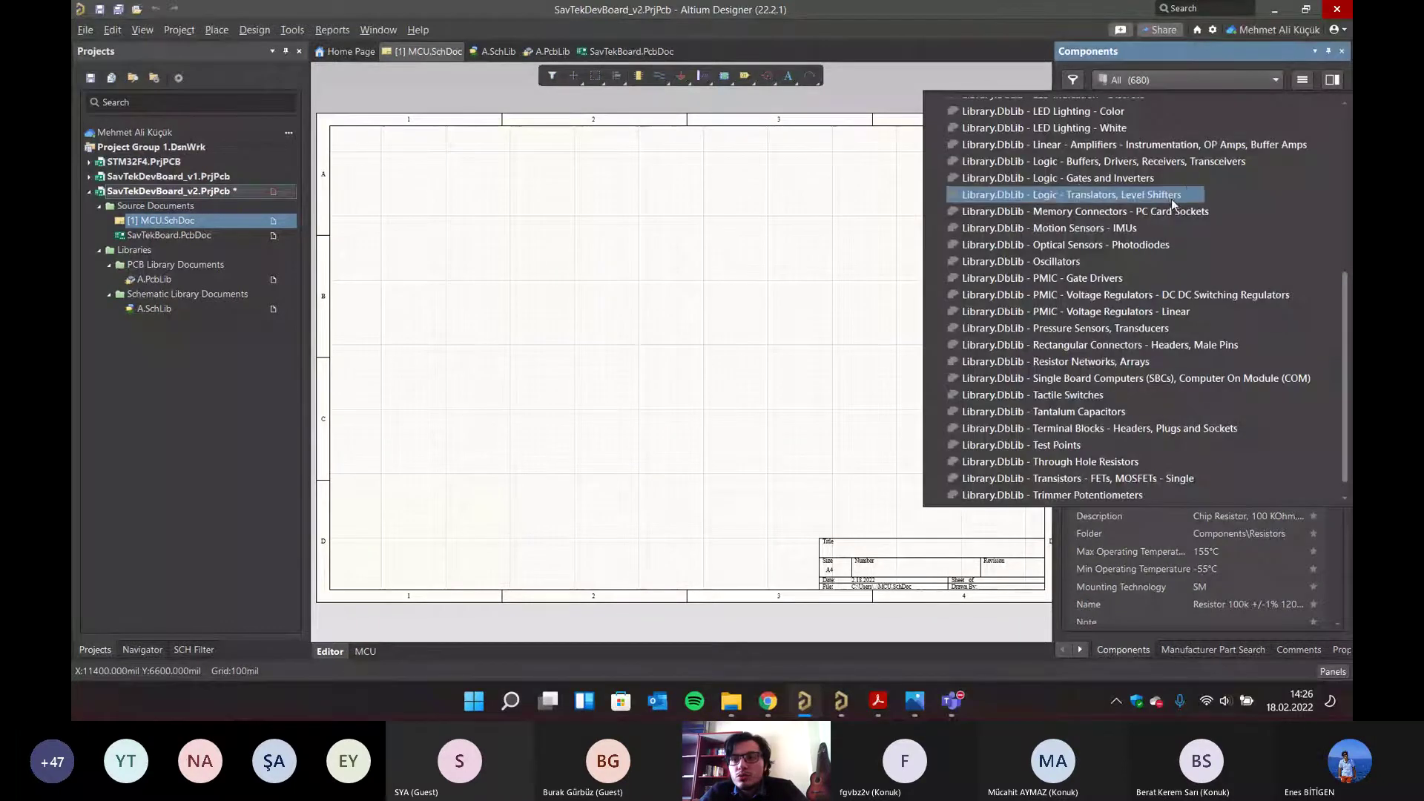
scroll(1170, 197, up, 5)
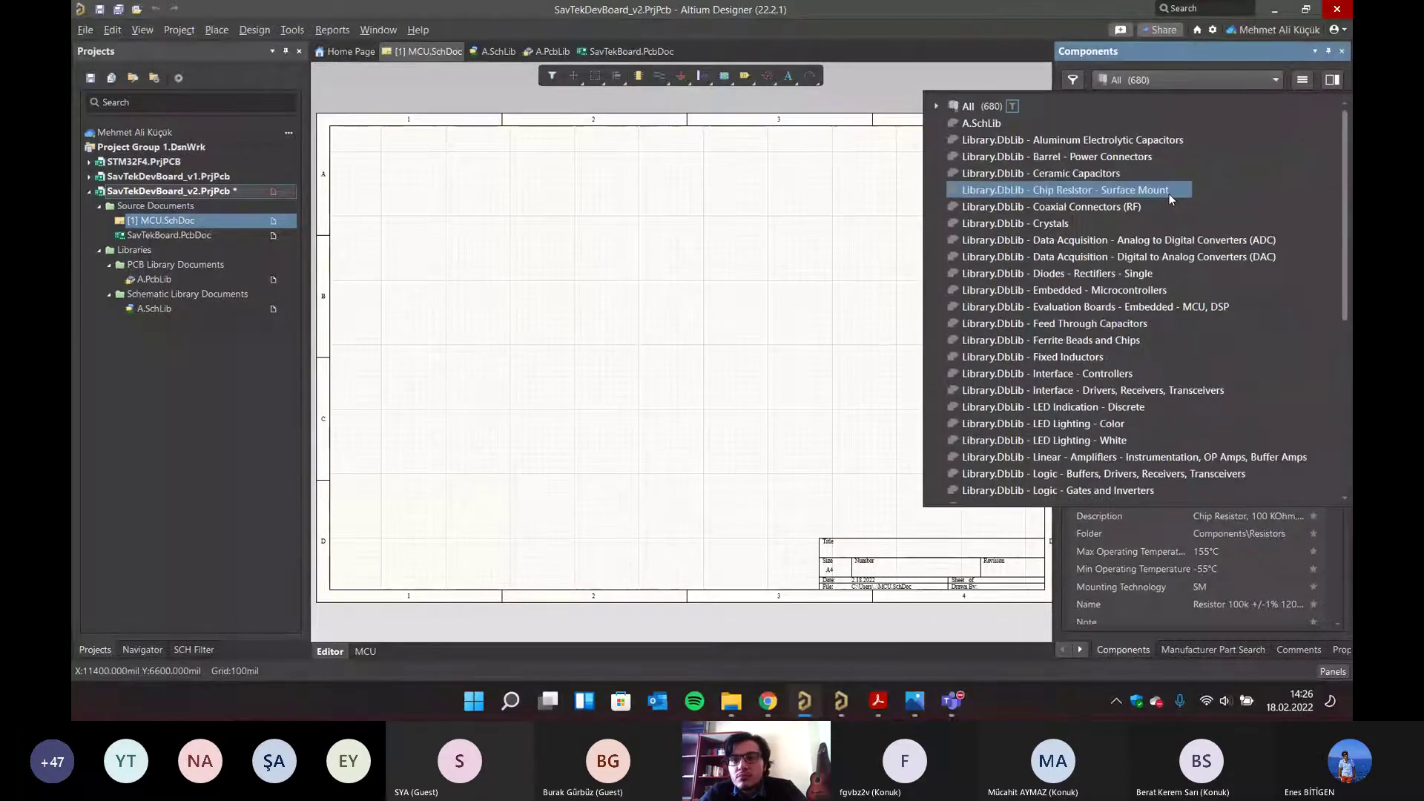
click(981, 123)
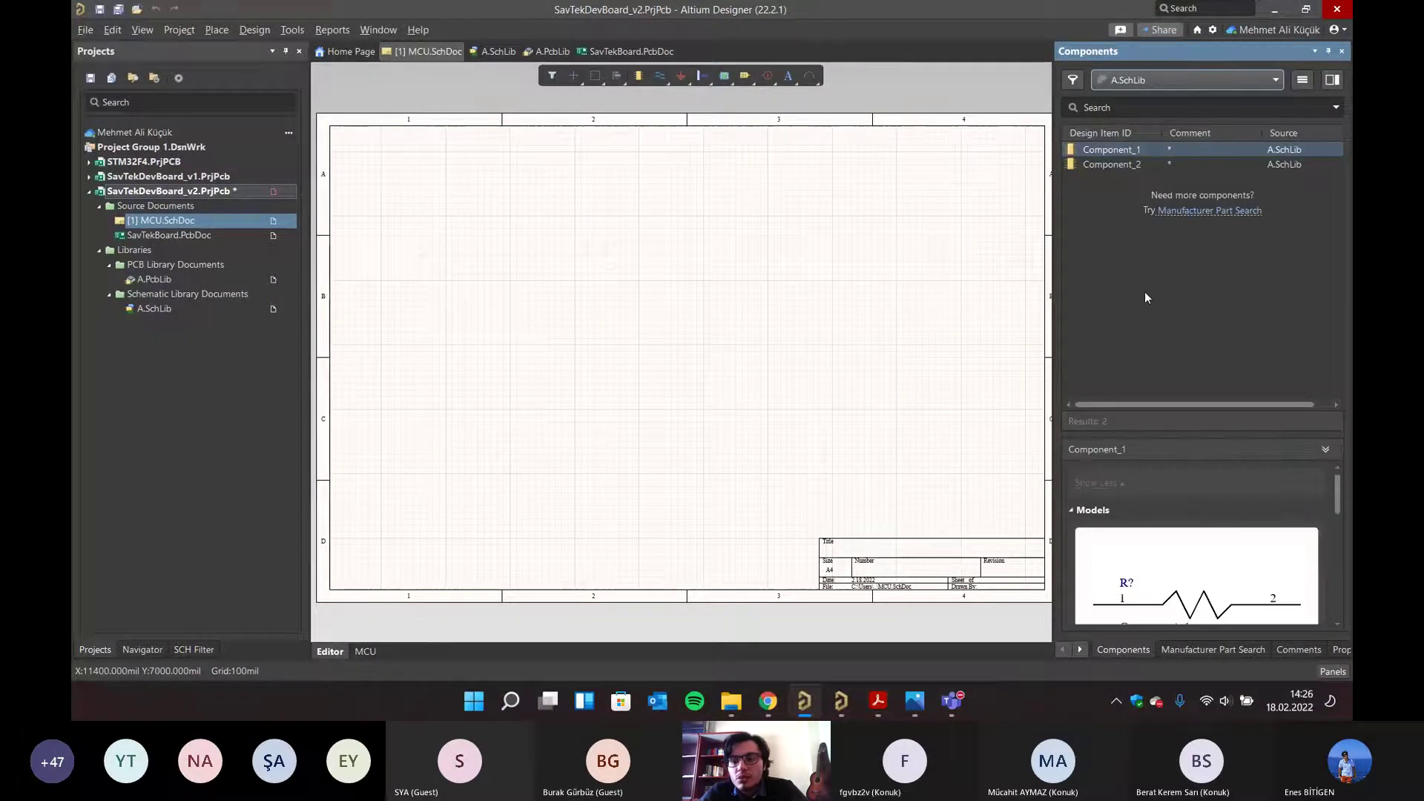
scroll(1195, 549, down, 1)
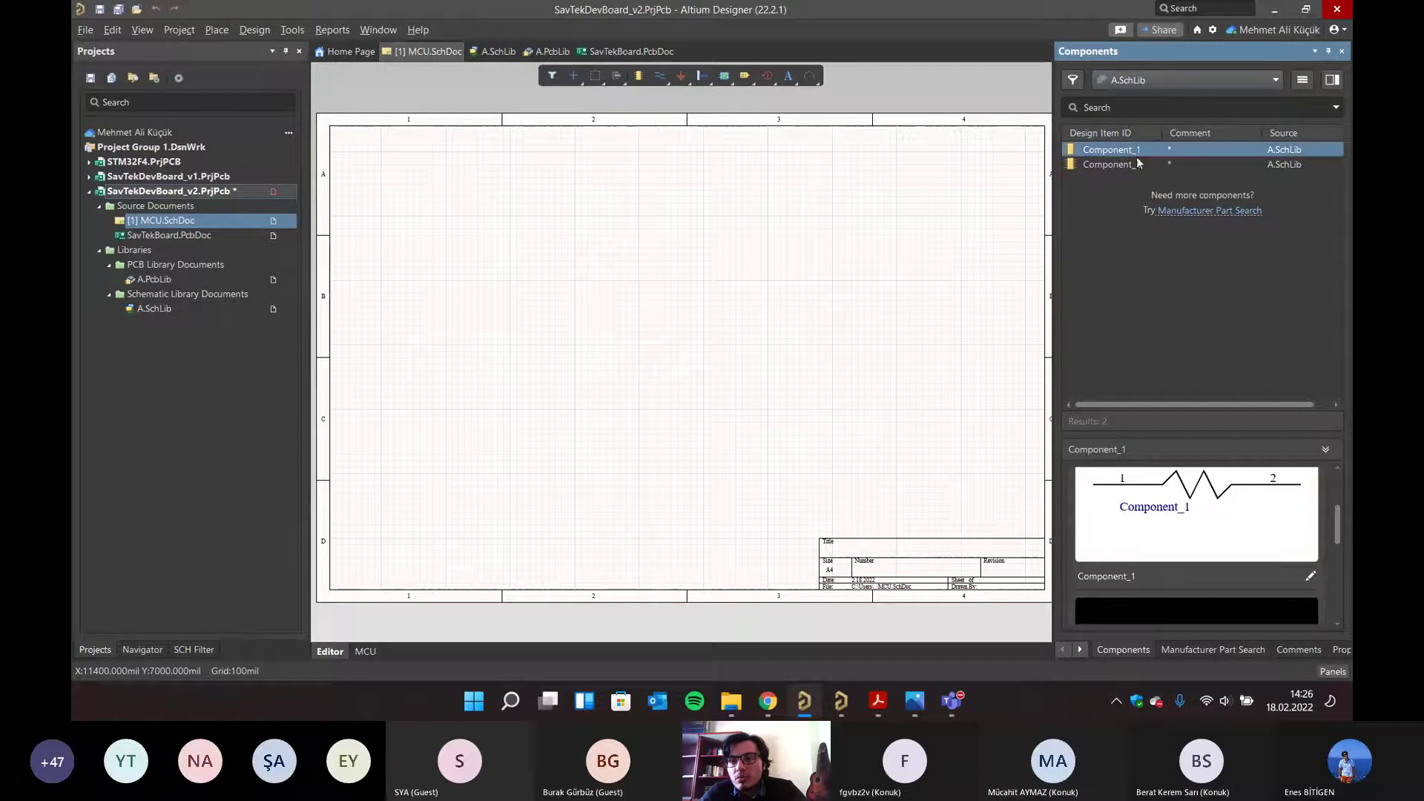
scroll(1167, 511, up, 1)
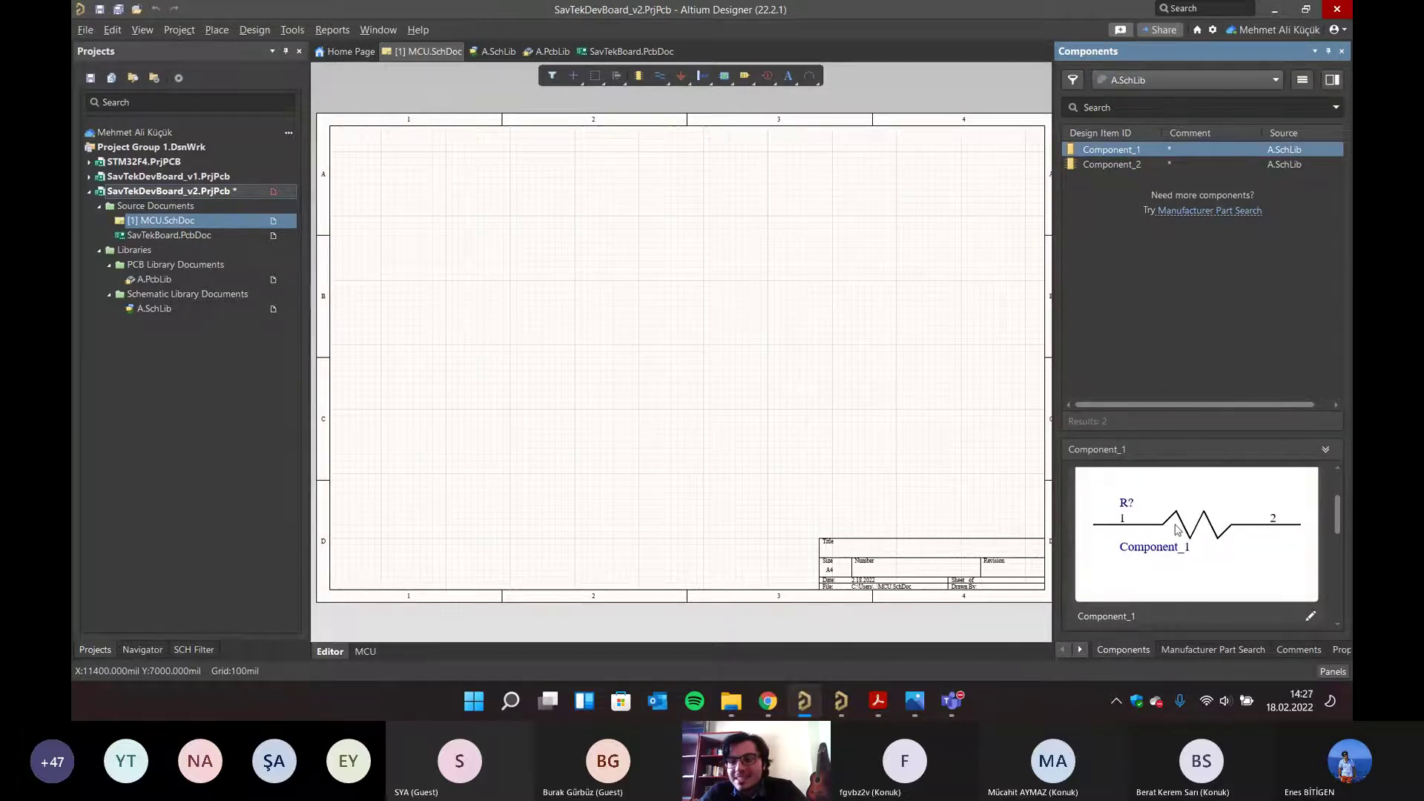
scroll(1153, 538, down, 4)
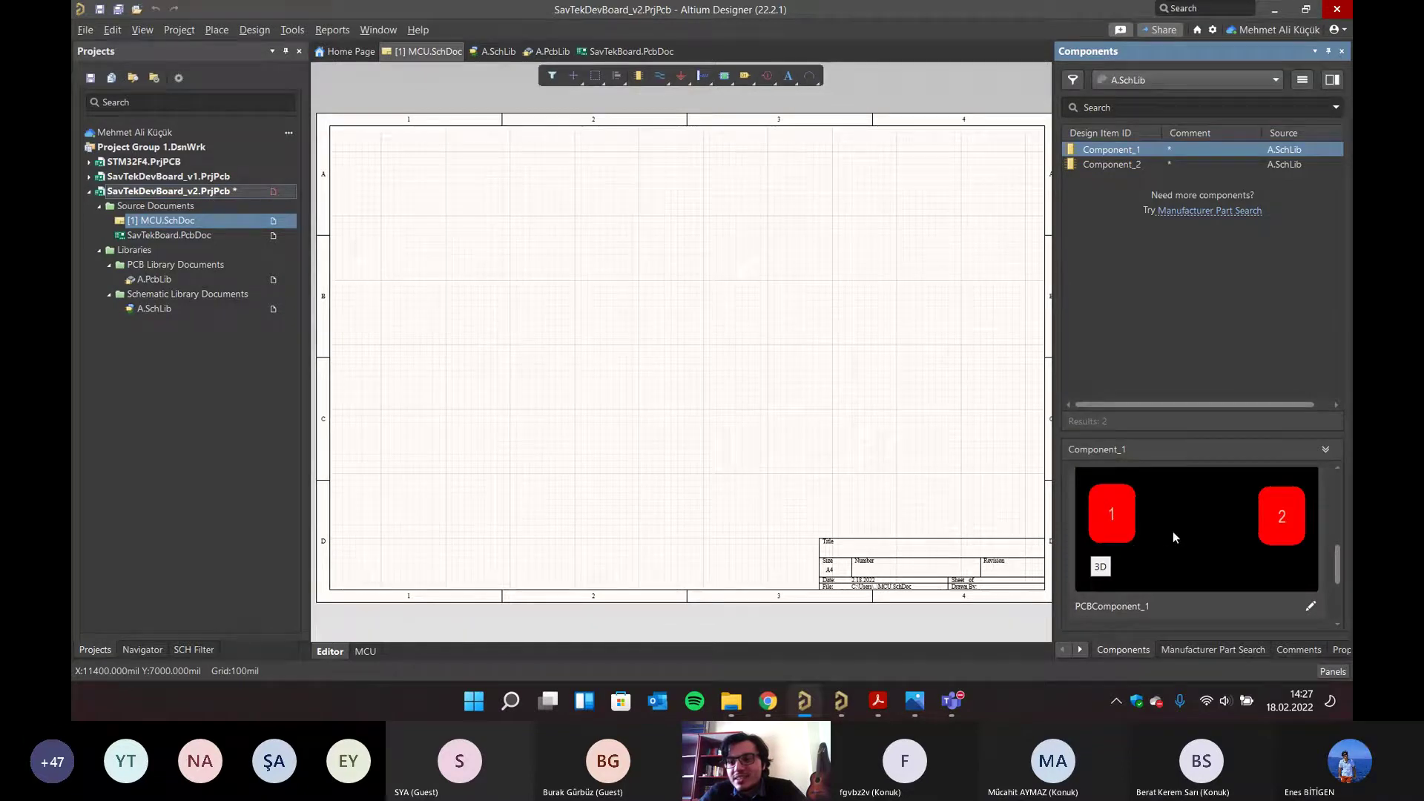
- Try placing Component_1 from A.SchLib on the MCU.SchDoc sheet, and delete the placed part
drag(1173, 531, 713, 223)
click(786, 247)
click(800, 324)
drag(833, 328, 643, 186)
key(Delete)
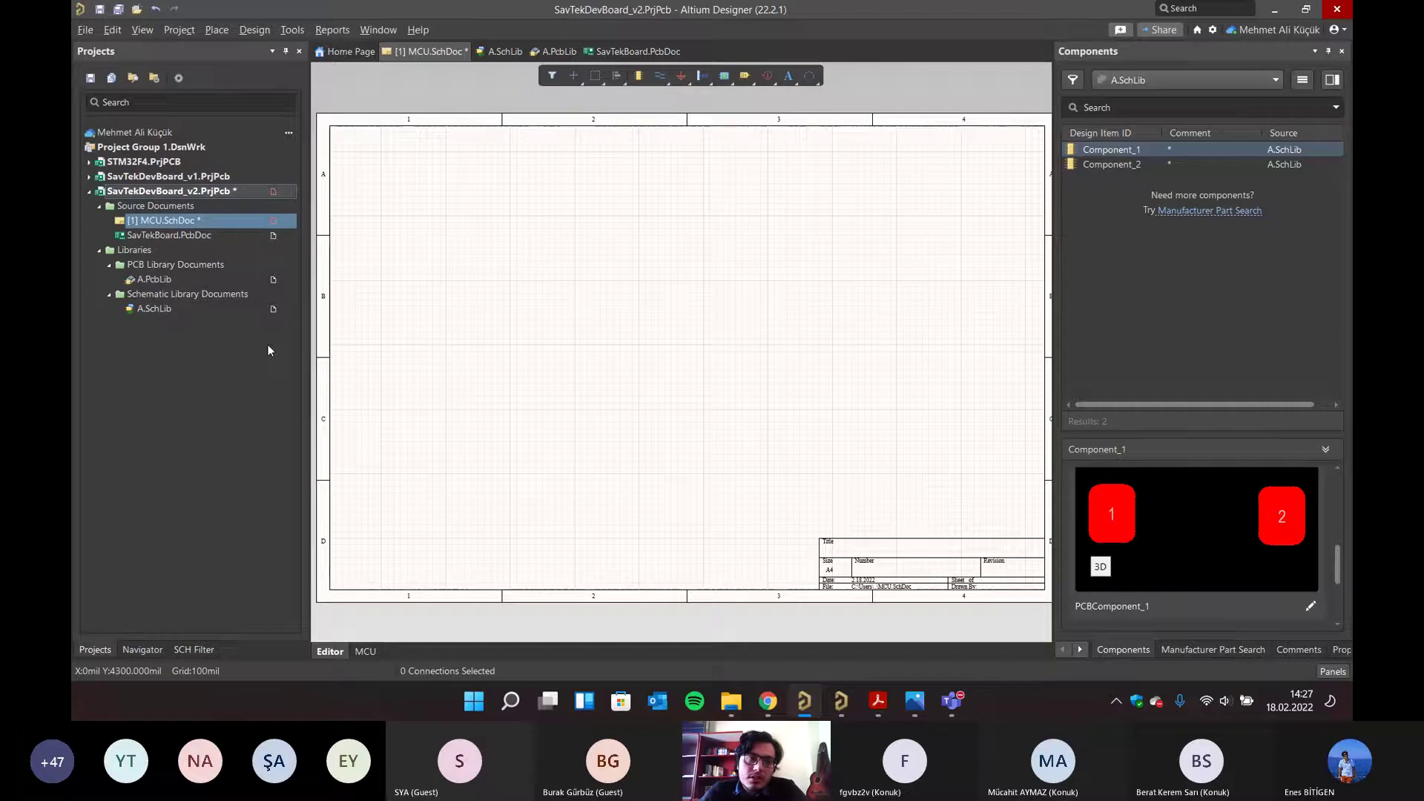
- Exclude A.PcbLib from the SavTekDevBoard_v2 project while keeping its file in the local folder
right_click(154, 279)
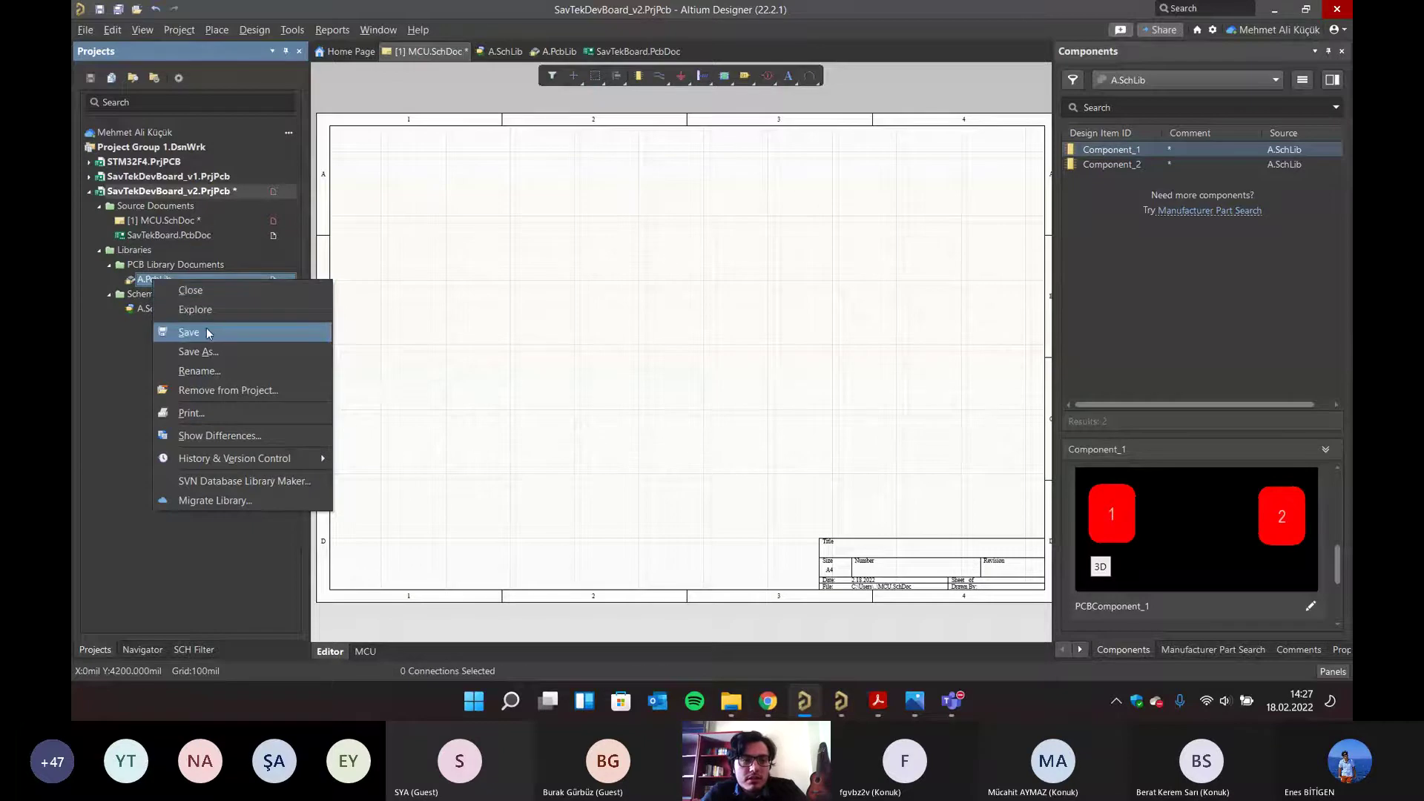
click(211, 390)
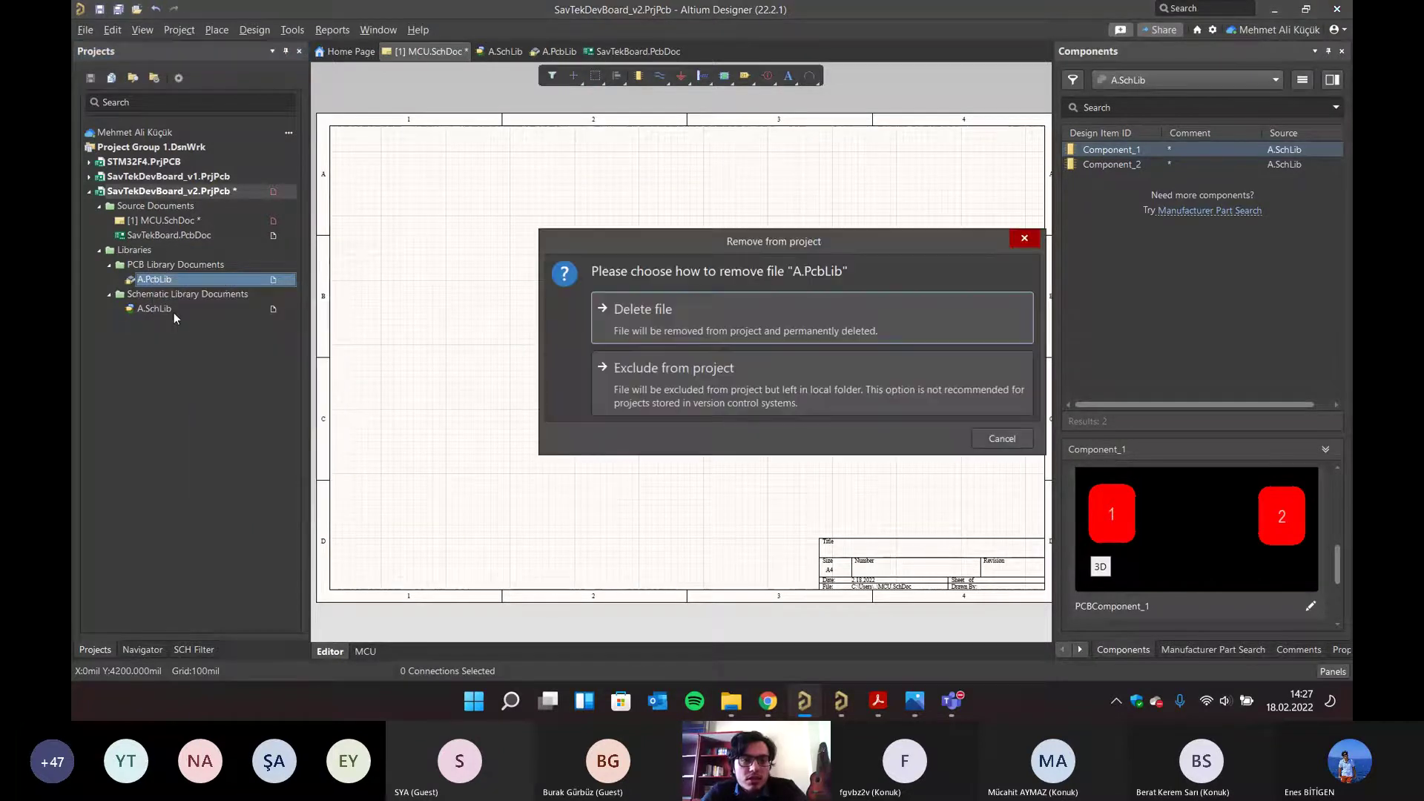
click(652, 377)
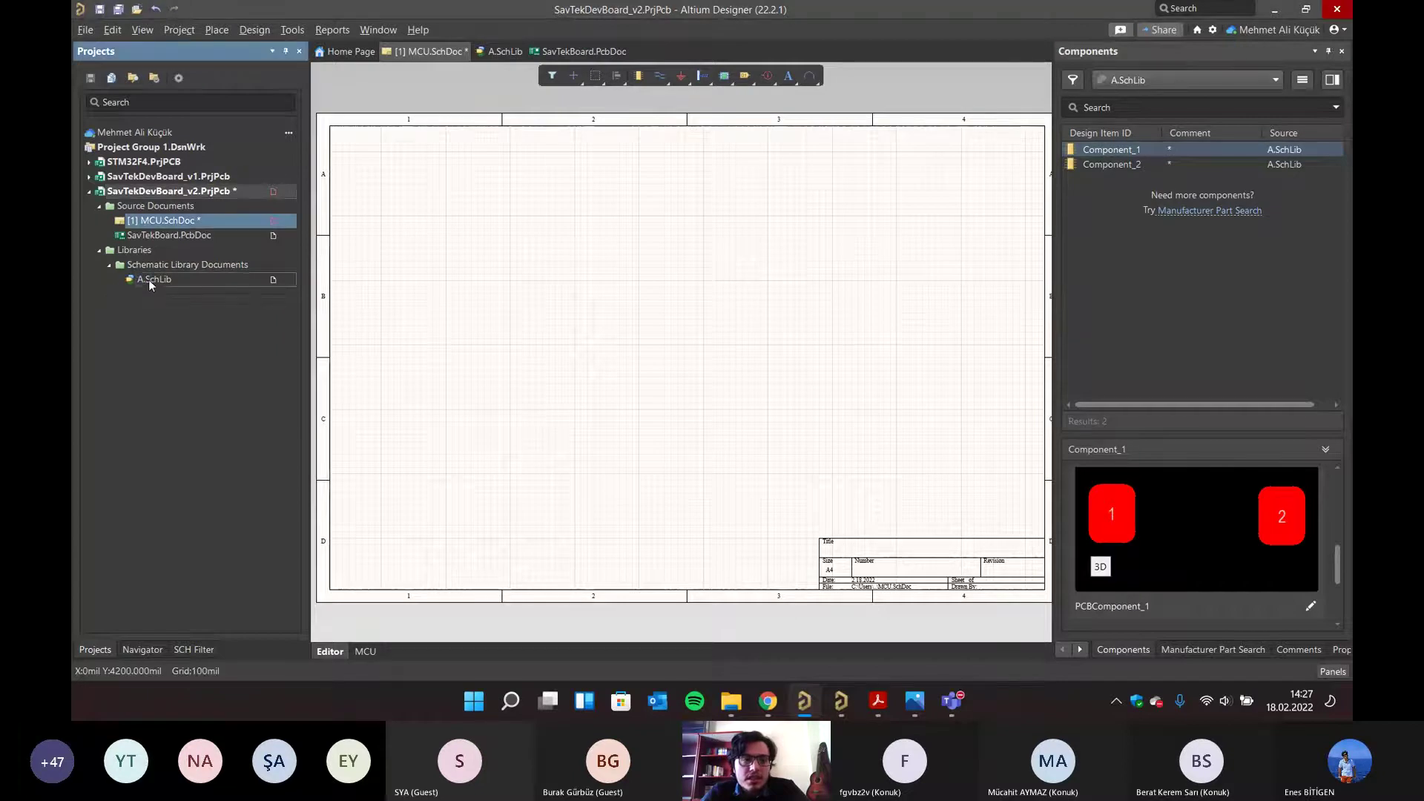
- Remove A.SchLib from the project by permanently deleting its file, and save MCU.SchDoc
right_click(148, 279)
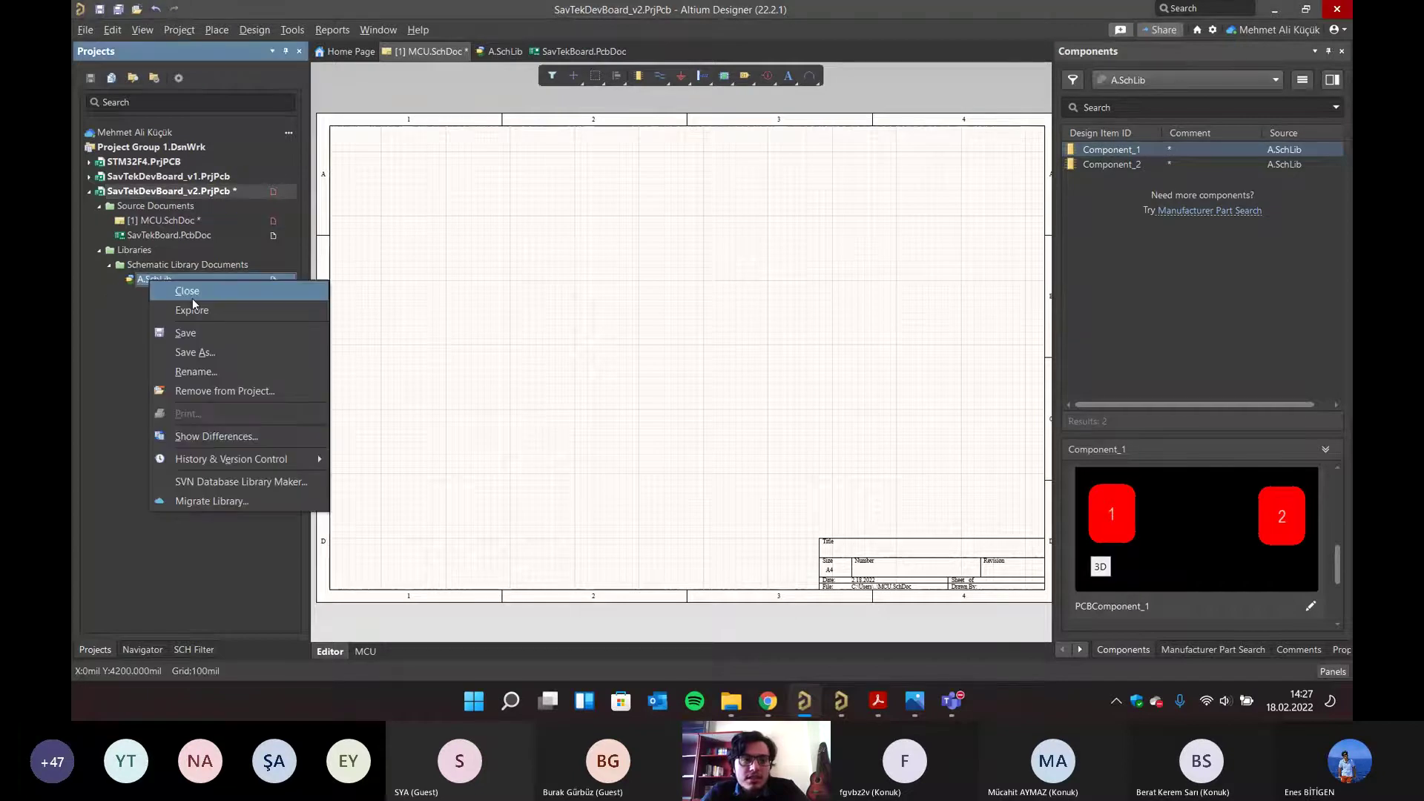
click(202, 392)
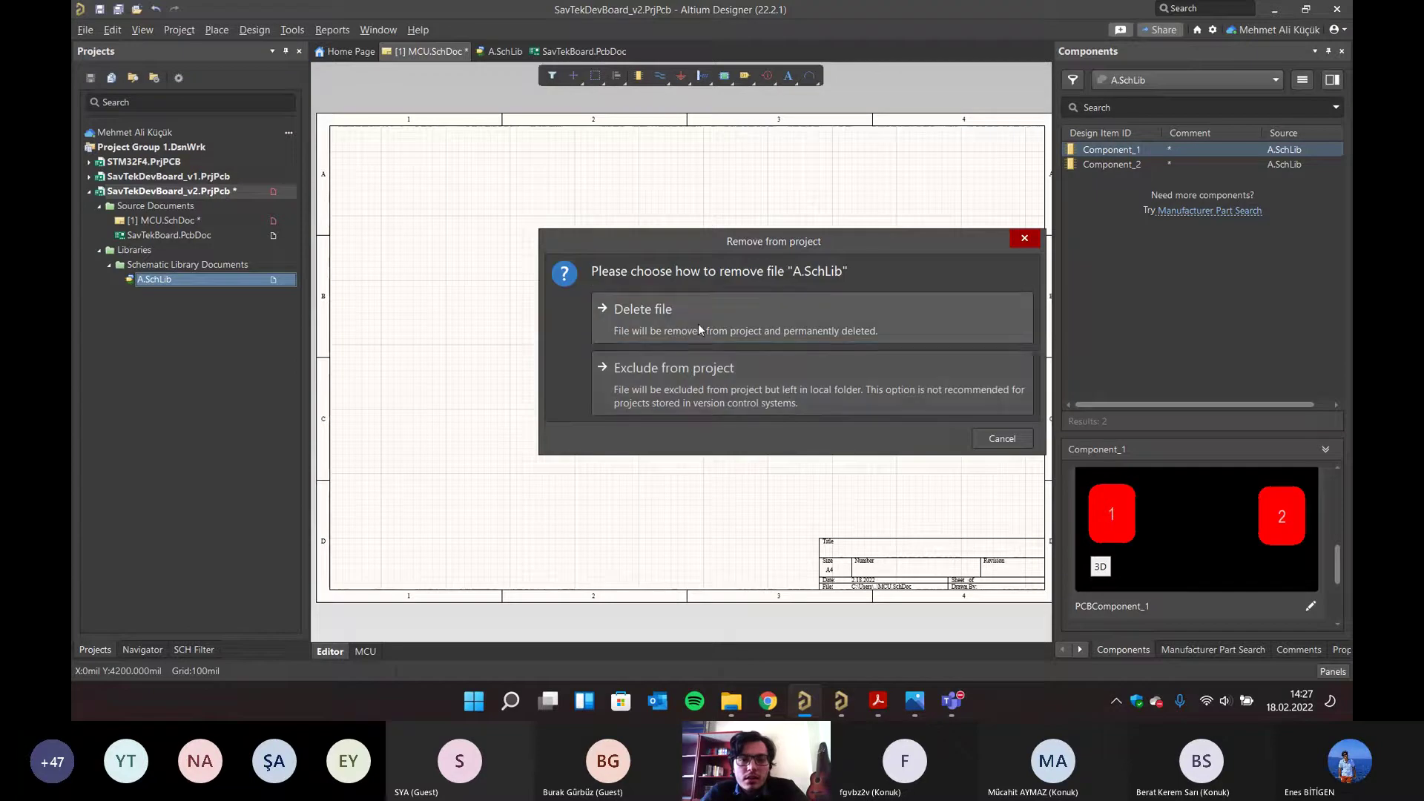
click(697, 326)
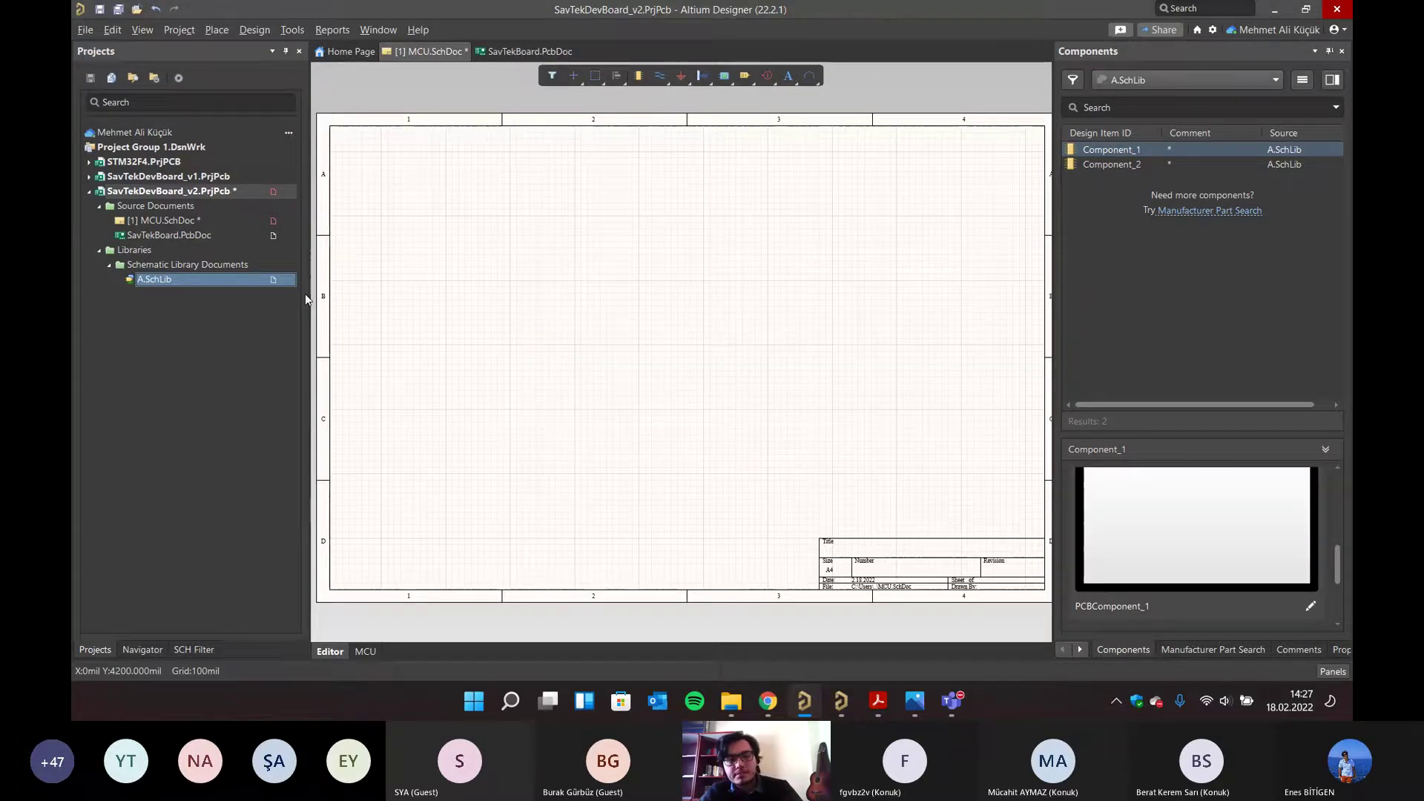
key(ctrl+s)
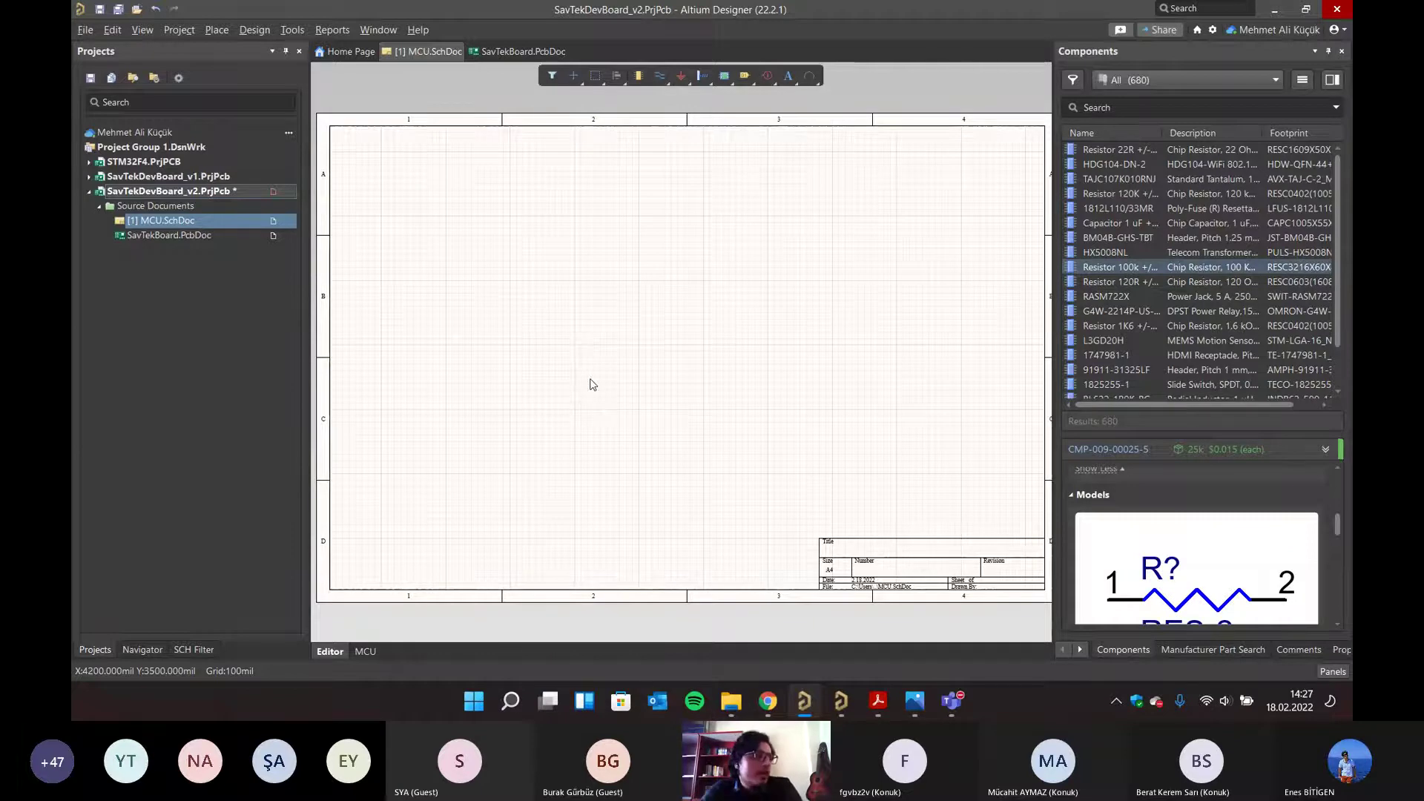
- Switch to Chrome and view the Ultra Librarian website
key(alt+Tab)
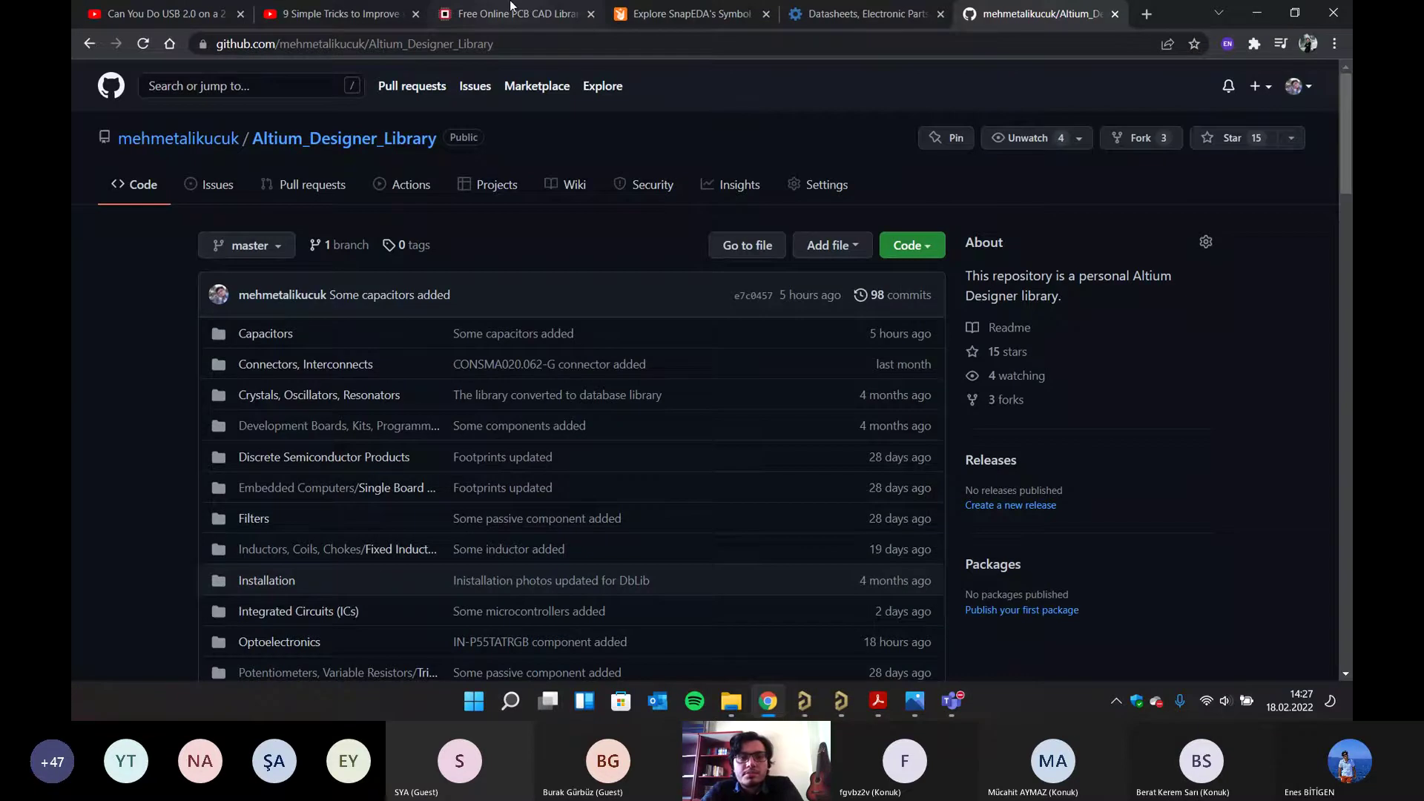
click(511, 11)
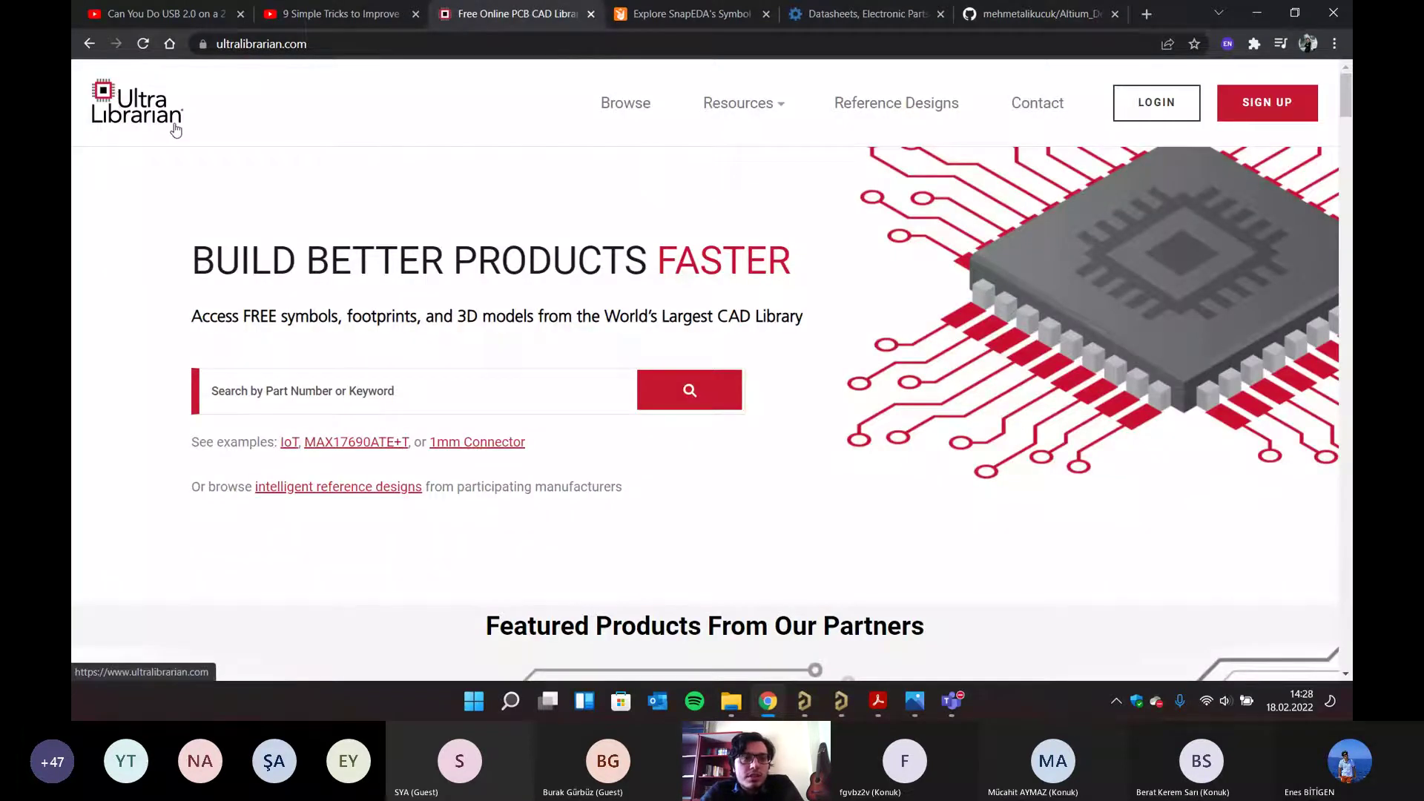
- Search Ultra Librarian for CL21C1R2CBANNNC and open the Samsung capacitor's symbol, footprint and 3D model preview
click(380, 397)
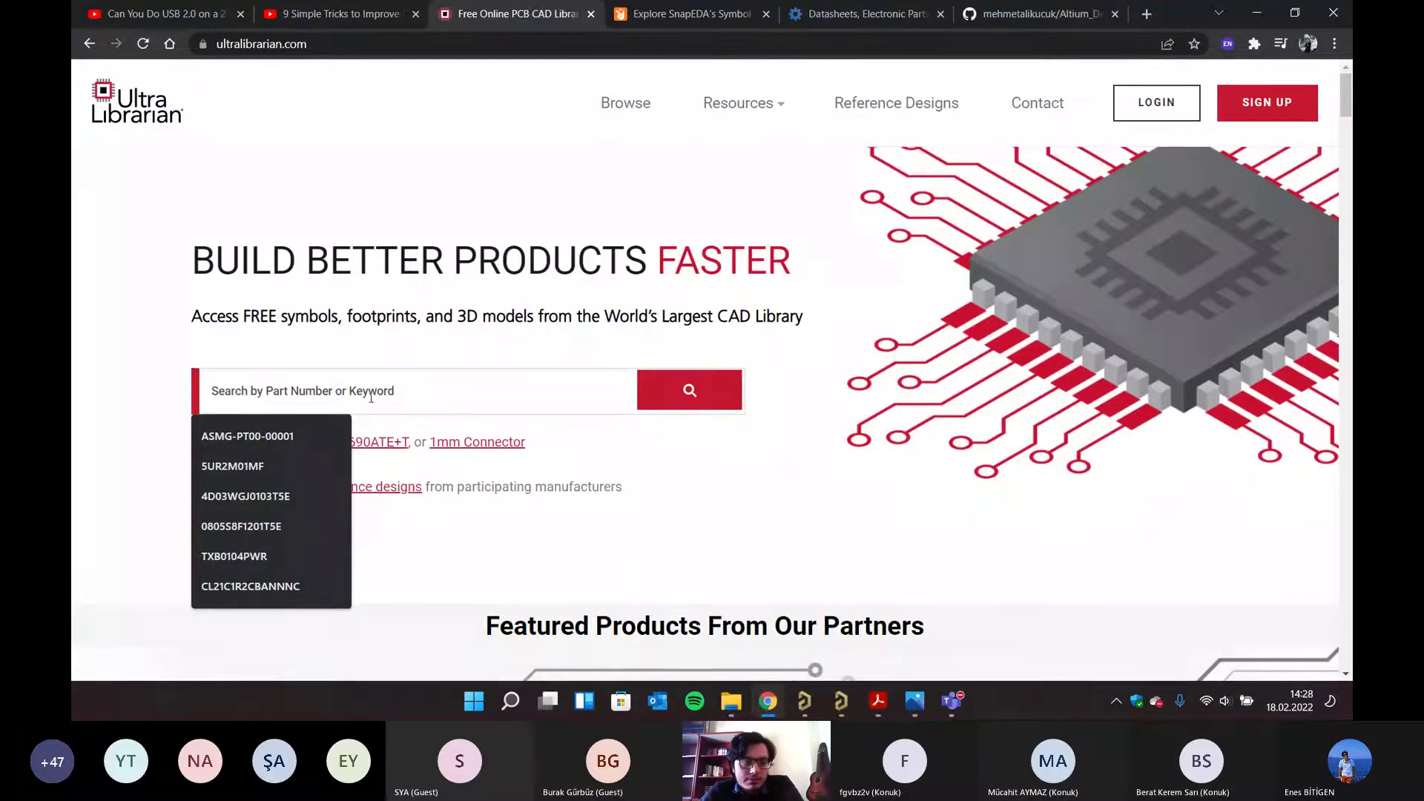
click(247, 588)
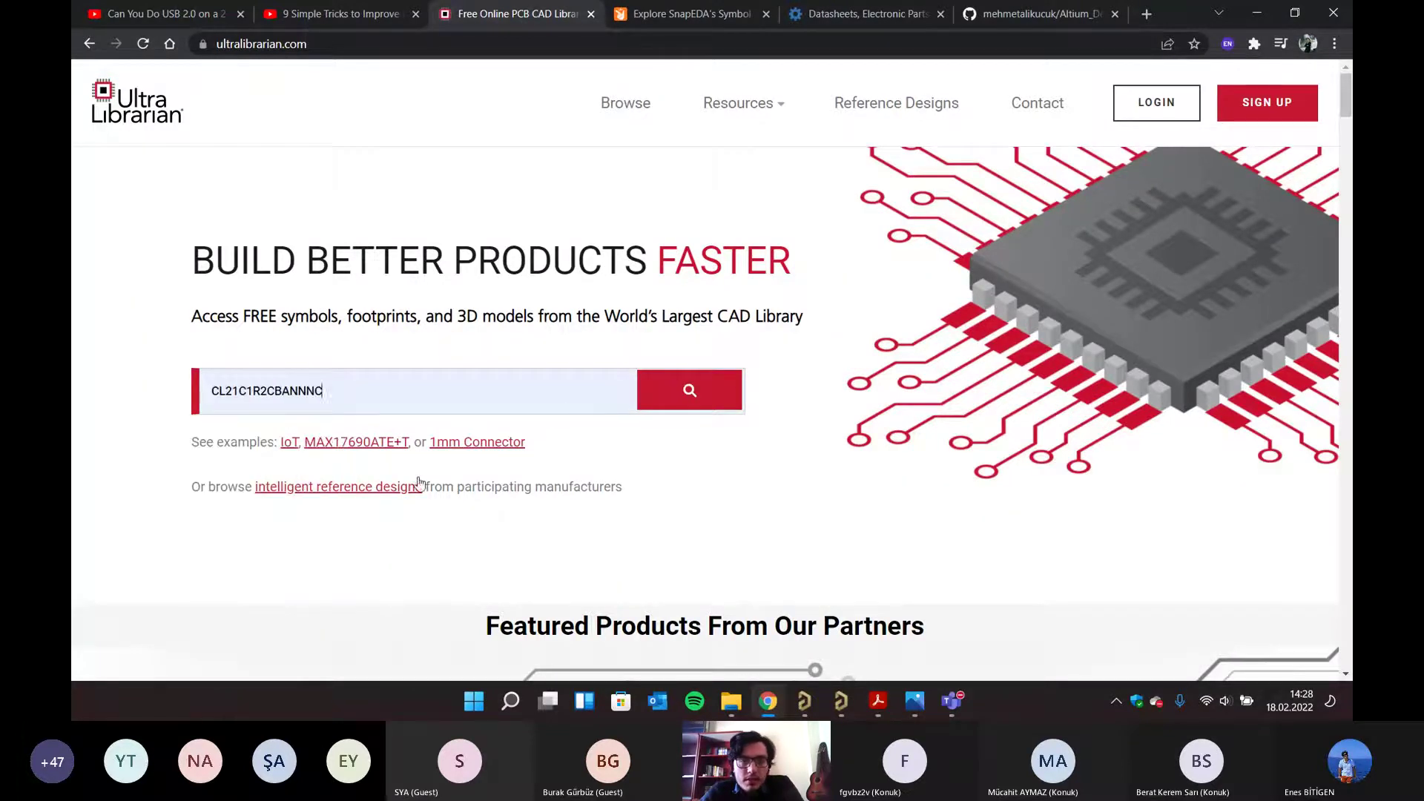
click(691, 392)
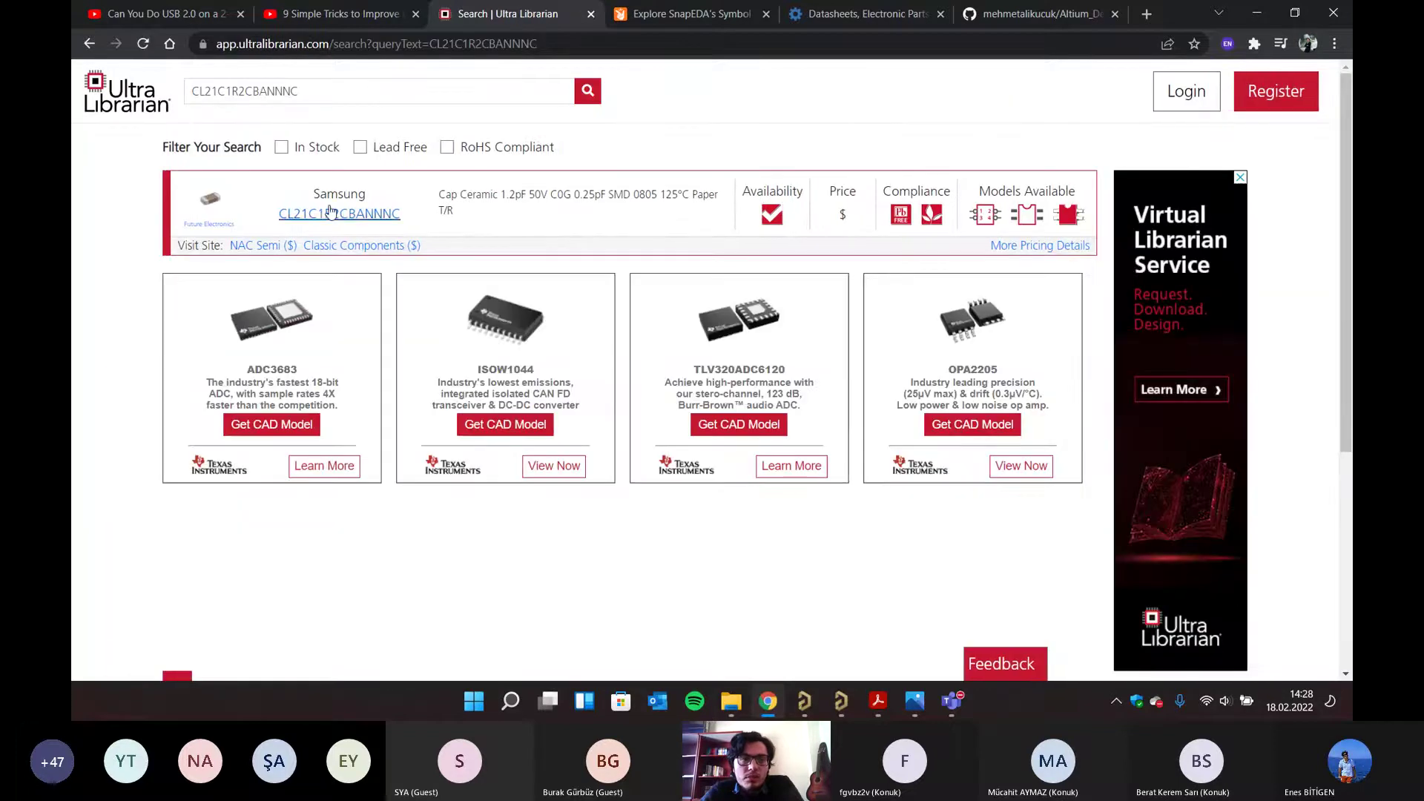
click(341, 215)
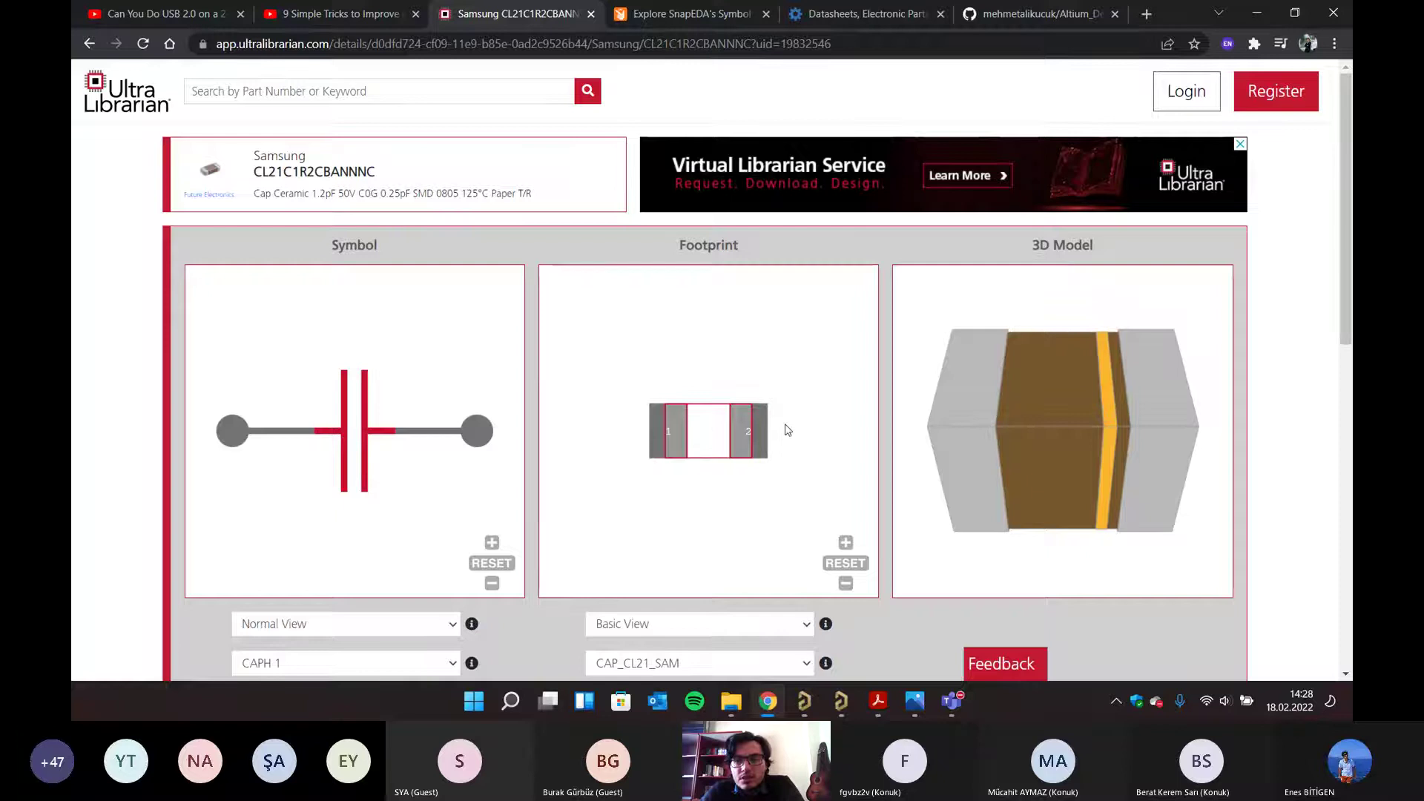
- Examine the CAD download formats offered for the Samsung capacitor, including the KiCAD option
scroll(1232, 437, down, 5)
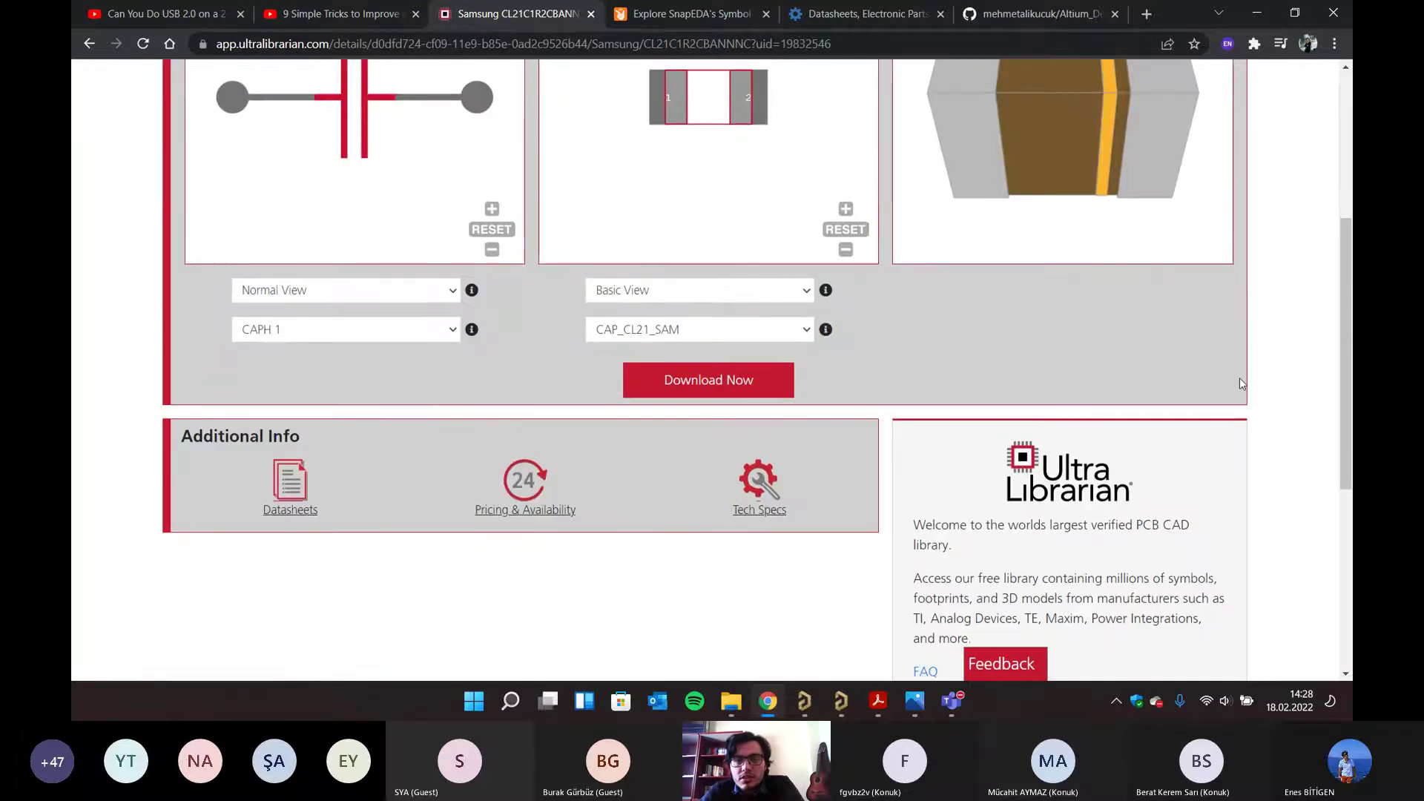
scroll(1240, 379, up, 2)
click(709, 549)
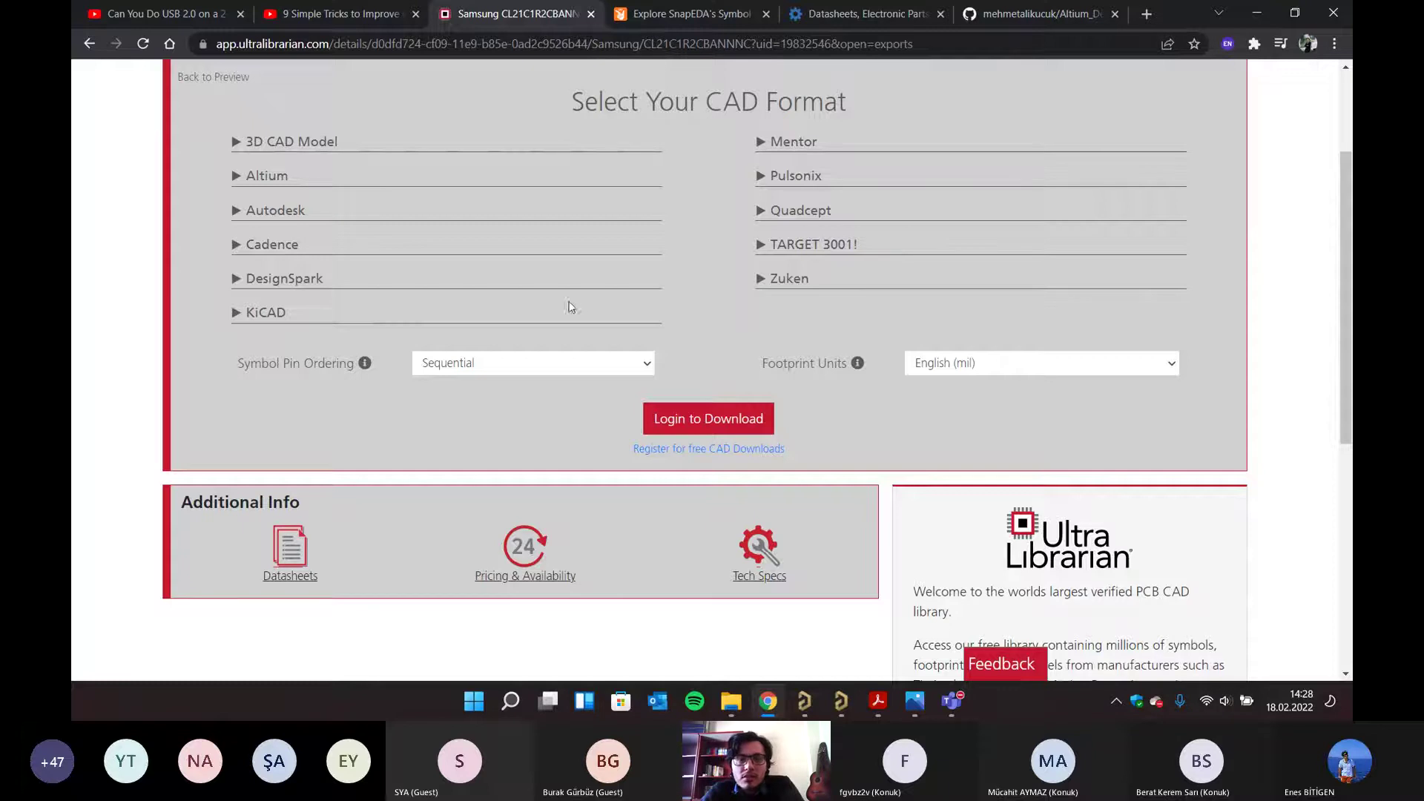
click(235, 318)
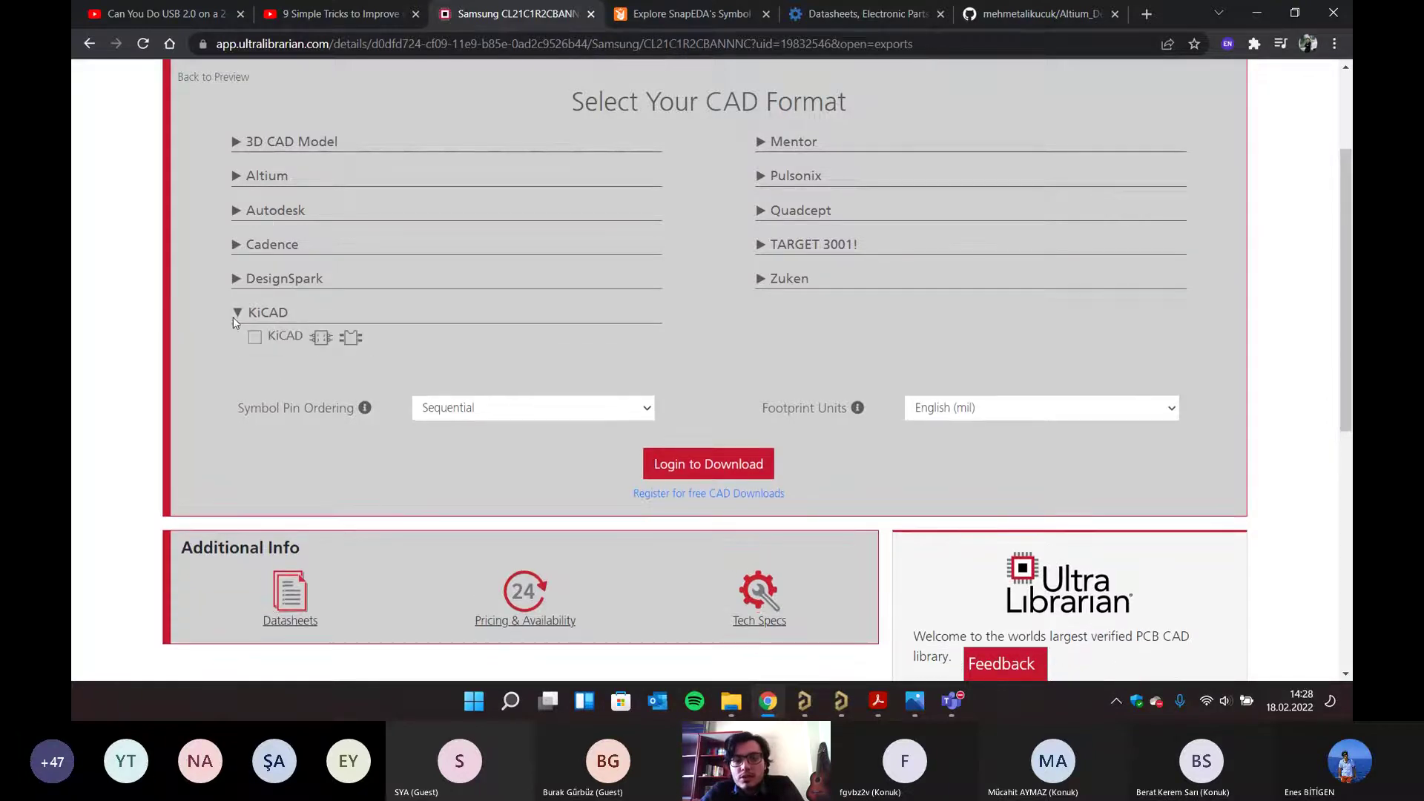
click(235, 319)
scroll(546, 333, up, 3)
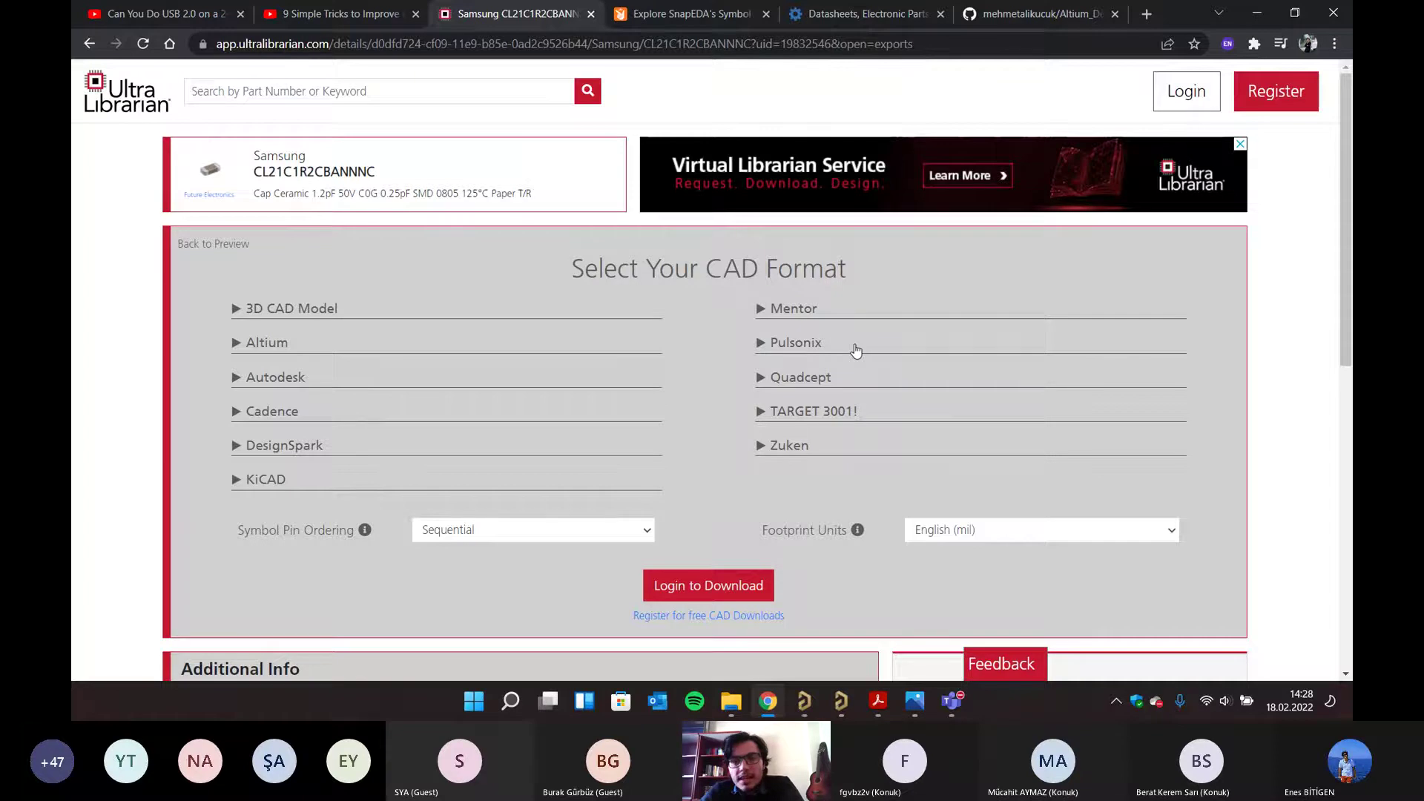
scroll(855, 347, down, 4)
scroll(322, 194, up, 4)
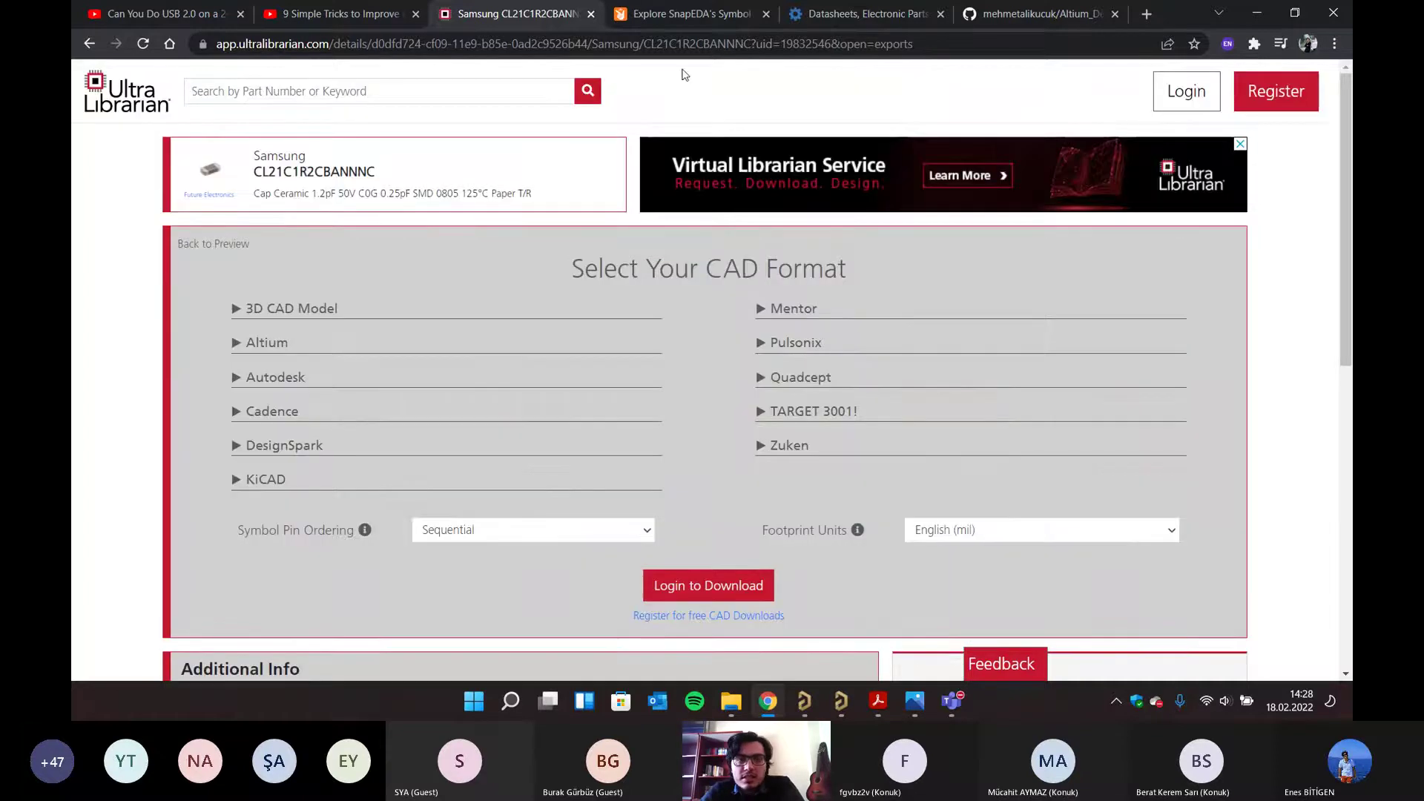
- Switch to the SnapEDA site, browse its featured parts and open the TSC101BILT current sense amplifier
click(681, 18)
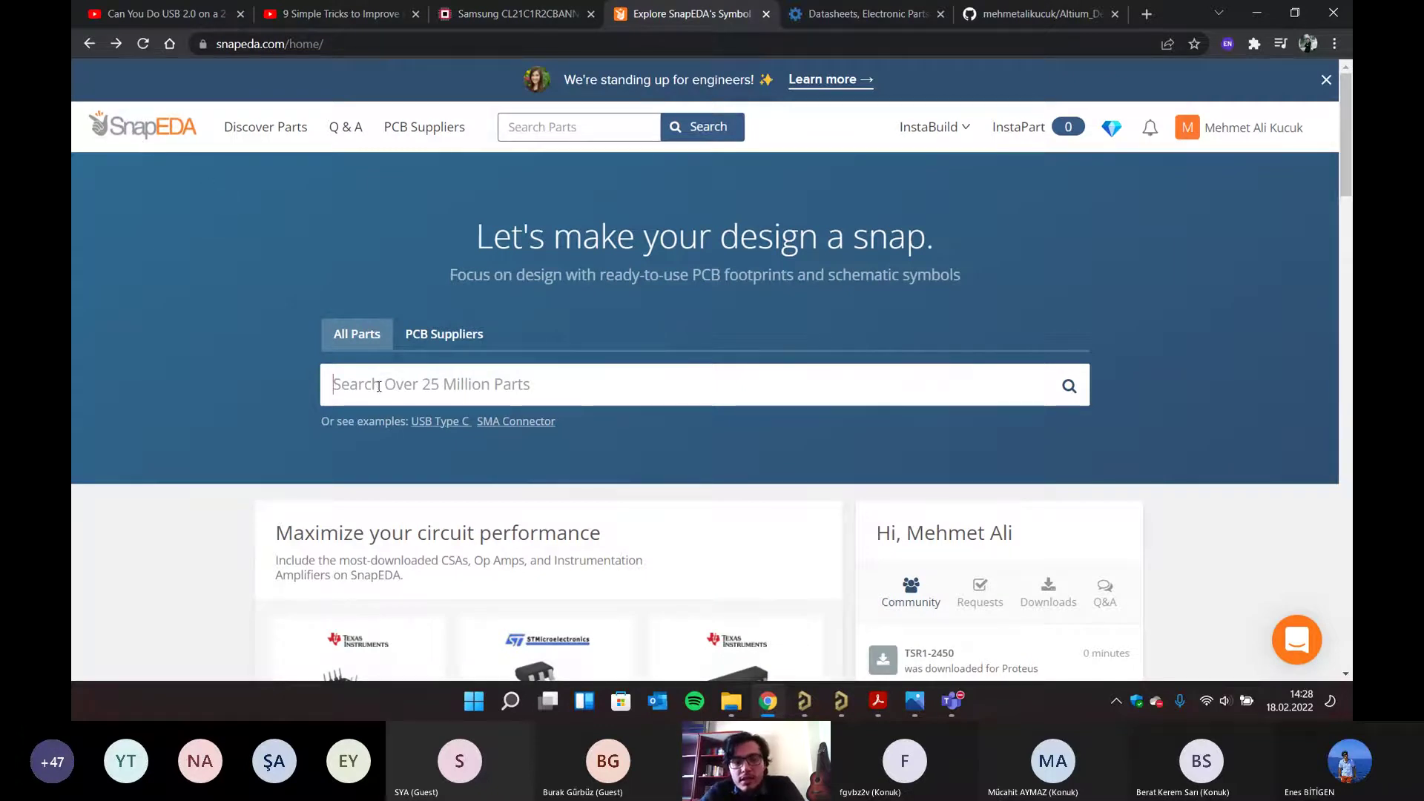
scroll(378, 387, down, 5)
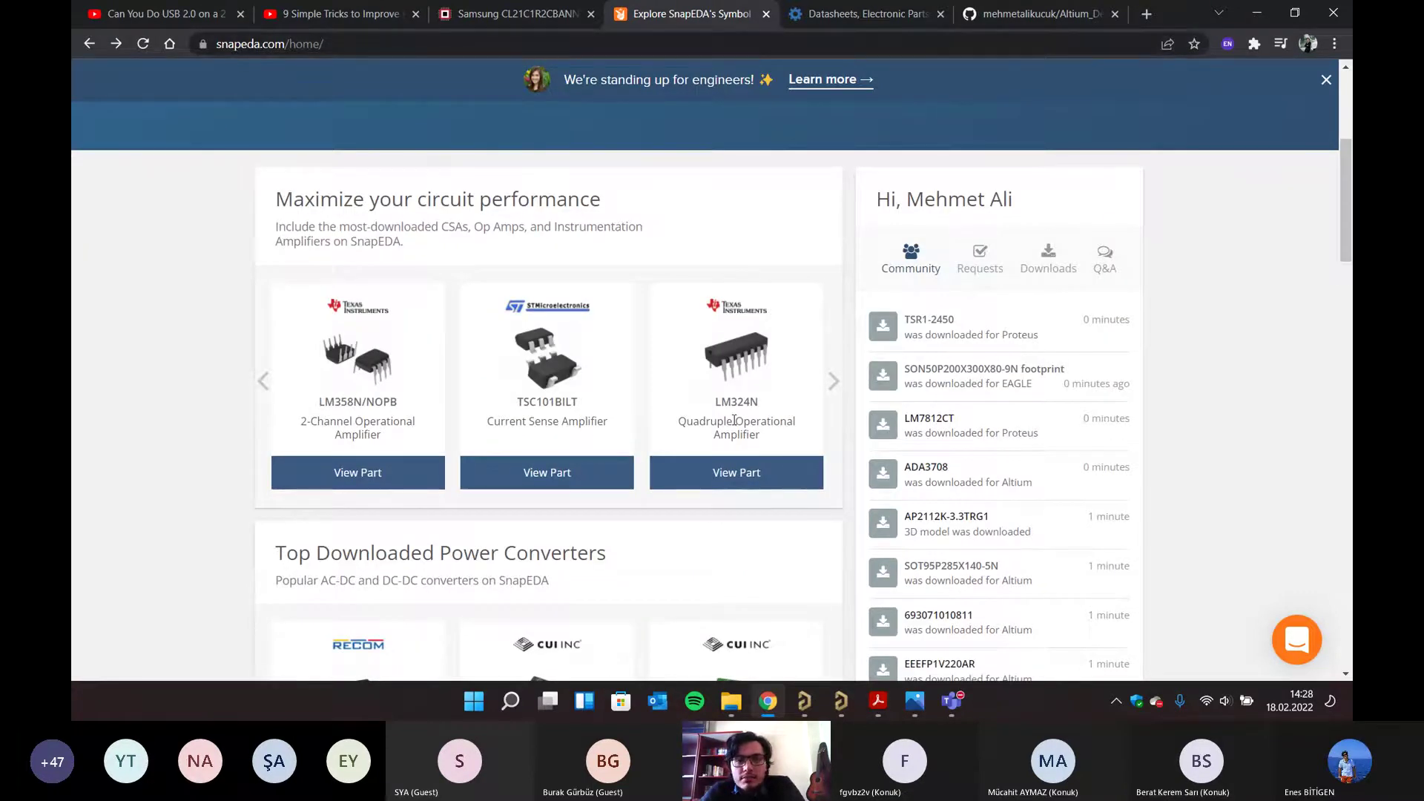
scroll(667, 408, down, 5)
scroll(564, 397, up, 5)
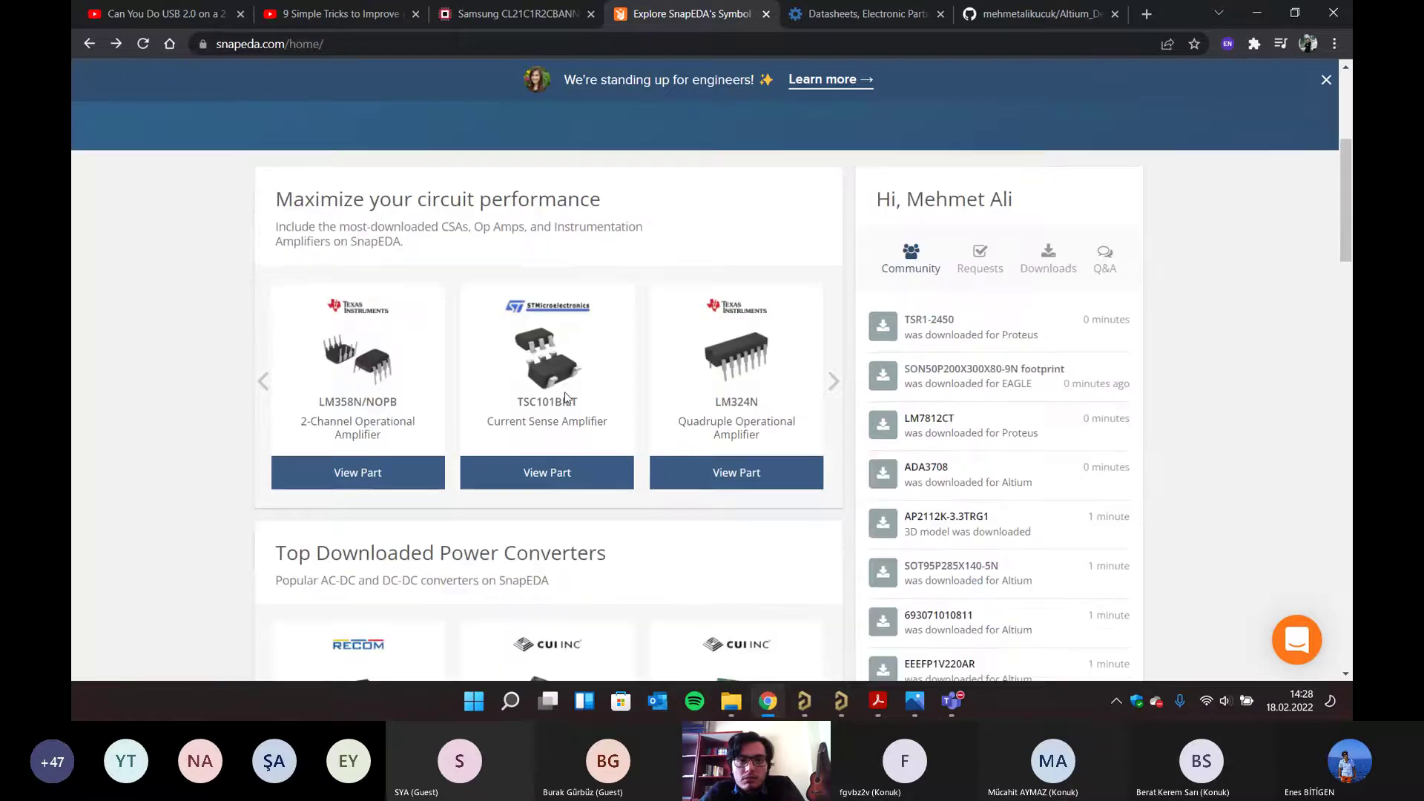
click(564, 475)
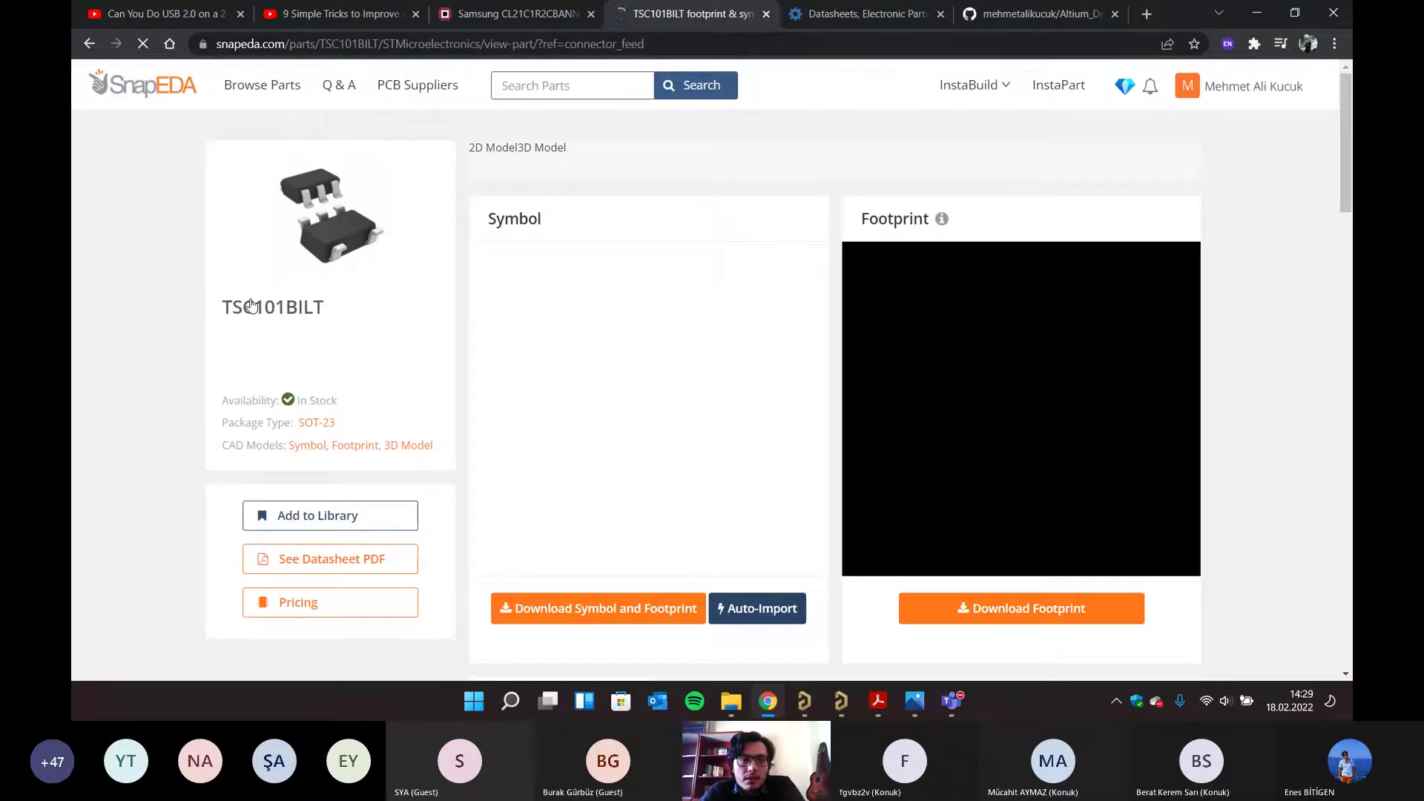
- Examine the TSC101BILT's 3D model, and return to its 2D symbol and footprint view
scroll(292, 366, down, 3)
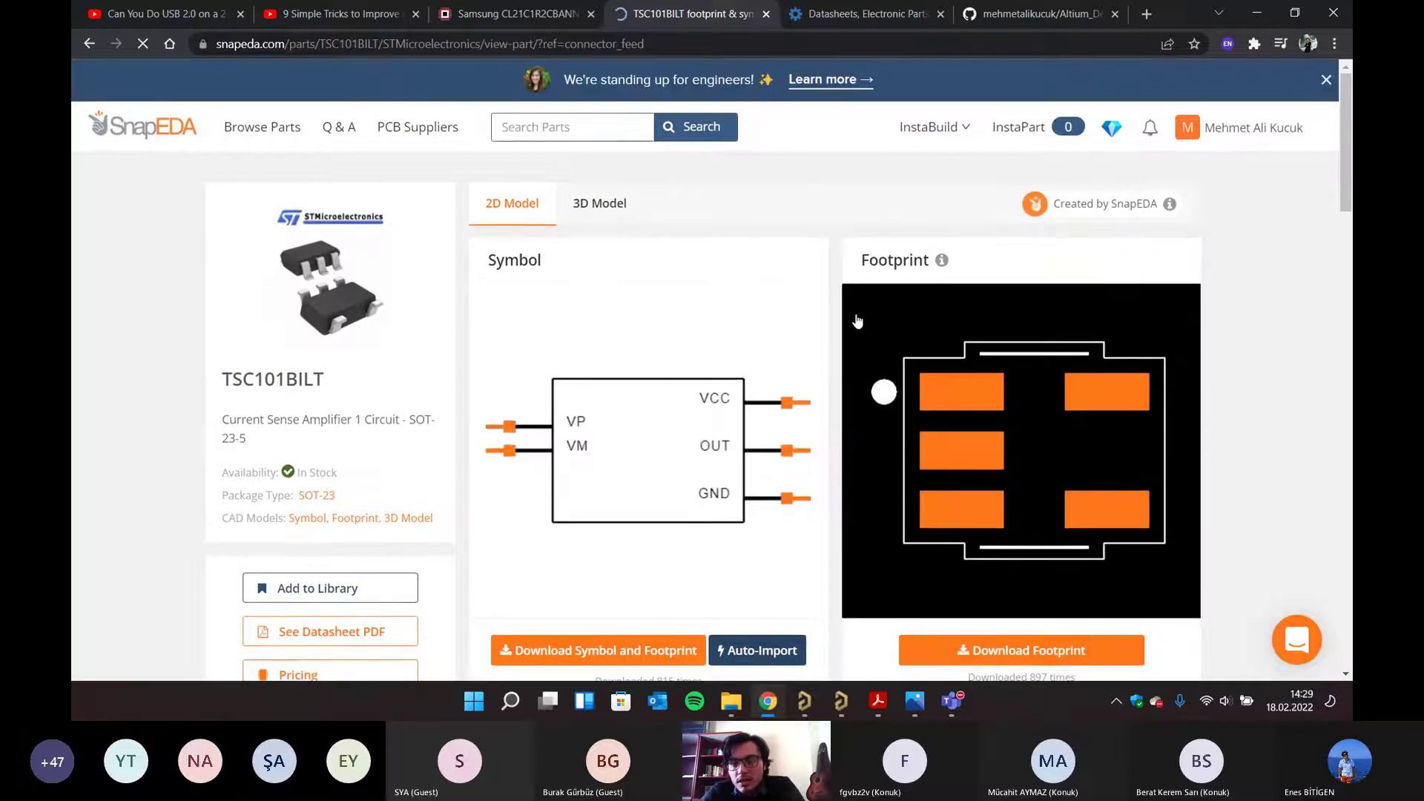
click(590, 205)
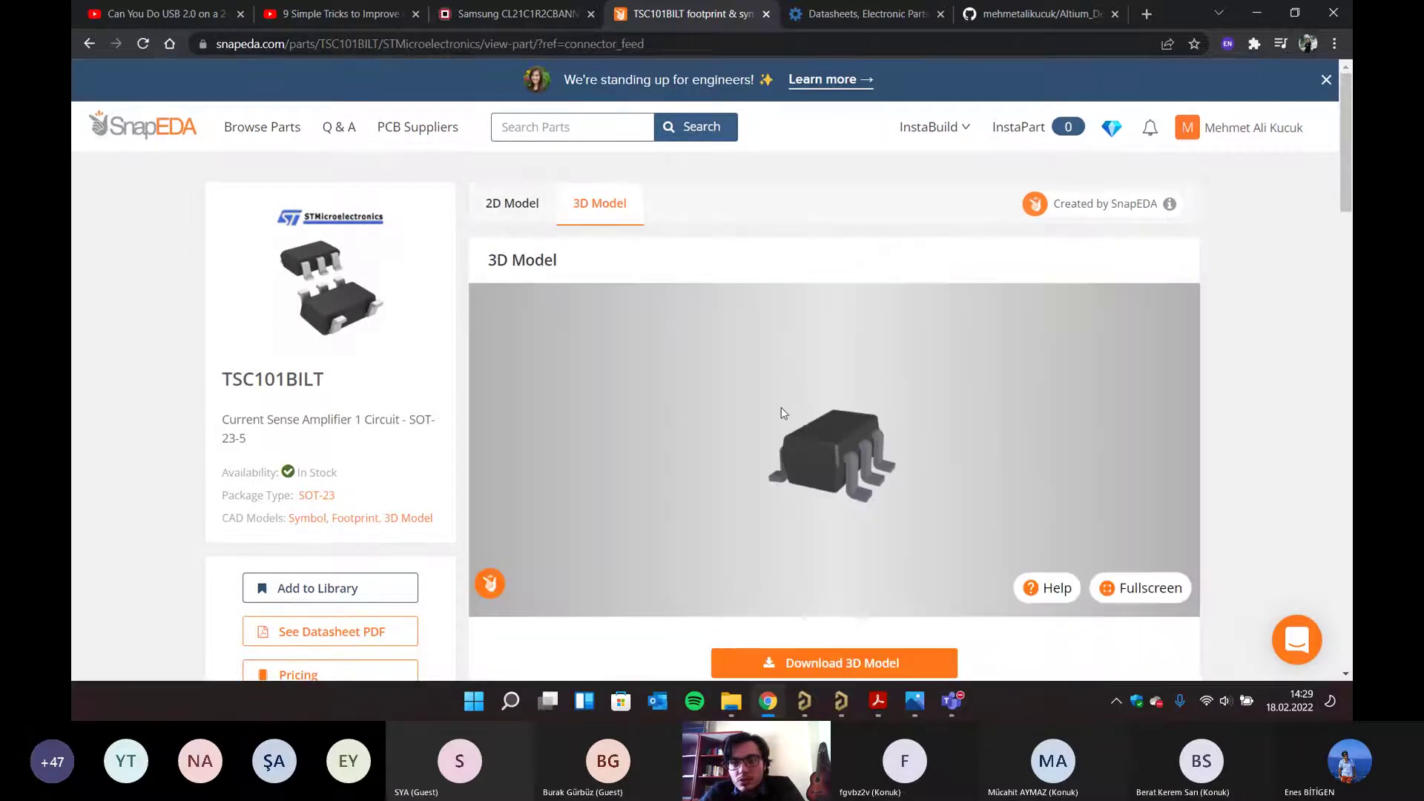
click(512, 205)
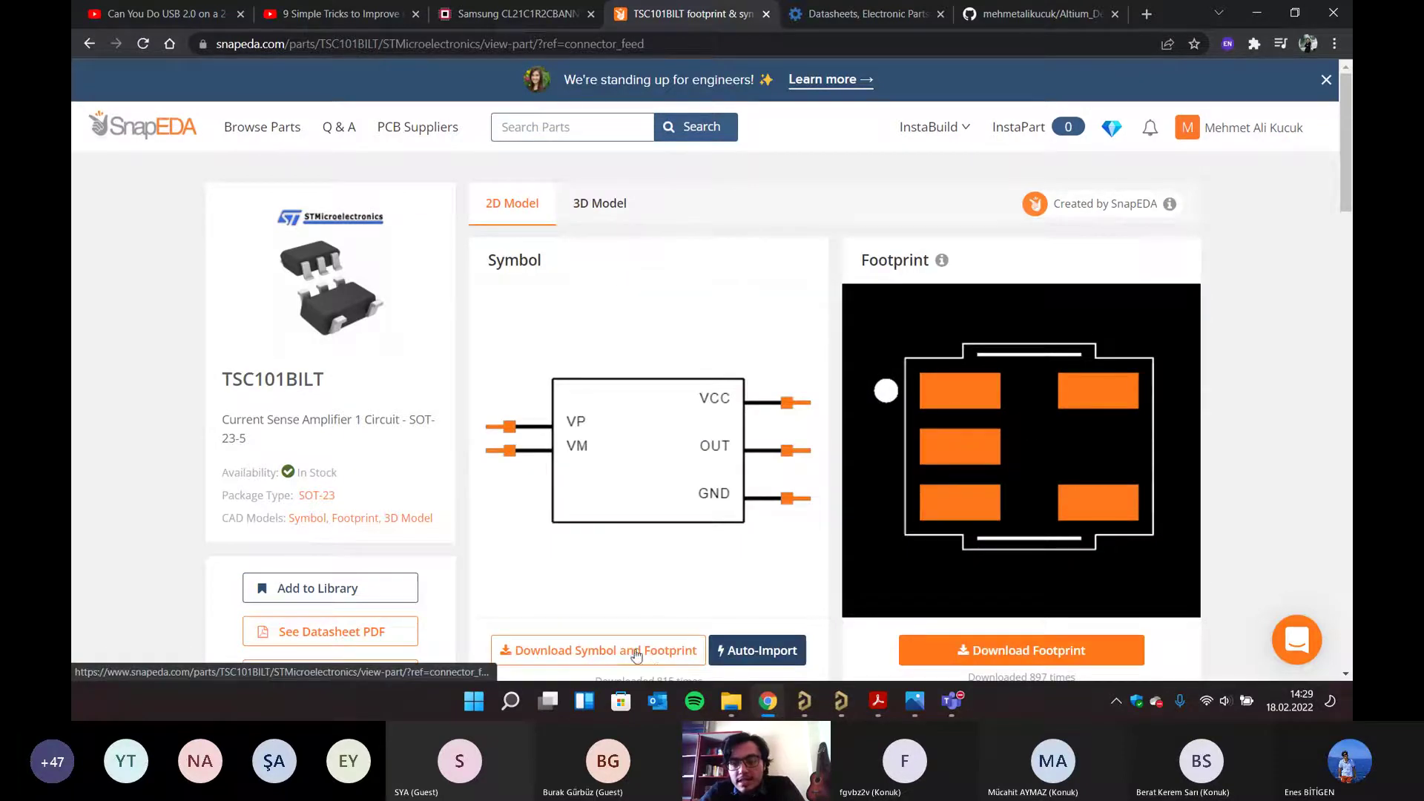
- Review the download formats for the TSC101BILT symbol and footprint, and close the list without downloading
click(671, 651)
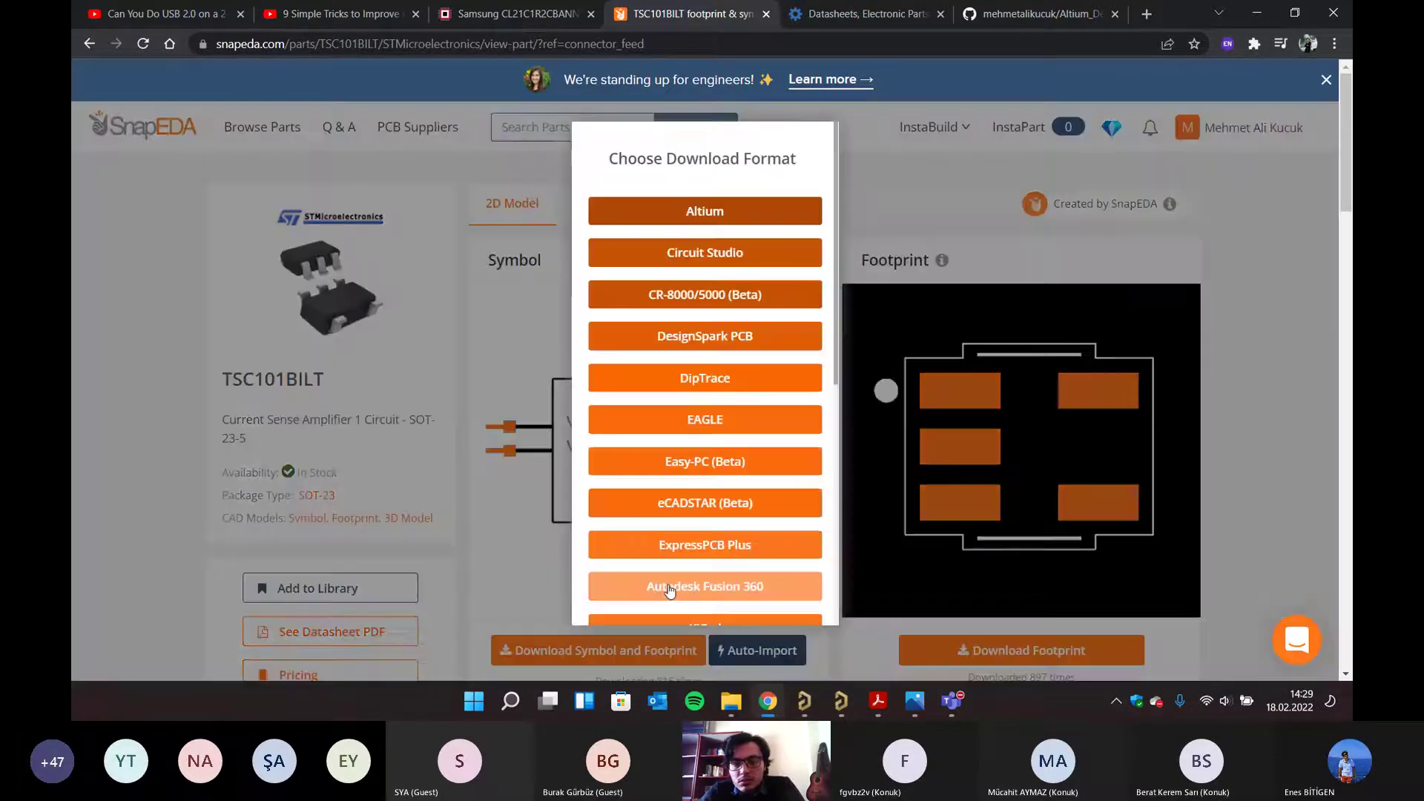
scroll(690, 327, down, 8)
scroll(708, 328, up, 8)
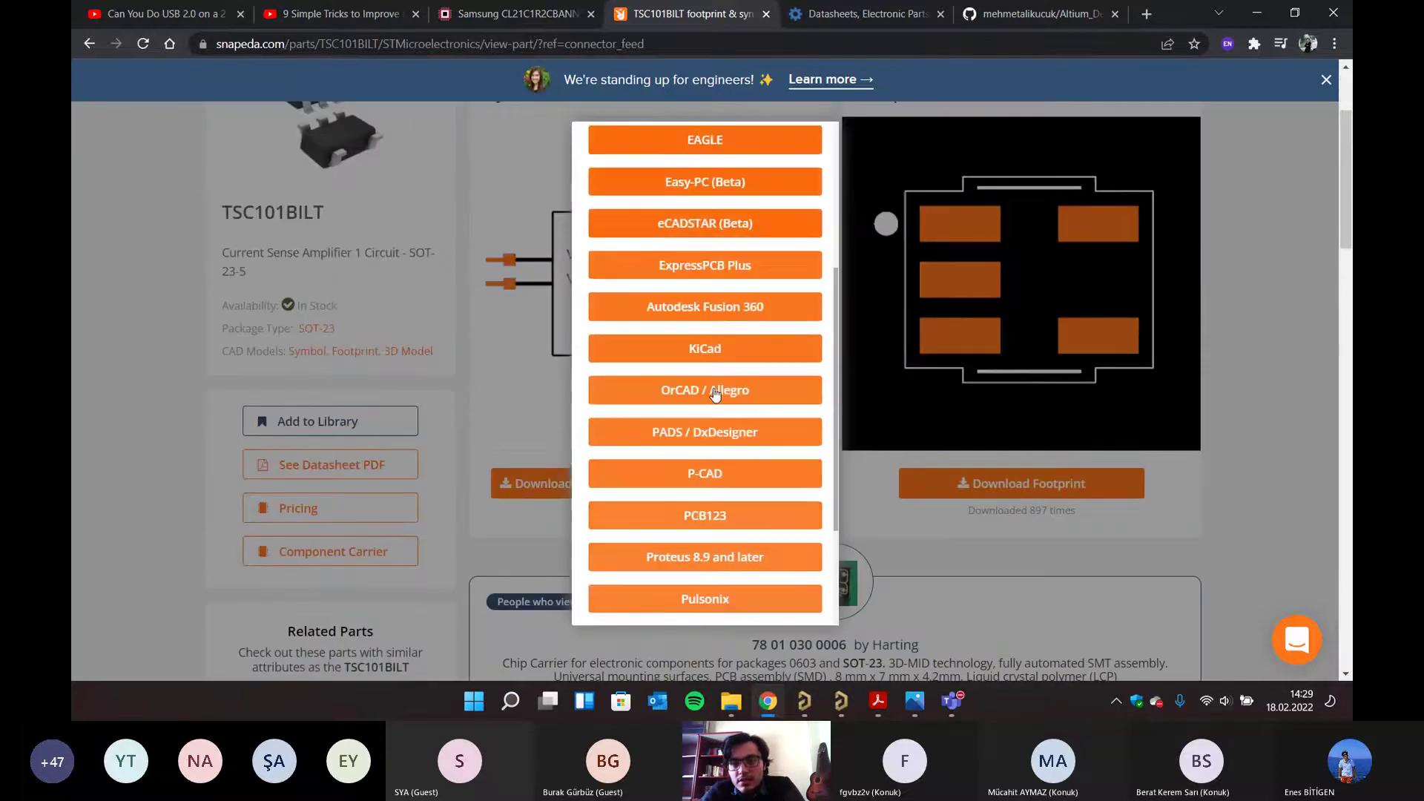
scroll(711, 328, up, 3)
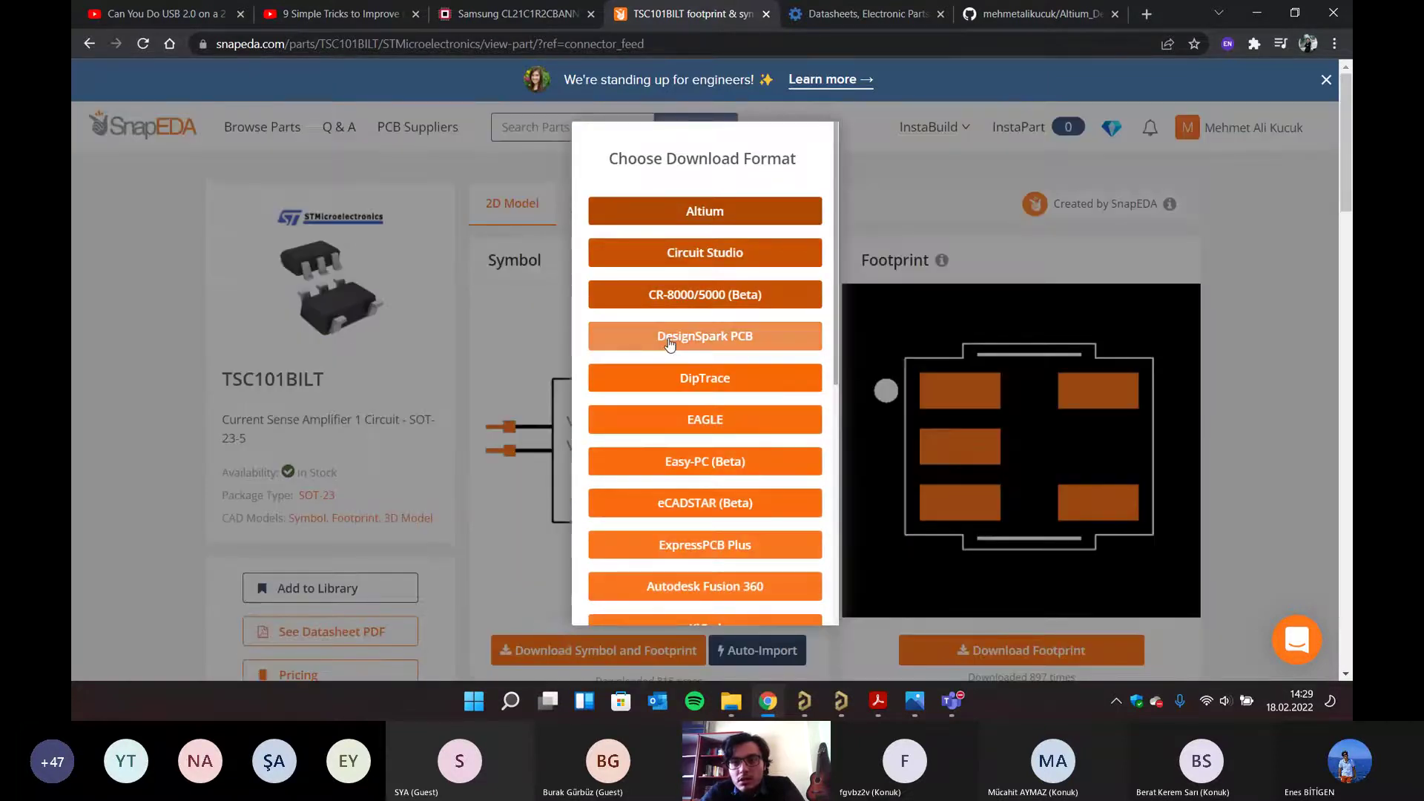
click(1245, 273)
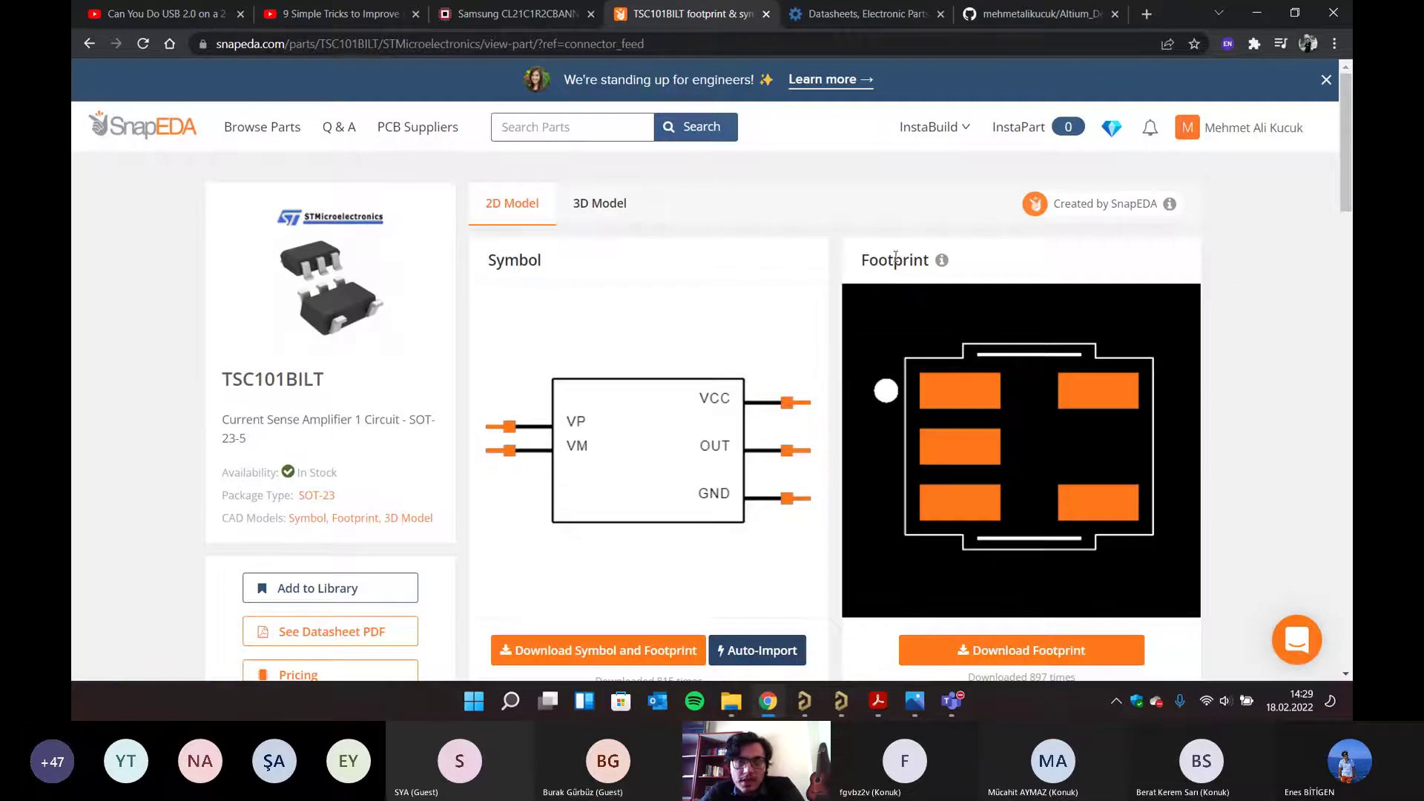
- Switch to the Octopart site and look over its home page's part categories and distributor list
click(860, 17)
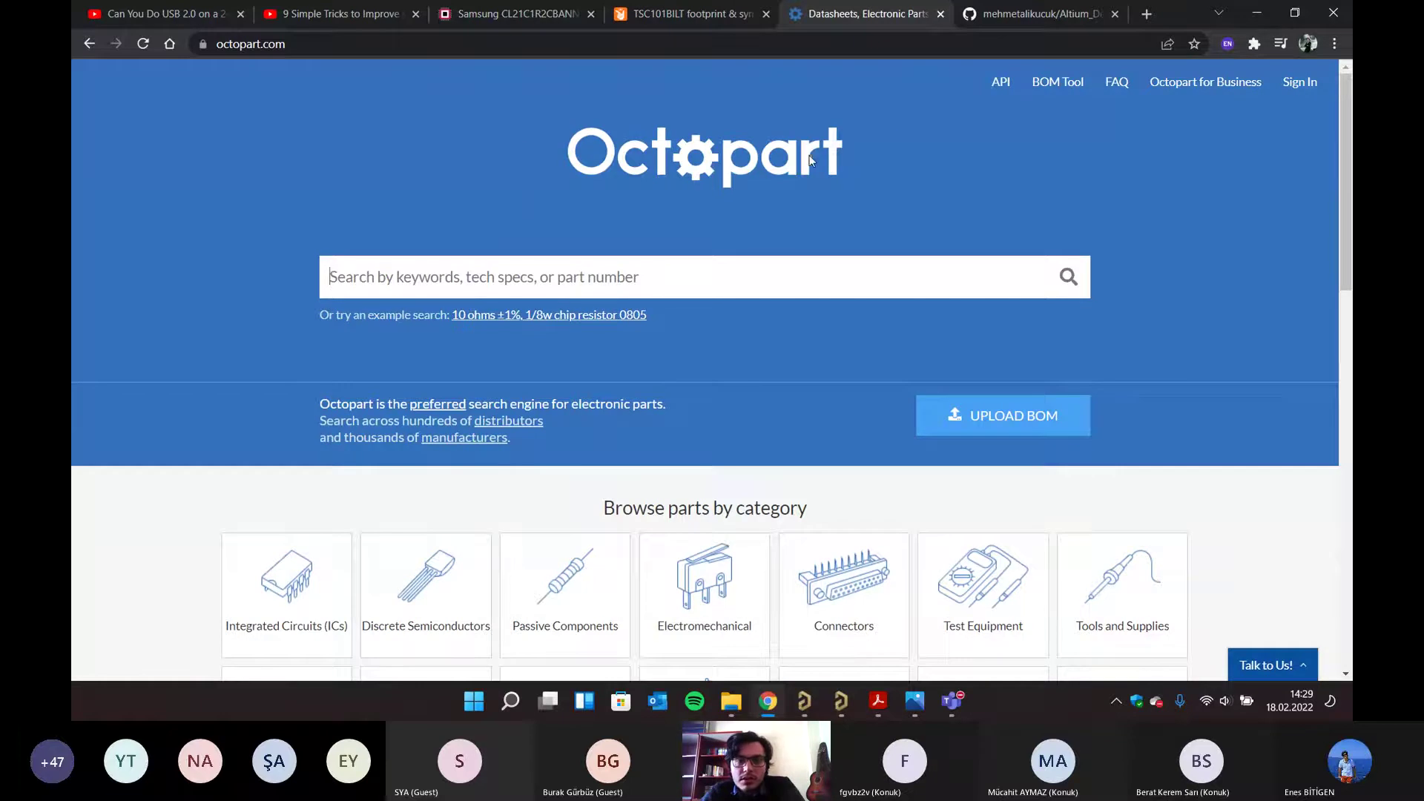
scroll(807, 167, down, 15)
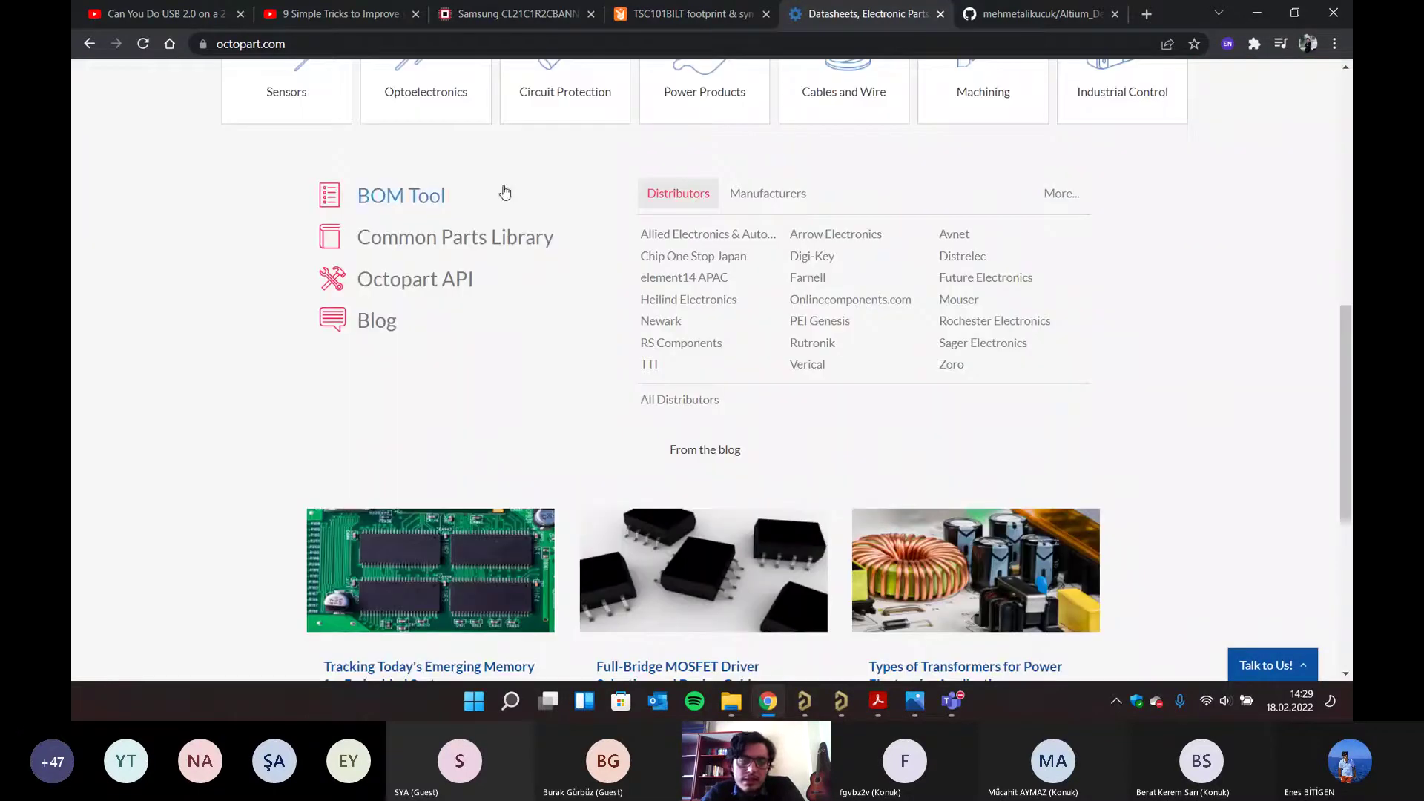
scroll(963, 216, up, 15)
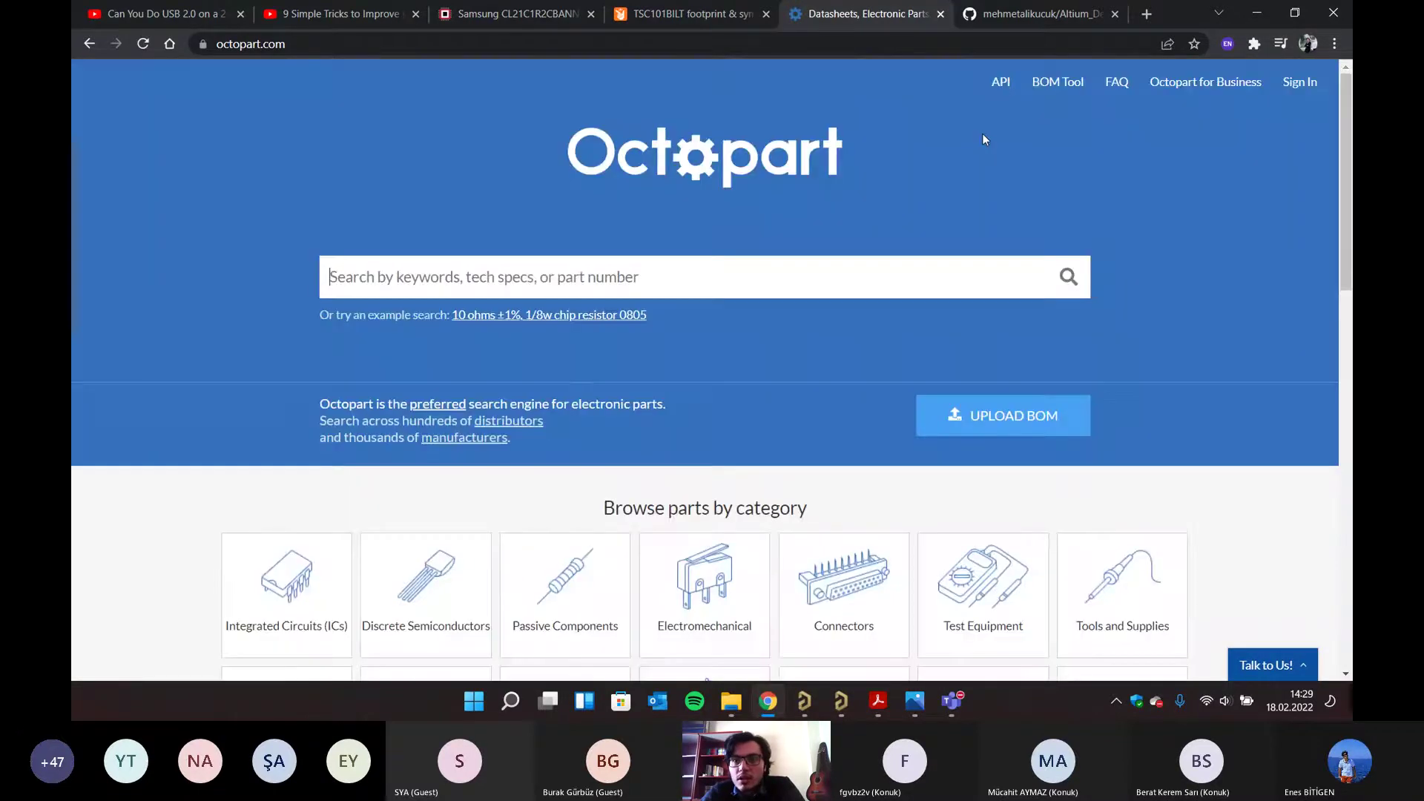
- Switch to the Altium_Designer_Library repository on GitHub and examine its component folders and README usage instructions
click(1027, 16)
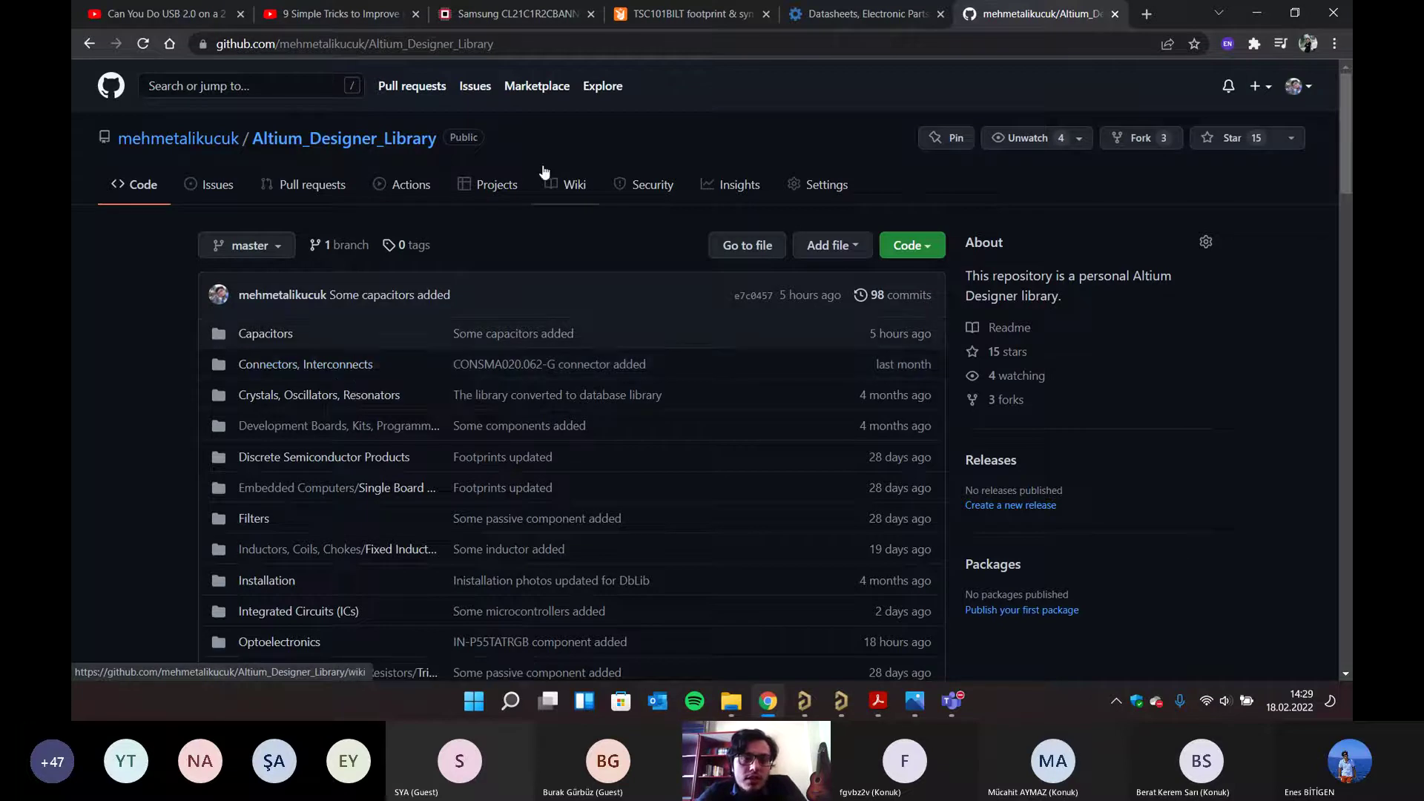
scroll(467, 307, down, 2)
scroll(467, 307, down, 2)
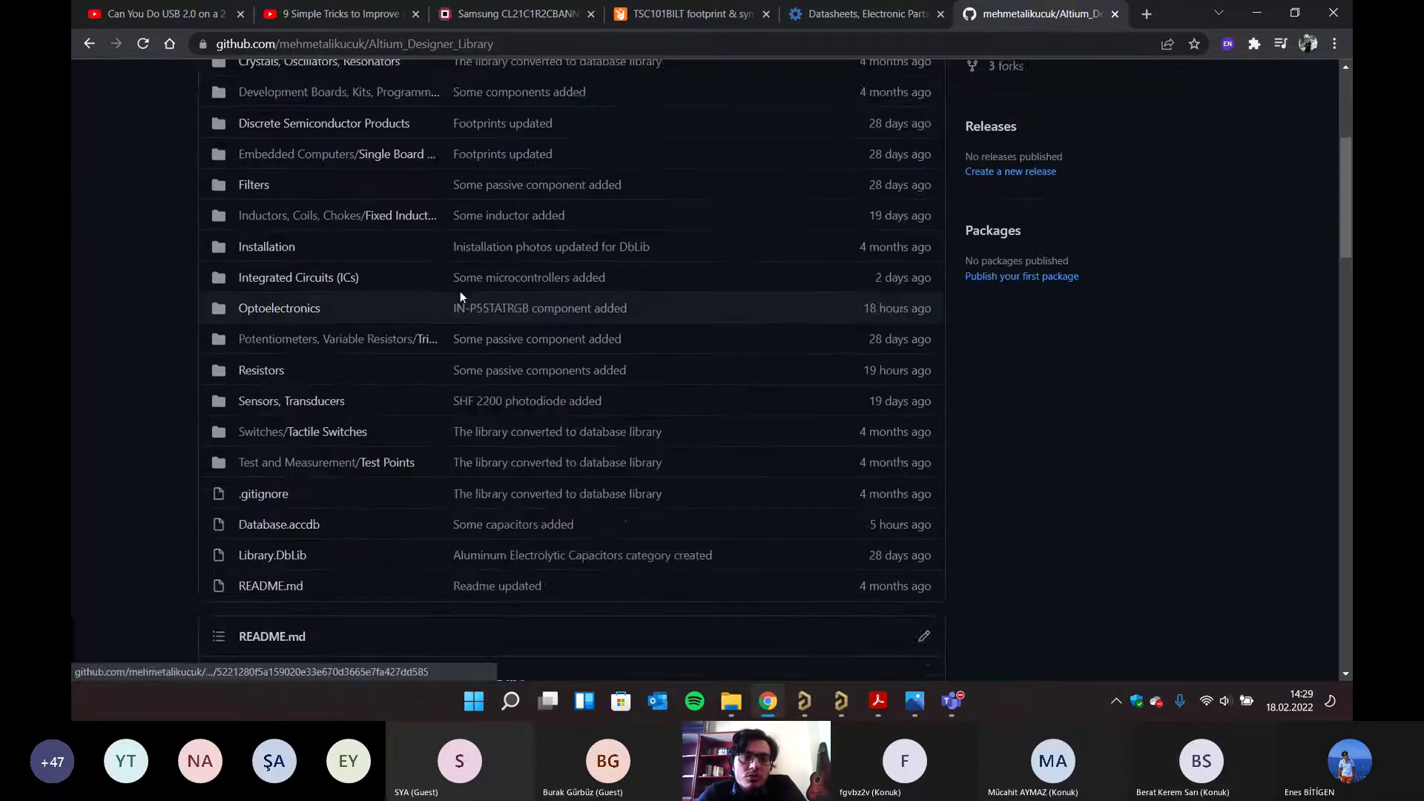
scroll(460, 297, up, 2)
scroll(309, 332, down, 4)
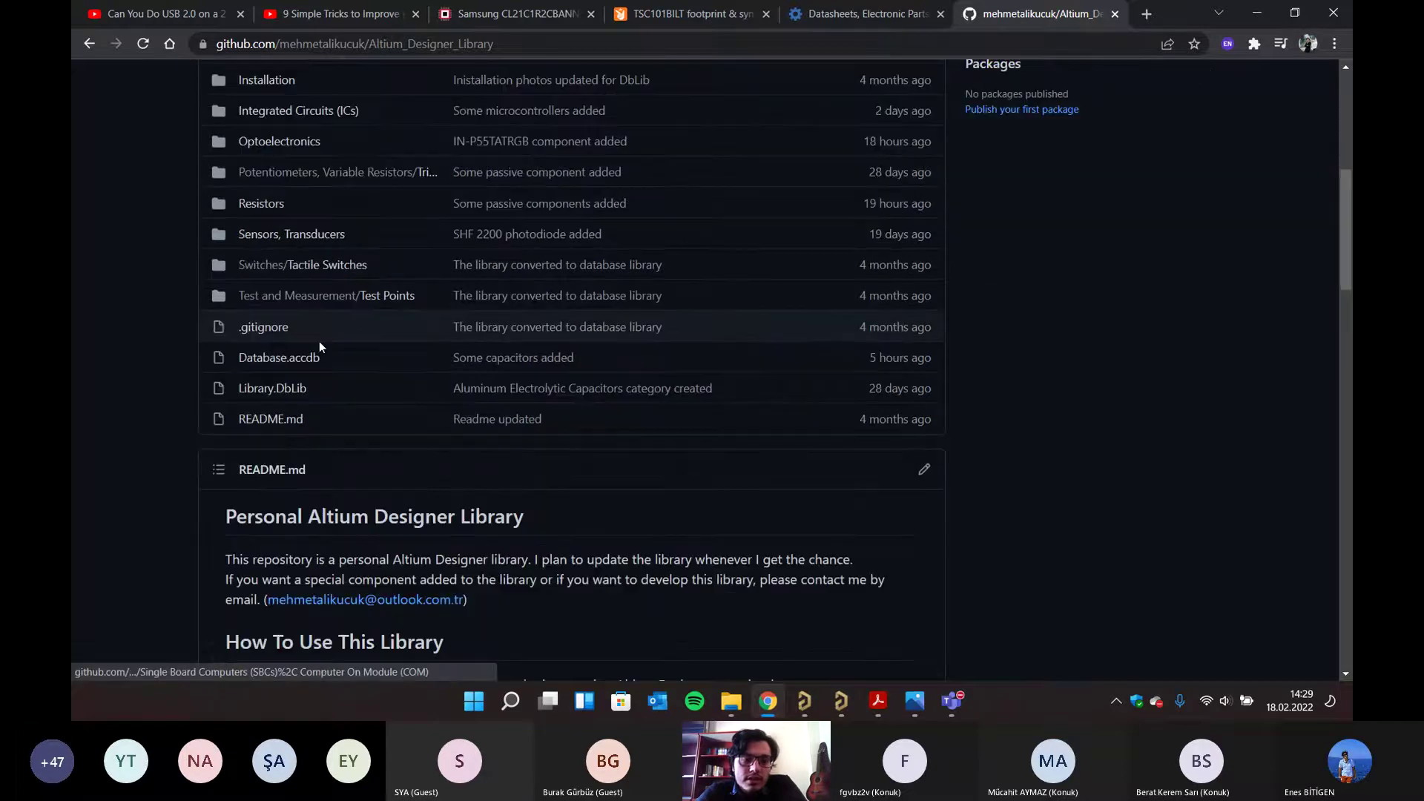
scroll(319, 342, down, 4)
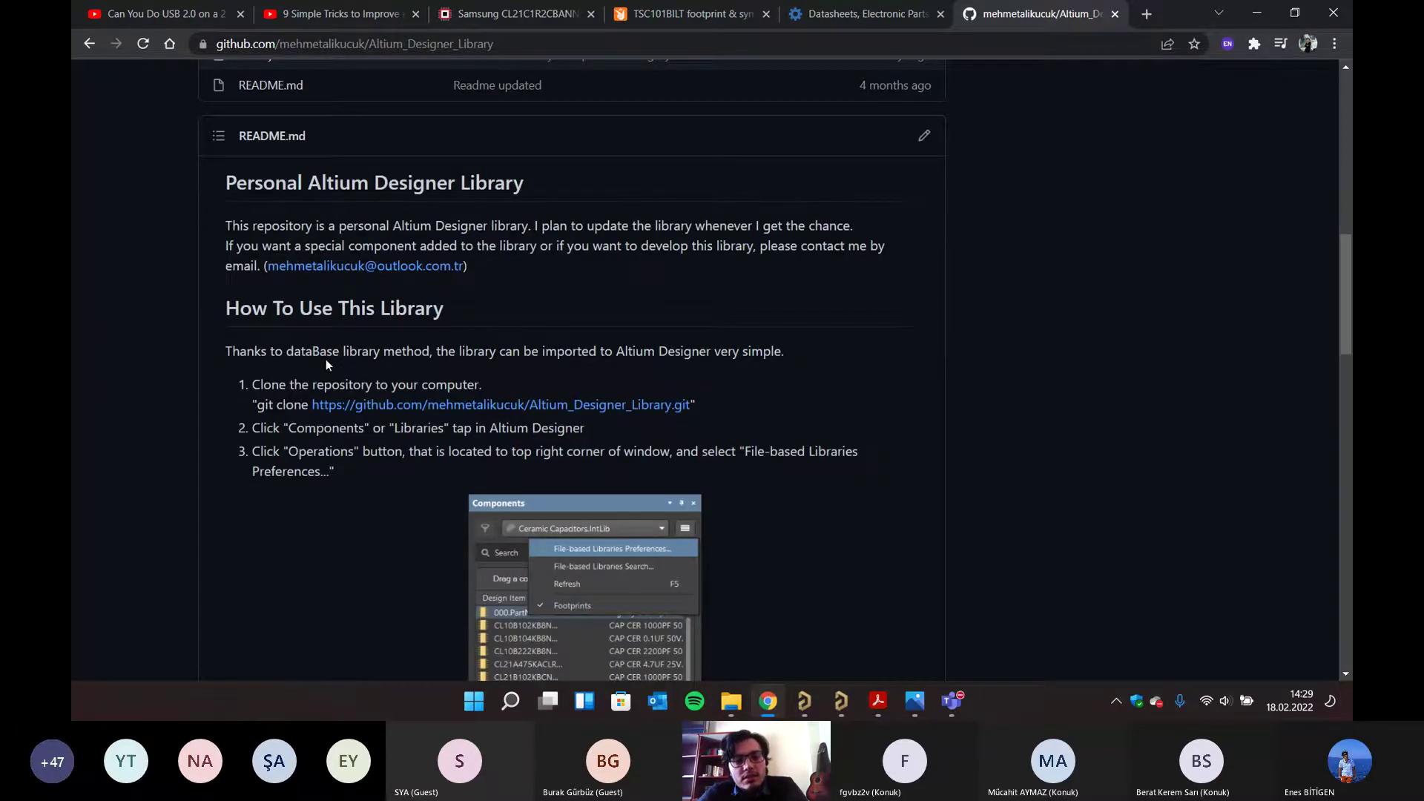
- Open the Ceramic Capacitors folder inside the repository's Capacitors folder to view its library files
scroll(326, 359, up, 8)
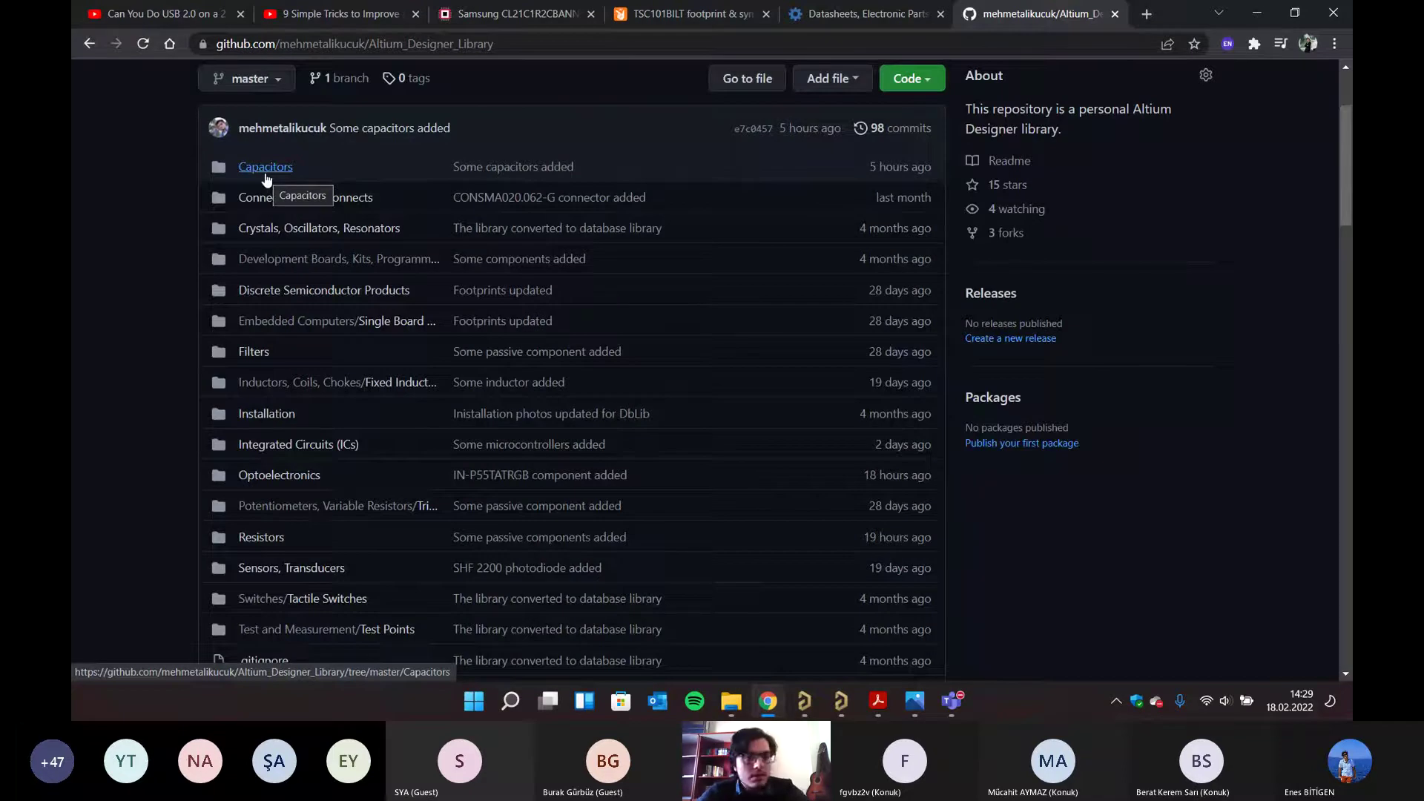
click(265, 168)
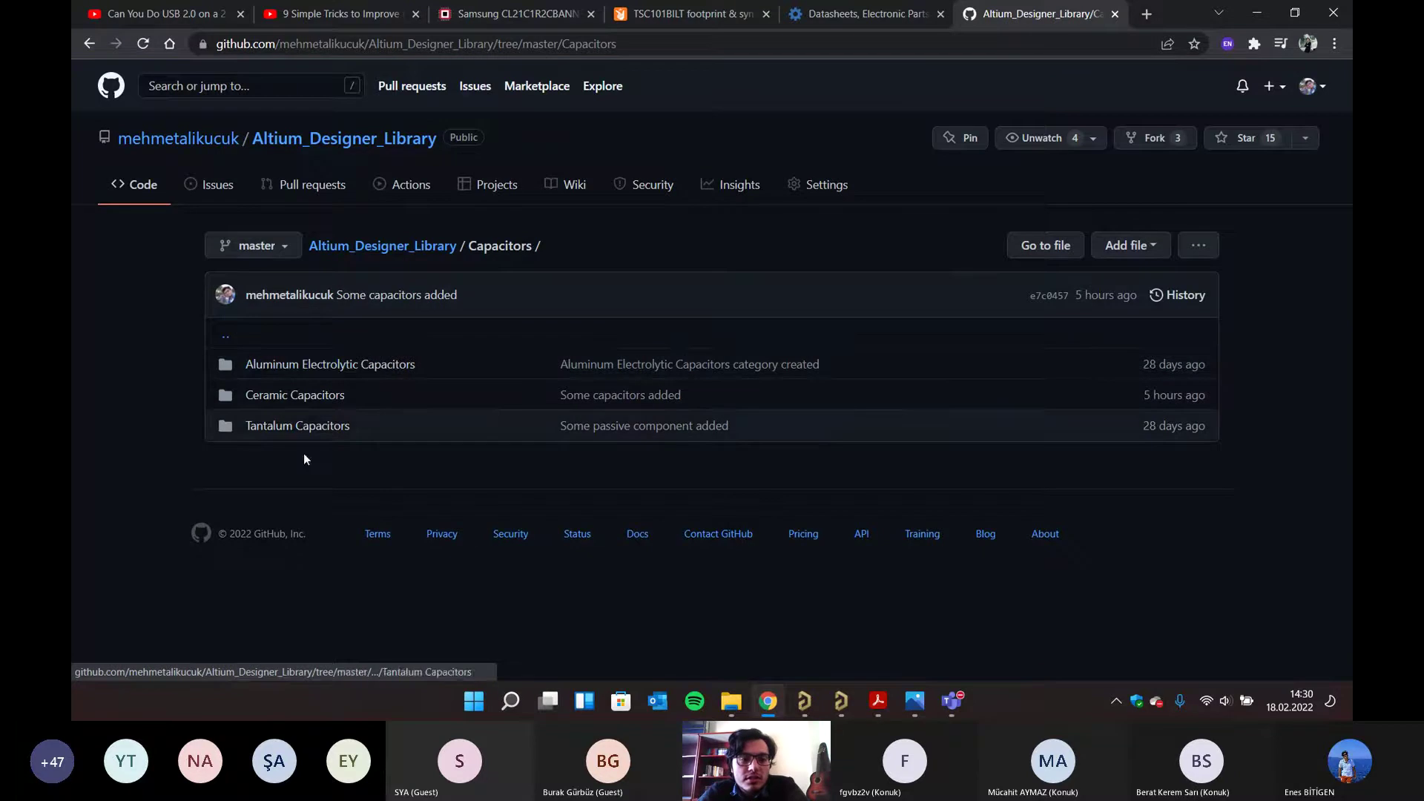
click(307, 406)
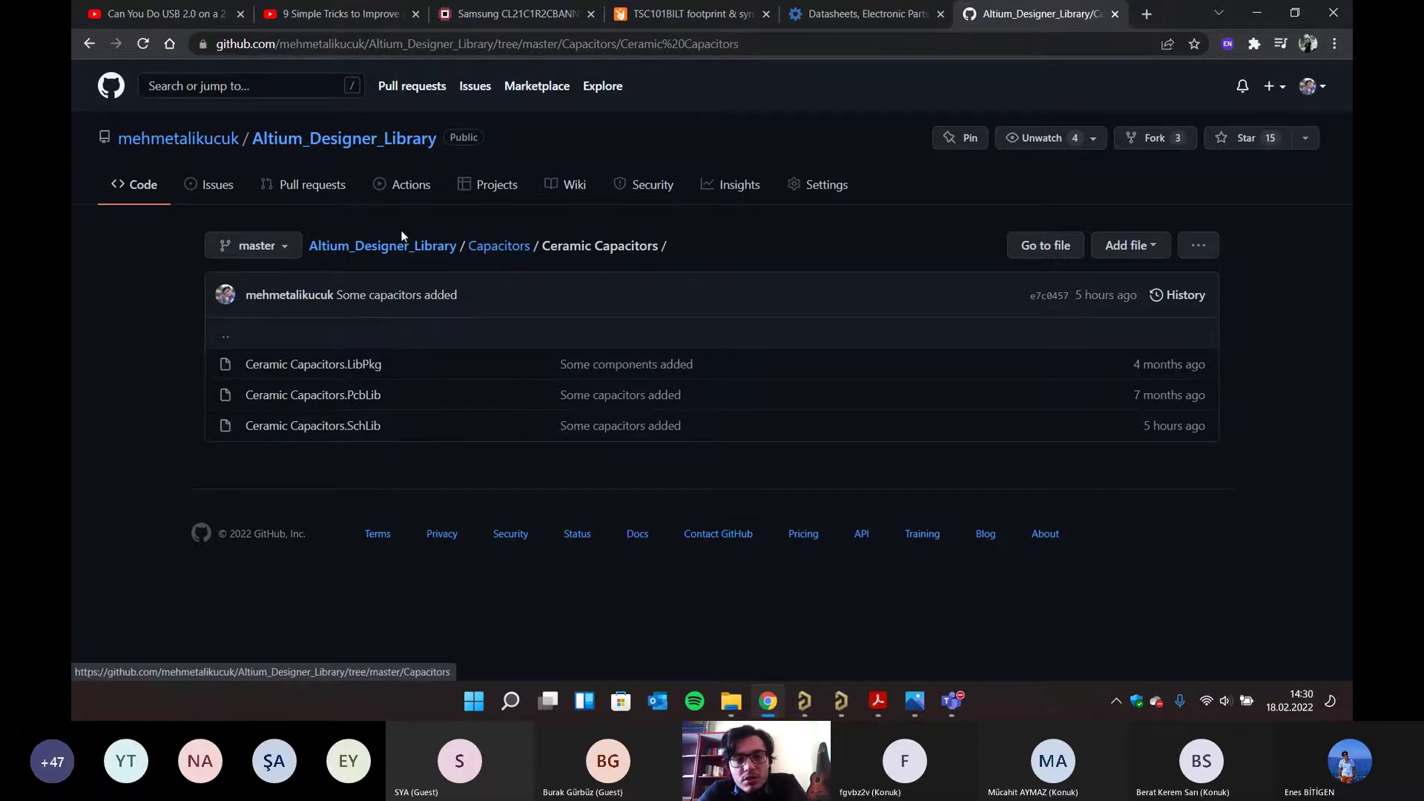
- Return to the Altium_Designer_Library root and review its component folders and database library files
click(382, 246)
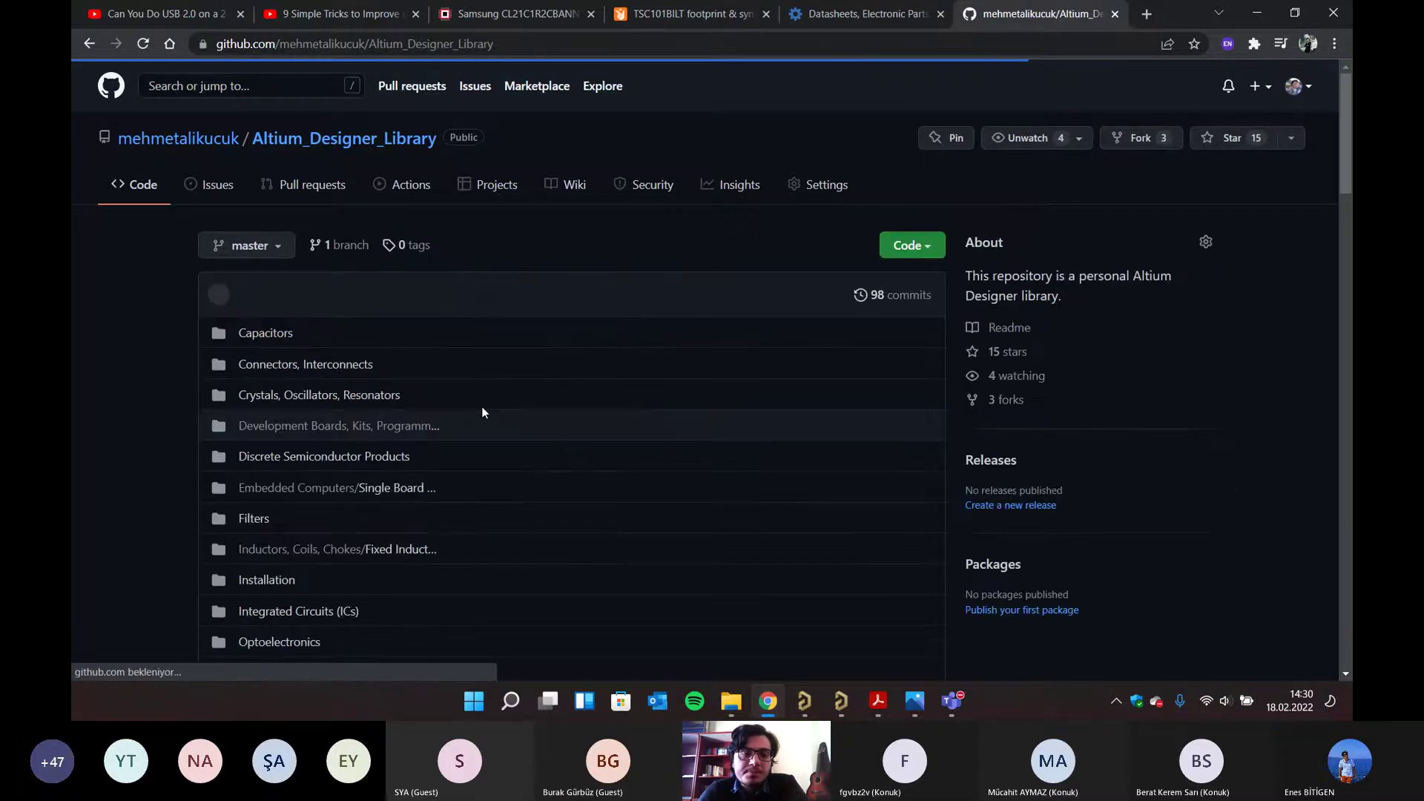
scroll(482, 406, down, 4)
scroll(501, 370, up, 2)
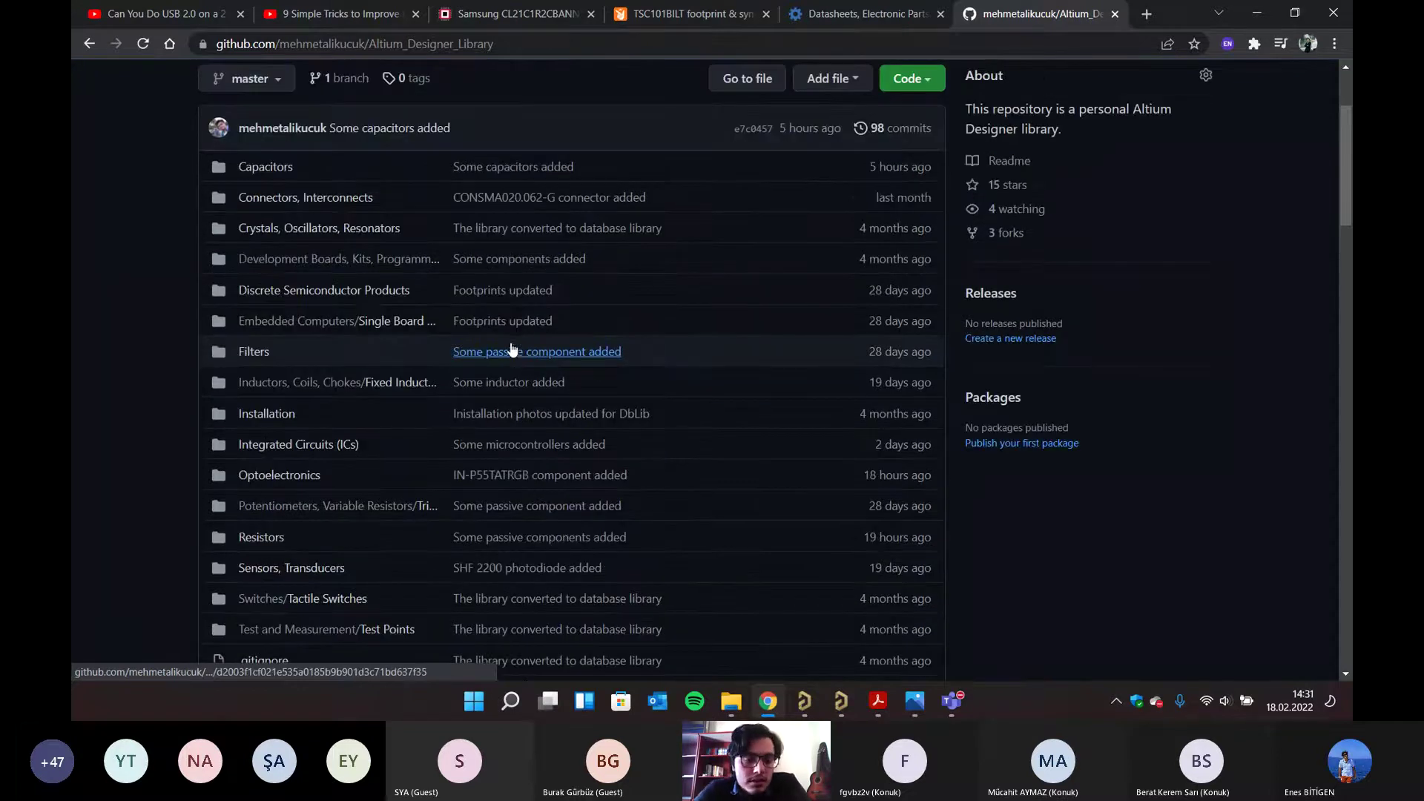
scroll(510, 349, down, 4)
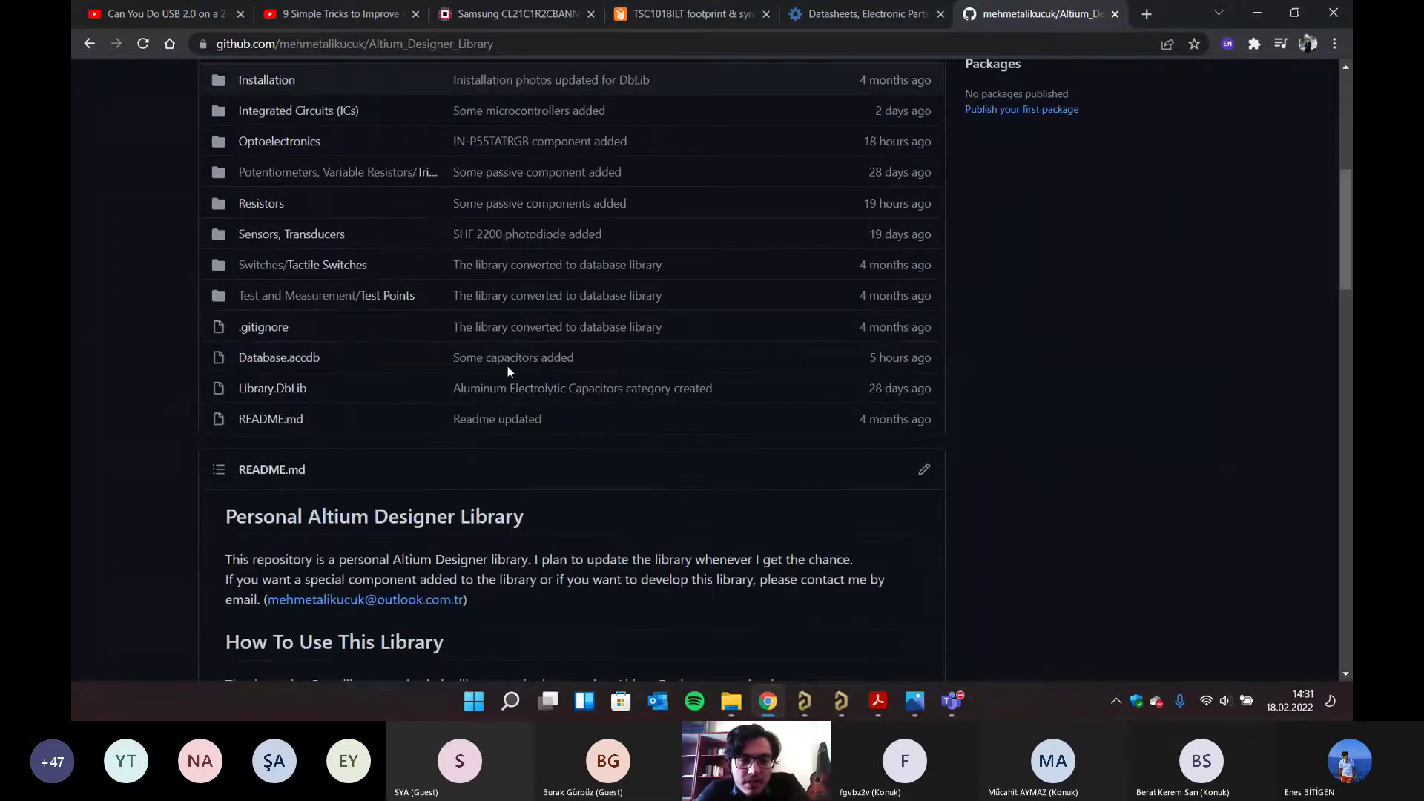
scroll(319, 371, up, 2)
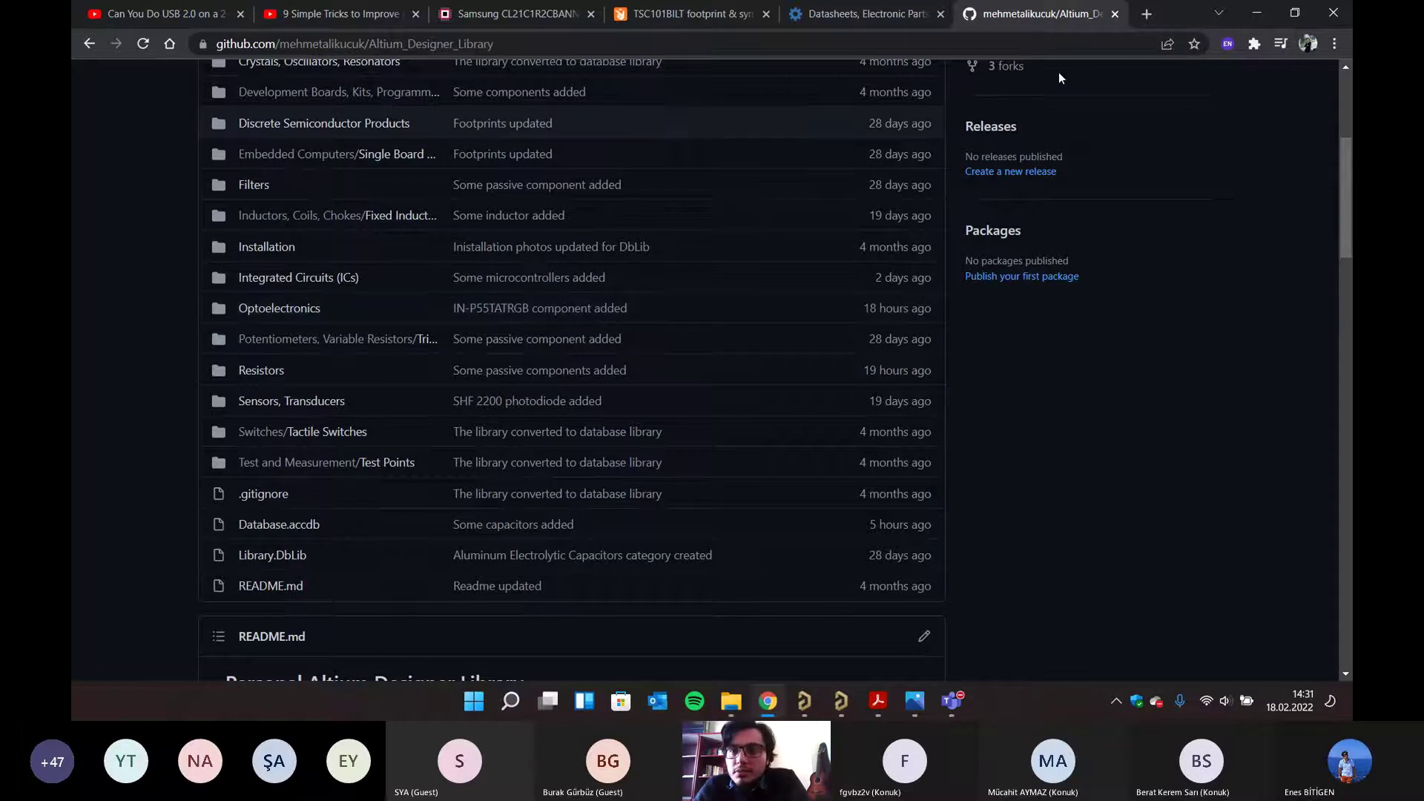
scroll(842, 329, up, 5)
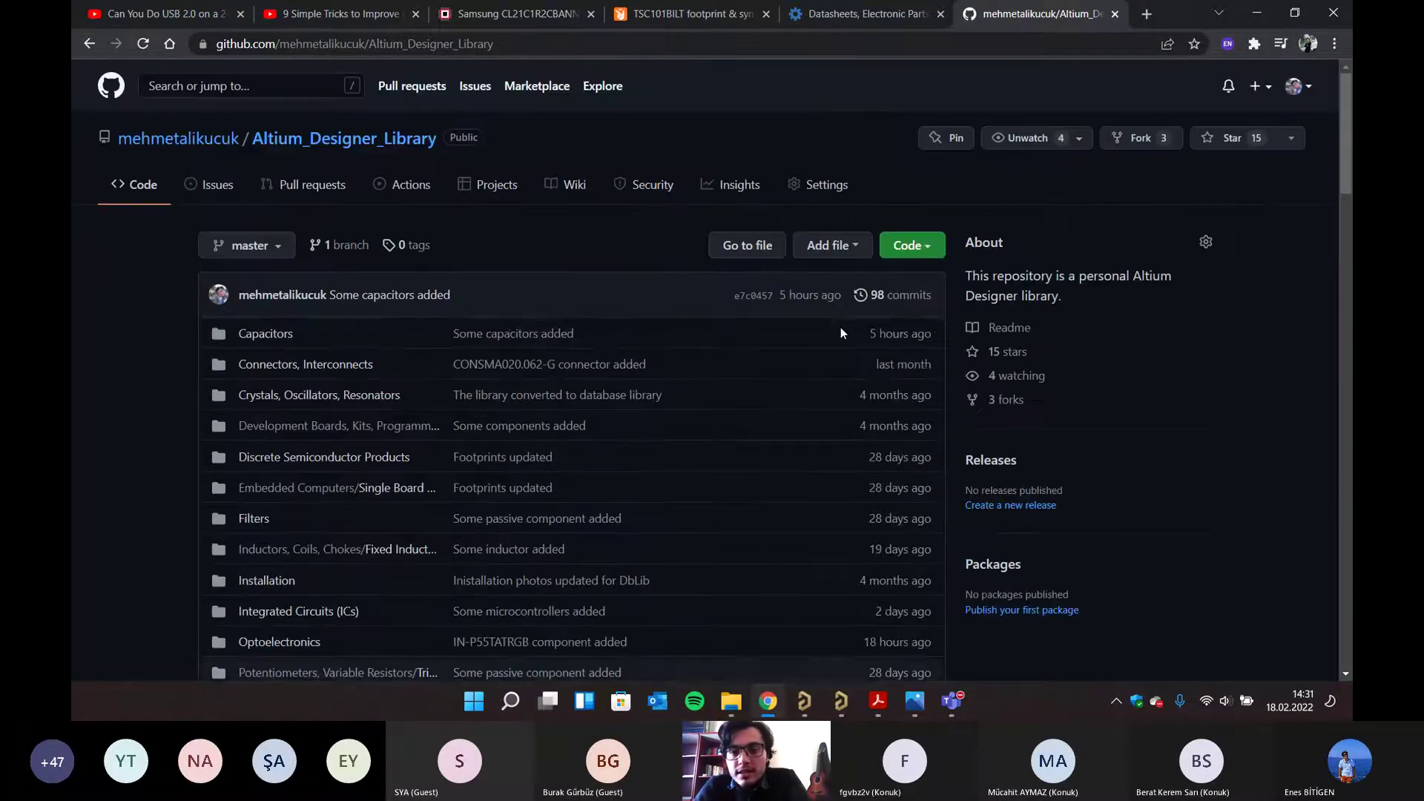
- Copy the HTTPS clone URL of the Altium_Designer_Library repository
click(916, 247)
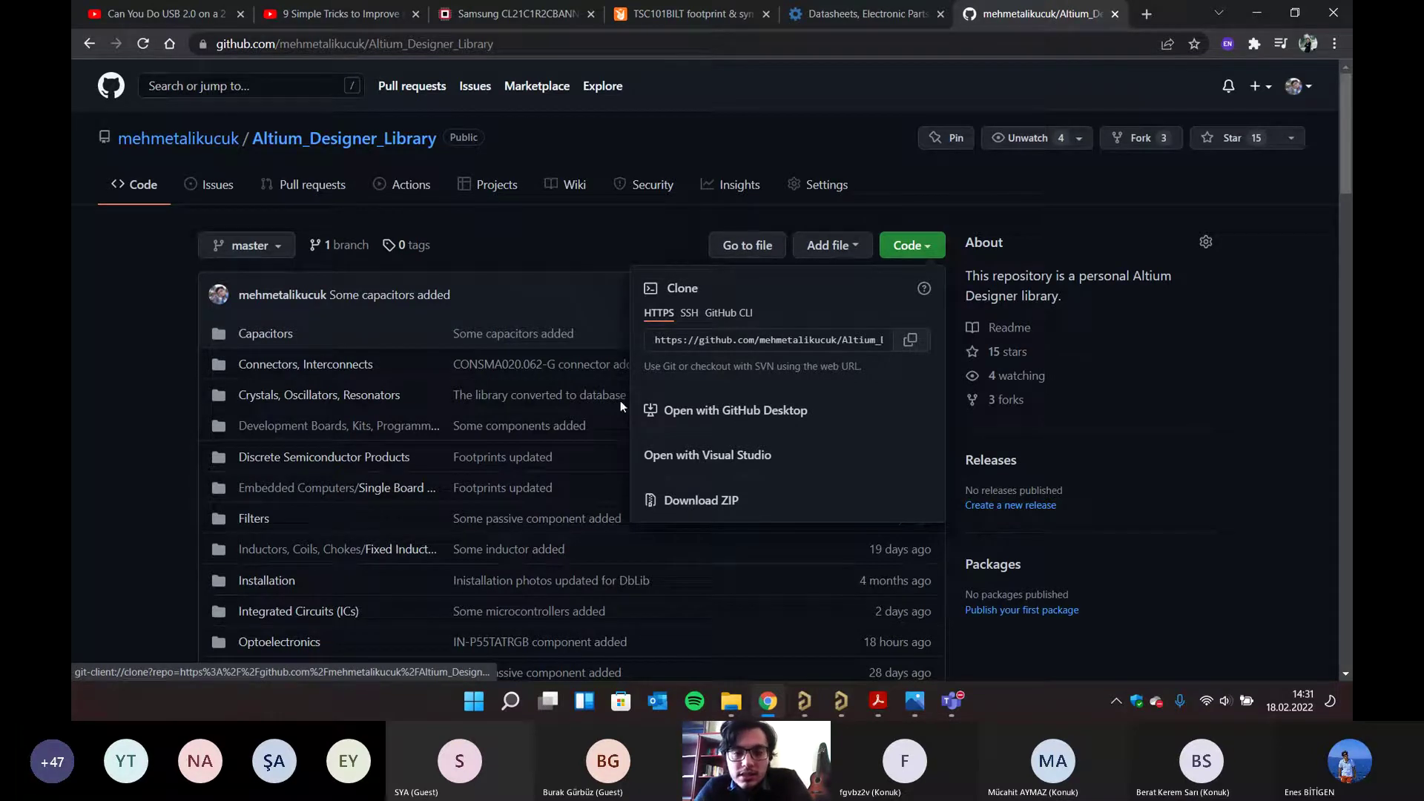
click(605, 253)
click(912, 245)
click(911, 341)
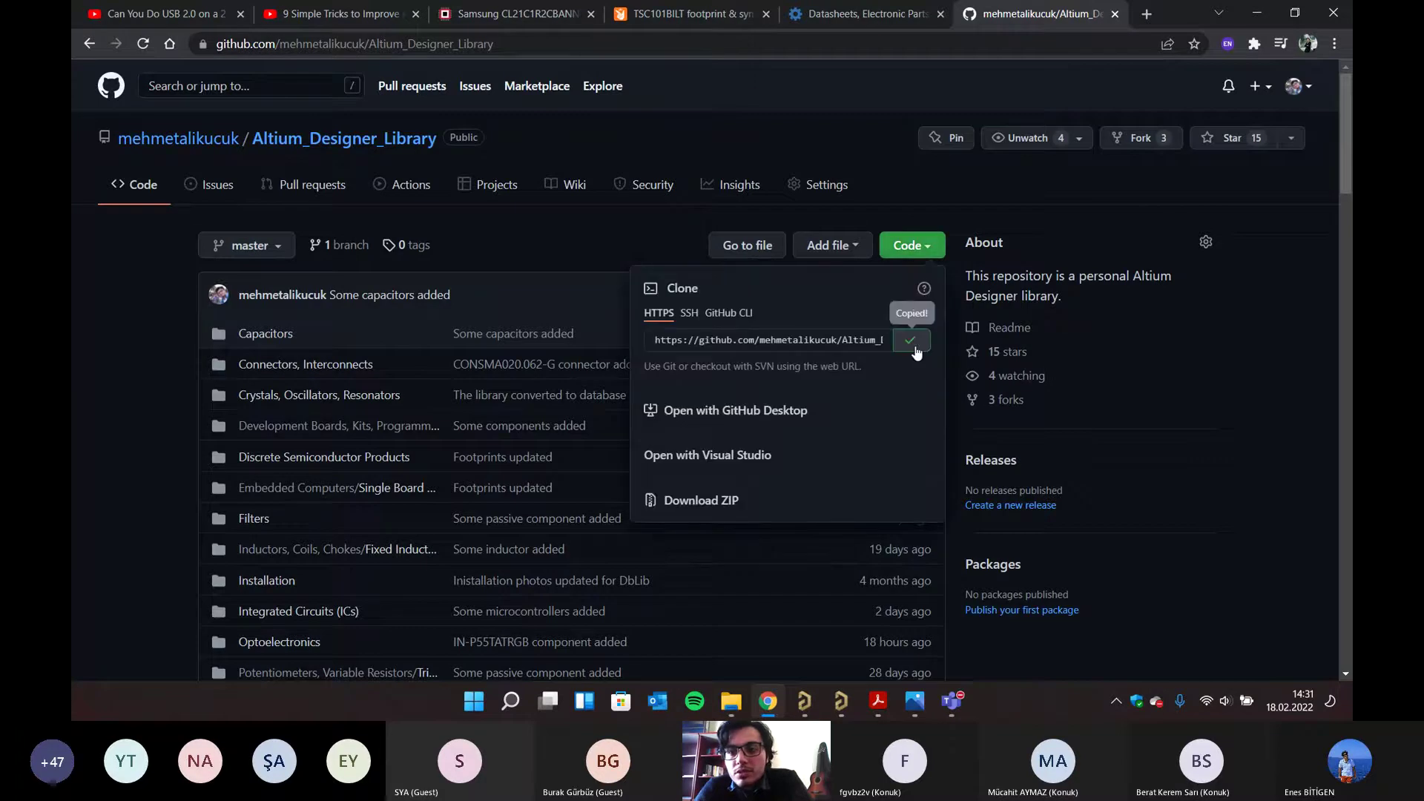
- Switch to GitHub Desktop and view its list of local repositories
click(1258, 15)
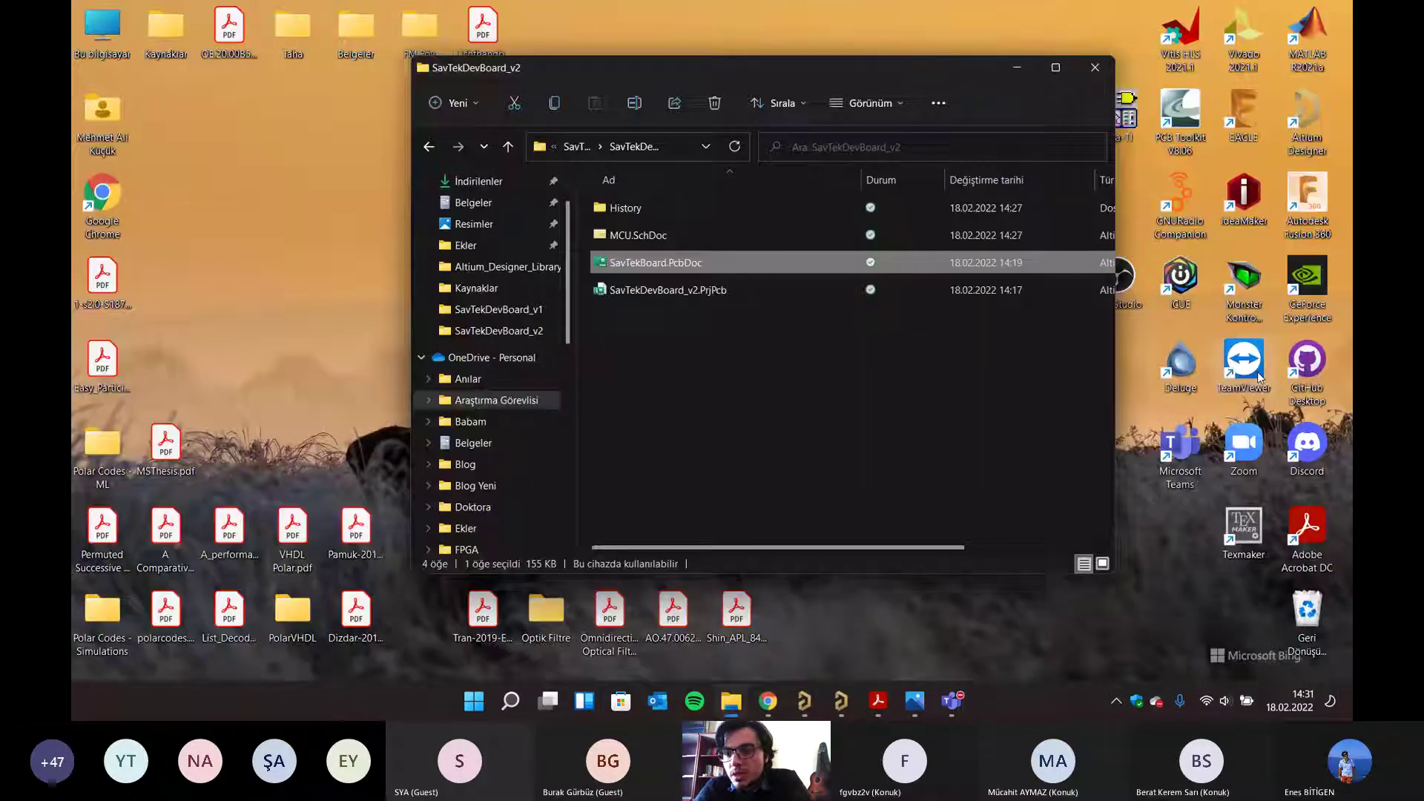
click(1275, 9)
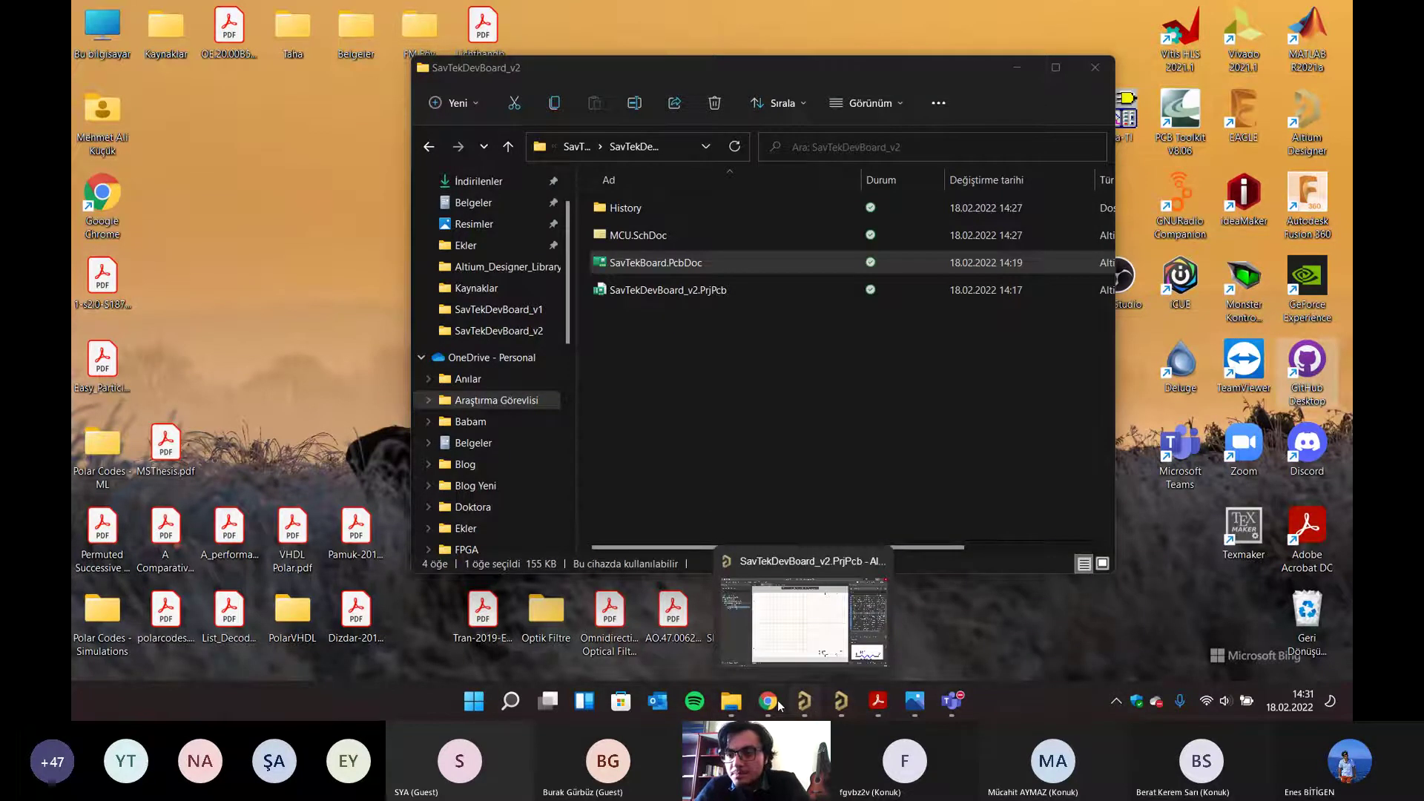
double_click(1307, 362)
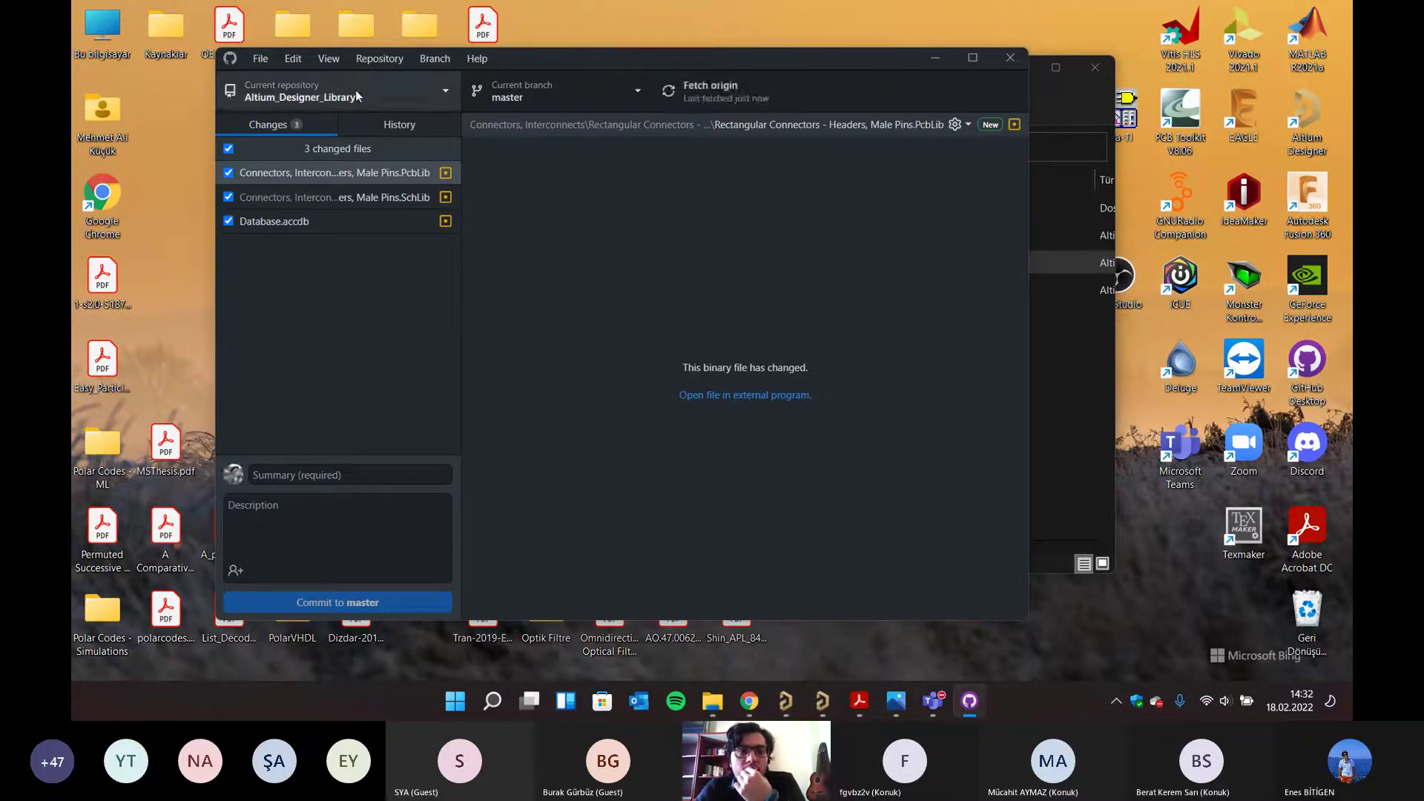
click(439, 98)
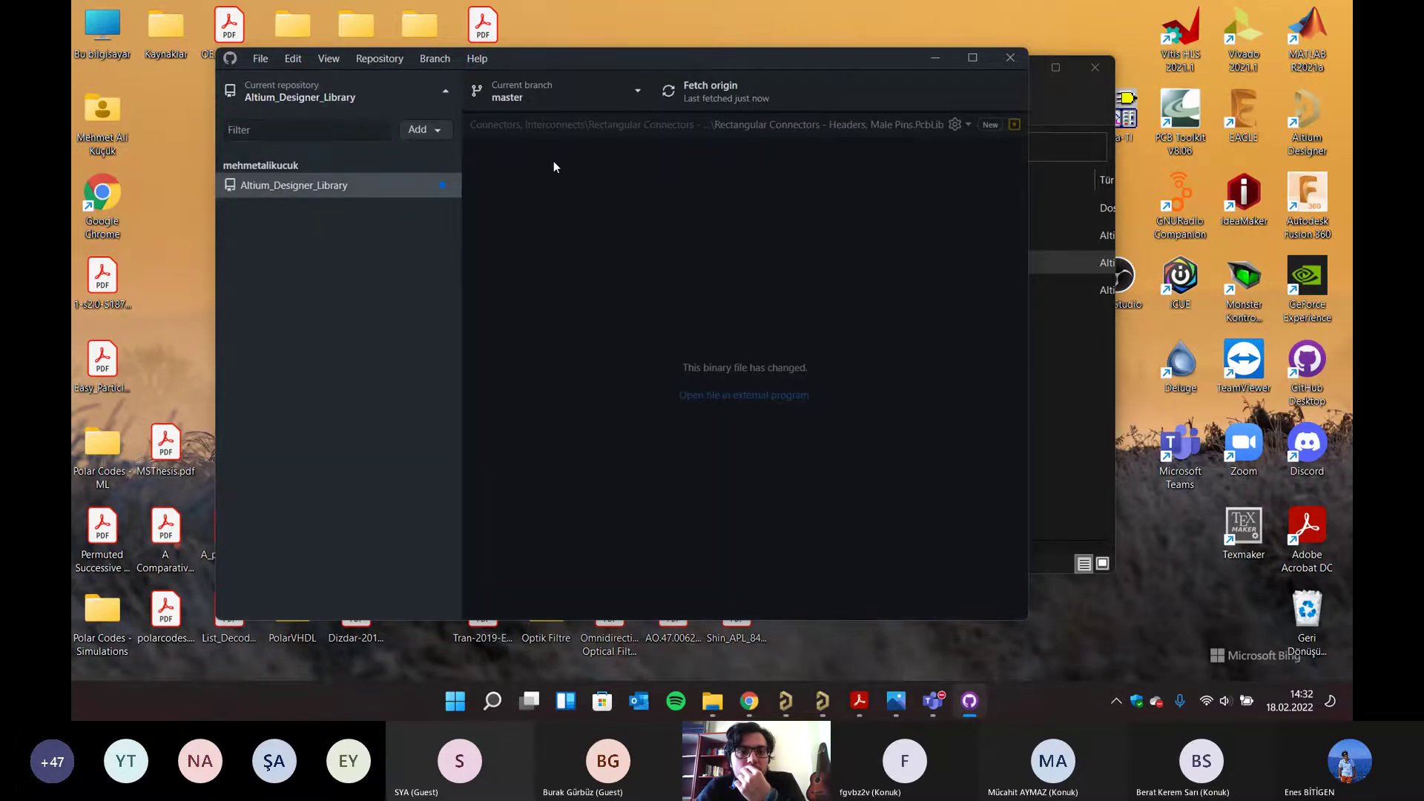
- Clone the Altium_Designer_Library repository from the copied URL to the local path D:\Deneme\Altium_Designer_Library
click(257, 64)
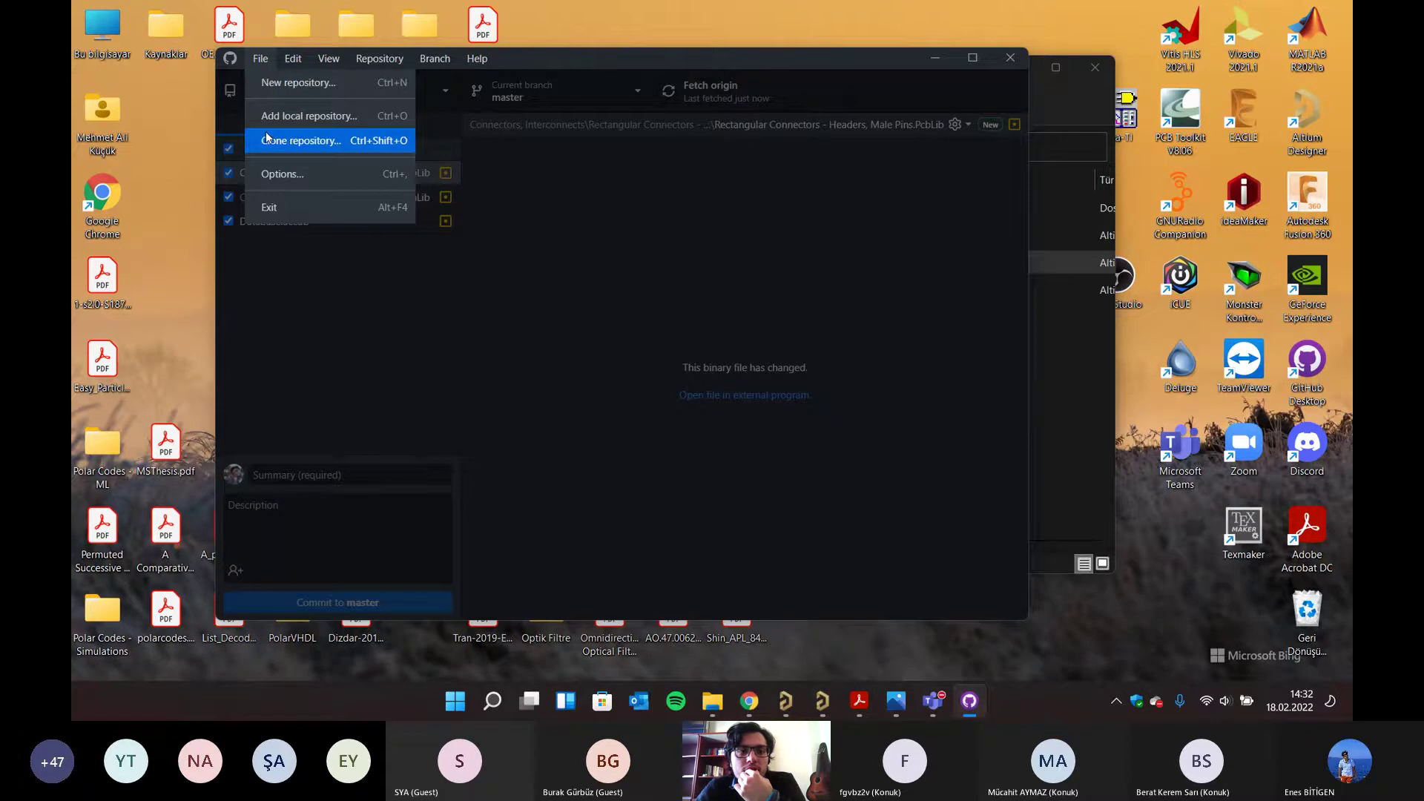
click(265, 135)
click(736, 187)
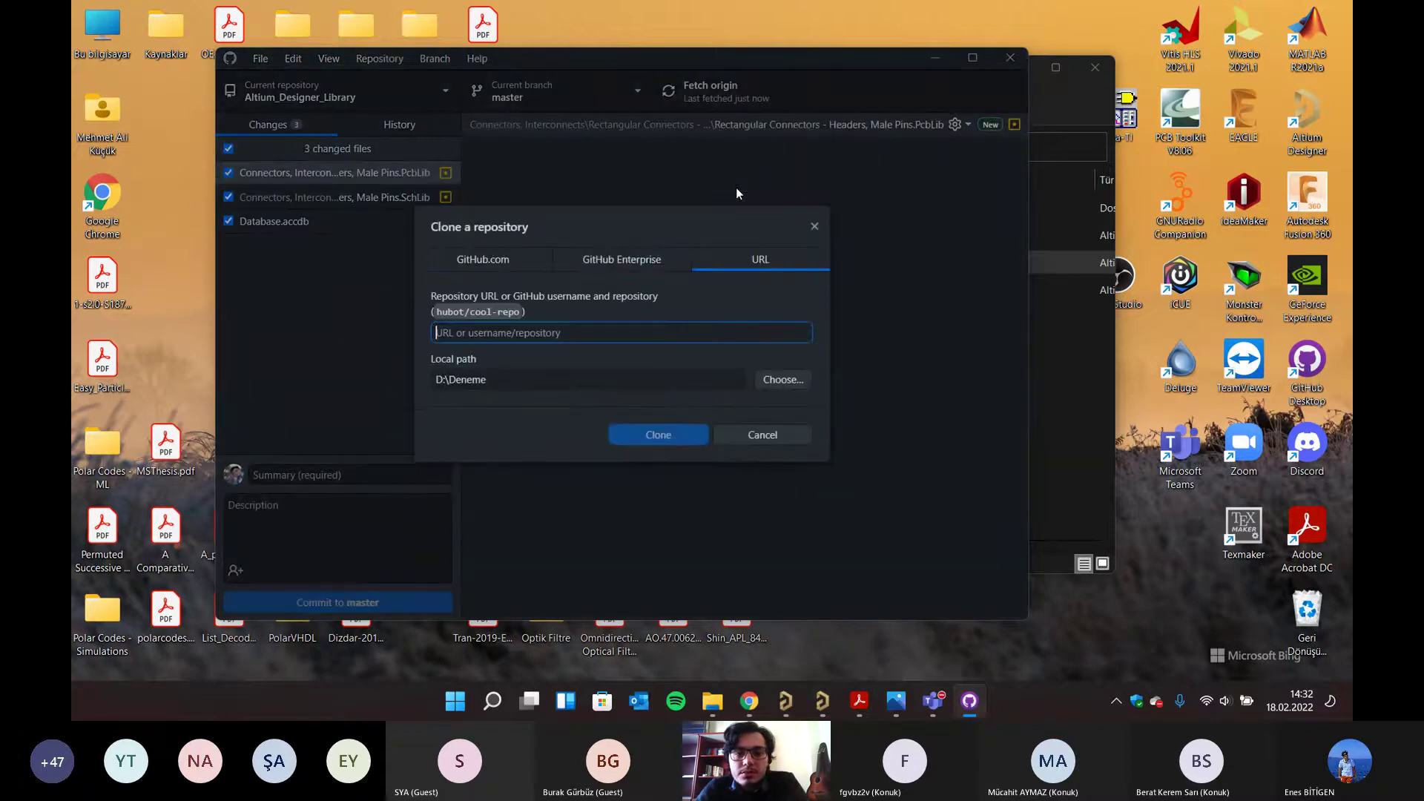
text(https://github.com/mehmetalikucuk/Altium_Designer_Library.git)
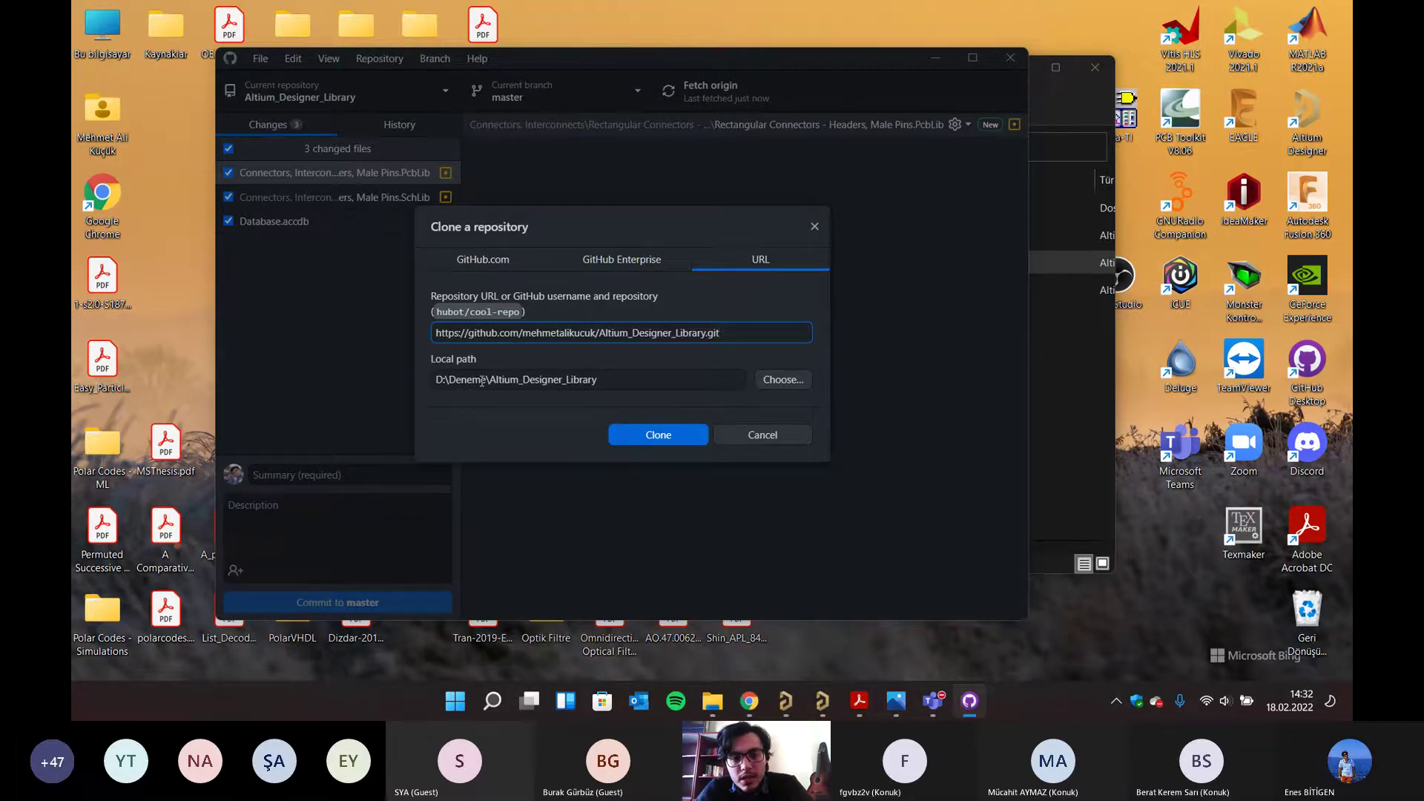
click(661, 436)
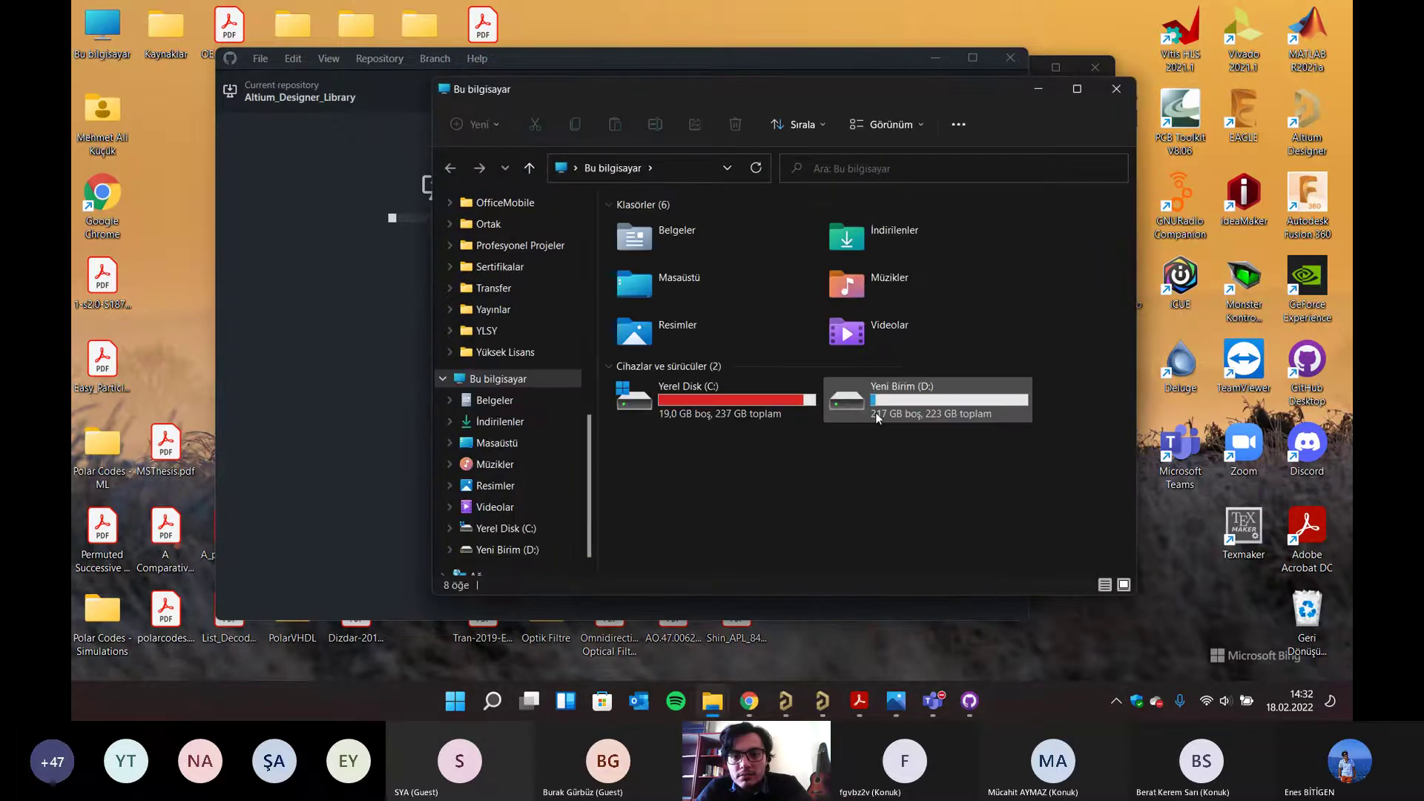
- Open the Deneme folder on drive D in File Explorer, with its window beside the GitHub Desktop window
double_click(890, 393)
mouse_move(757, 89)
mouse_down()
mouse_move(804, 117)
mouse_move(978, 134)
mouse_up()
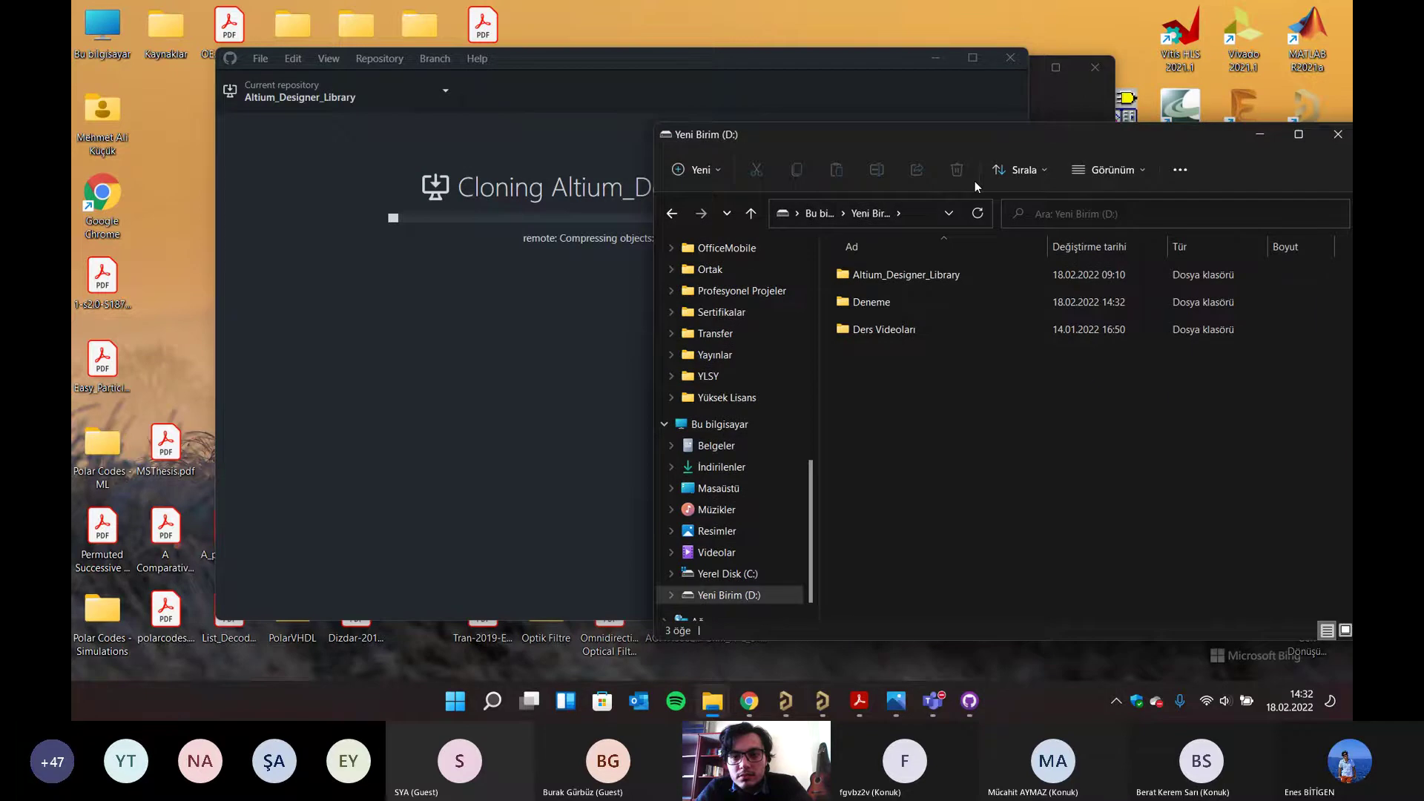
double_click(888, 304)
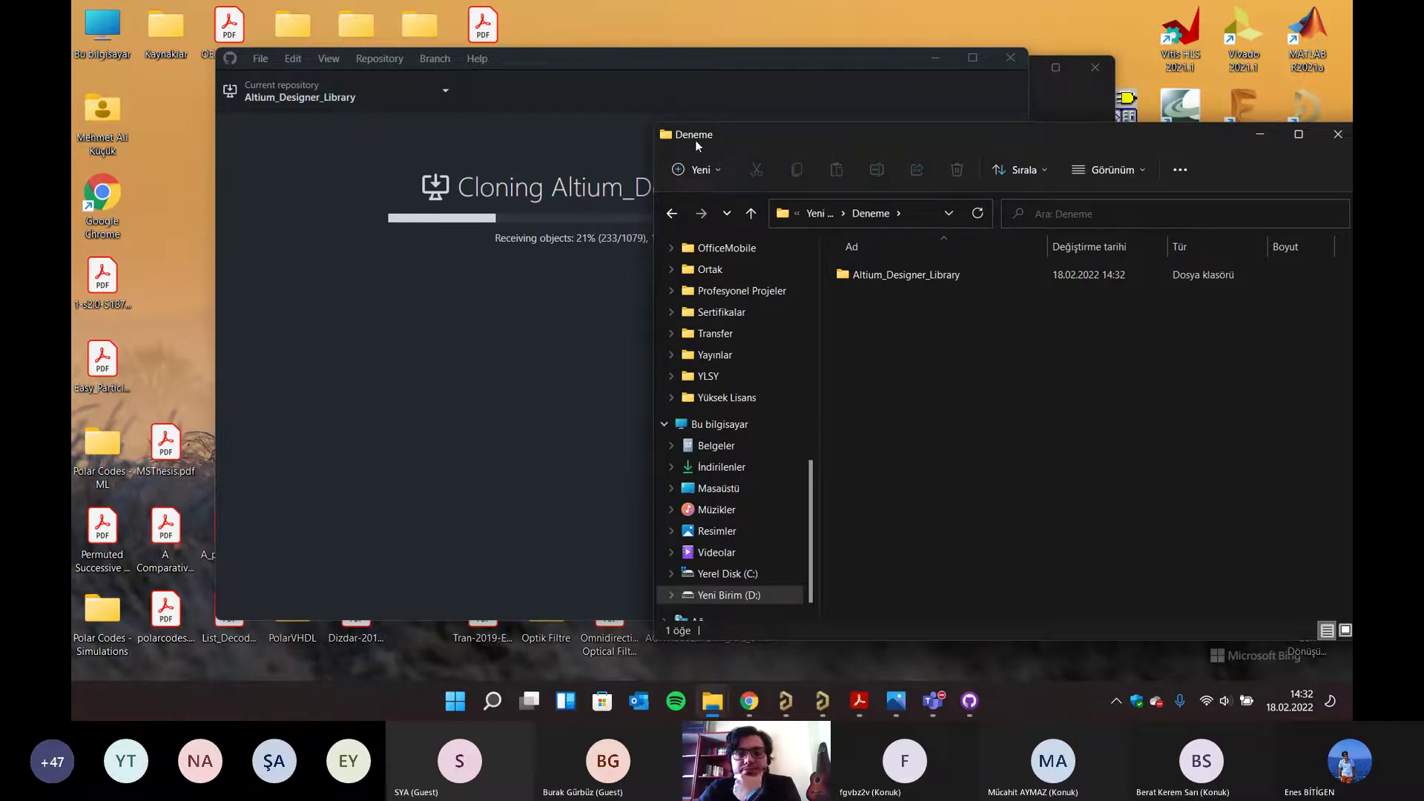
drag(610, 60, 516, 62)
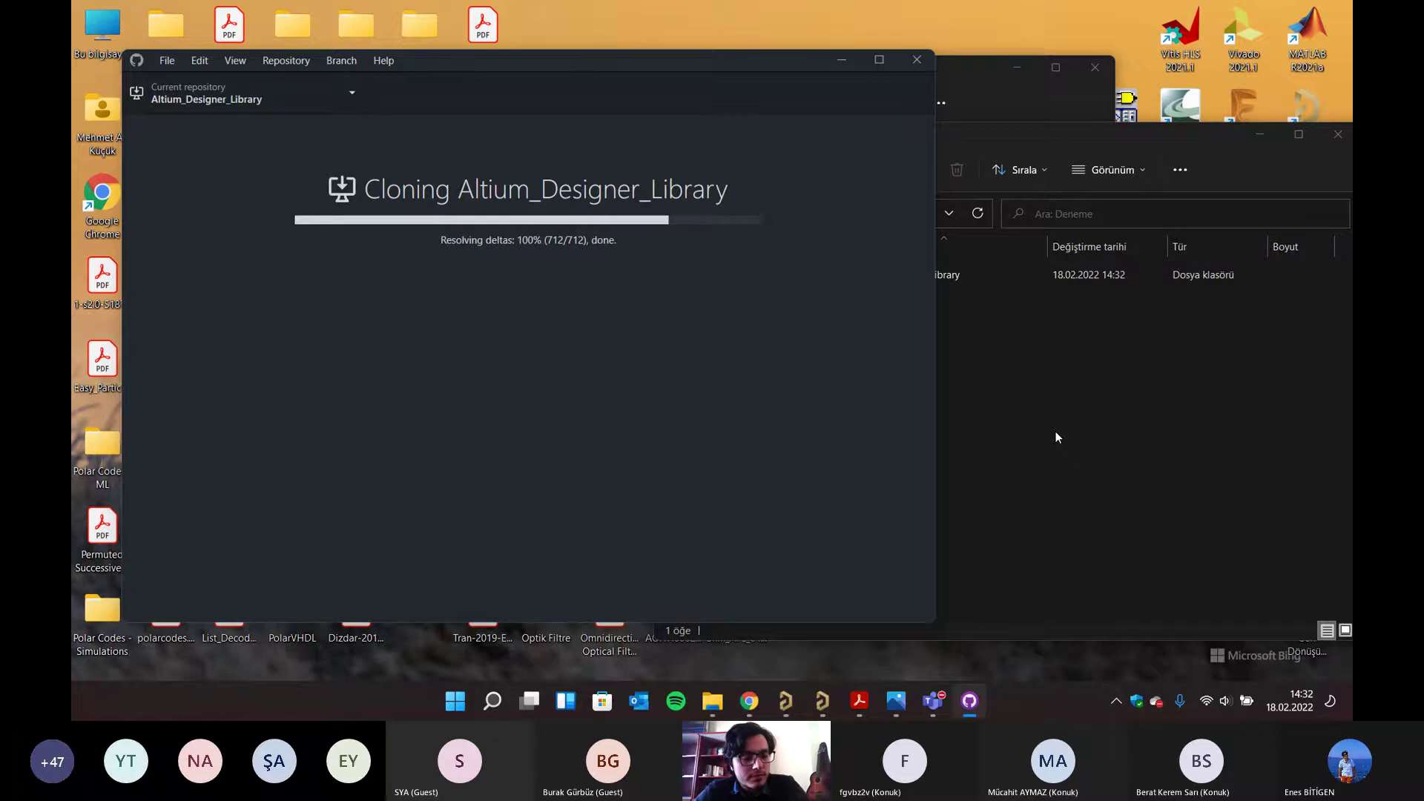
click(1060, 438)
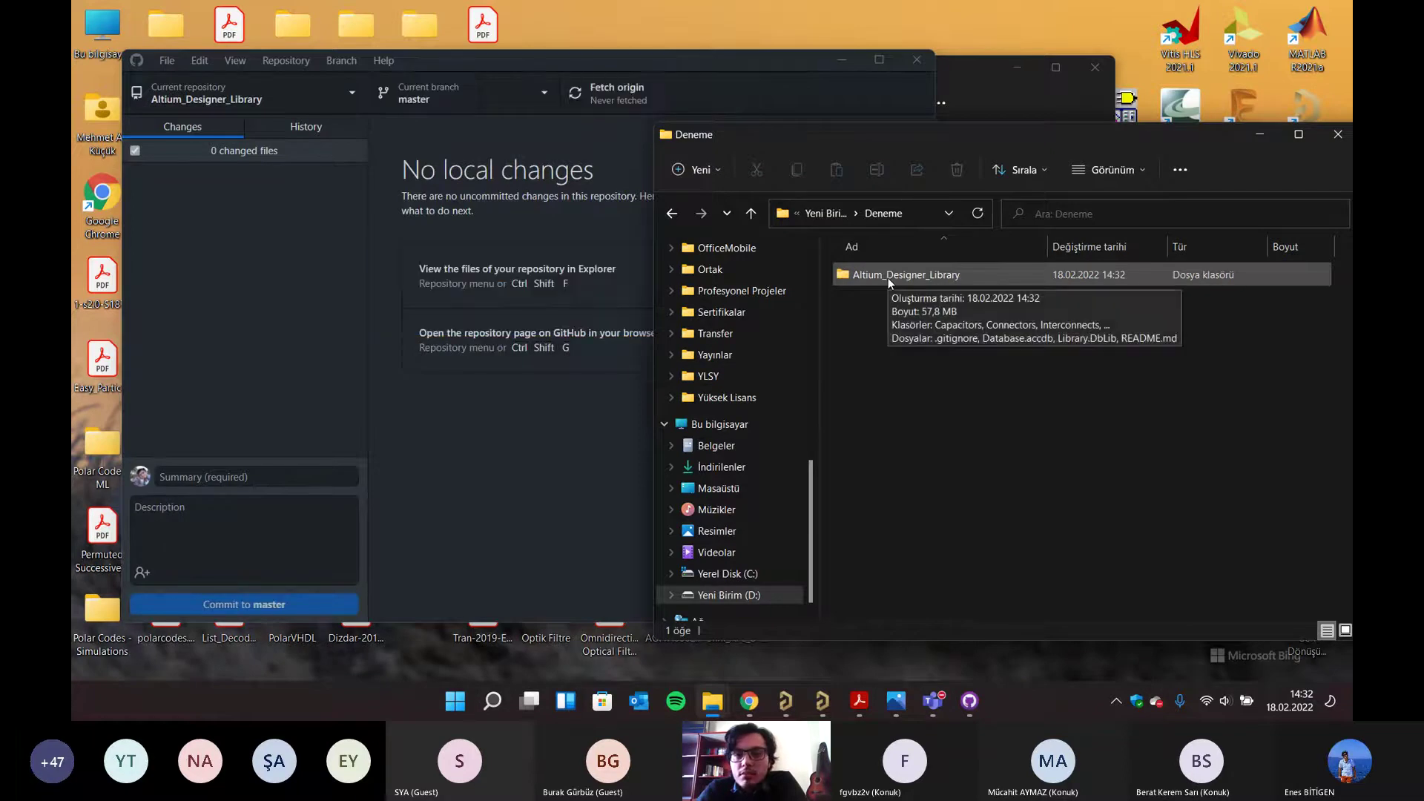
- Open the cloned Altium_Designer_Library folder inside Deneme and look over its component folders and library files
click(888, 278)
double_click(888, 278)
scroll(983, 440, down, 3)
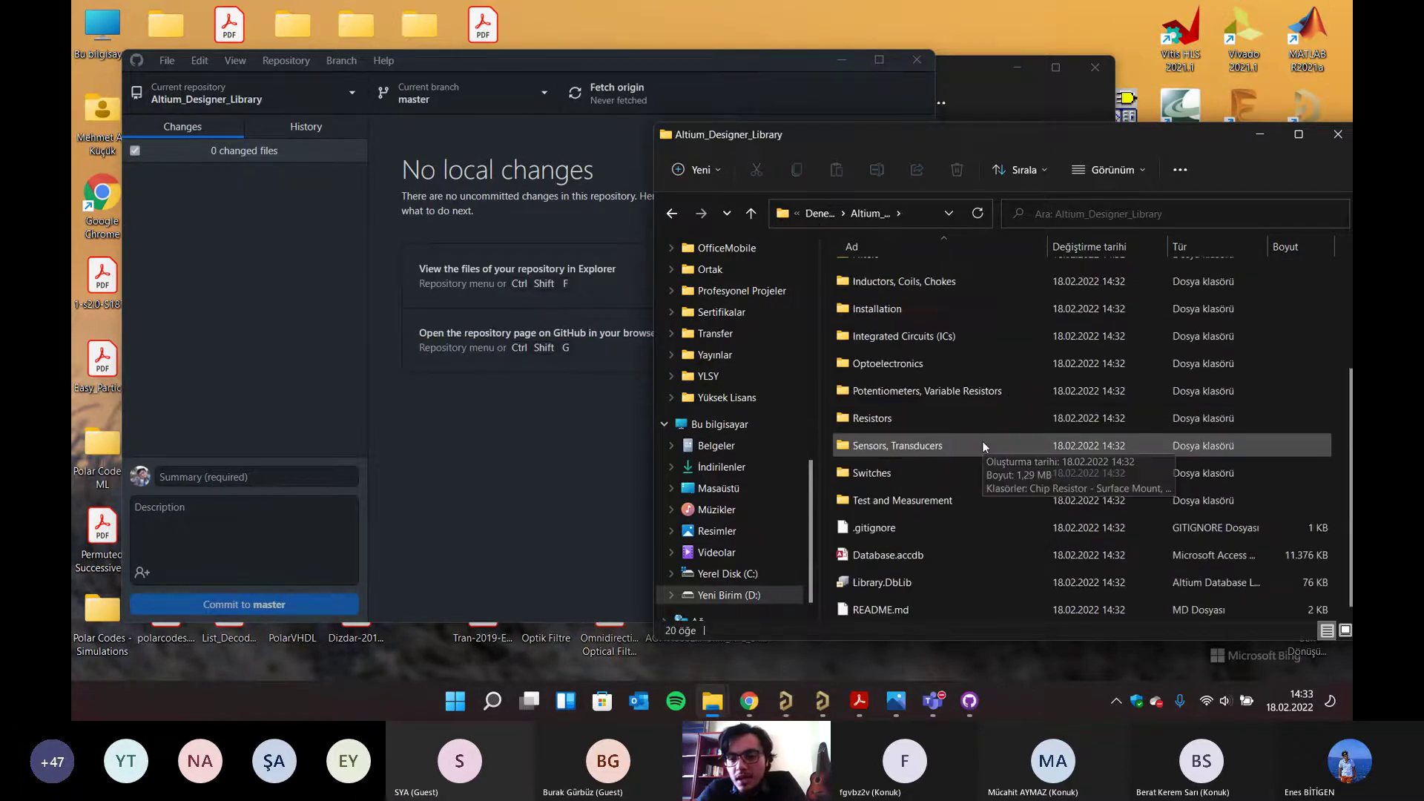
drag(953, 134, 761, 92)
scroll(643, 247, up, 3)
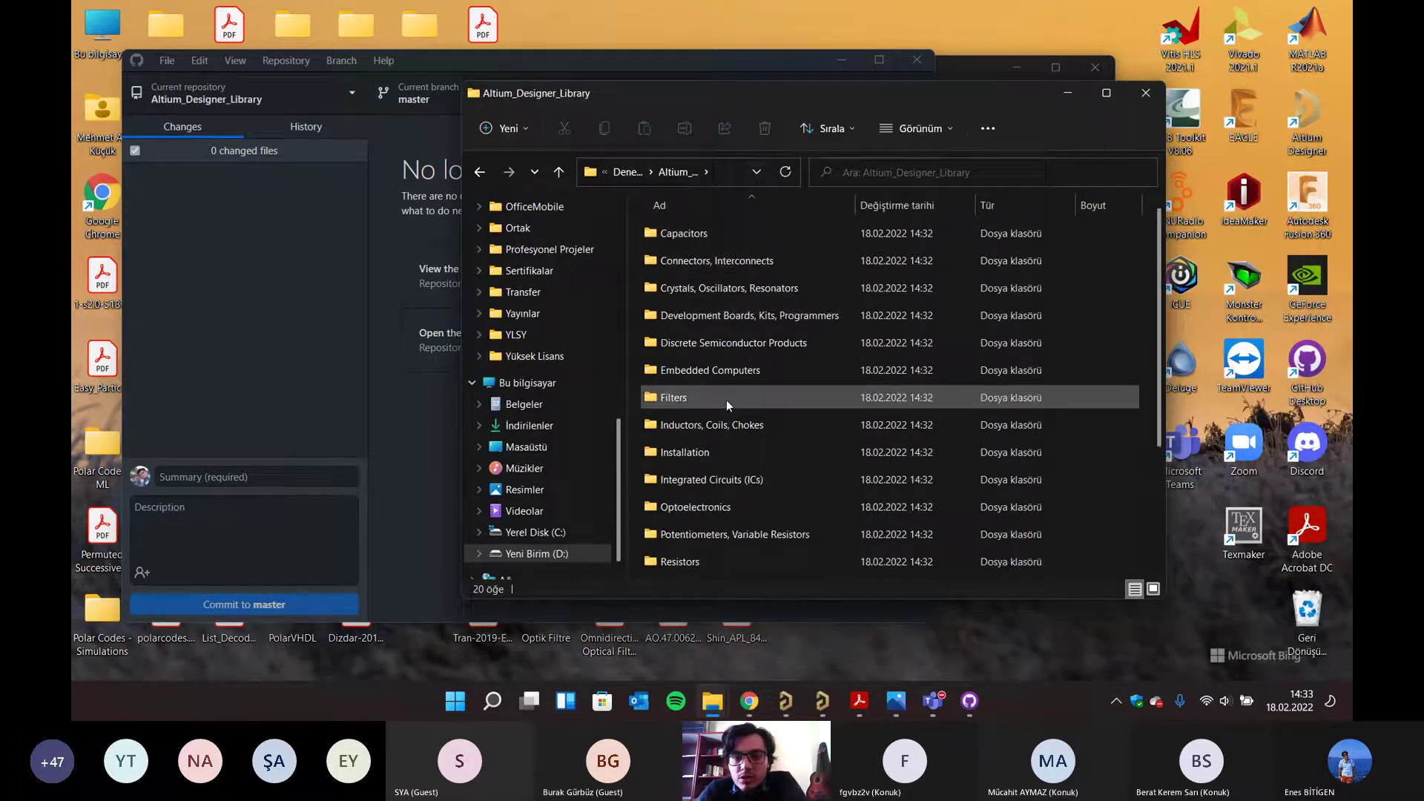
- Look into the Connectors, Interconnects and Resistors folders of the cloned library, returning to its root folder
double_click(681, 263)
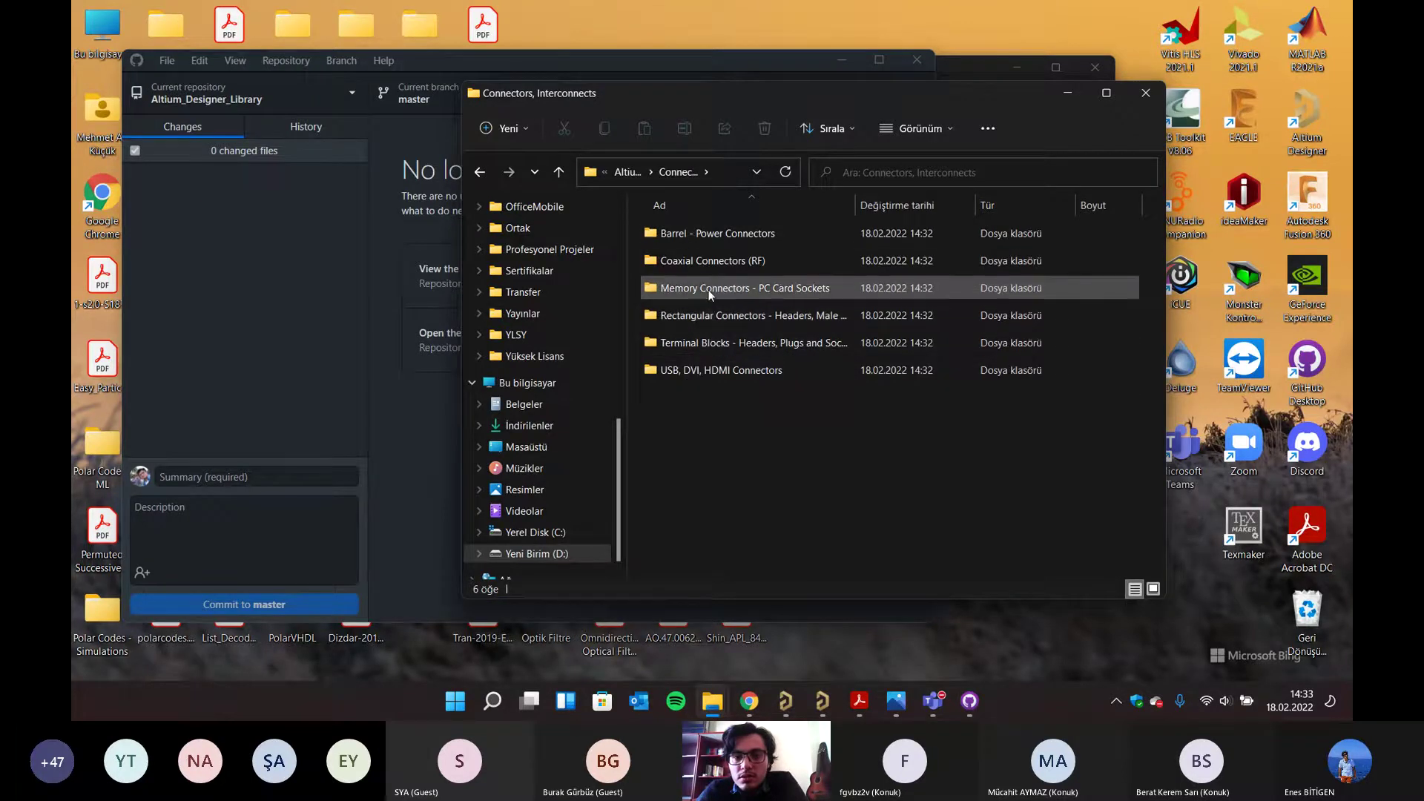
click(557, 178)
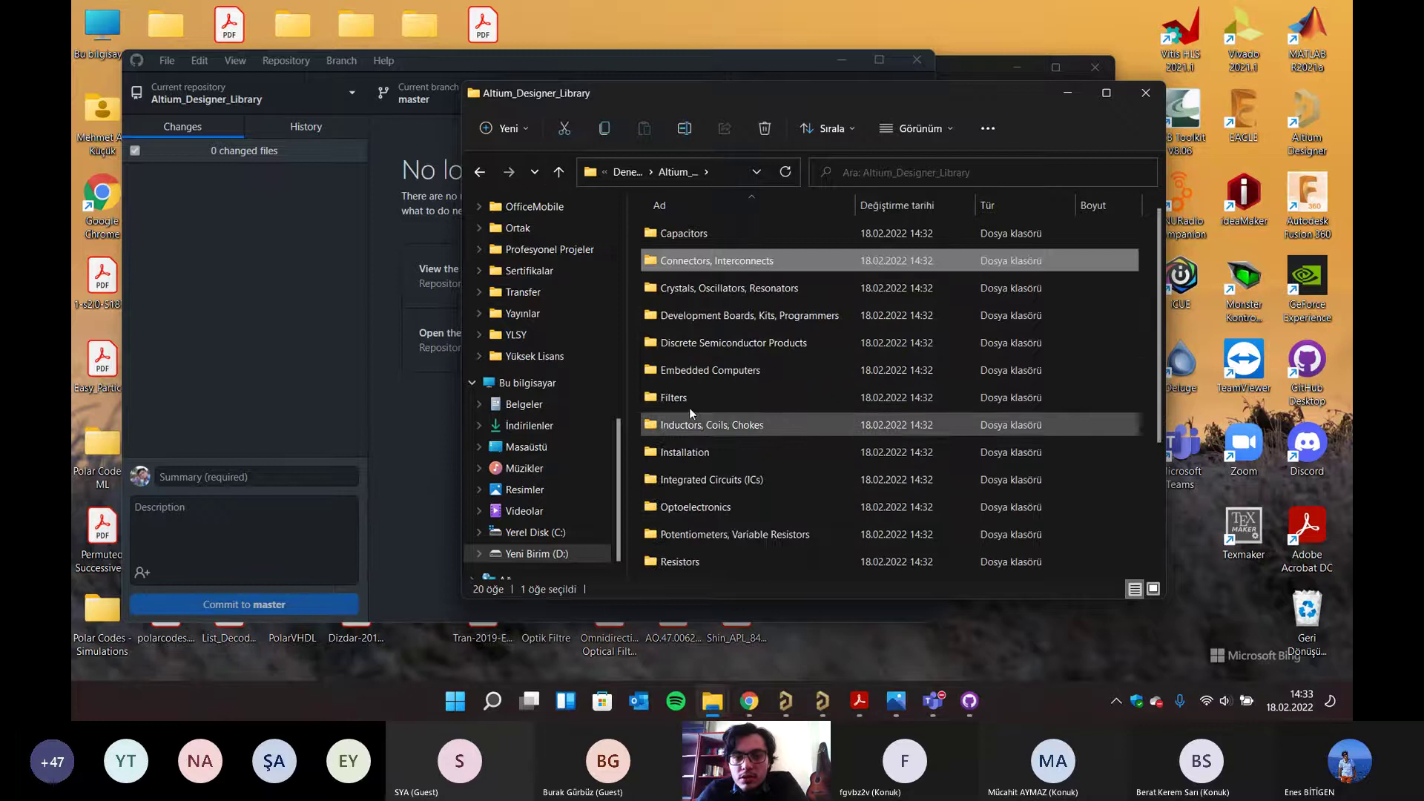
scroll(668, 321, down, 3)
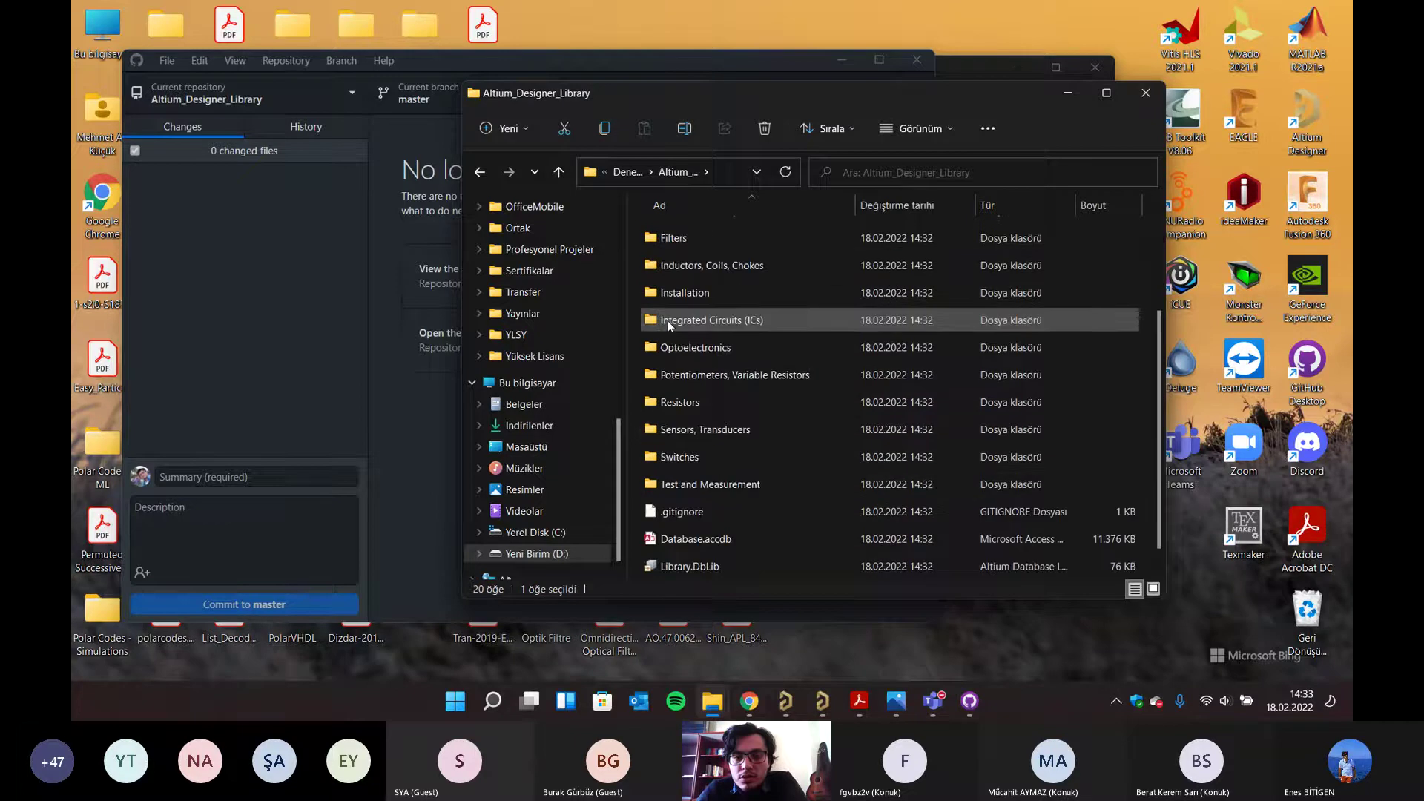
double_click(675, 403)
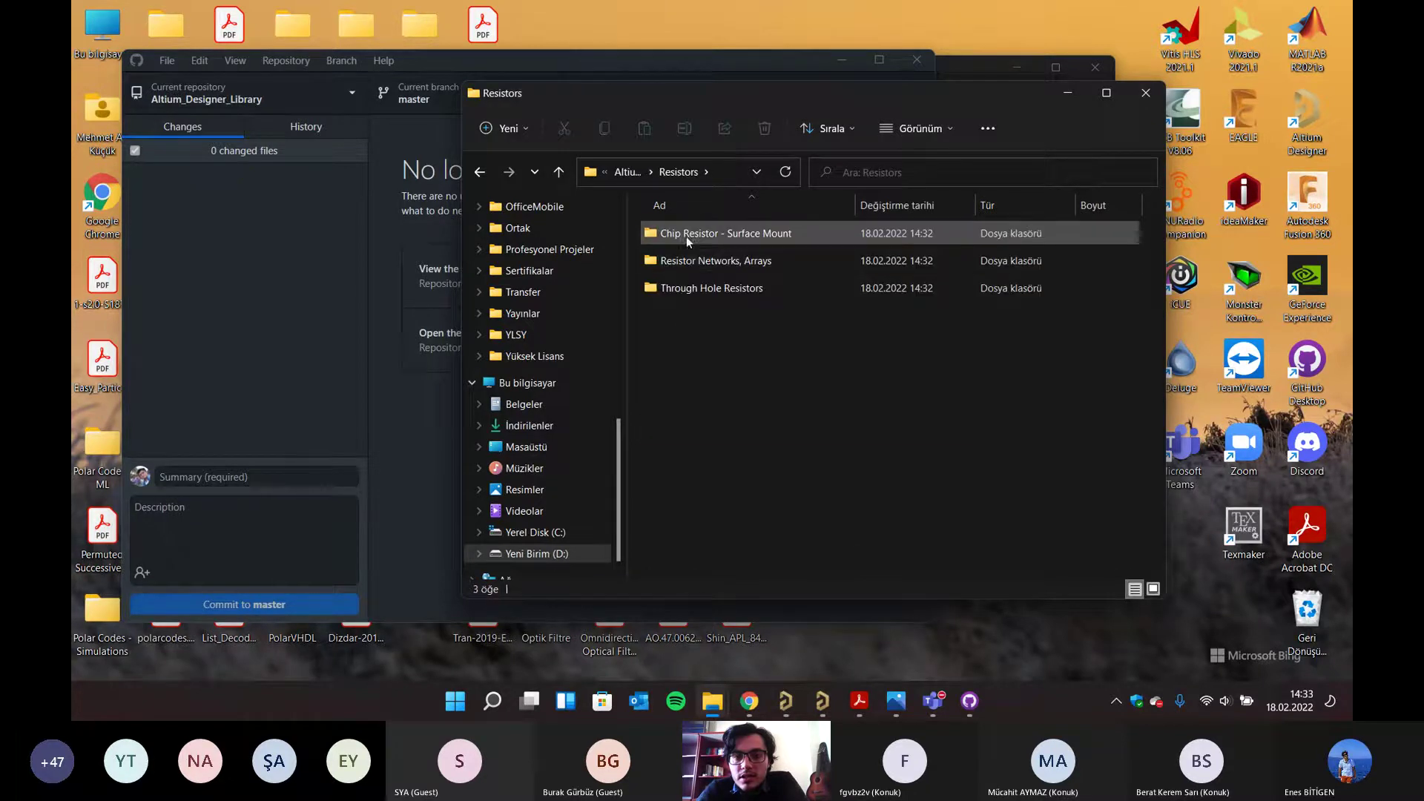
click(559, 173)
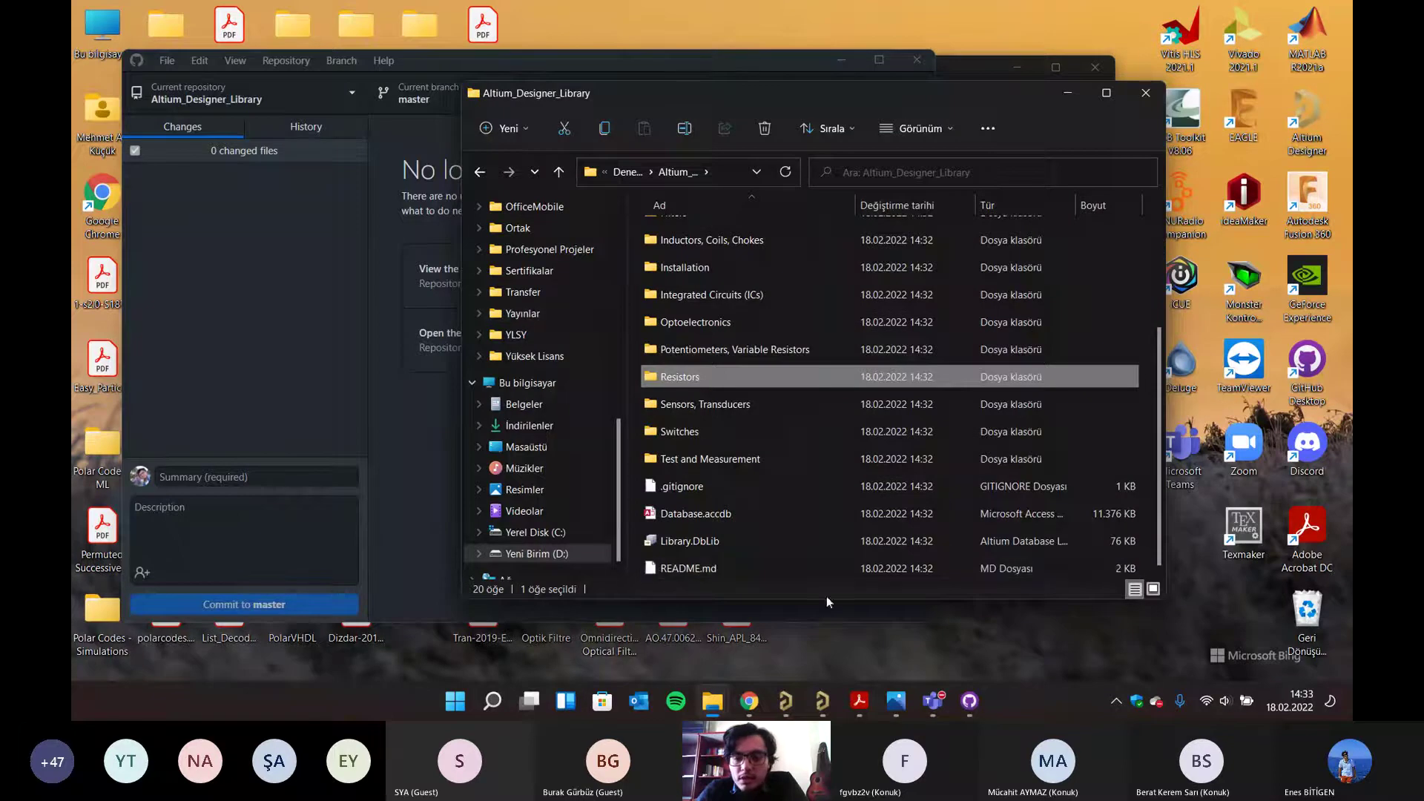
- Switch to Altium Designer and remove STM32L476RCT6.IntLib from the installed file-based libraries
click(816, 710)
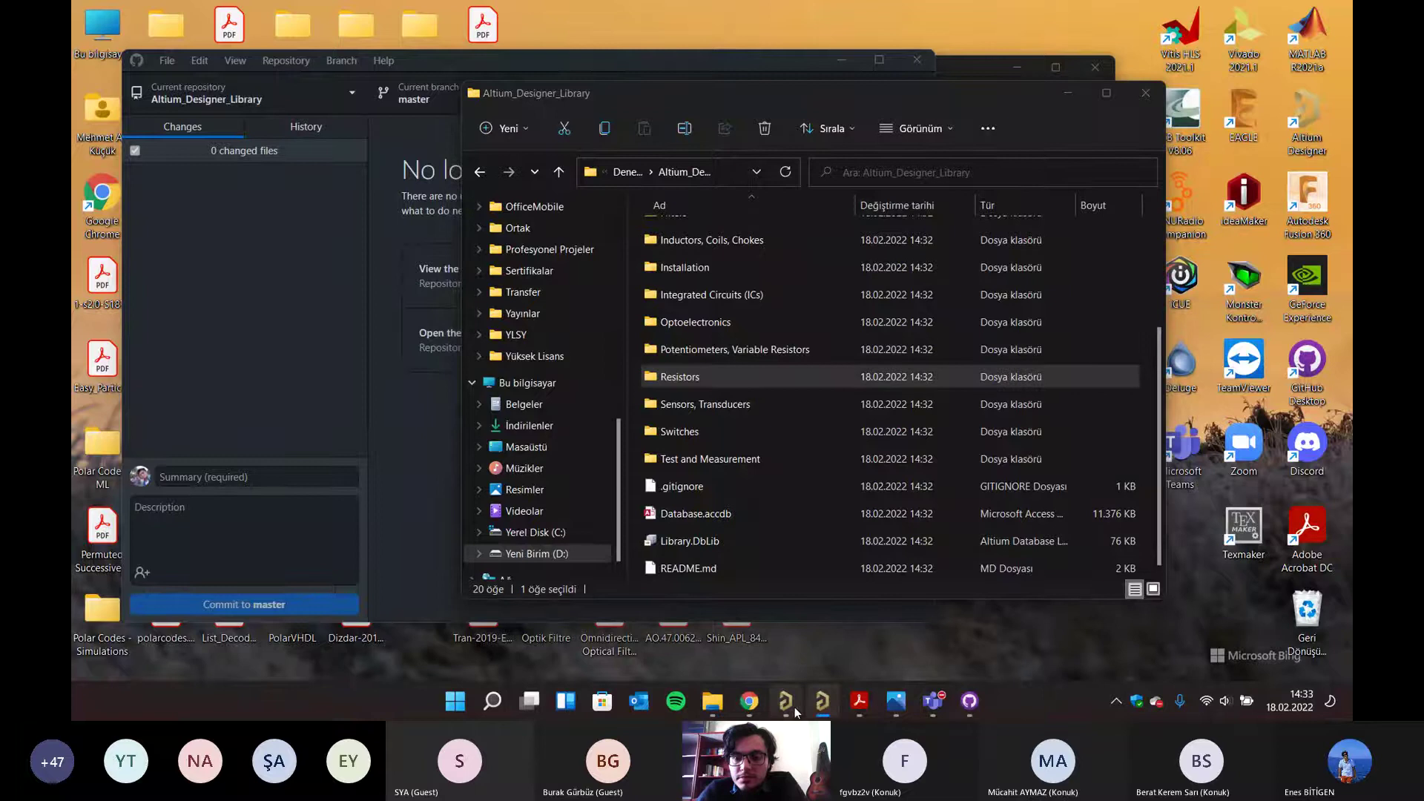
click(795, 706)
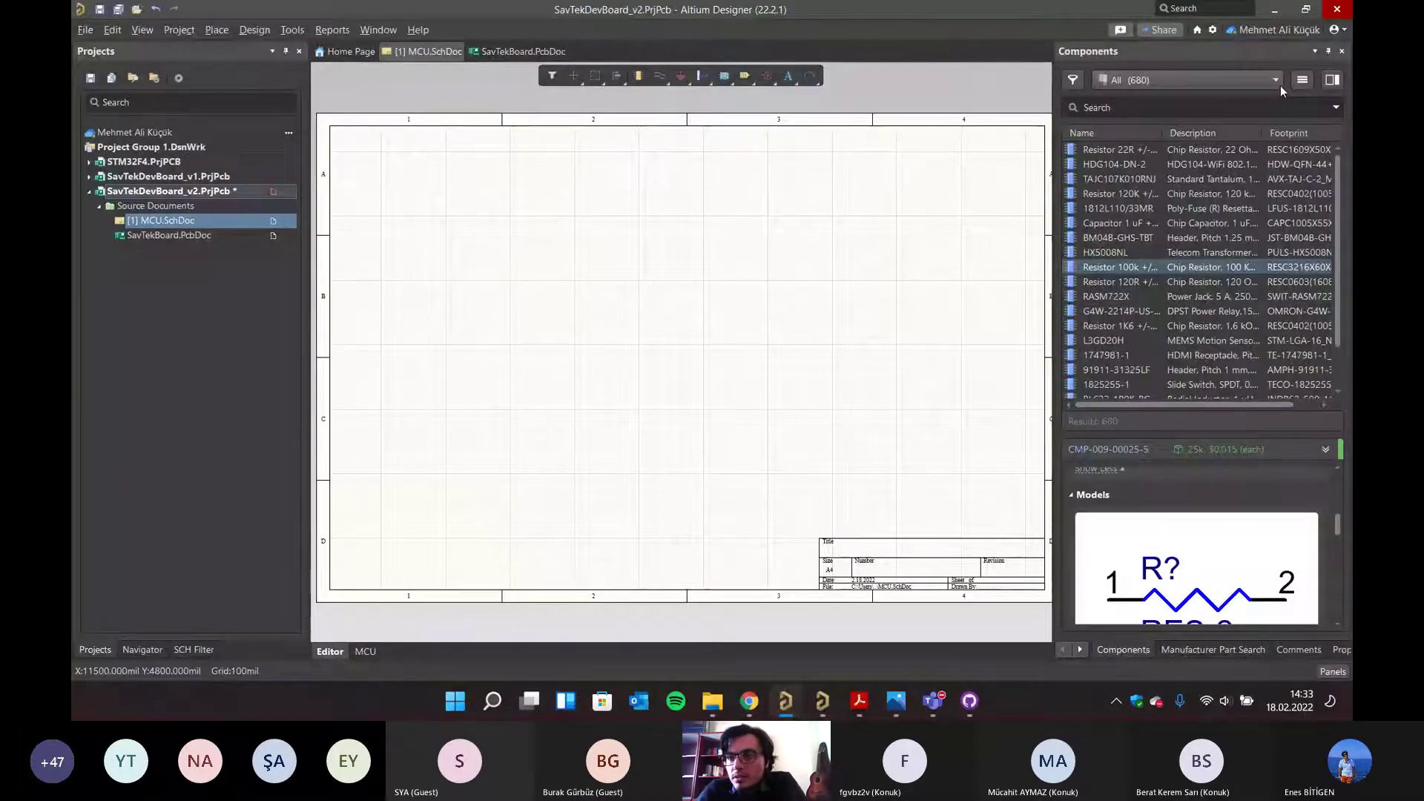
click(1303, 79)
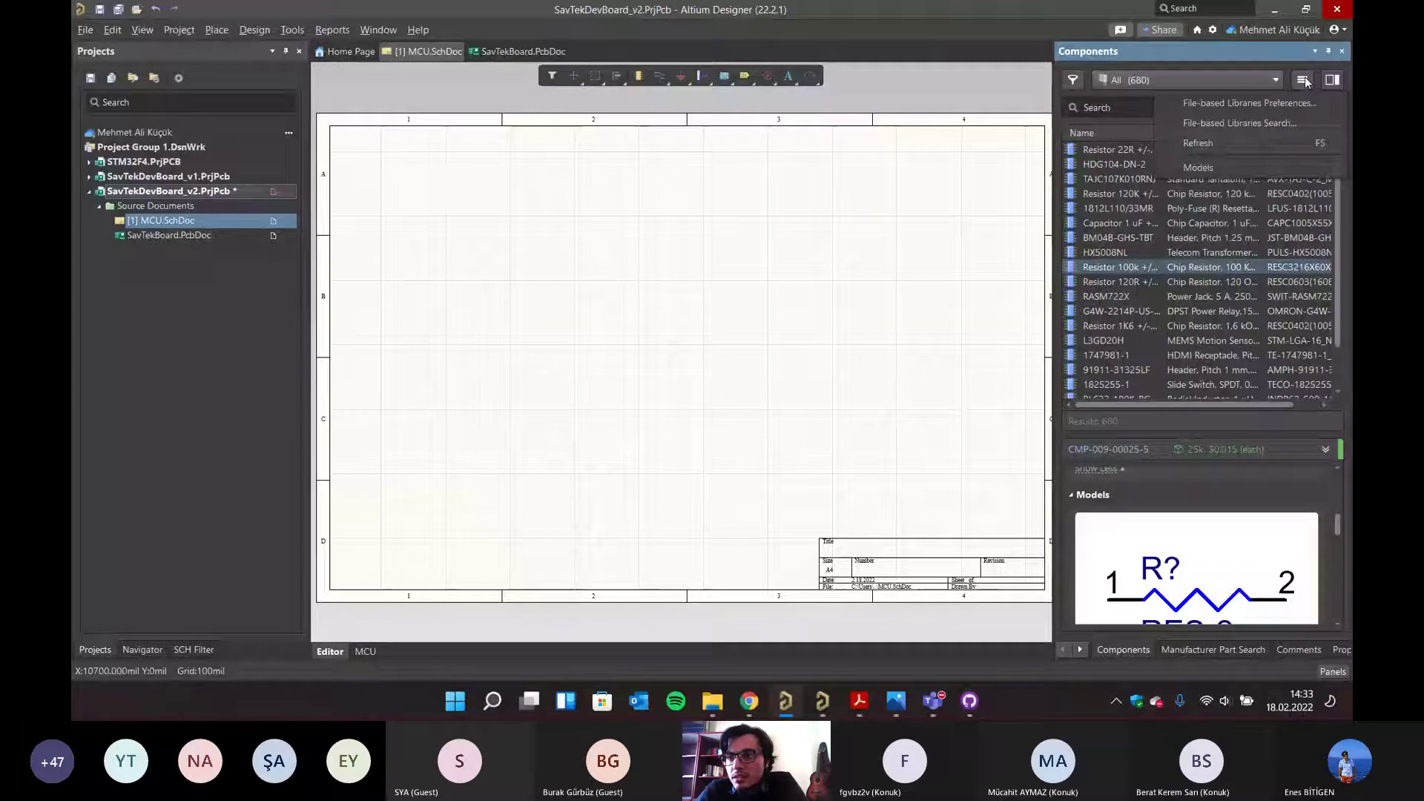
click(1238, 105)
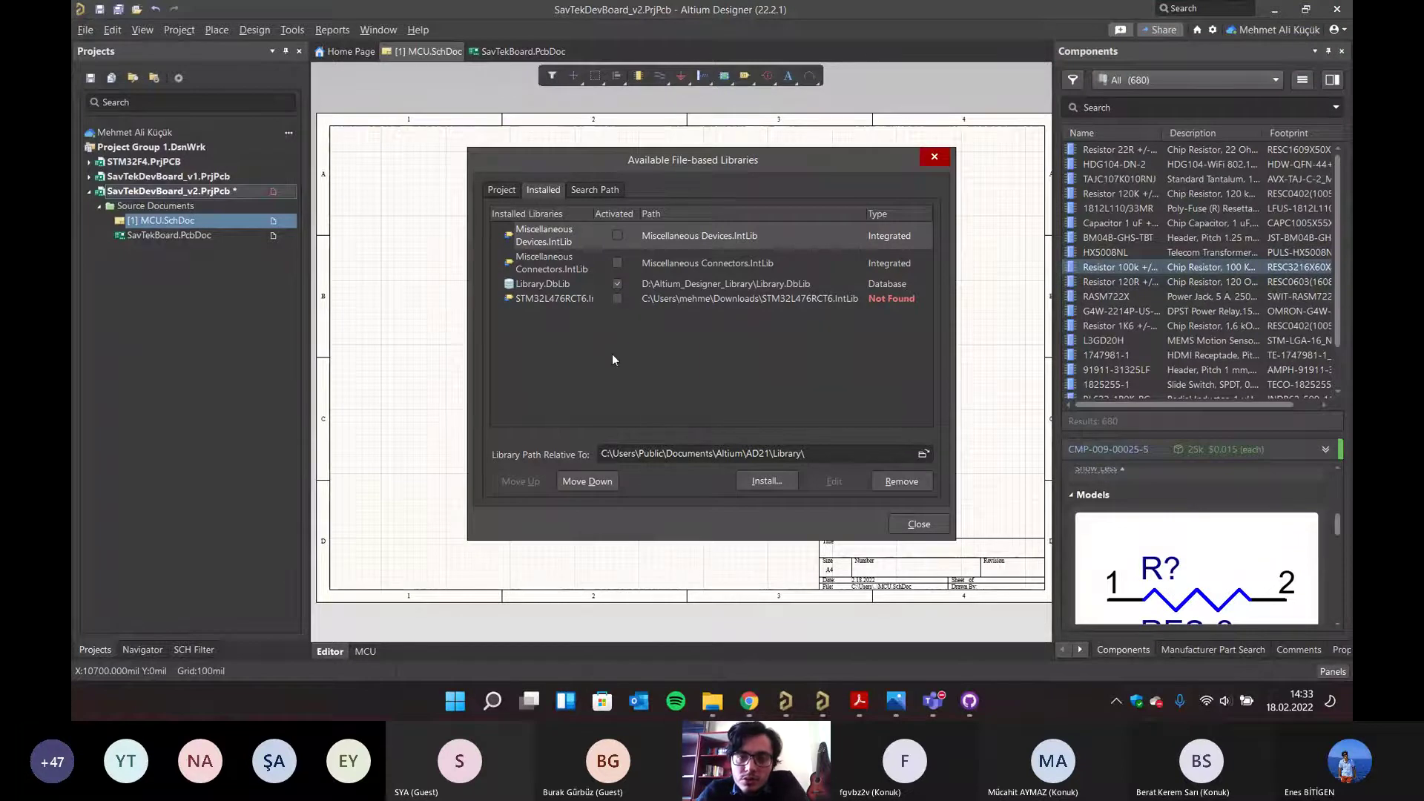
click(569, 298)
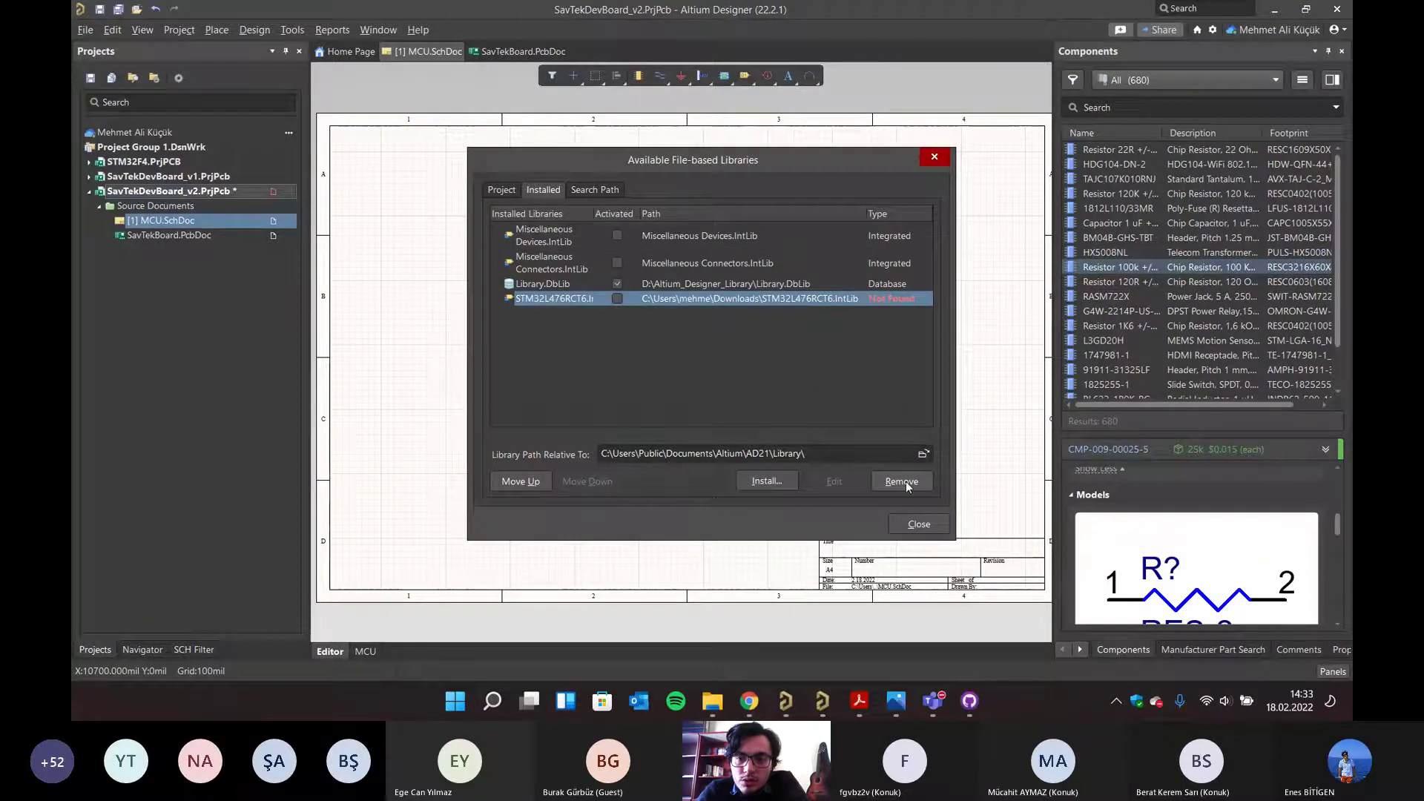
click(901, 481)
- Deactivate the installed Library.DbLib and check which component sources are available
click(535, 287)
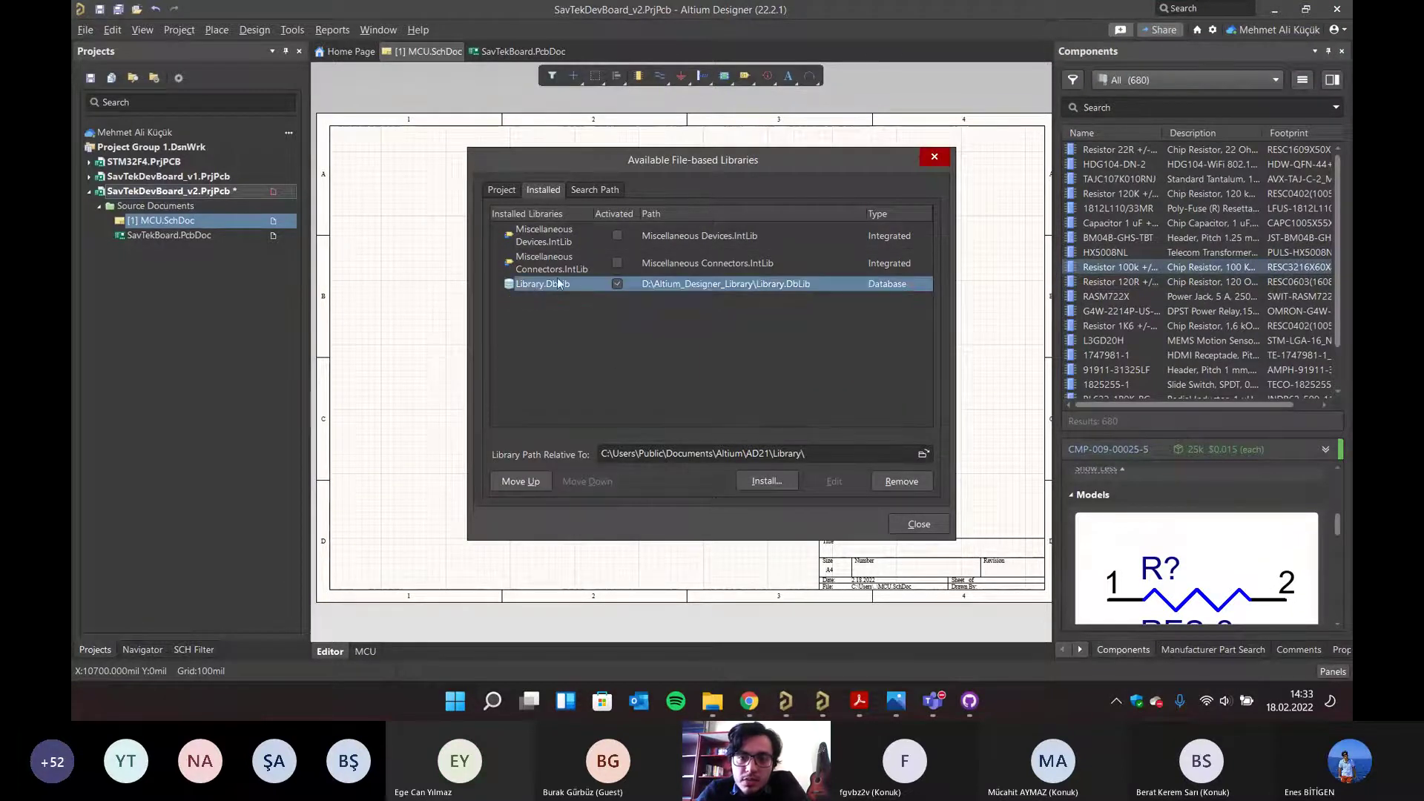
click(617, 284)
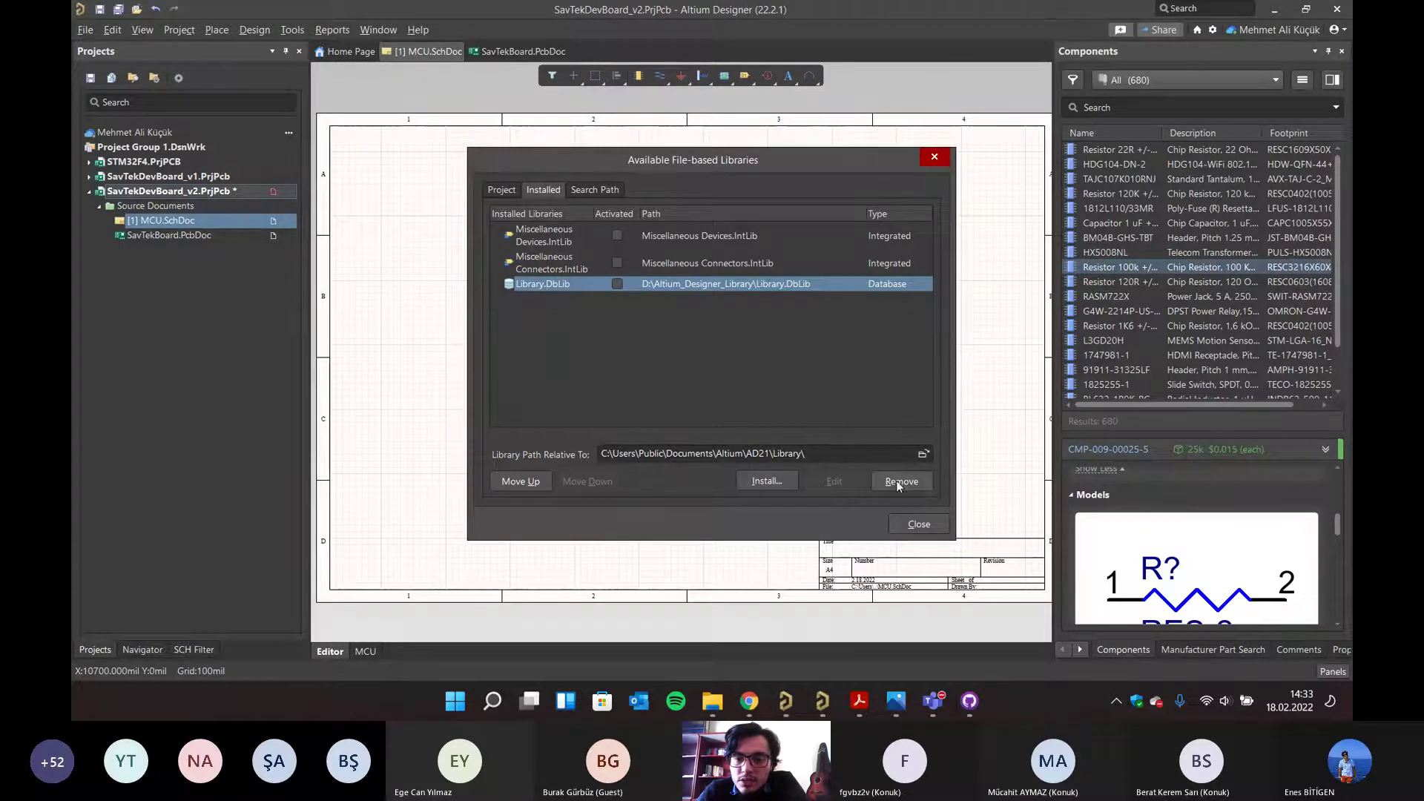
click(912, 524)
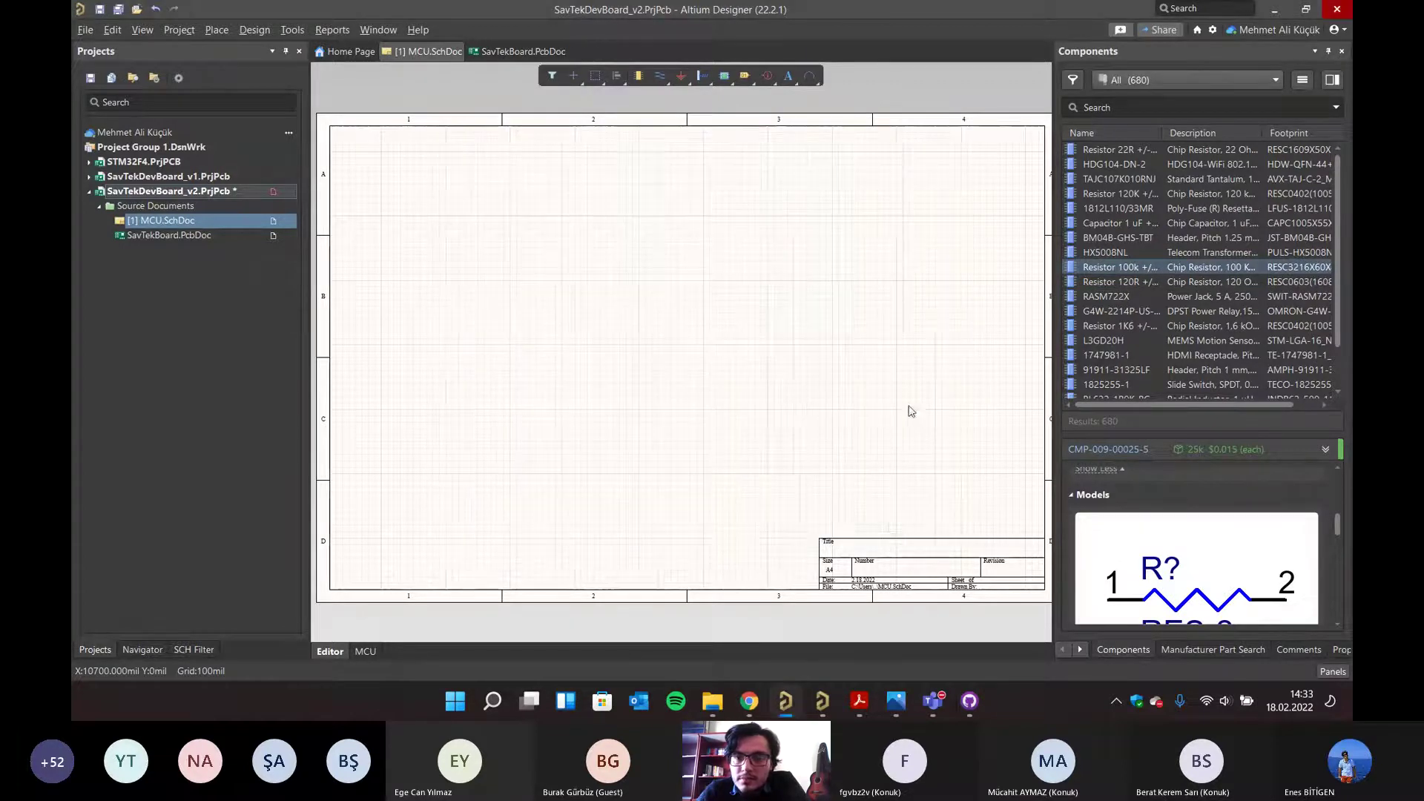
click(1261, 80)
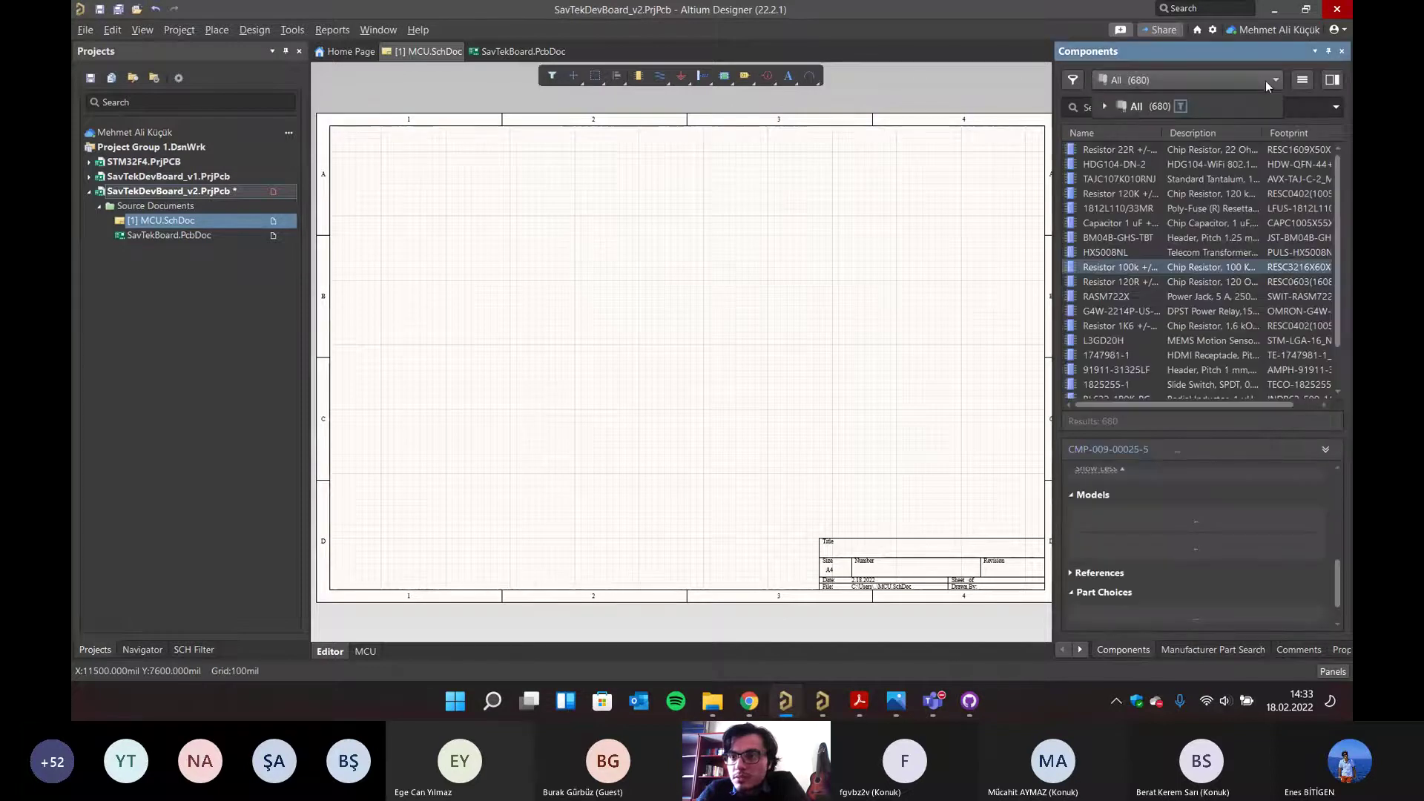
click(1118, 108)
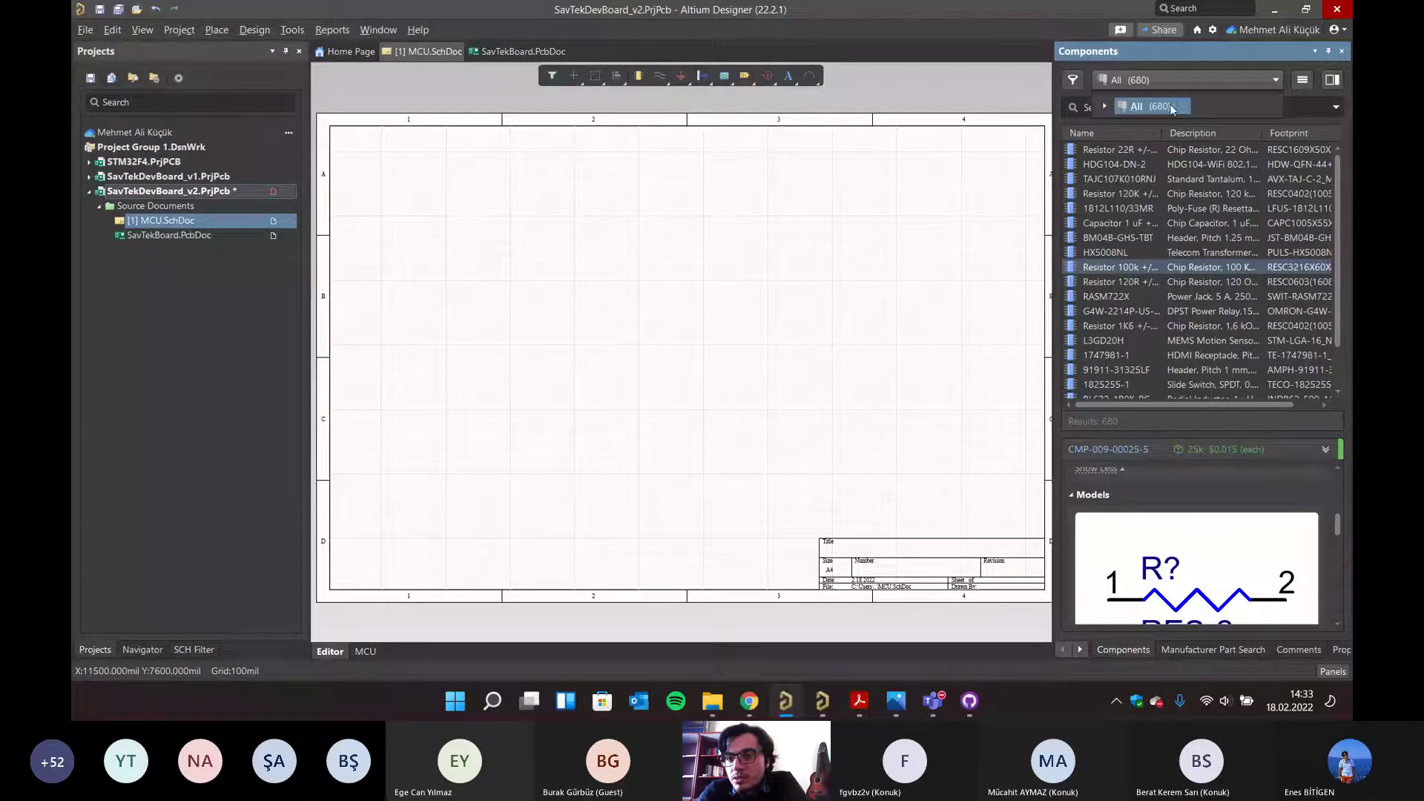
- Install Library.DbLib from D:\Deneme\Altium_Designer_Library as a file-based library
click(1297, 83)
click(1306, 80)
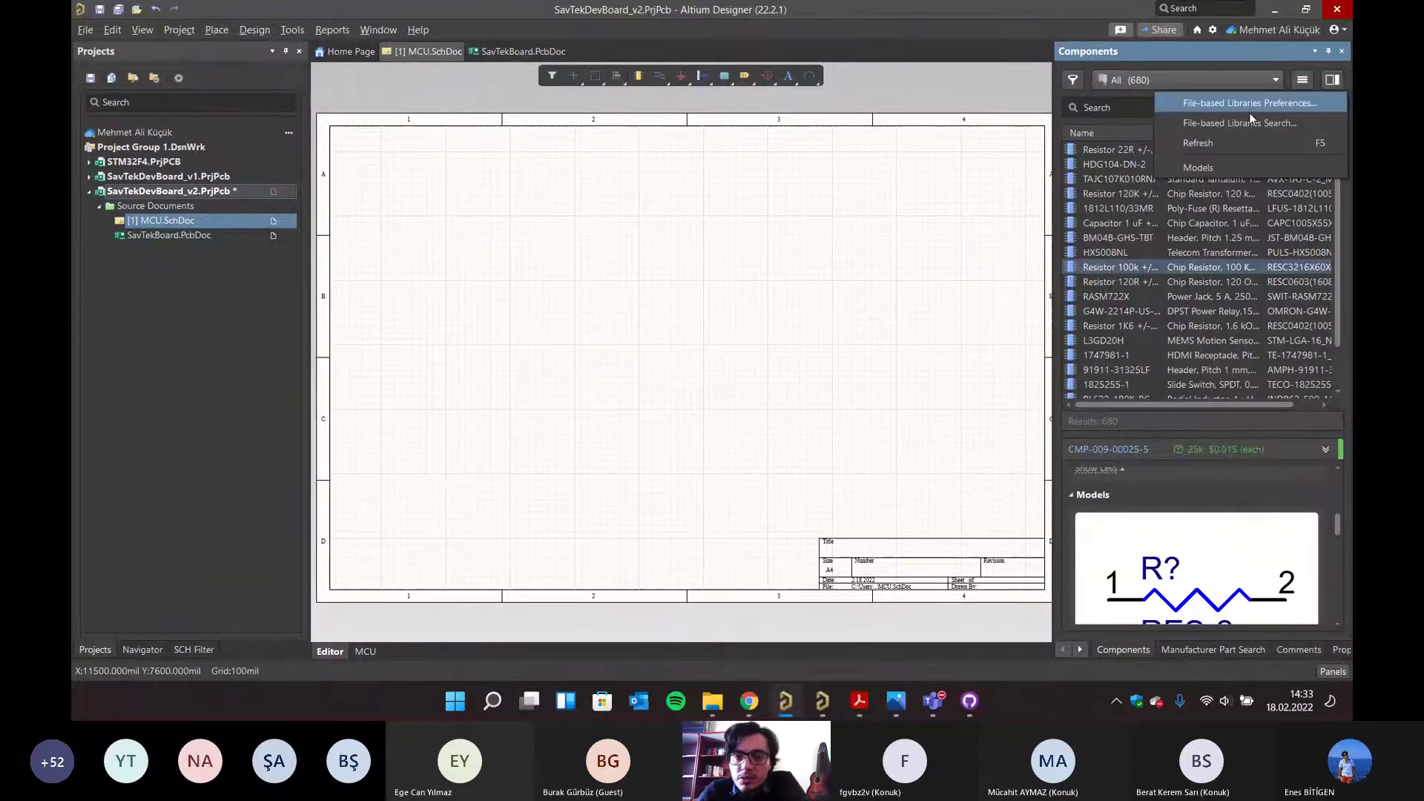
click(1249, 109)
click(767, 482)
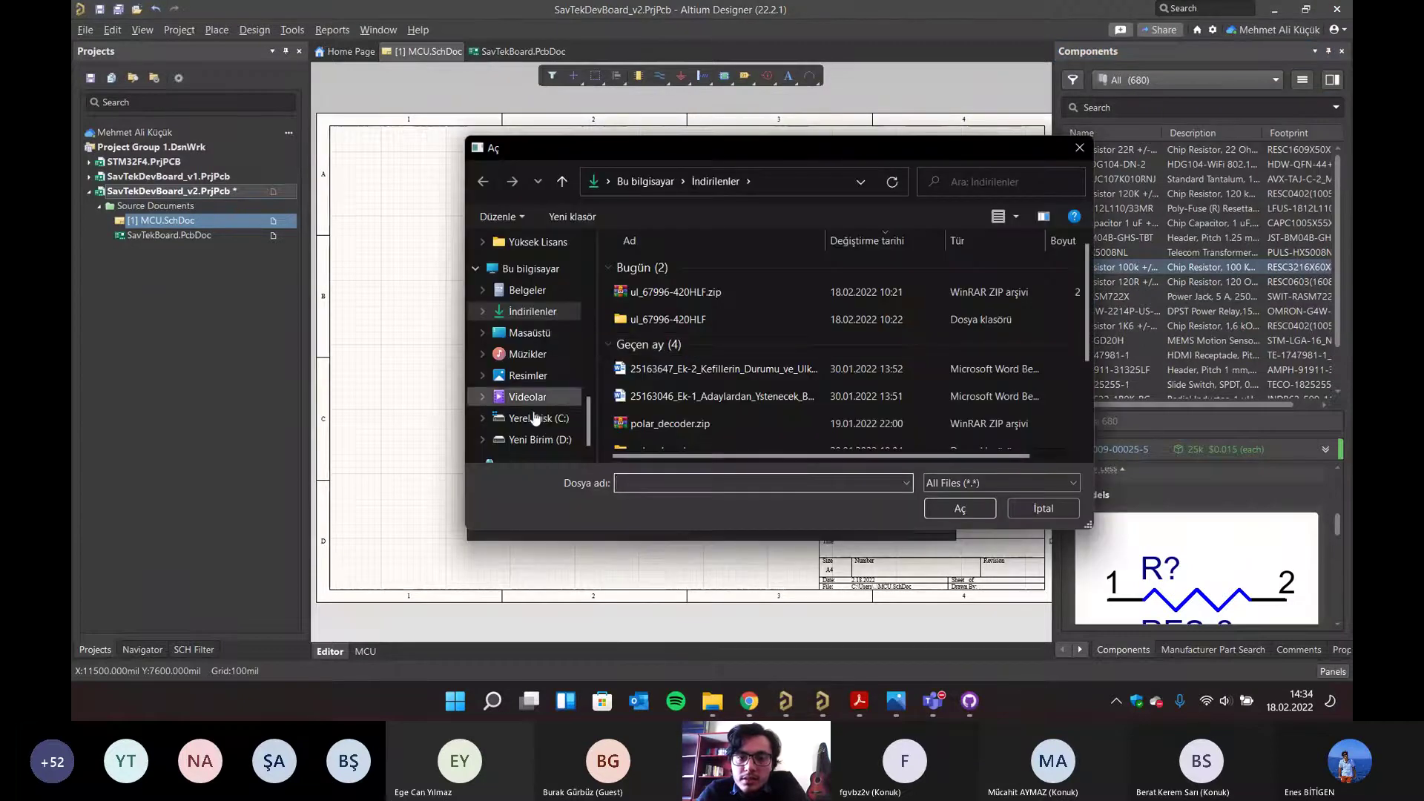
click(539, 439)
double_click(661, 273)
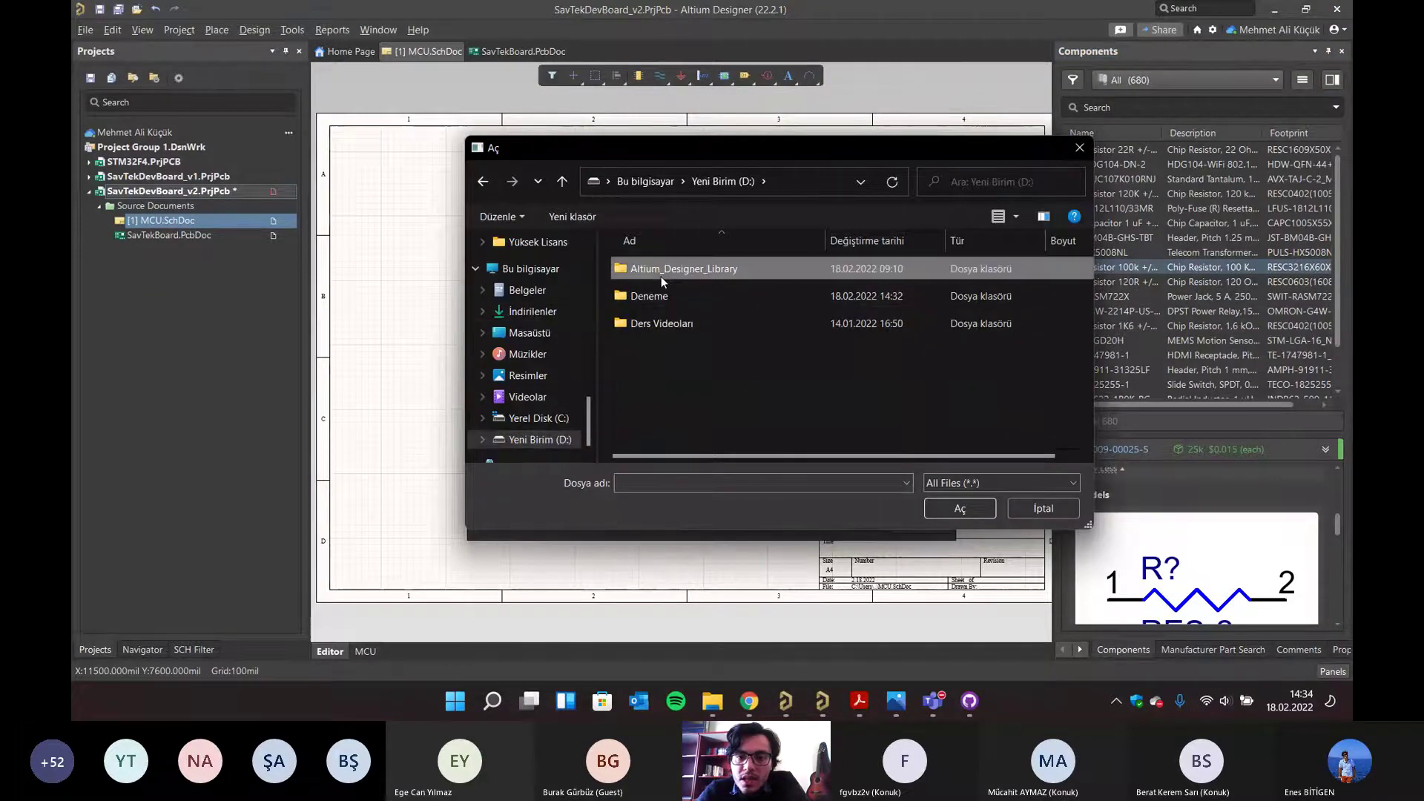
click(647, 182)
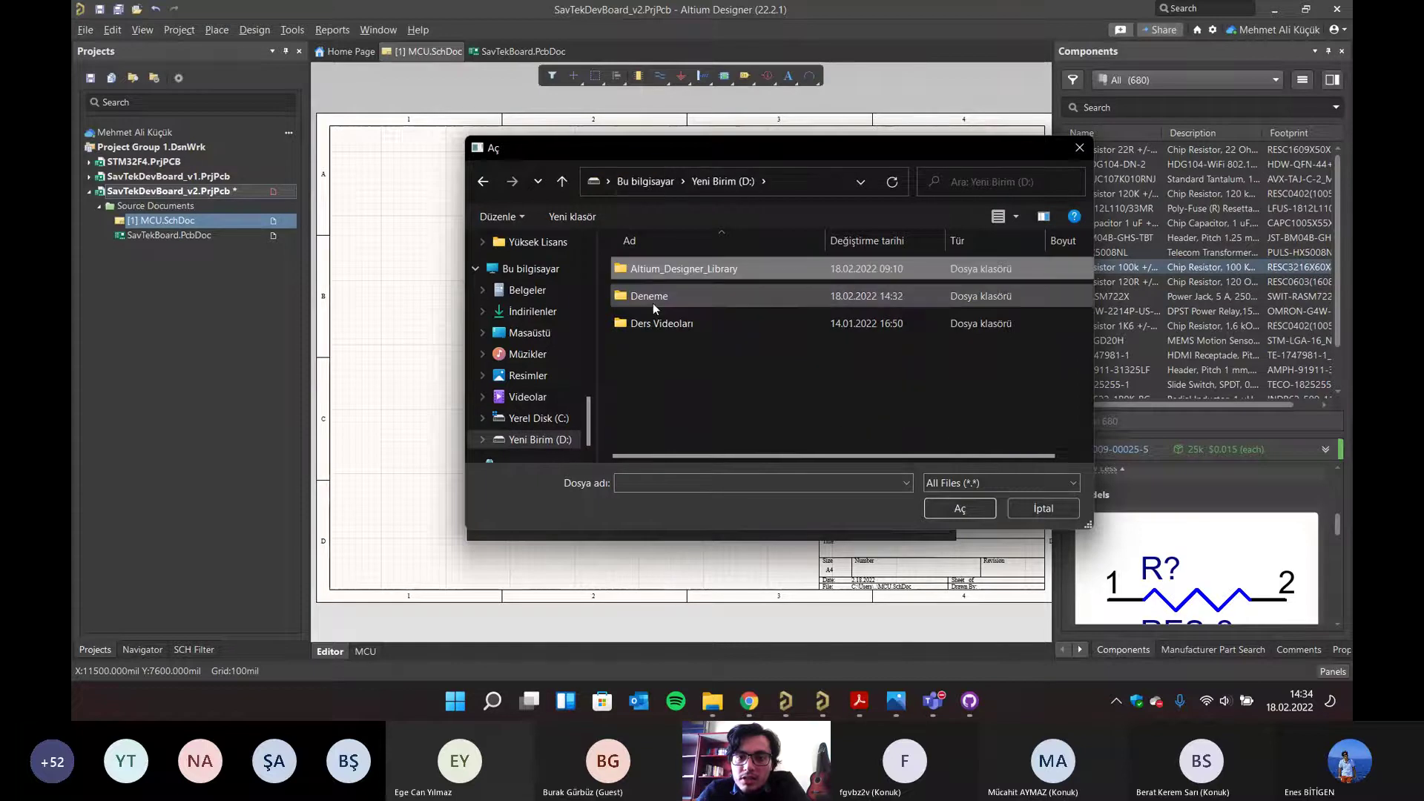
double_click(647, 301)
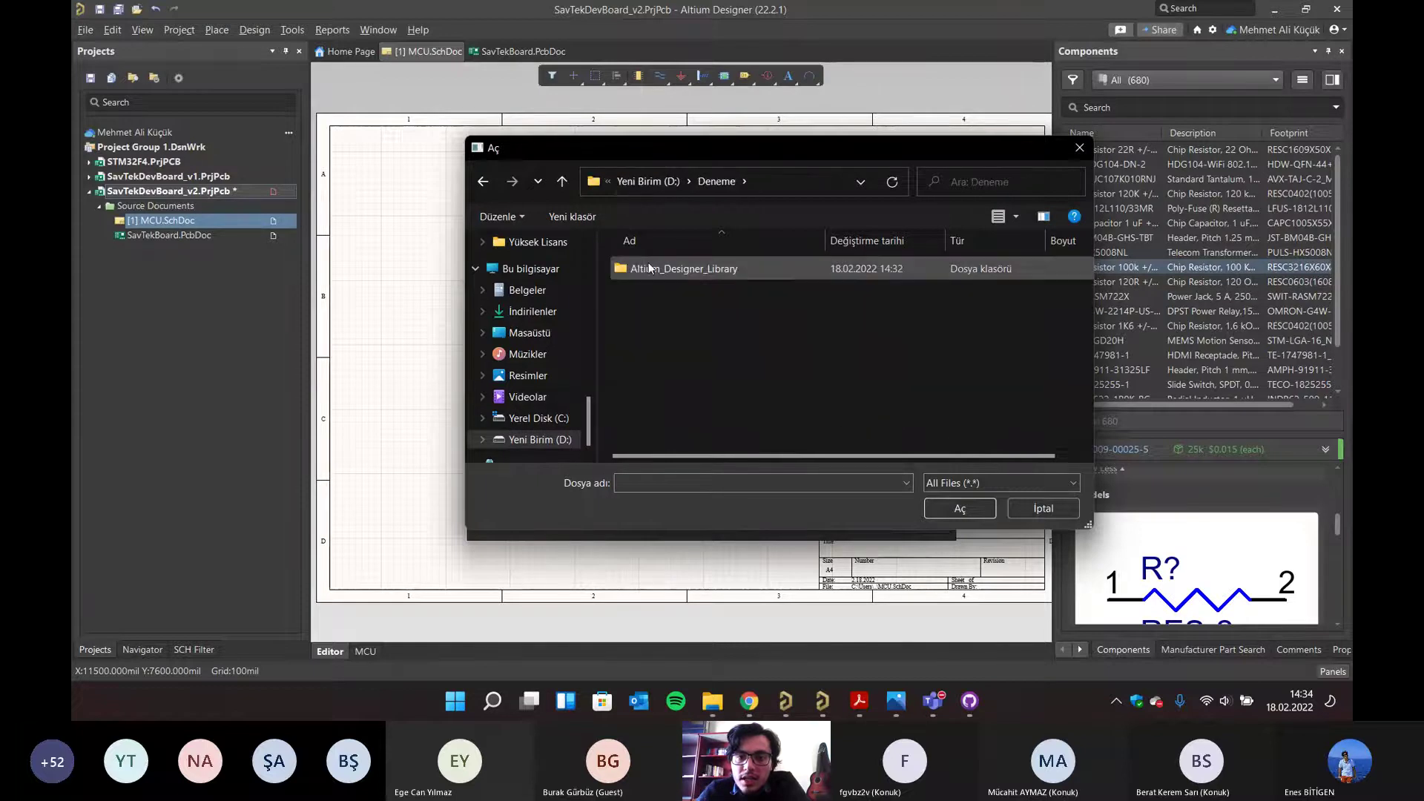
double_click(656, 276)
scroll(675, 355, down, 5)
click(653, 417)
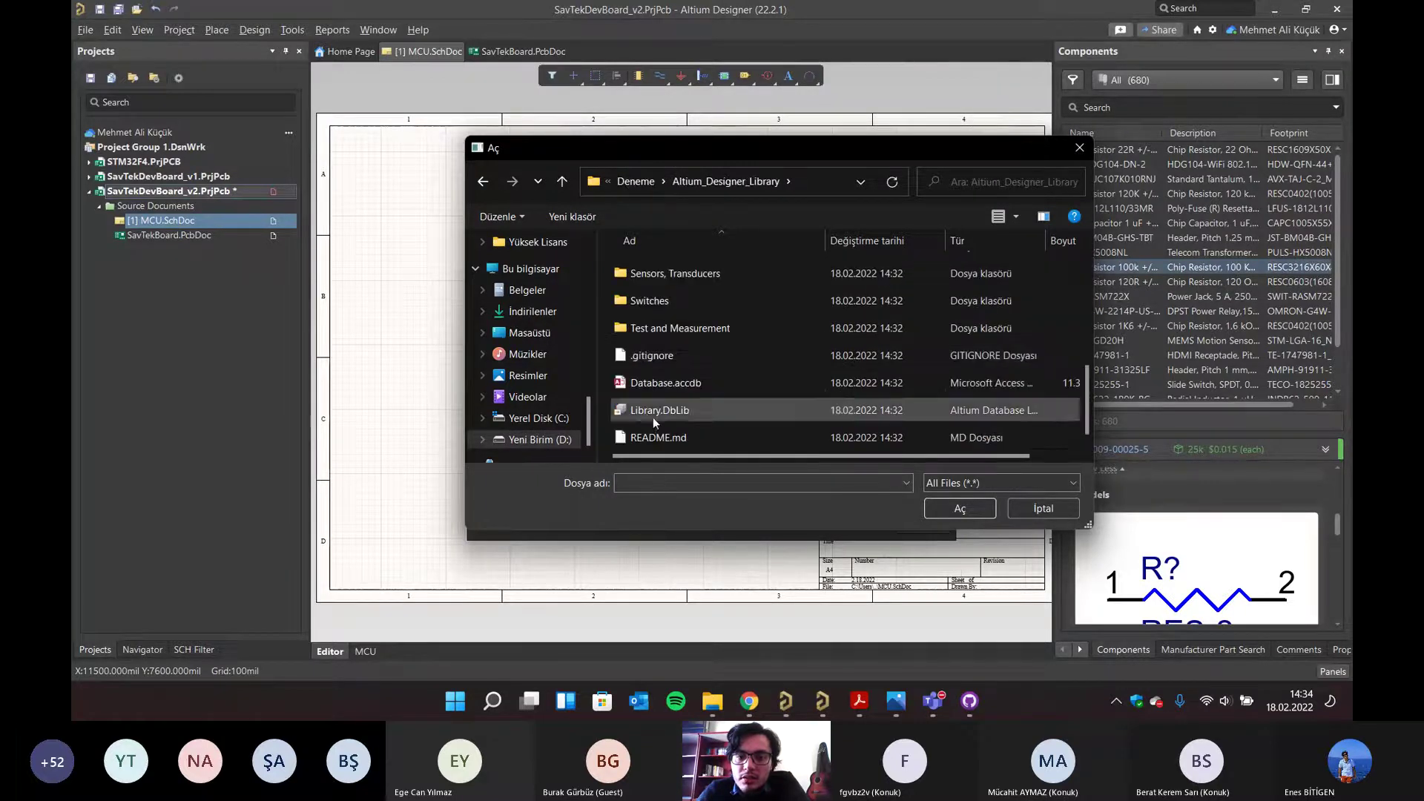
double_click(646, 412)
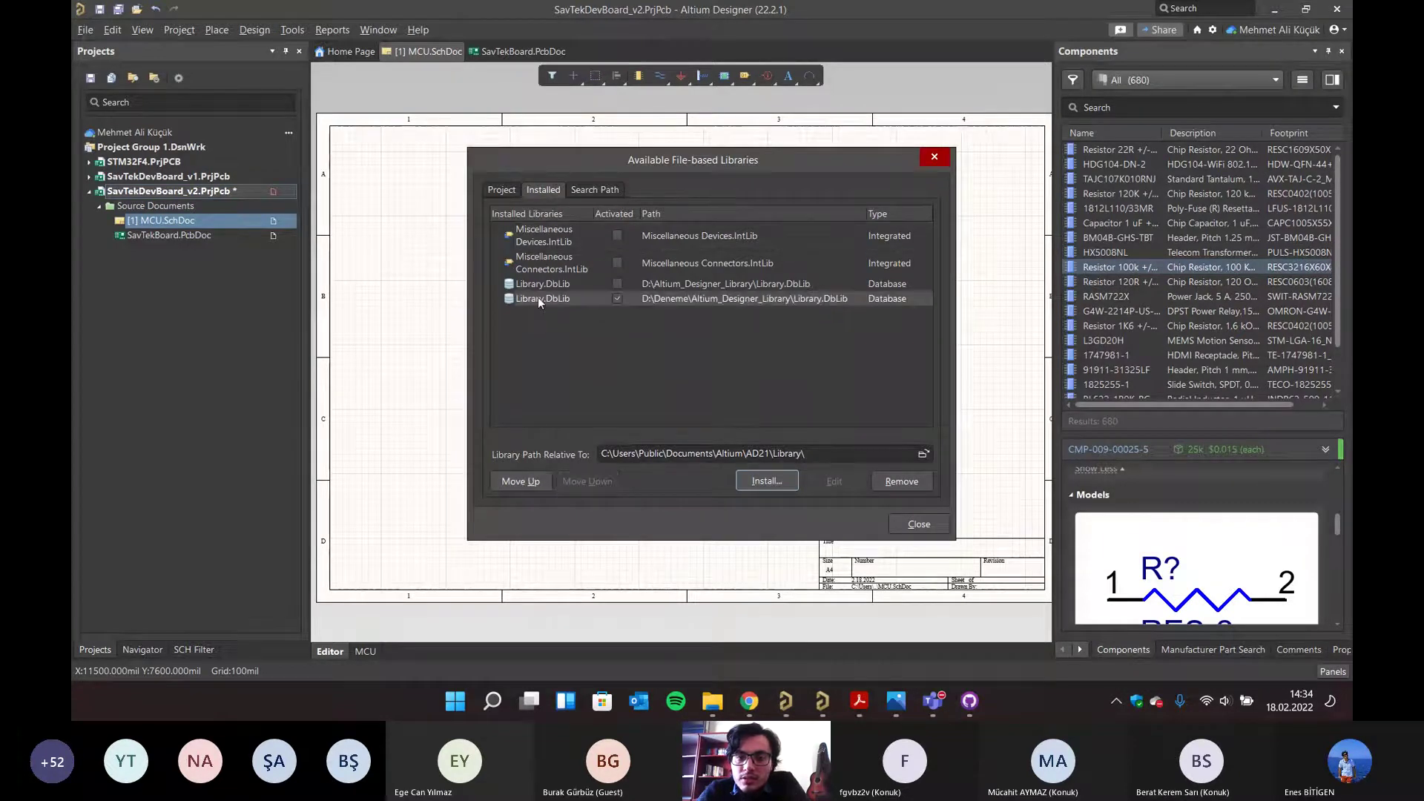
click(919, 524)
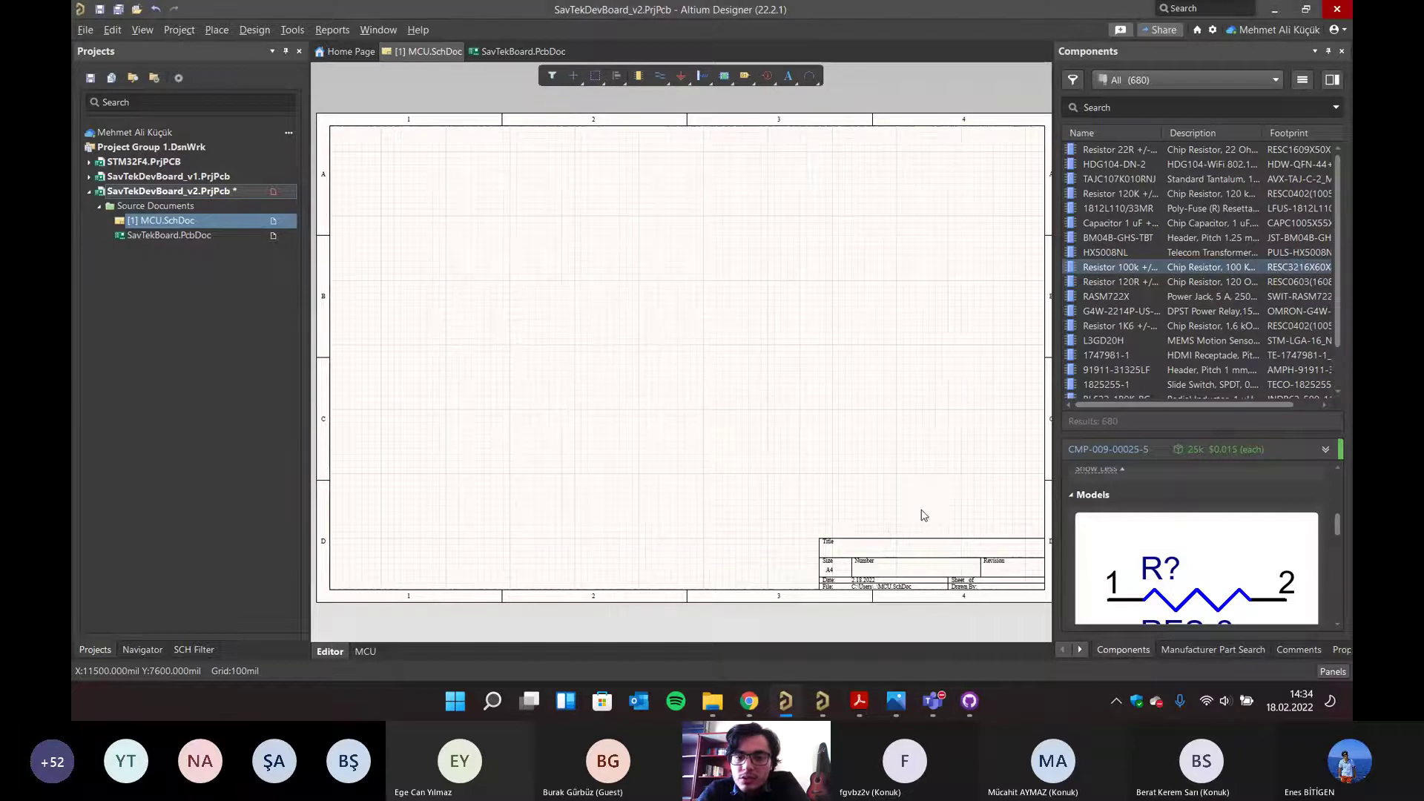
- Look over the component categories of the installed Library.DbLib and list its Ceramic Capacitors
click(1132, 107)
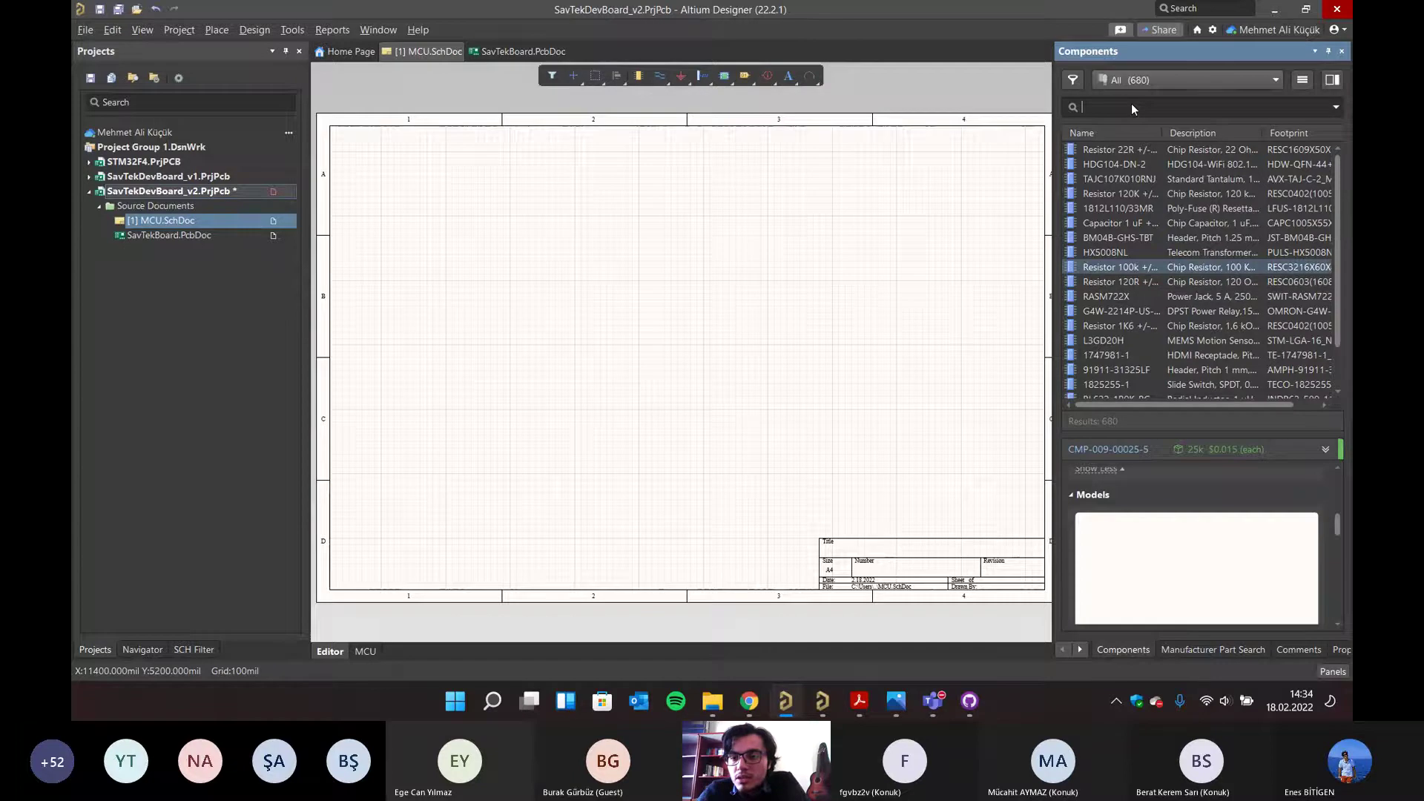
click(1135, 79)
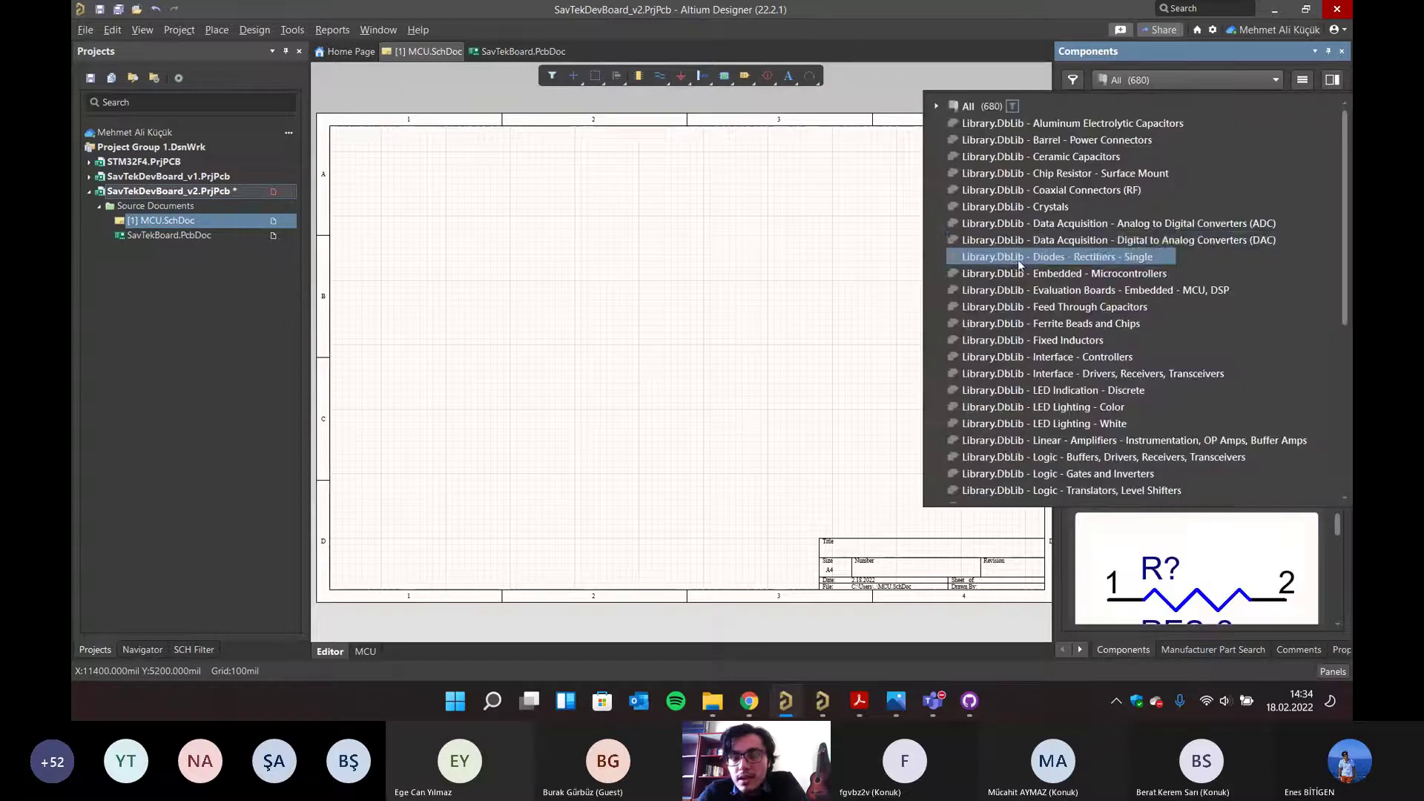
scroll(1027, 393, down, 5)
scroll(1027, 393, up, 6)
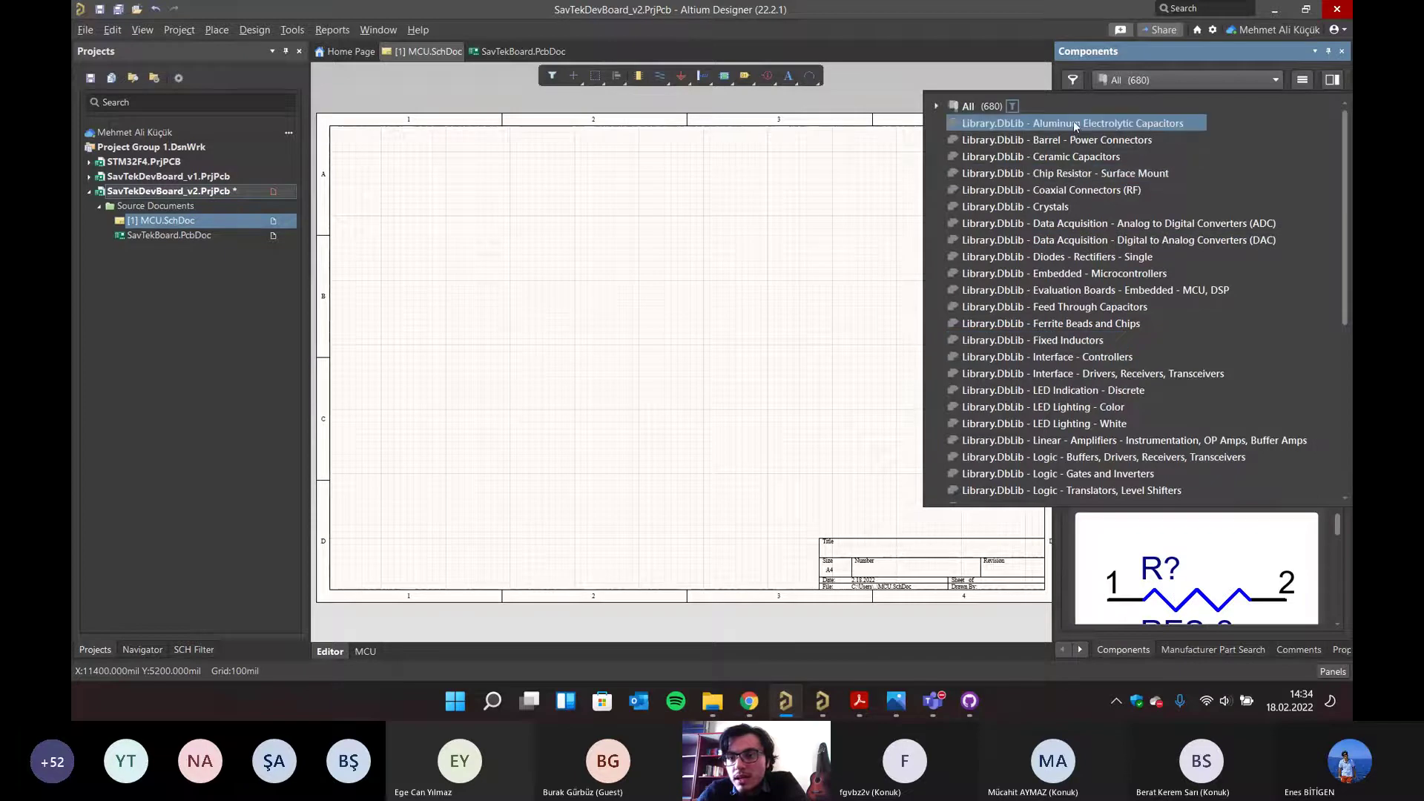
click(1075, 123)
click(1138, 81)
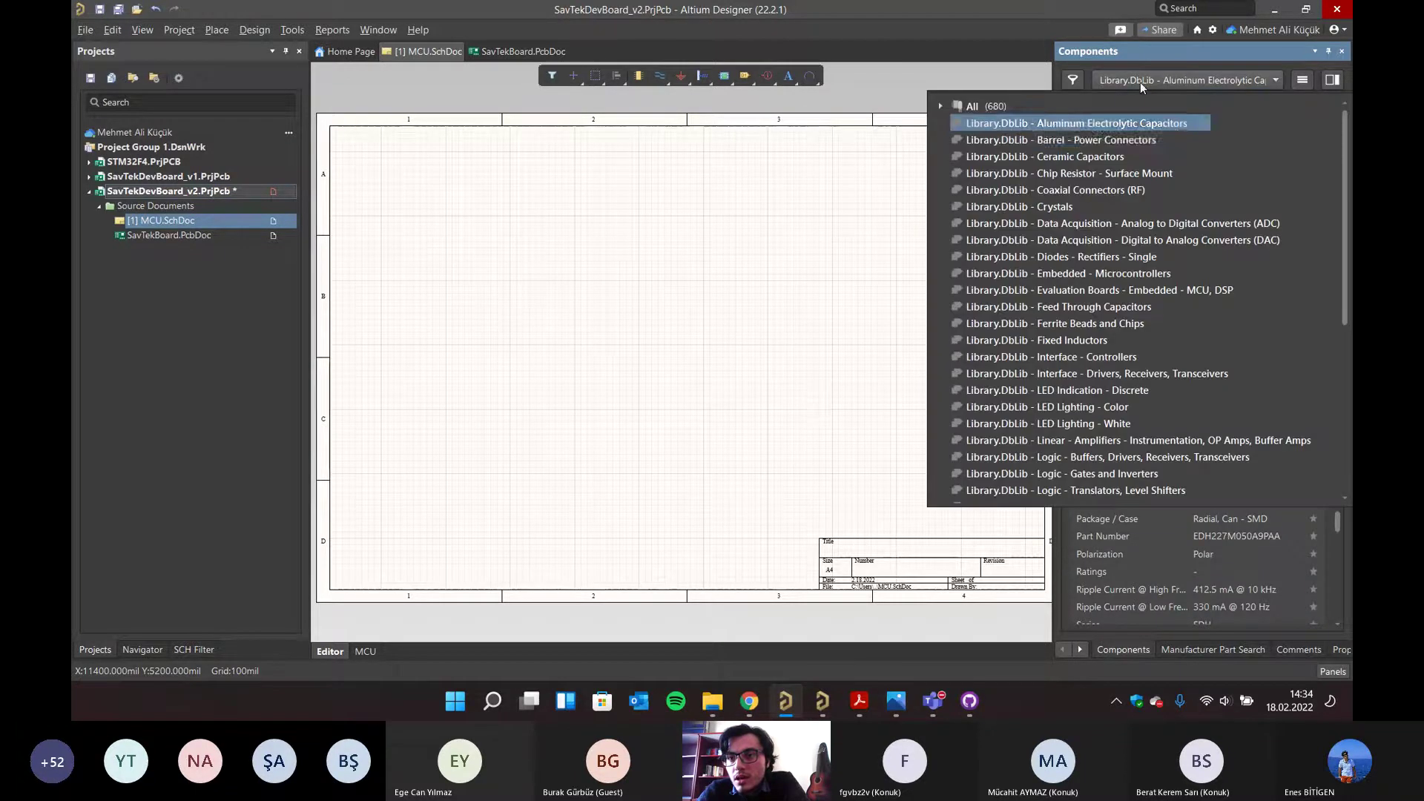
click(1065, 157)
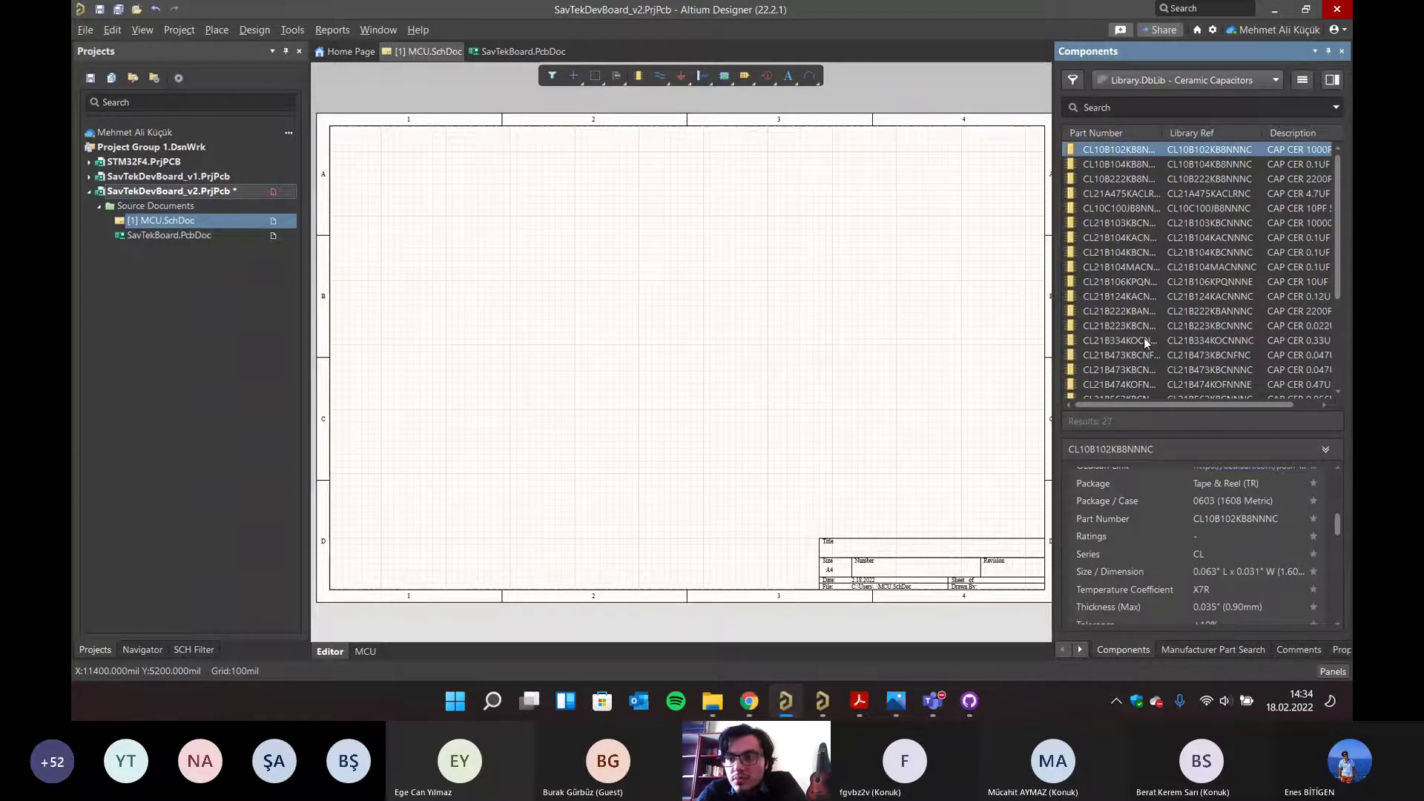
- Hide the Library Ref column and show Capacitance, Package / Case and Tolerance in the ceramic capacitor list, checking the added columns
right_click(1183, 135)
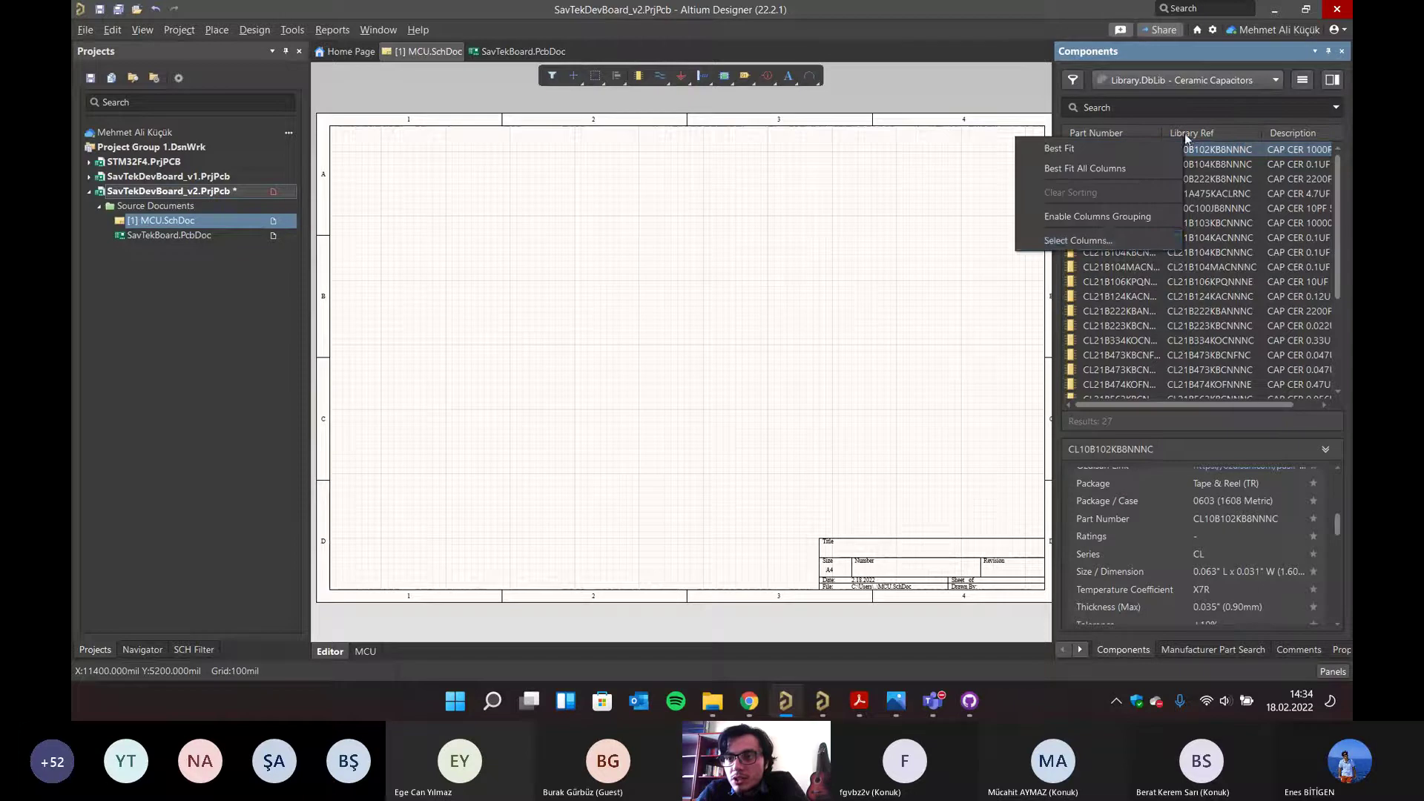
click(1098, 245)
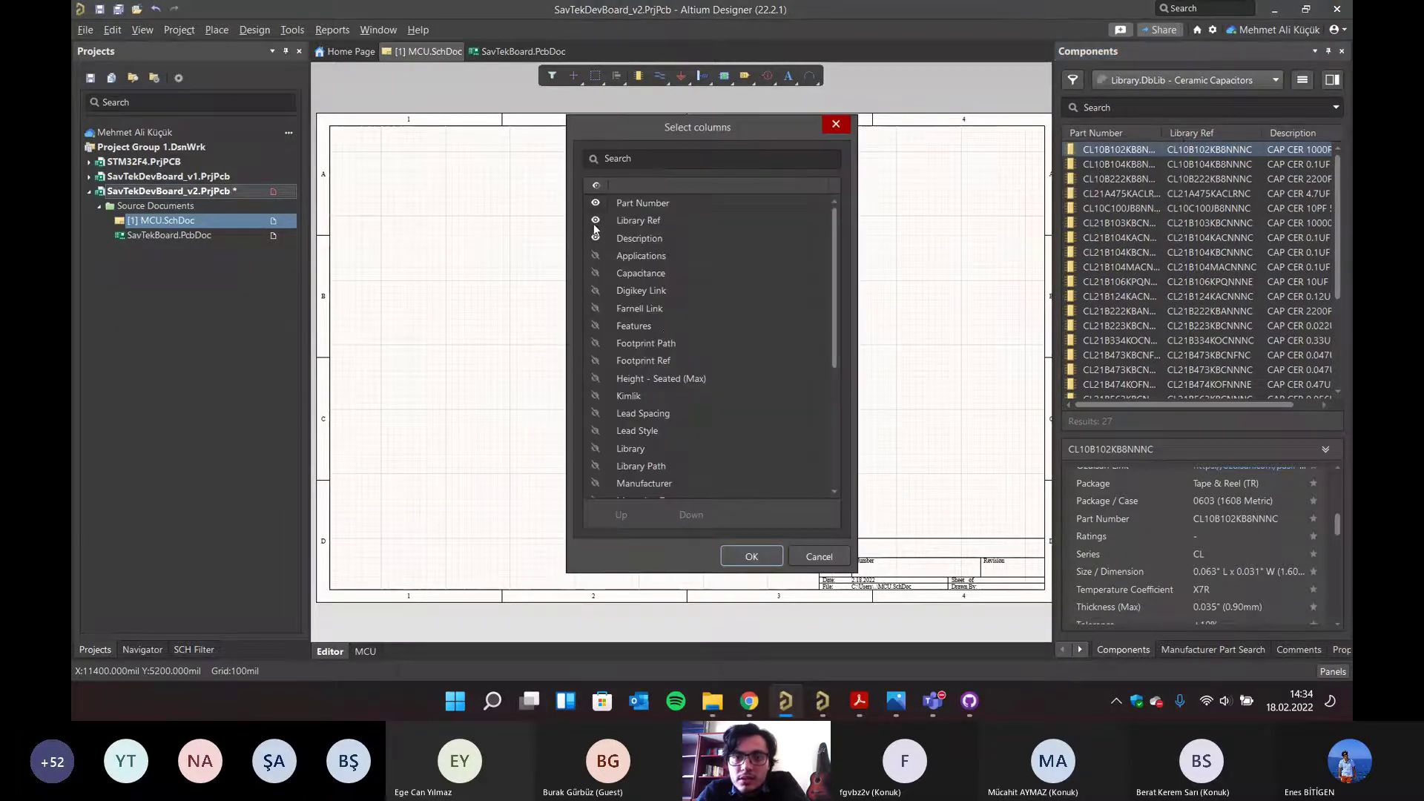
scroll(623, 326, down, 5)
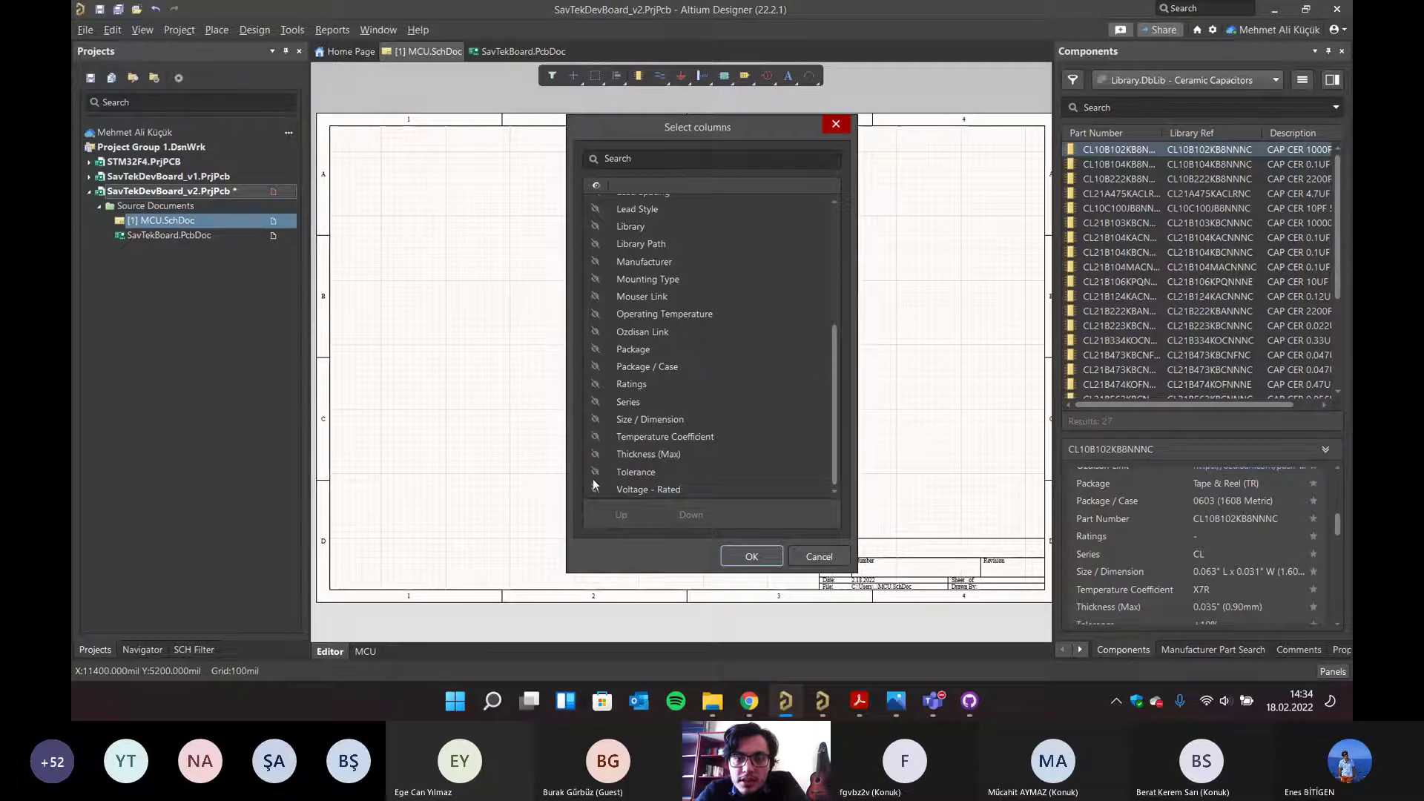
scroll(603, 334, up, 5)
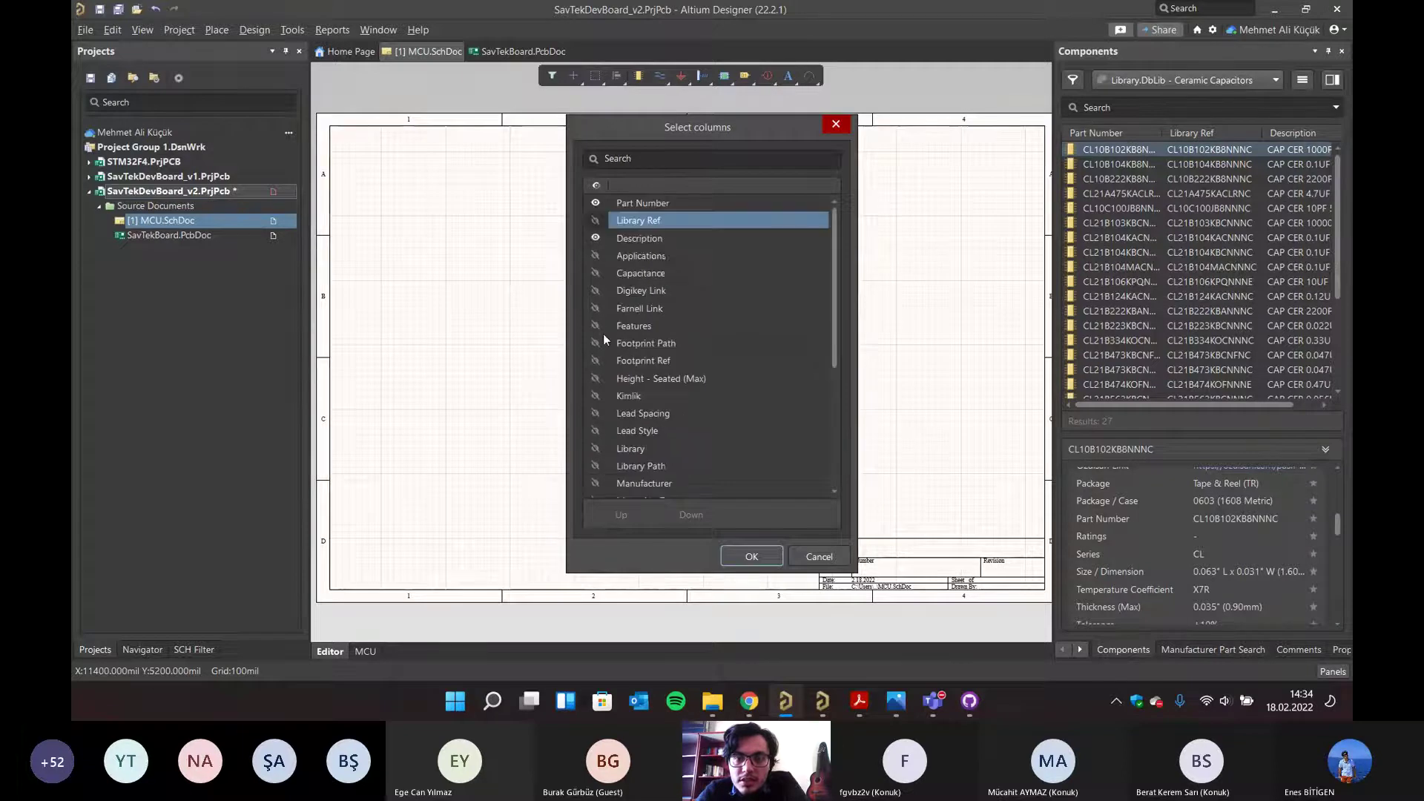
click(593, 273)
scroll(606, 401, down, 2)
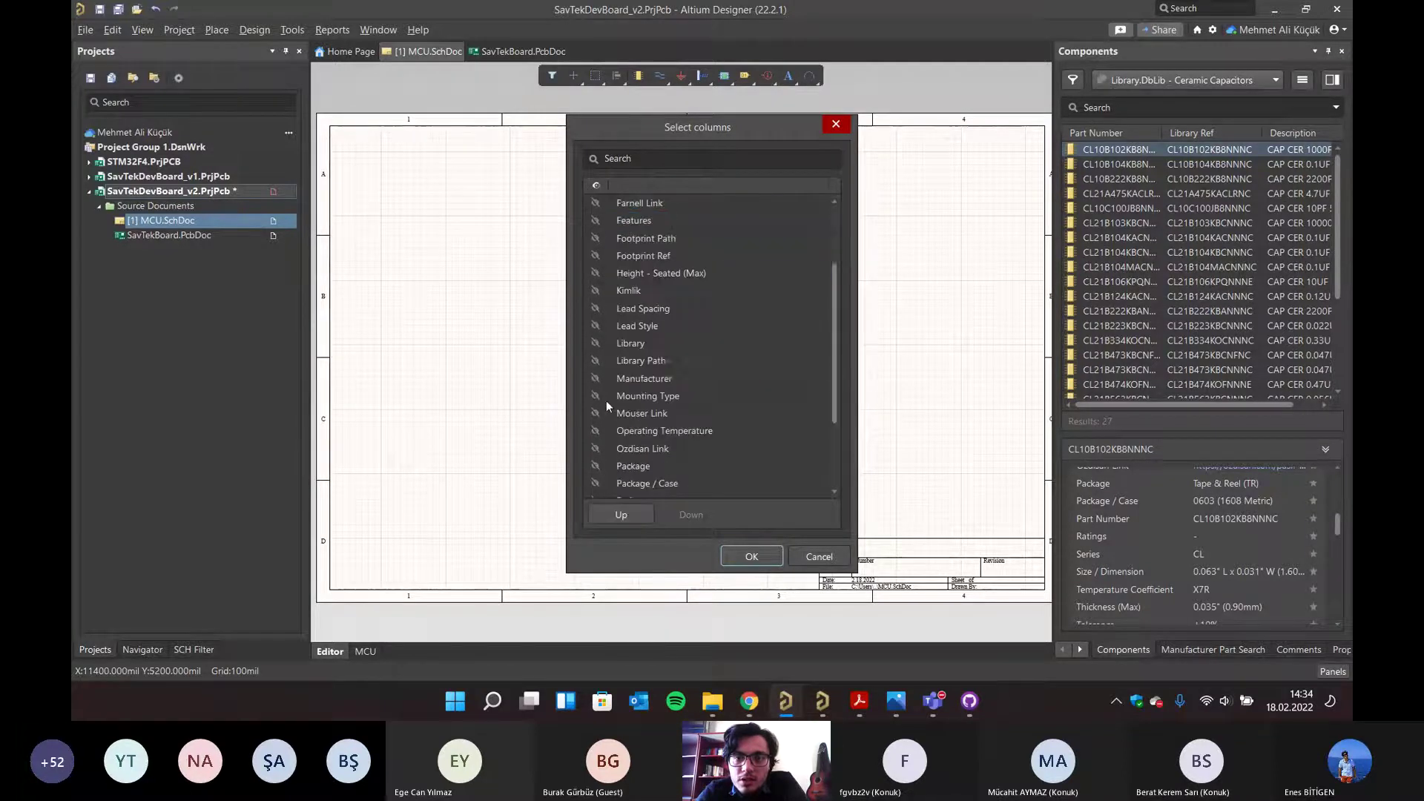
scroll(608, 398, down, 2)
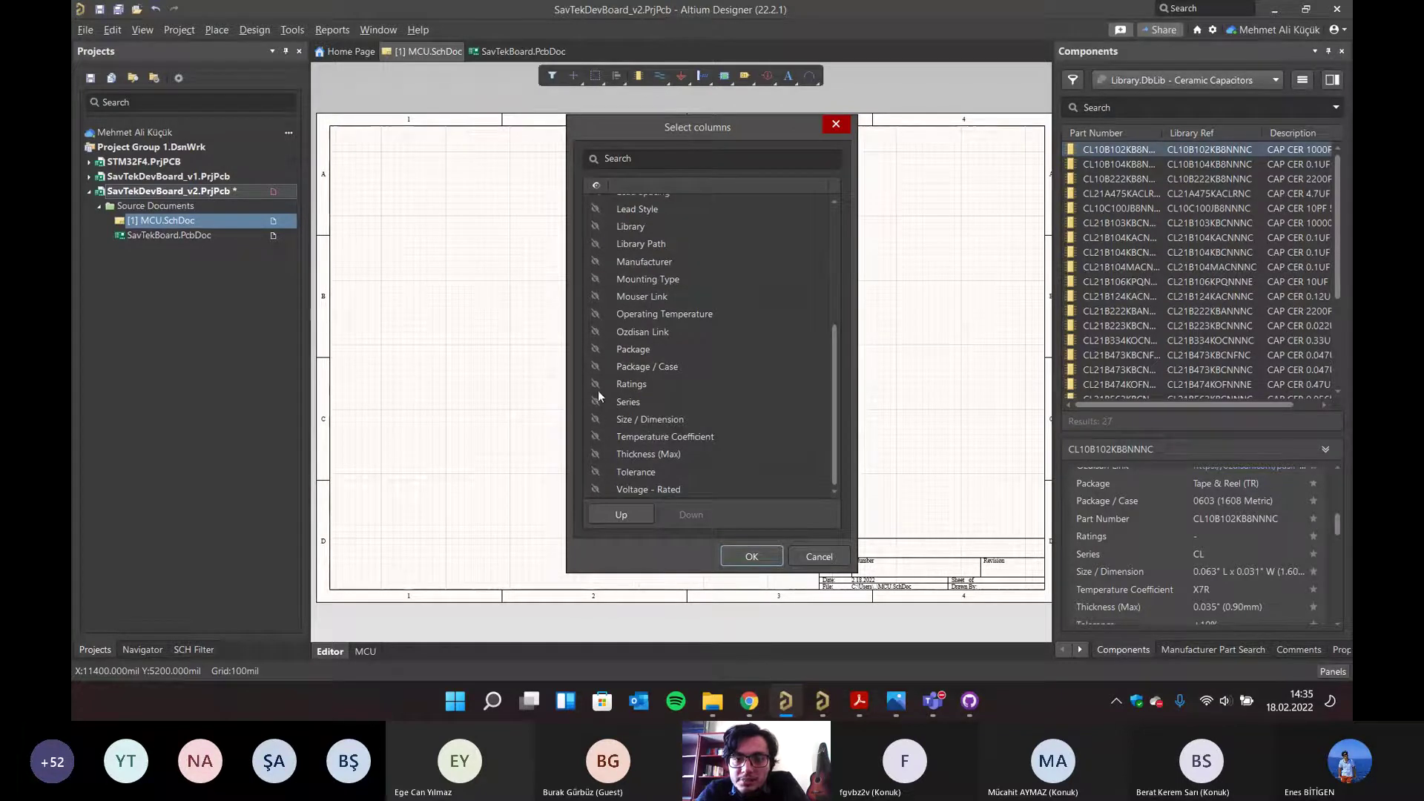
click(594, 366)
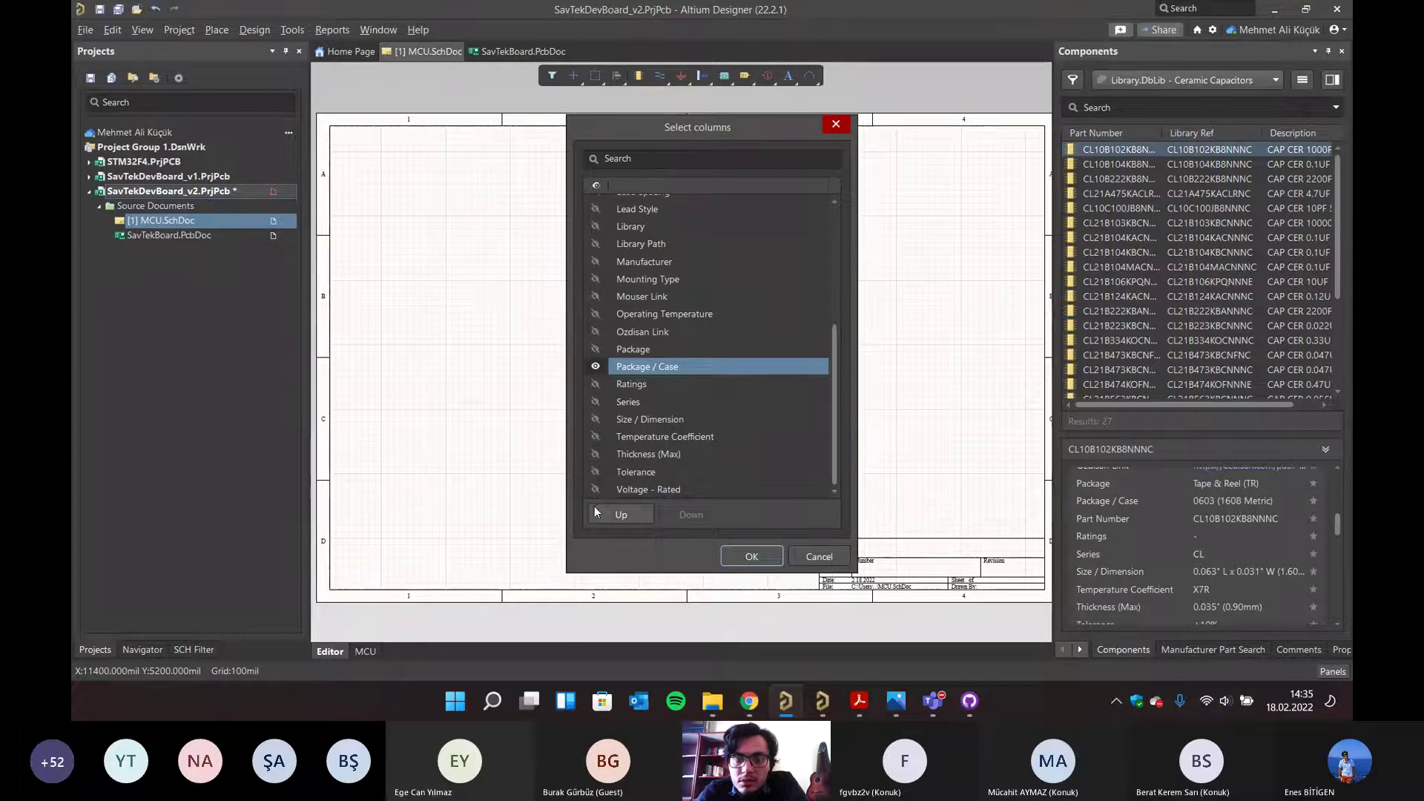
click(595, 471)
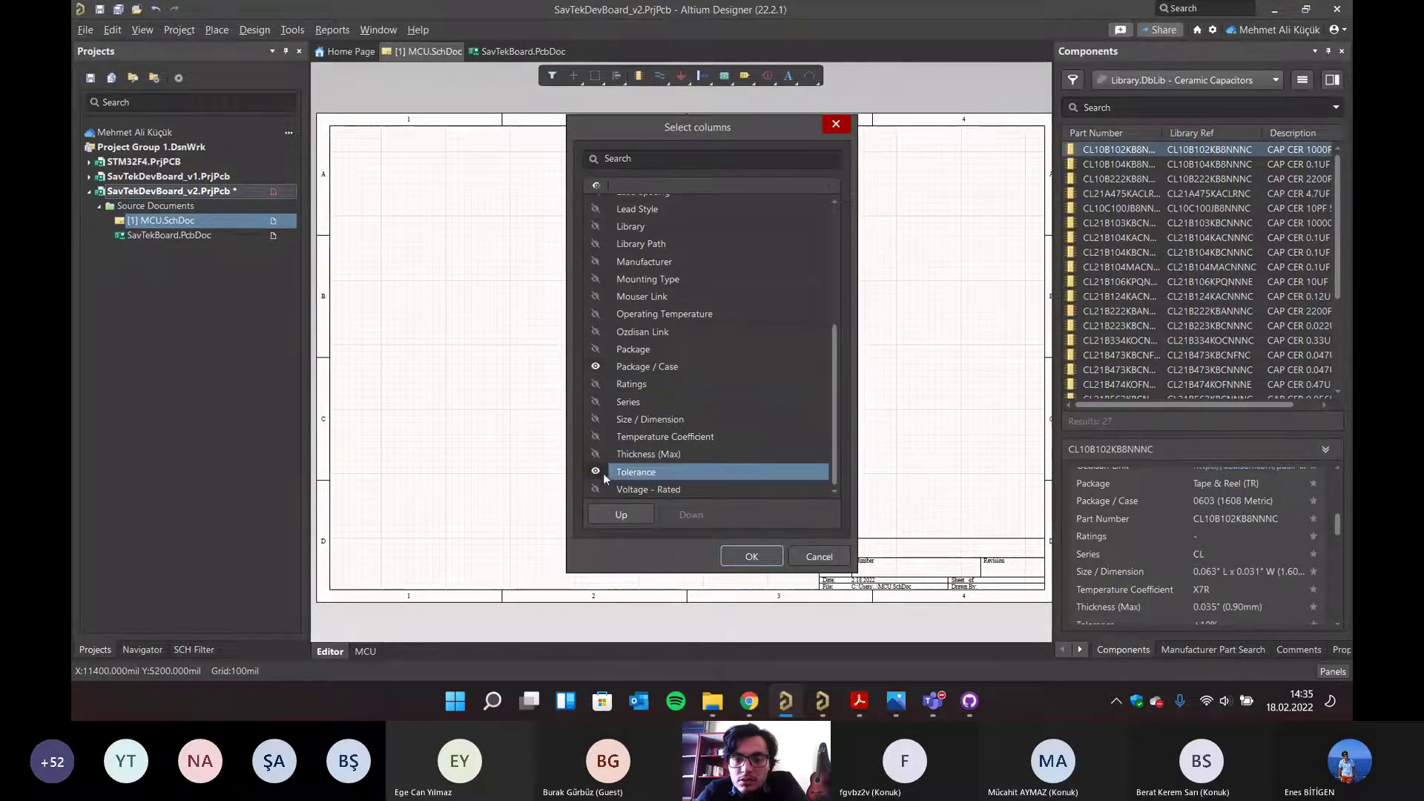
click(751, 556)
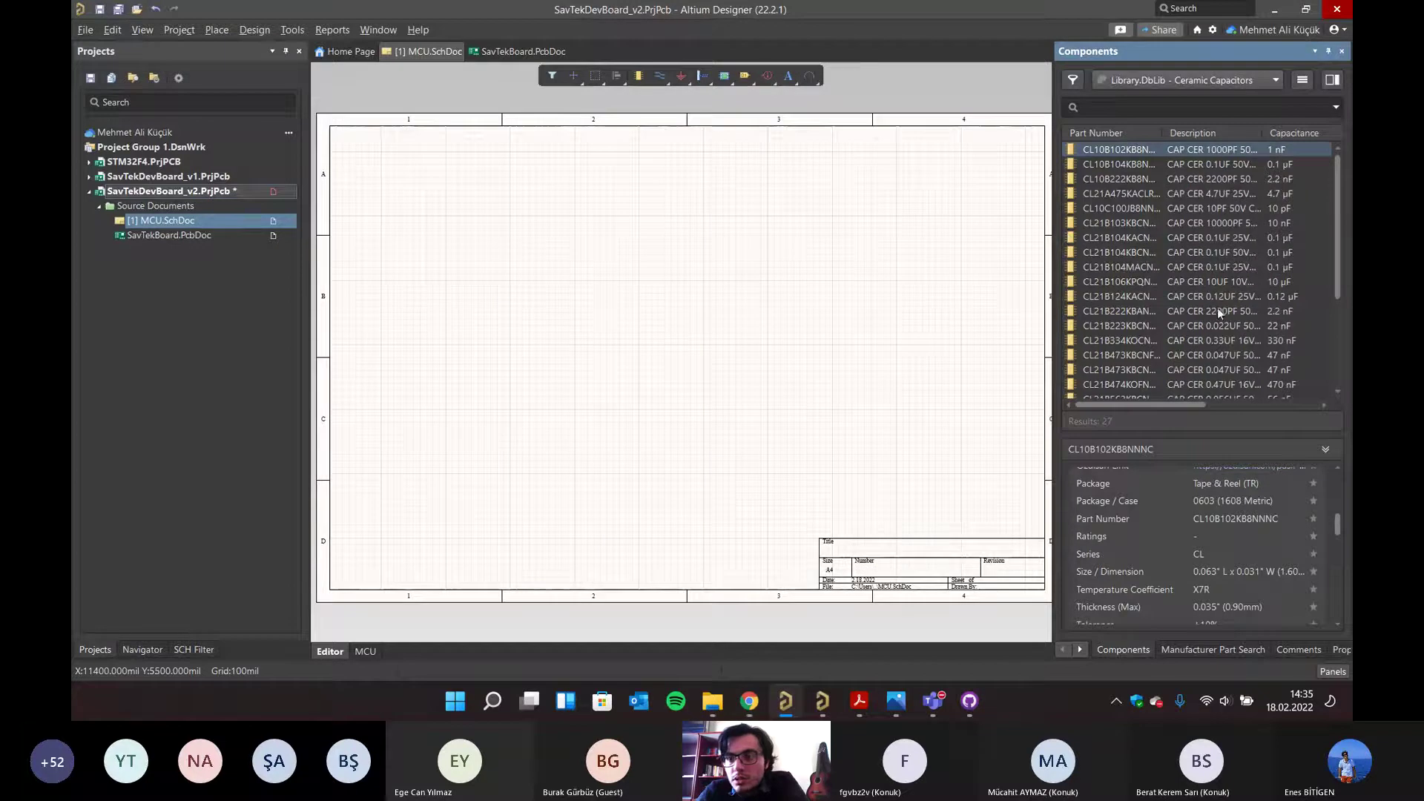
drag(1189, 404, 1276, 388)
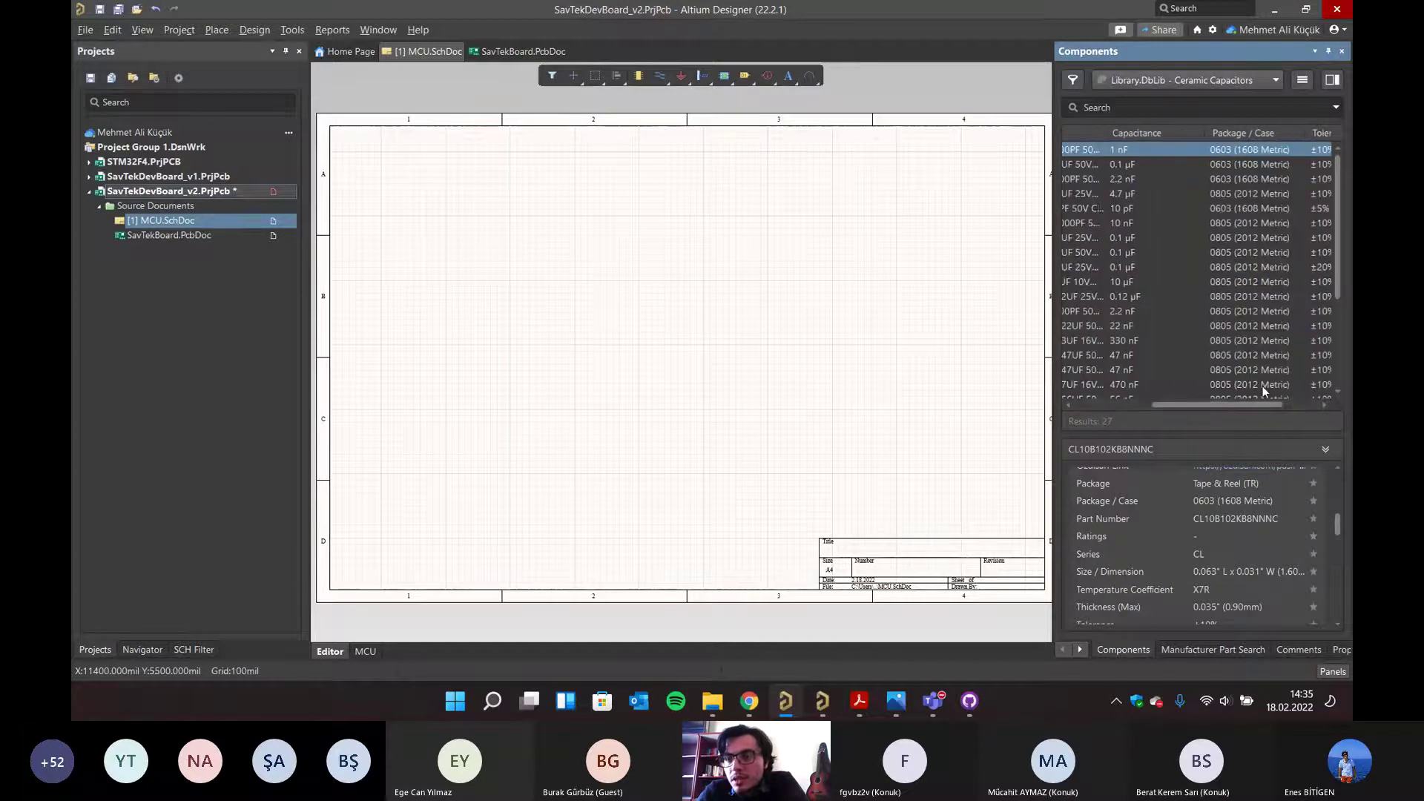
drag(1236, 404, 1141, 381)
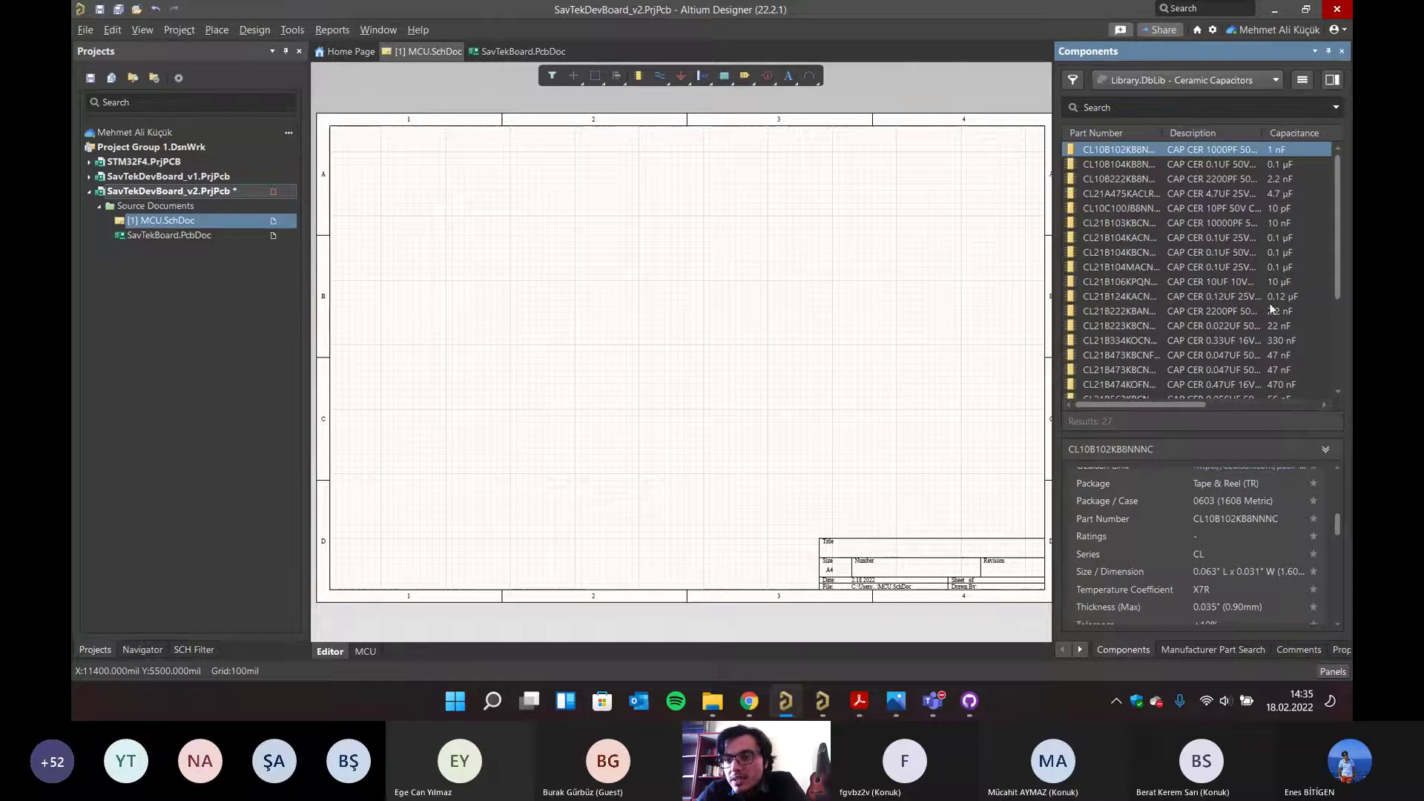
- Enable column grouping, group the ceramic capacitors by Capacitance, and look into the 0.1 µF and 1 µF groups
right_click(1186, 134)
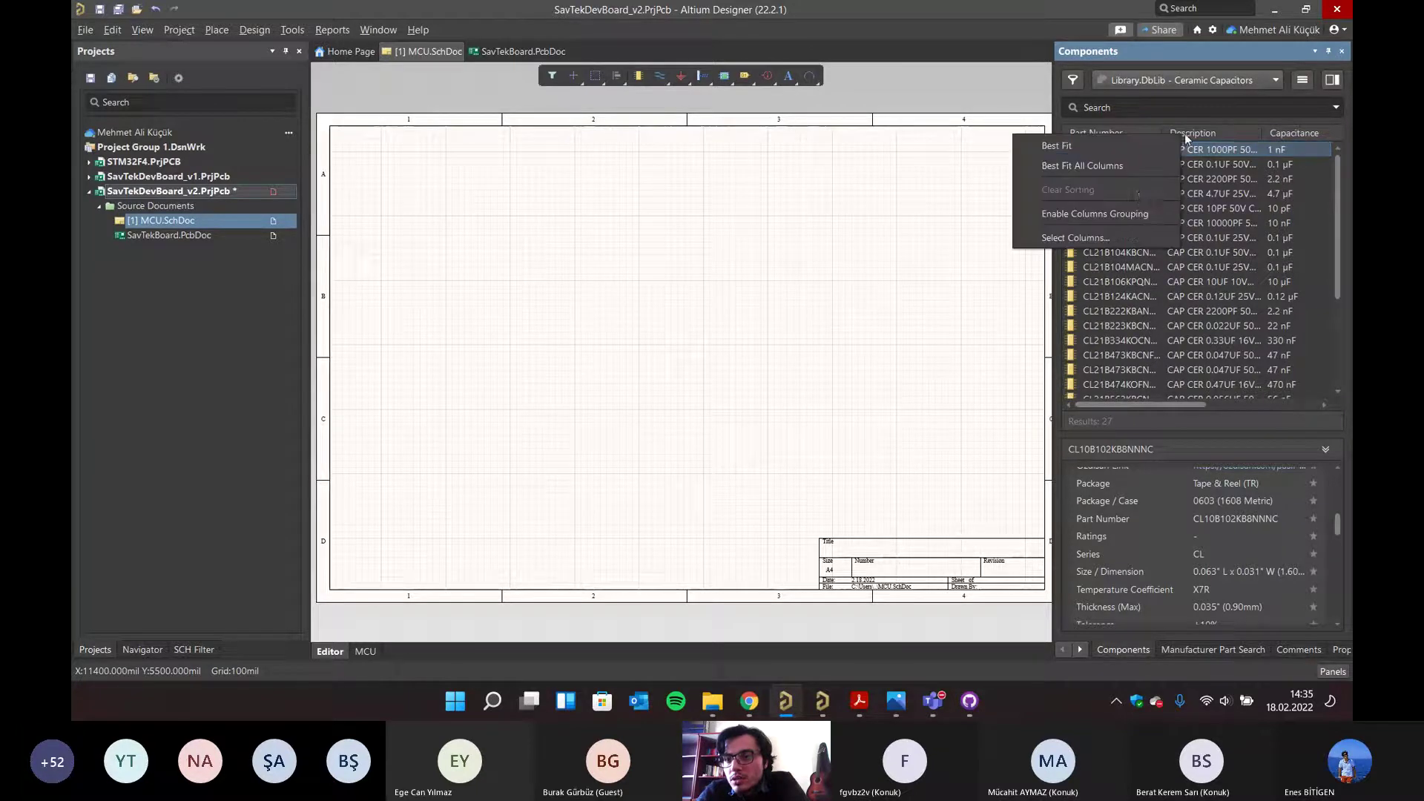
click(1097, 216)
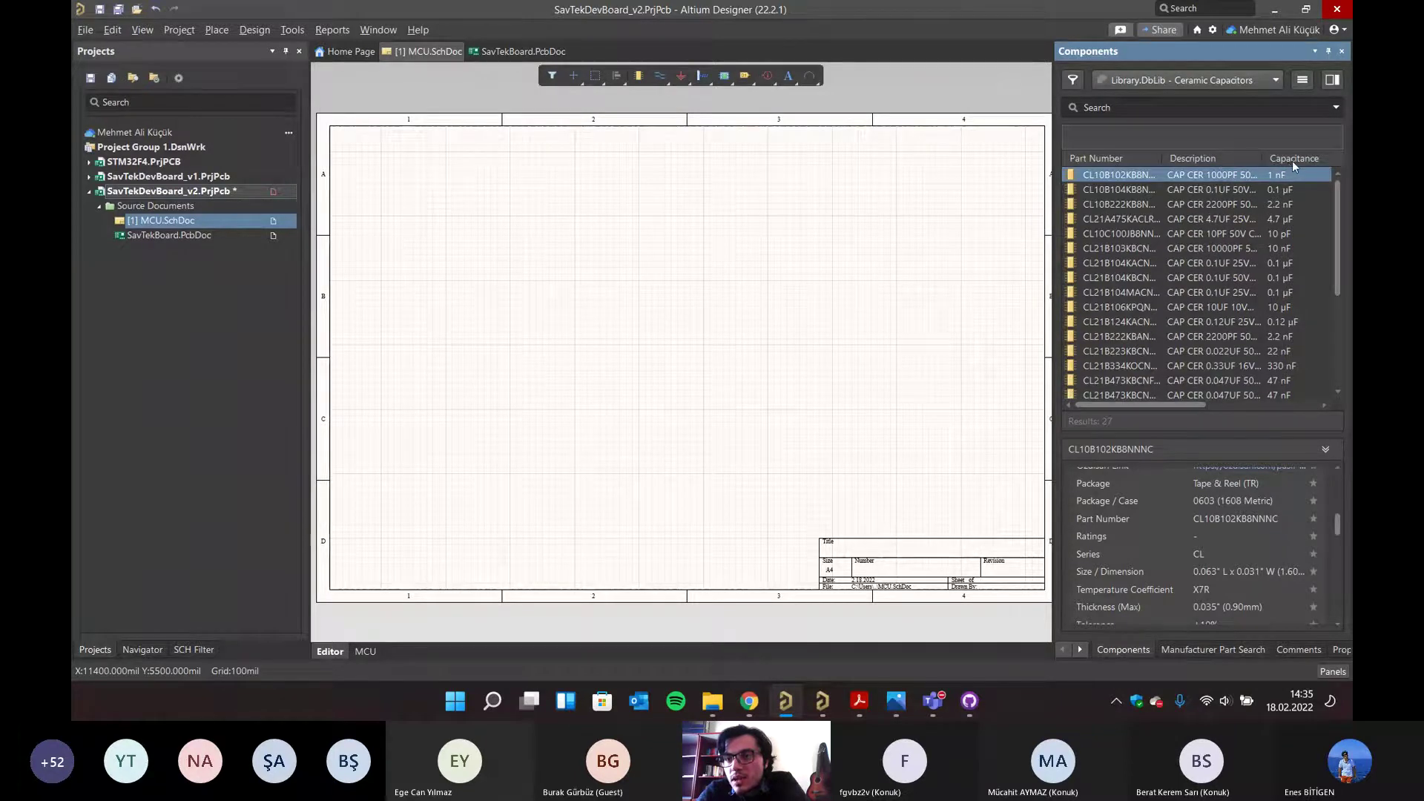
drag(1292, 162, 1089, 138)
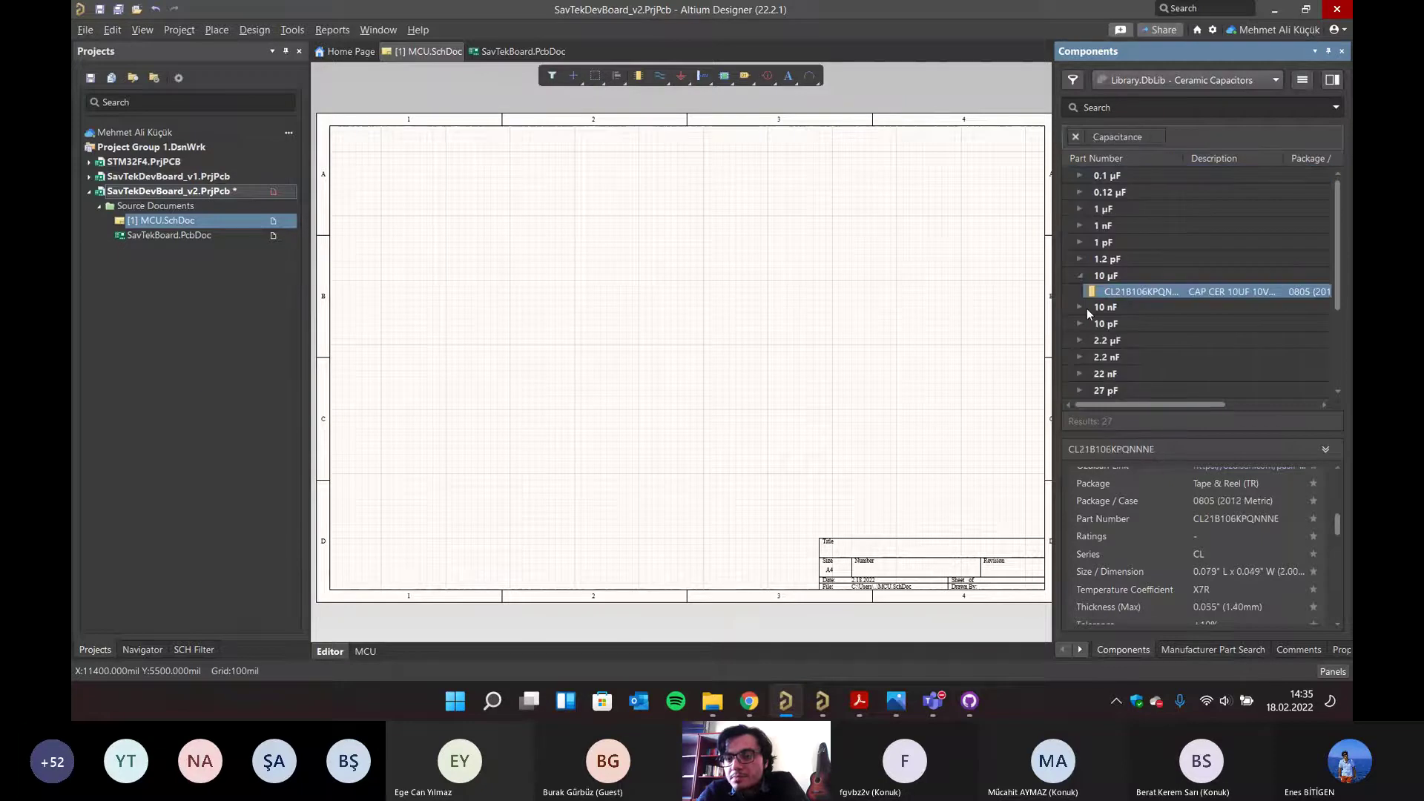
click(1077, 176)
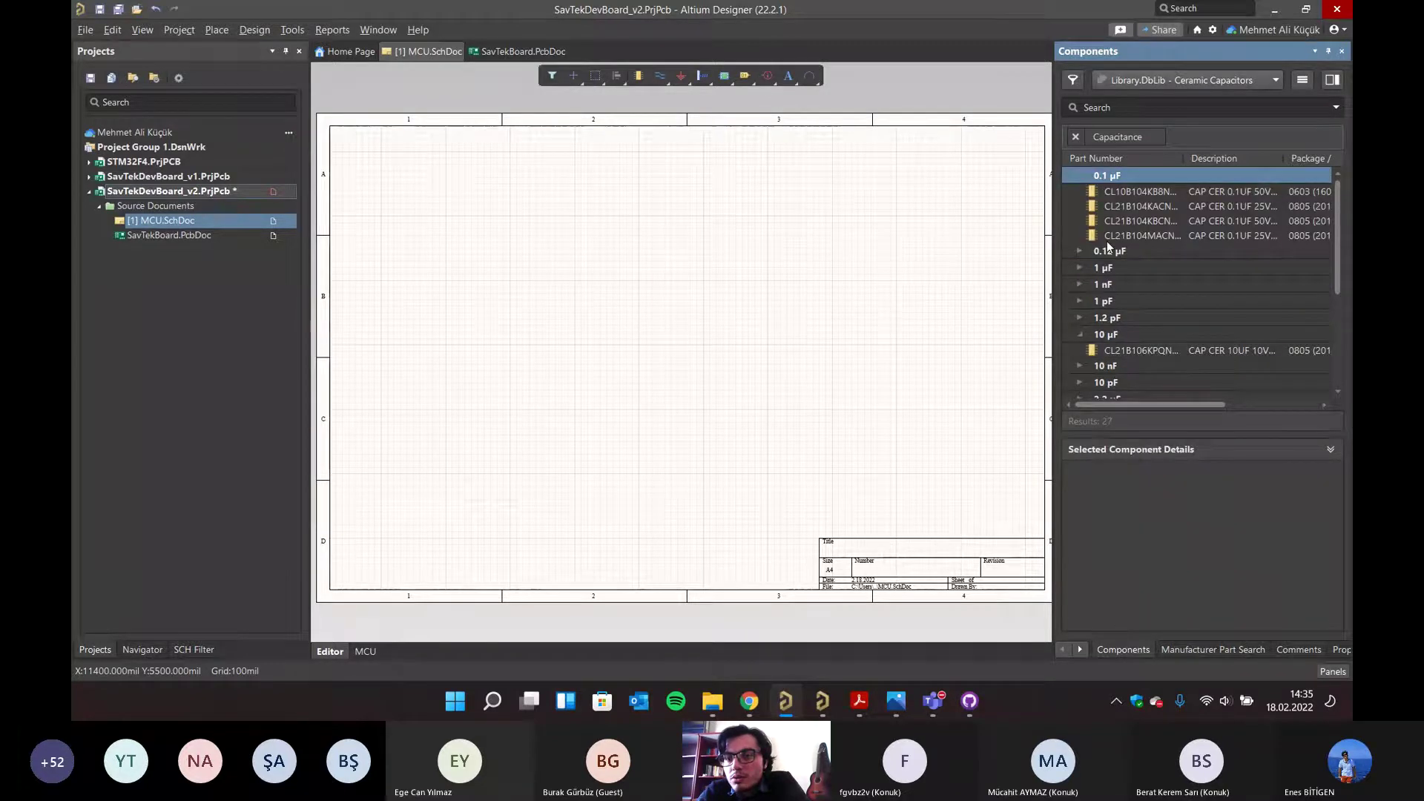
click(1077, 270)
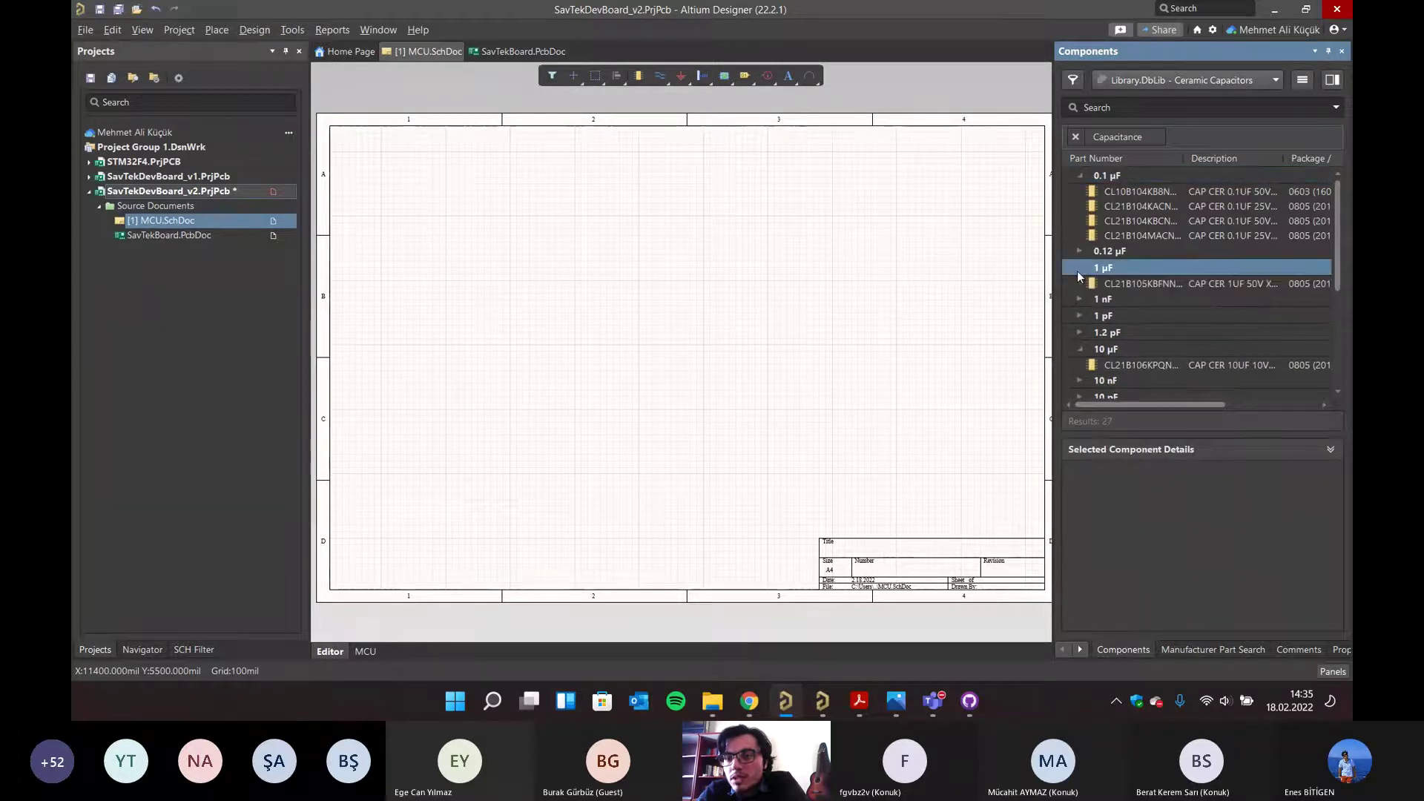
scroll(1099, 310, down, 4)
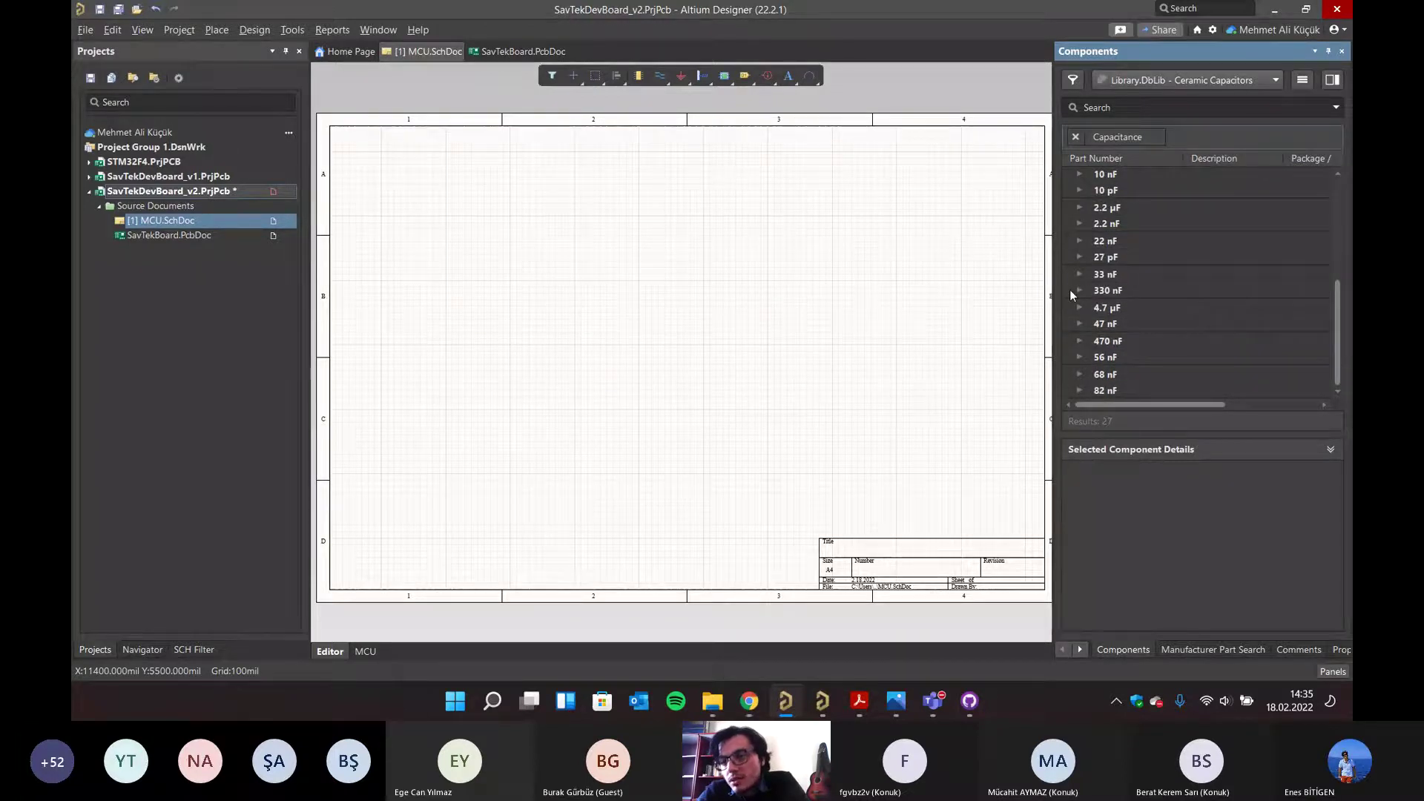
scroll(1070, 289, up, 5)
- Subgroup the capacitors by Package / Case and place the 0.1 µF 0805 capacitor CL21B104KACNNNC in the upper middle of the MCU schematic
drag(1147, 401, 1187, 401)
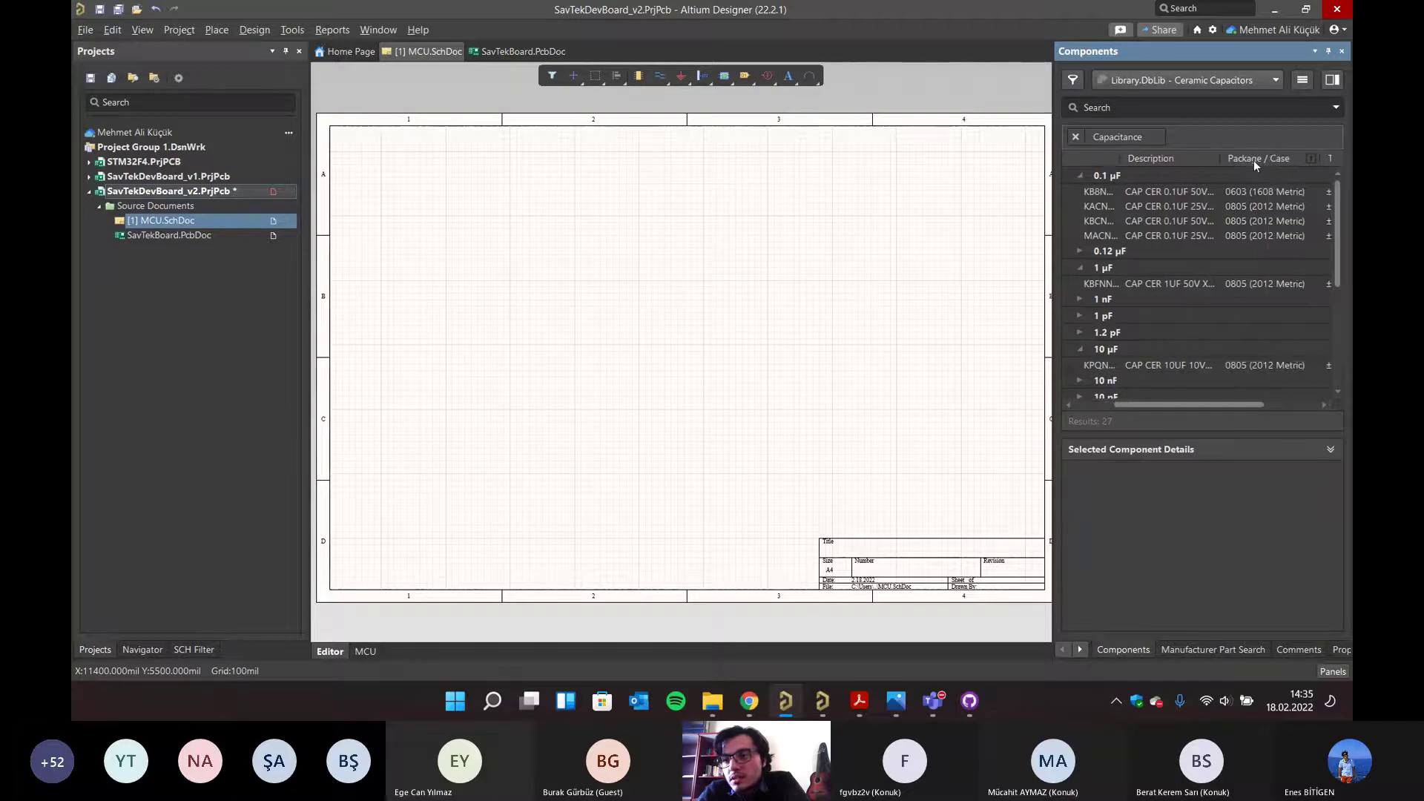
drag(1259, 154, 1249, 132)
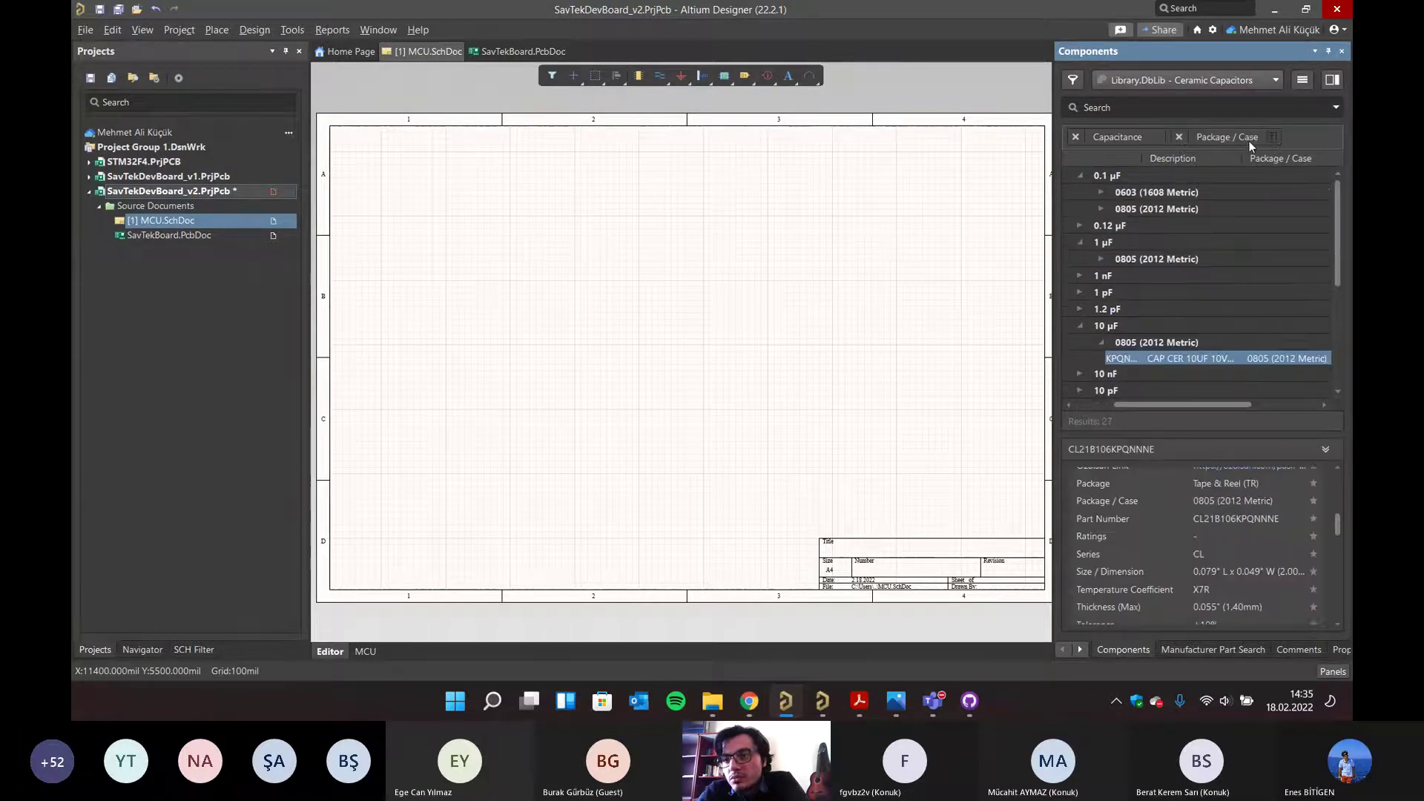
click(1102, 193)
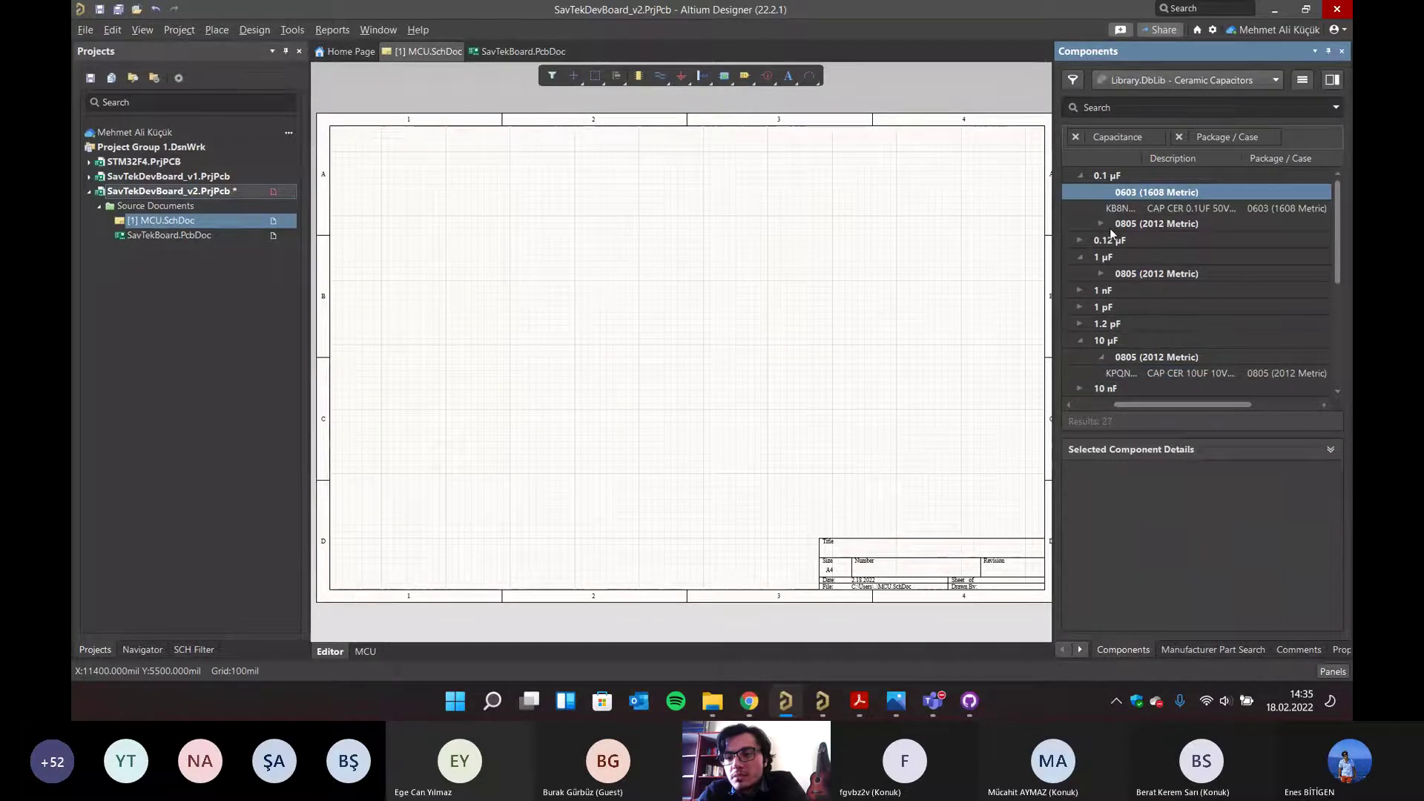
click(1111, 227)
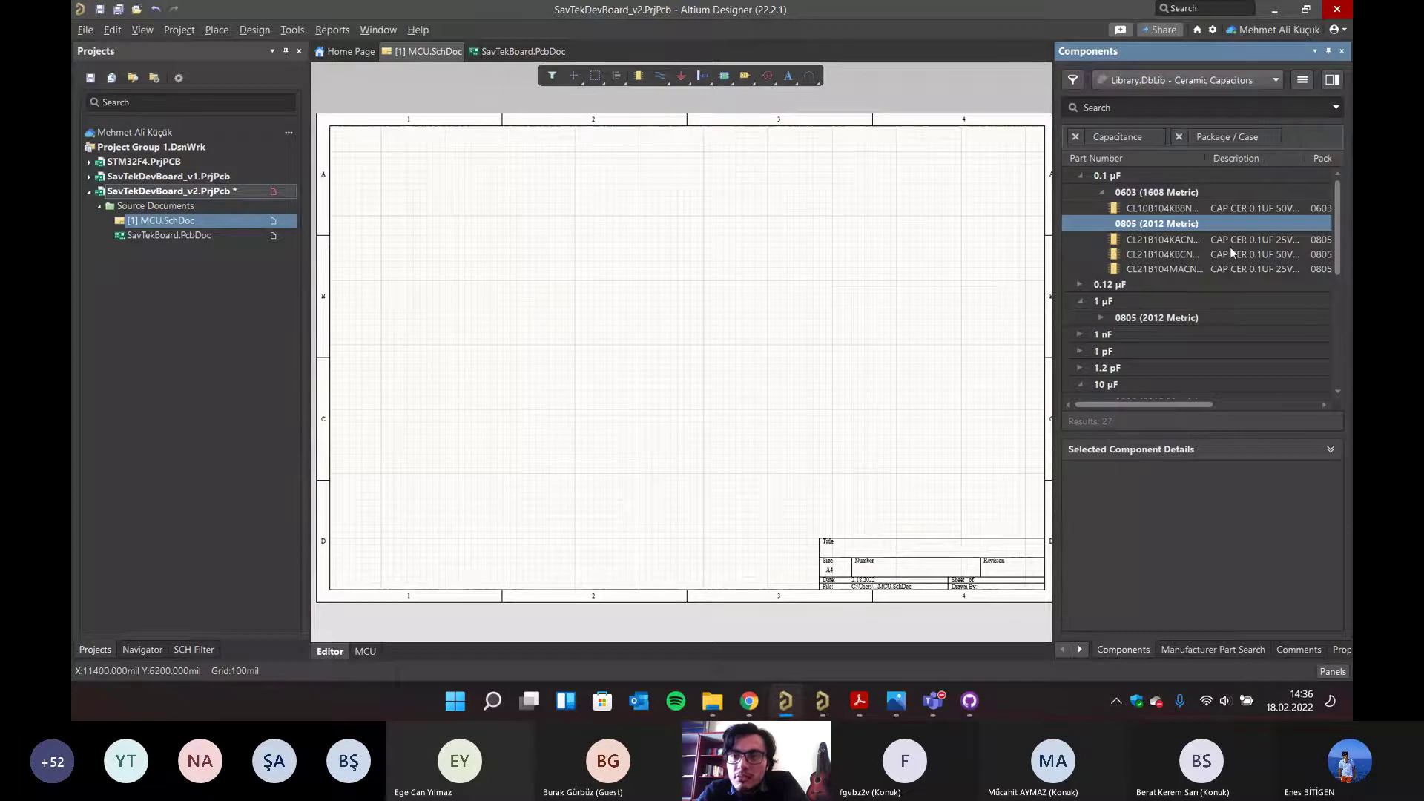
drag(1142, 245, 615, 246)
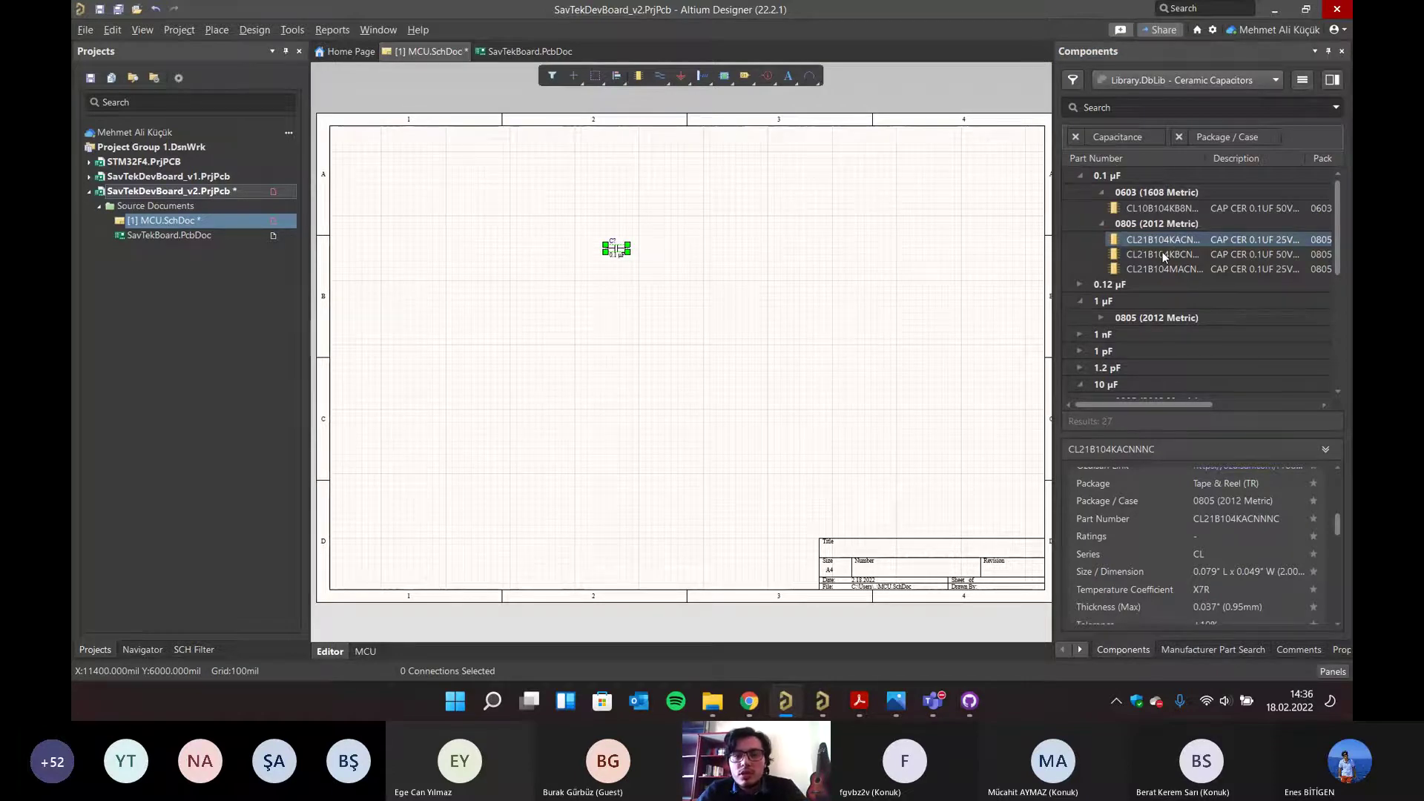
- Place the 0.1 µF 0805 capacitor CL21B104KBCNNNC beside the first one and delete both capacitors from the MCU schematic
drag(1163, 251, 704, 283)
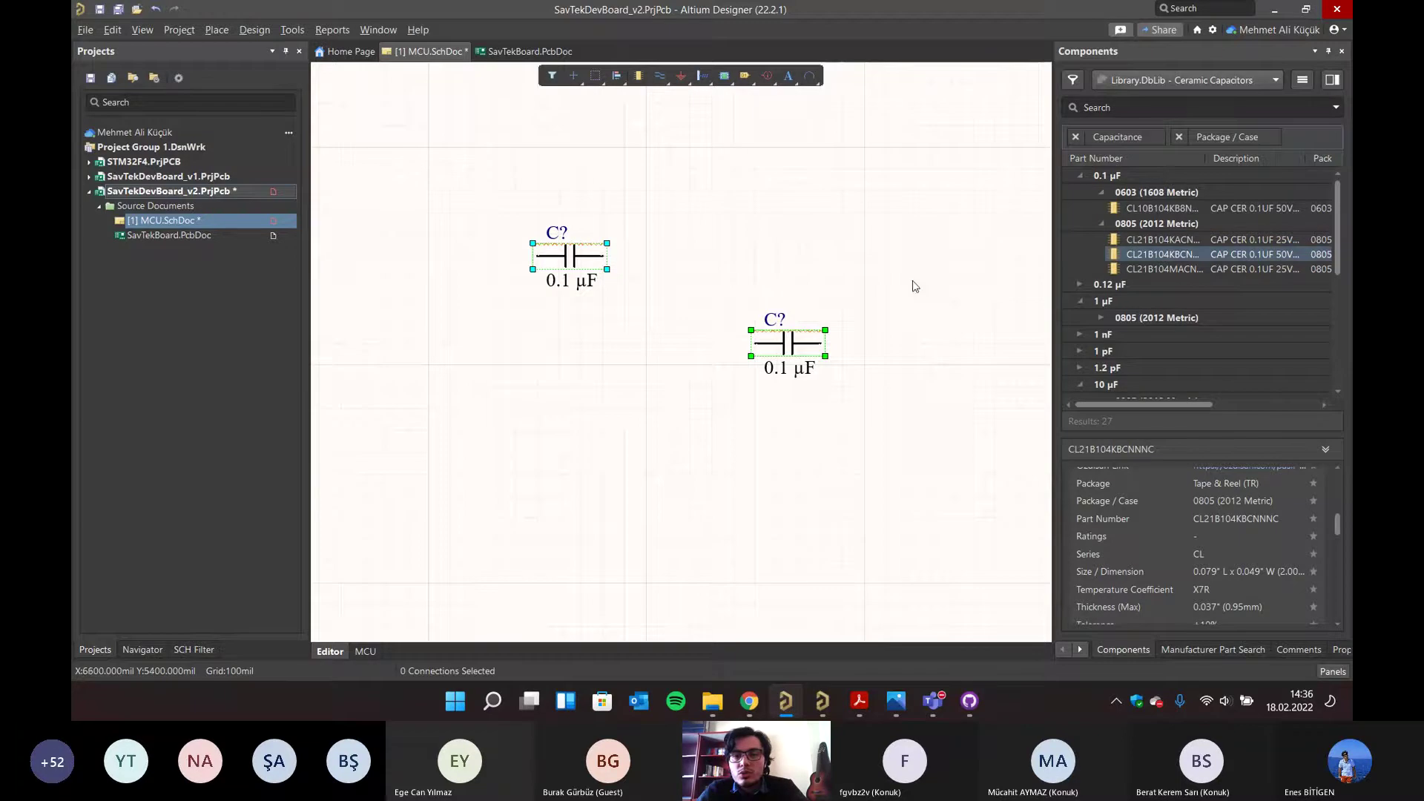
click(852, 407)
drag(909, 434, 509, 223)
key(Delete)
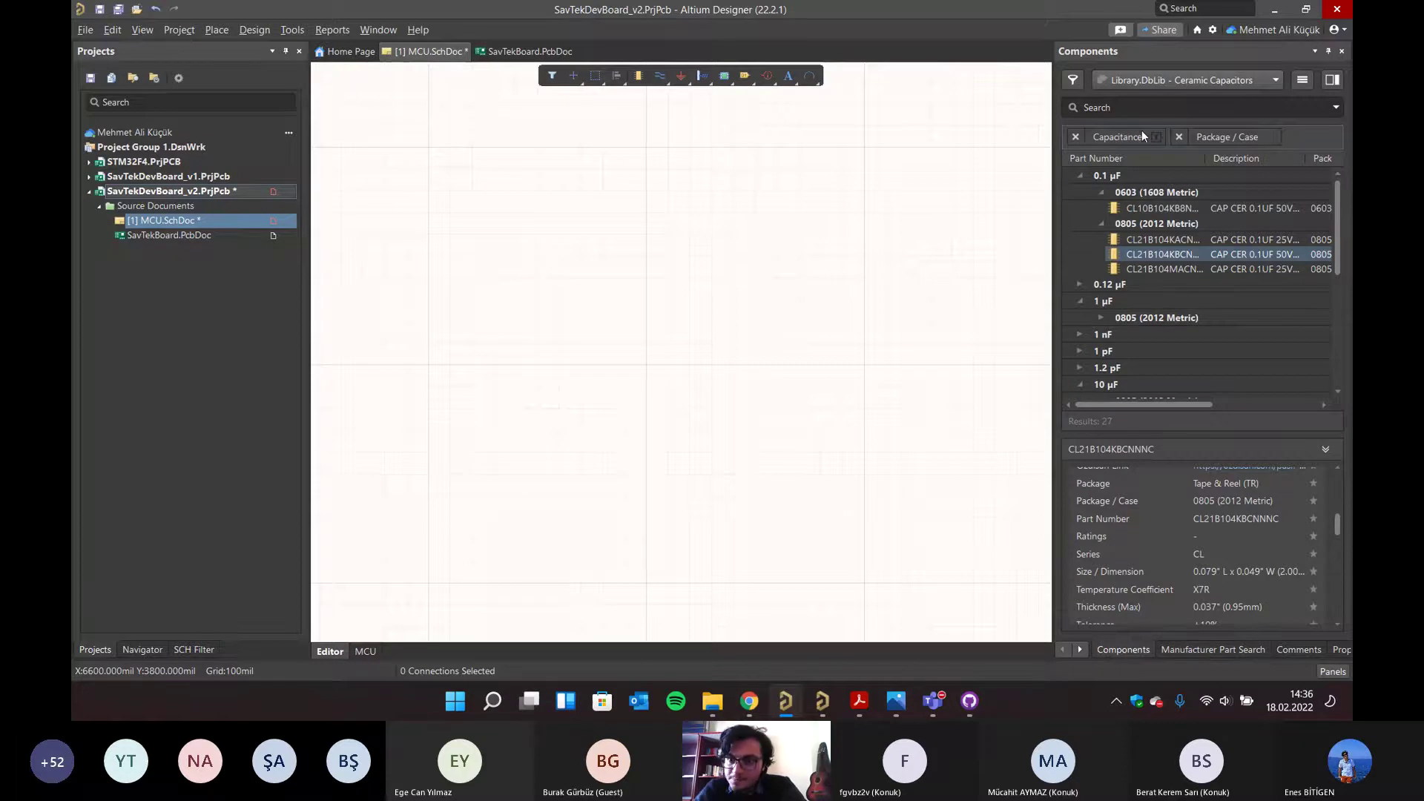
click(1303, 84)
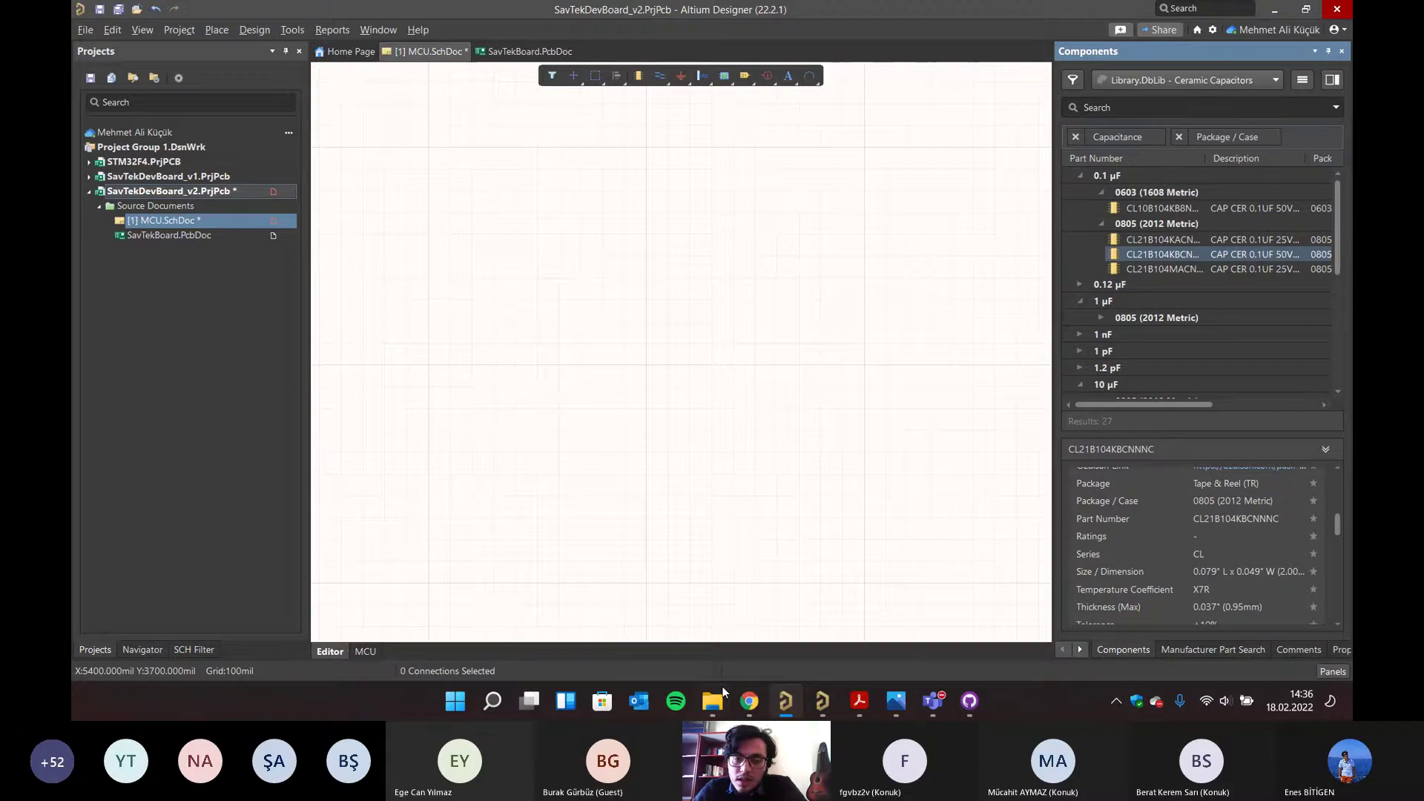
- Open Database.accdb from the Altium_Designer_Library folder in Access and enable its blocked content
mouse_move(714, 699)
mouse_move(829, 615)
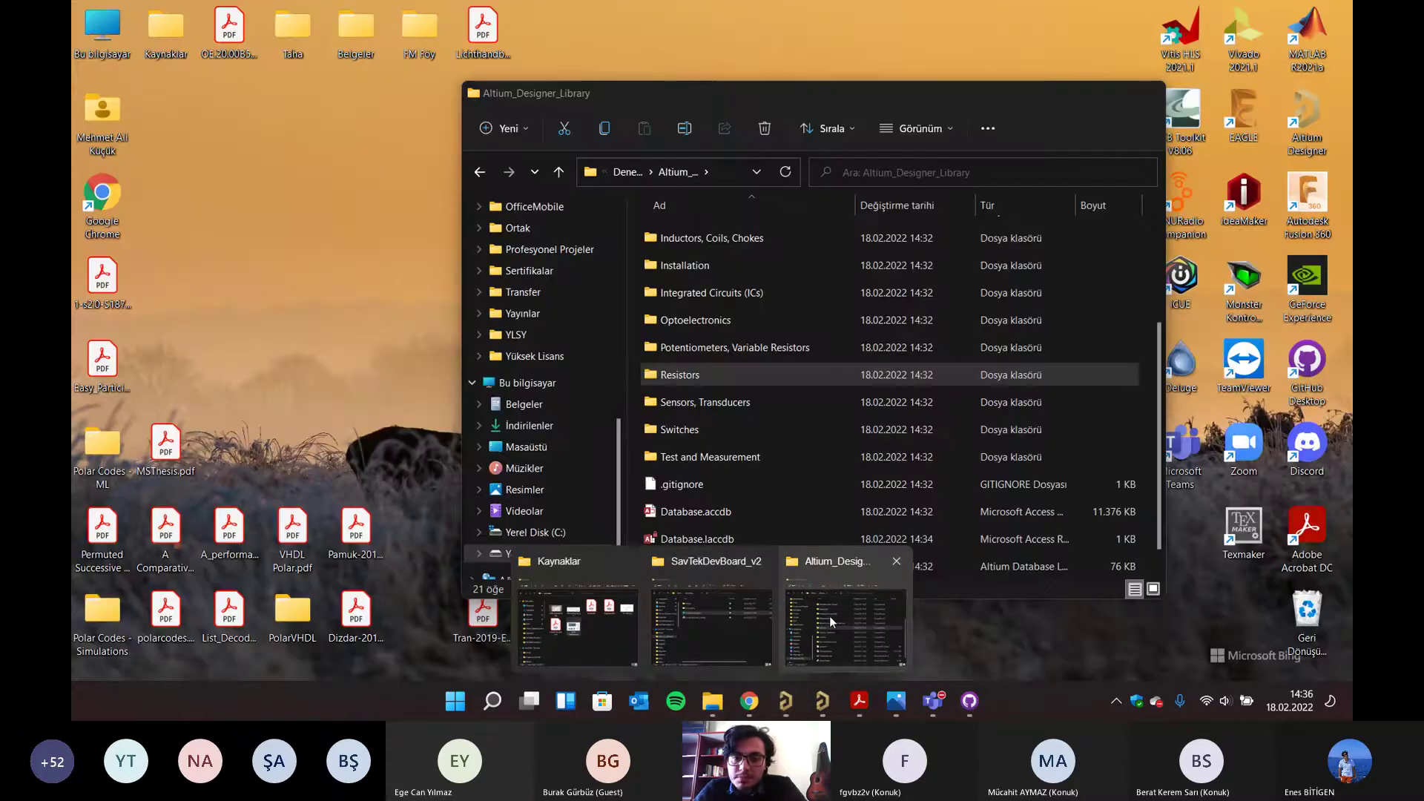
click(829, 616)
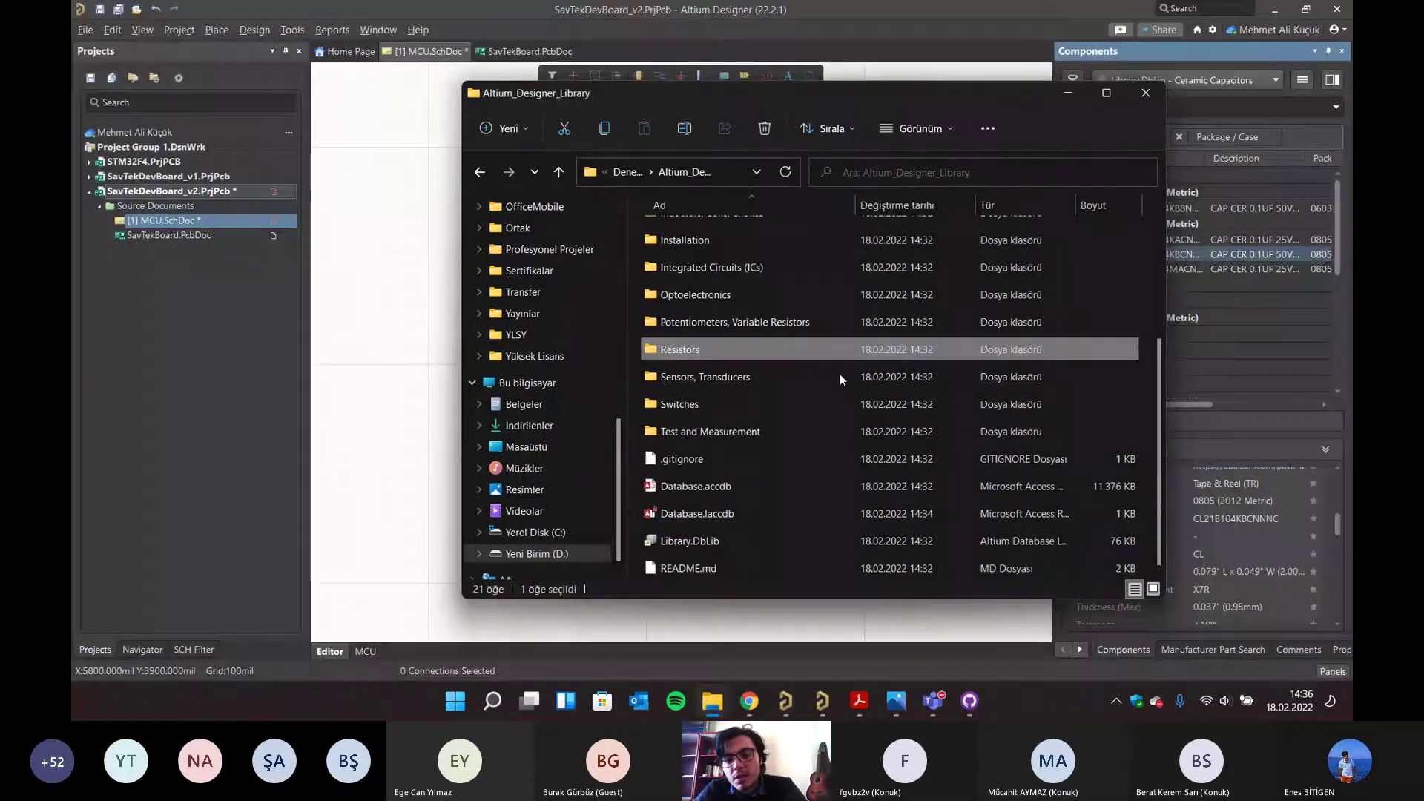
double_click(689, 488)
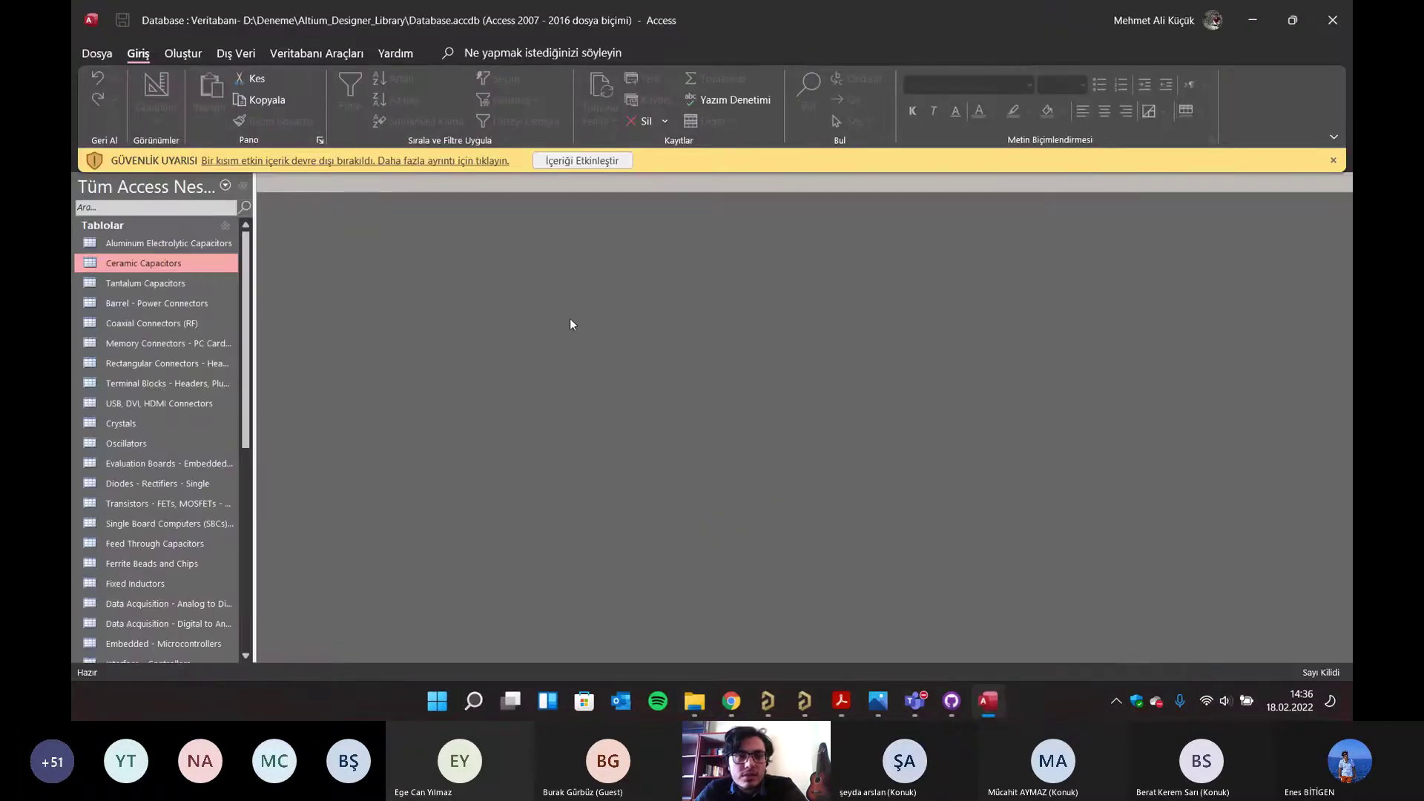
click(584, 160)
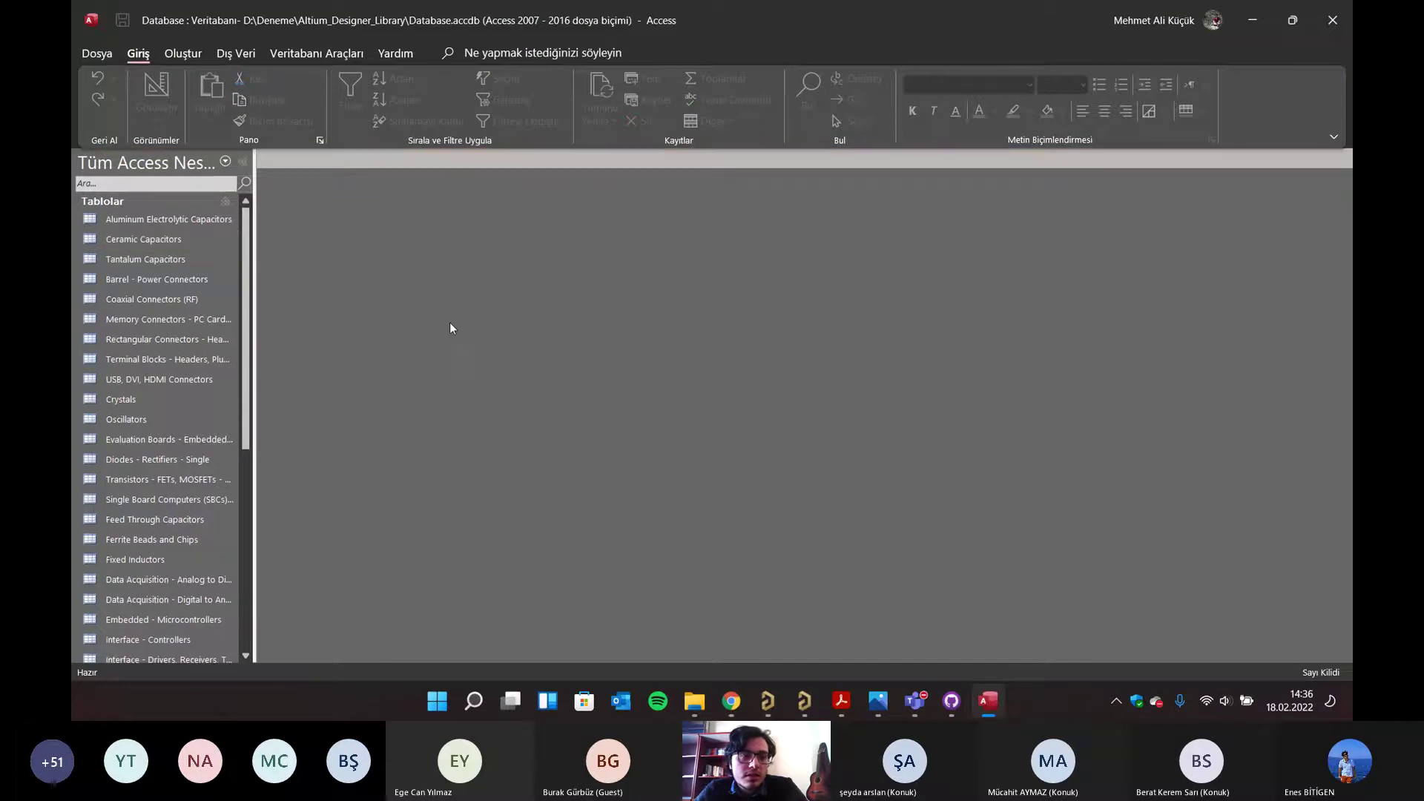
- Look over the list of component tables and open the Oscillators and Aluminum Electrolytic Capacitors tables
scroll(173, 357, down, 6)
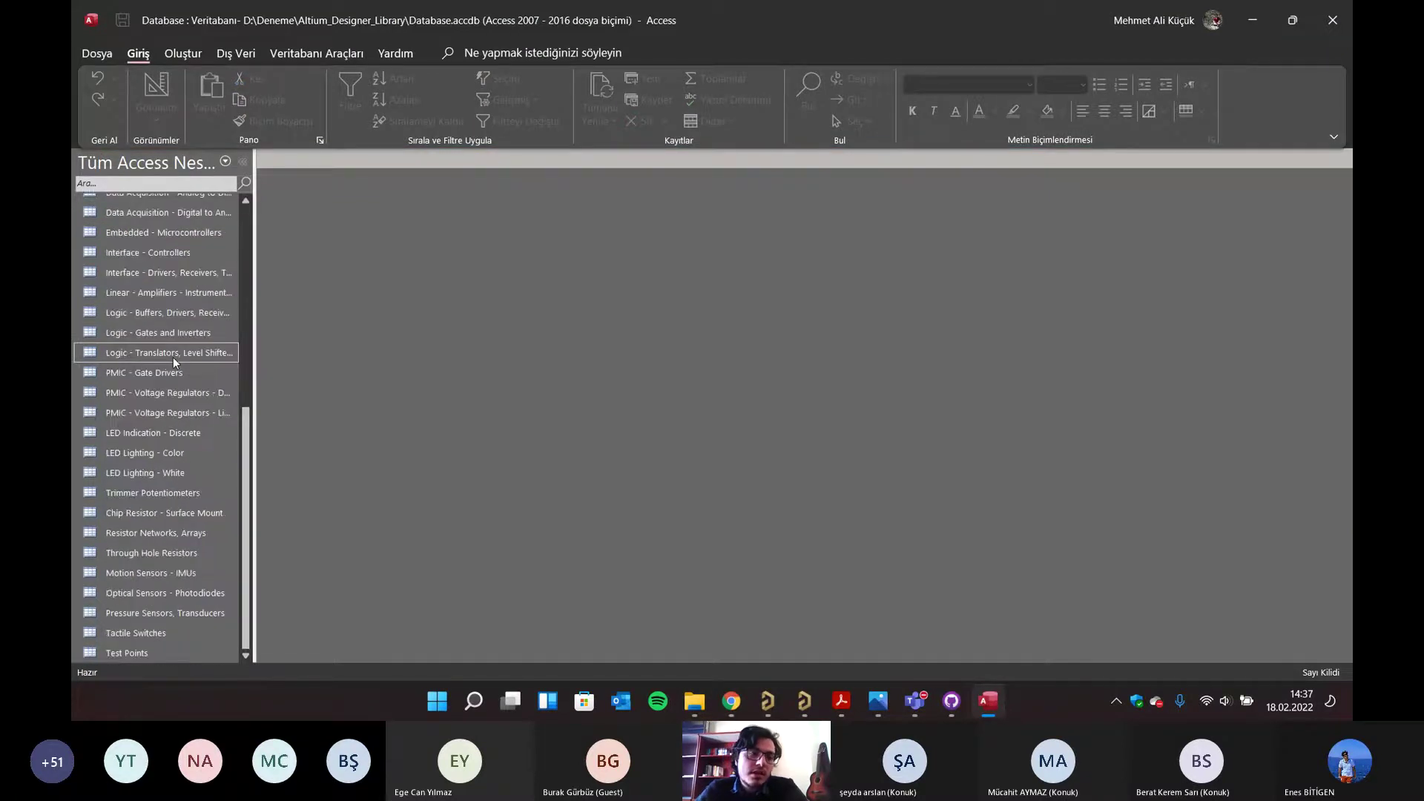
scroll(172, 358, up, 7)
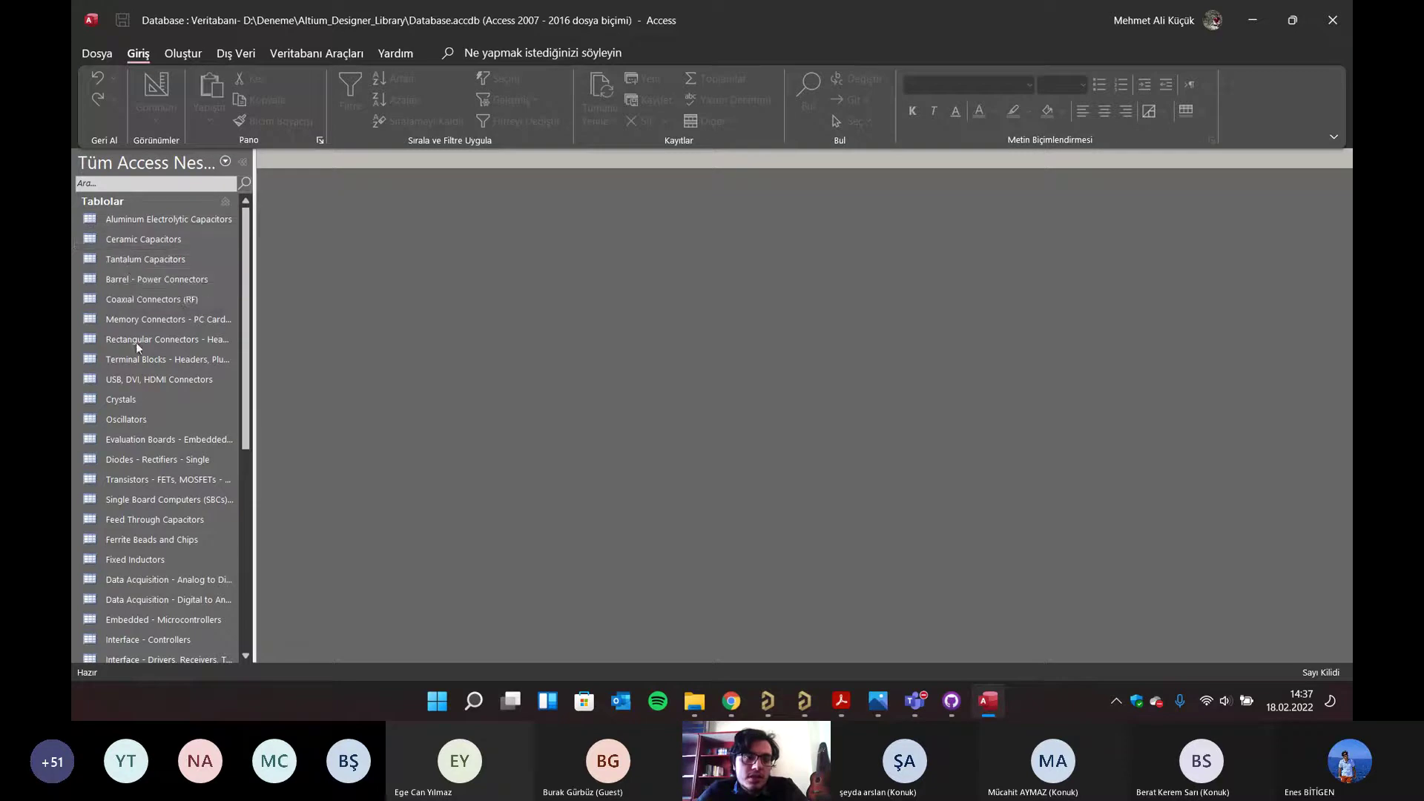
double_click(131, 415)
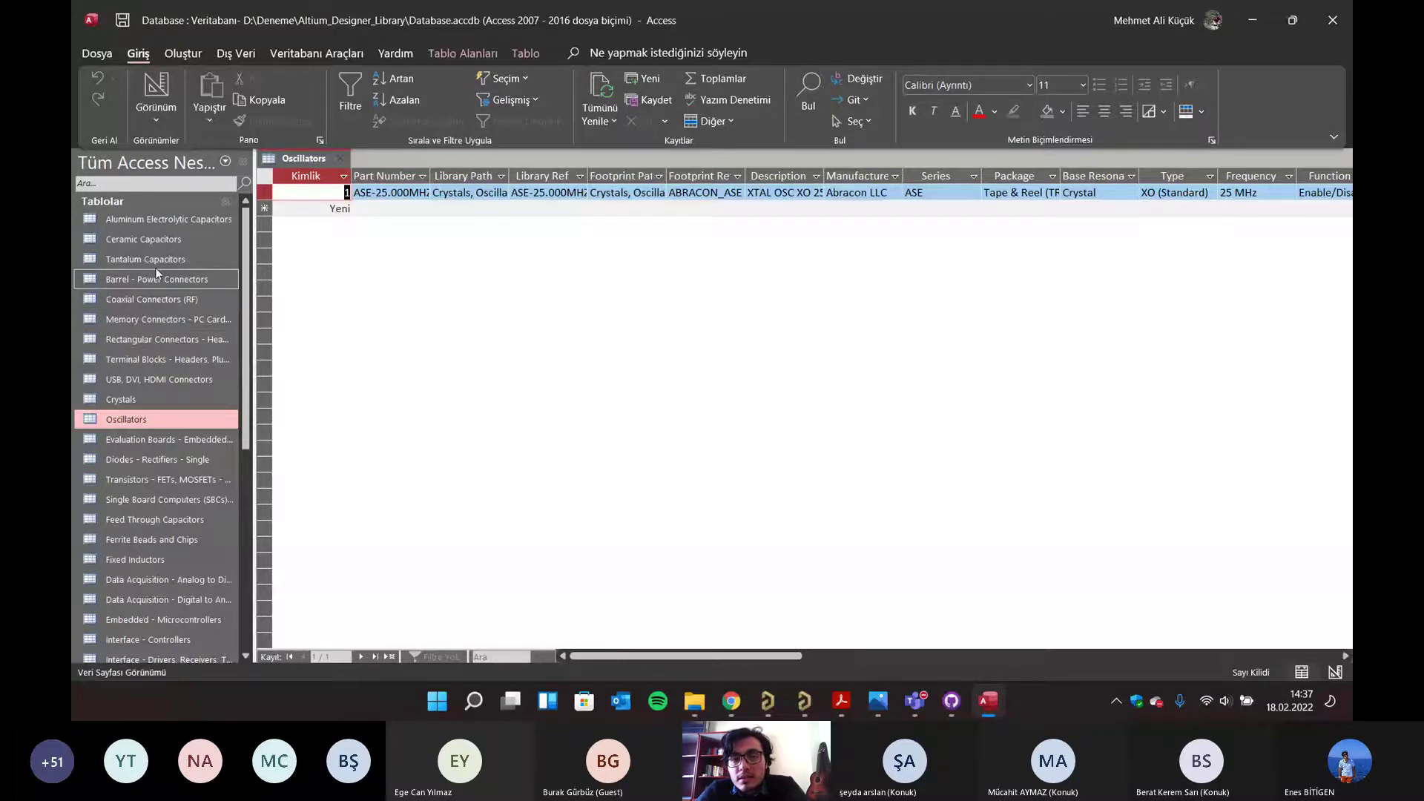
double_click(168, 218)
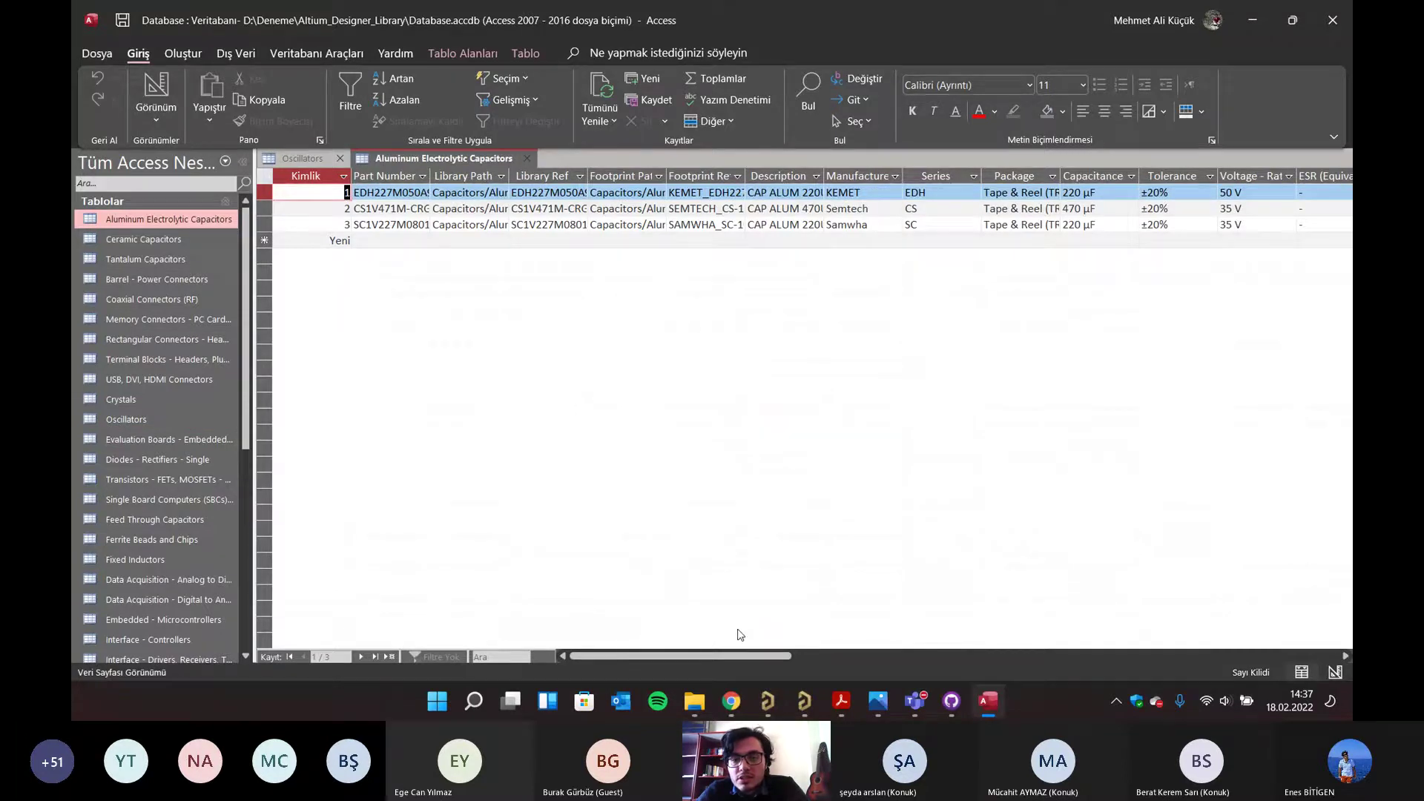
- Examine the Aluminum Electrolytic Capacitors table's columns, from part number and library paths through the electrical parameters to the supplier links
drag(732, 656, 855, 683)
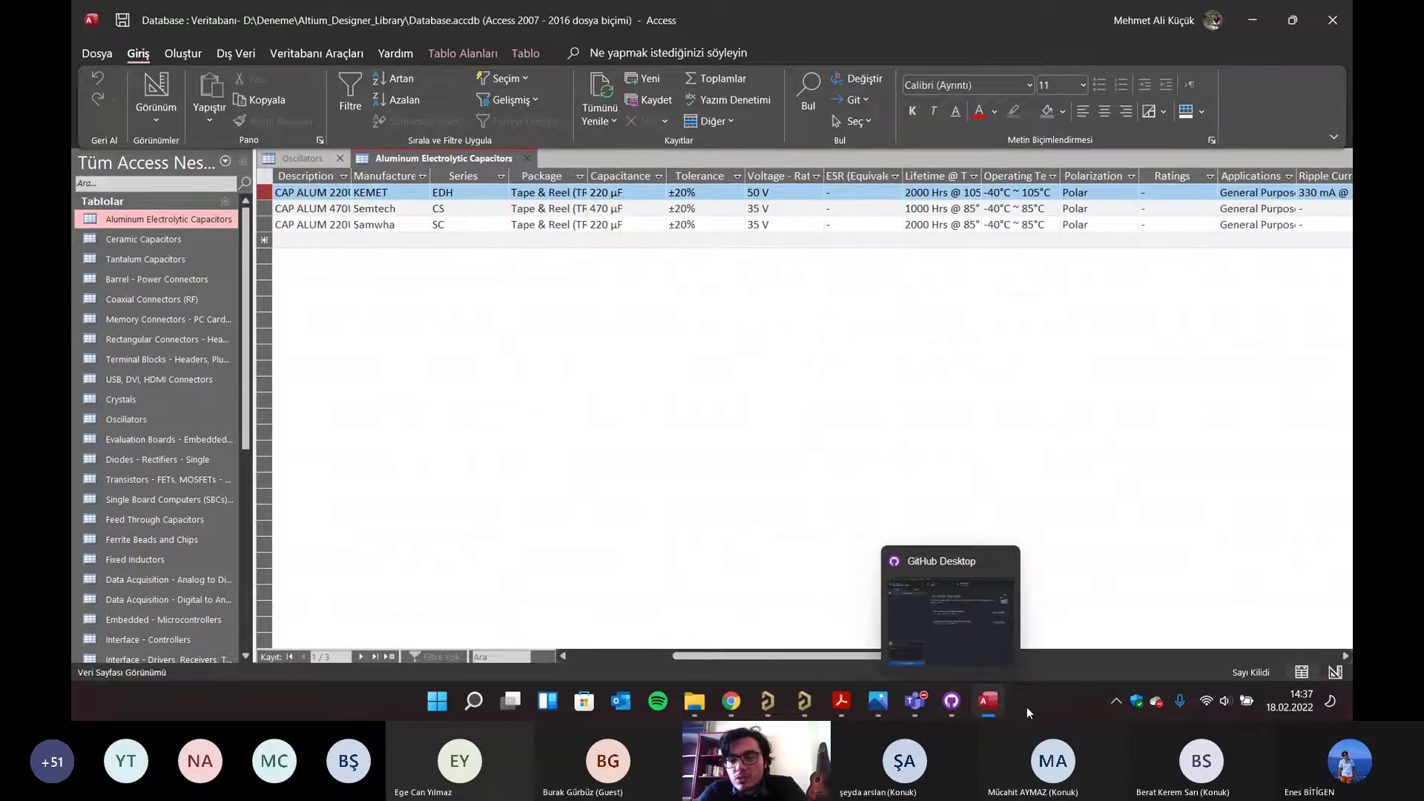
mouse_move(802, 688)
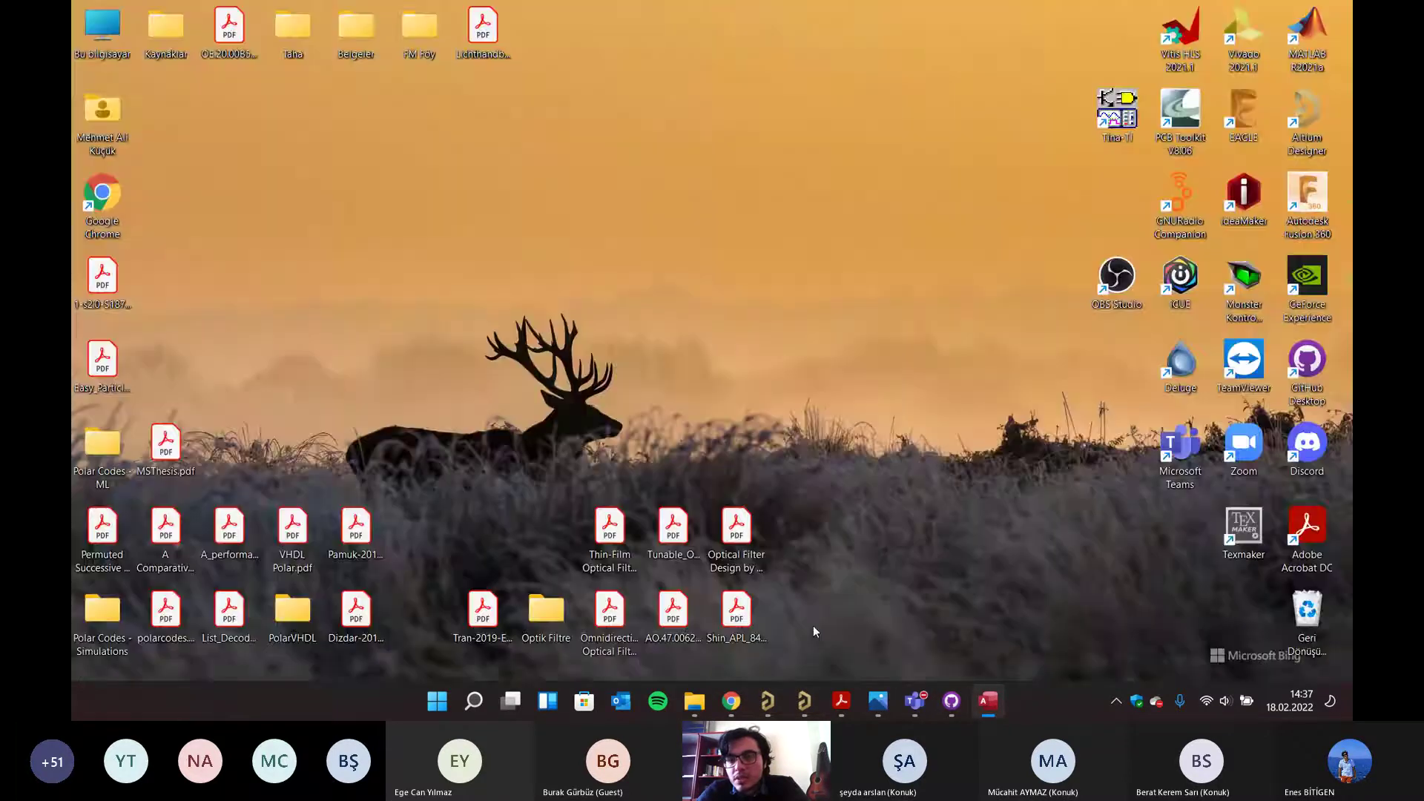
click(813, 626)
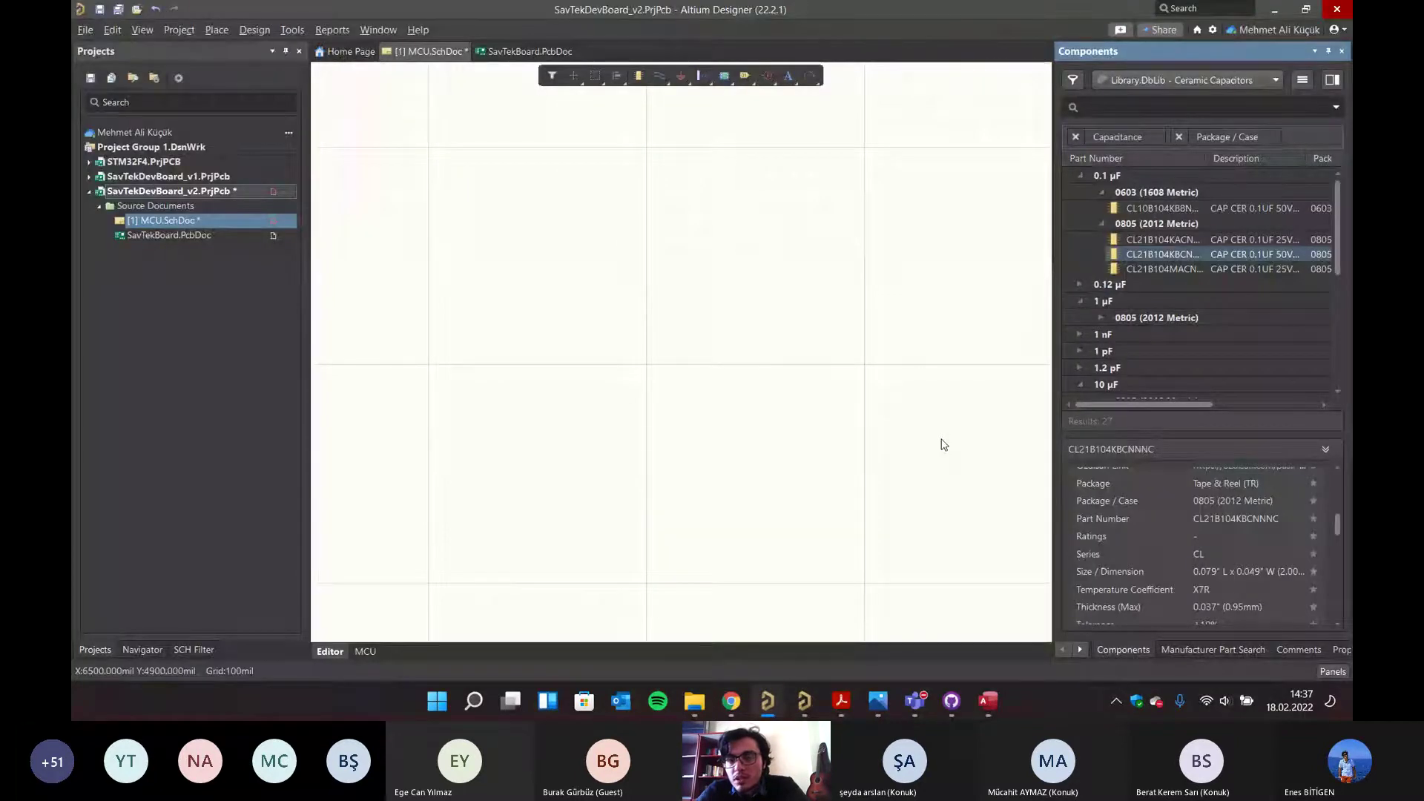
key(alt+Tab)
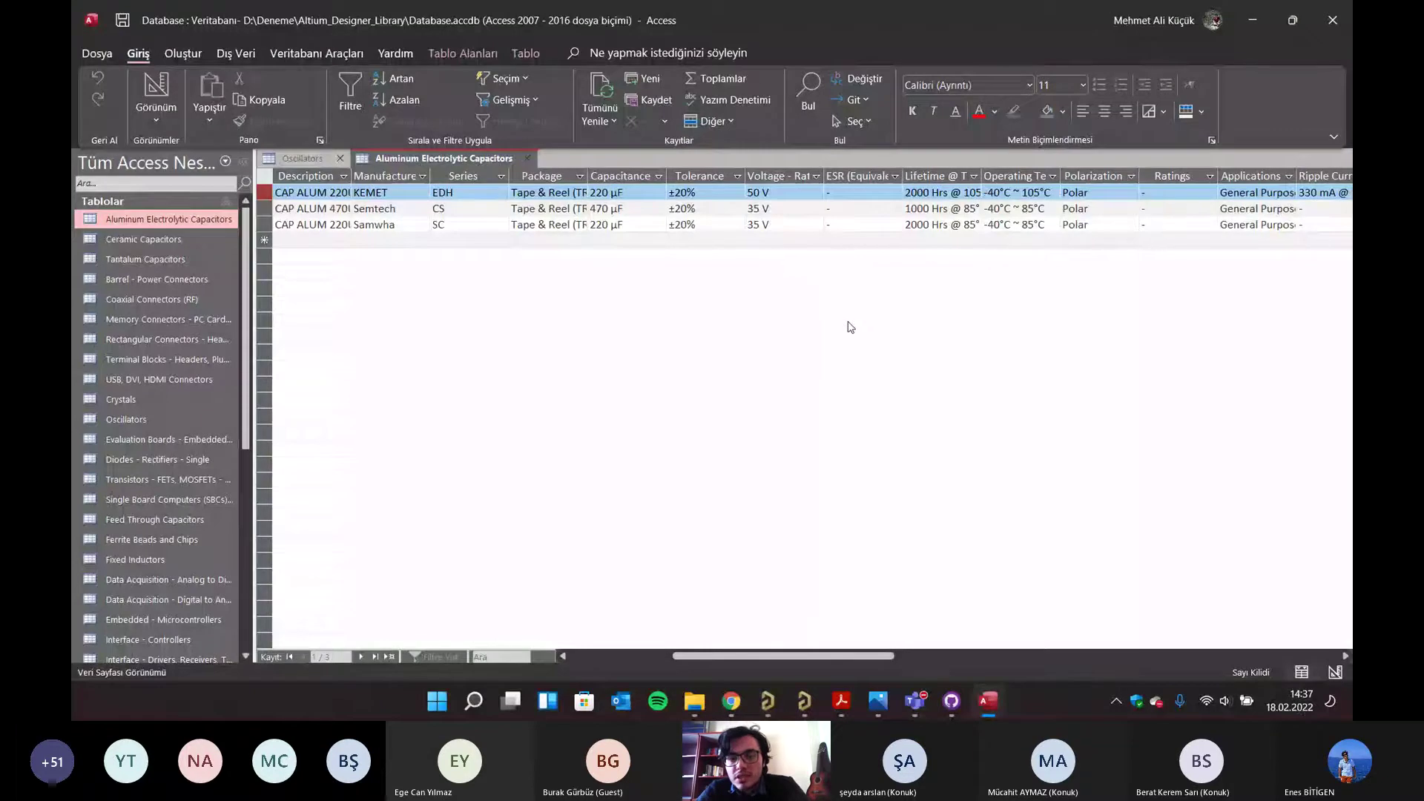
scroll(808, 217, left, 1)
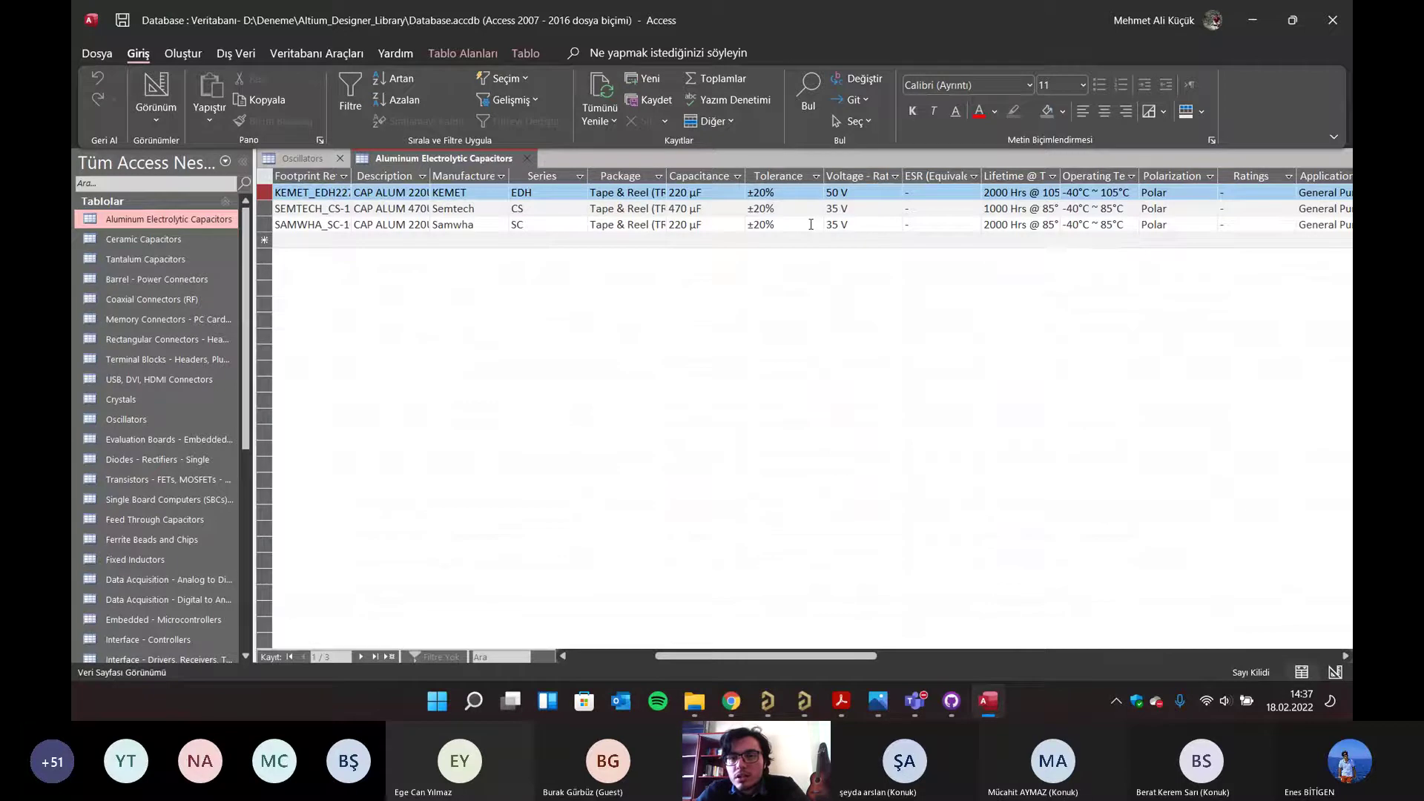
drag(843, 660, 1129, 635)
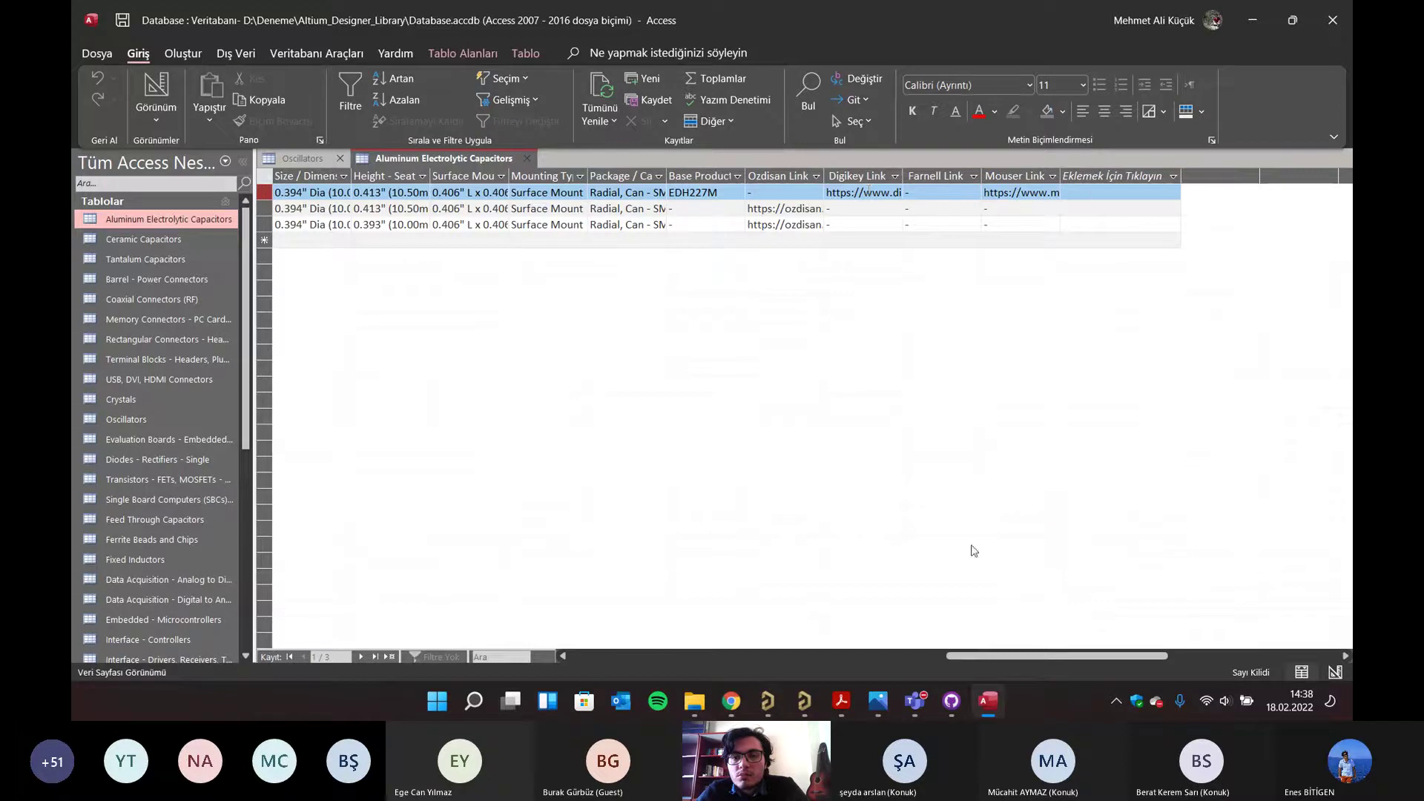
drag(1031, 657, 560, 586)
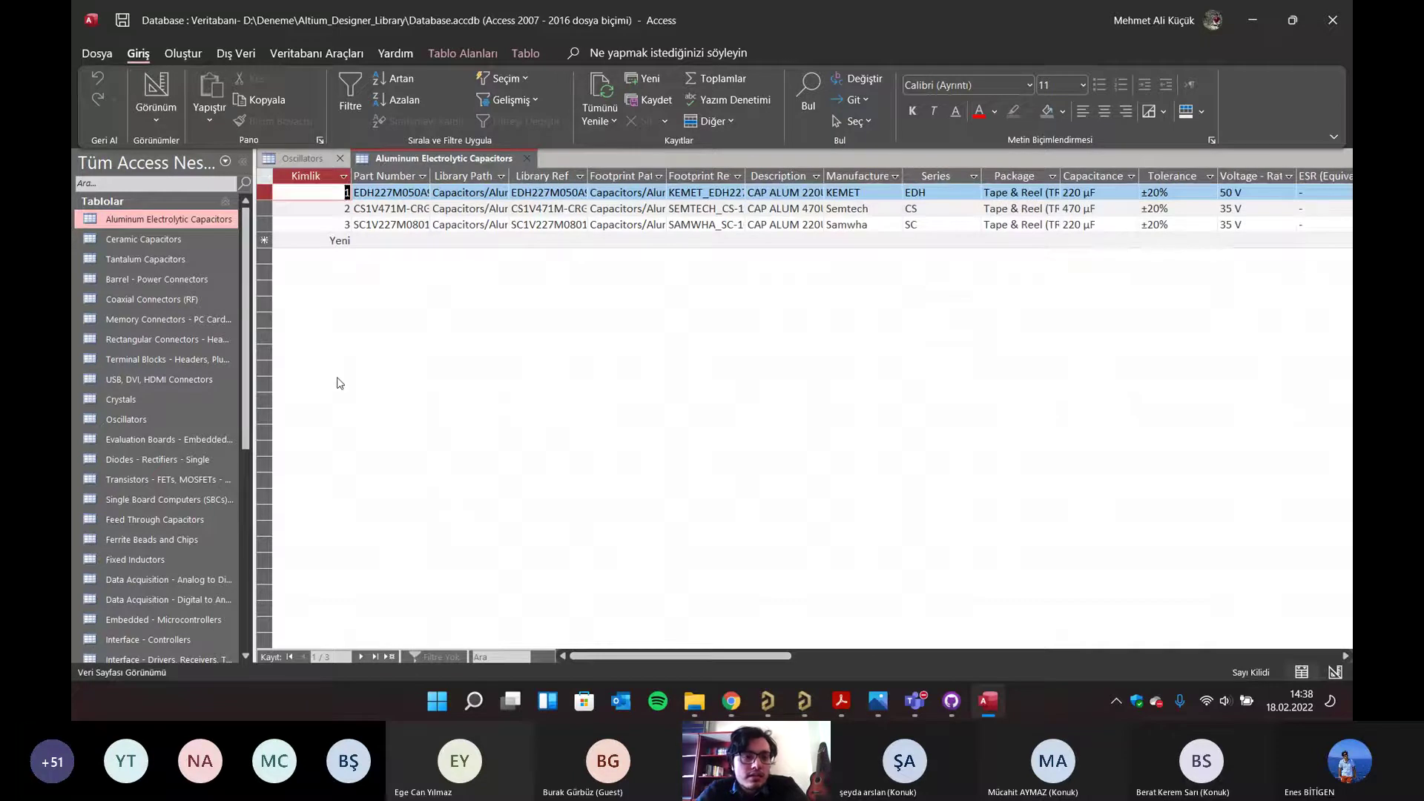
scroll(169, 434, down, 4)
scroll(172, 429, up, 4)
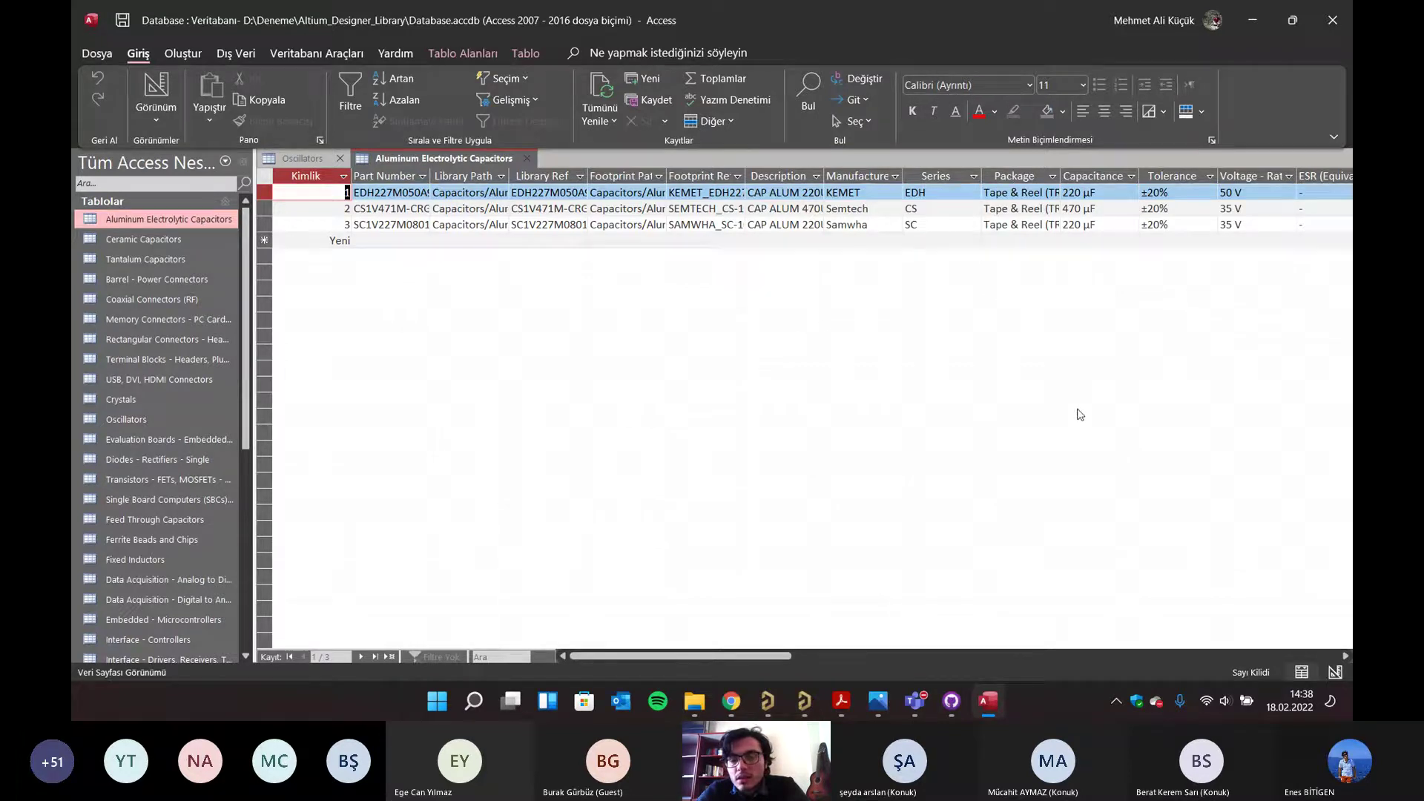
- Look over the remaining component tables in the Access database and close it
click(802, 701)
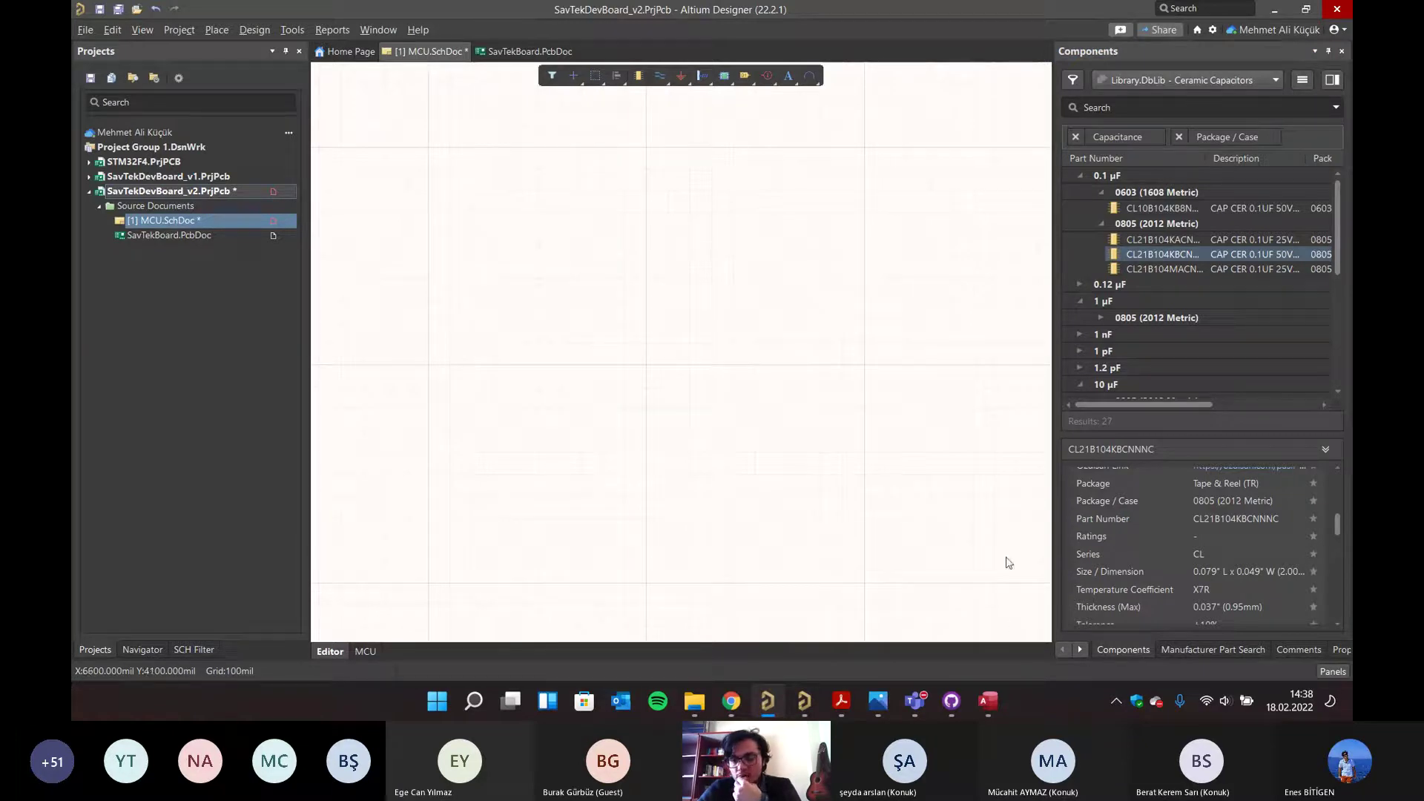
mouse_move(959, 717)
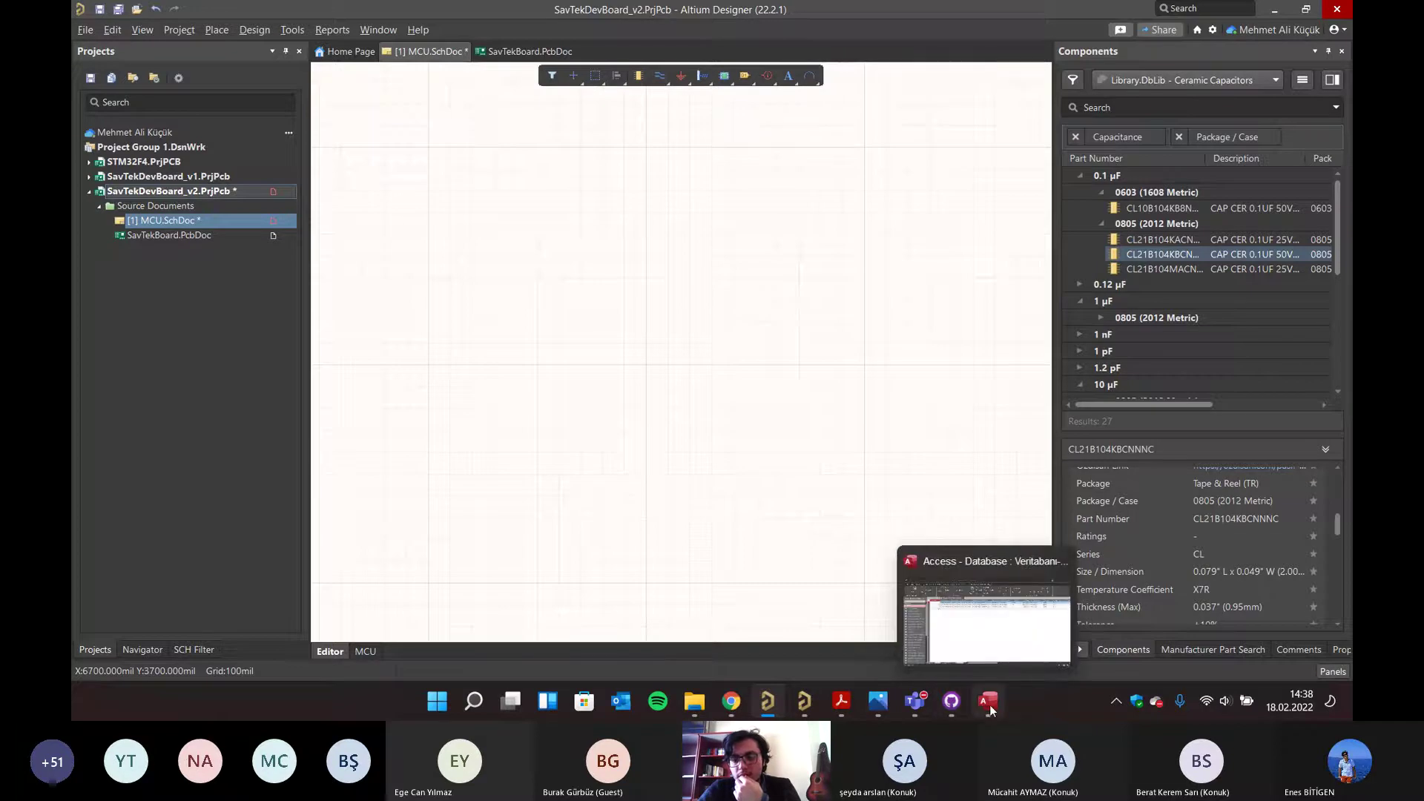
click(1002, 633)
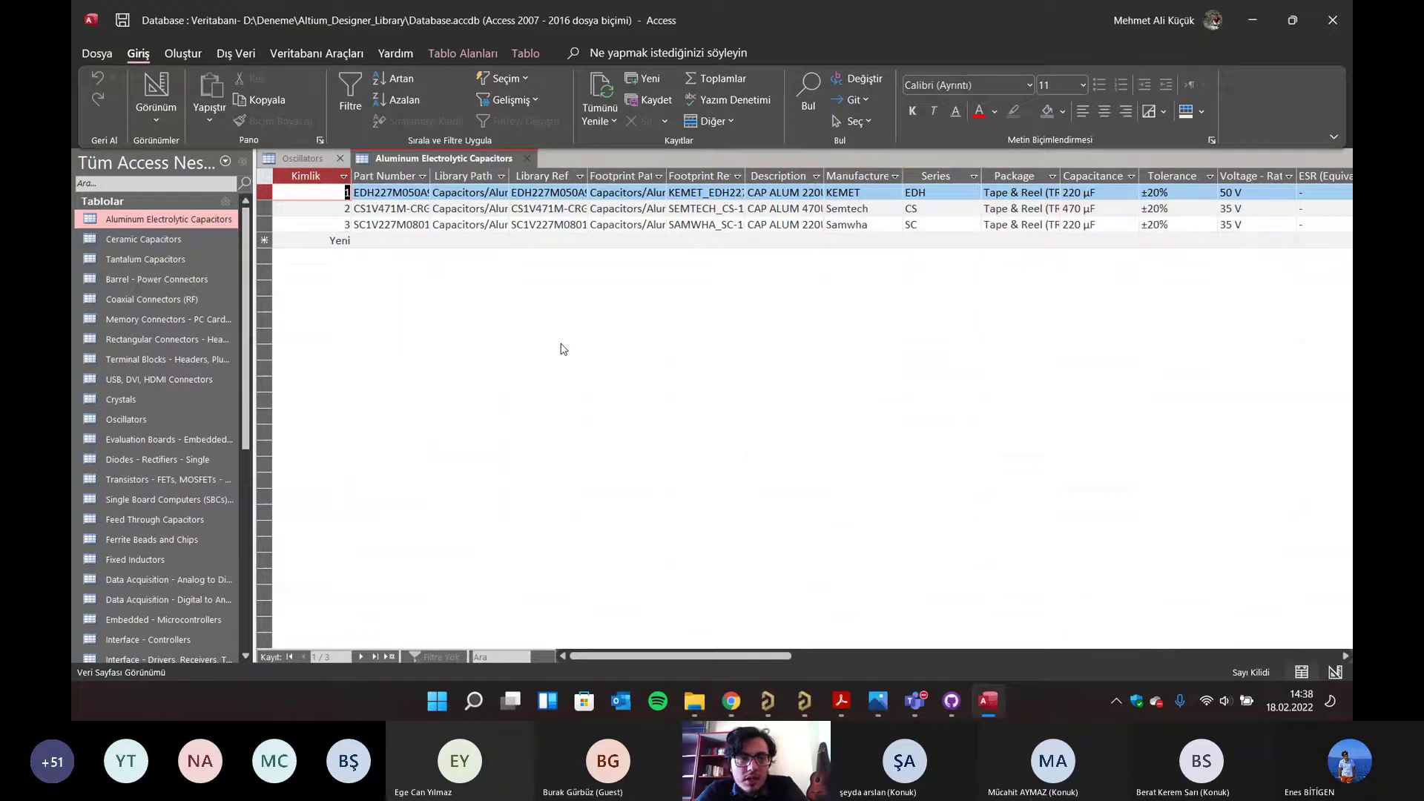
scroll(209, 463, down, 6)
mouse_move(952, 701)
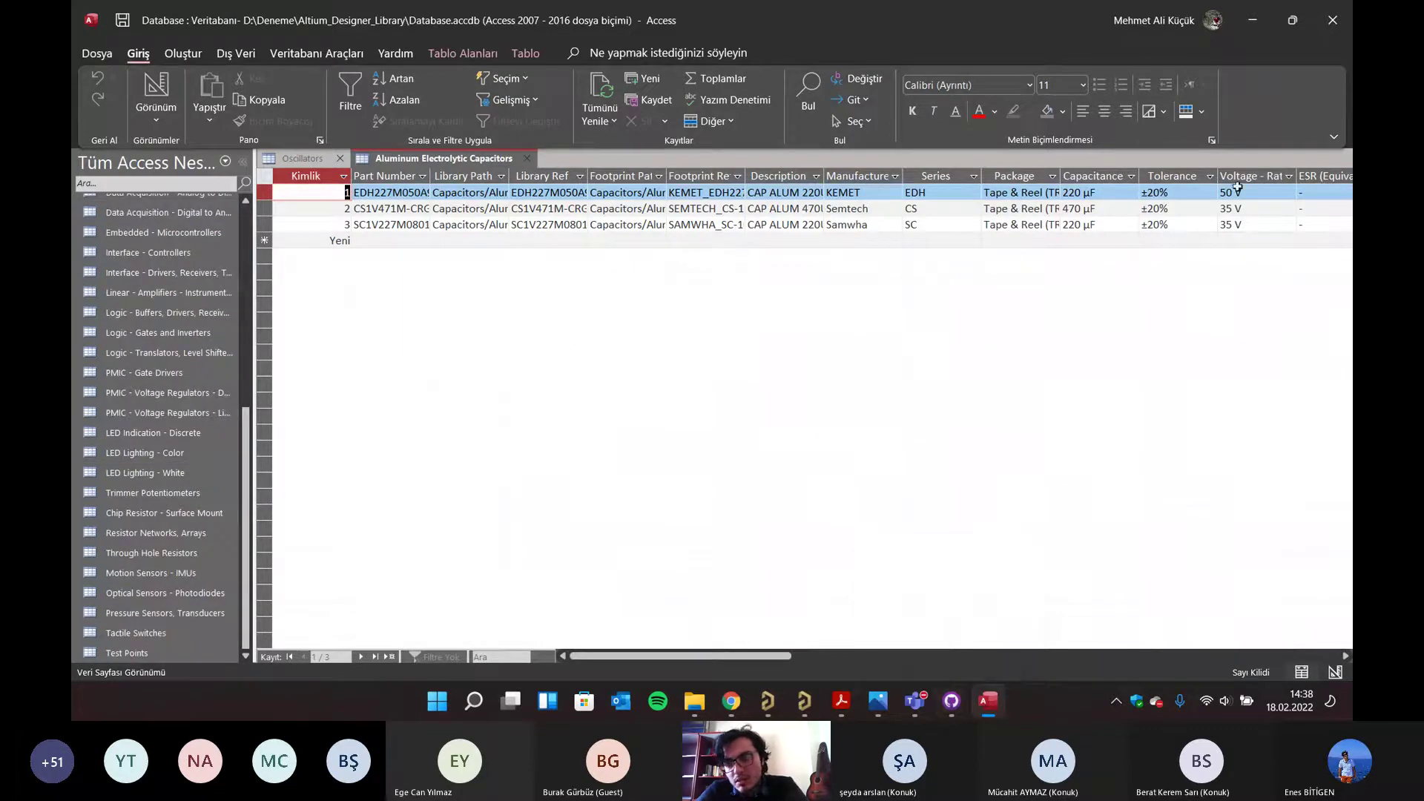
click(1333, 20)
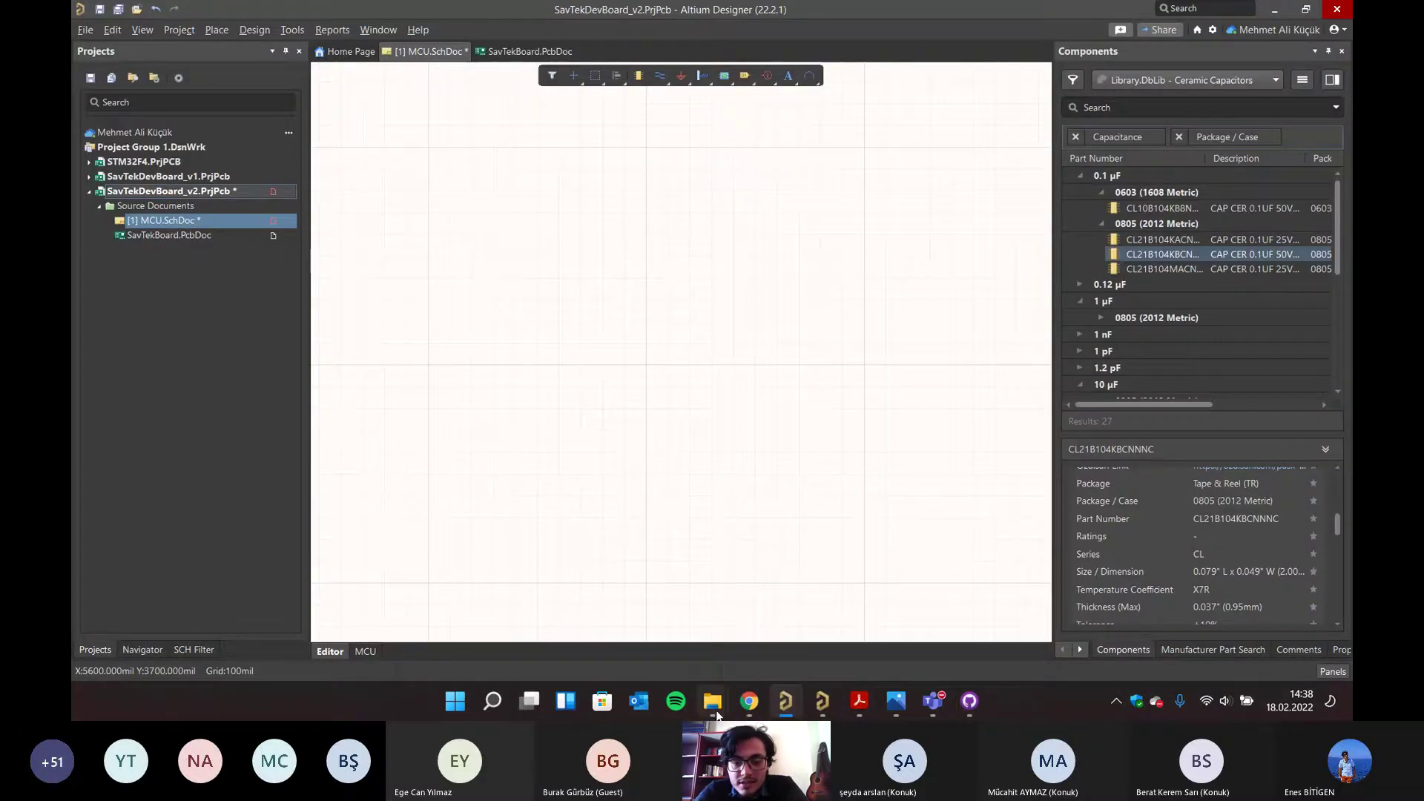
- Open Aluminum Electrolytic Capacitors.LibPkg from the library's Capacitors folder in Altium Designer
mouse_move(712, 701)
click(845, 623)
scroll(653, 245, up, 3)
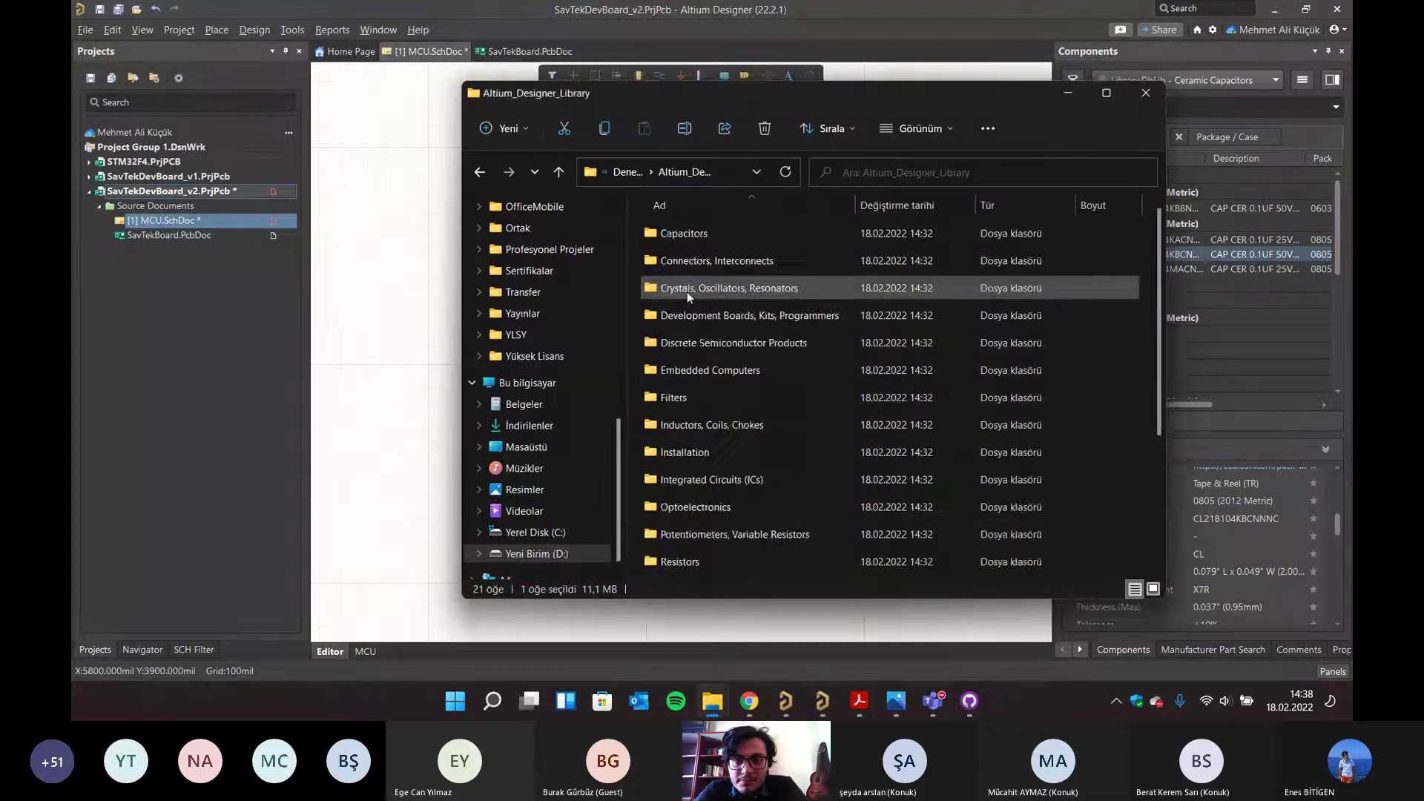
double_click(676, 235)
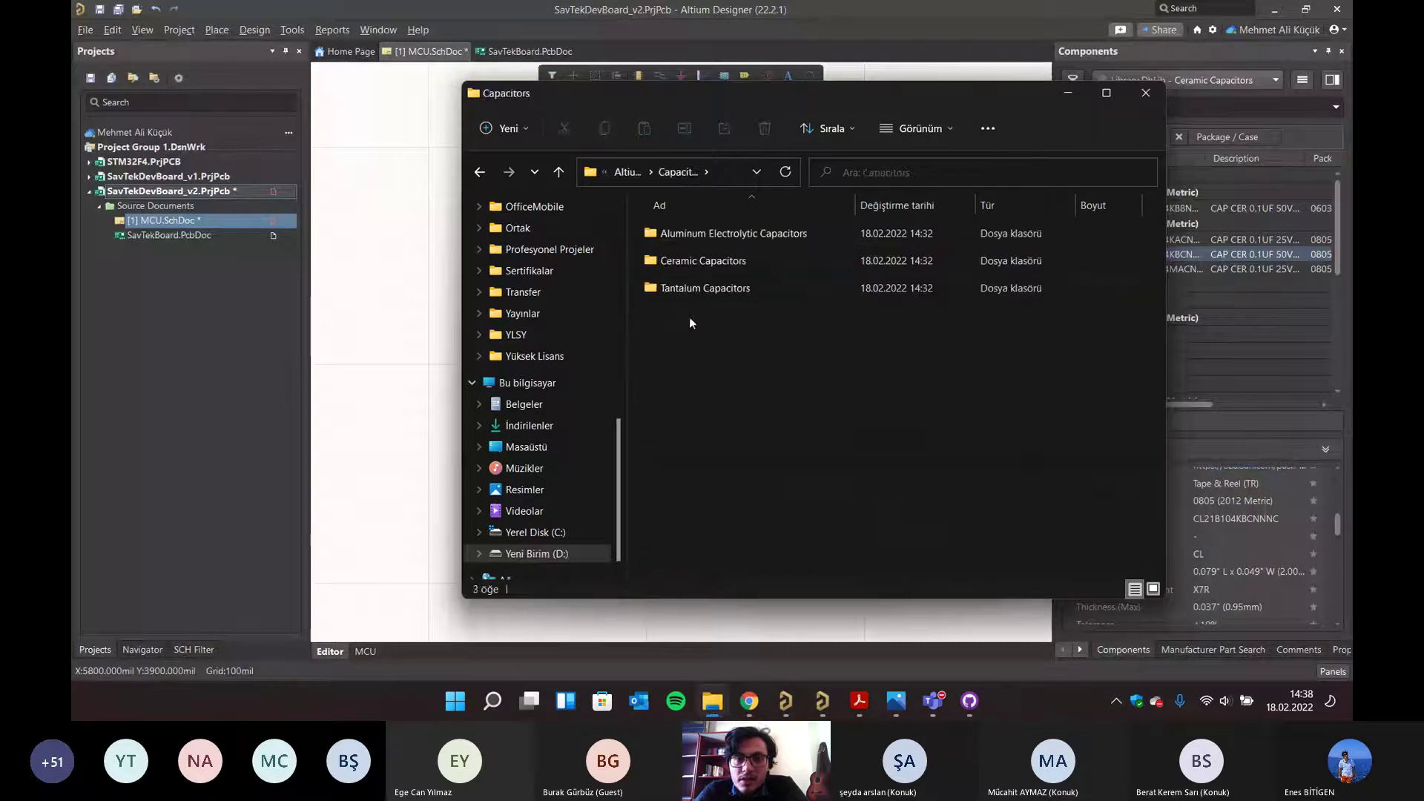
double_click(679, 235)
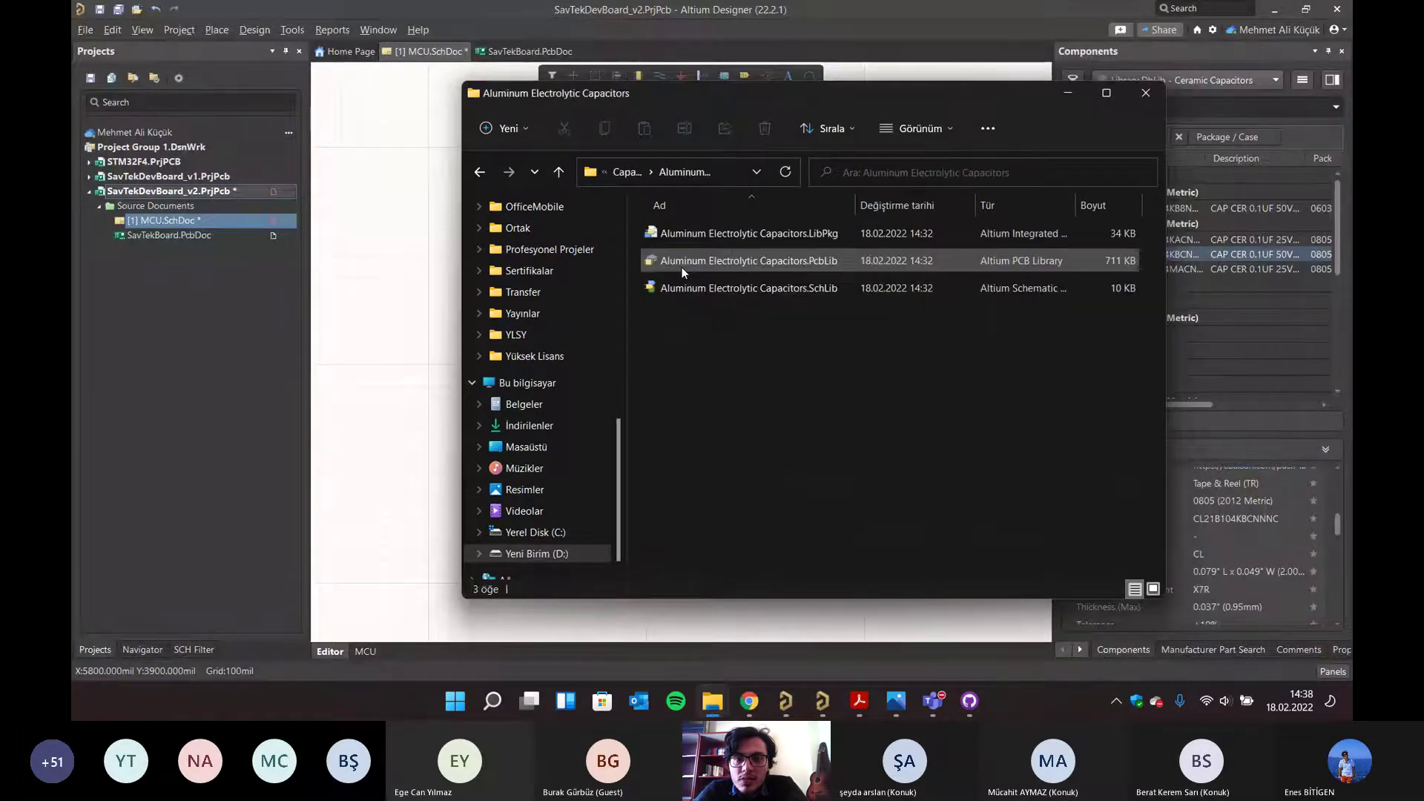
click(693, 236)
double_click(691, 235)
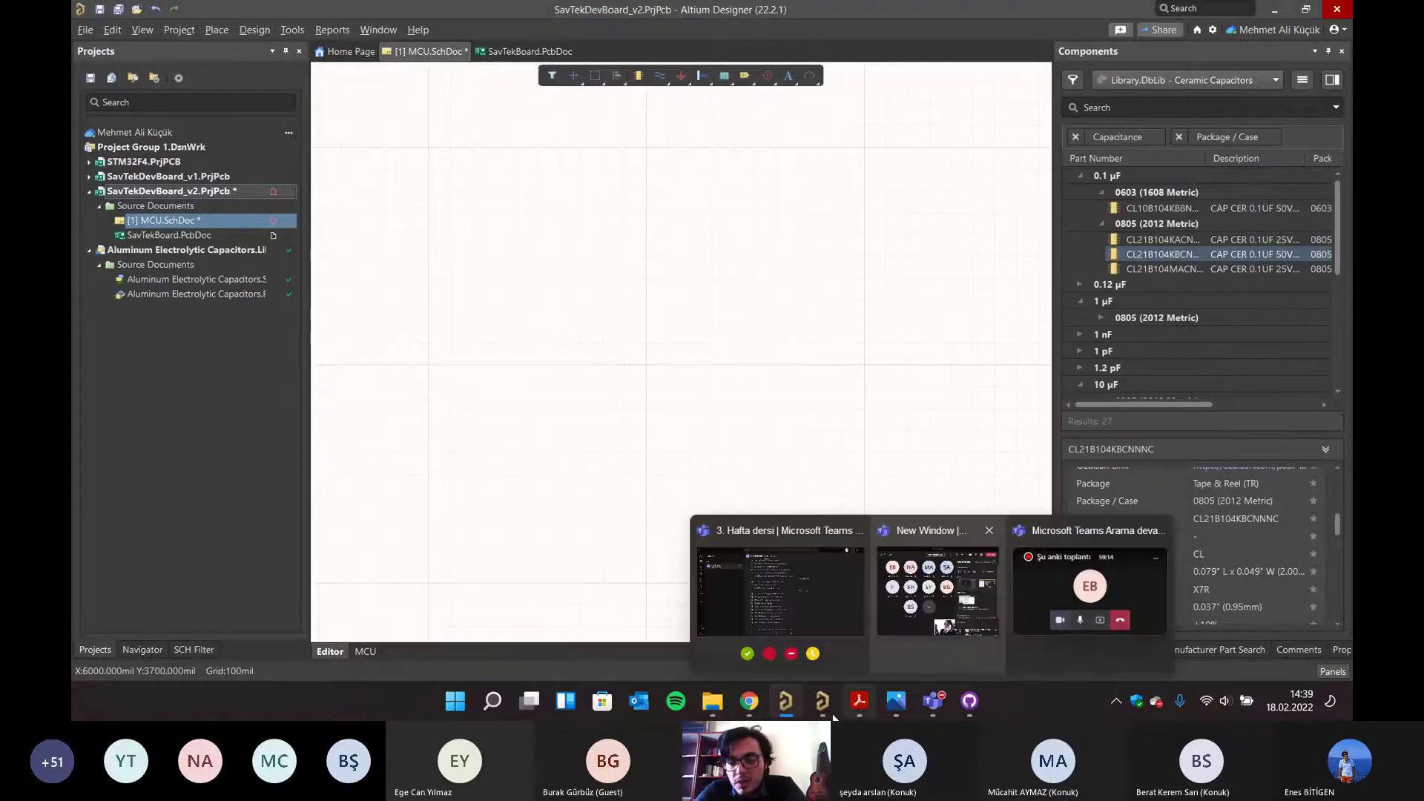
- Compare the opened package's source documents with the PcbLib and SchLib files in its folder
mouse_move(712, 701)
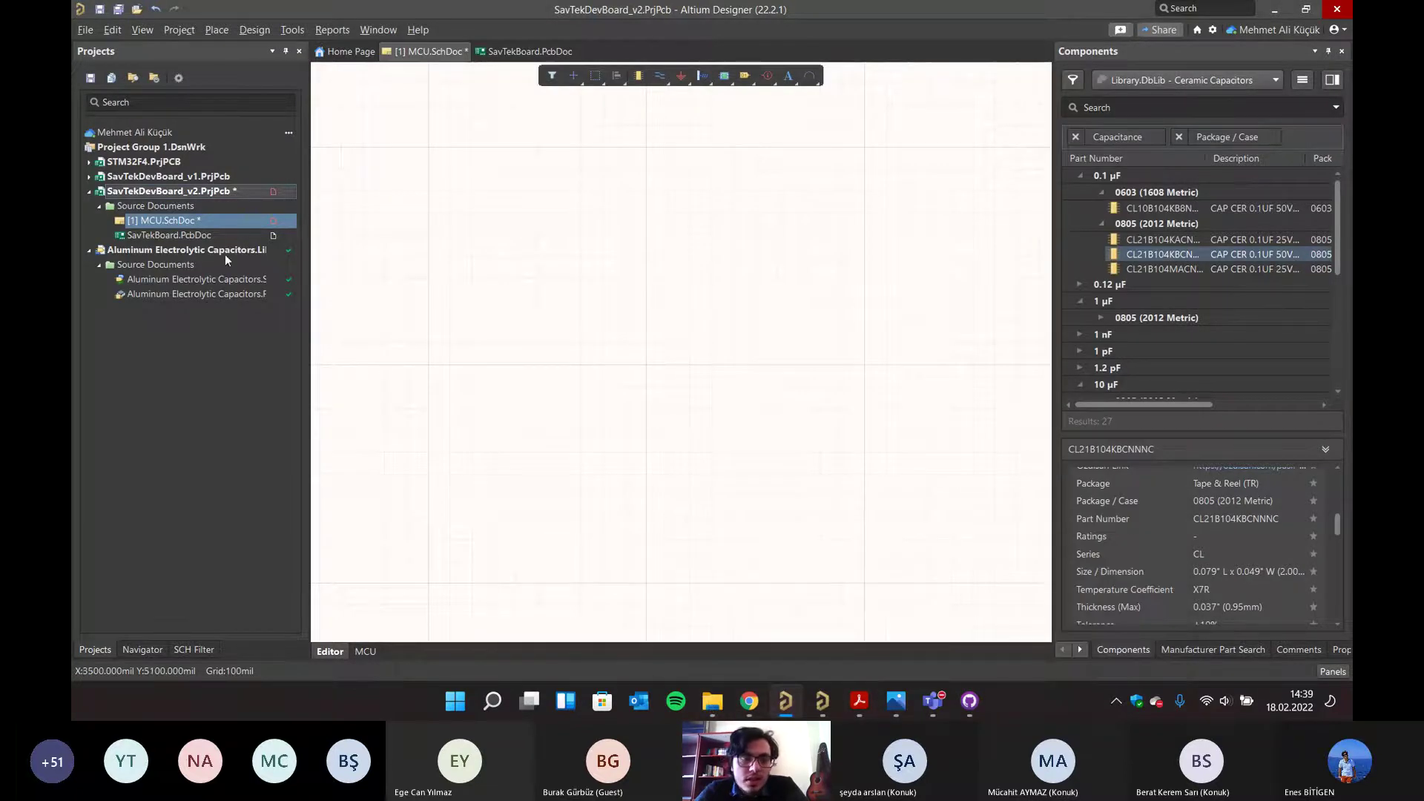
click(801, 614)
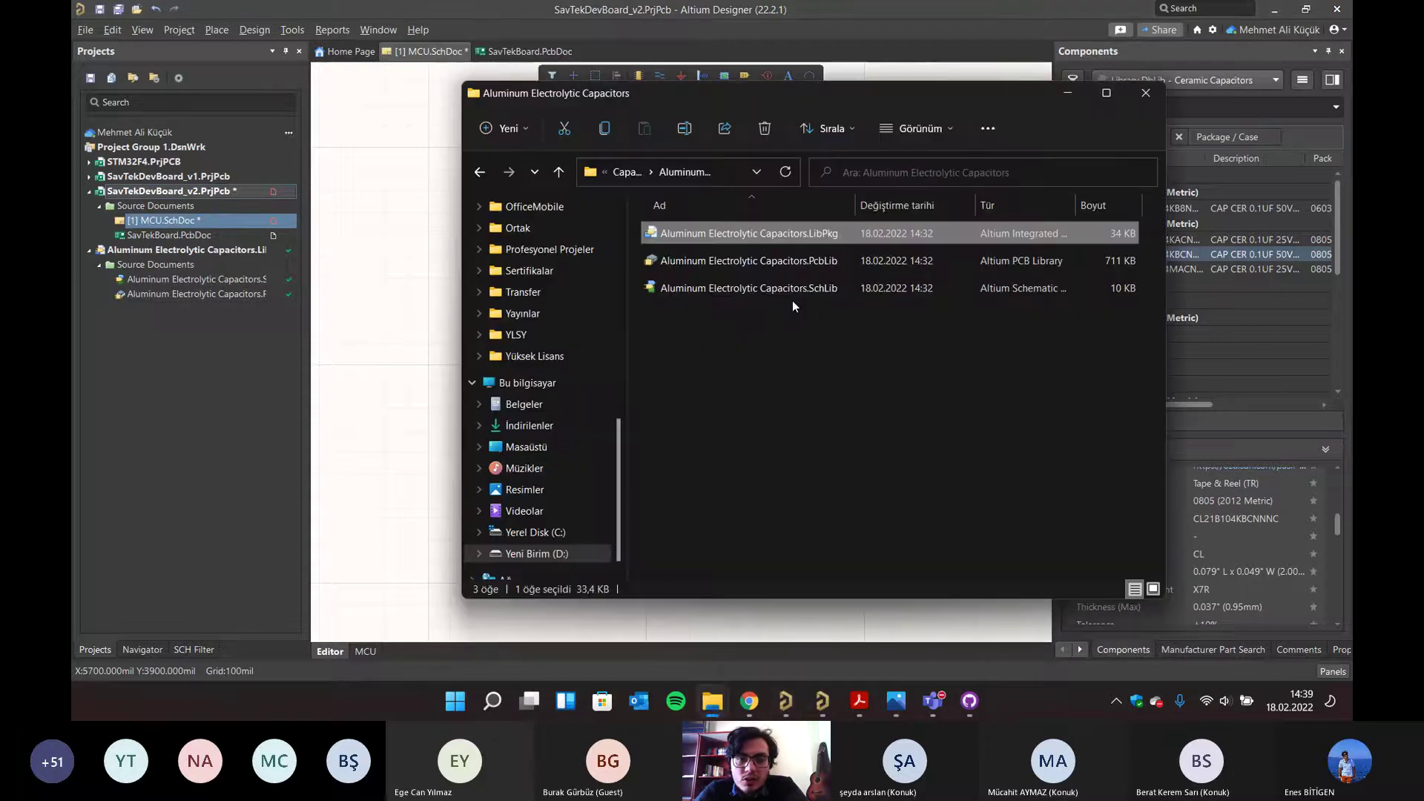
click(131, 338)
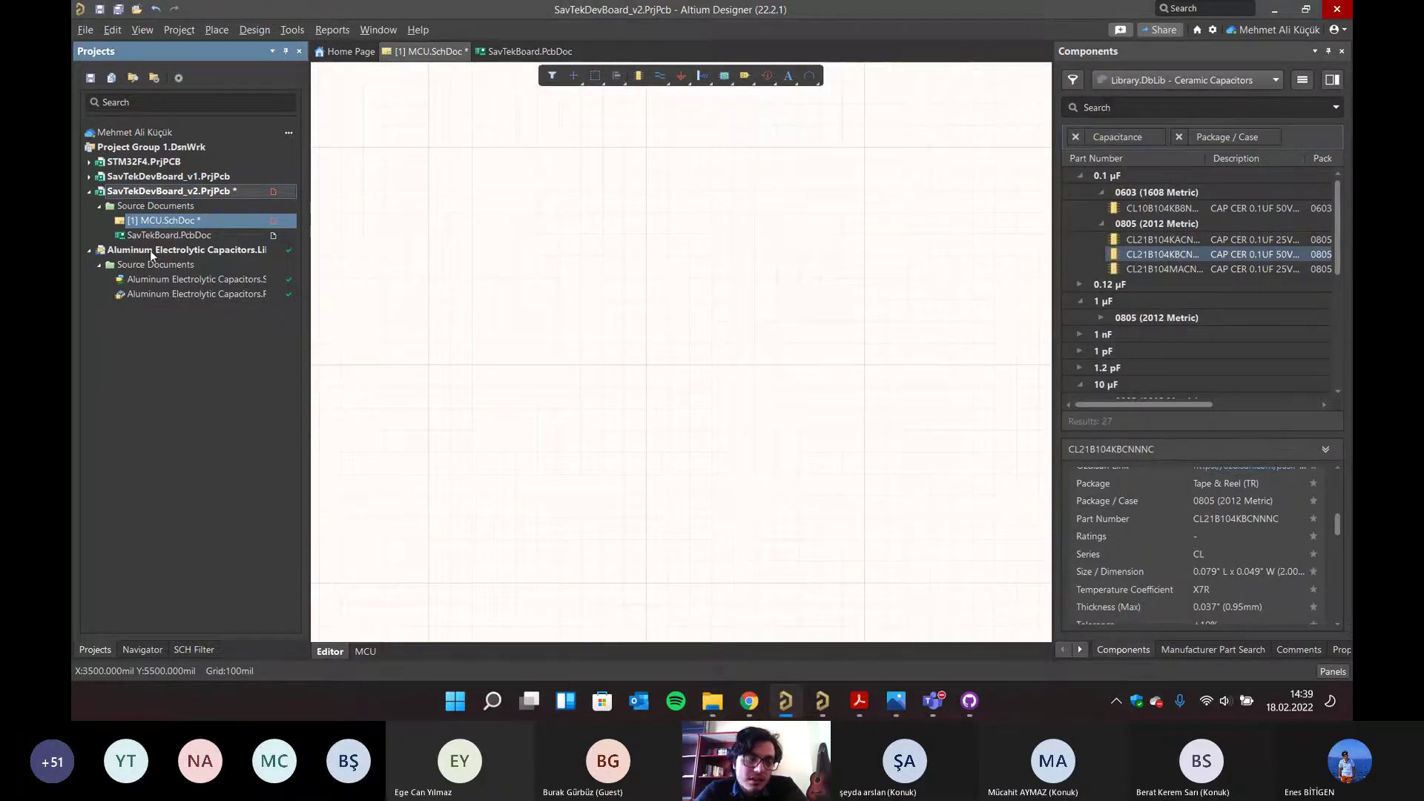
- Open the package's schematic and PCB library documents, list the schematic library's components and select CS1V471M-CRG10
click(161, 282)
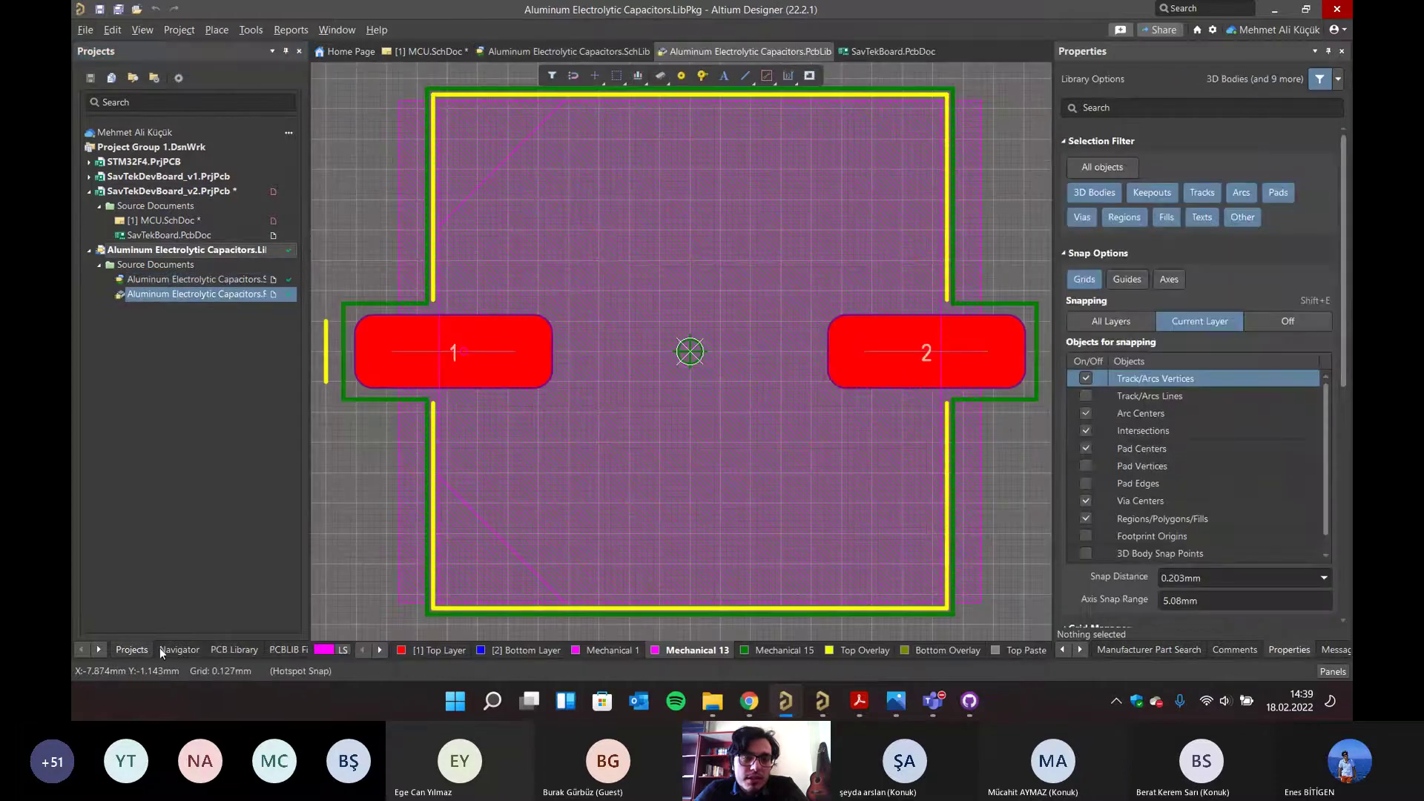
click(564, 51)
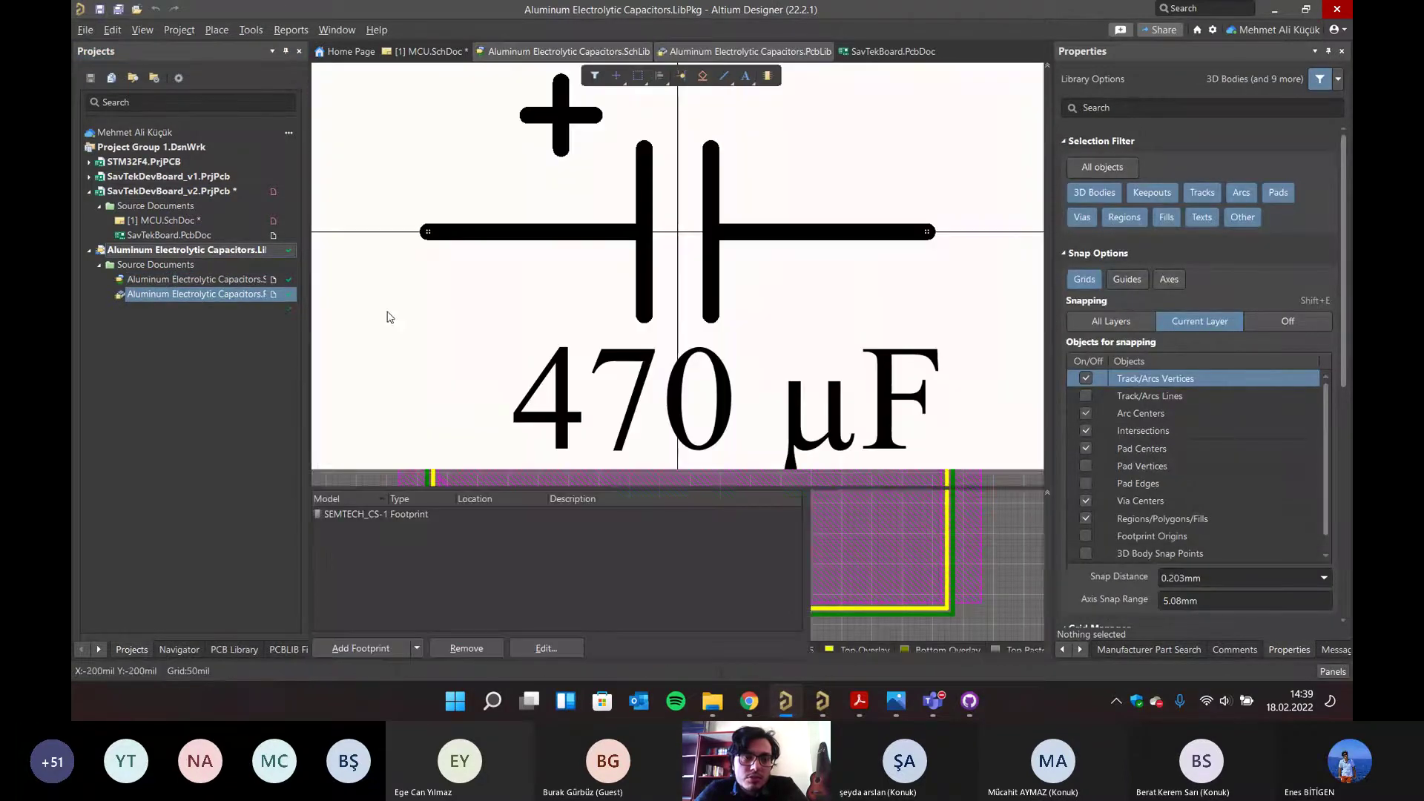
click(184, 649)
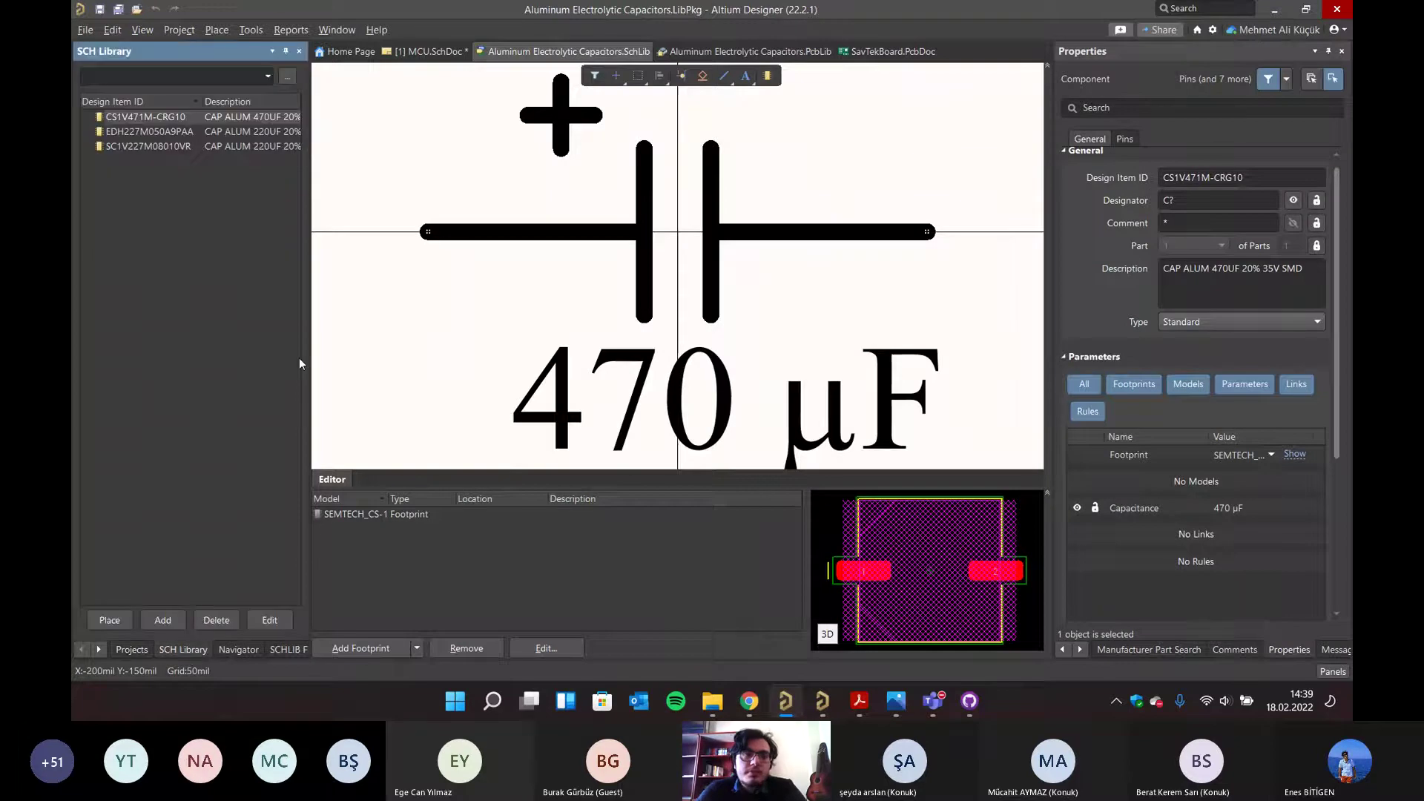
click(136, 120)
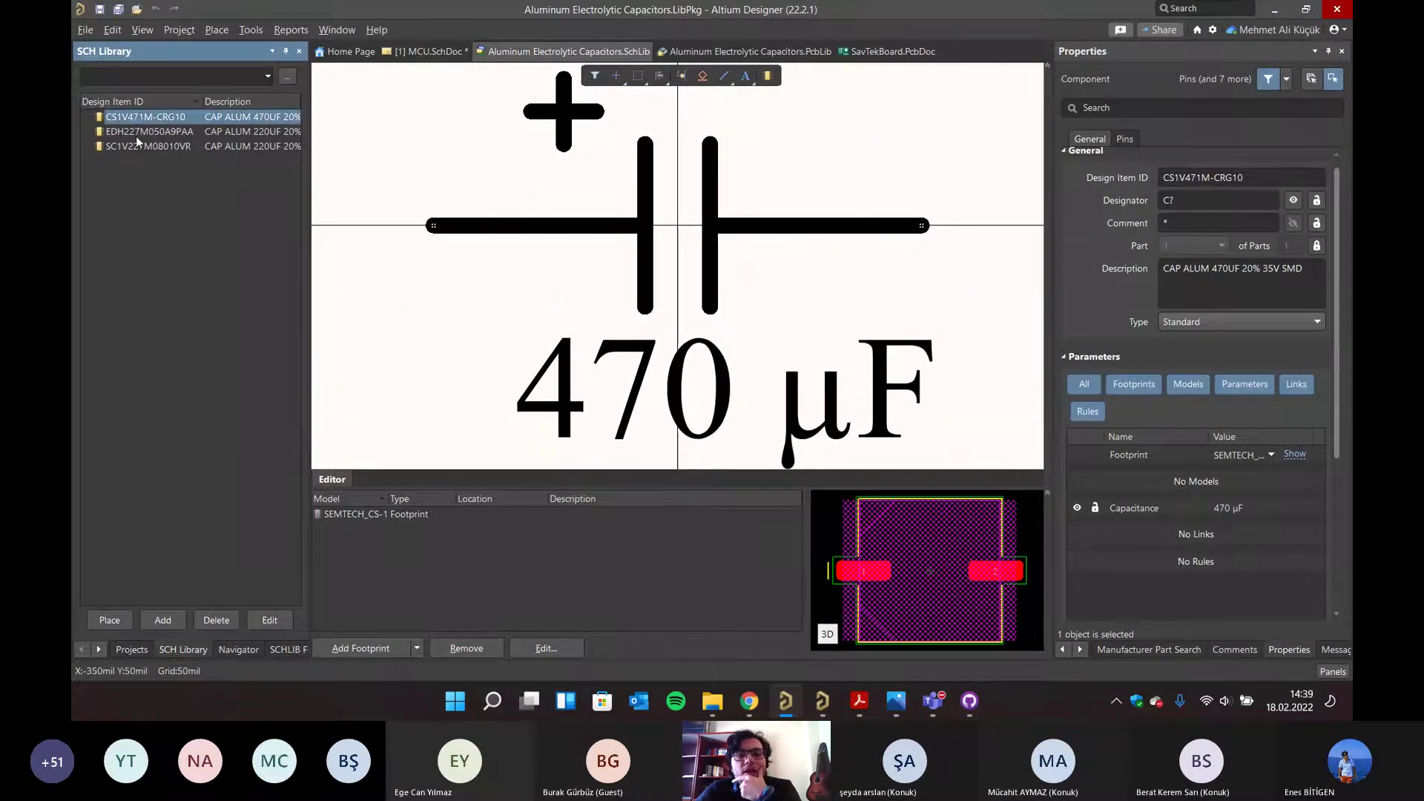
- Show all parameters of the EDH227M050A9PAA symbol and select the KEMET_EDH227M footprint in the package's PCB library
click(137, 133)
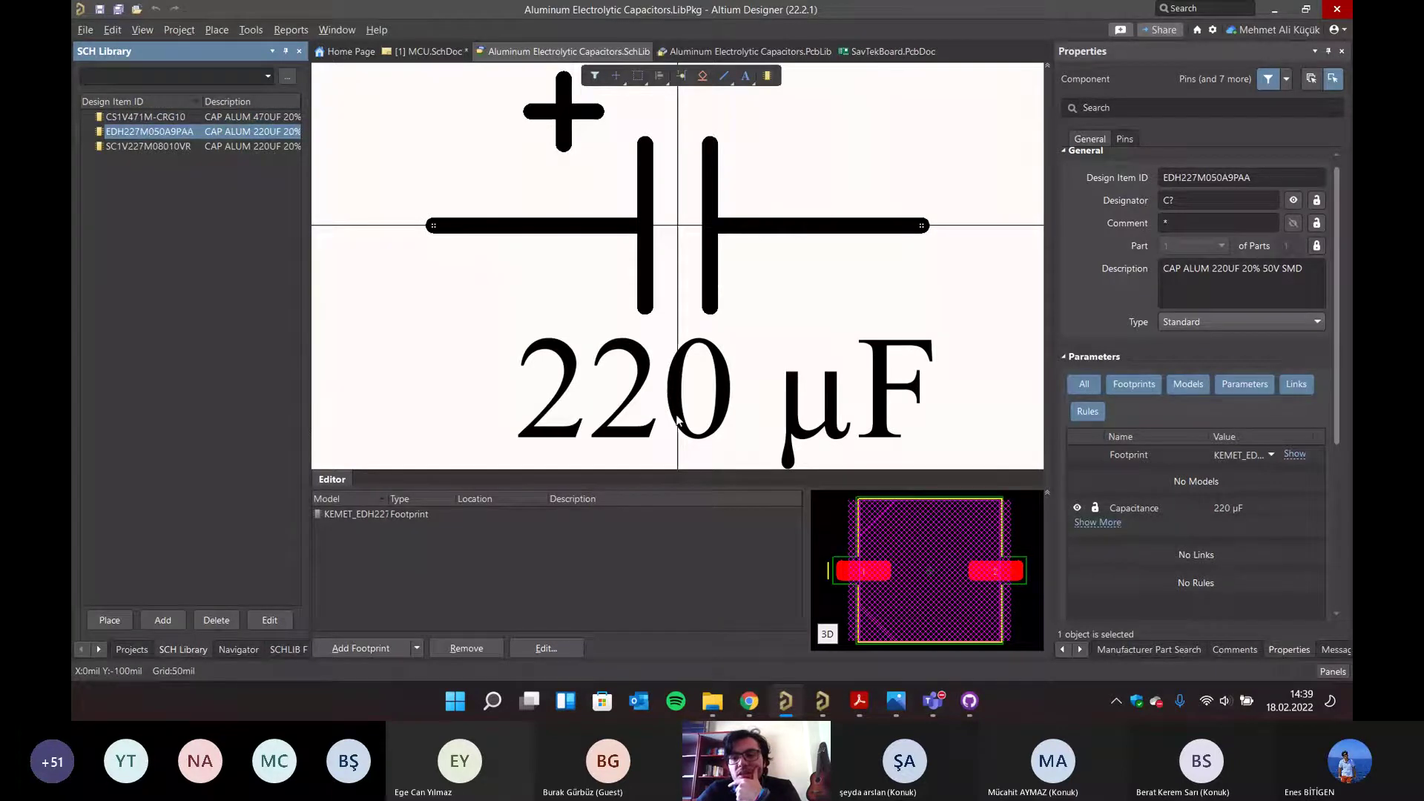
click(1113, 523)
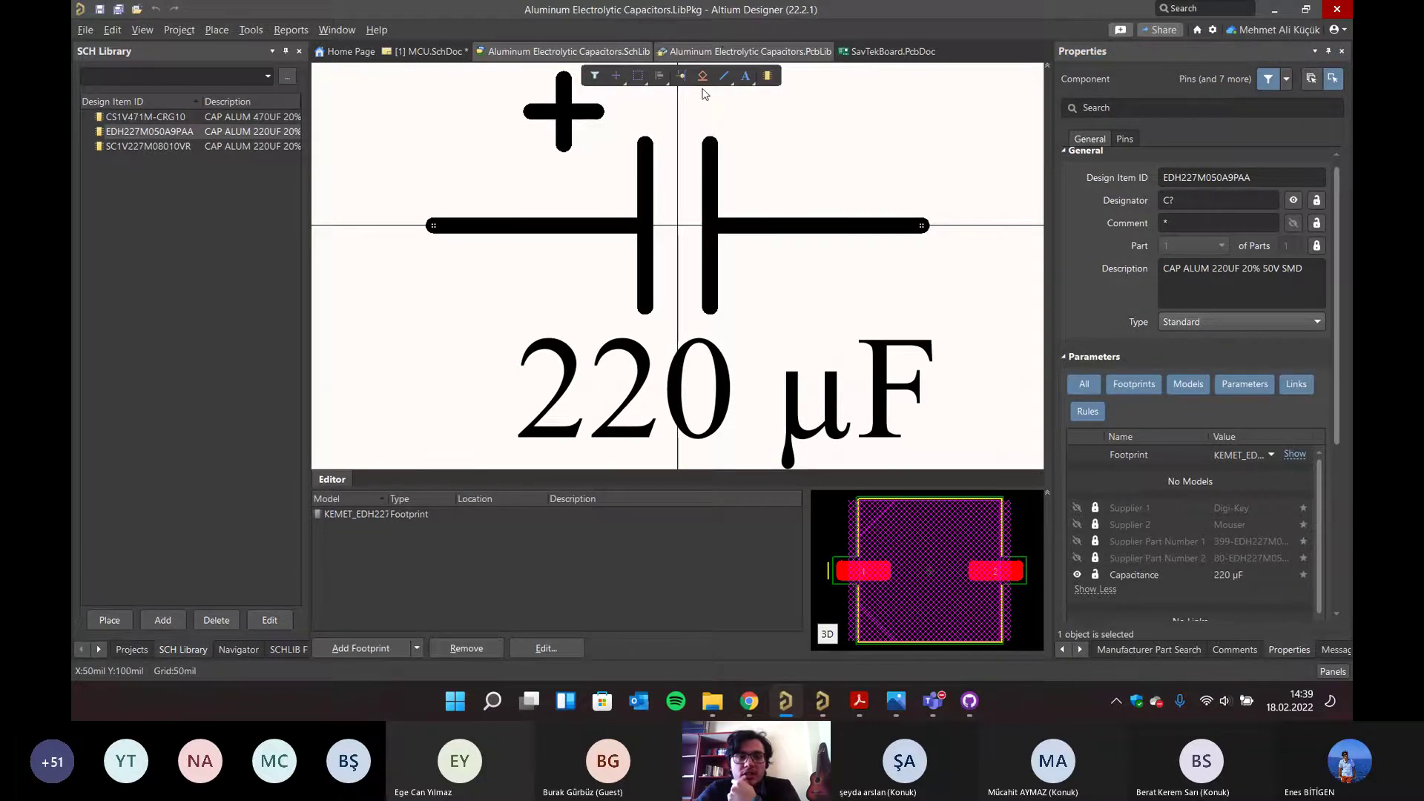
click(724, 51)
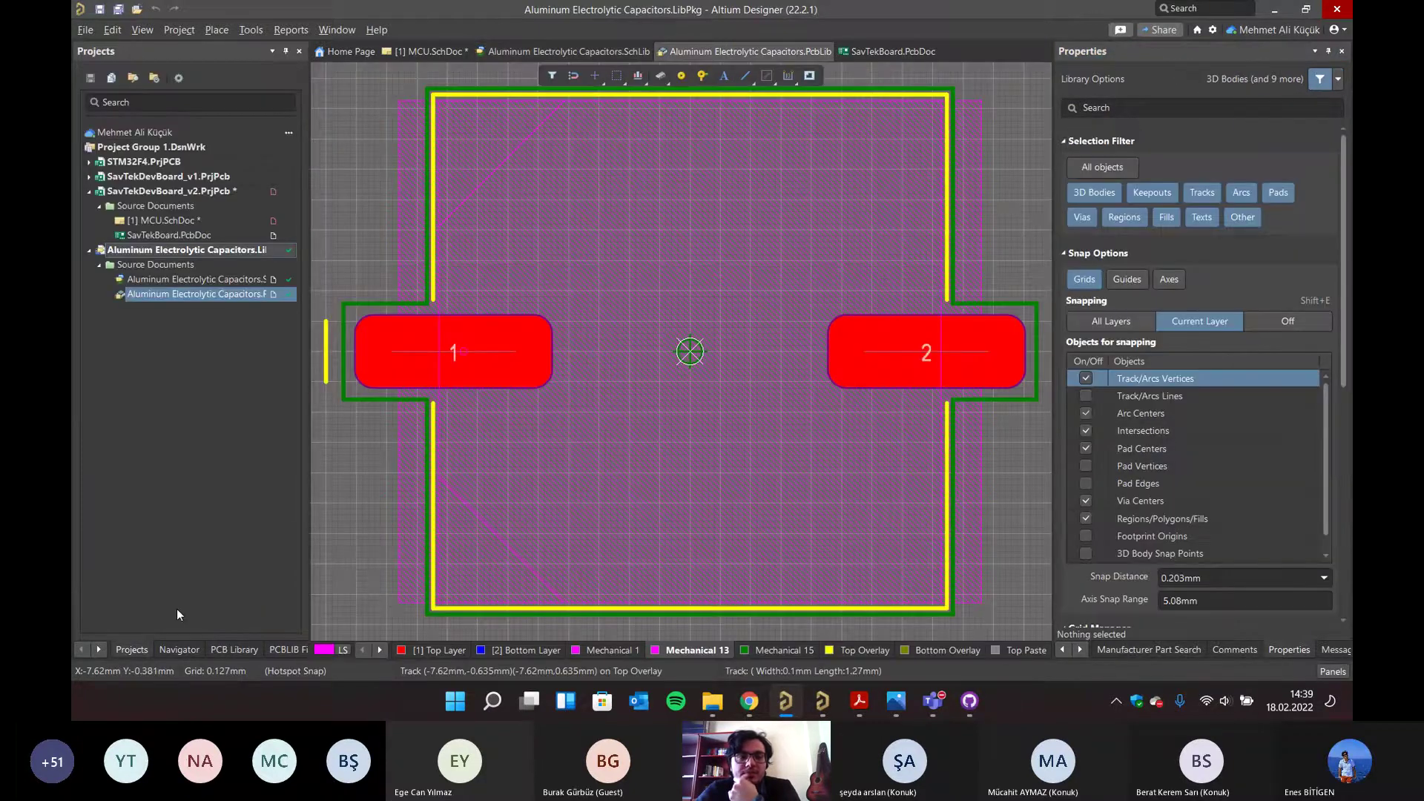
click(120, 248)
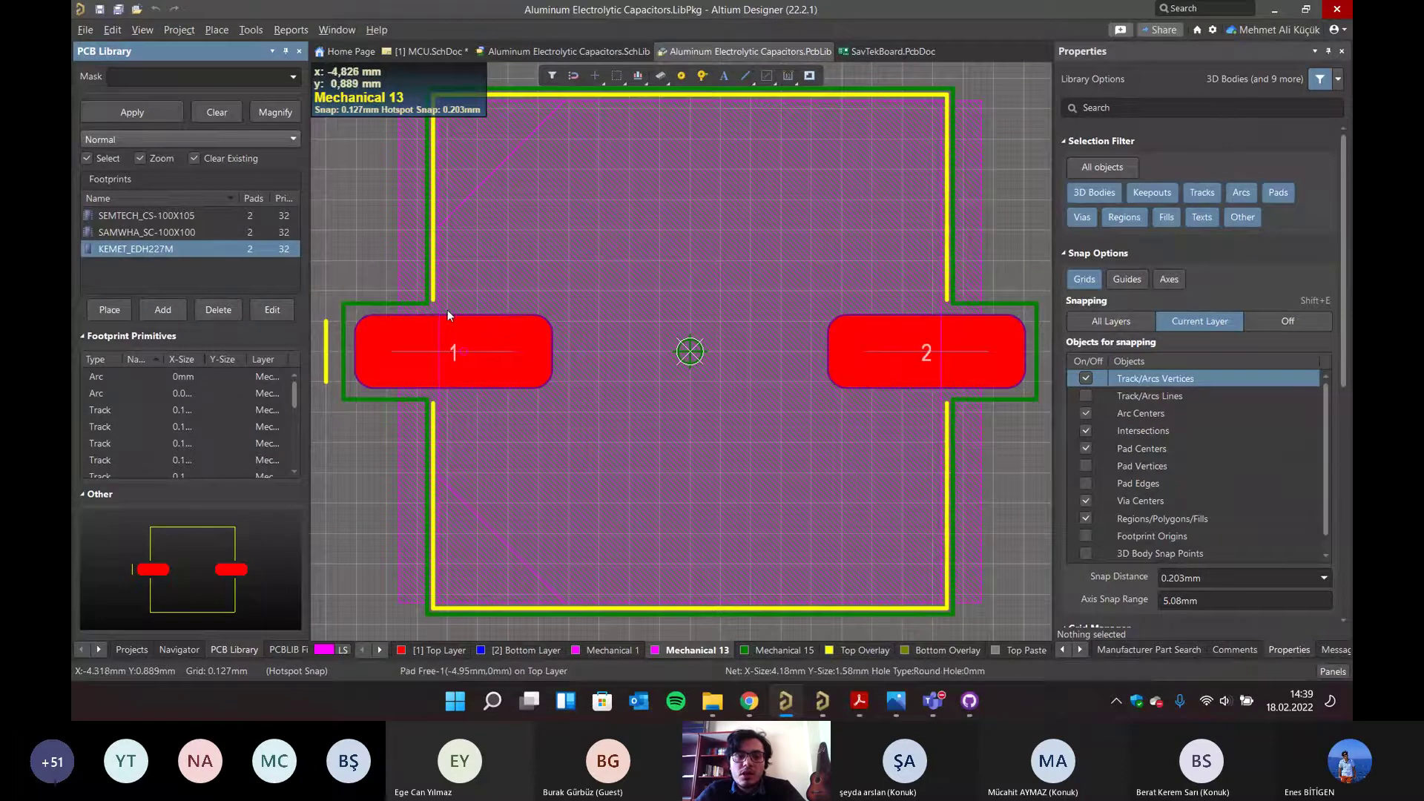
- Inspect pad 1 and the surrounding outlines of the KEMET_EDH227M footprint in 2D
shift+scroll(447, 310, left, 2)
shift+scroll(733, 359, right, 1)
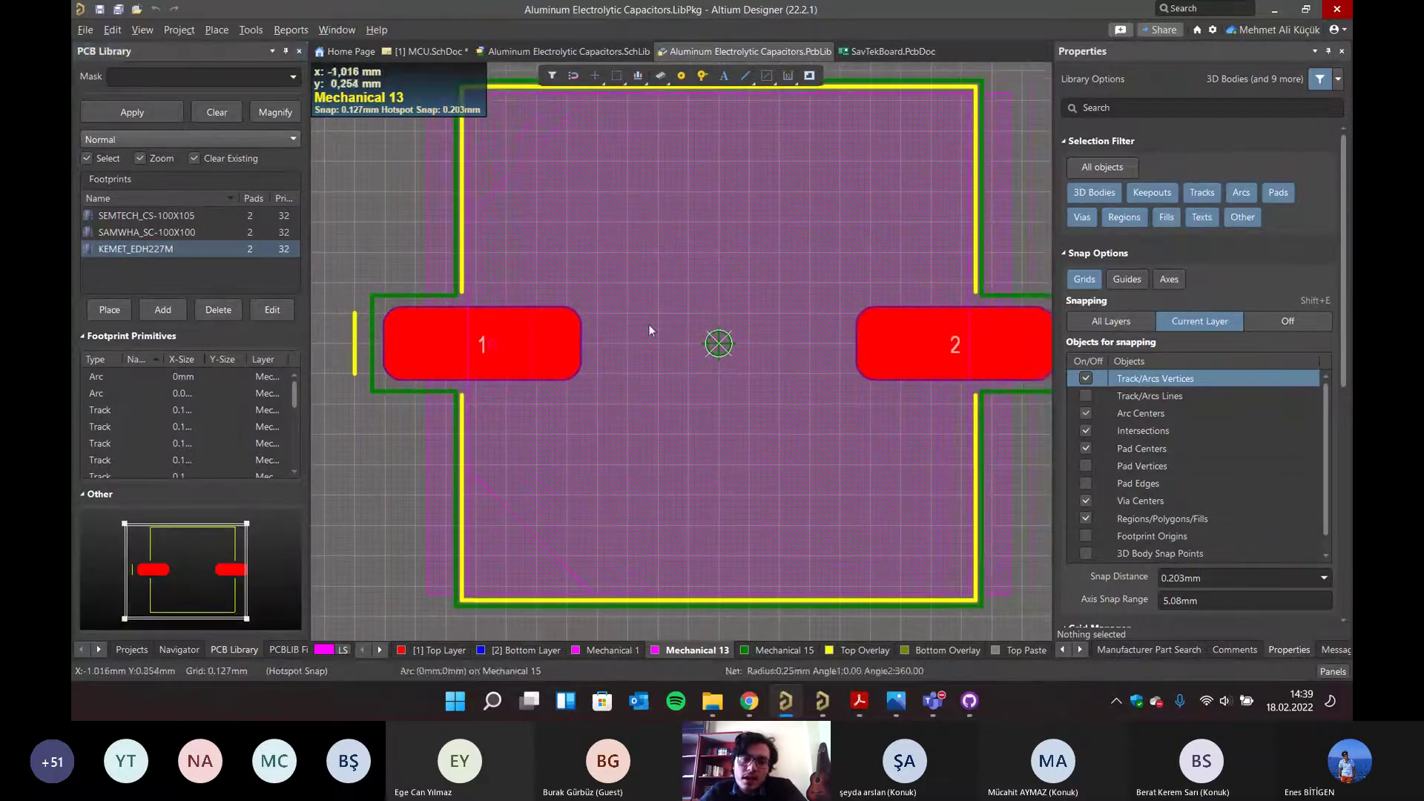
ctrl+scroll(376, 299, up, 2)
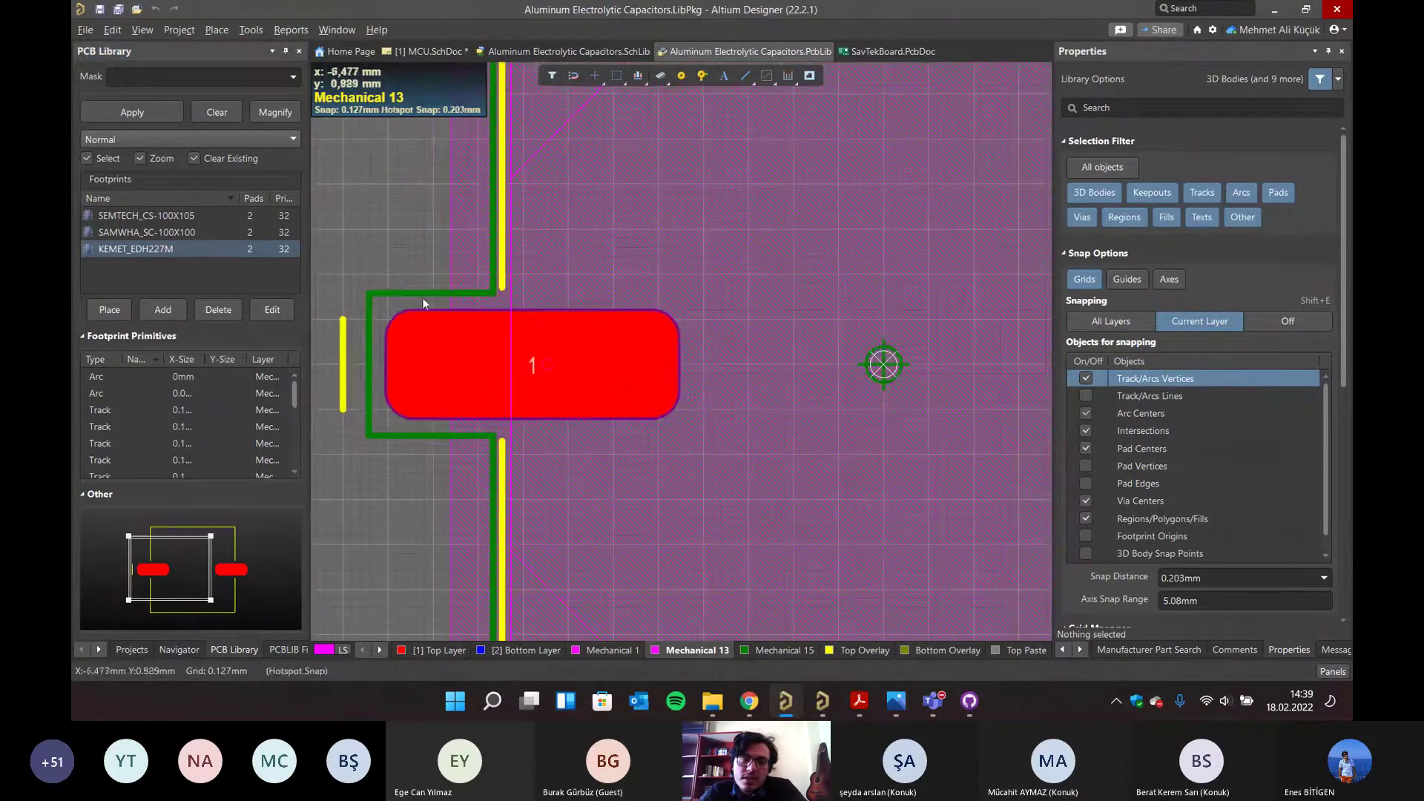
scroll(493, 312, up, 3)
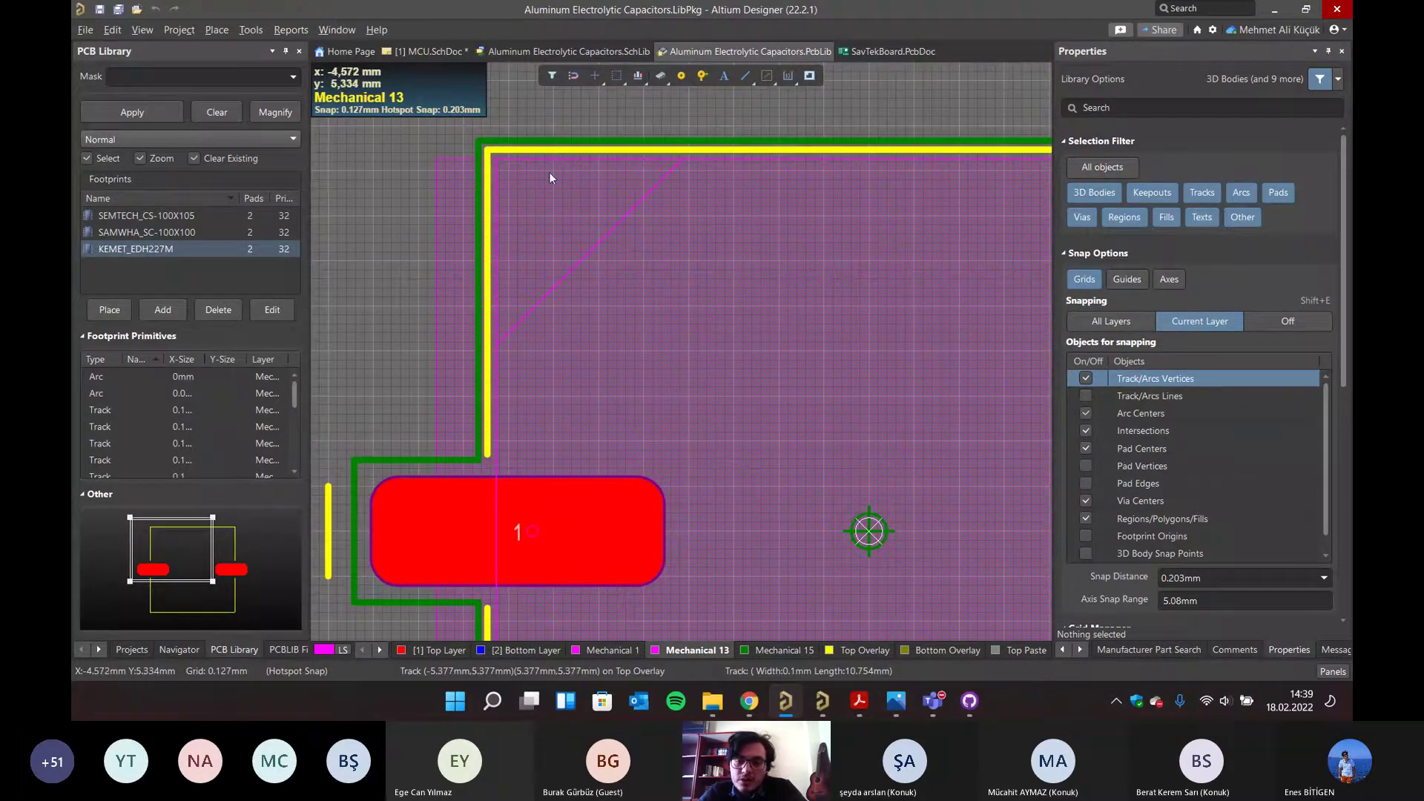
- Compare the capacitor's 3D body and its silkscreen corner with the 2D footprint layout by switching between both views
key(3)
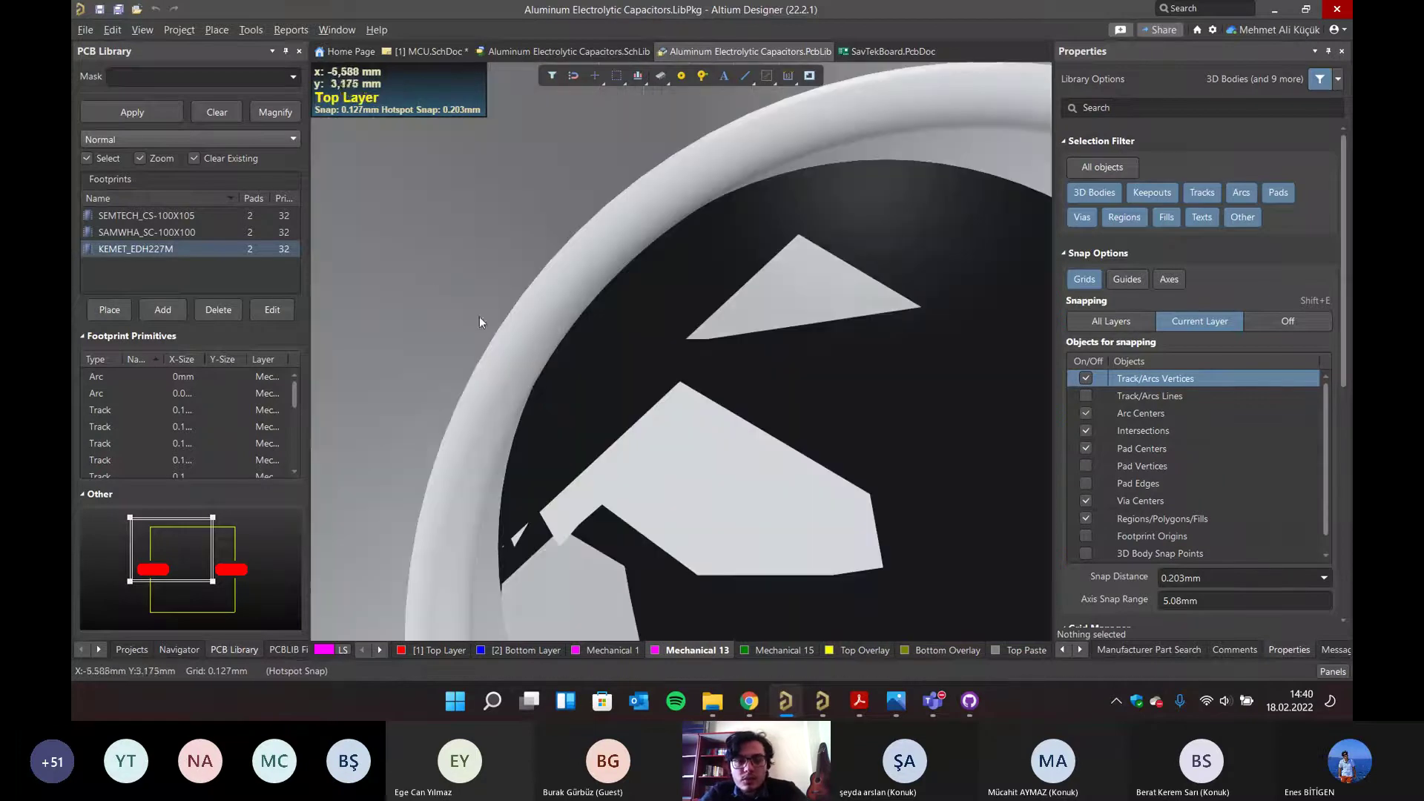
shift+right_drag(599, 454, 673, 385)
ctrl+scroll(571, 468, up, 10)
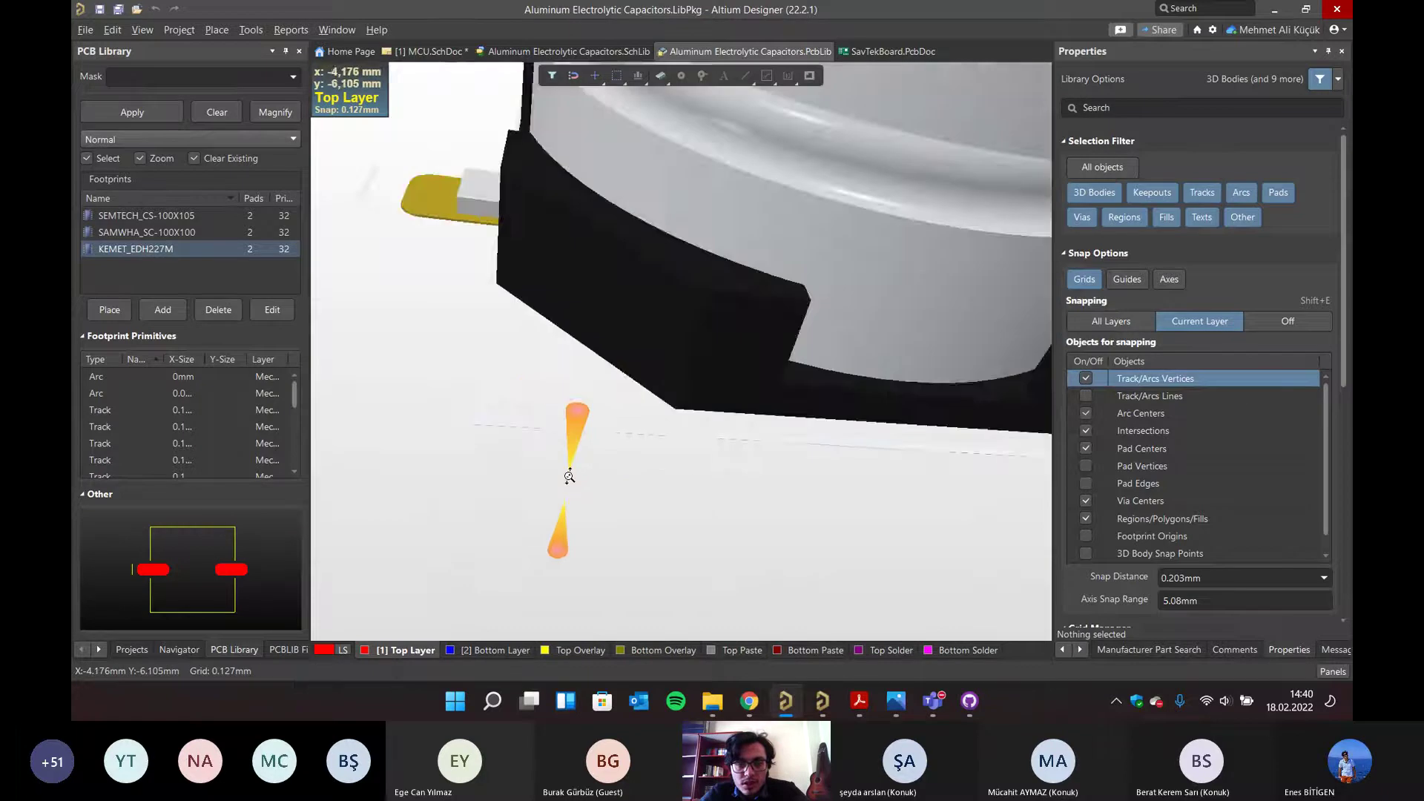
ctrl+scroll(712, 500, up, 1)
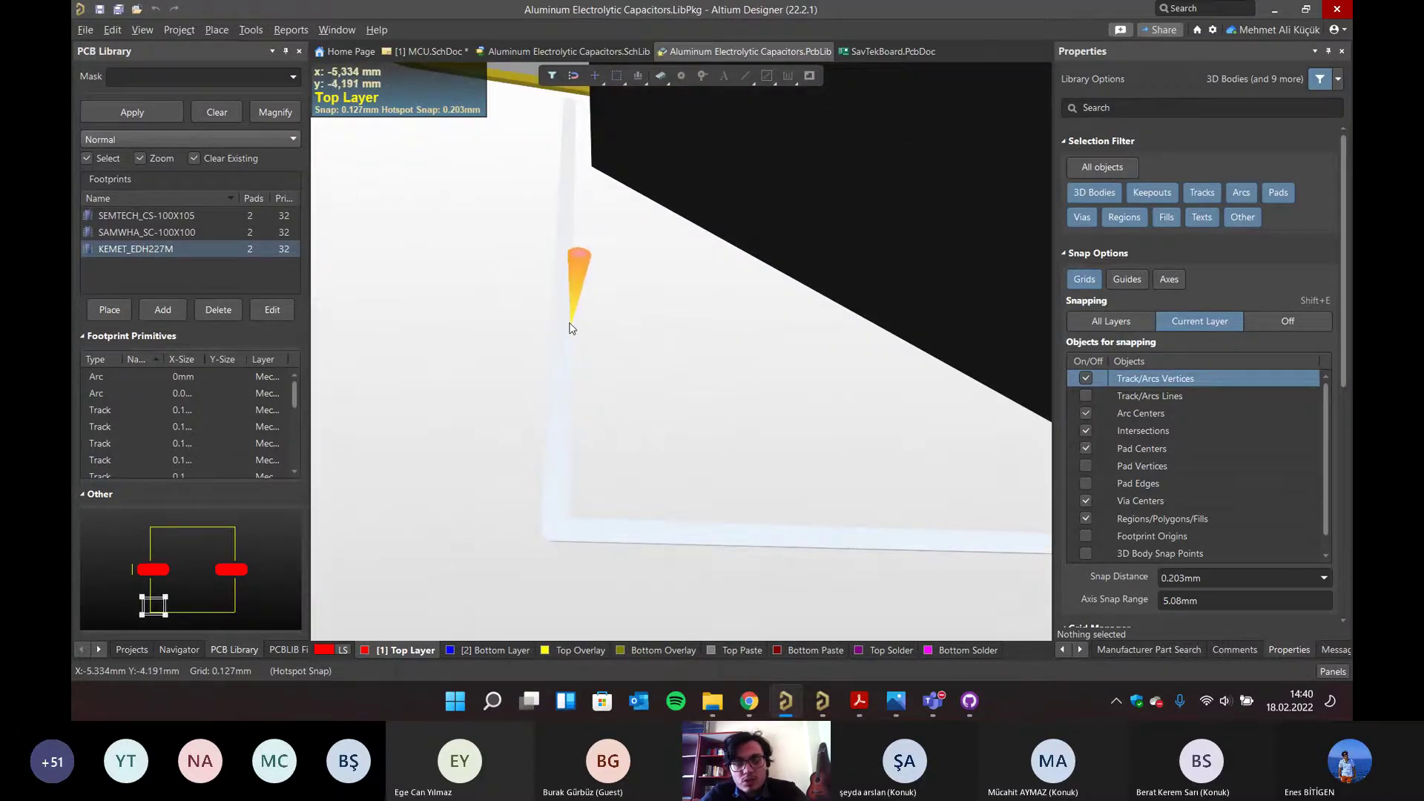
key(2)
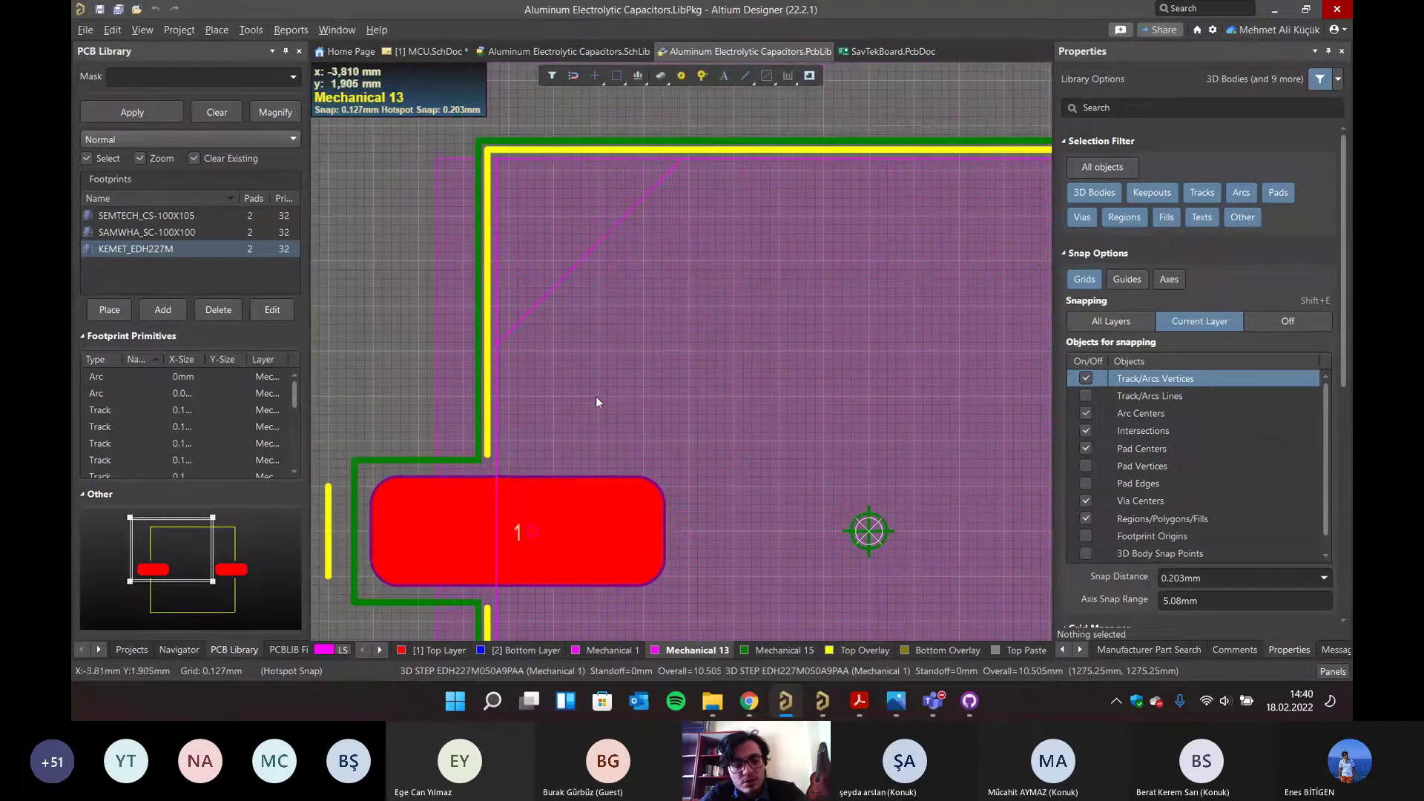
key(3)
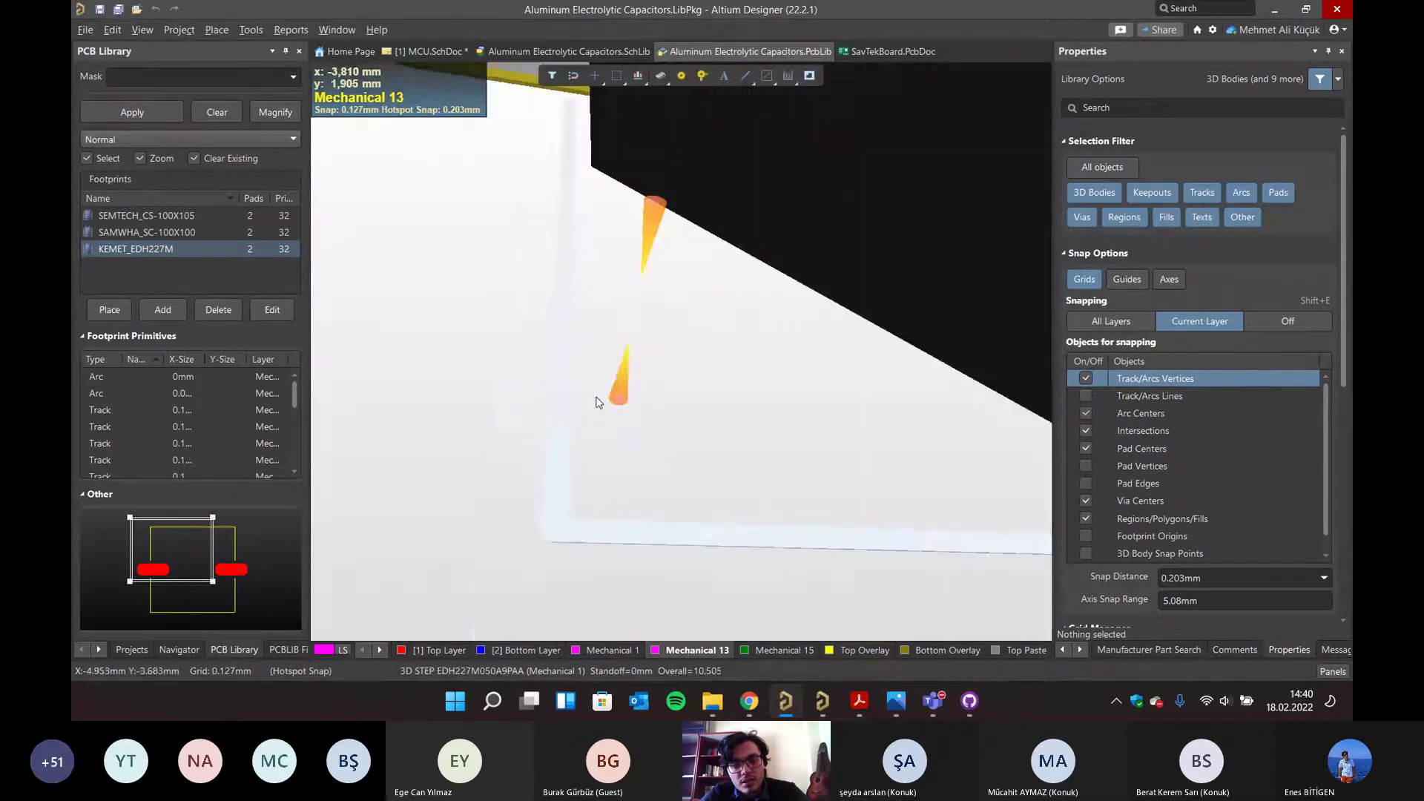
key(KP_Multiply)
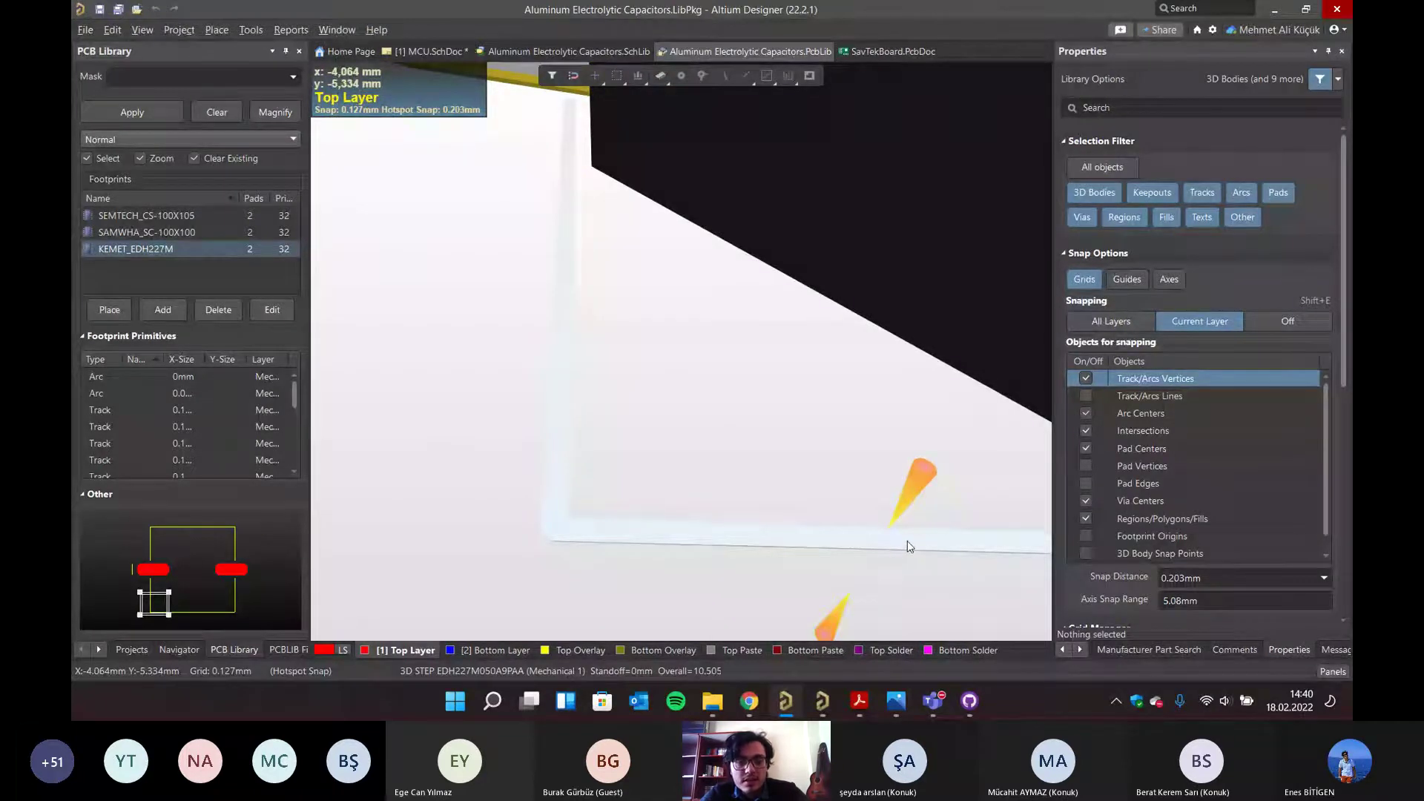
key(2)
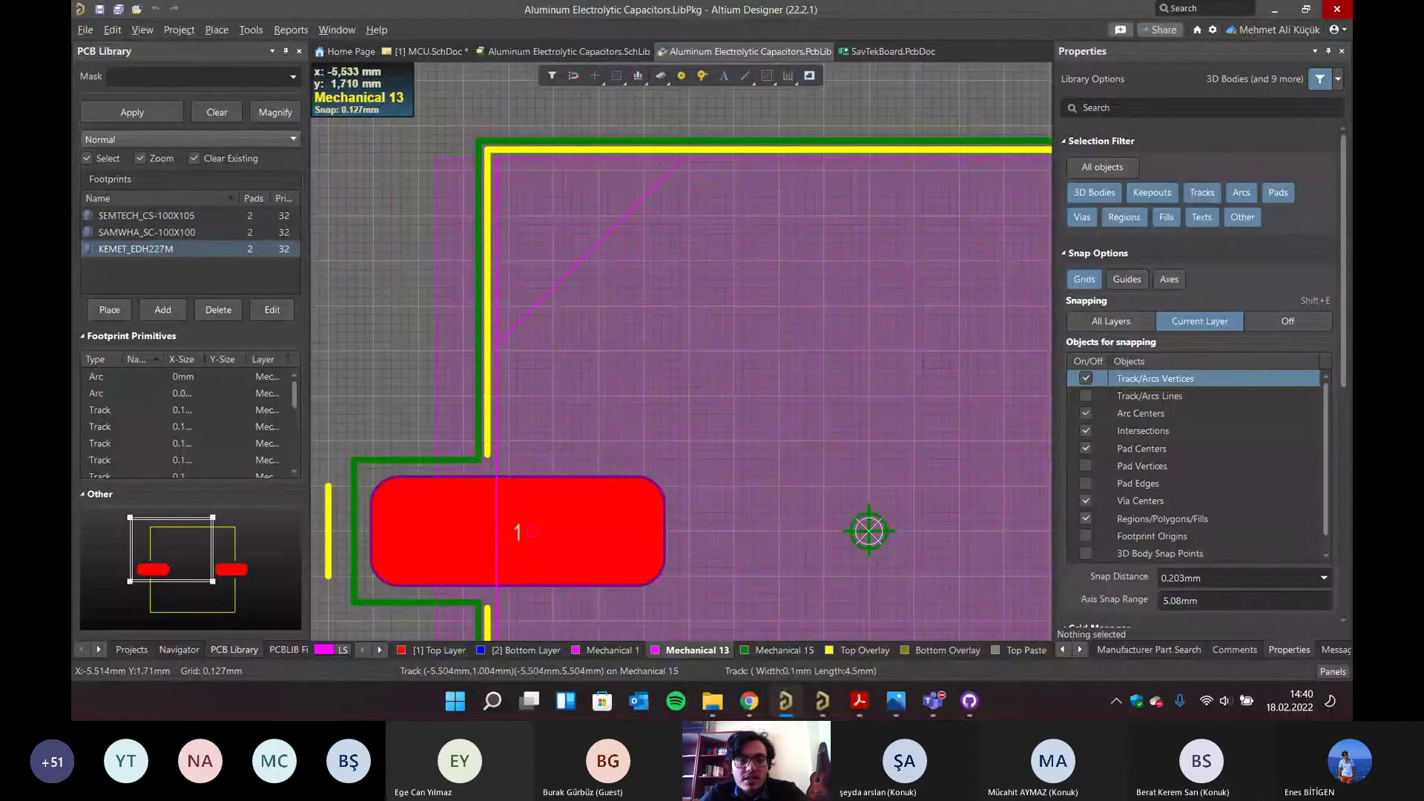
- Examine the spacing between the courtyard, silkscreen and body outlines along the footprint's edge and upper corner
ctrl+scroll(479, 414, up, 5)
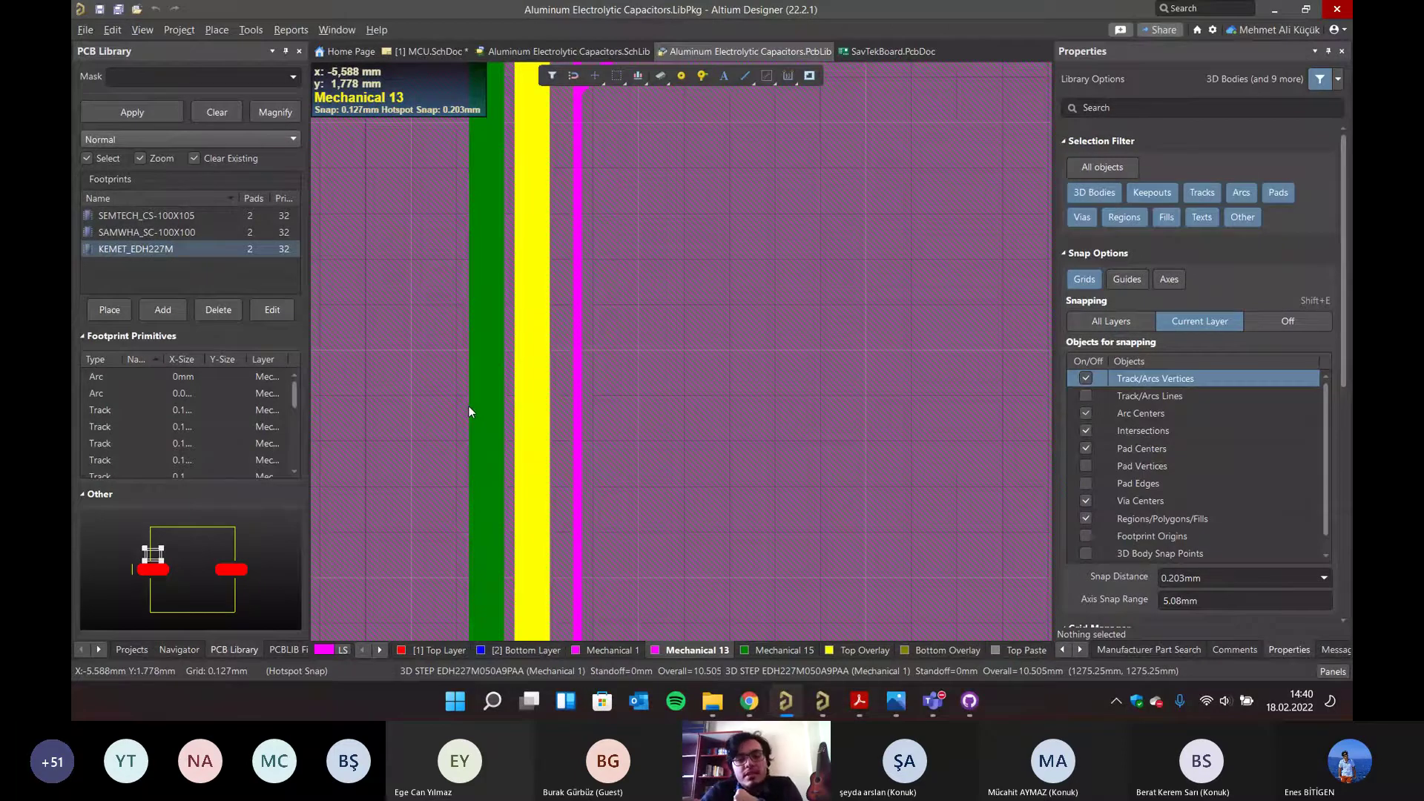
scroll(481, 416, up, 5)
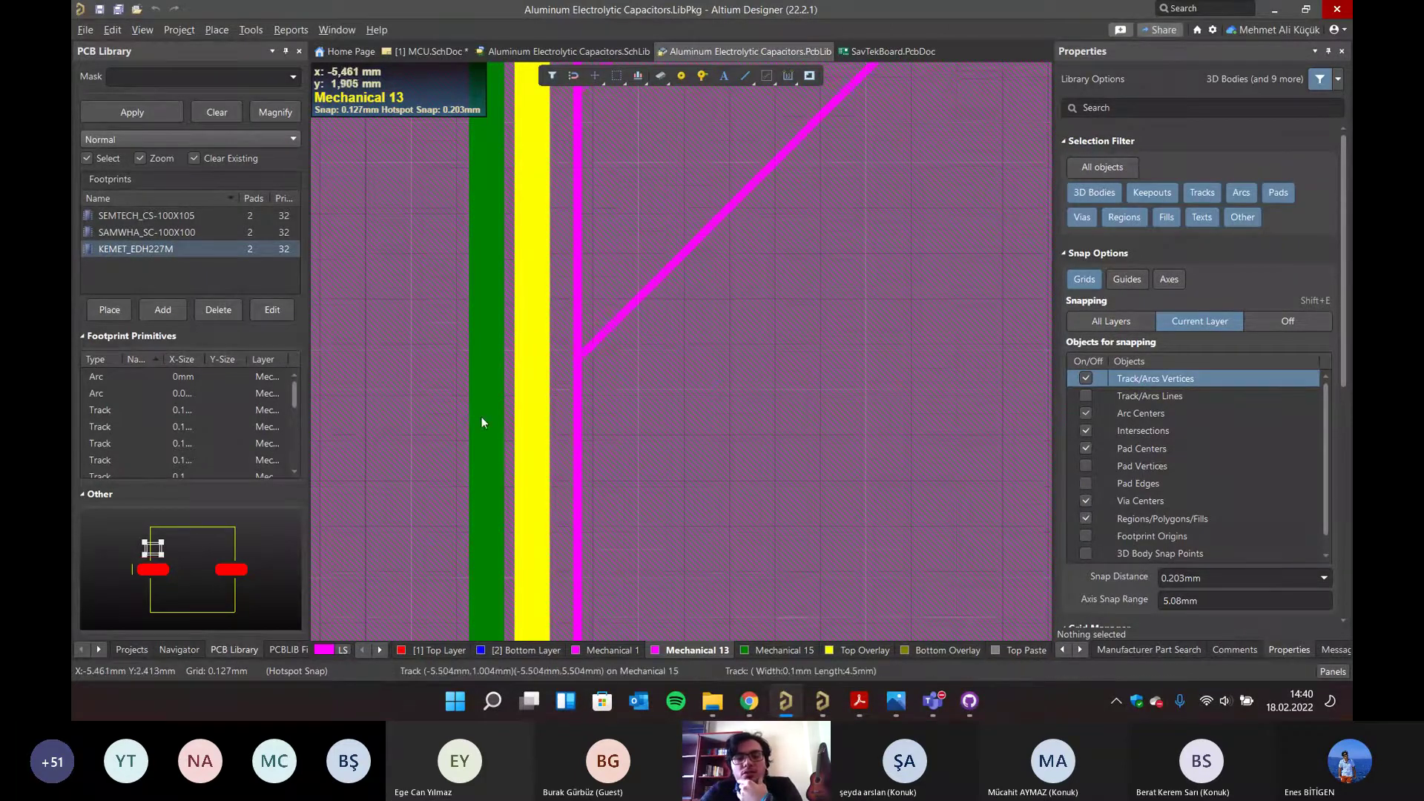
scroll(484, 416, up, 5)
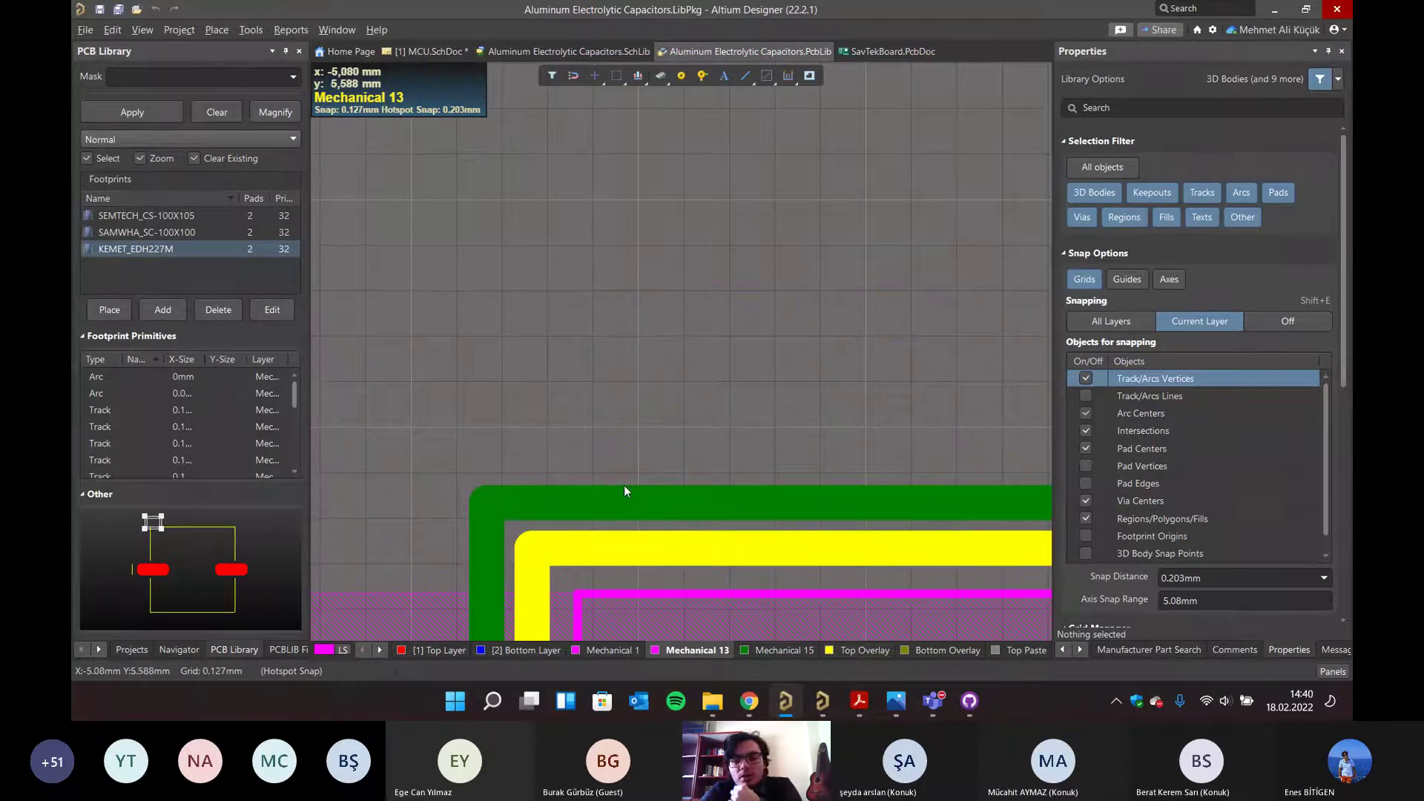
scroll(685, 512, down, 2)
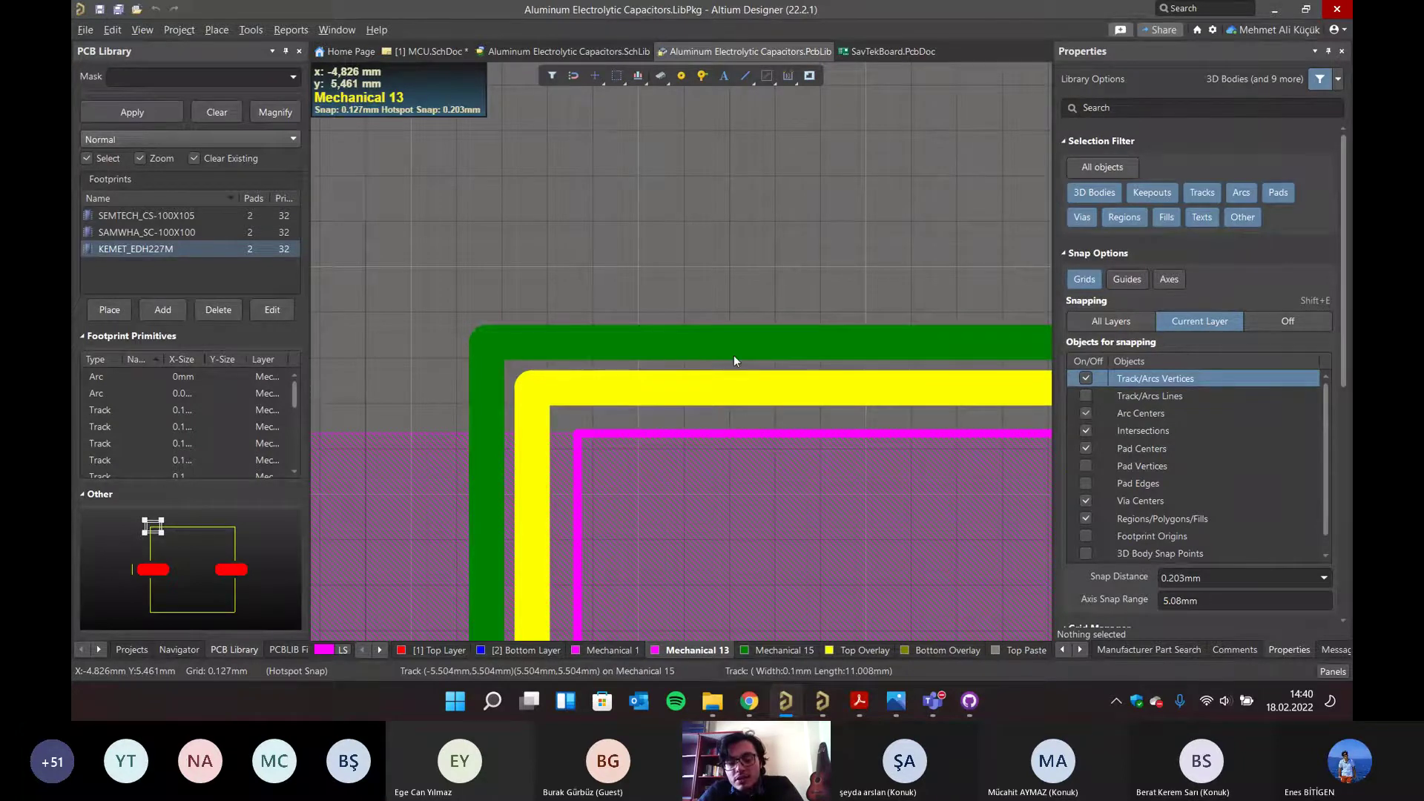
ctrl+scroll(571, 347, down, 2)
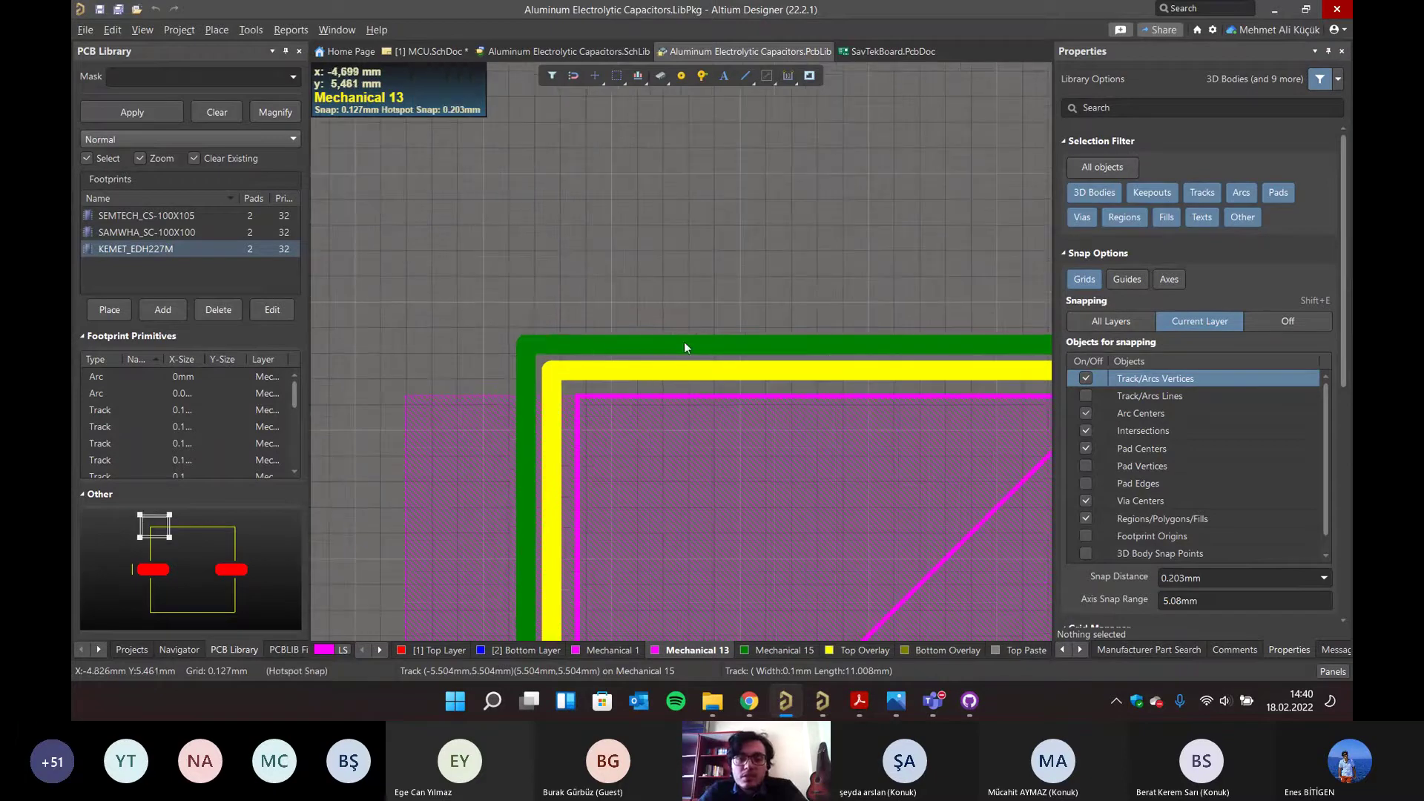
ctrl+scroll(831, 417, down, 2)
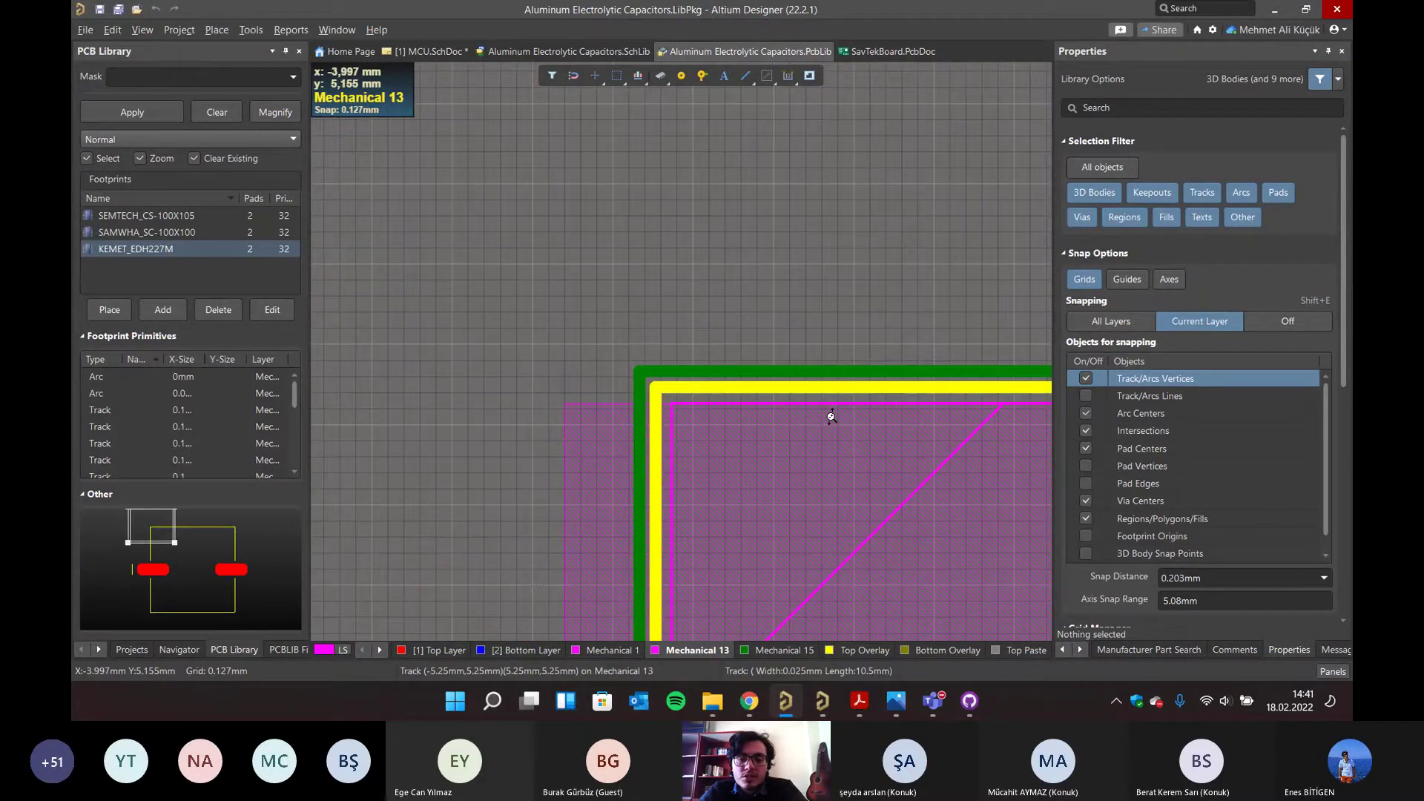
- View the whole KEMET_EDH227M footprint in 2D, inspect the complete capacitor model in 3D and return to 2D
scroll(826, 414, down, 3)
ctrl+scroll(806, 469, down, 2)
mouse_move(878, 536)
right_down()
mouse_move(718, 316)
mouse_move(639, 329)
right_up()
click(652, 342)
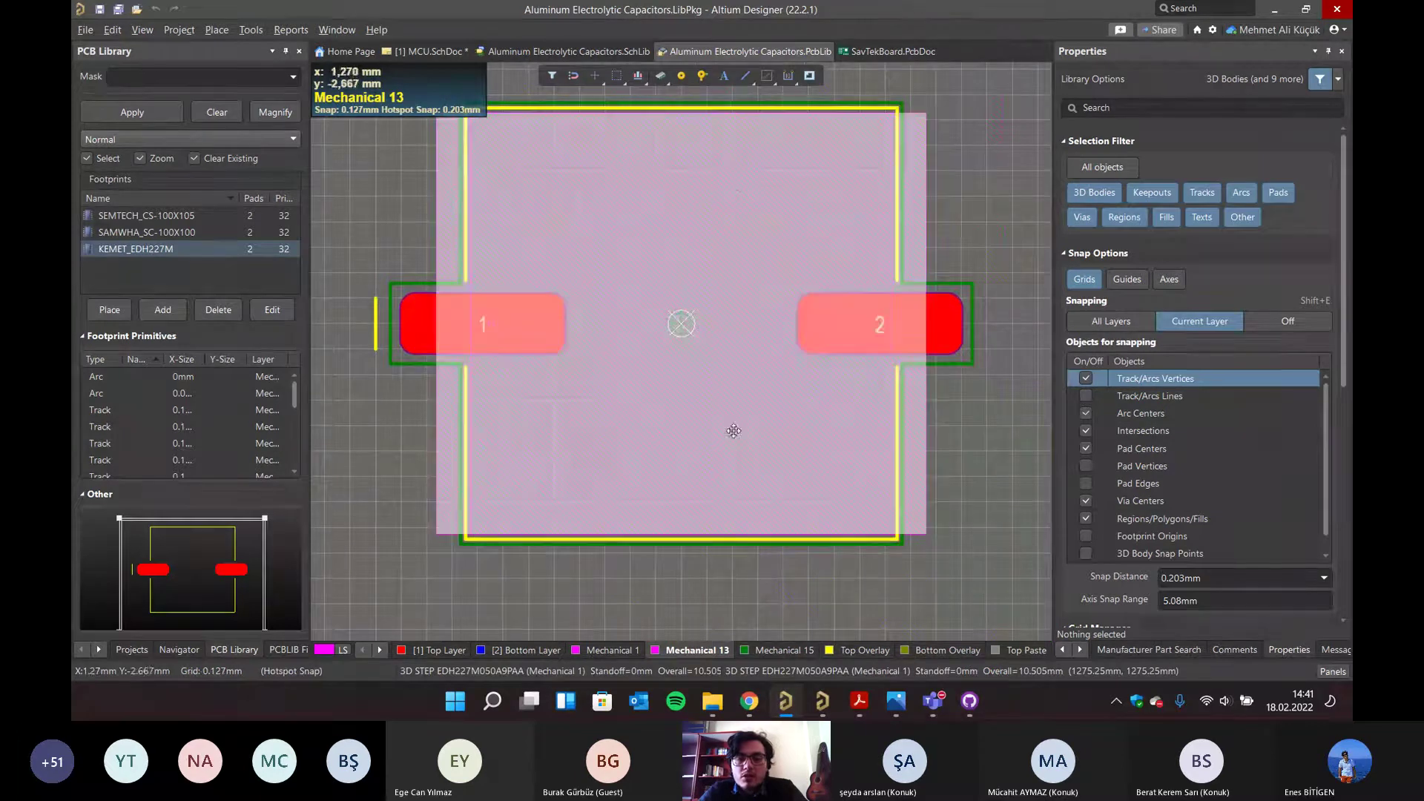
click(985, 219)
key(3)
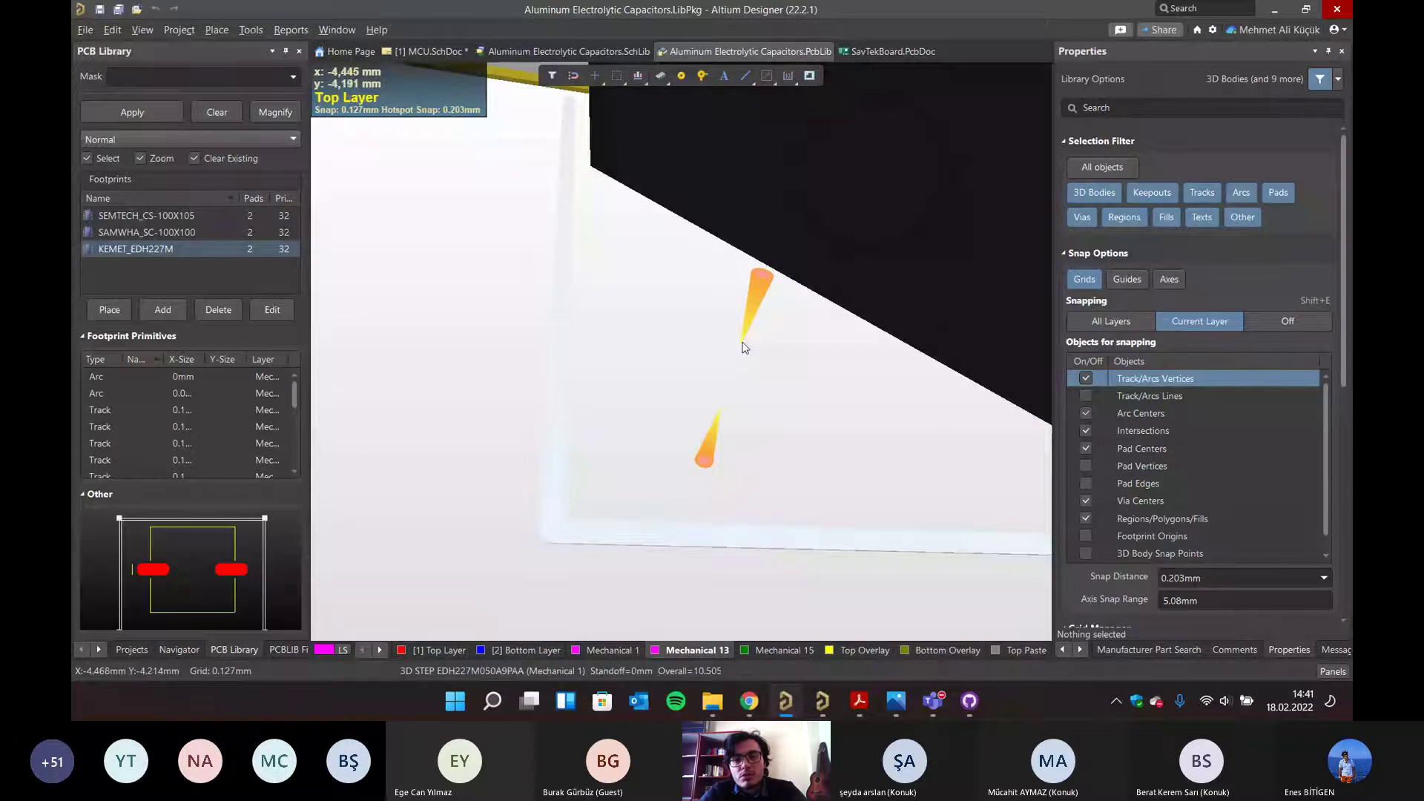
shift+right_drag(781, 264, 668, 333)
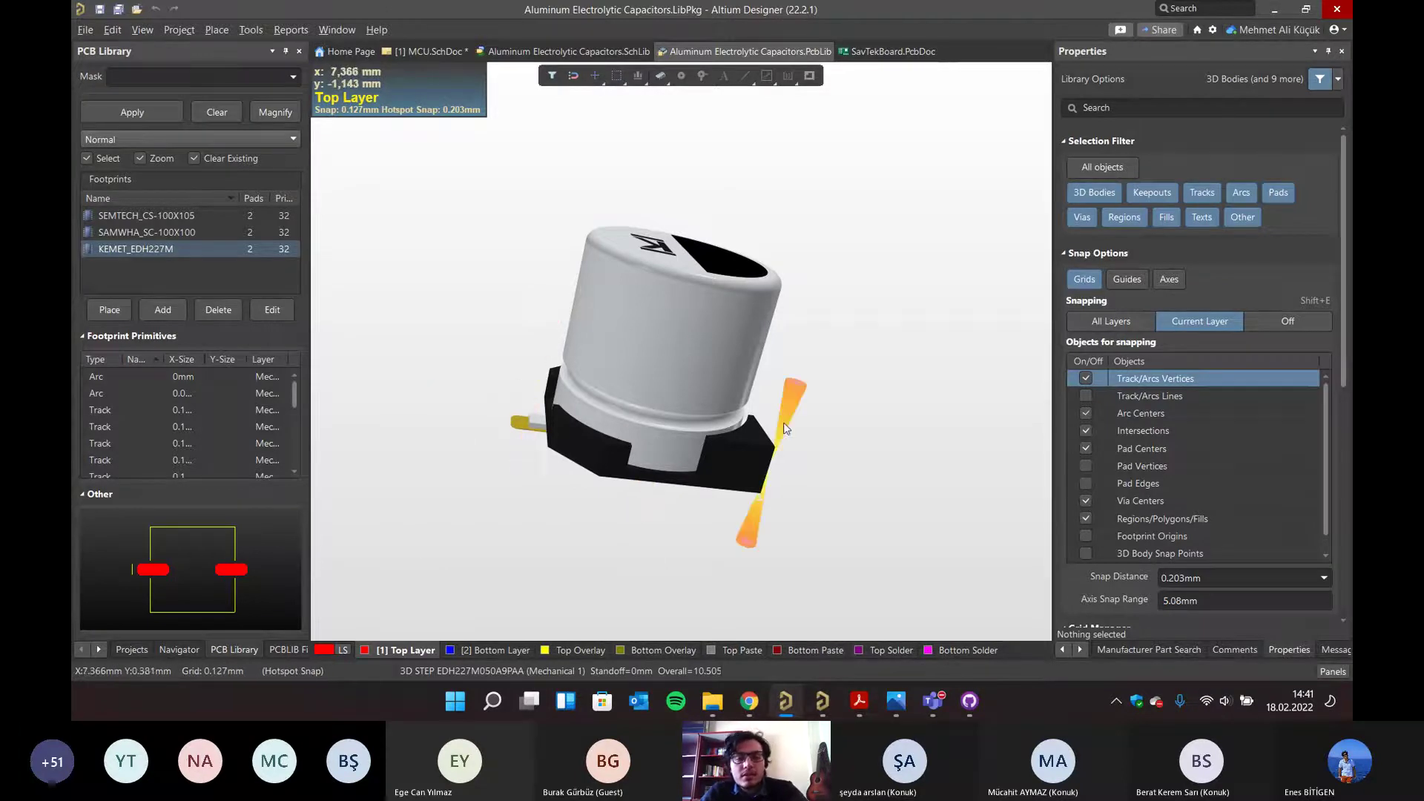
key(2)
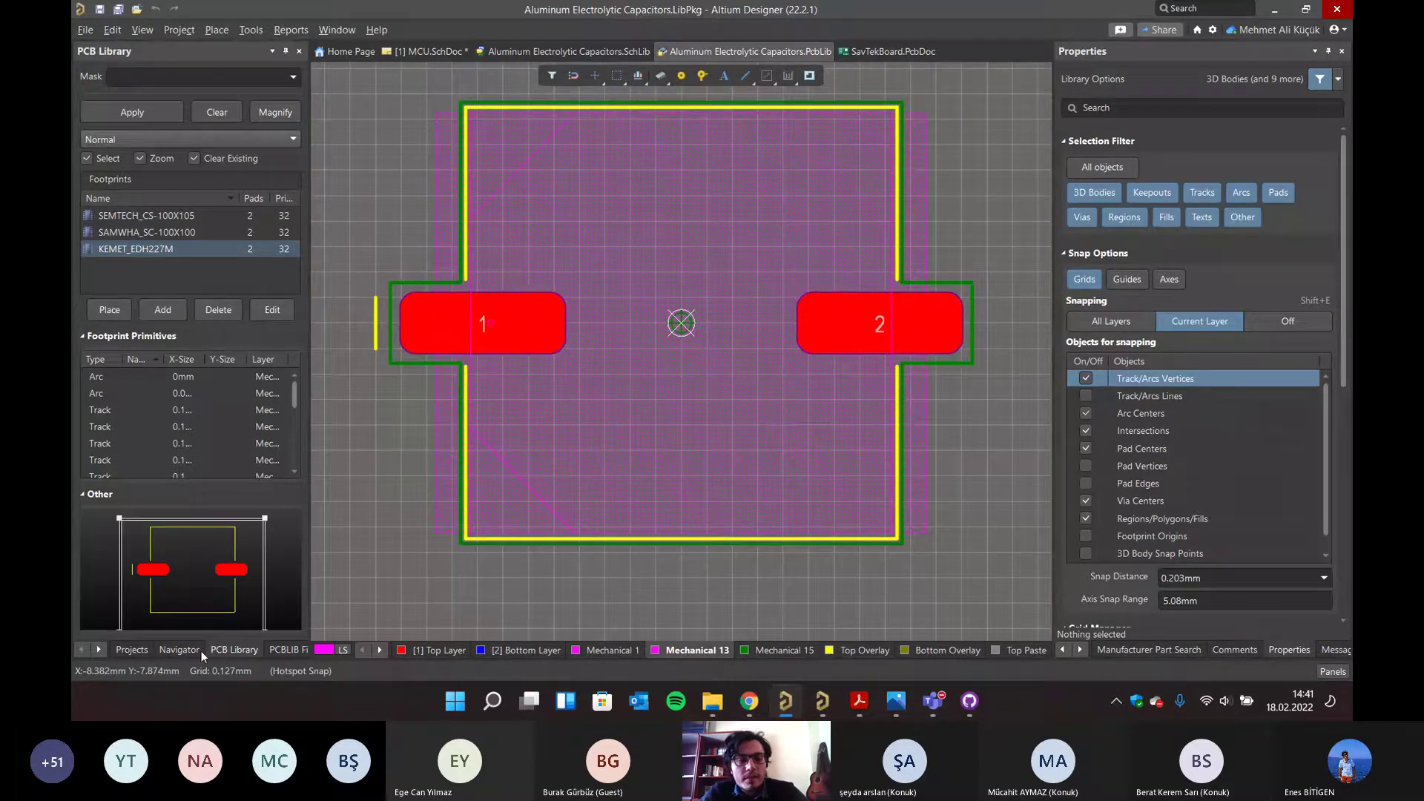
- Close the Aluminum Electrolytic Capacitors.LibPkg project and save MCU.SchDoc
click(132, 650)
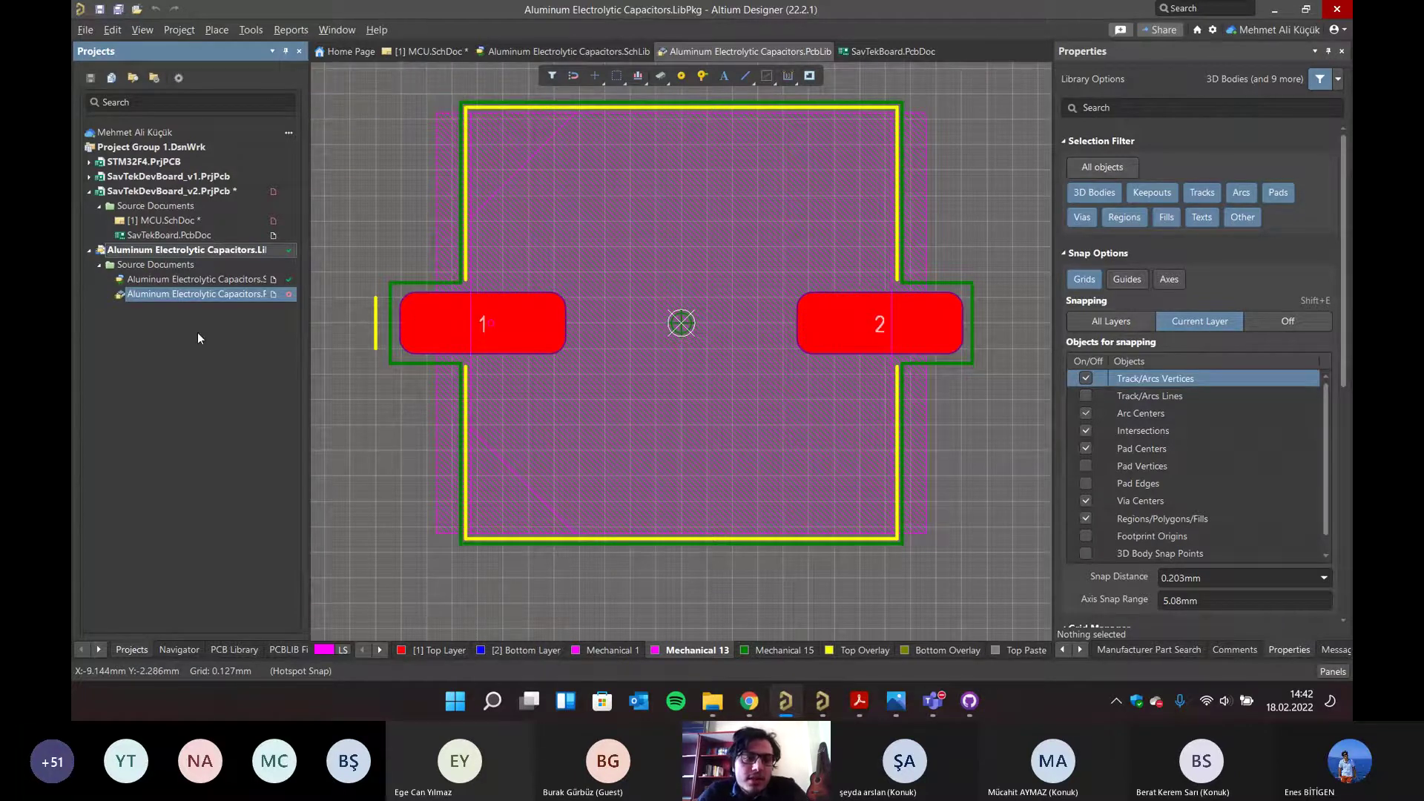
right_click(177, 250)
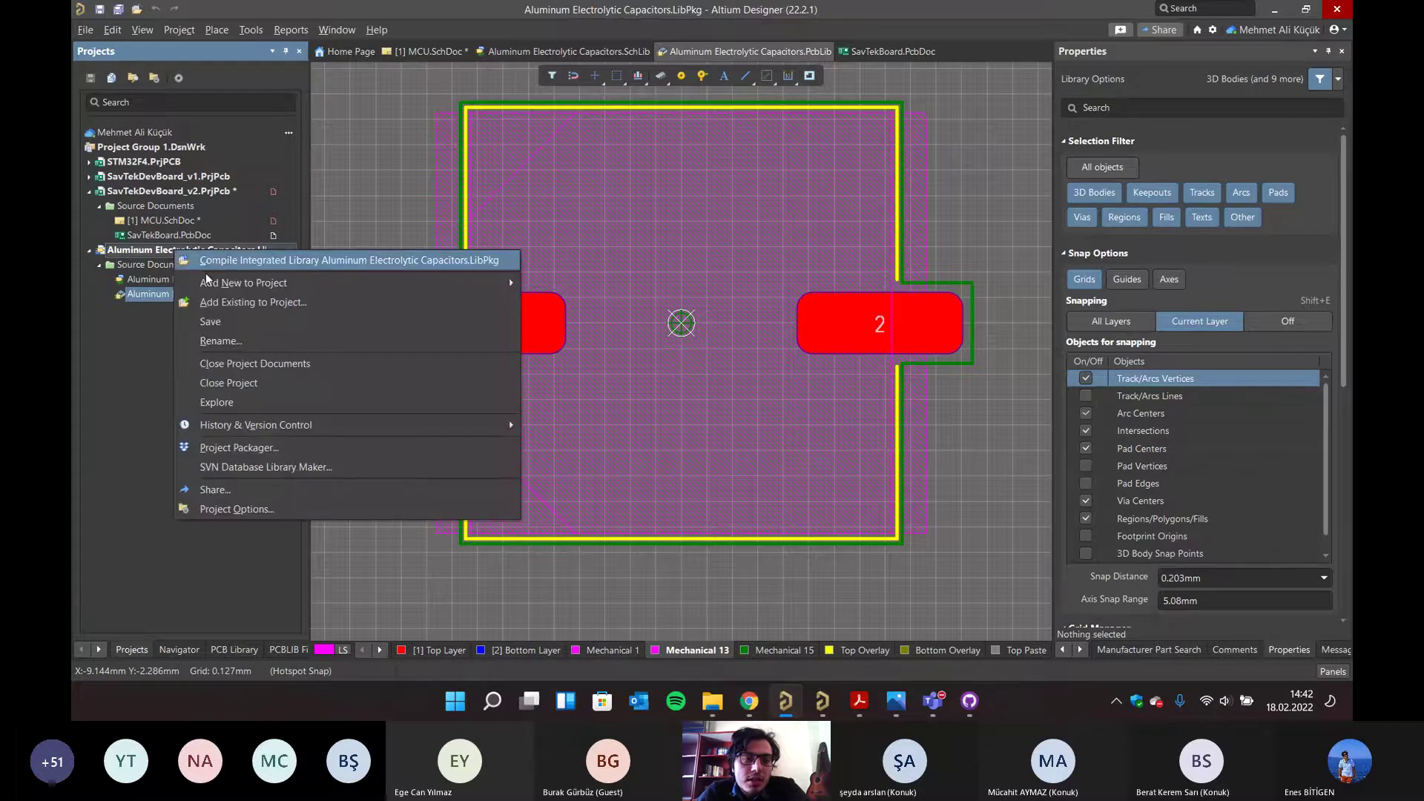
click(220, 401)
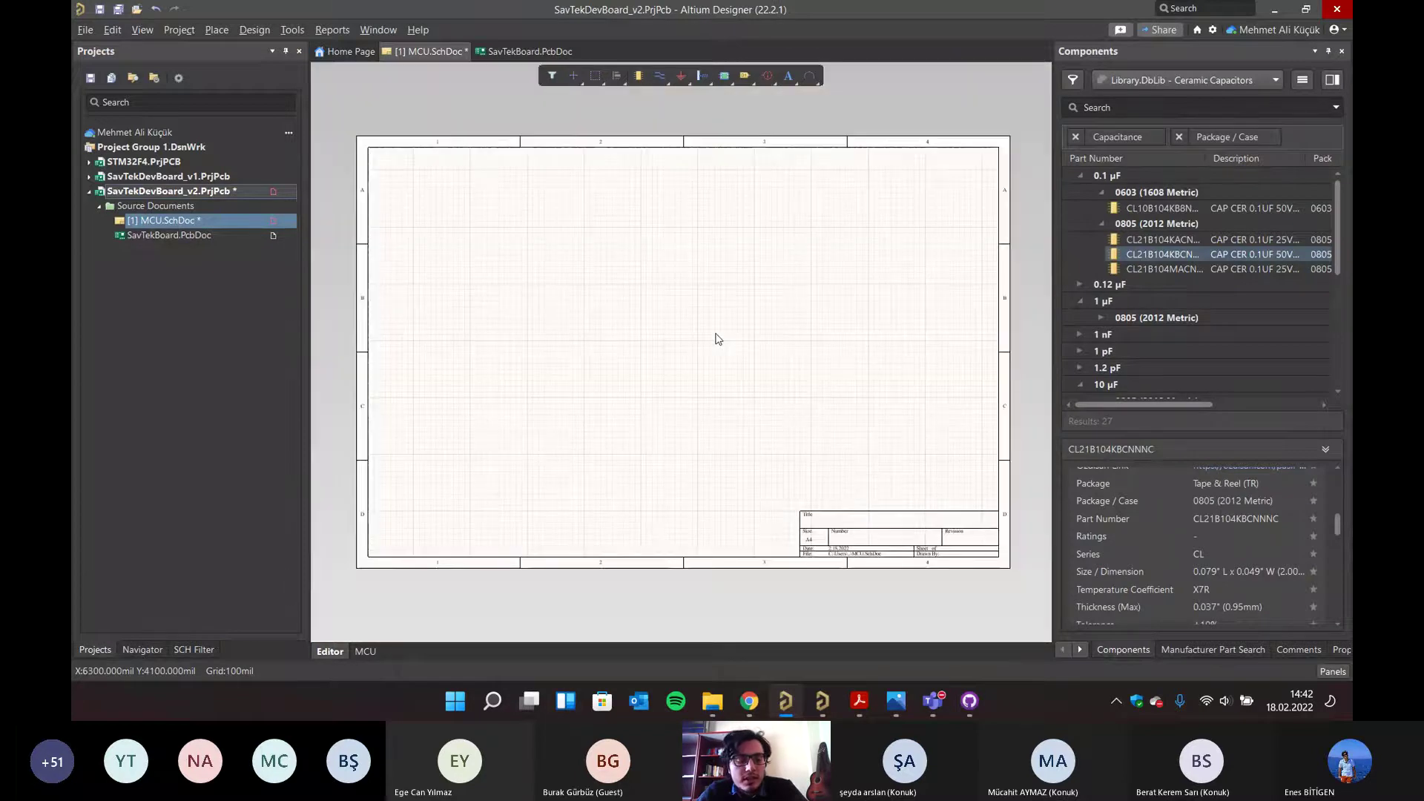
key(ctrl+s)
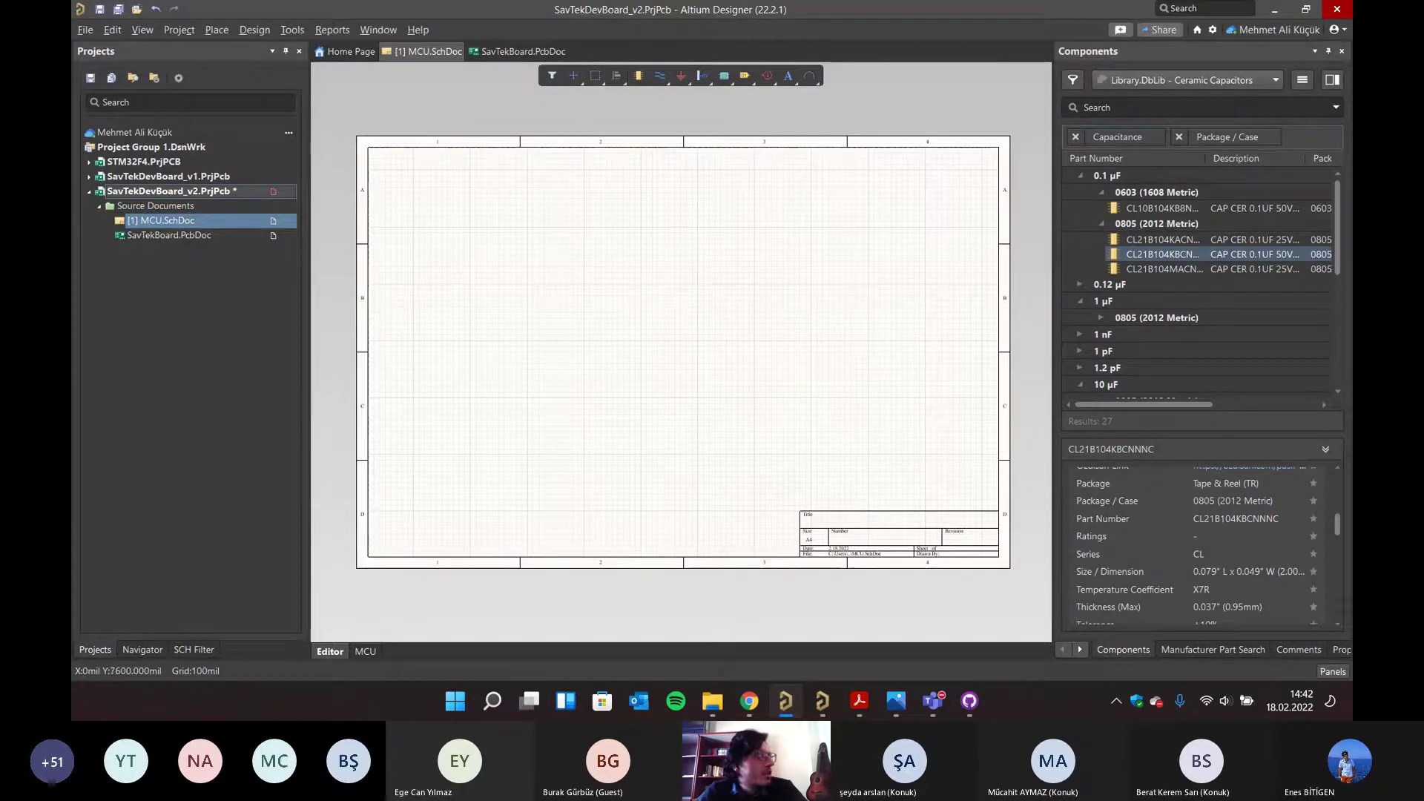
- Open PCB.PcbDoc from the STM32F4 project and display the board in 3D
drag(169, 176, 620, 49)
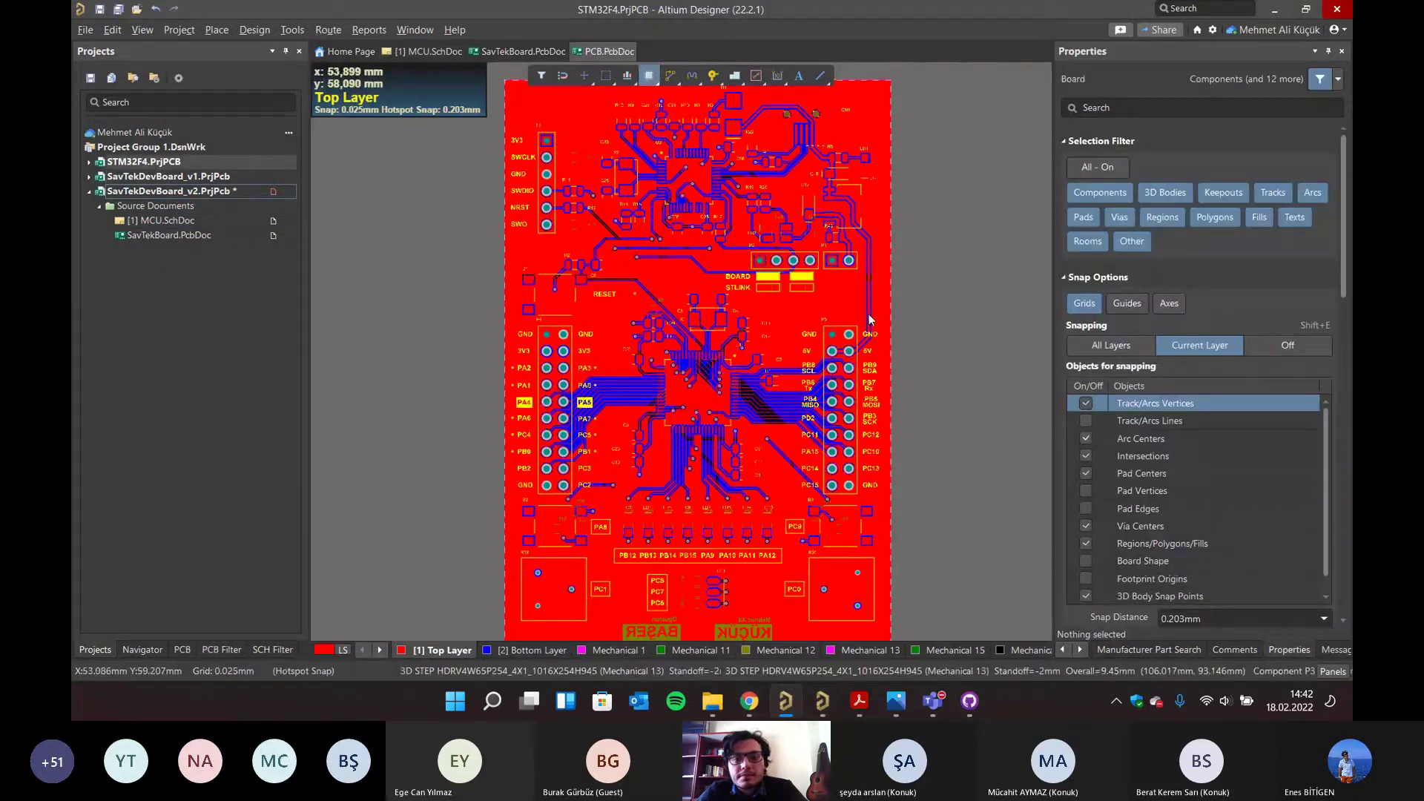
right_drag(938, 414, 911, 400)
key(3)
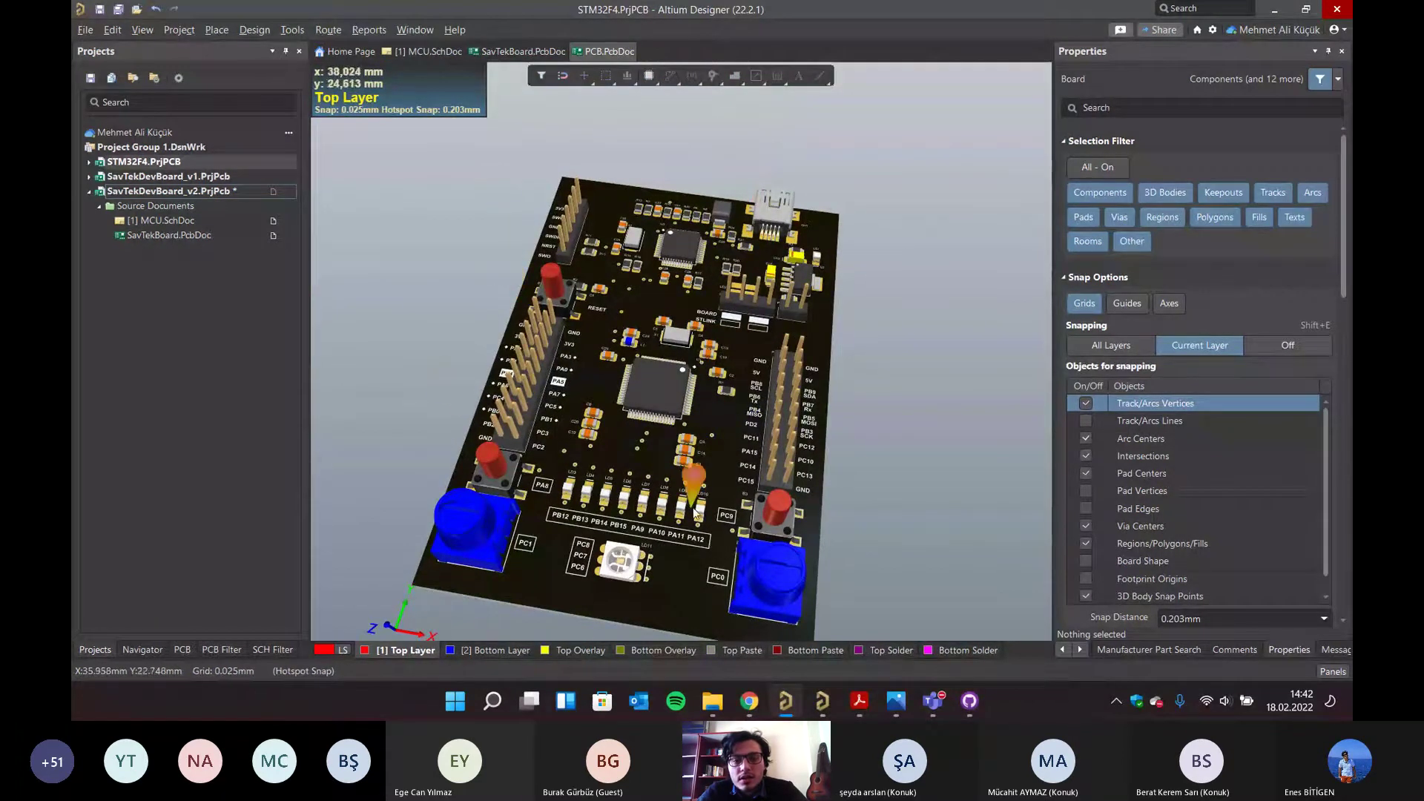
- Examine the STM32F4 board's component models in 3D, including the pin headers, microcontroller, buttons and LEDs
right_drag(728, 486, 664, 431)
ctrl+scroll(661, 417, up, 2)
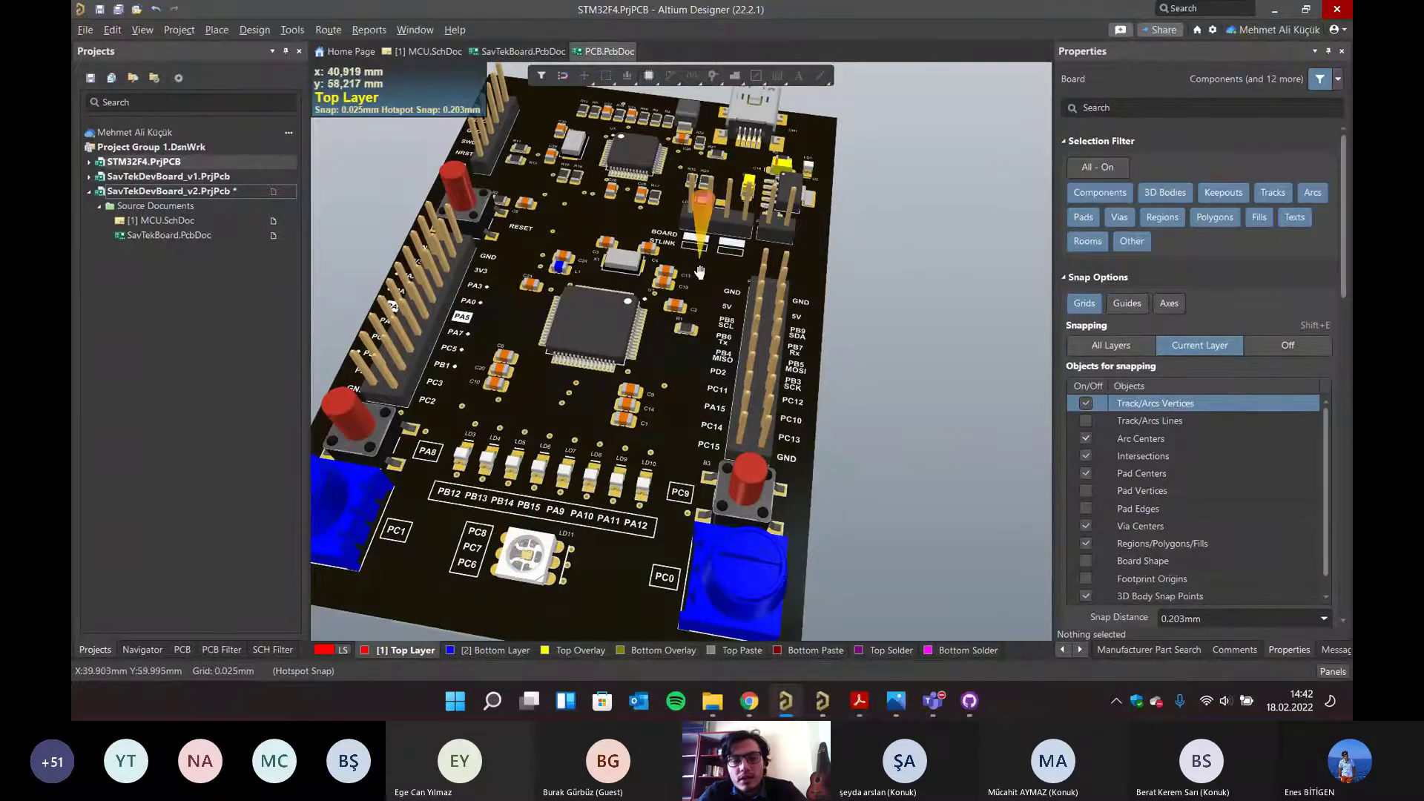
right_drag(700, 273, 732, 336)
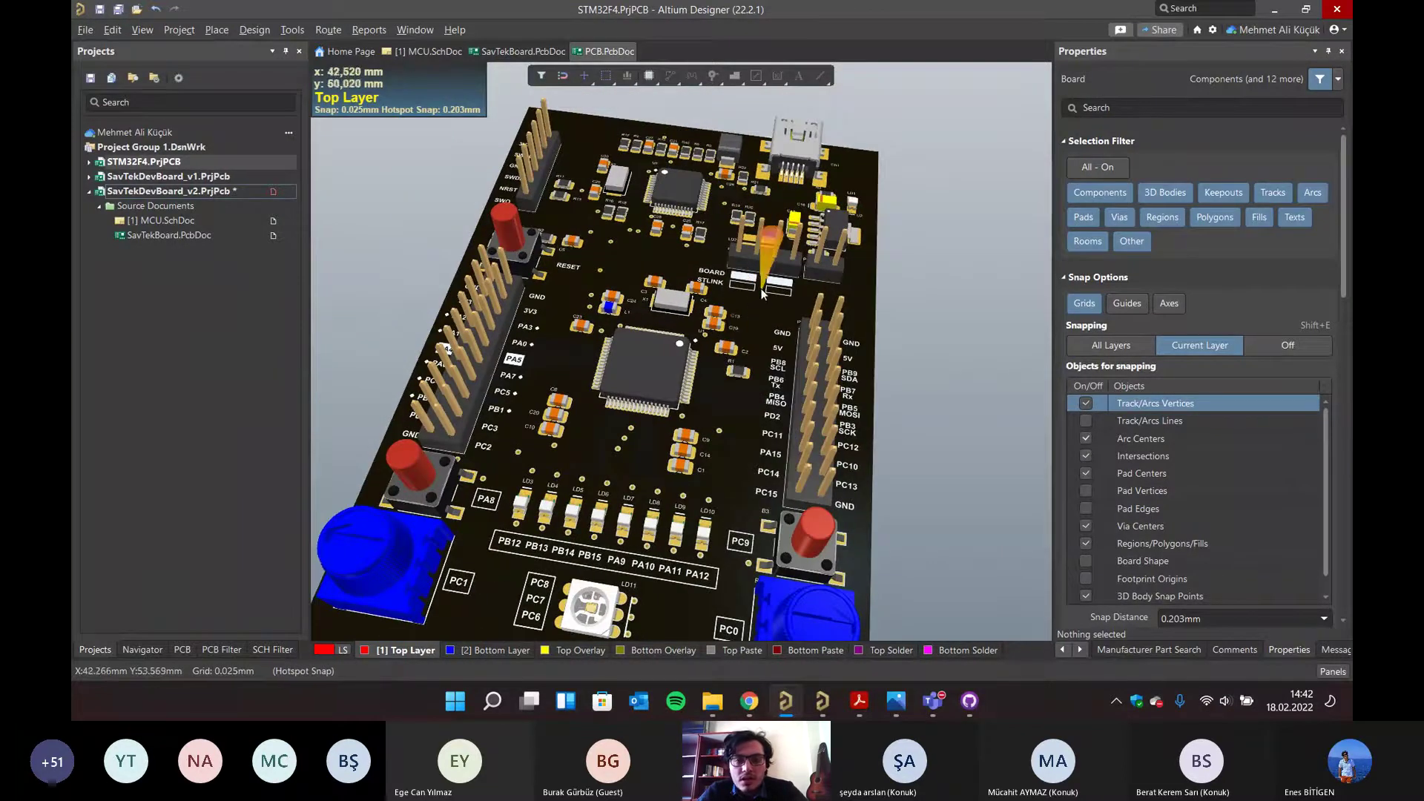
scroll(735, 353, up, 2)
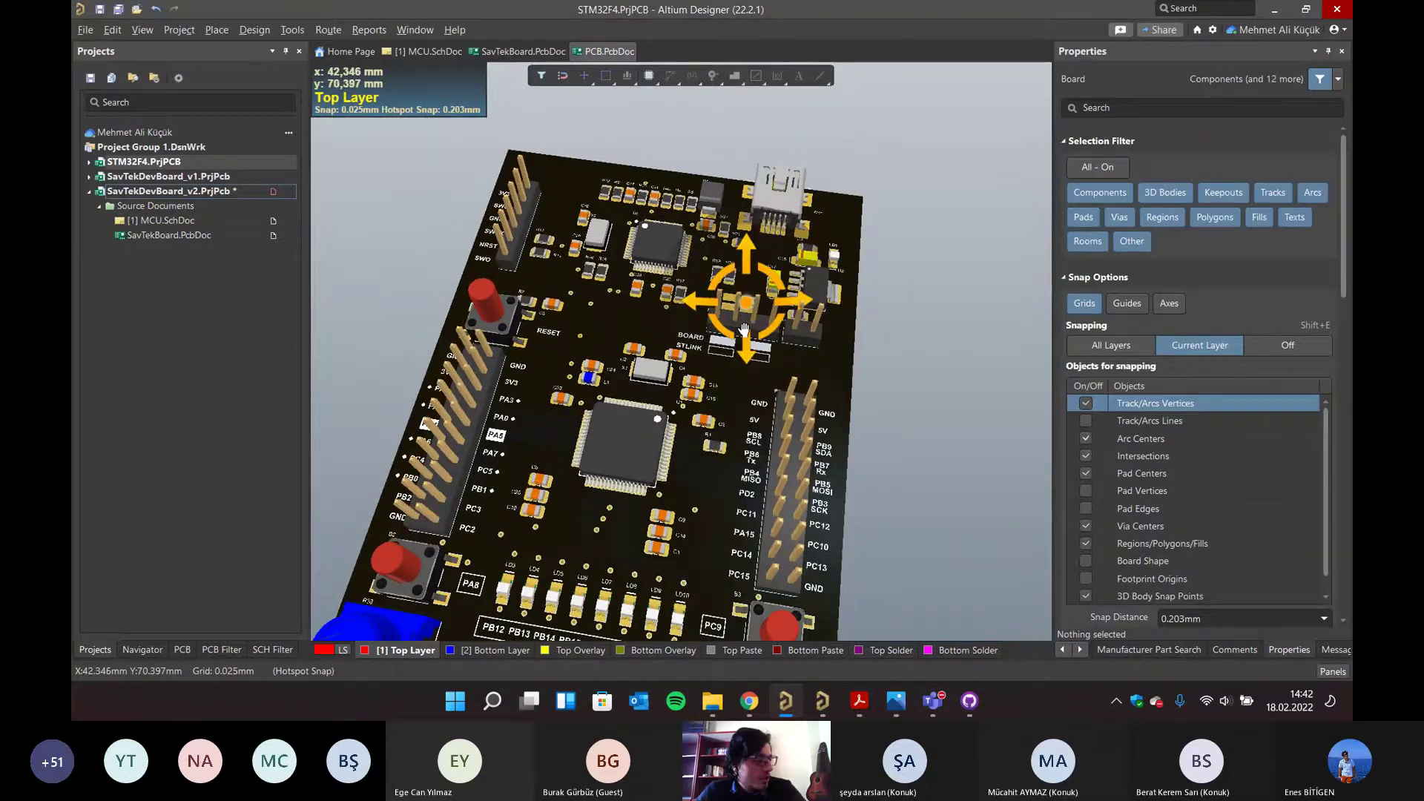
shift+right_drag(763, 271, 751, 376)
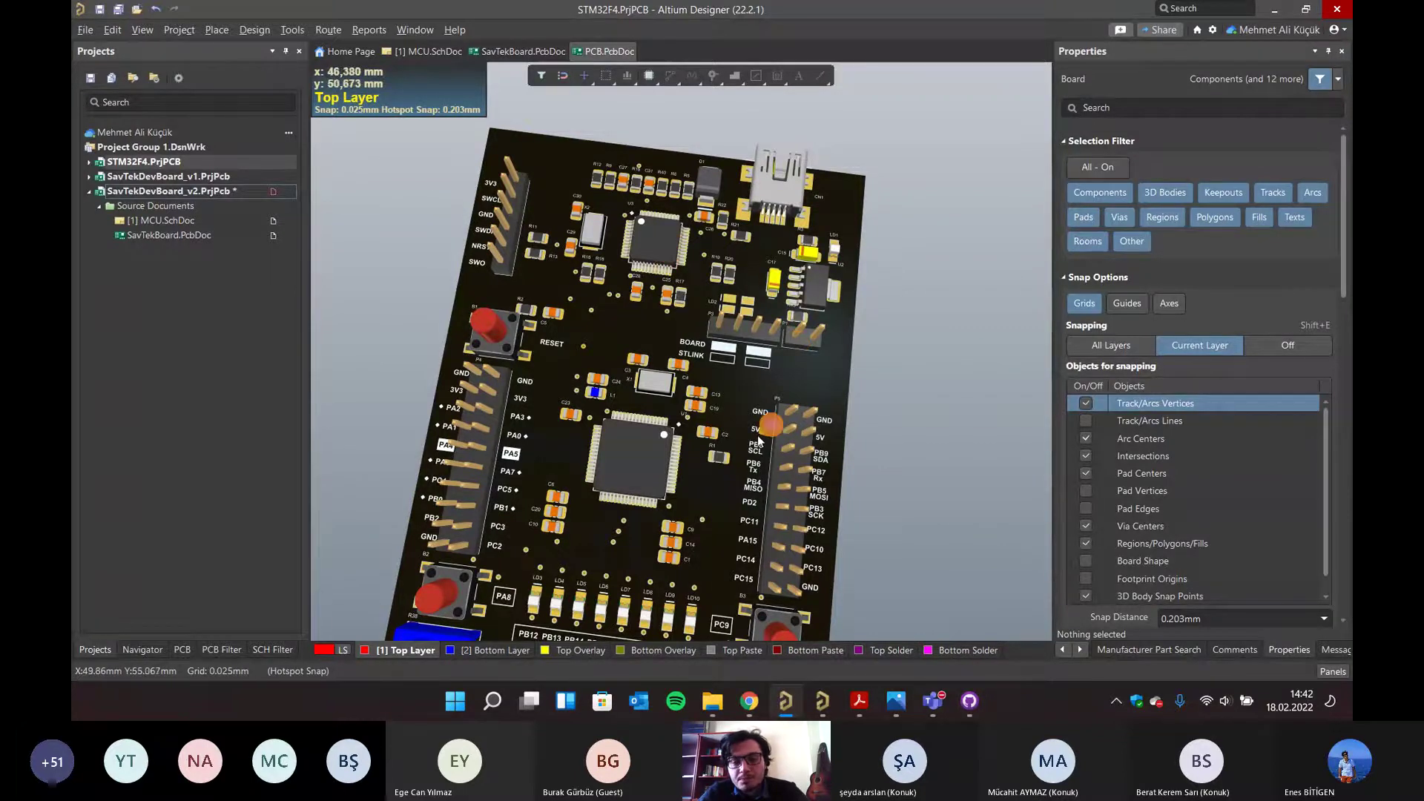
scroll(772, 267, down, 3)
ctrl+scroll(627, 304, up, 5)
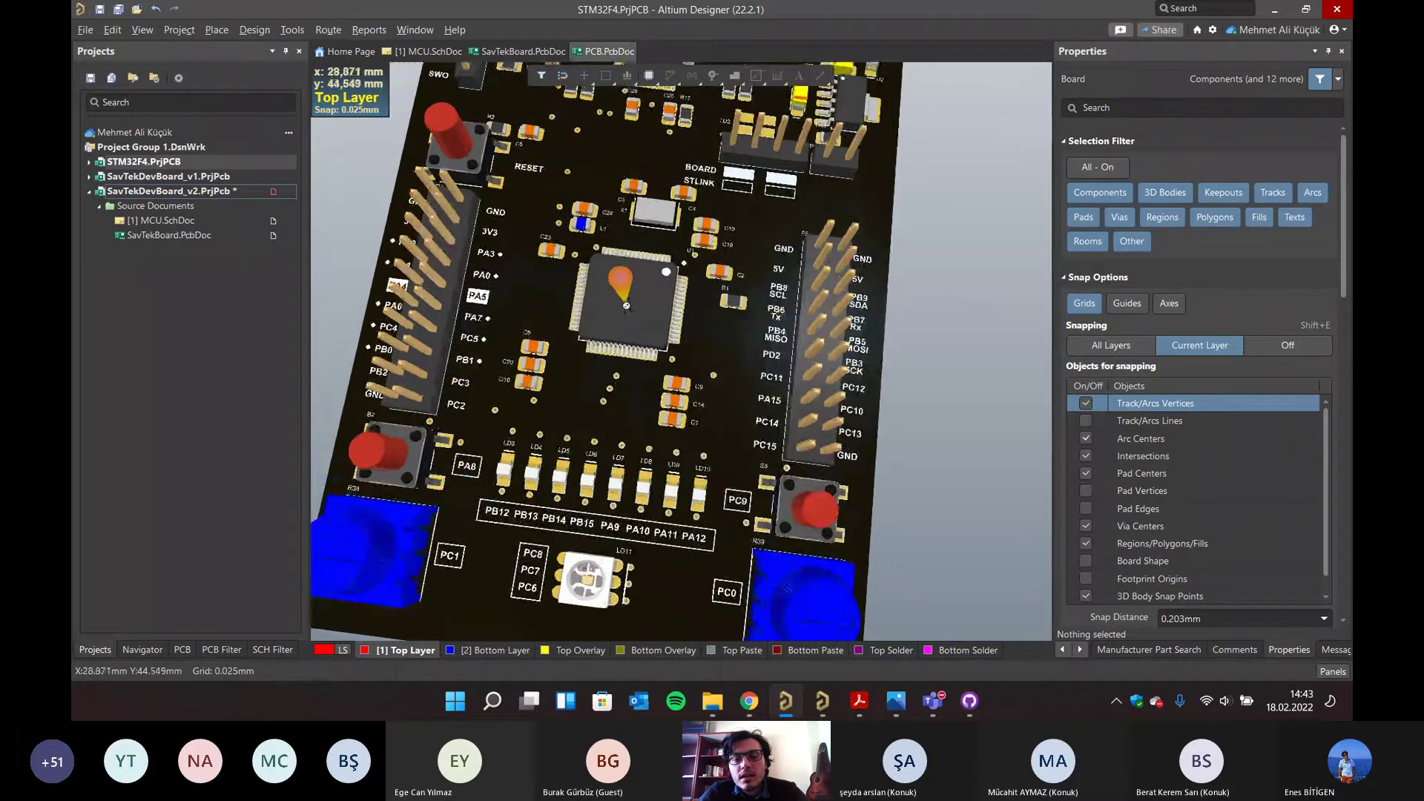
- Inspect the STM32F4 board's potentiometers, RGB LED and overall component layout in 3D, and close PCB.PcbDoc
ctrl+scroll(630, 324, down, 4)
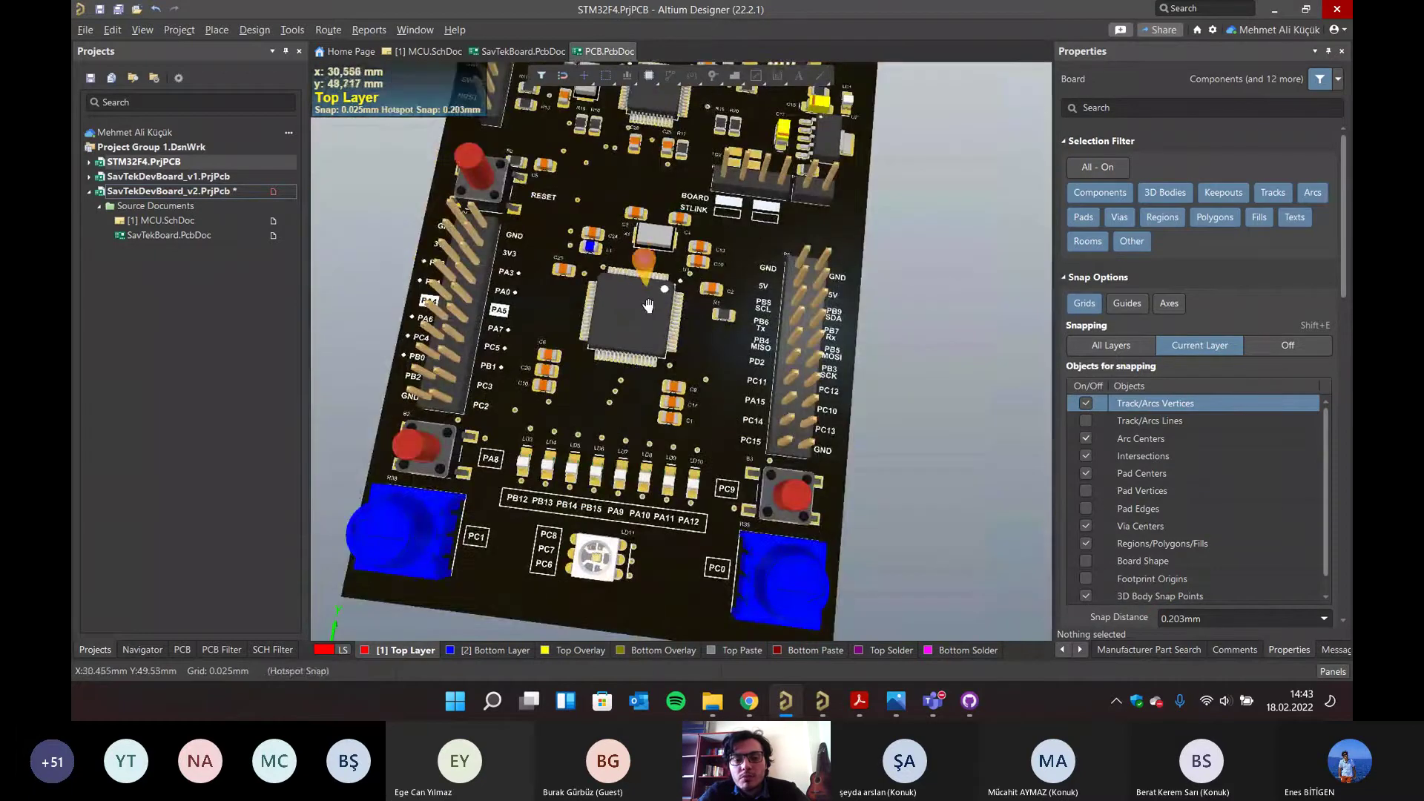
ctrl+scroll(668, 358, up, 1)
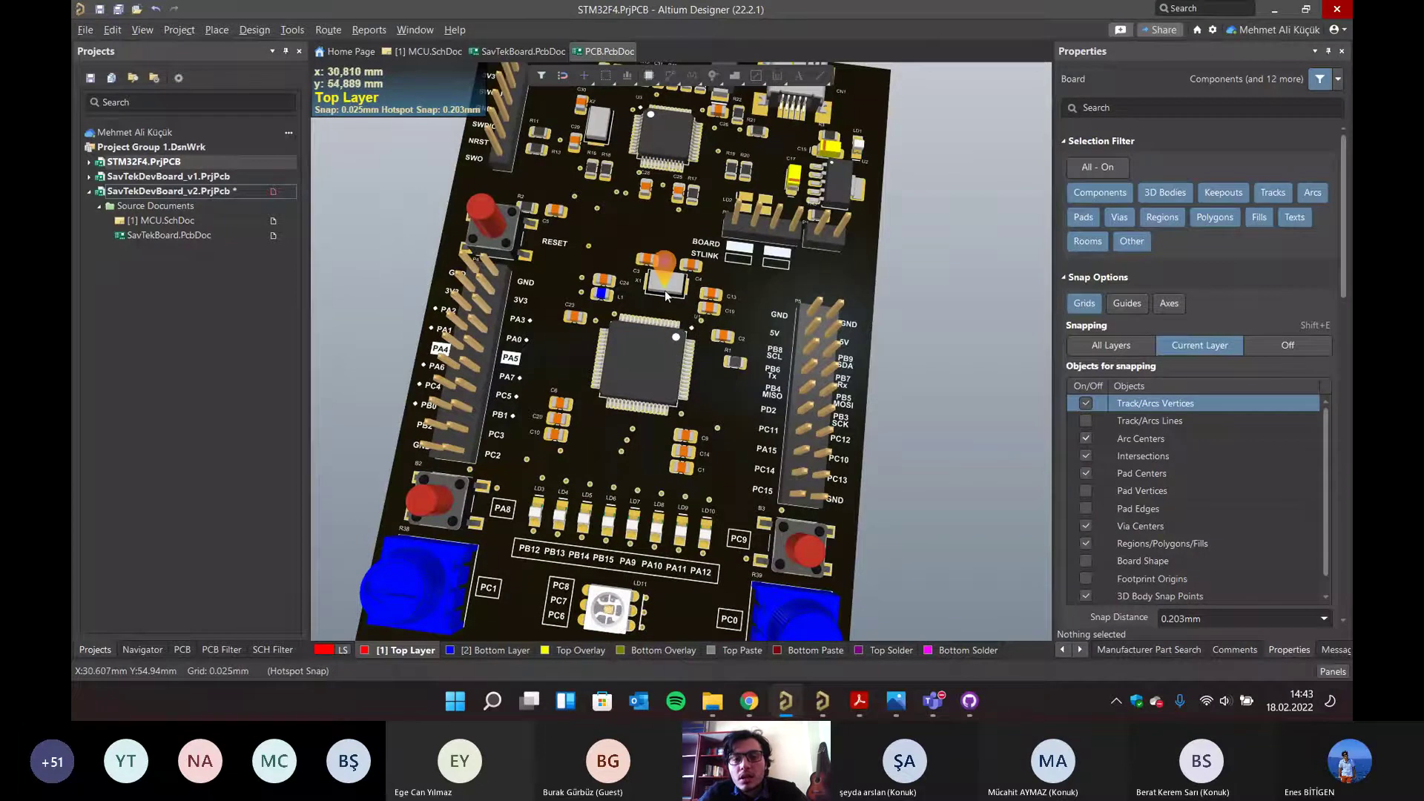
right_drag(680, 491, 631, 352)
ctrl+scroll(631, 351, up, 4)
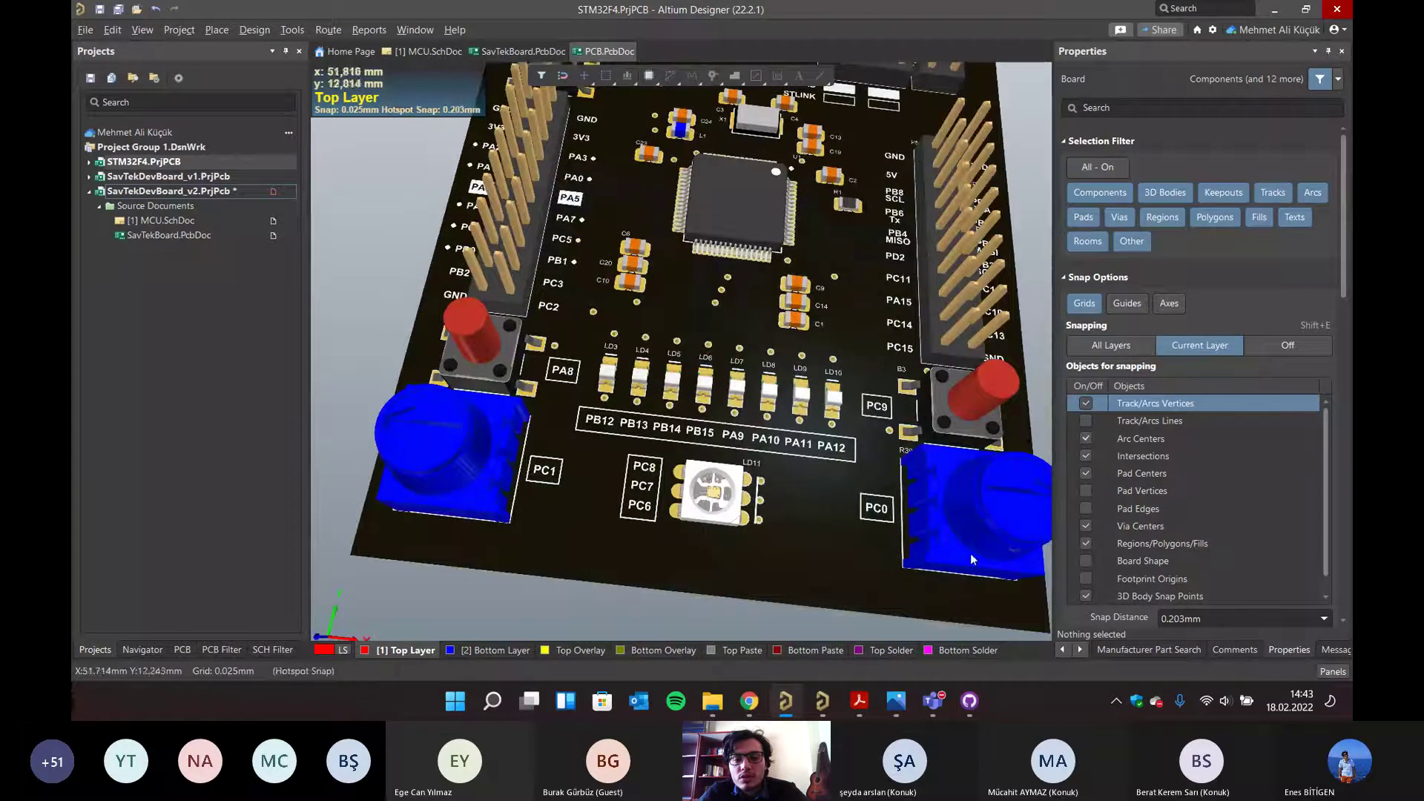
right_drag(768, 419, 672, 485)
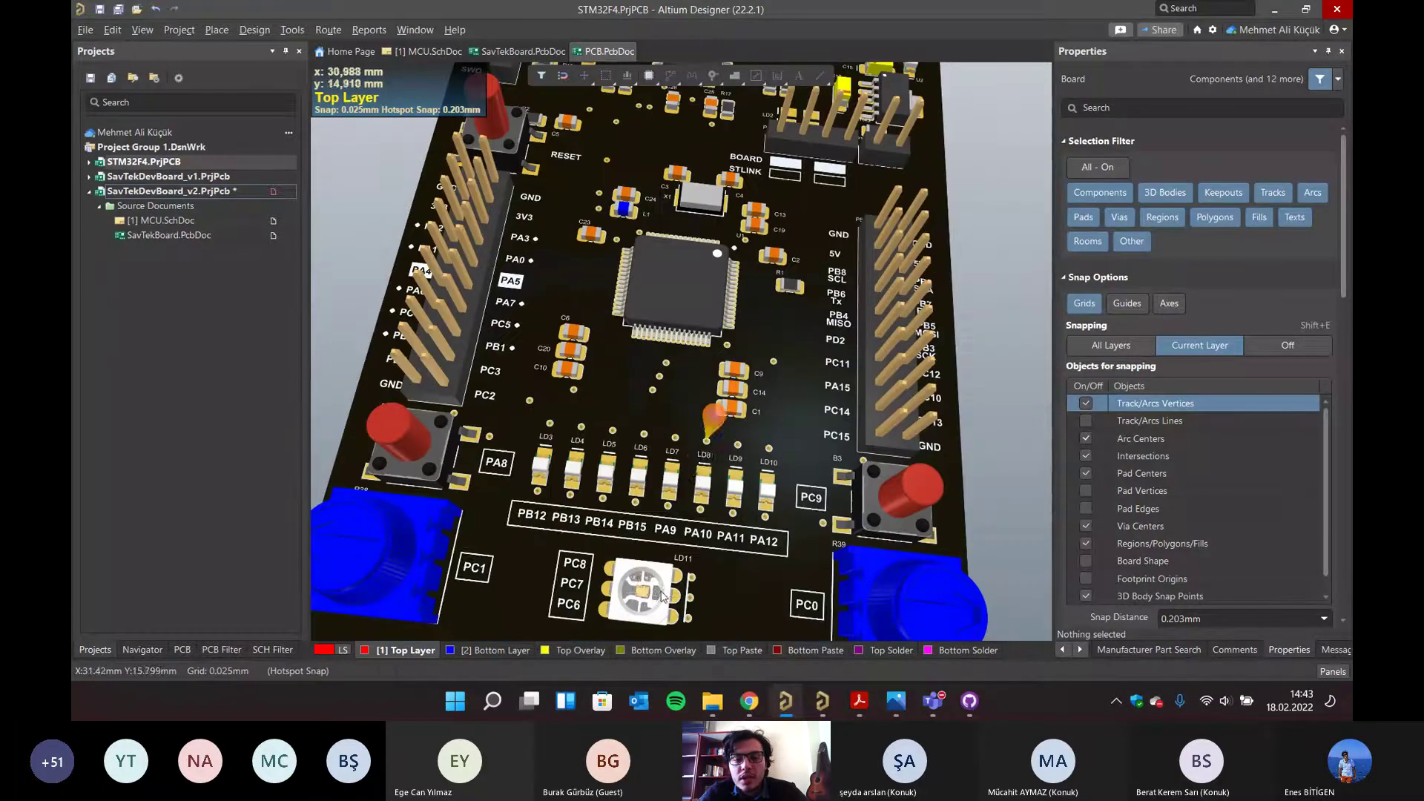
ctrl+scroll(683, 270, down, 5)
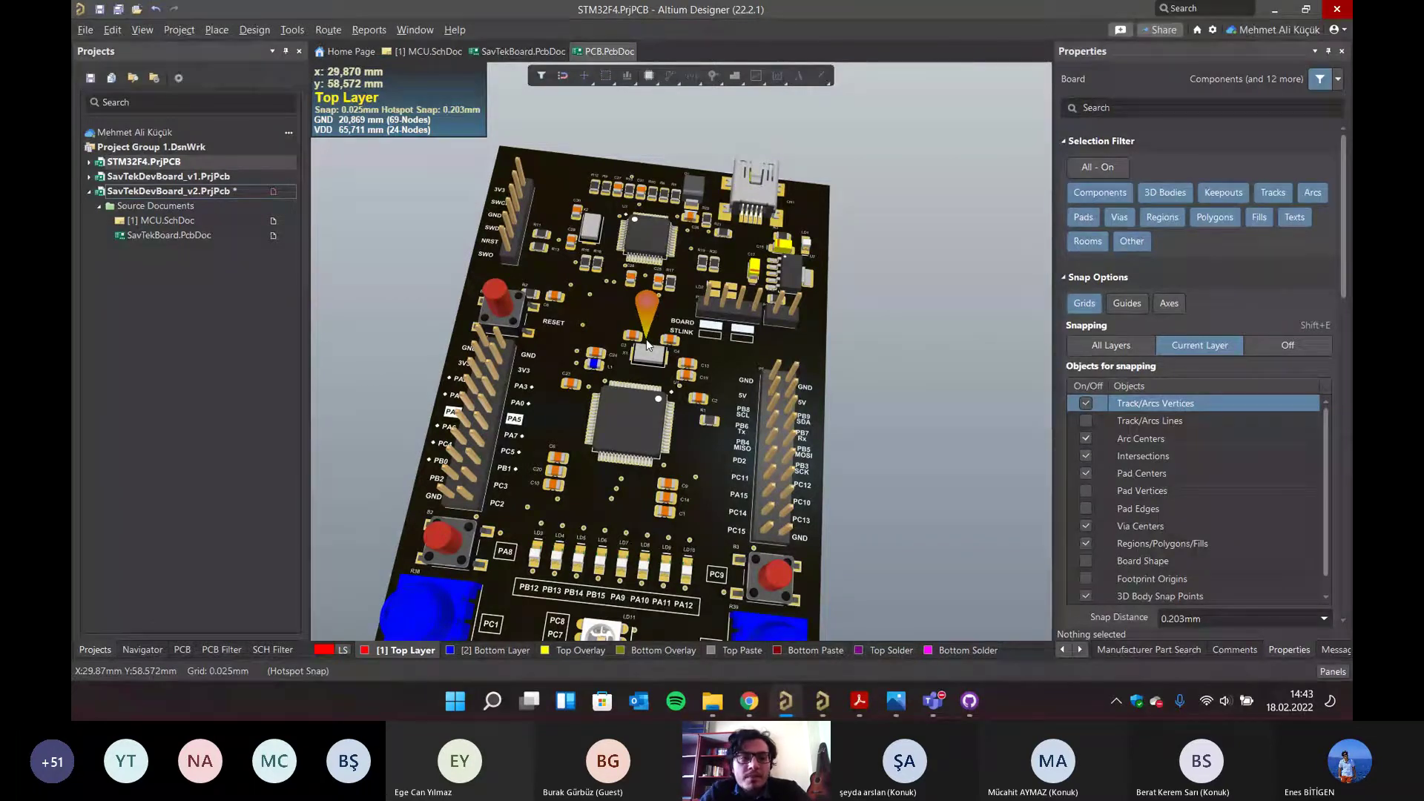
right_drag(712, 430, 756, 360)
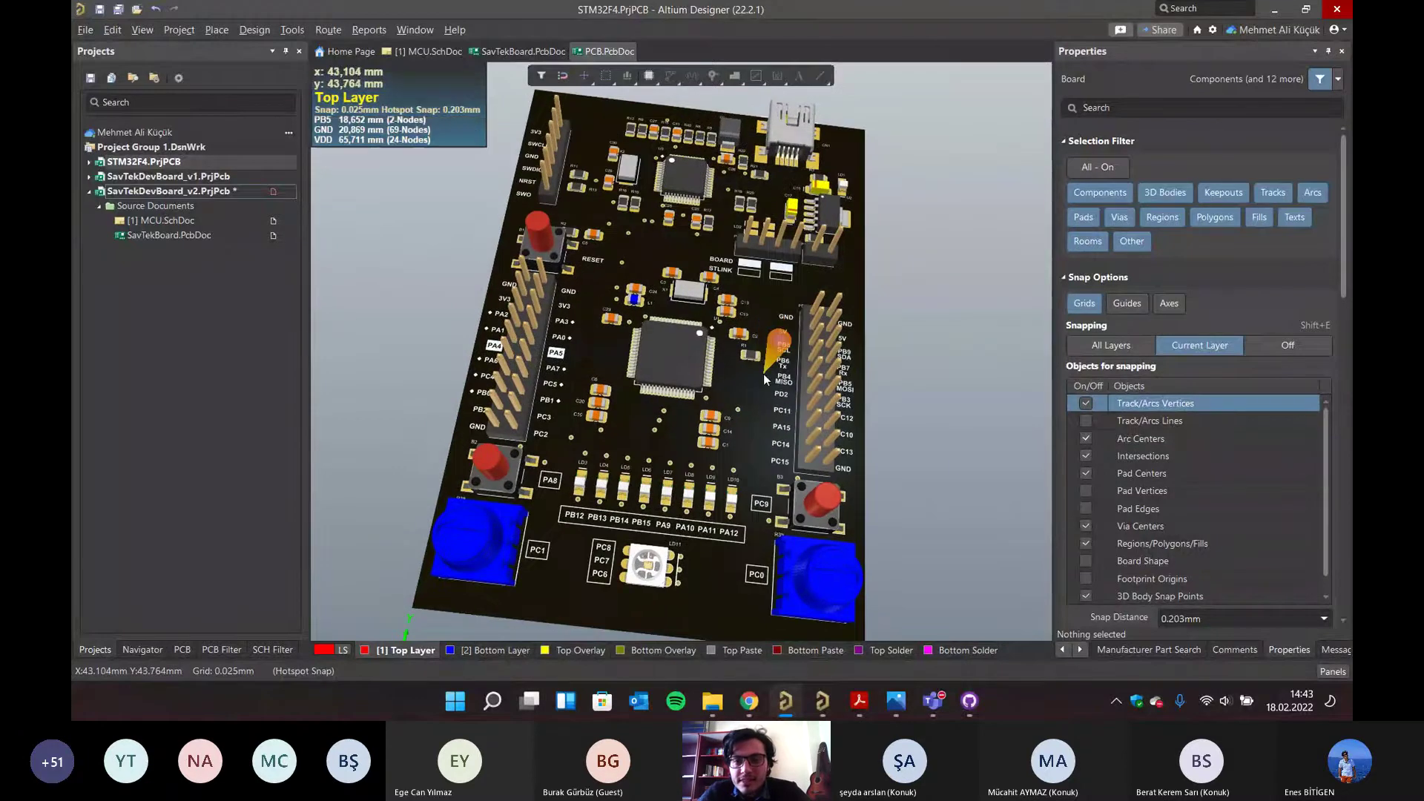
key(shift)
shift+right_drag(717, 349, 718, 348)
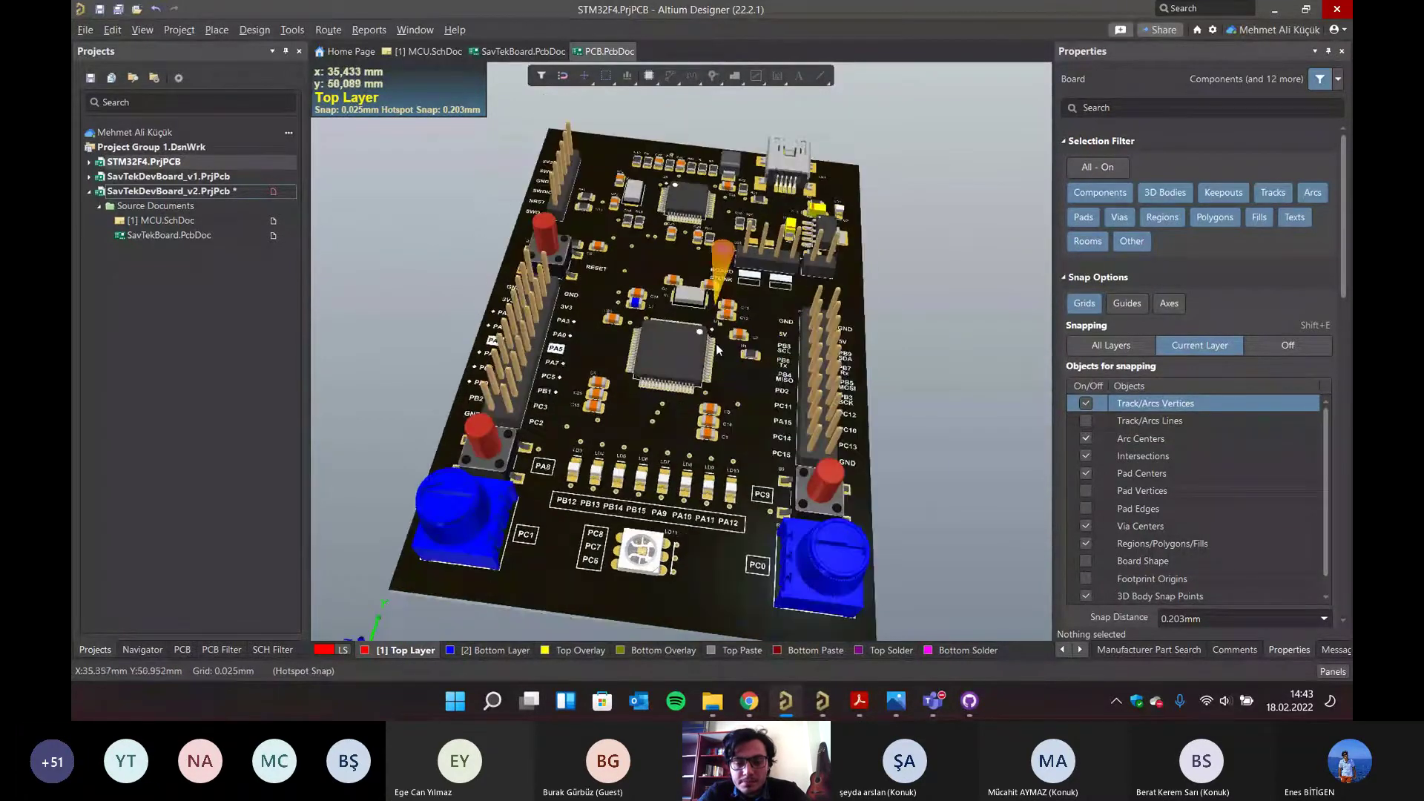
right_click(601, 53)
click(613, 64)
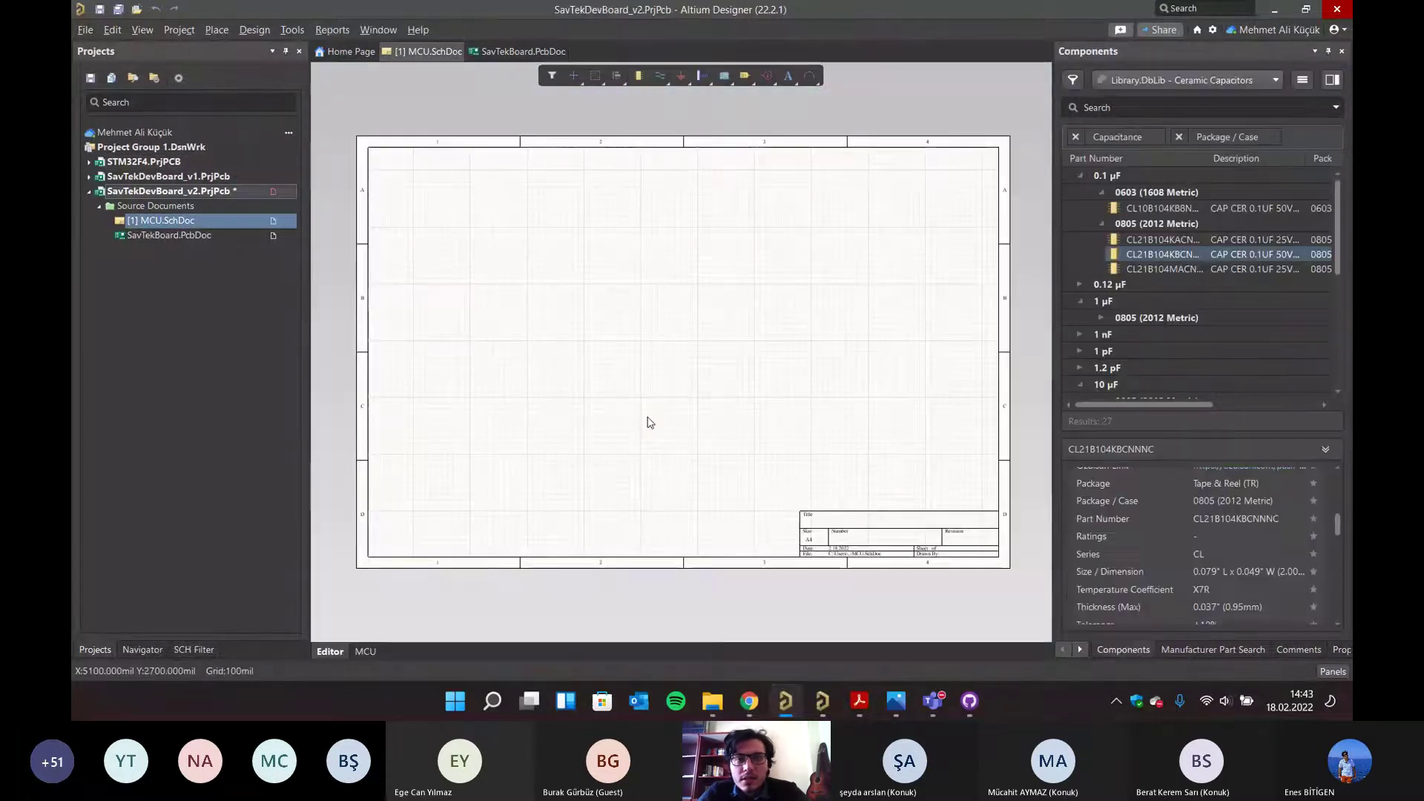
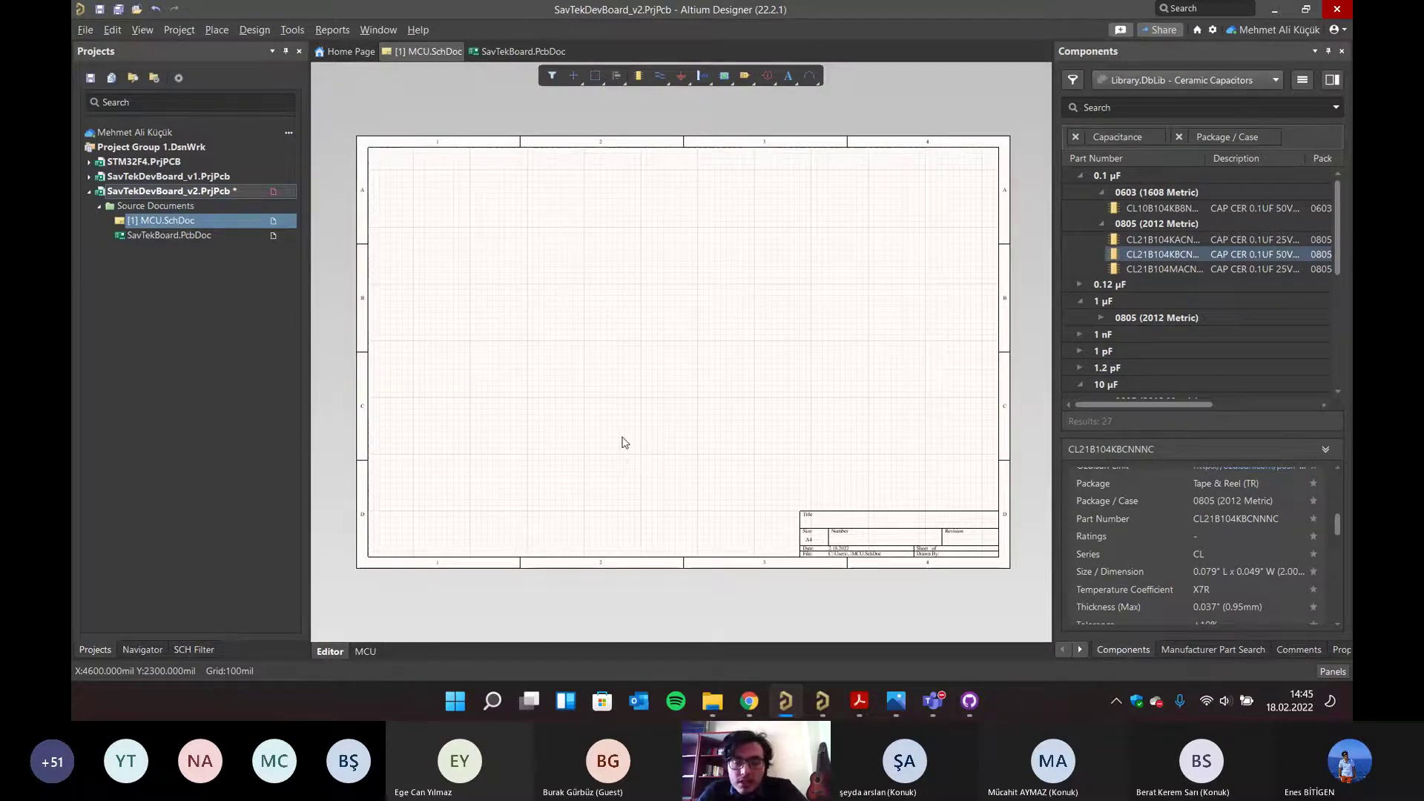
- Switch to the Photos window and examine the ST-LINK V2 wiring to the board's SWD pins in SWD Bağlantı.png
mouse_move(712, 701)
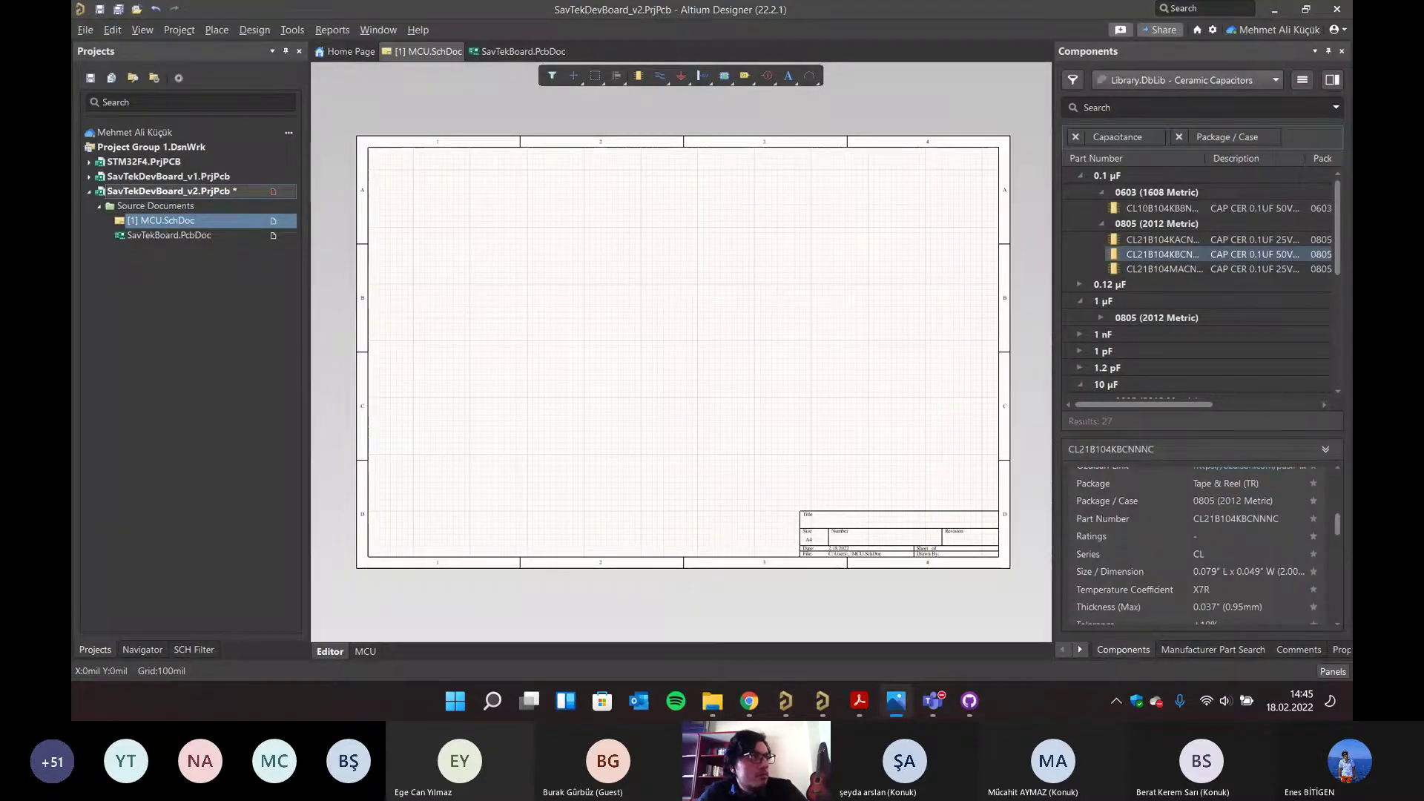
key(alt+Tab)
drag(685, 98, 689, 92)
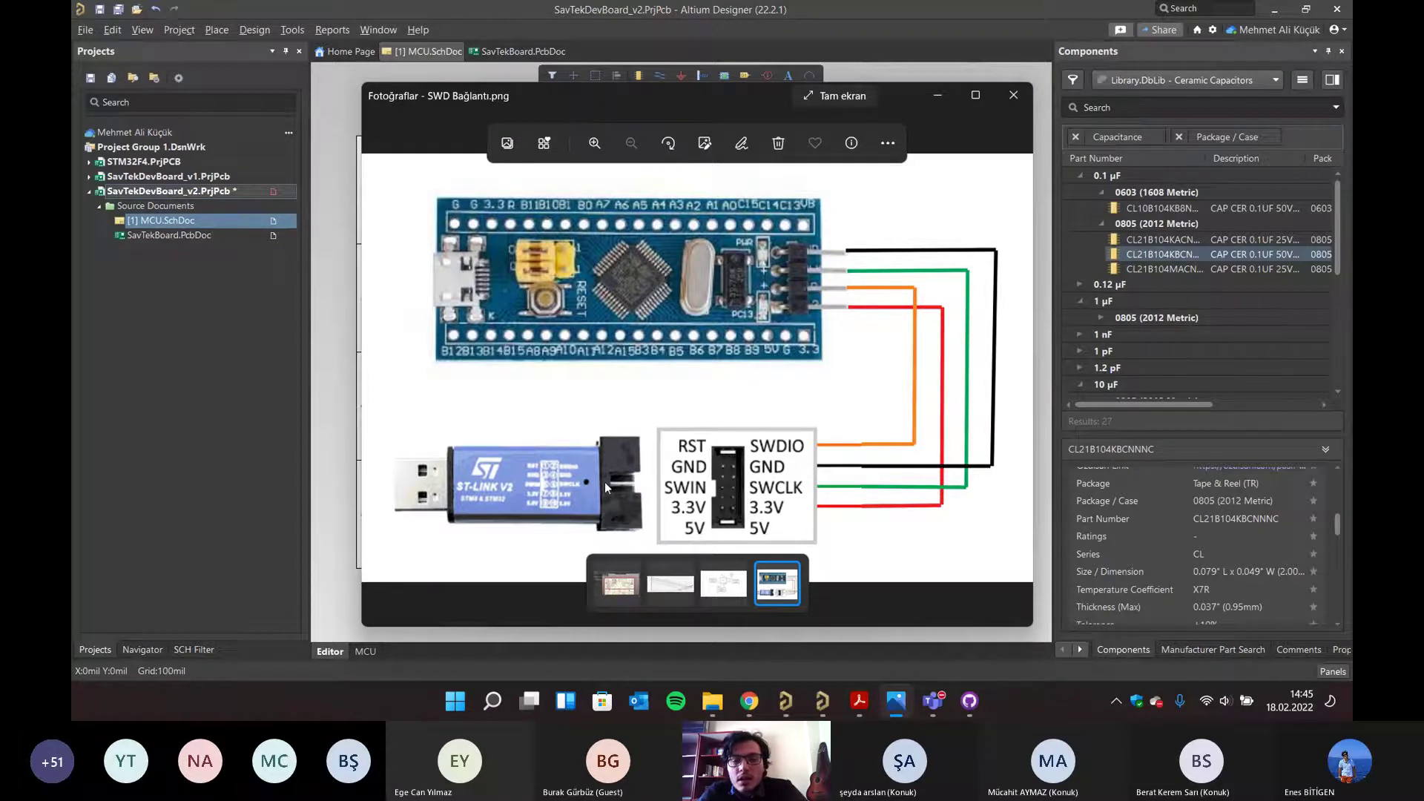
scroll(463, 491, up, 3)
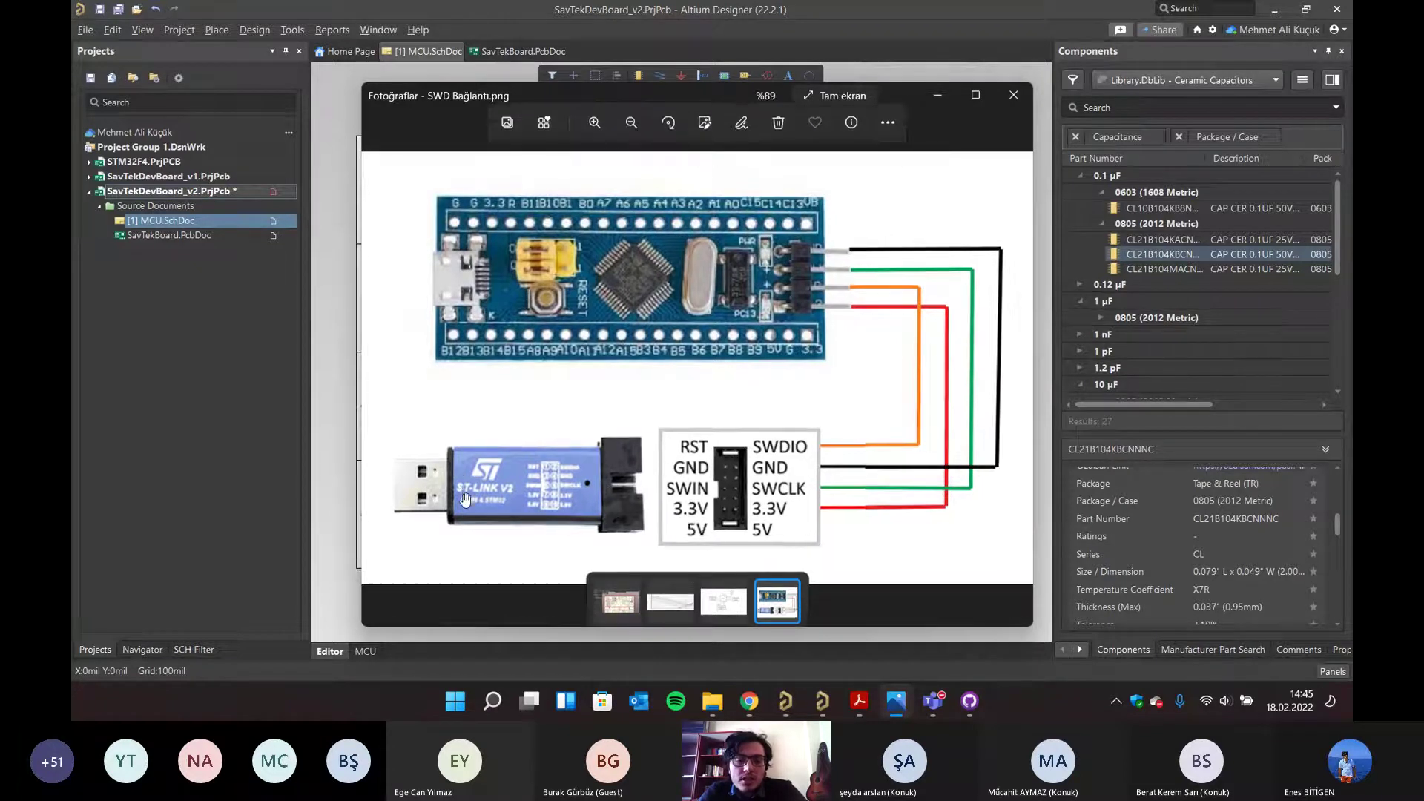
drag(528, 526, 572, 514)
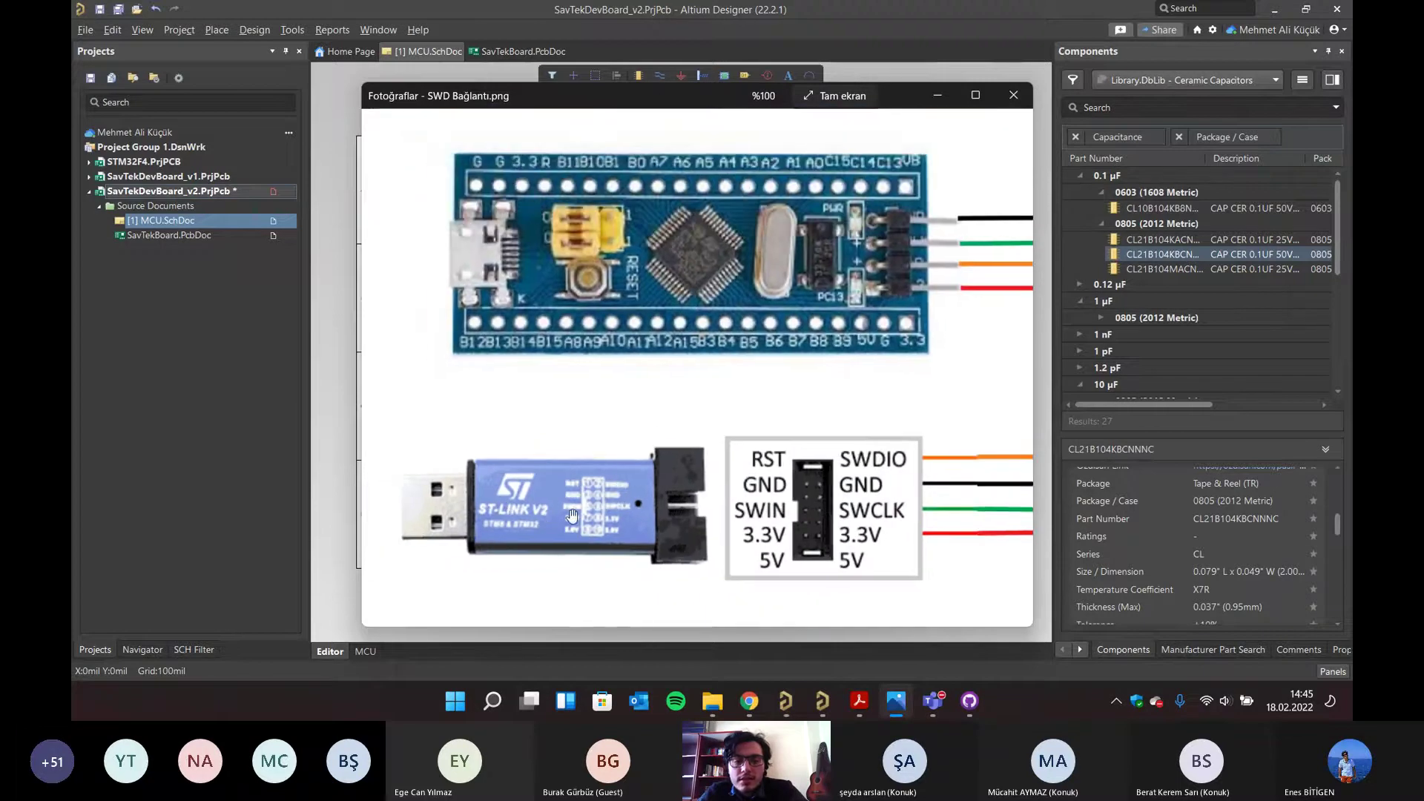
drag(828, 512, 791, 517)
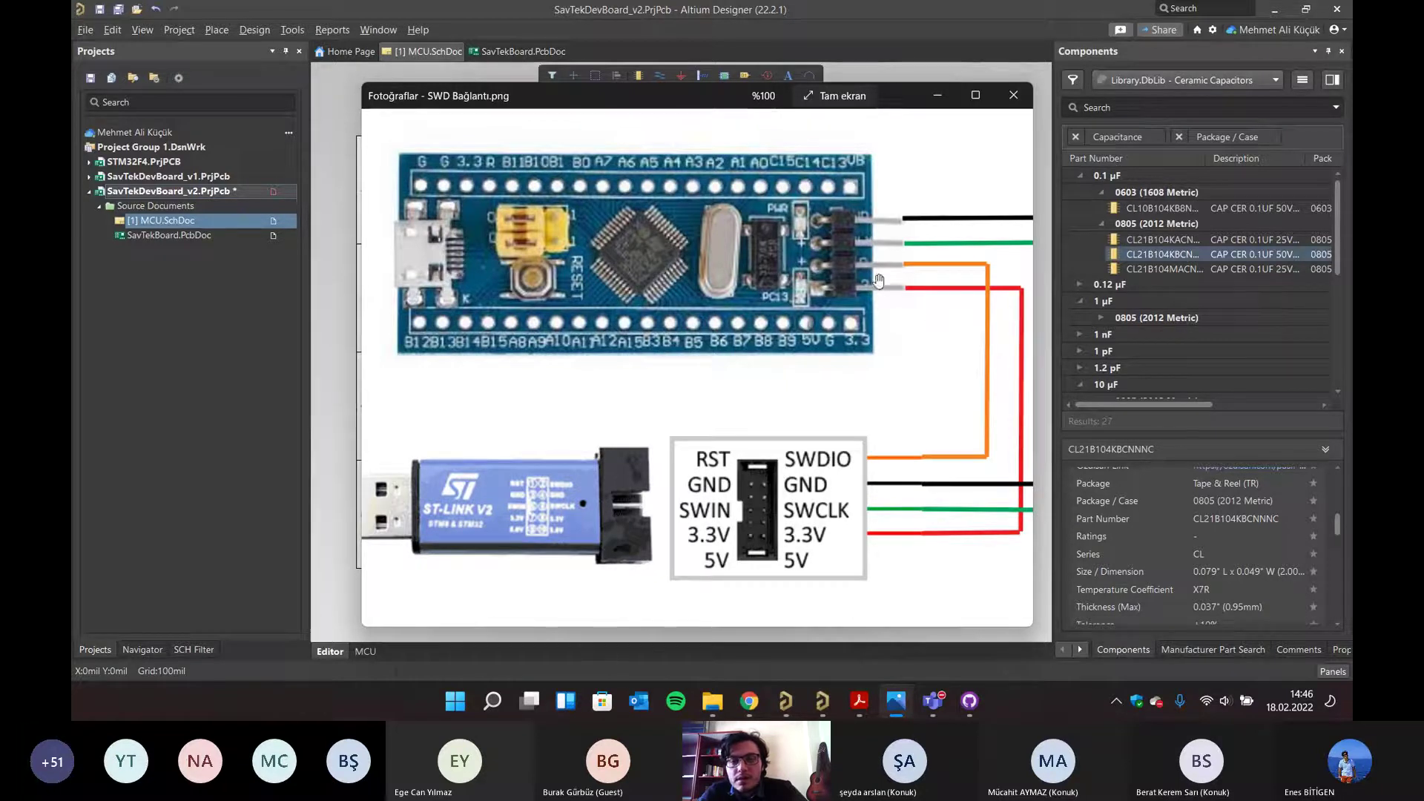
drag(880, 438, 779, 460)
scroll(779, 460, down, 3)
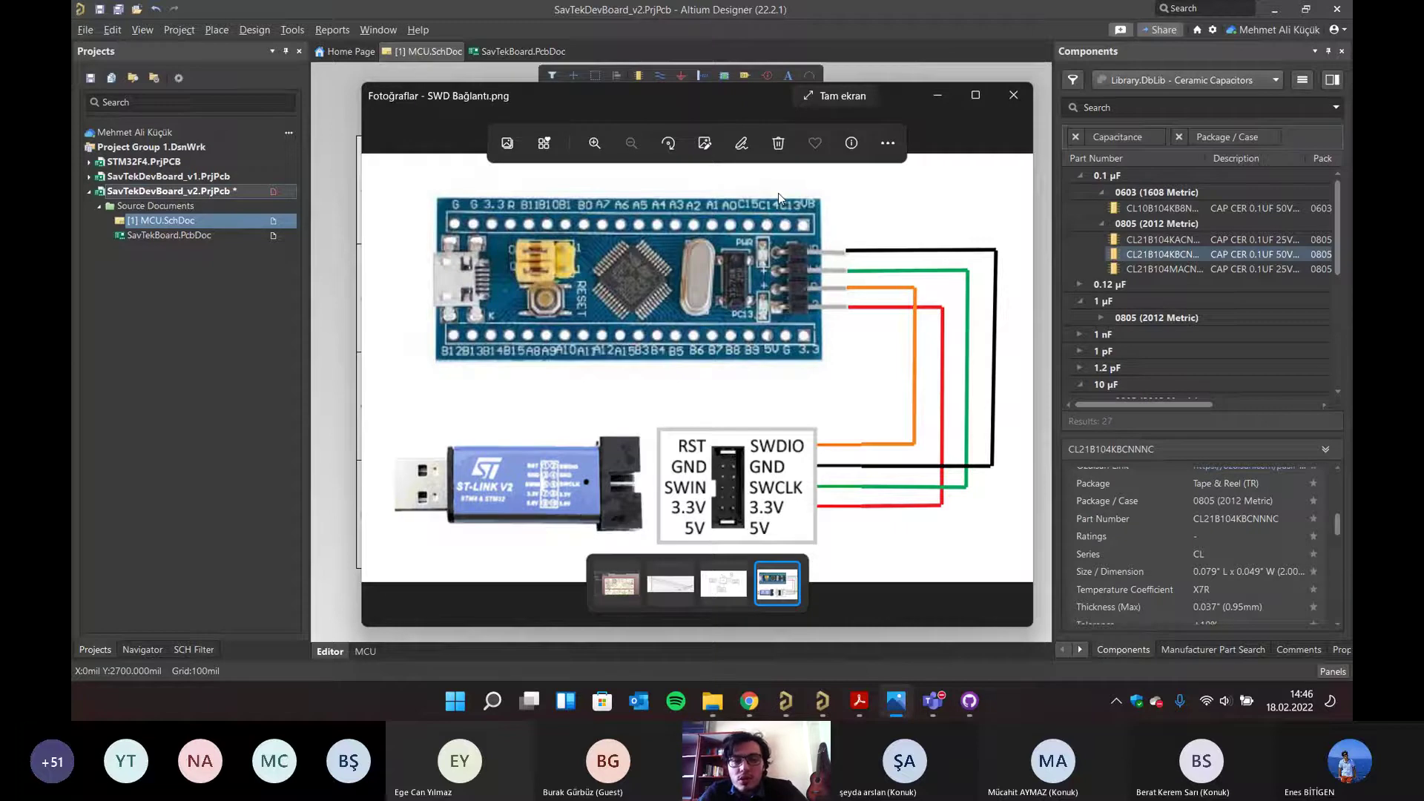
drag(728, 101, 81, 119)
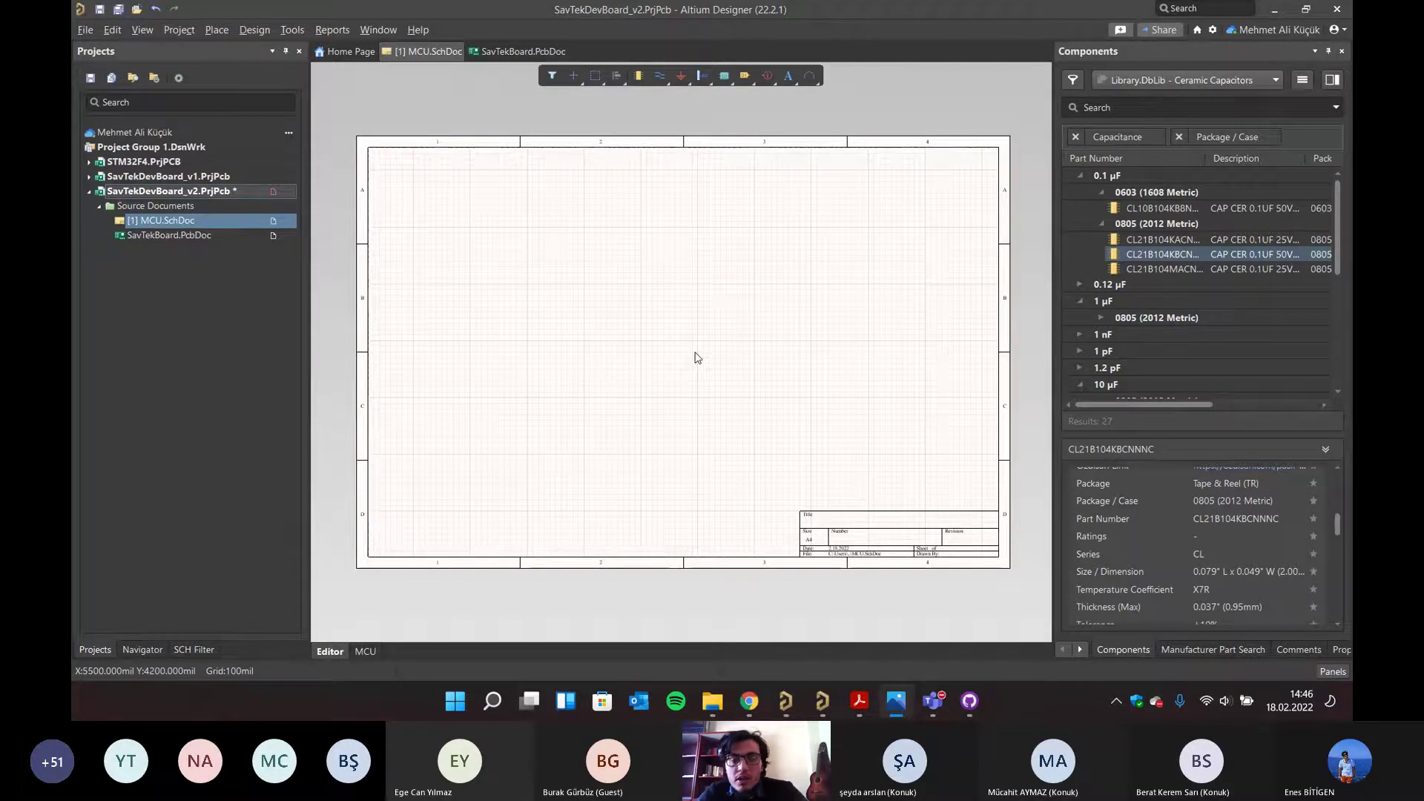
- Place a text frame about 4100 mil wide and 3100 mil high in the upper part of the MCU.SchDoc sheet
ctrl+scroll(534, 245, up, 2)
ctrl+scroll(639, 241, down, 2)
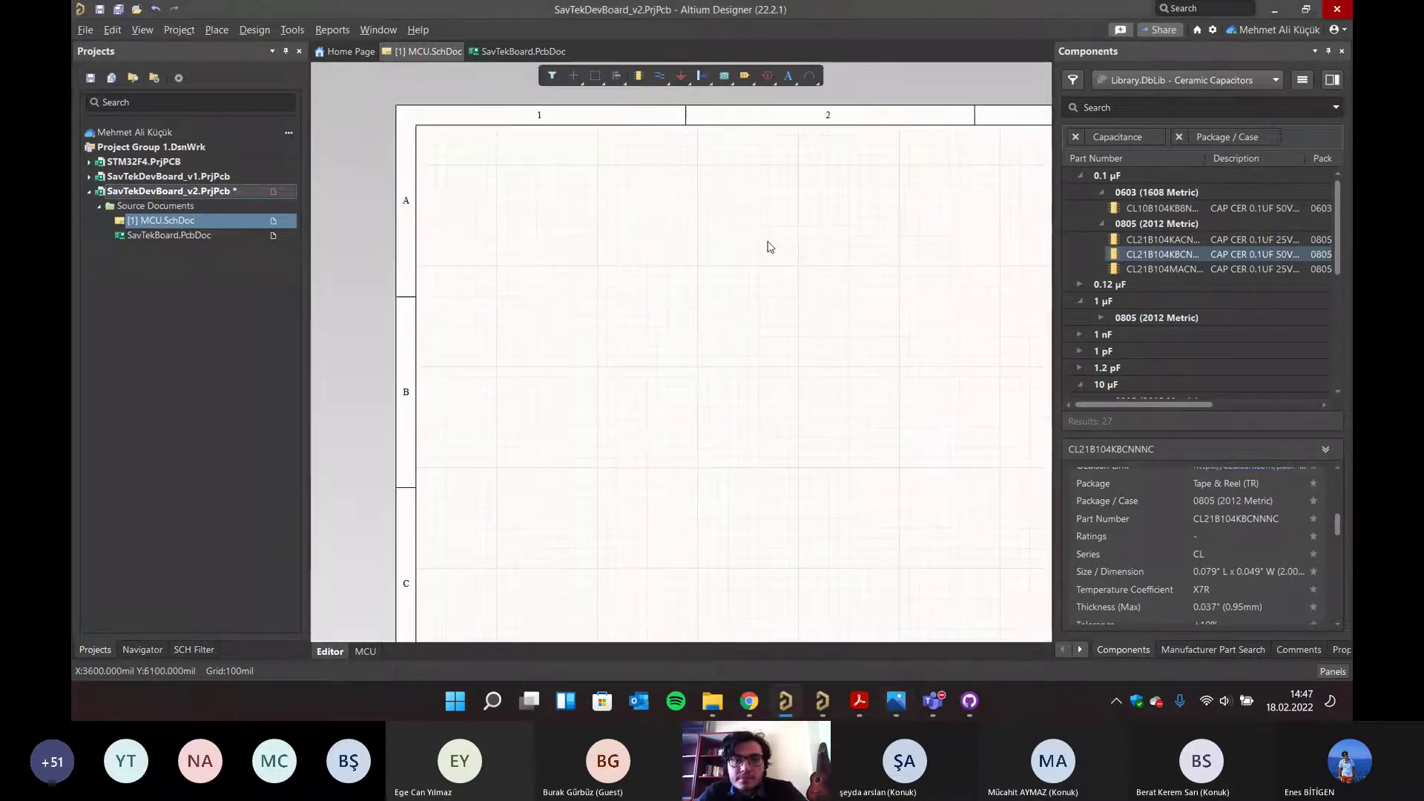
click(788, 75)
click(807, 100)
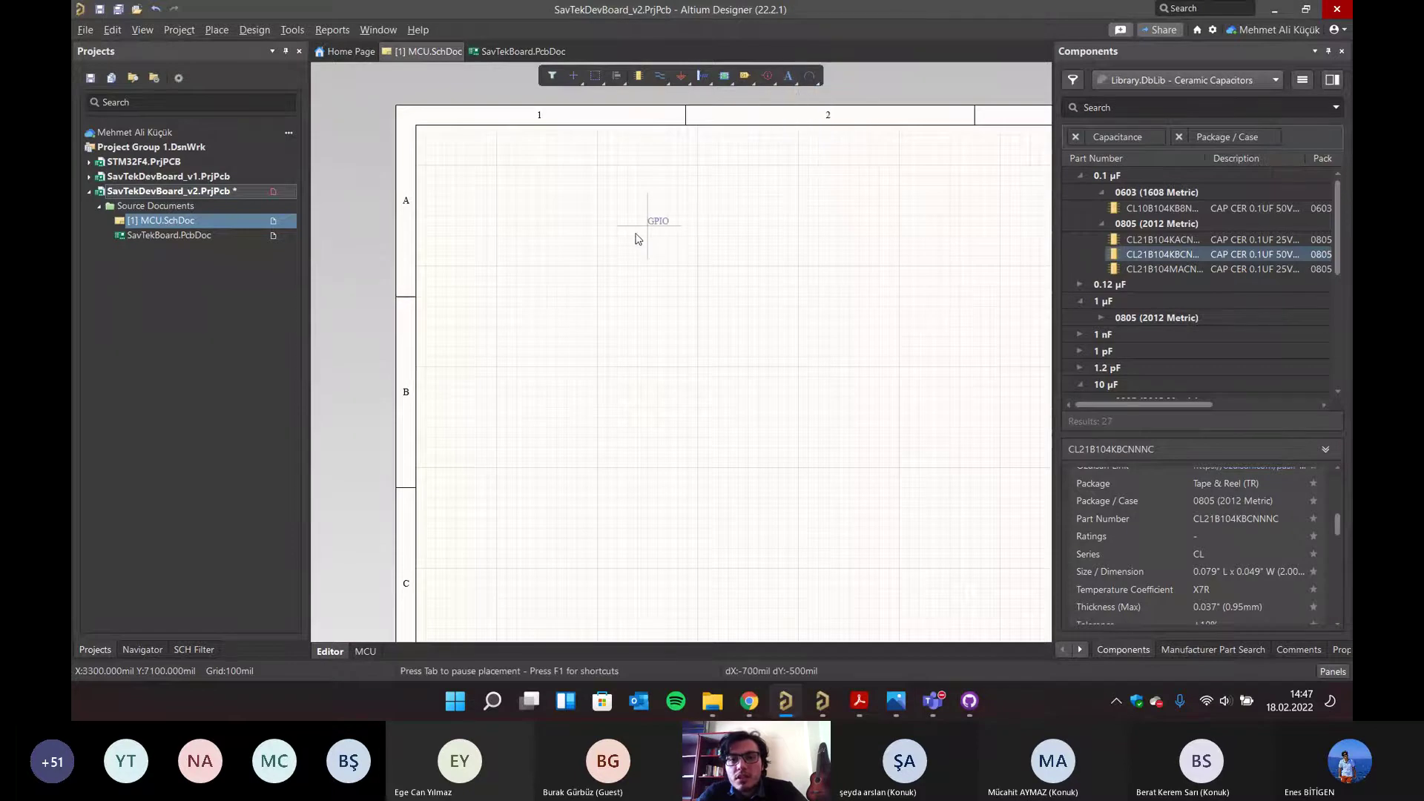
click(790, 76)
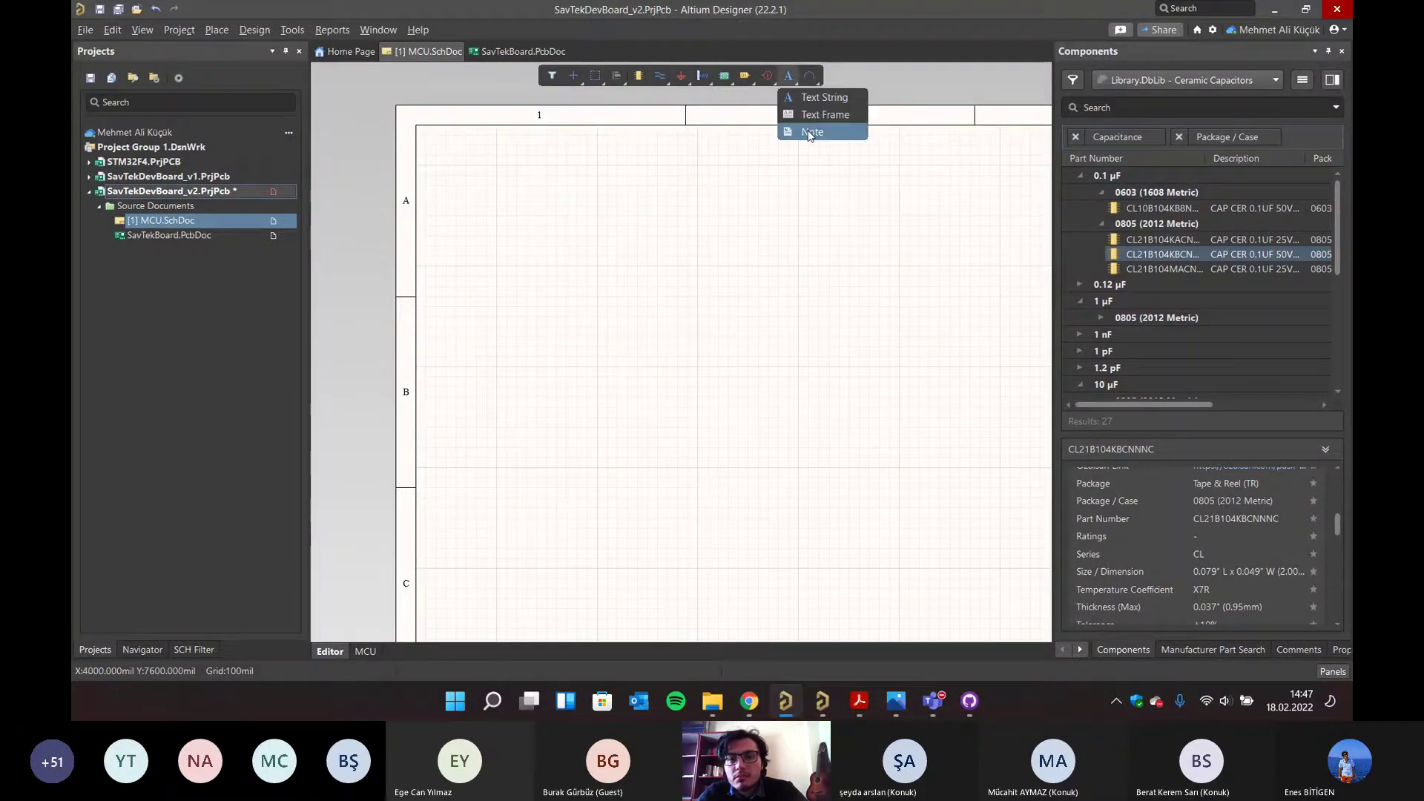
click(808, 114)
click(496, 216)
click(910, 527)
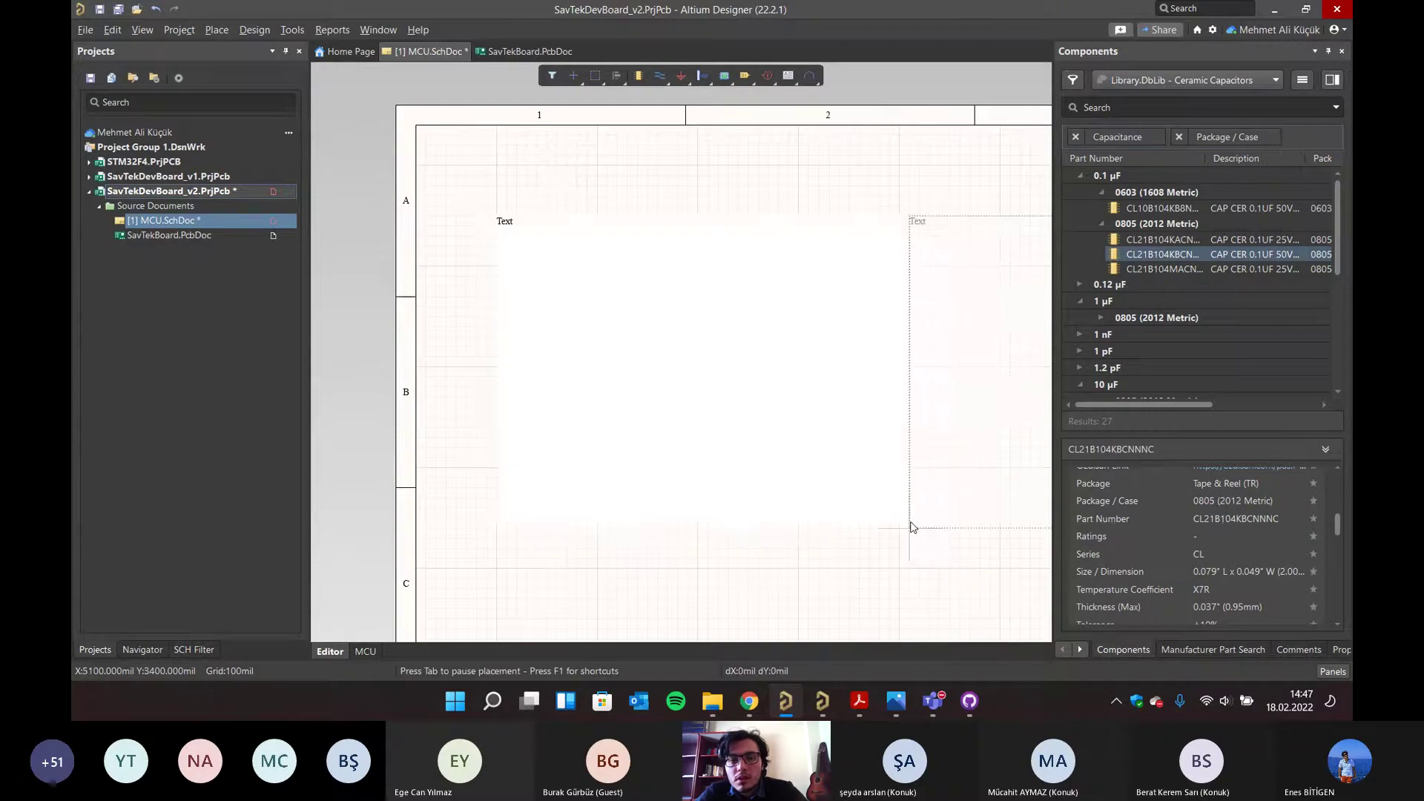
right_click(658, 446)
click(623, 362)
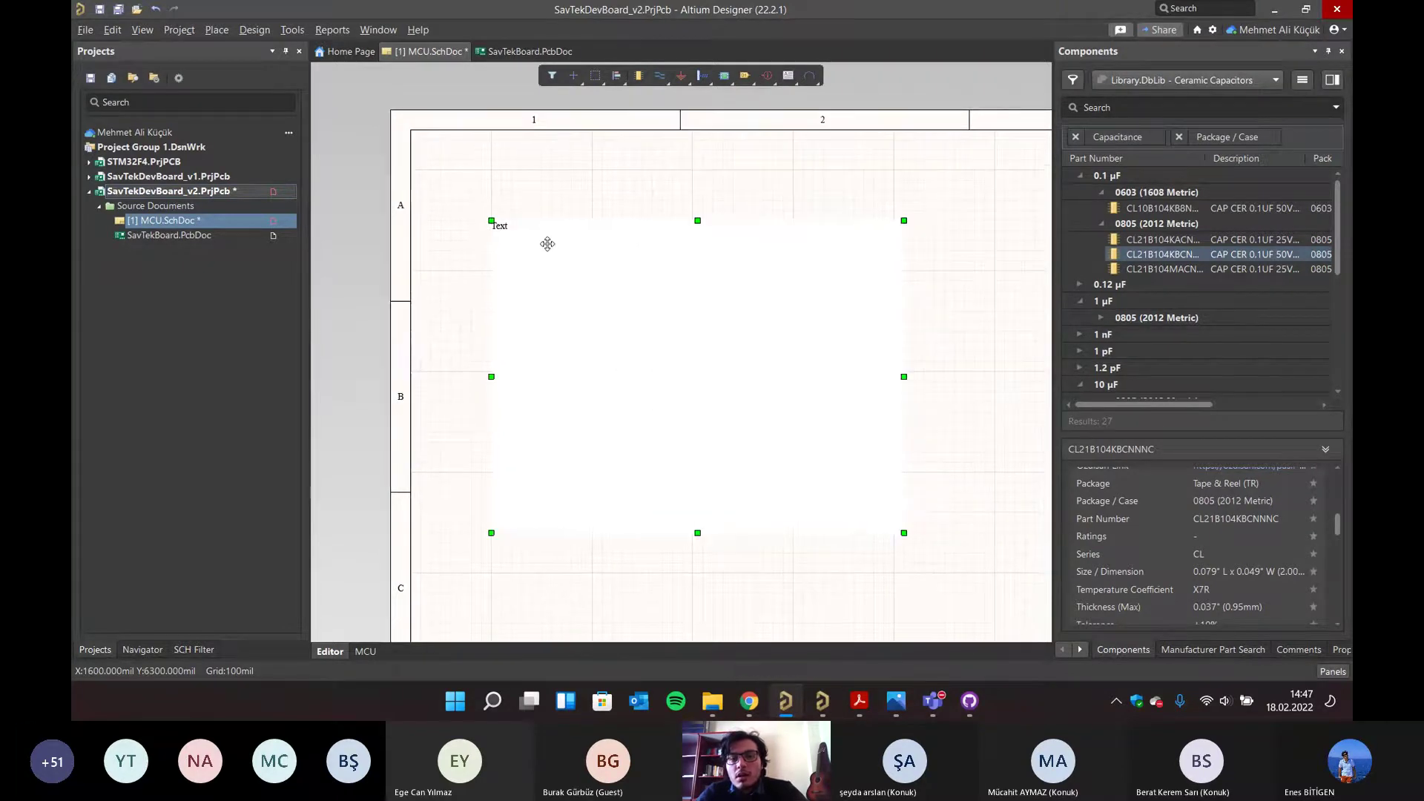
- Set the text frame's font size to 48
double_click(784, 258)
click(1307, 385)
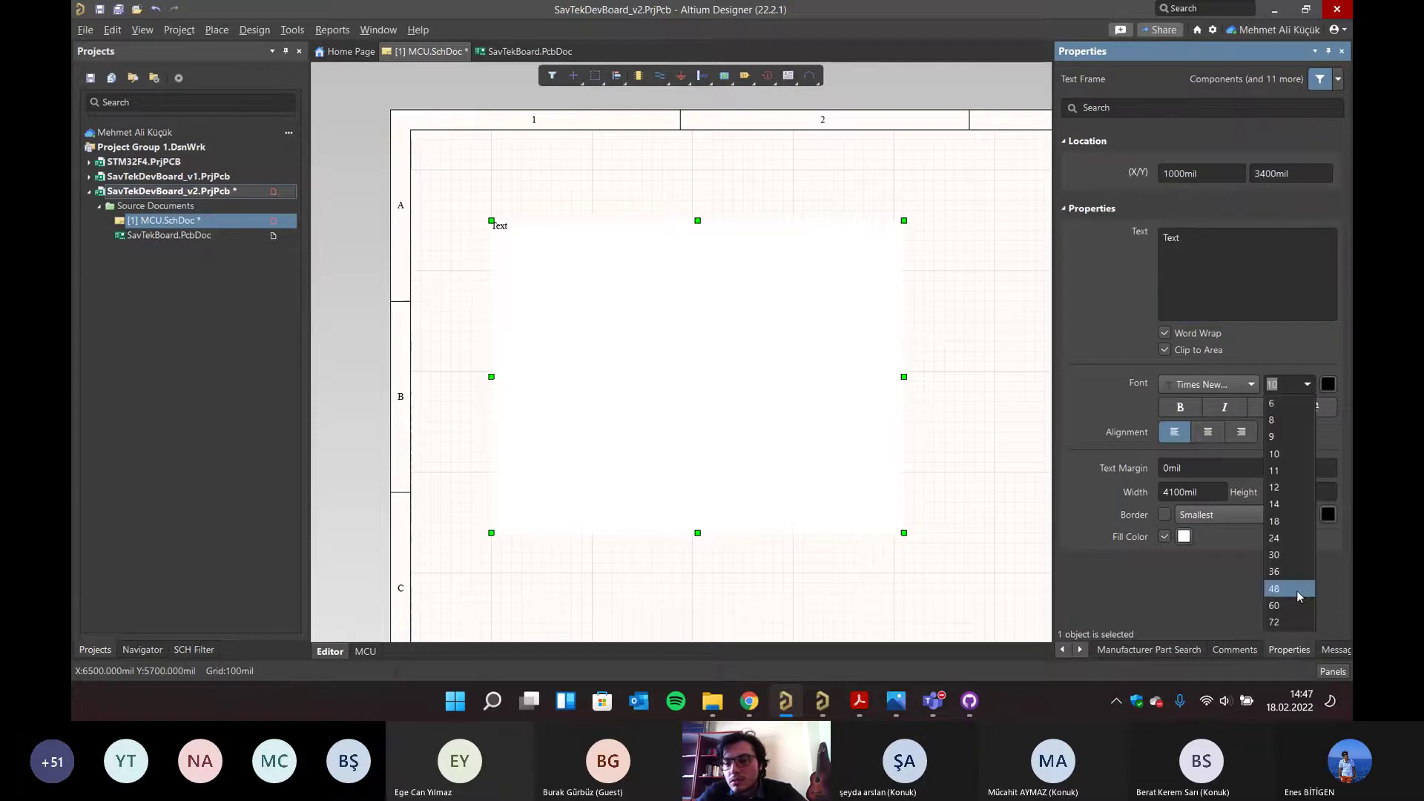
click(1284, 521)
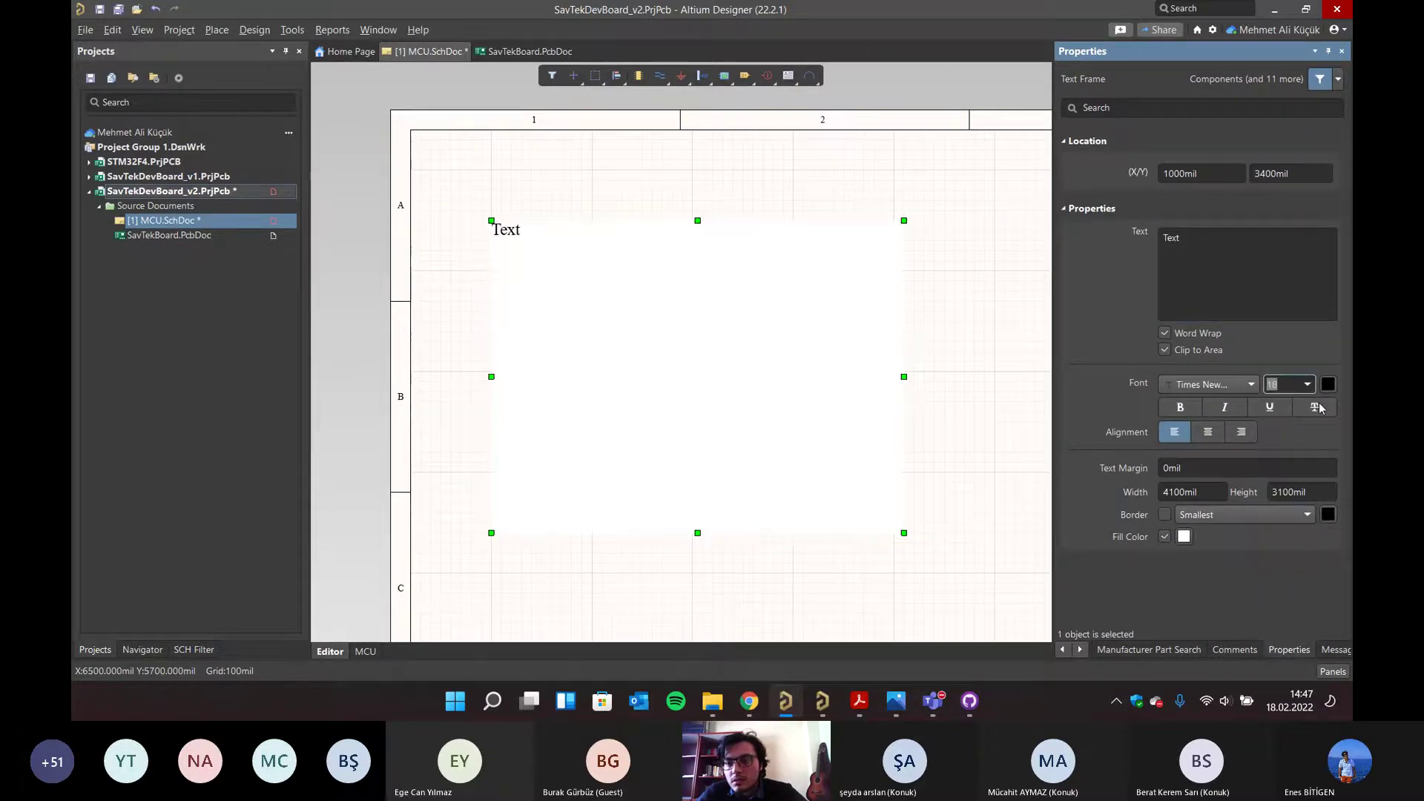
click(1307, 384)
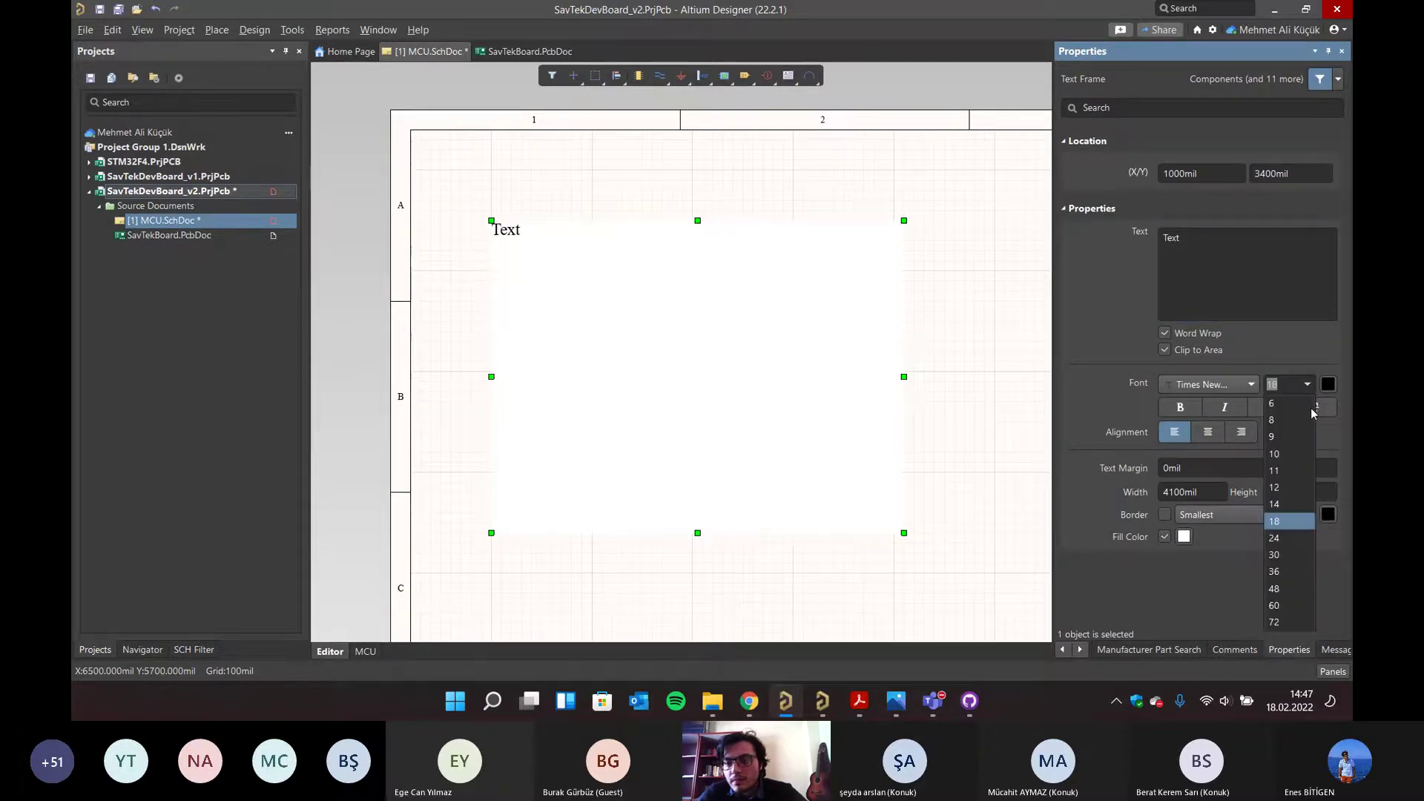
click(1285, 591)
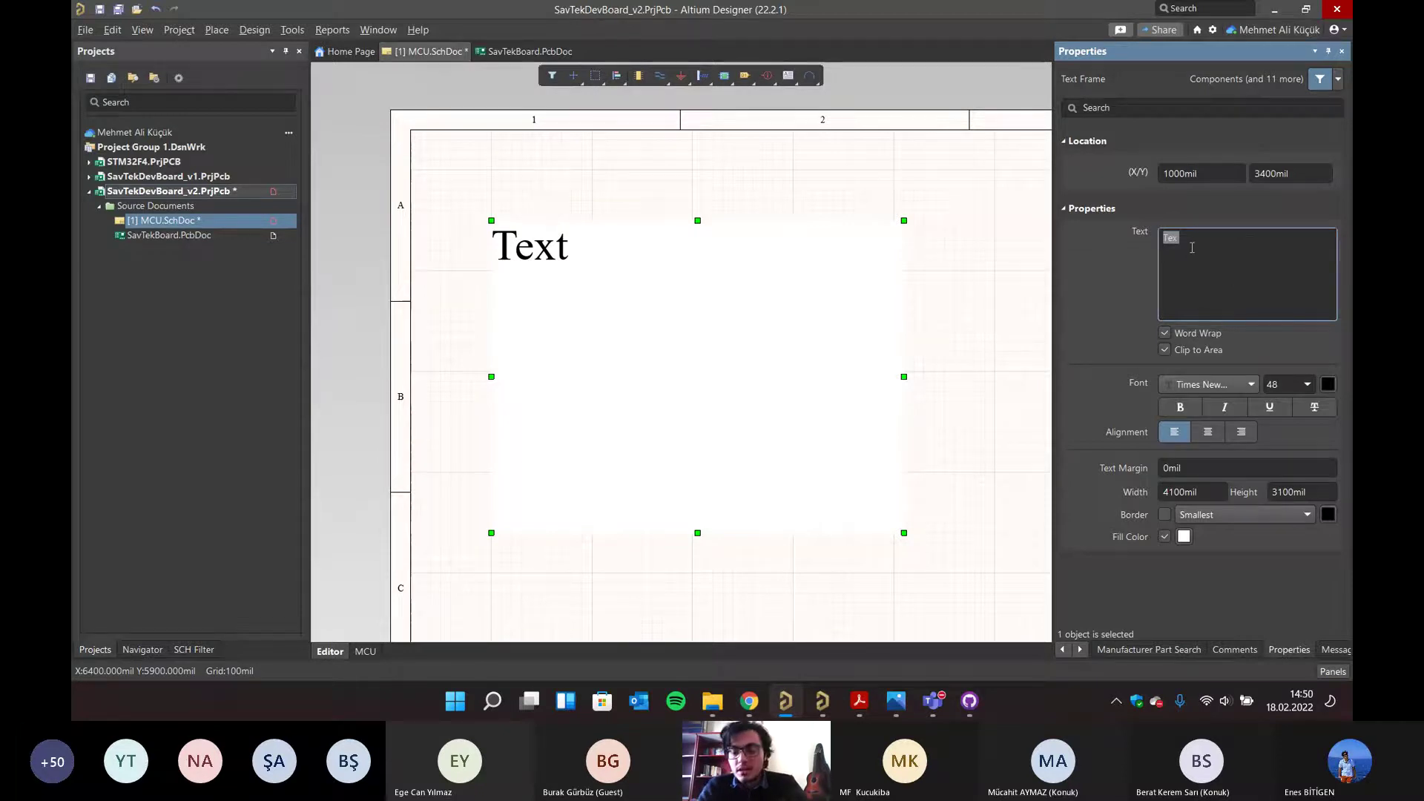
- Replace the text frame's default content with "Gyro Sensör"
text(Gyr)
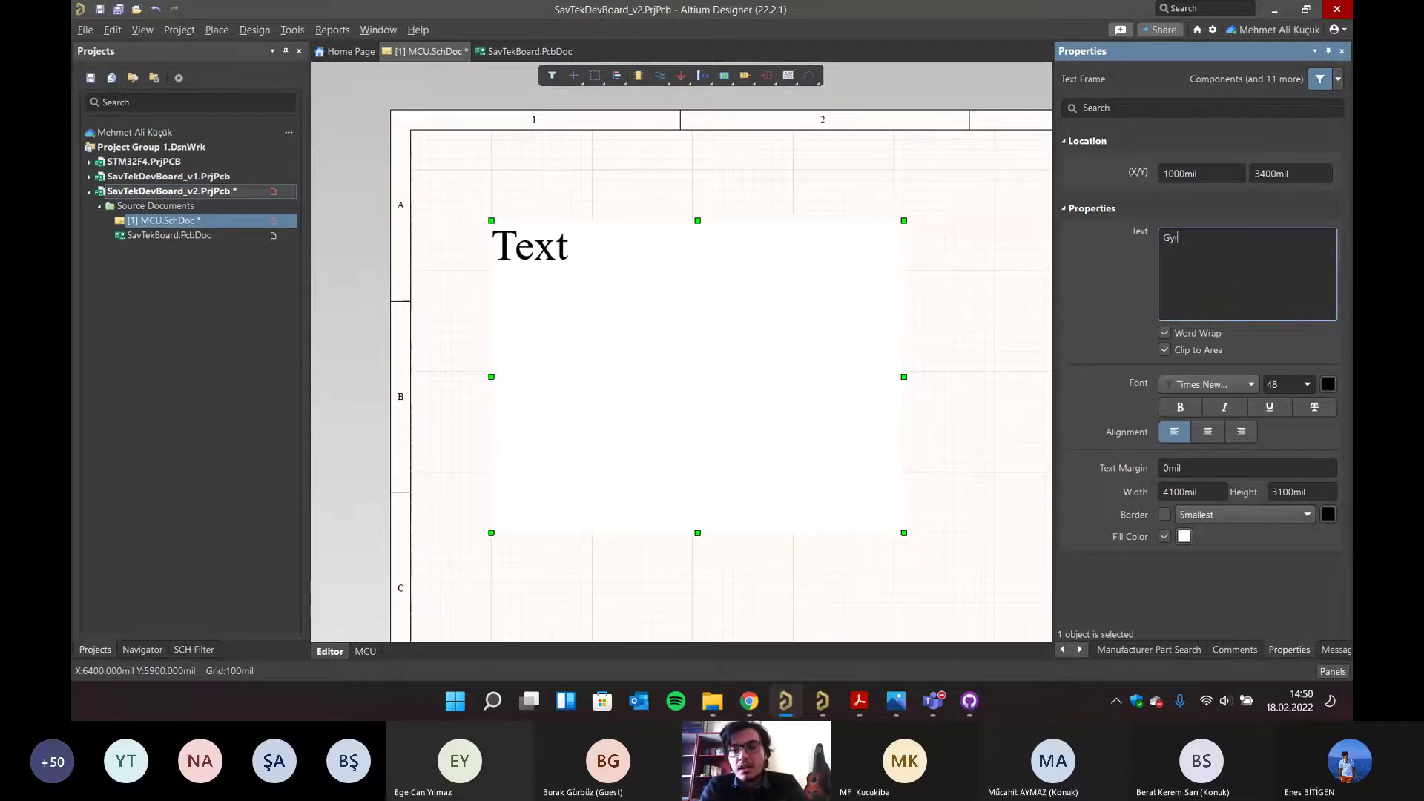
text(o Sens)
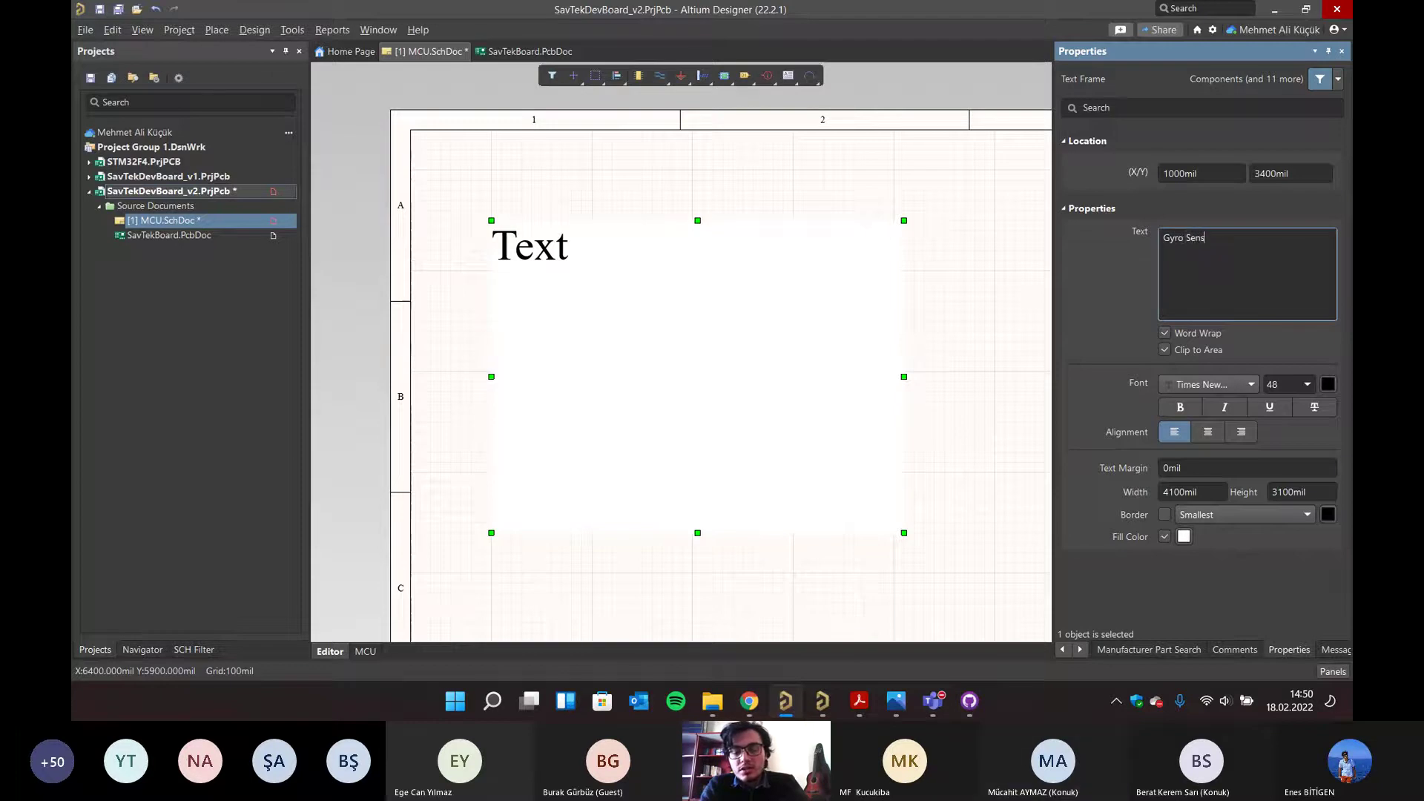
text(ör)
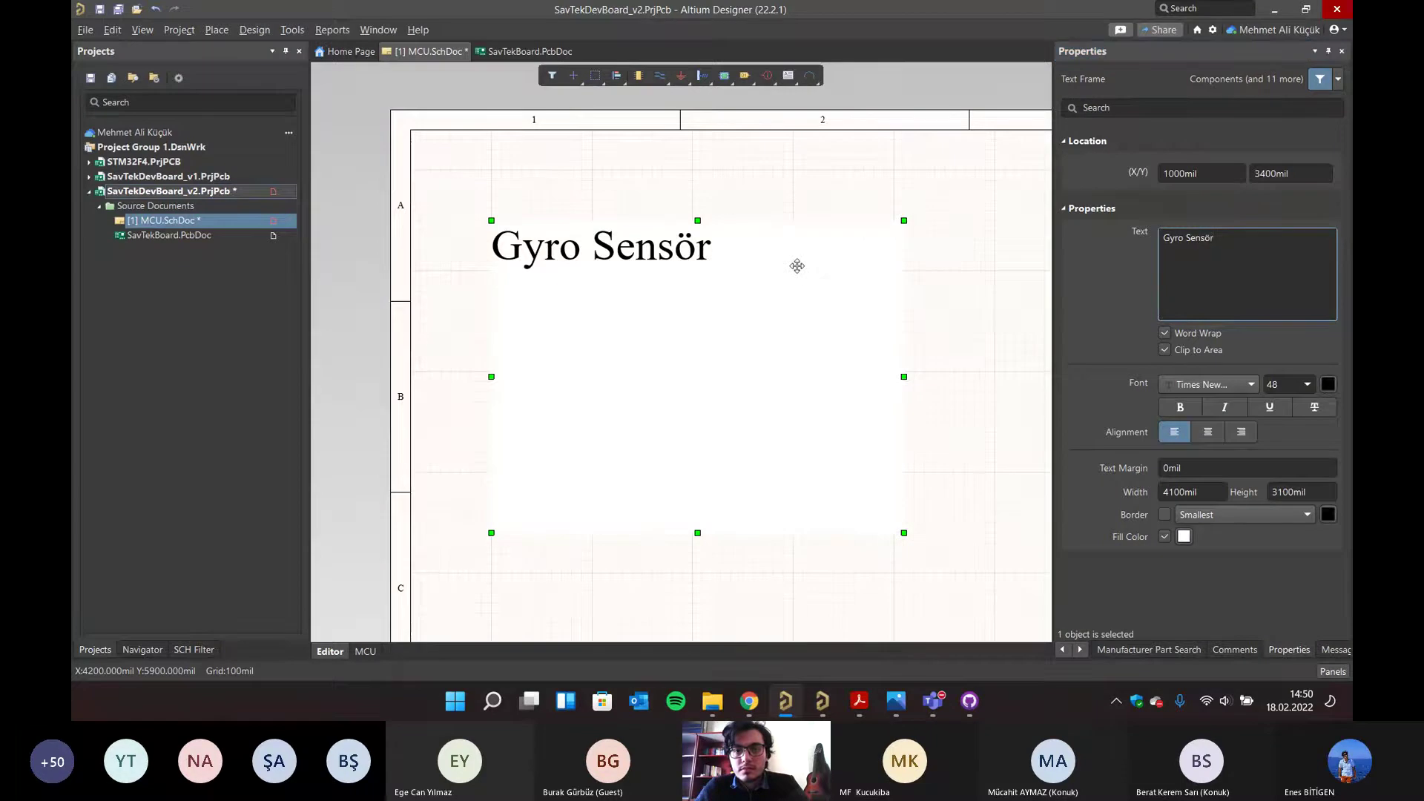
- Add the lines "6x LED" and "1x RGB LED (PWM)" below "Gyro Sensör" in the text frame, followed by a new line
double_click(751, 257)
key(Return)
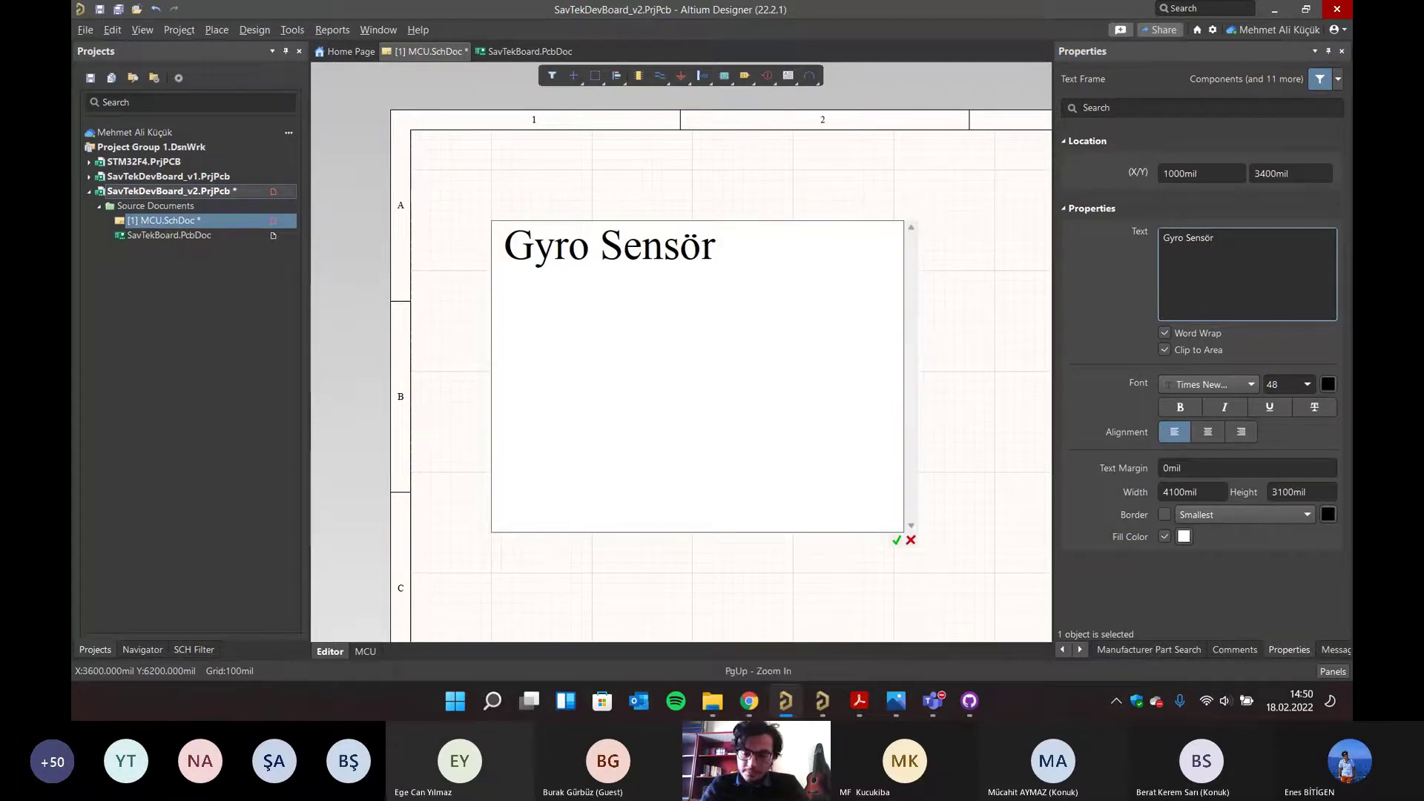
text(6)
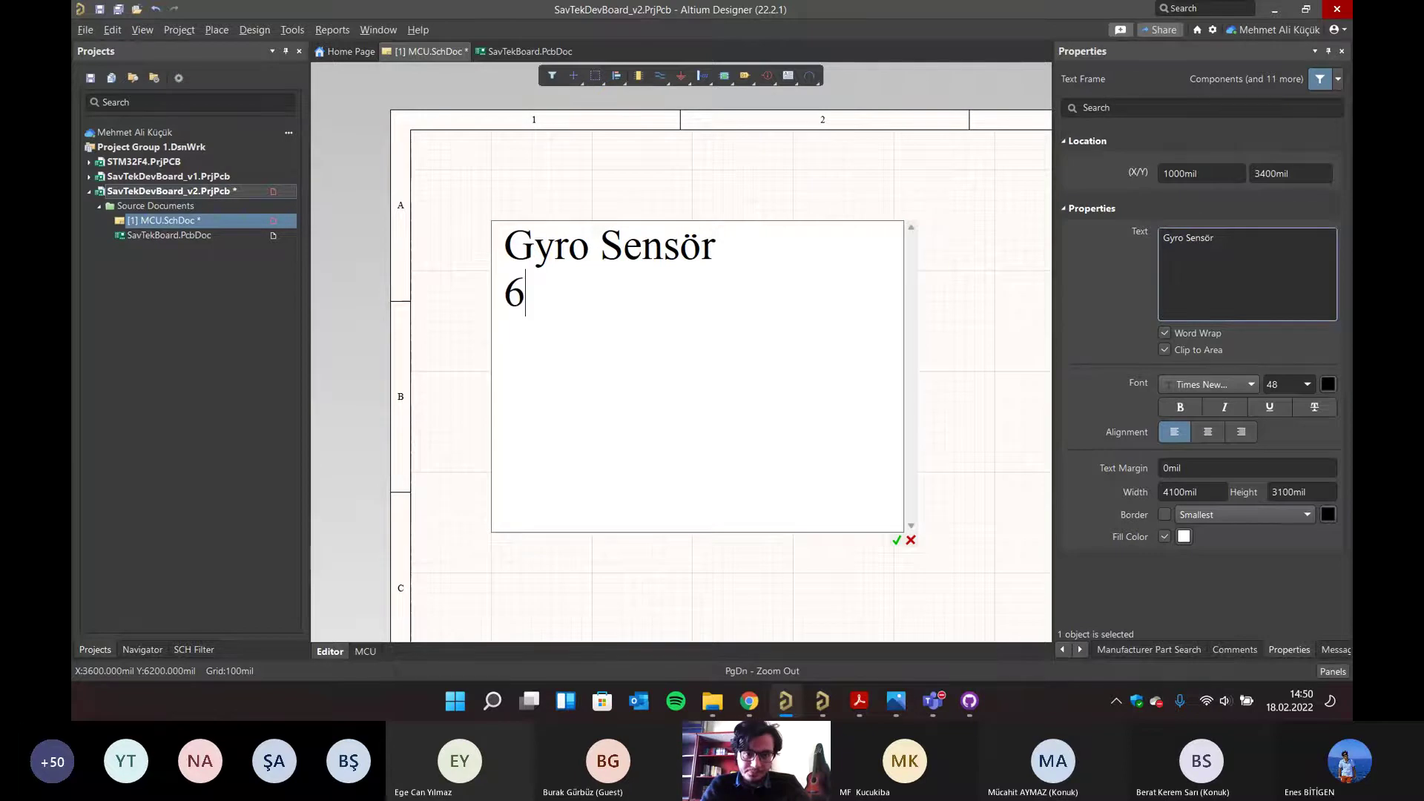
text(x LED)
key(Return)
text(1x )
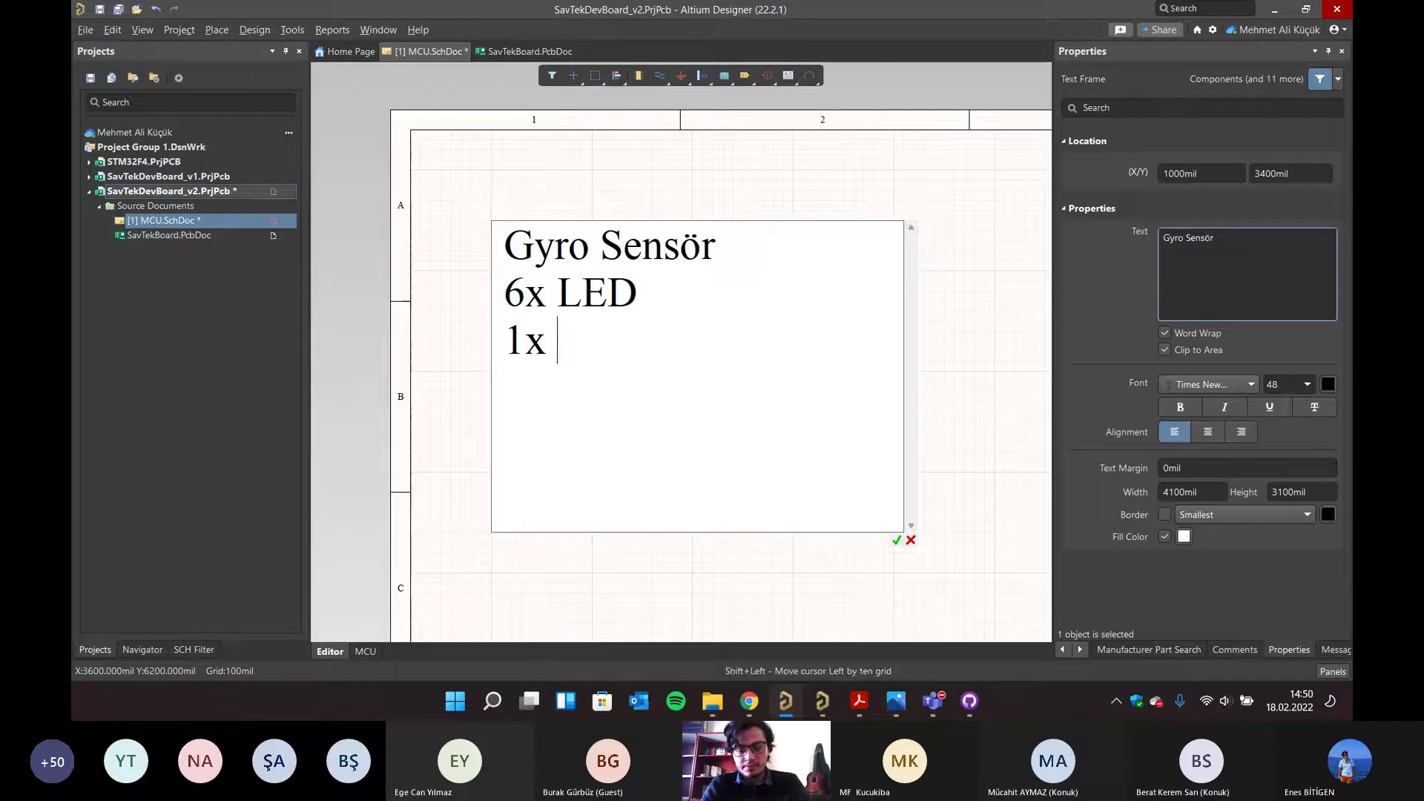
text(RGB LE)
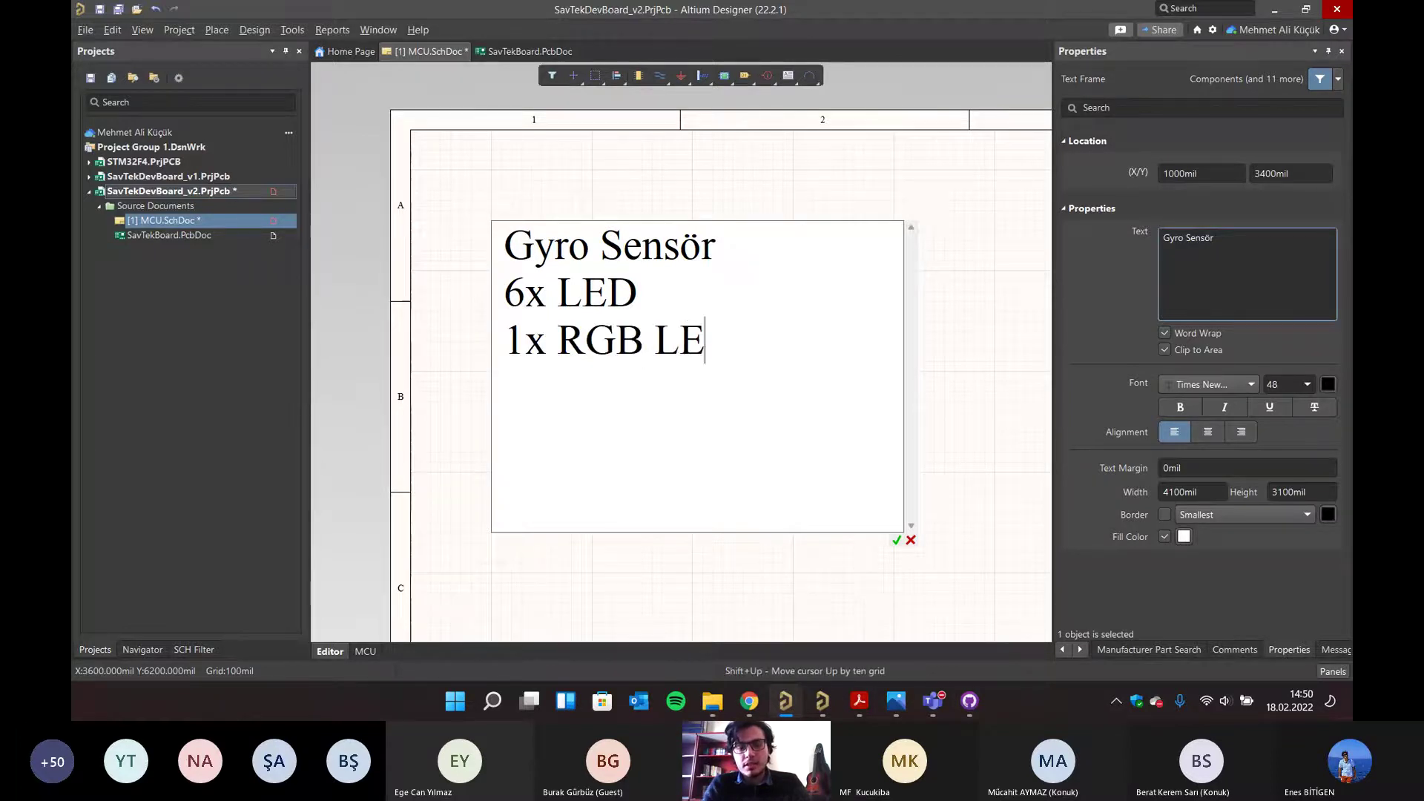
text(D ()
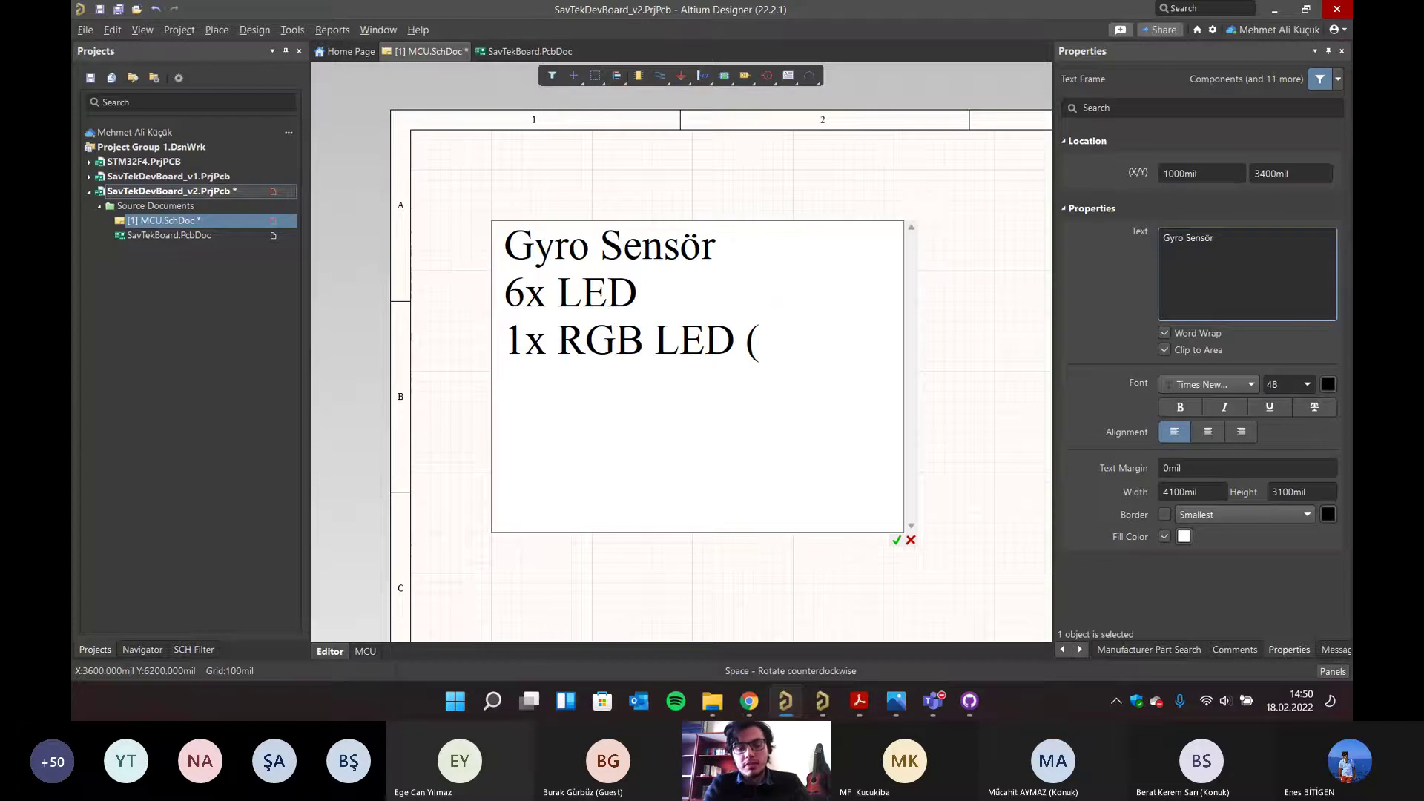
text(PWM))
key(Return)
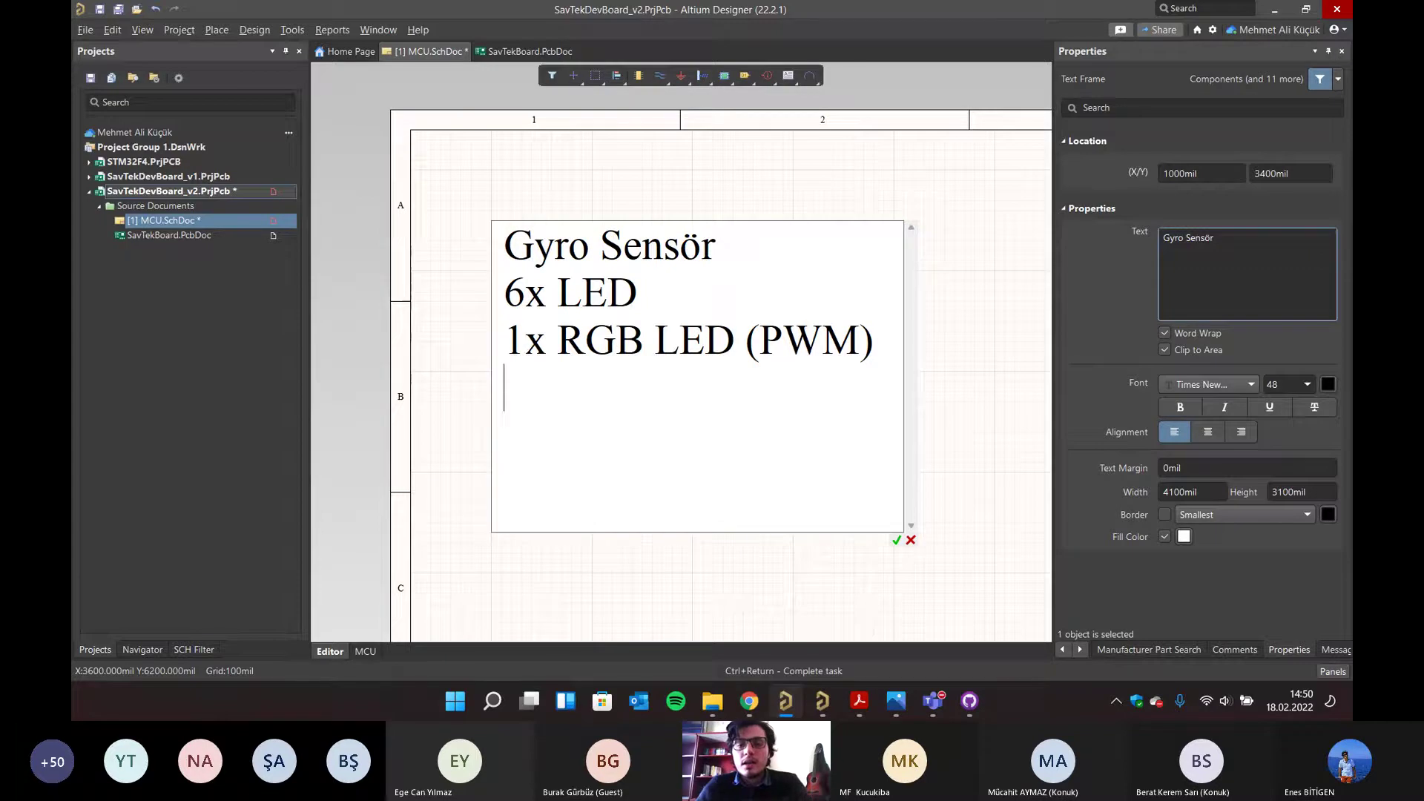
- Append "(I2C)" to the "Gyro Sensör" line in the text frame
click(751, 243)
text(()
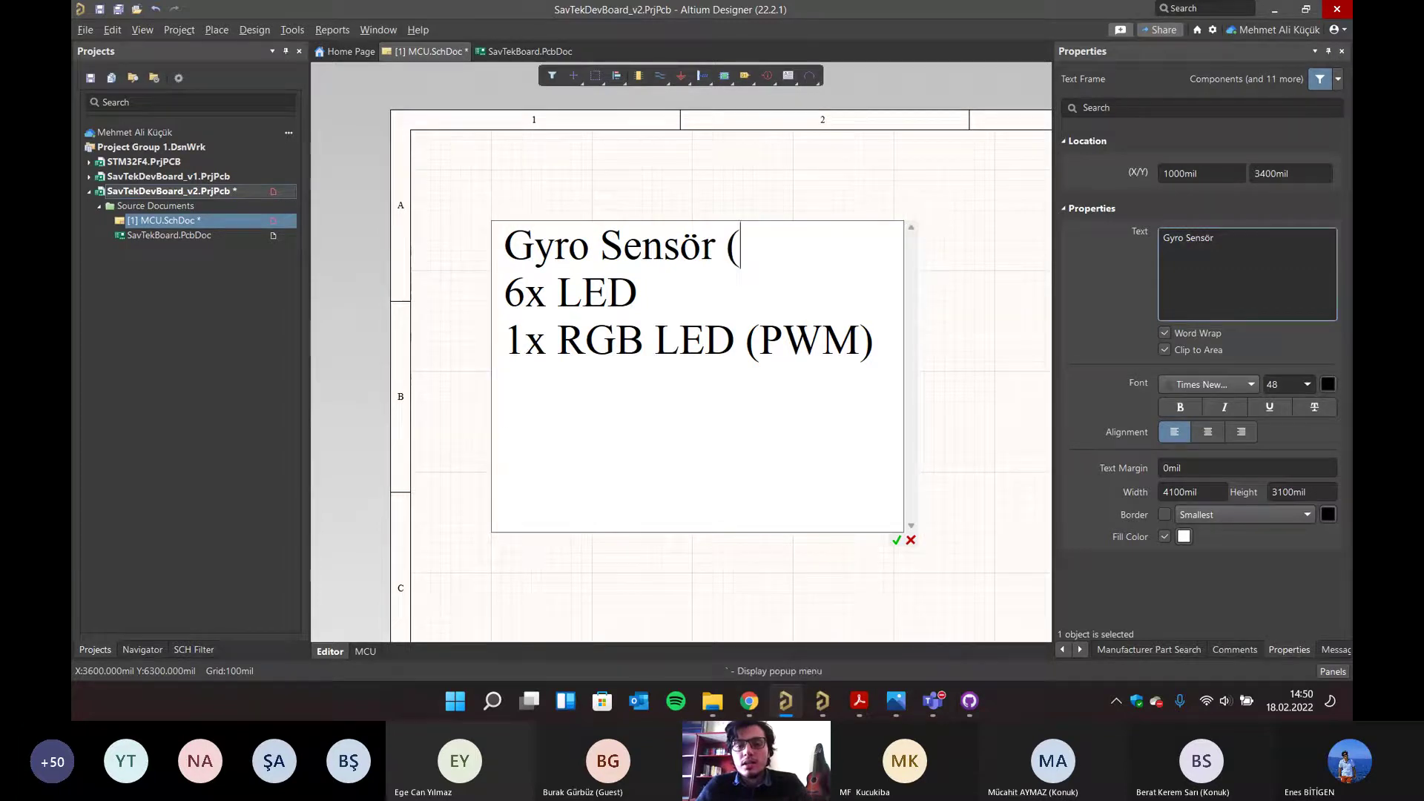
text(I2C))
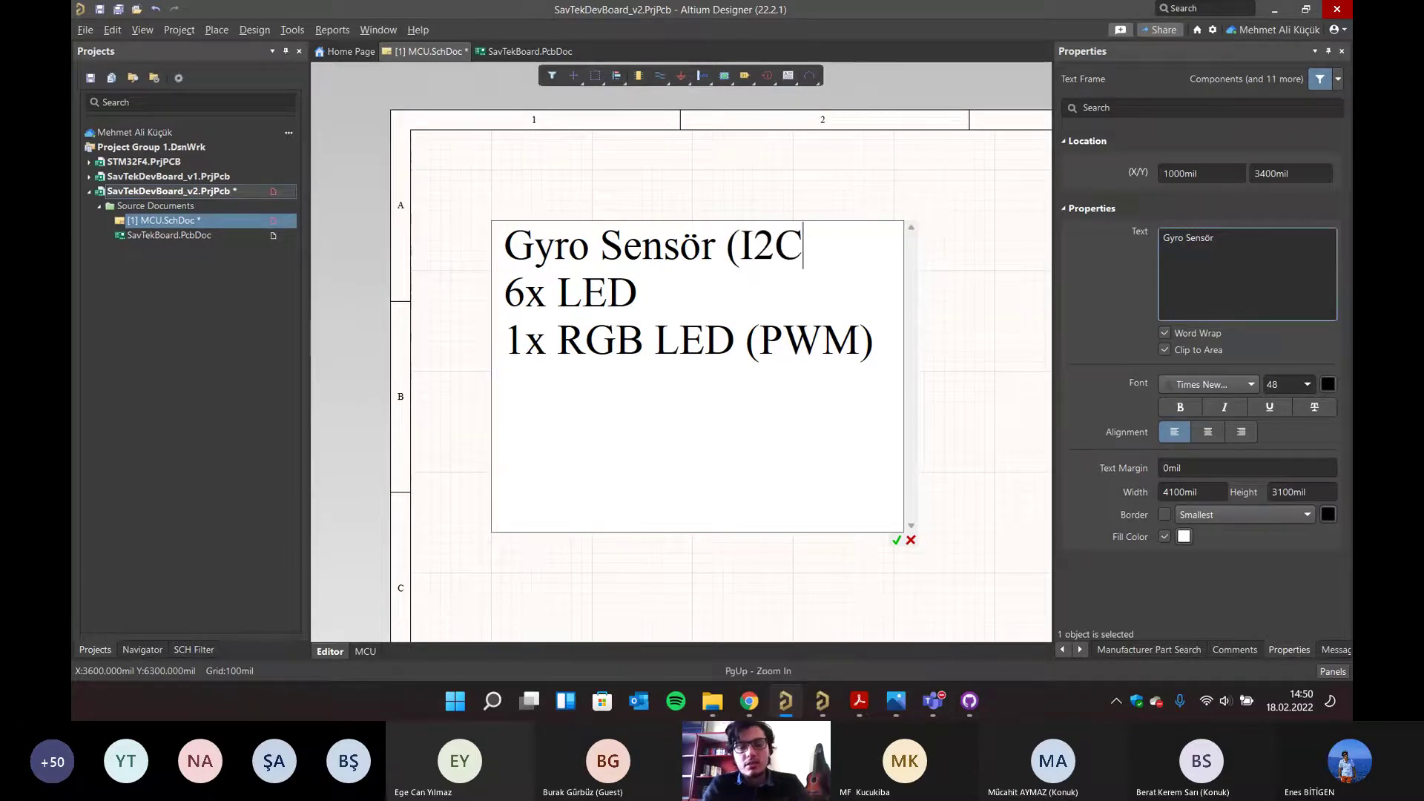
- Add the lines "2x Buton" and "2x Trimpot" below "1x RGB LED (PWM)" and finish editing the text frame
key(Down)
key(Down)
key(Down)
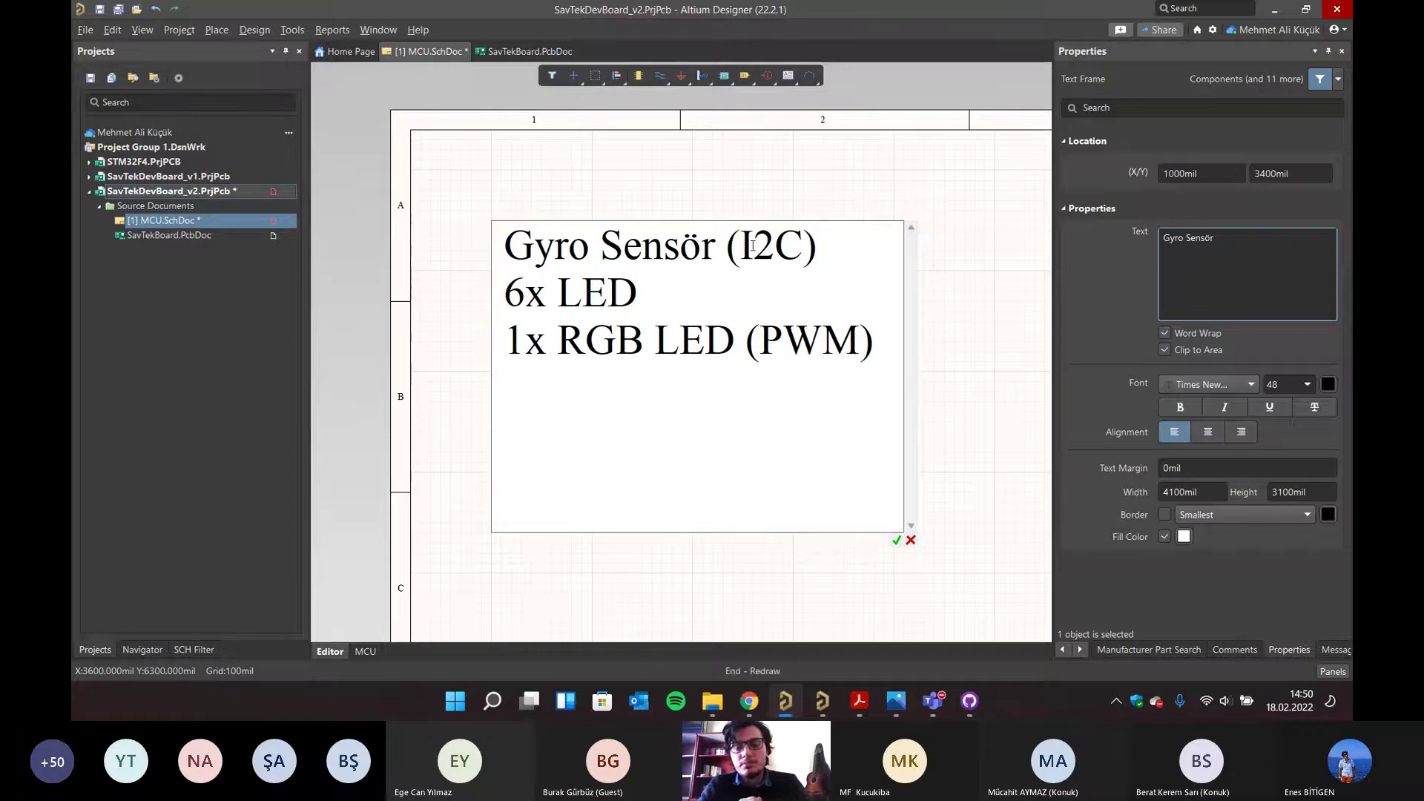
text(2)
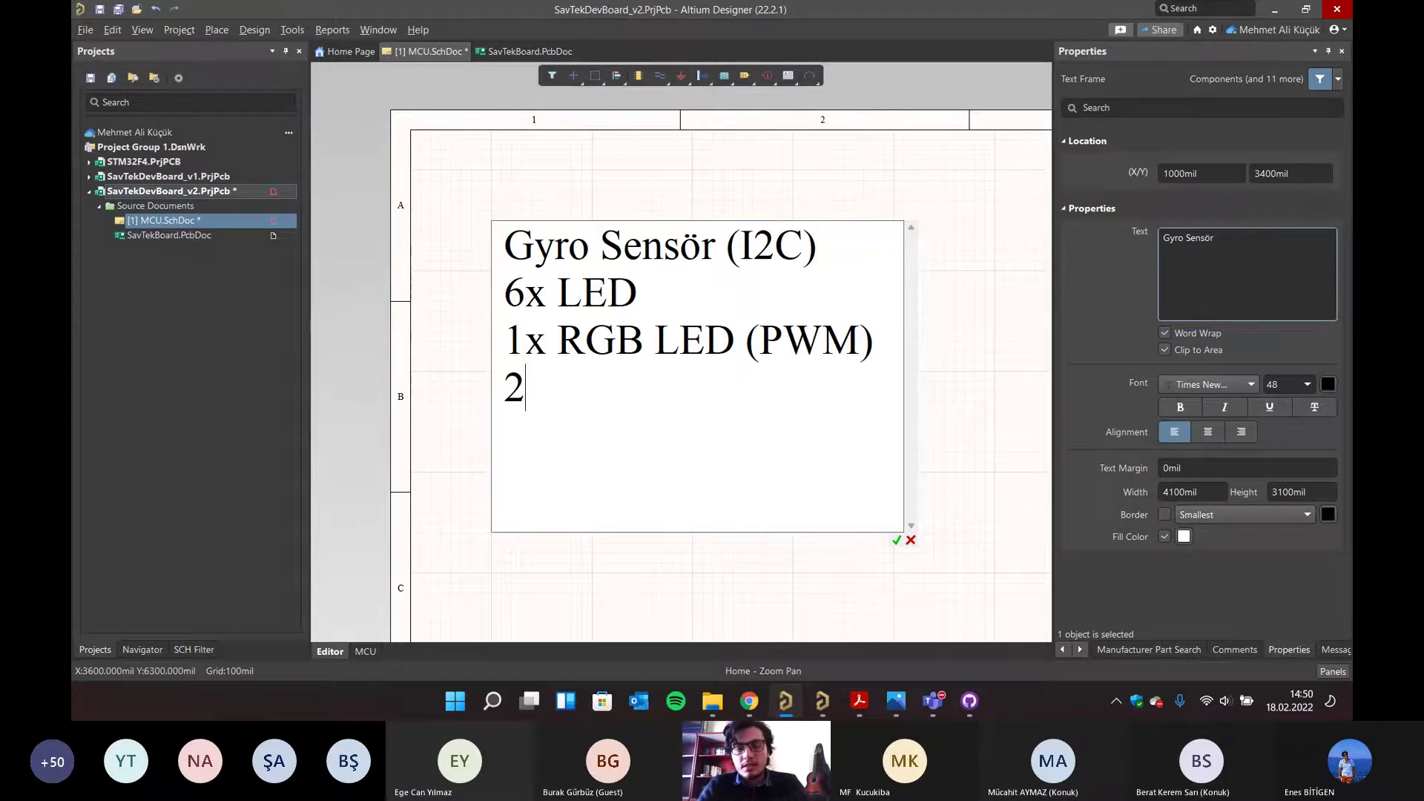
text(x Butom)
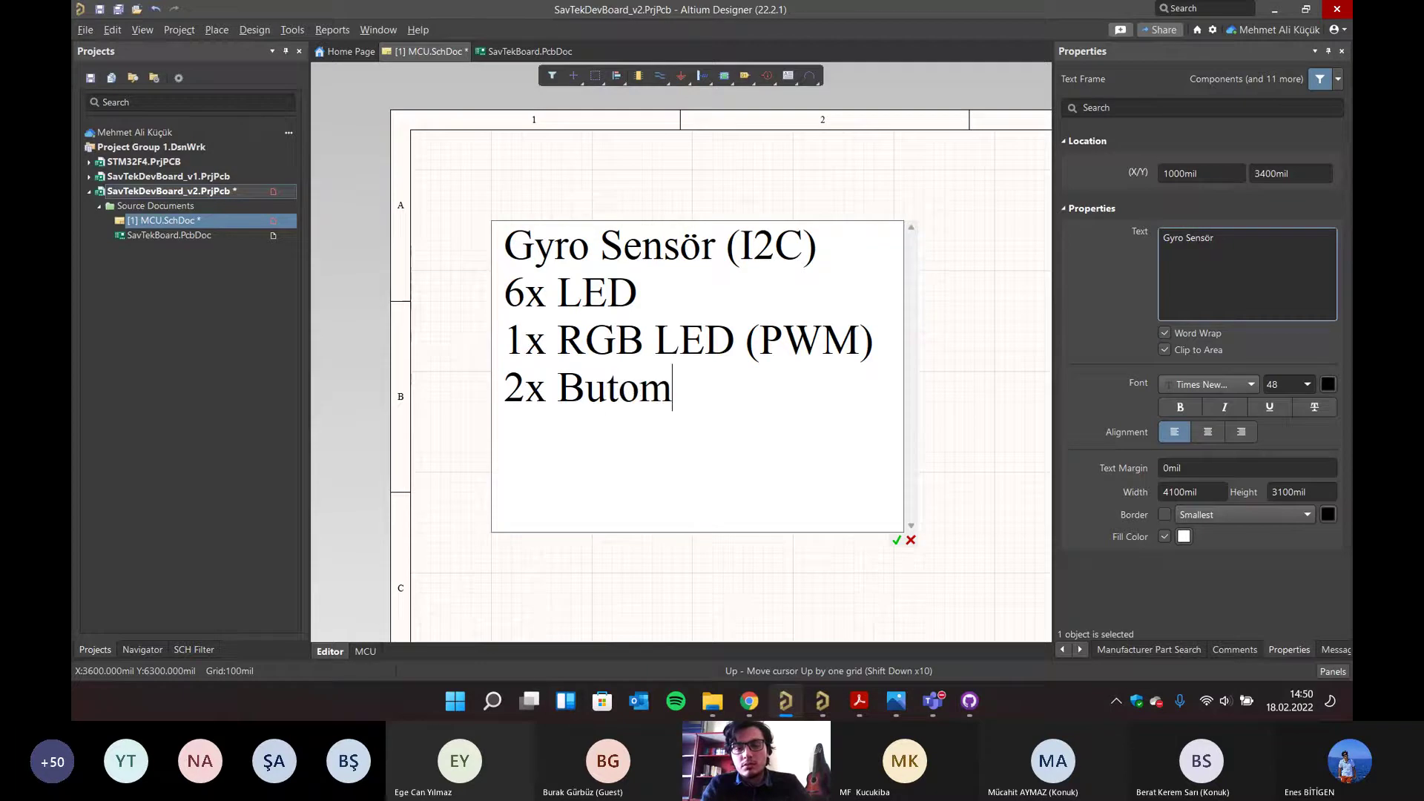
key(BackSpace)
text(n)
key(Return)
text(2x )
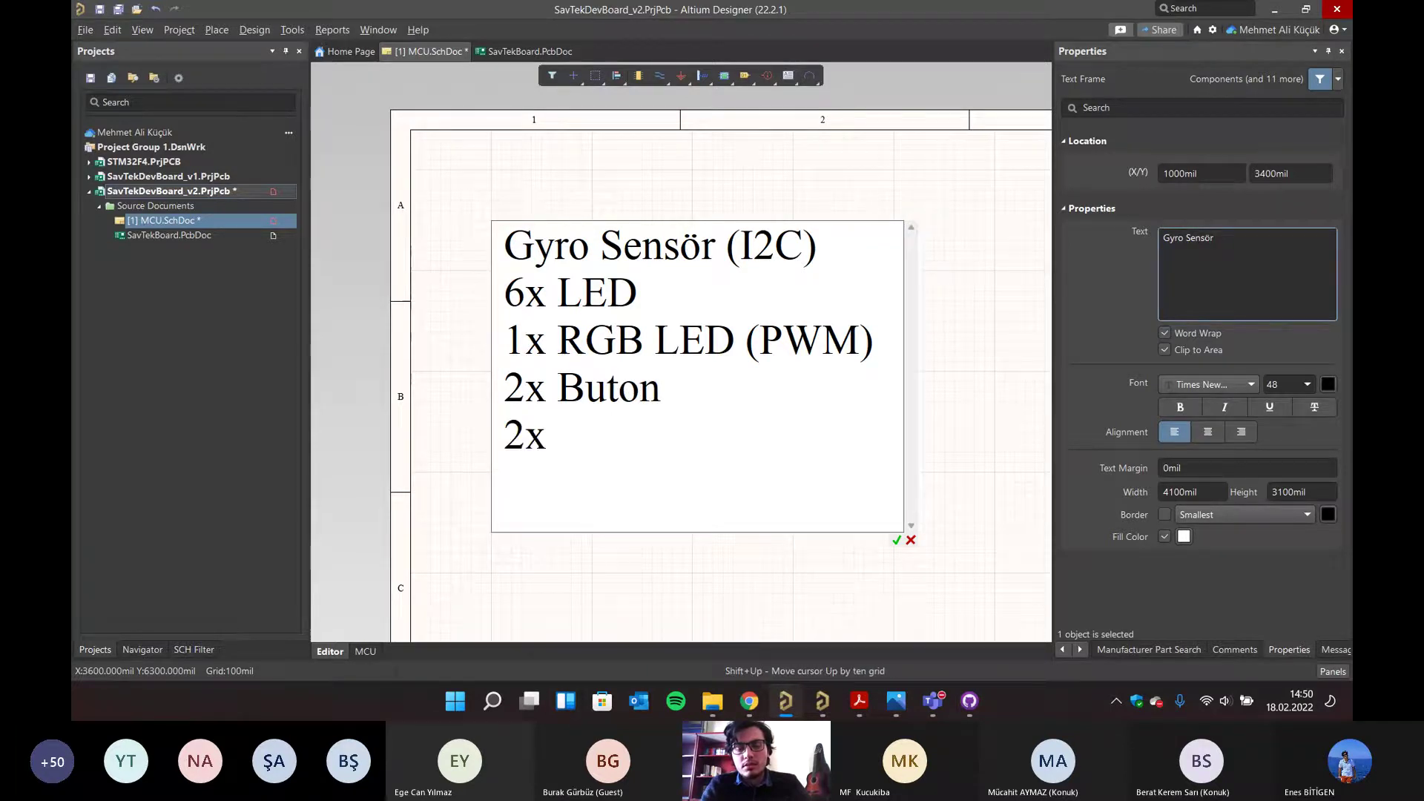
text(Trimpot)
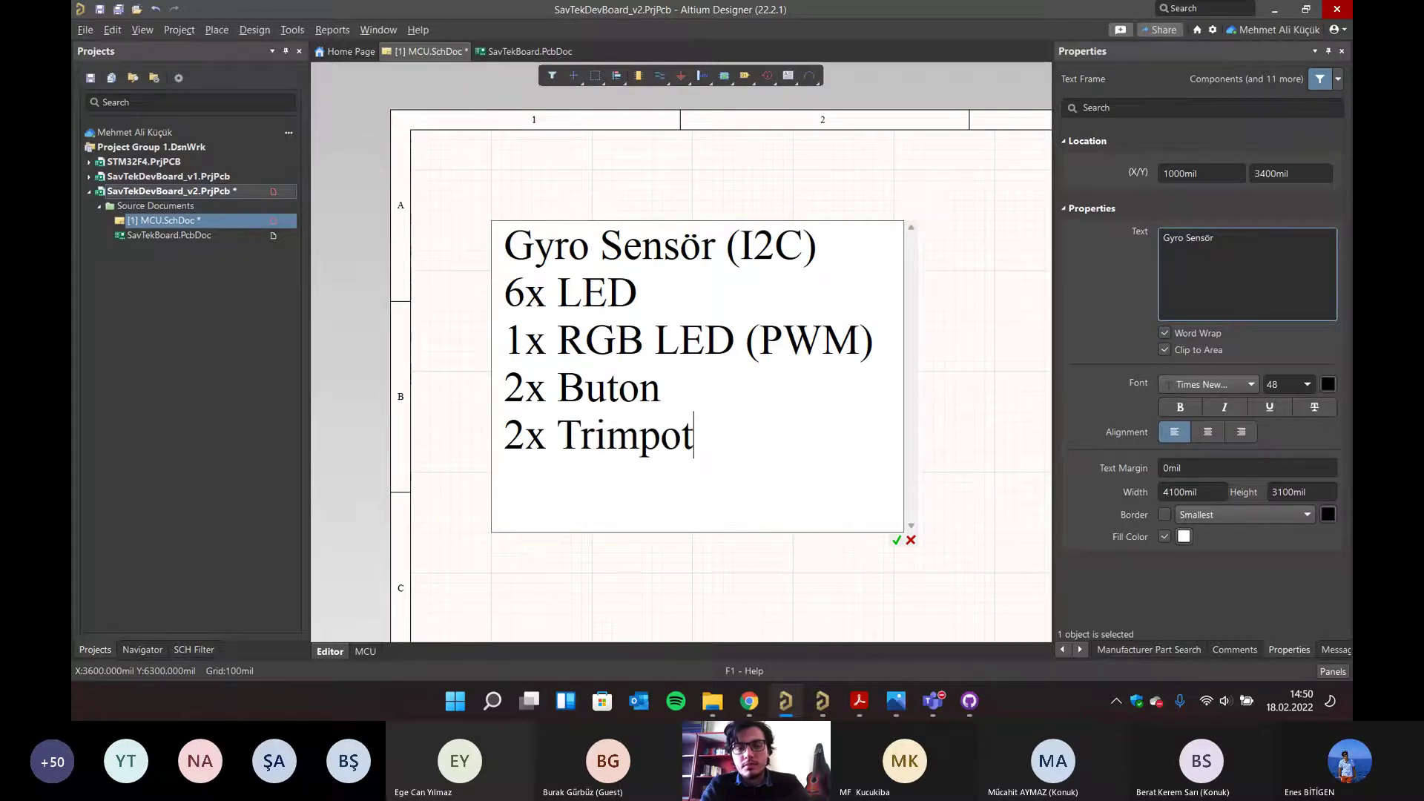
key(Return)
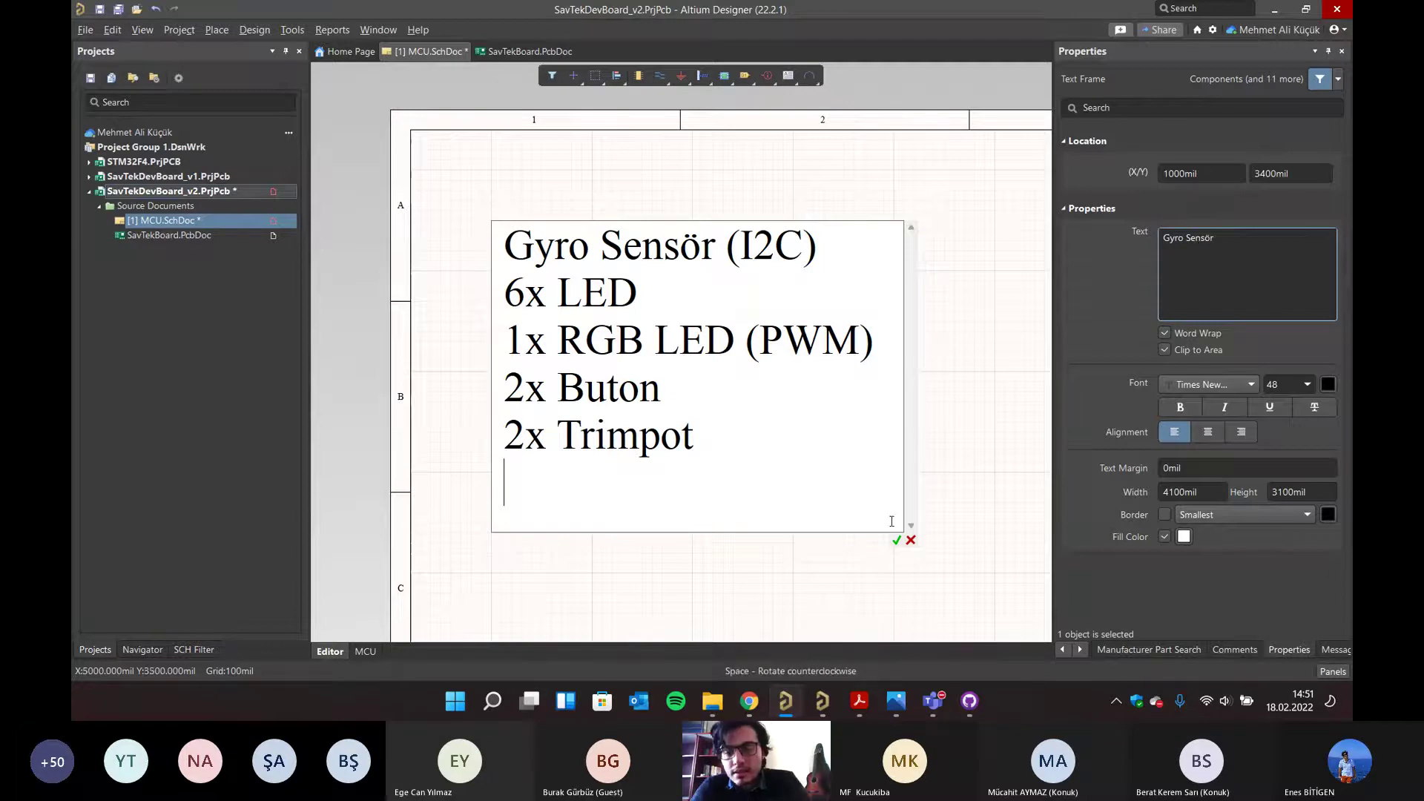
click(979, 447)
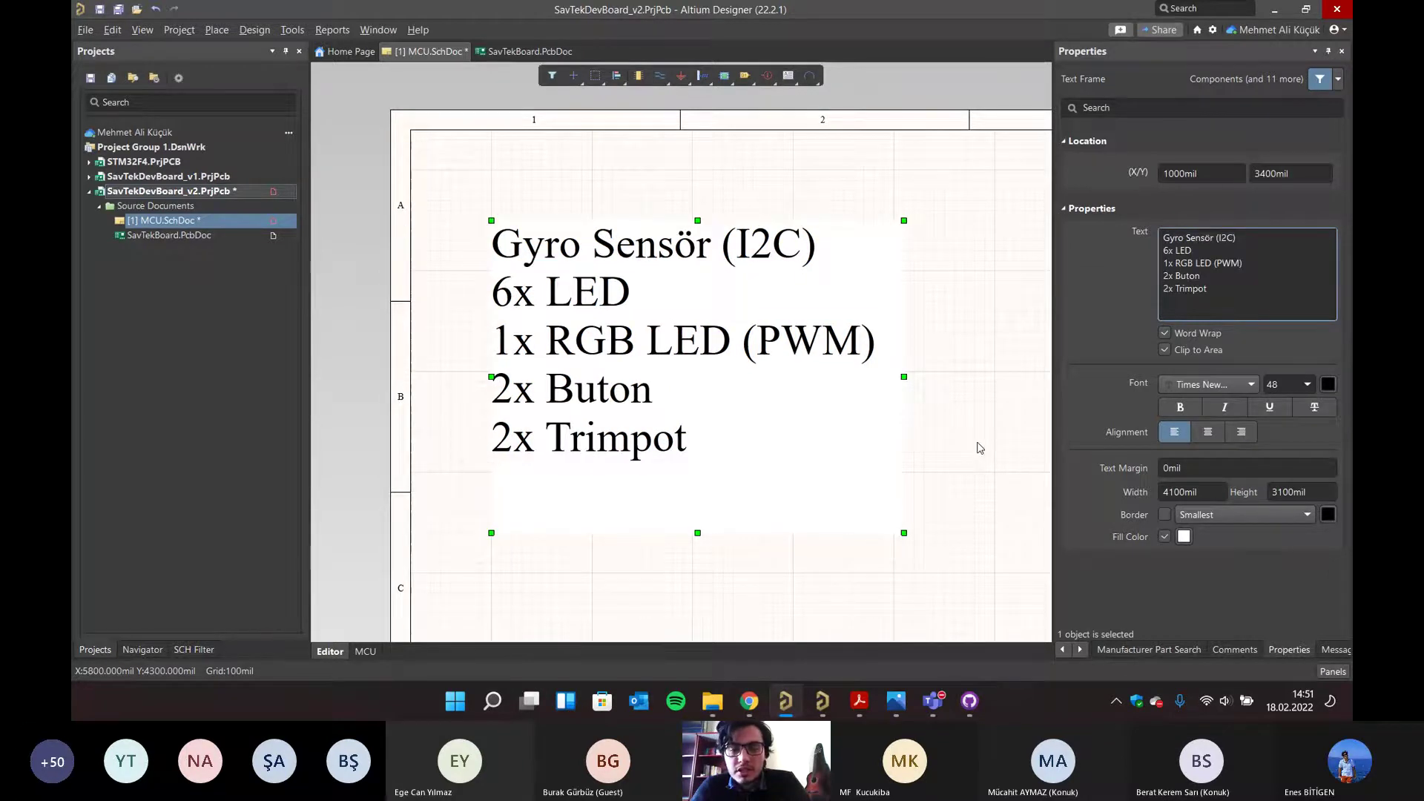
- Shrink the text frame from its lower edge to a height of 2500 mil
drag(697, 532, 697, 473)
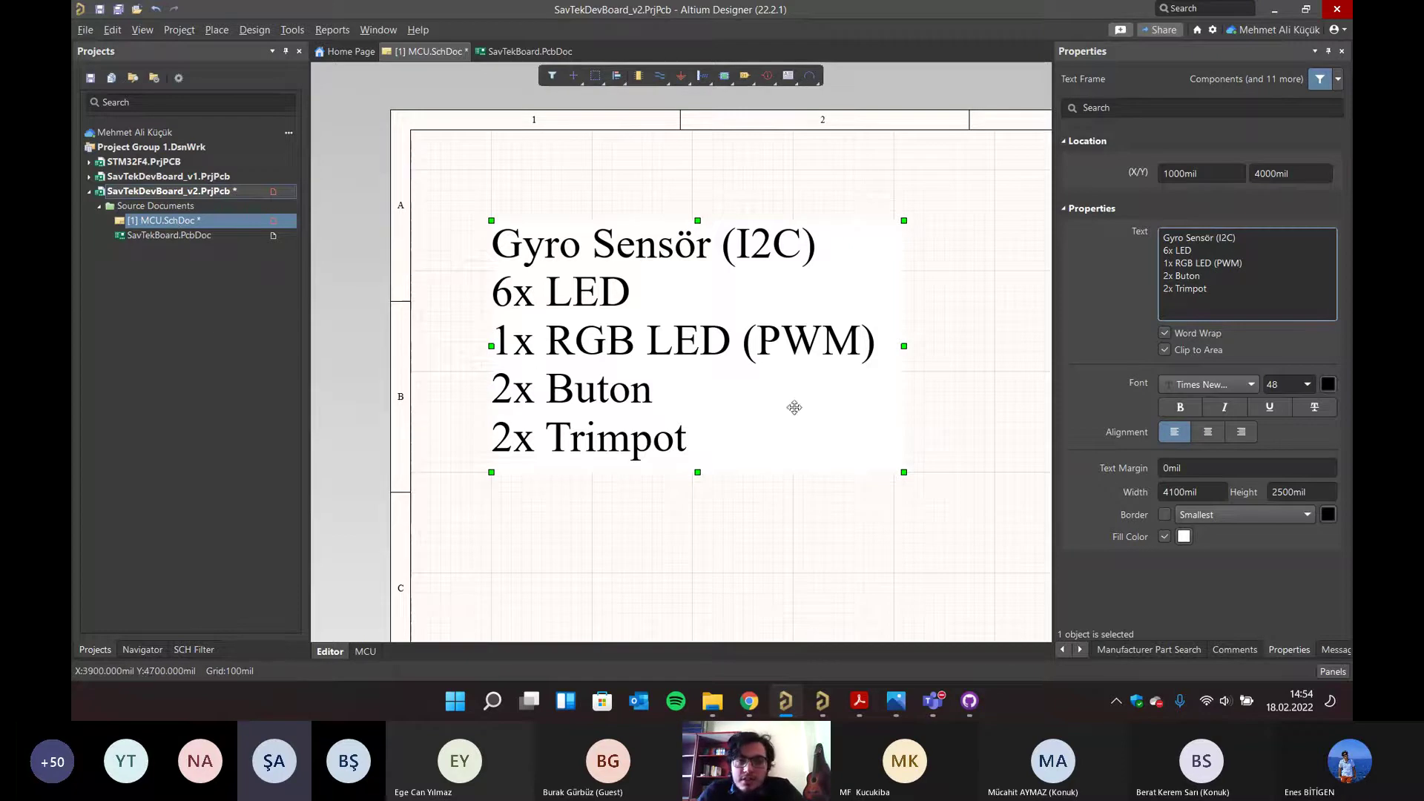
ctrl+scroll(868, 530, down, 4)
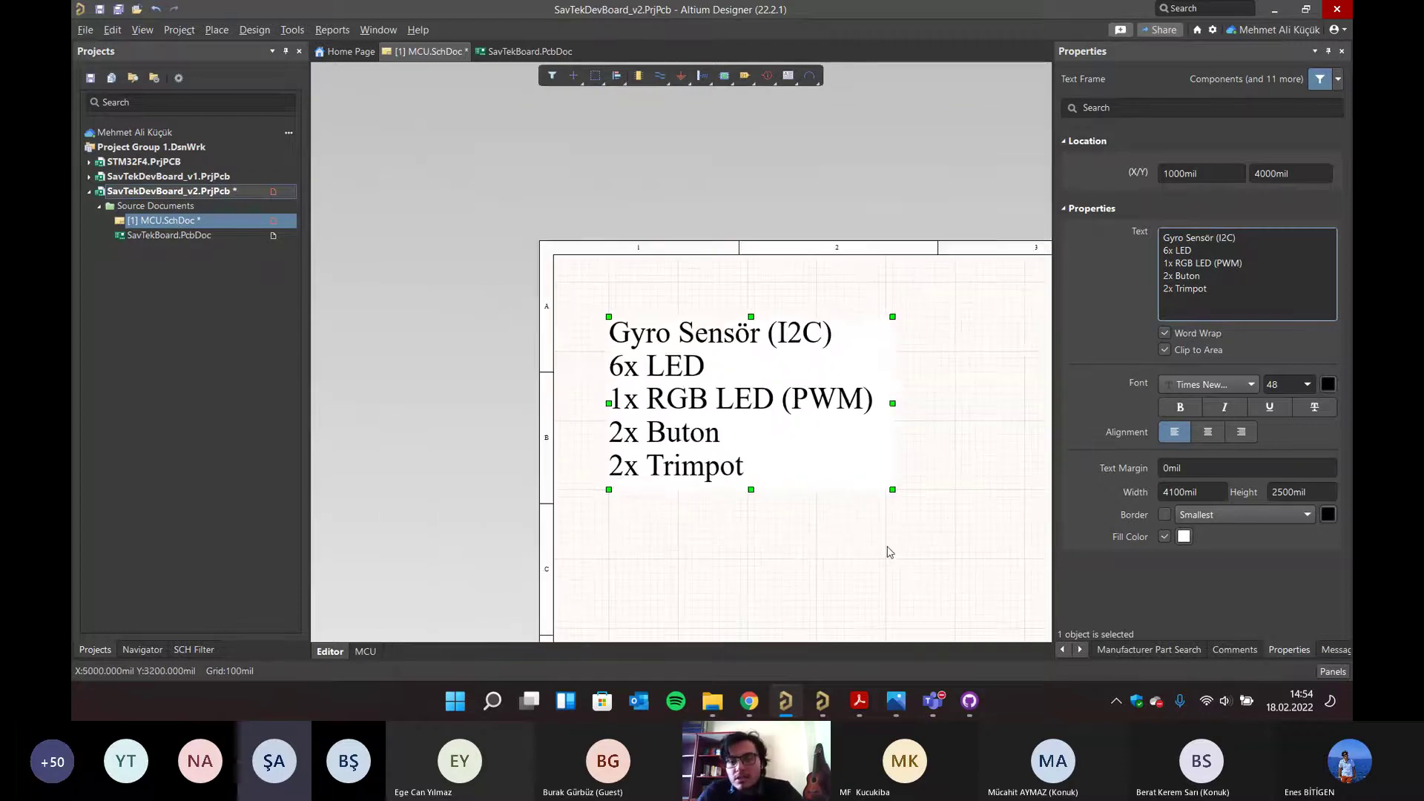
ctrl+scroll(767, 480, down, 1)
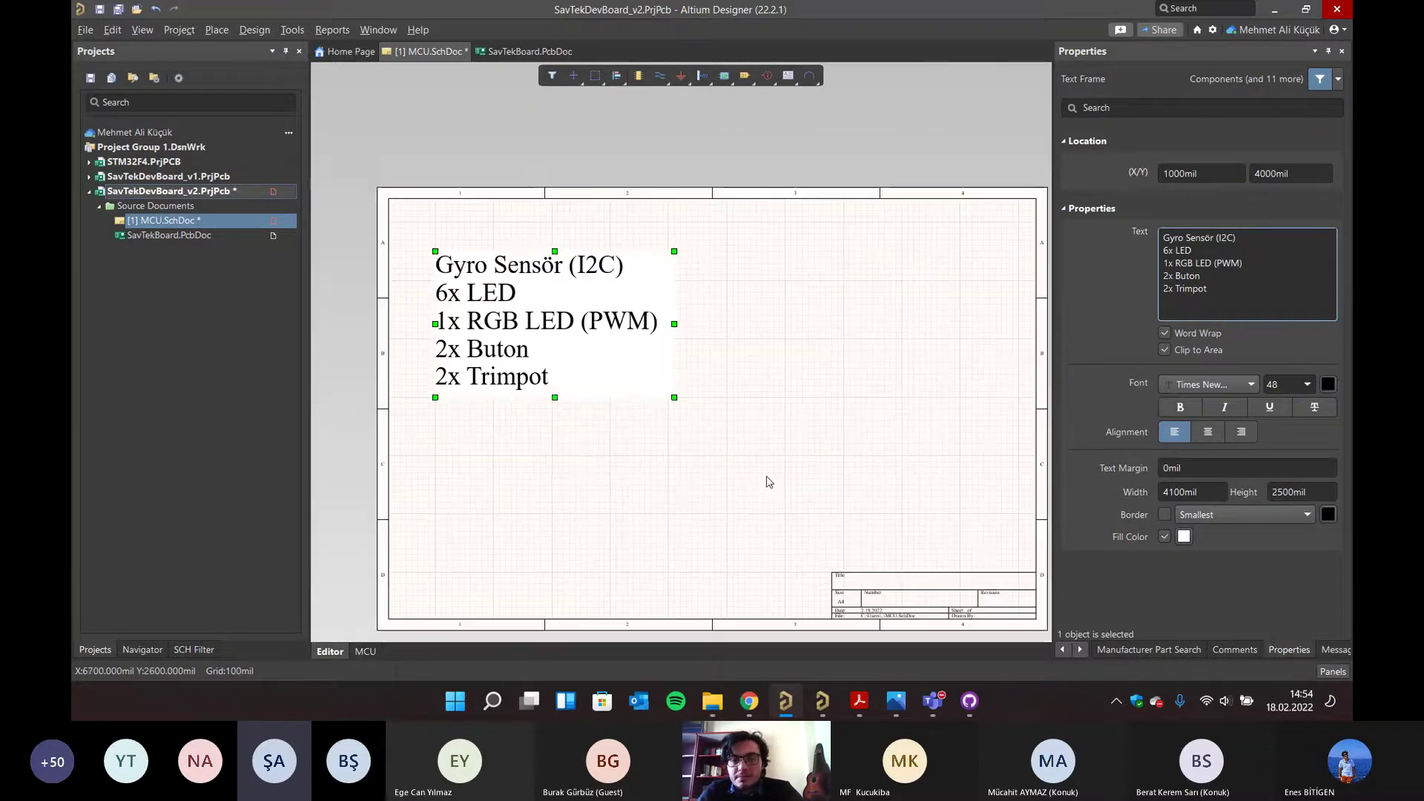
- List the components in Library.DbLib's Embedded - Microcontrollers category and remove the Capacitance and Package / Case grouping
click(1062, 650)
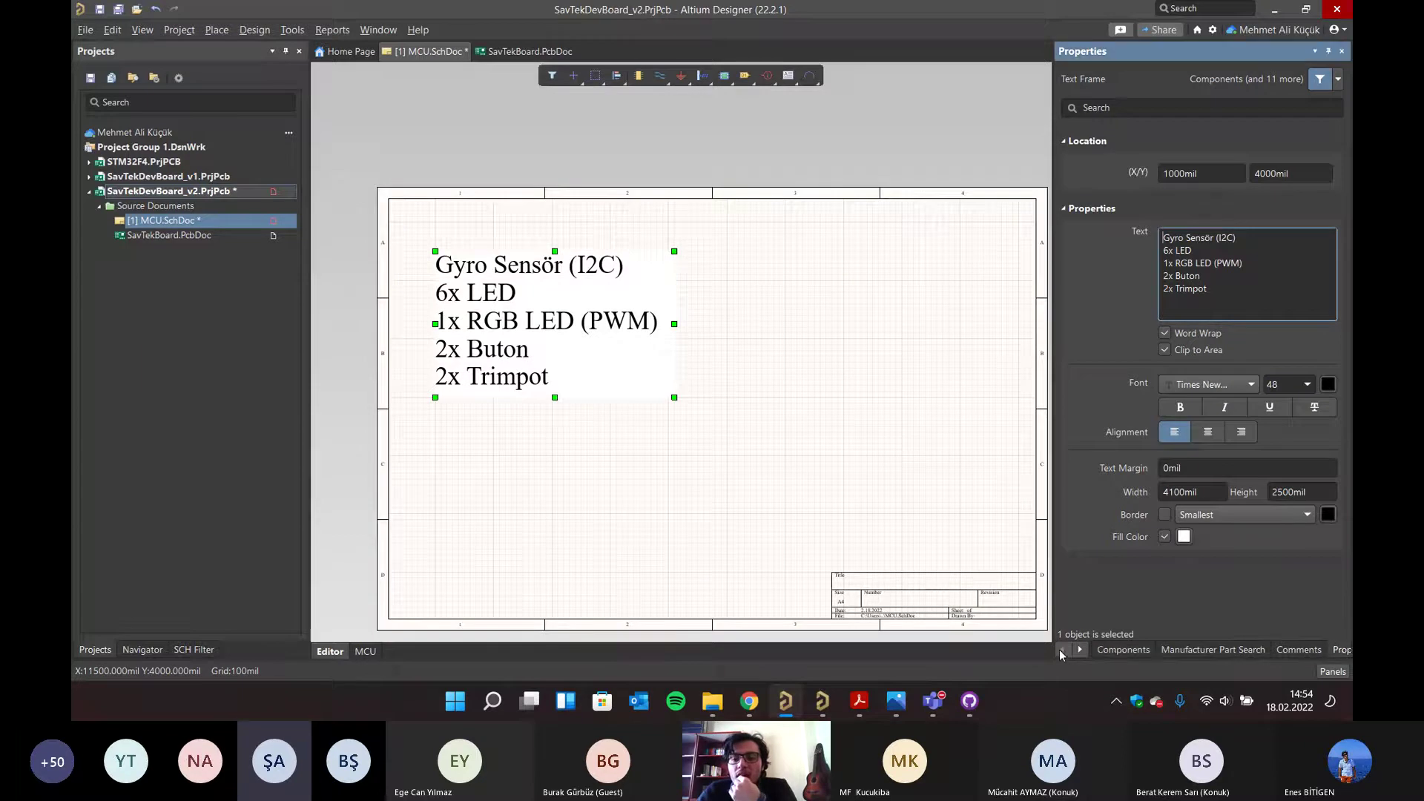
click(1109, 650)
click(1179, 82)
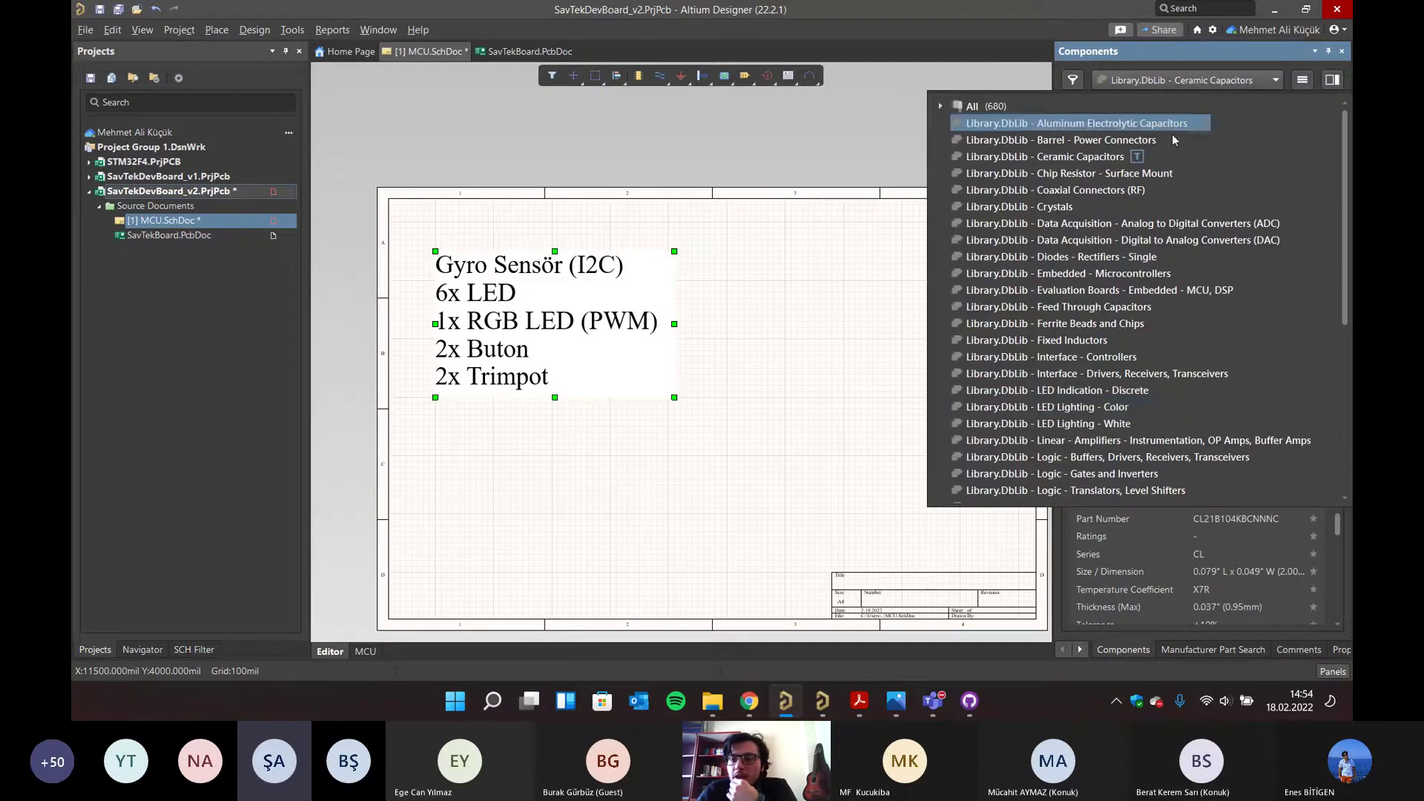
scroll(1110, 415, down, 6)
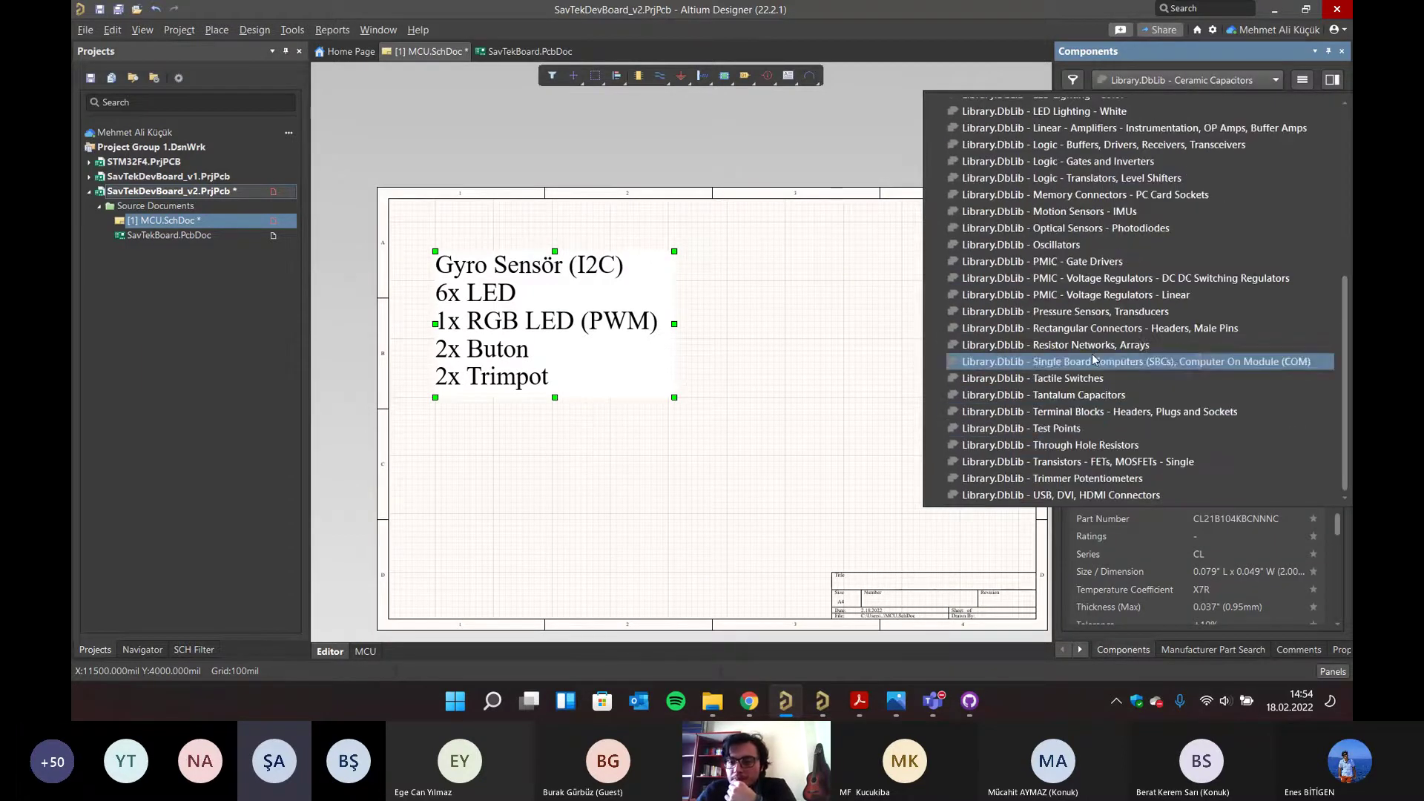
scroll(1060, 342, up, 3)
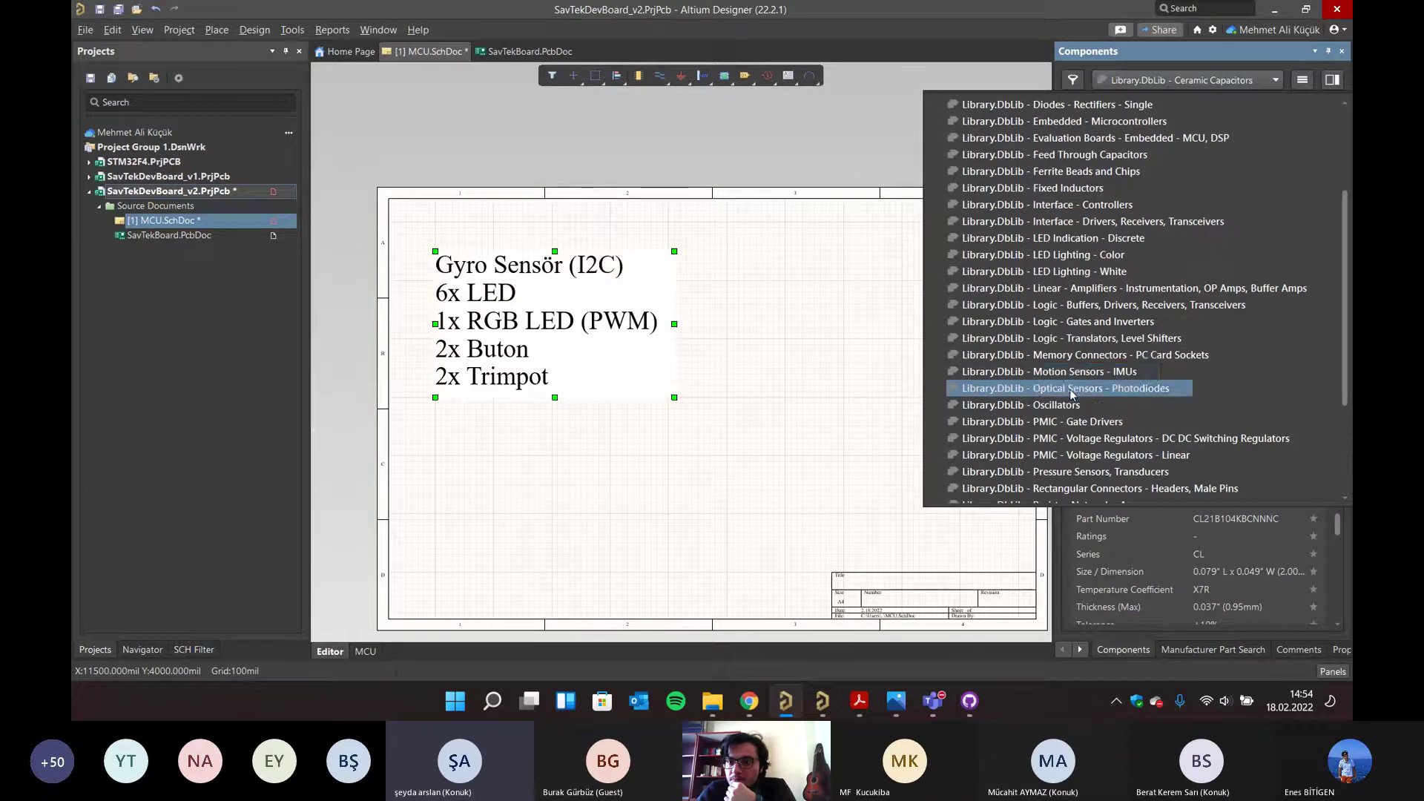
scroll(1085, 260, up, 3)
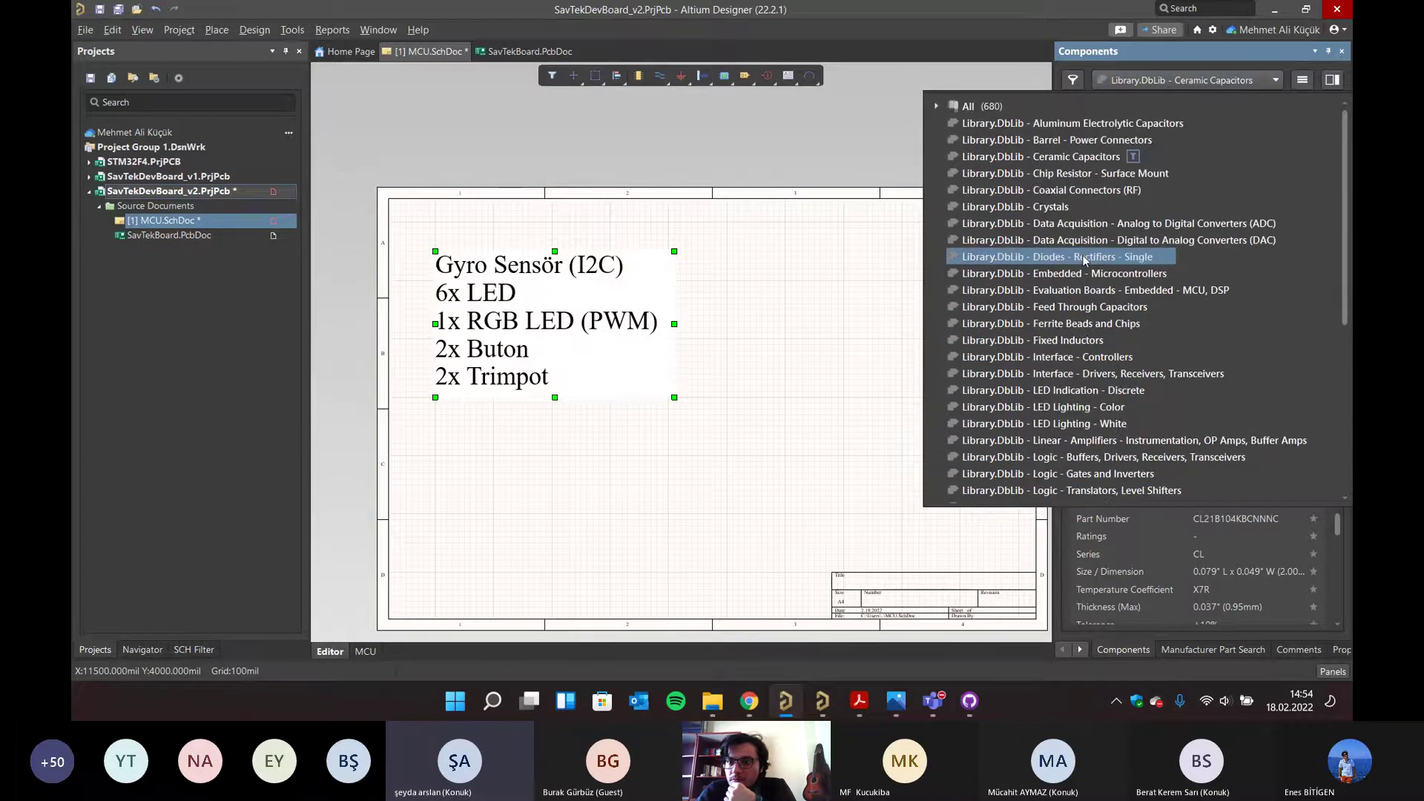
click(1089, 274)
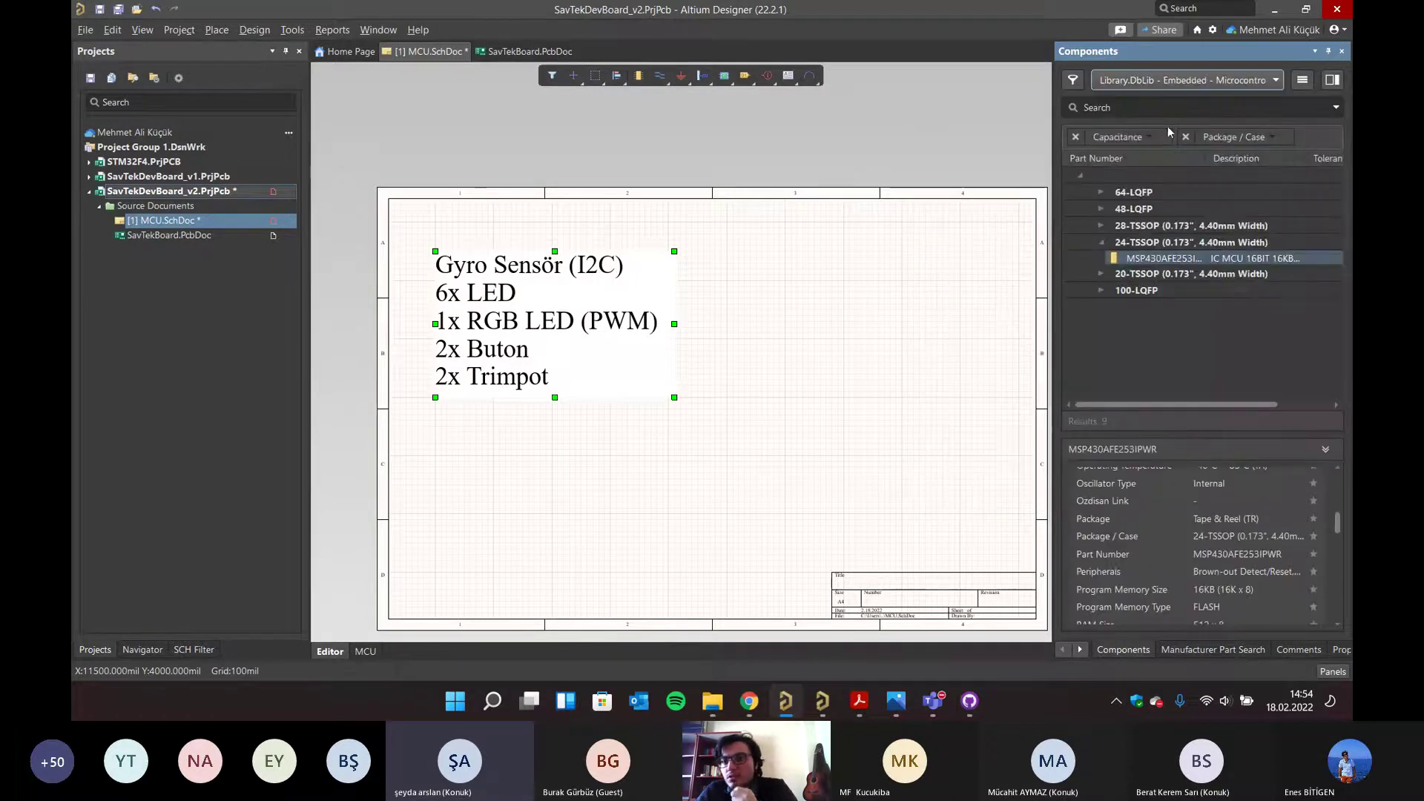
click(1075, 137)
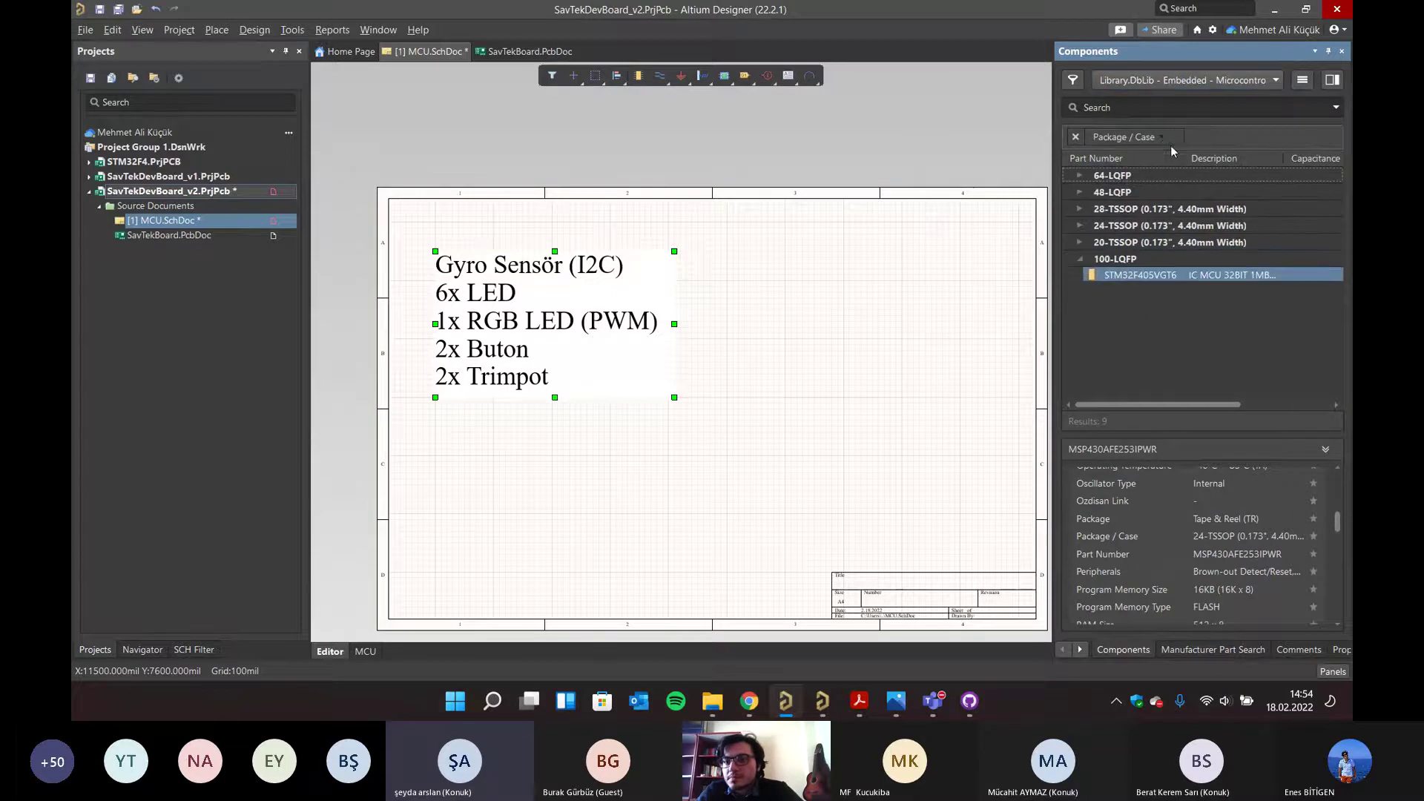
click(1075, 136)
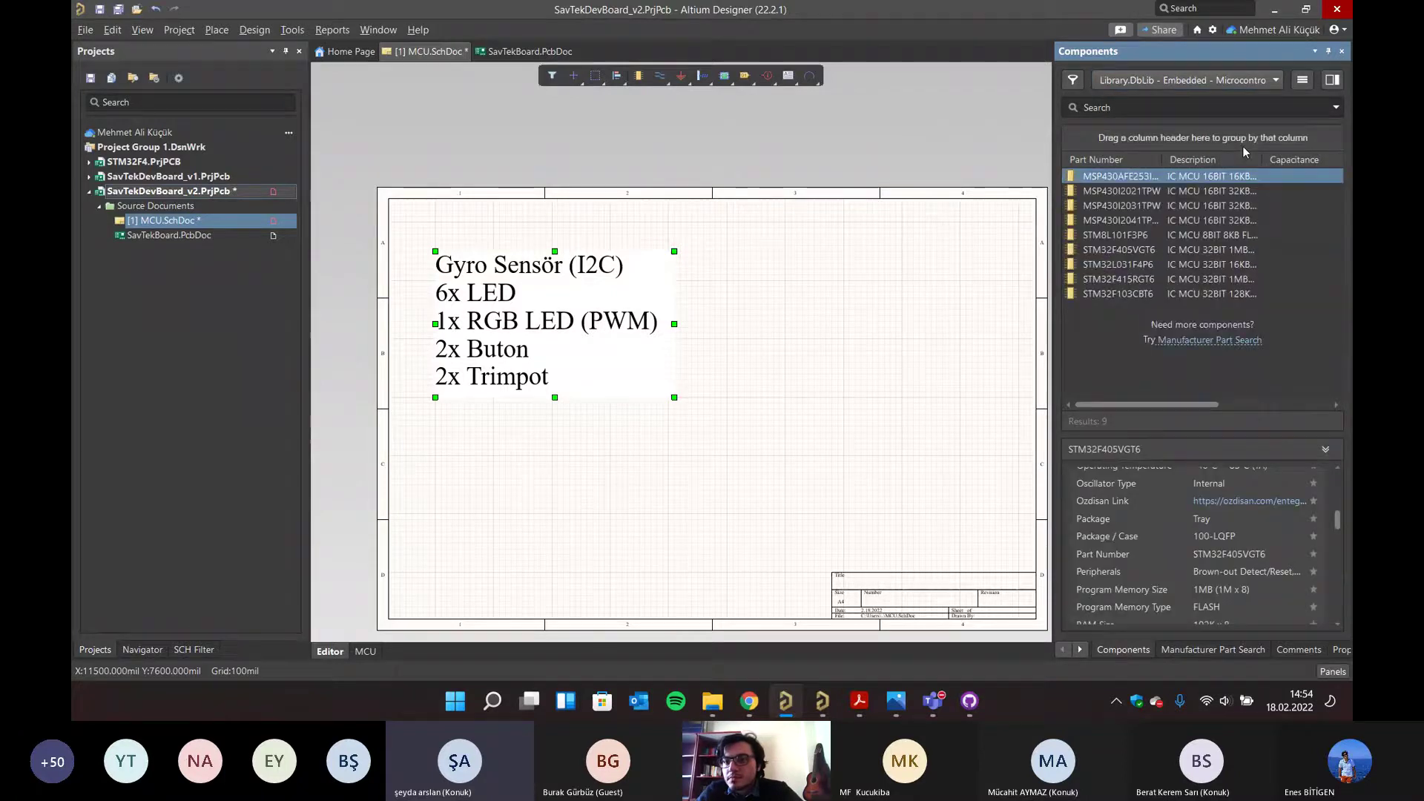
- Remove the D:\Deneme\Altium_Designer_Library database library from the installed libraries and activate D:\Altium_Designer_Library\Library.DbLib instead
click(1301, 79)
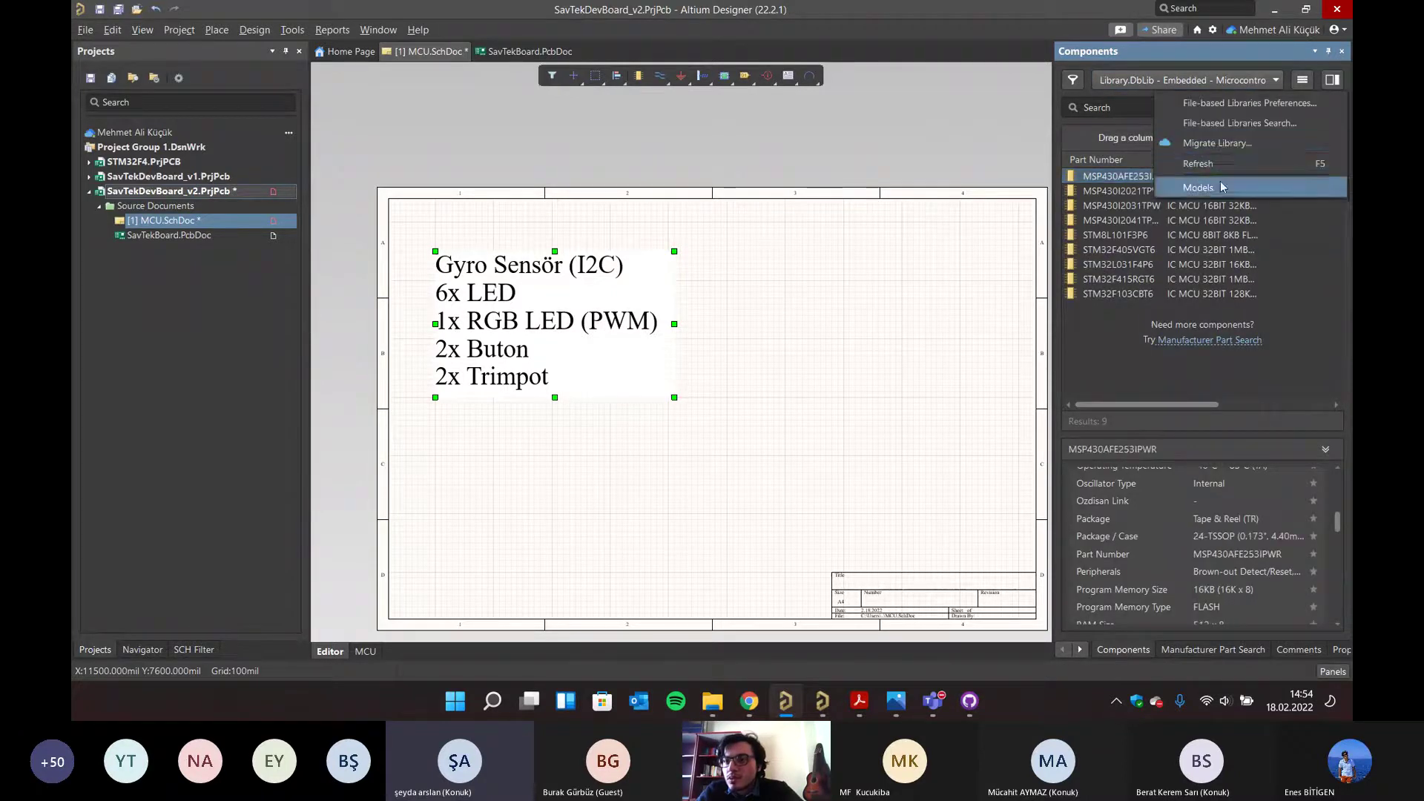
click(1236, 104)
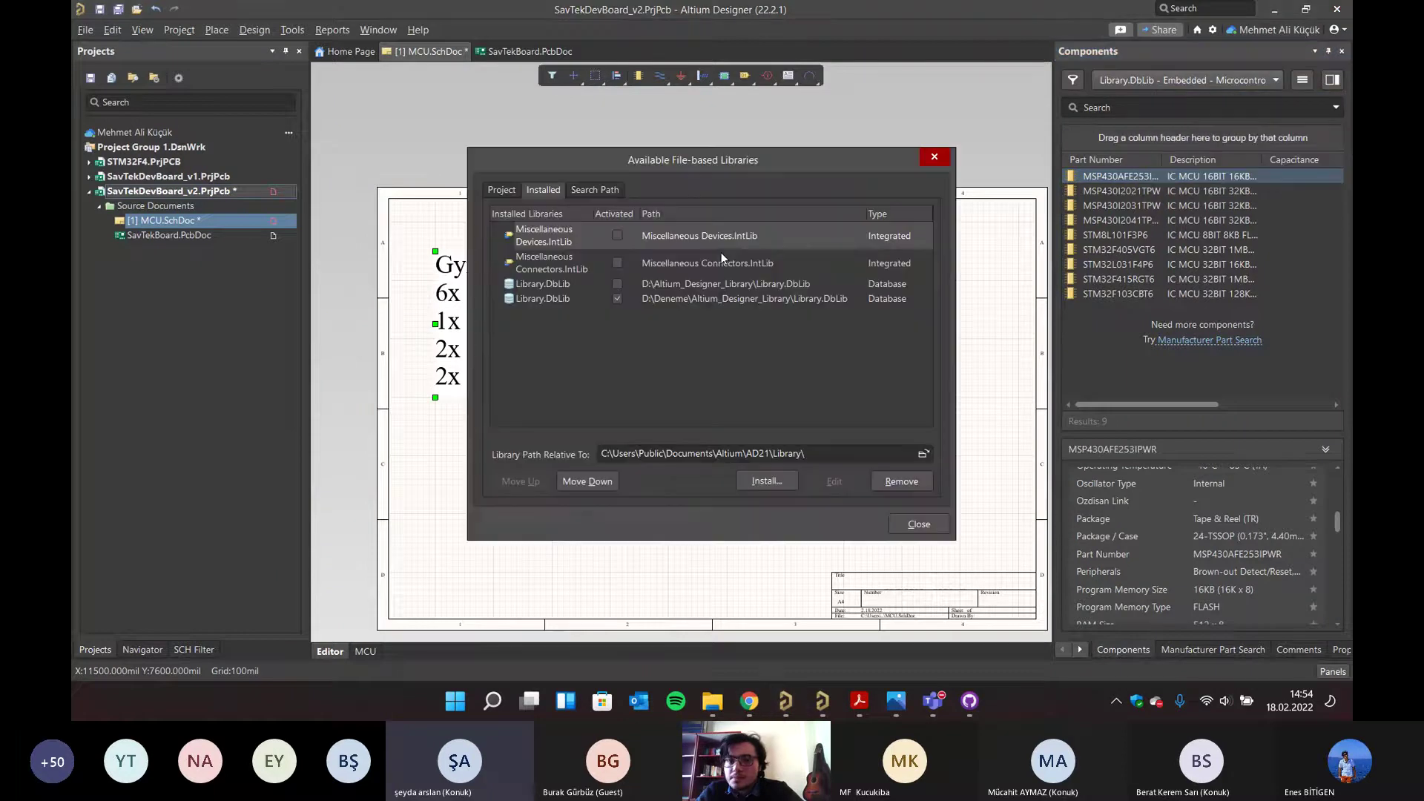
click(617, 298)
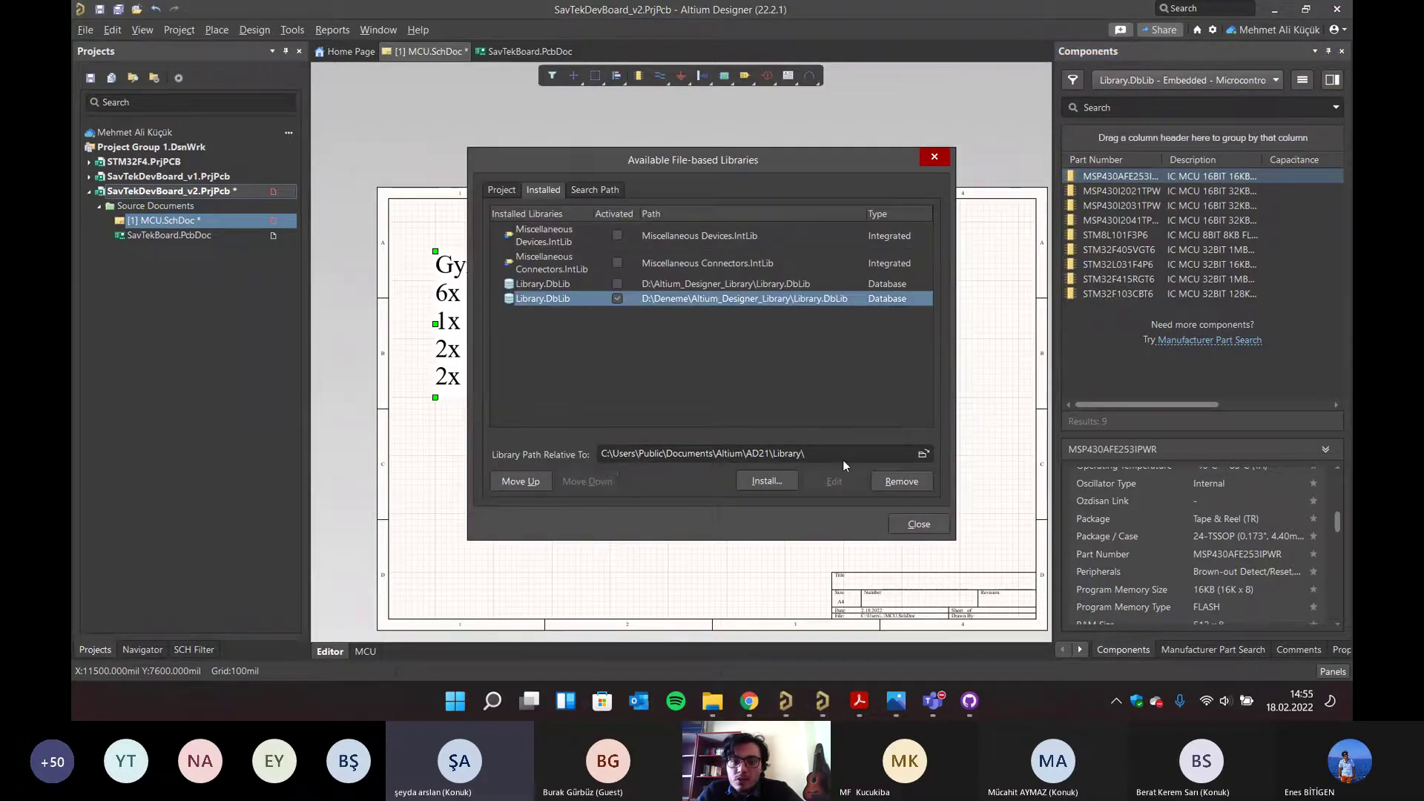
click(901, 482)
click(617, 284)
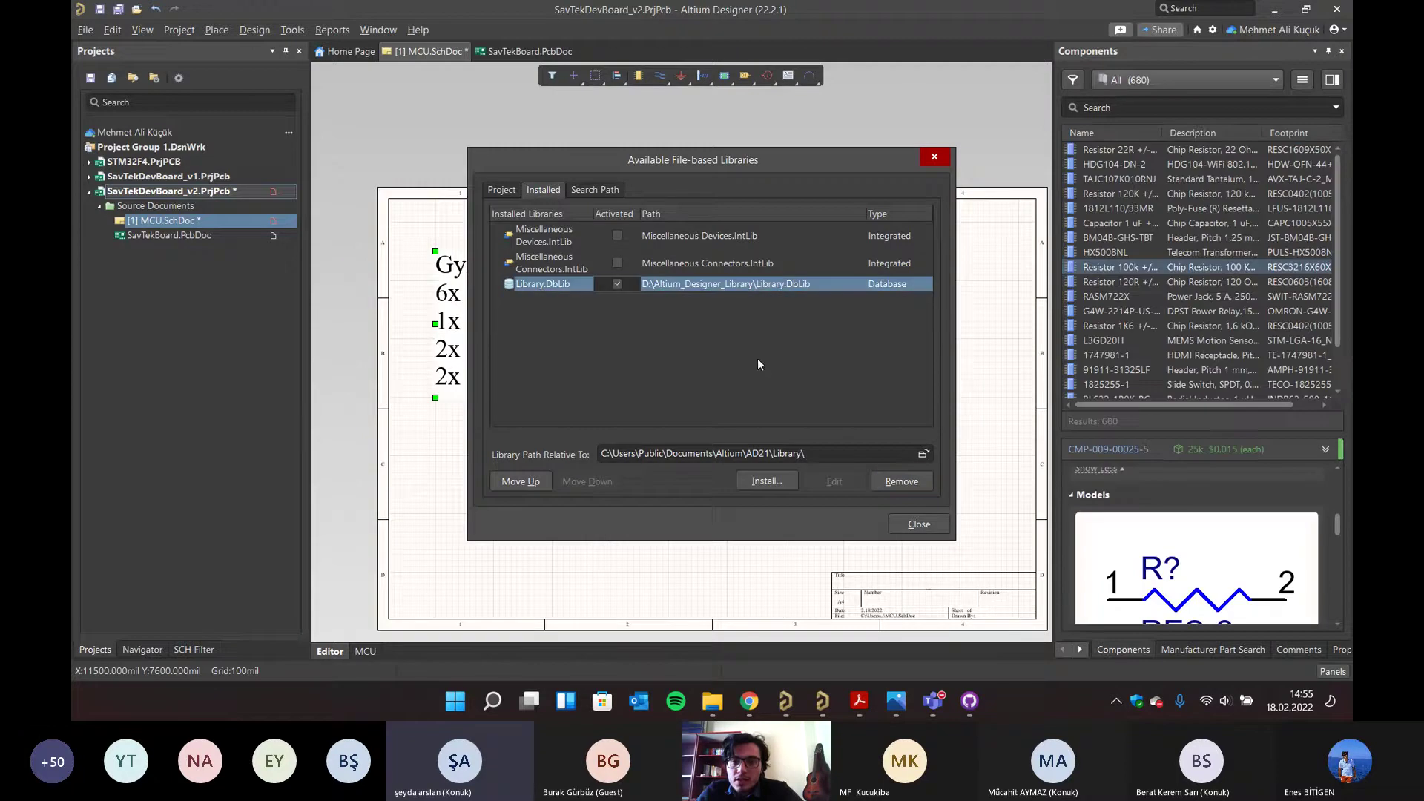
click(924, 526)
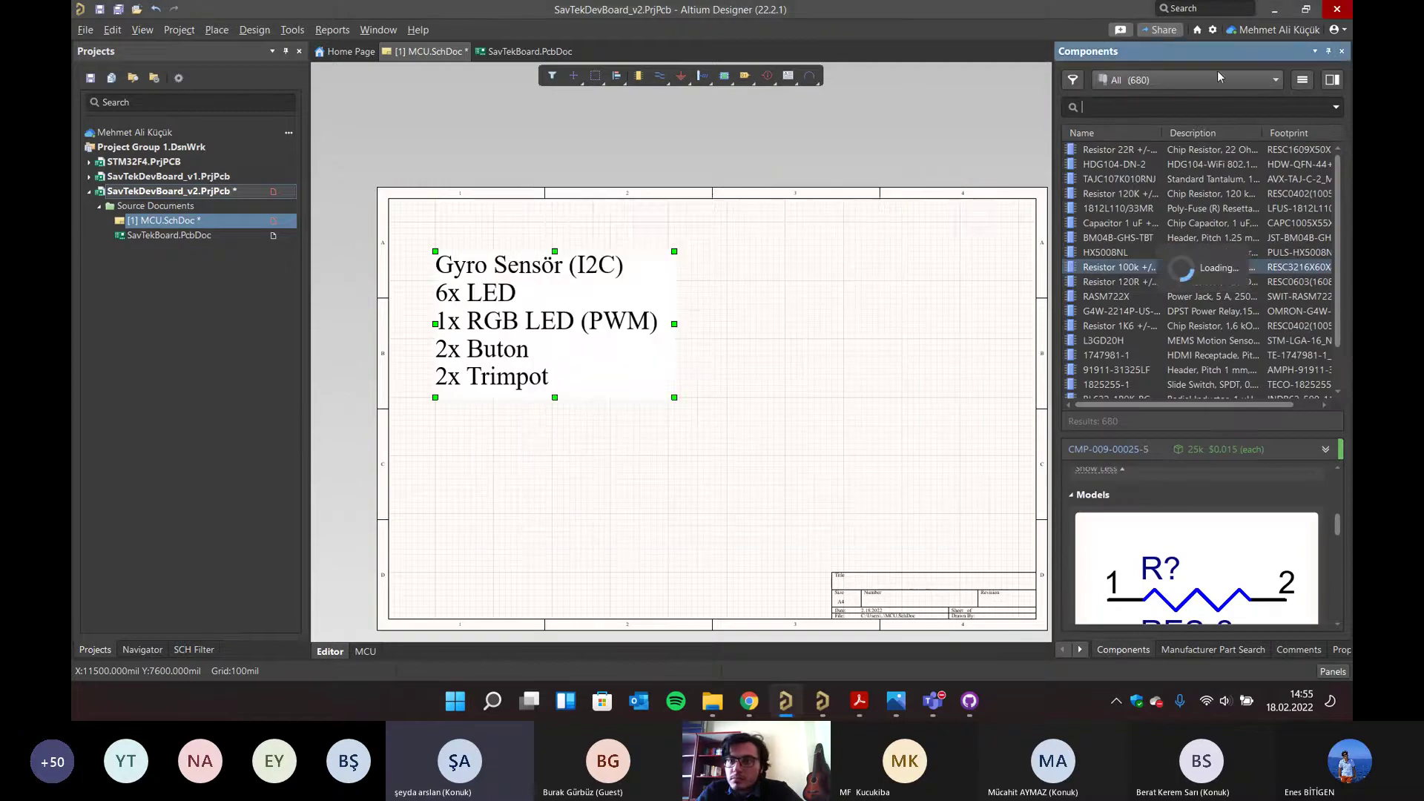
- List the Embedded - Microcontrollers category of the activated library and look through STM32F103CBT6, STM32F405VGT6 and STM32F415RGT6
click(1213, 82)
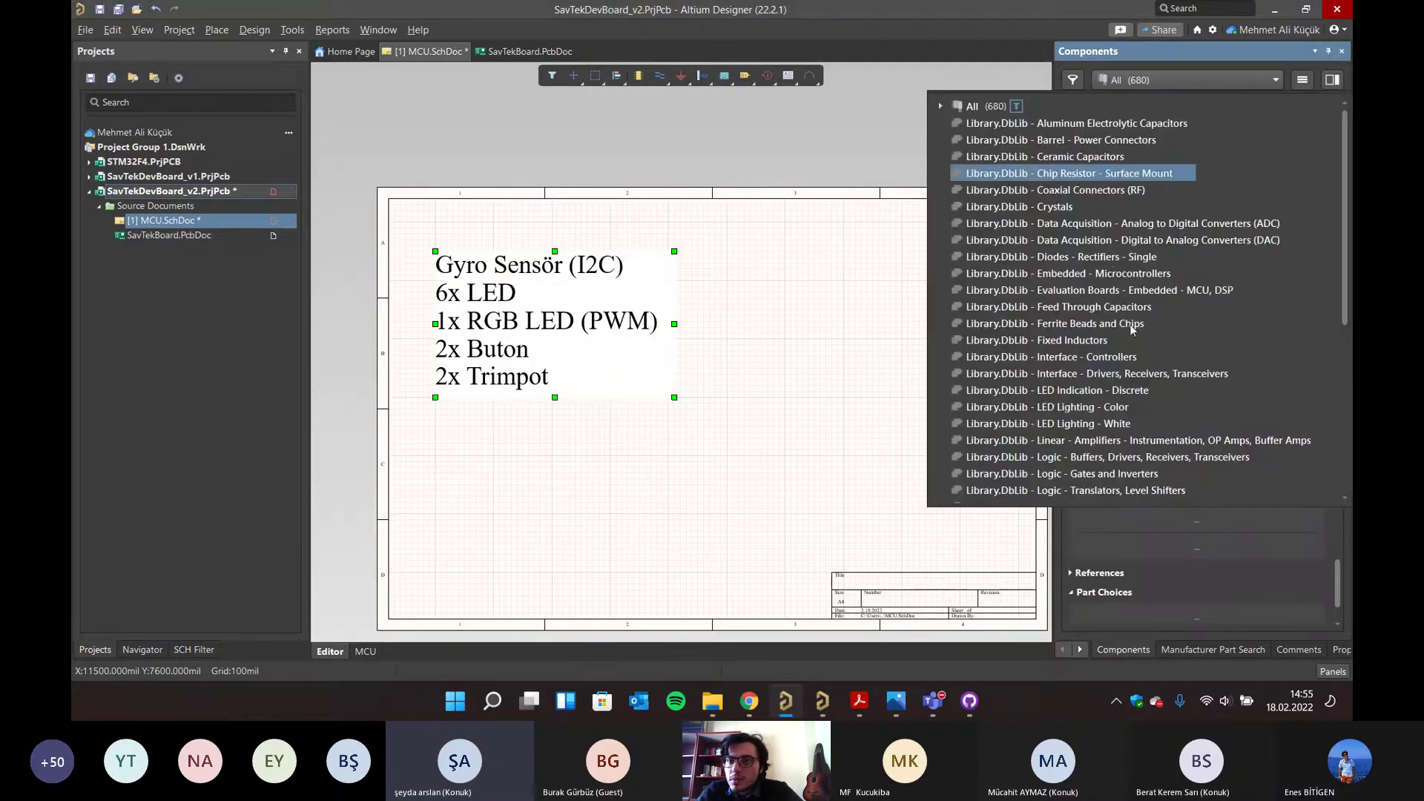
click(1096, 274)
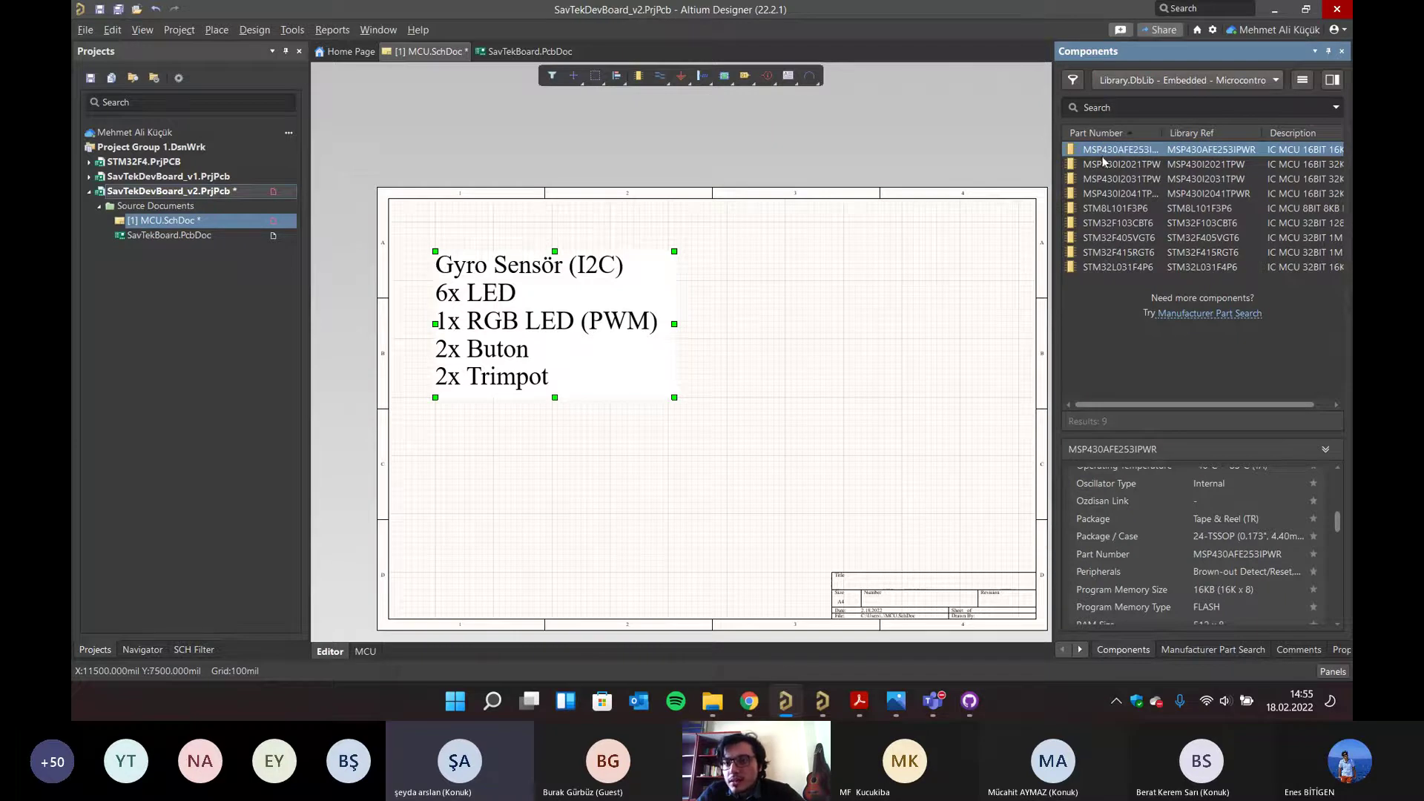
click(1124, 224)
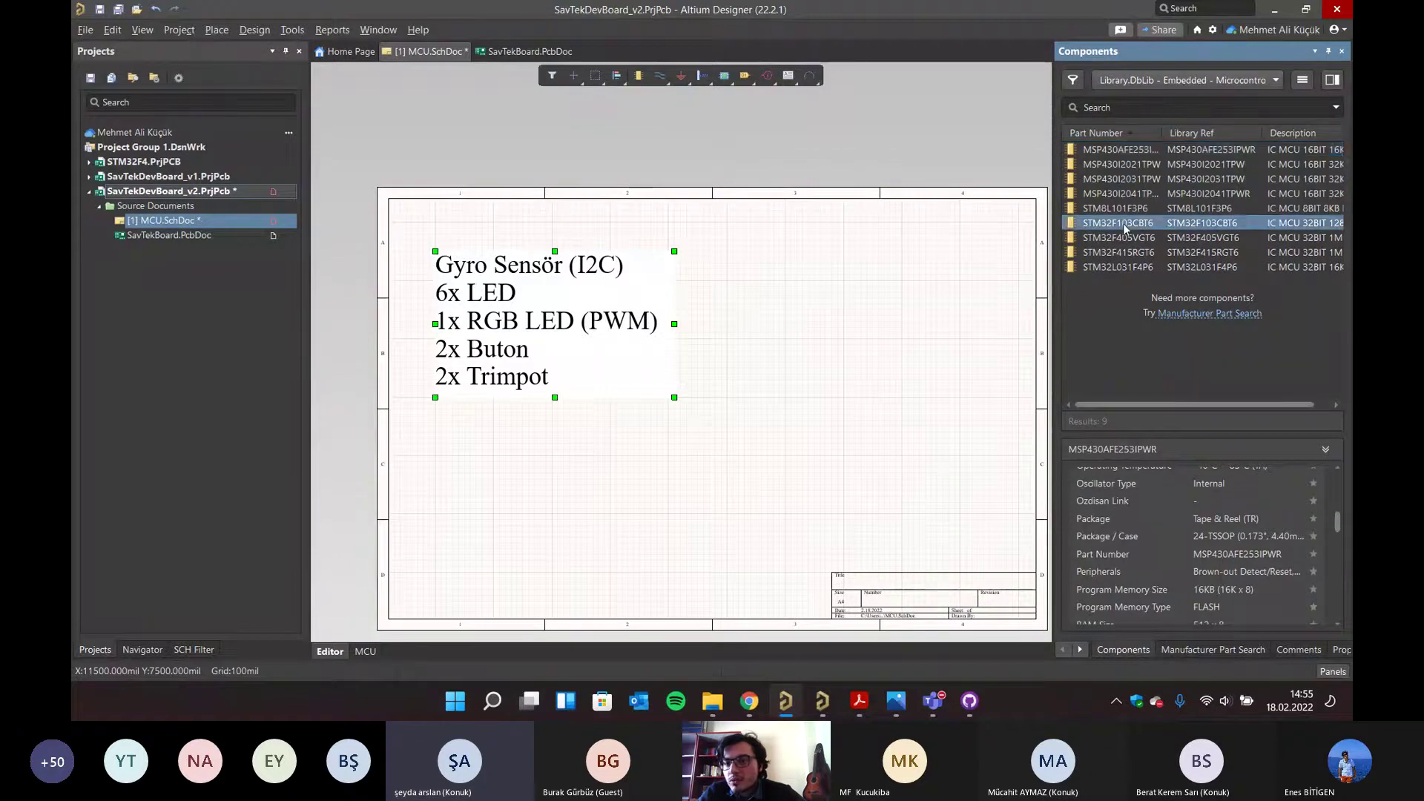
click(1110, 239)
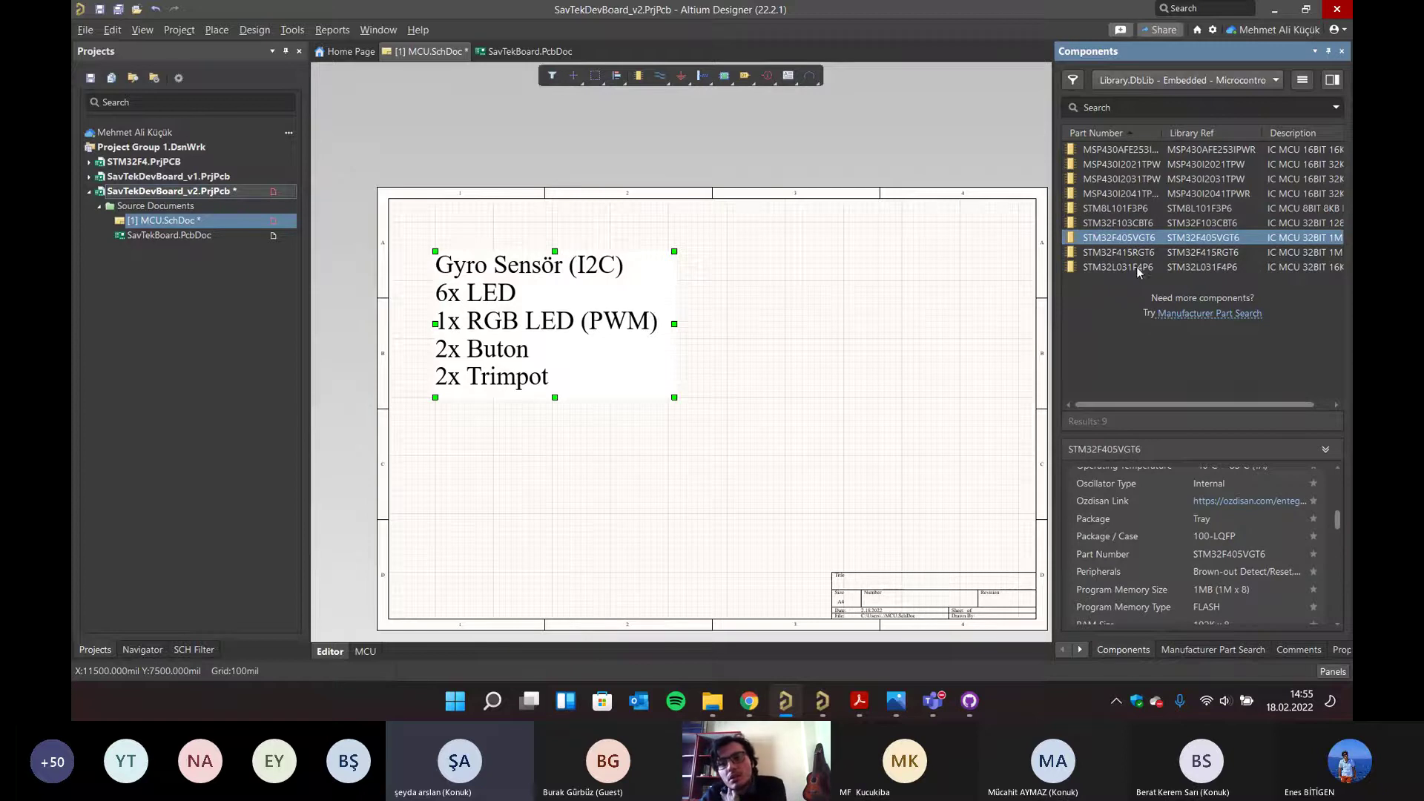
click(1125, 253)
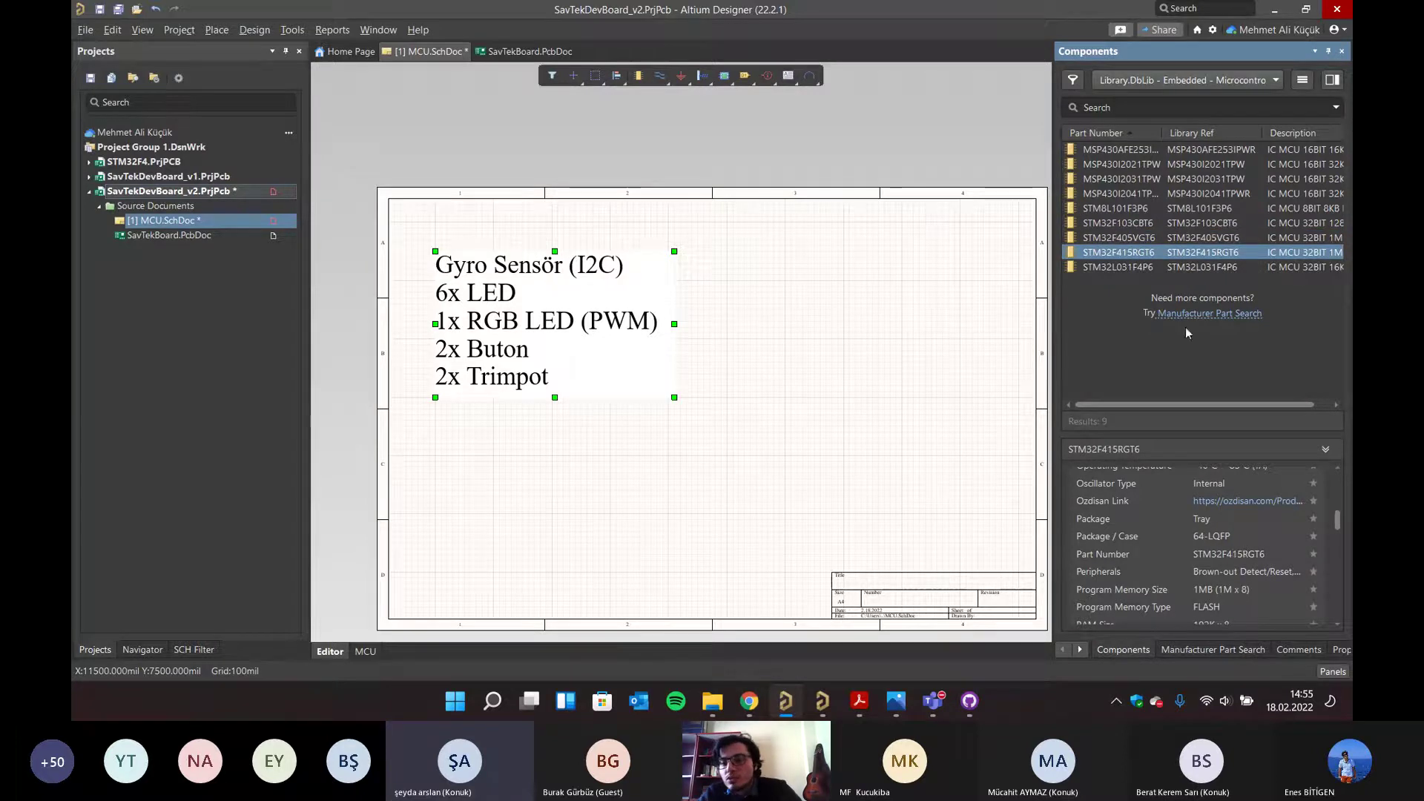
- Enable column grouping in the component list, hide the Library Ref column and show the Core Size column
right_click(1209, 136)
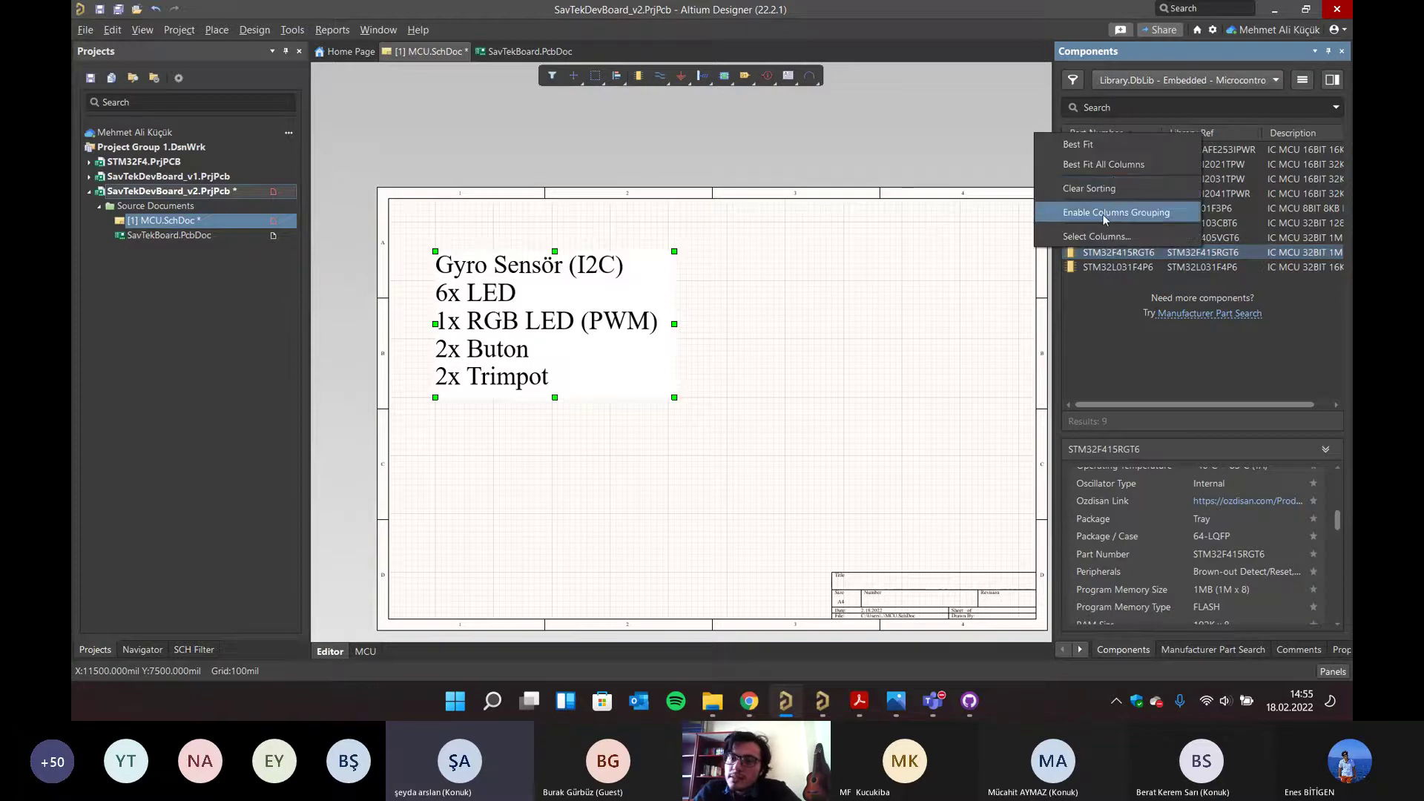
click(1102, 215)
right_click(1196, 159)
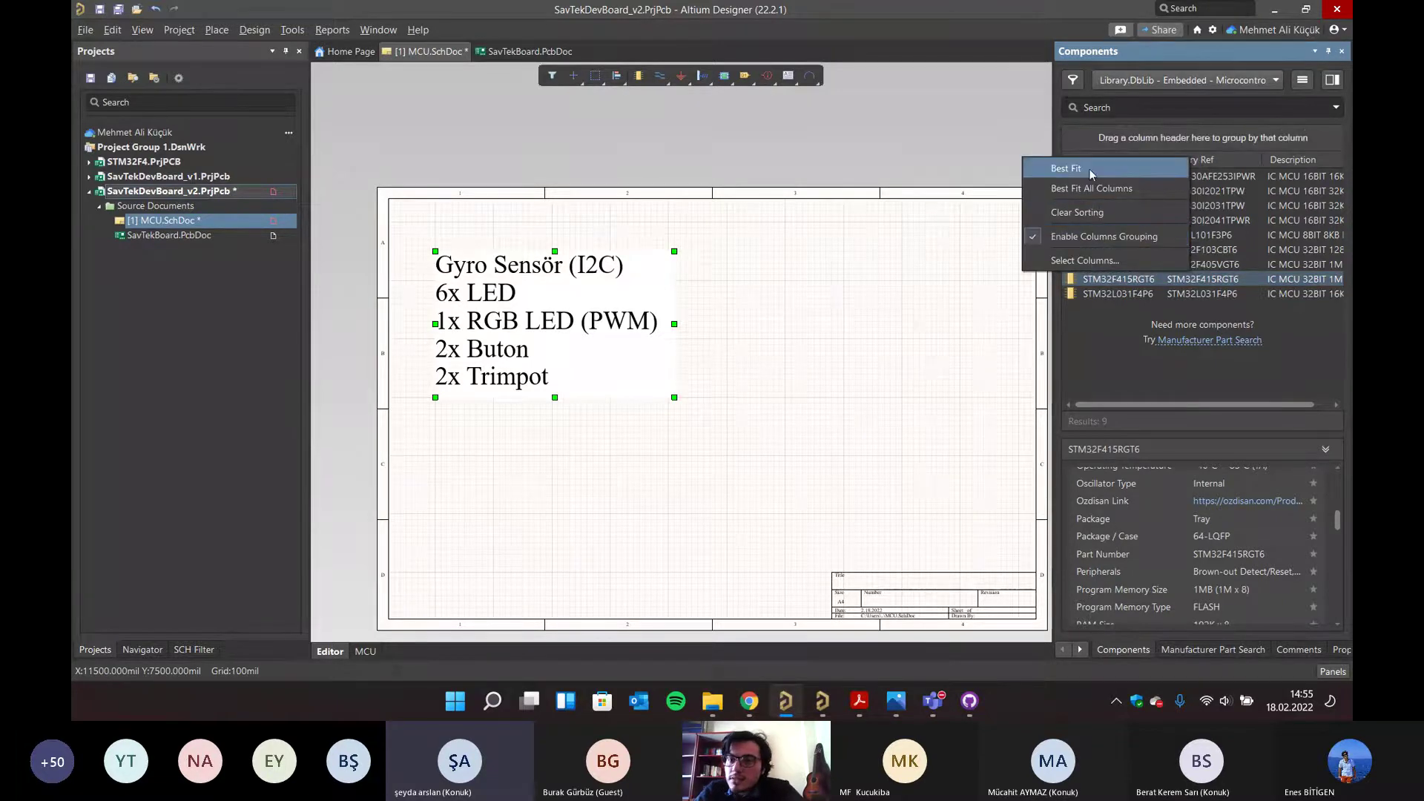
click(1085, 260)
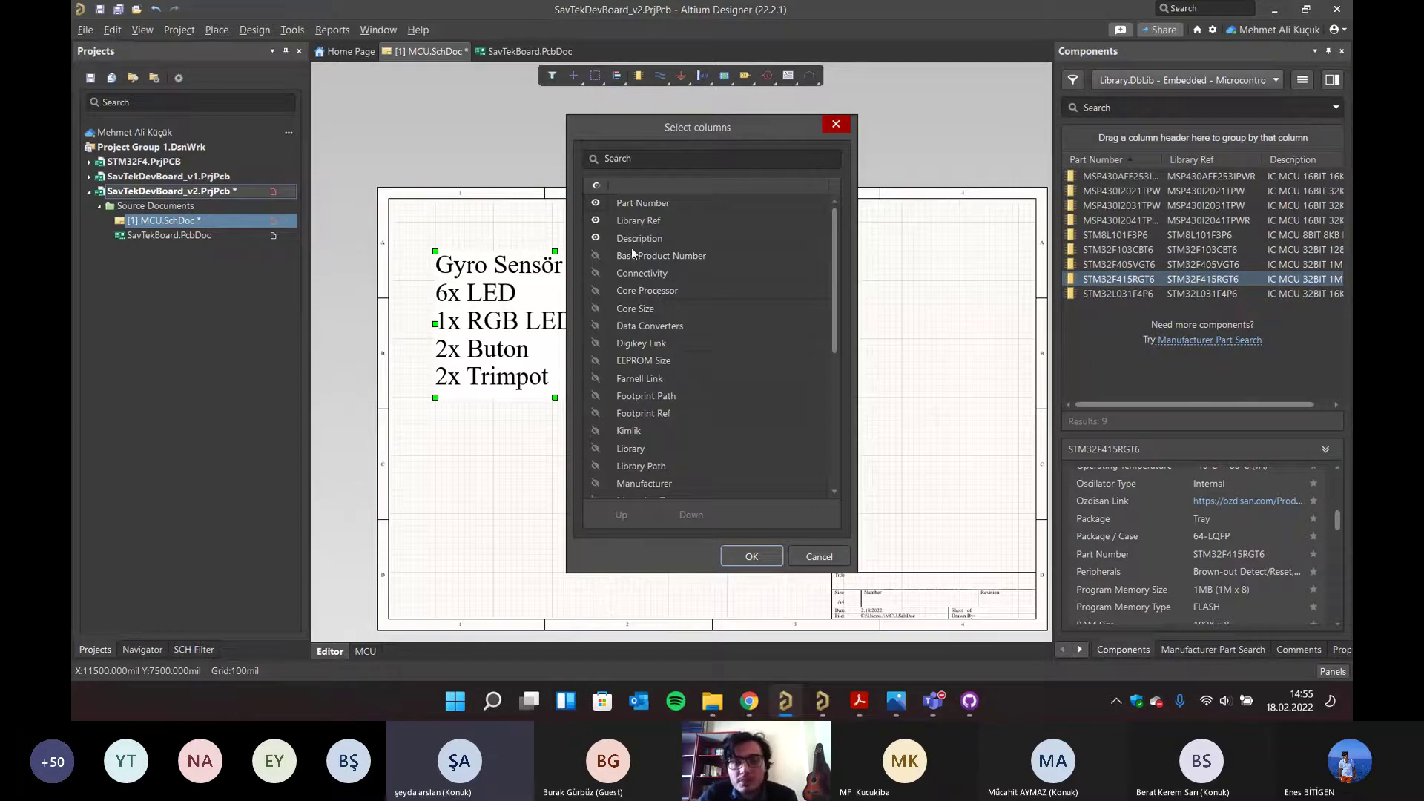
click(597, 221)
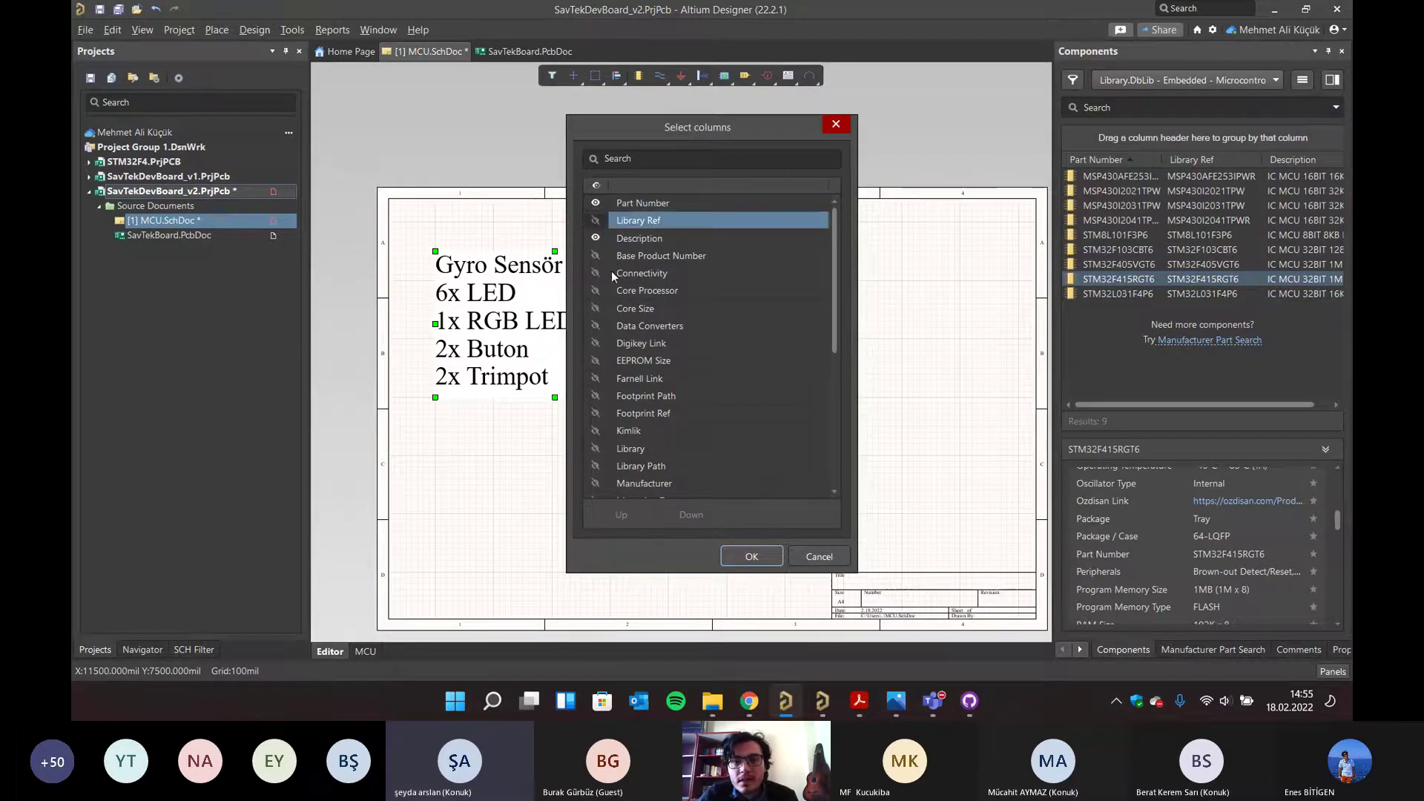
click(596, 308)
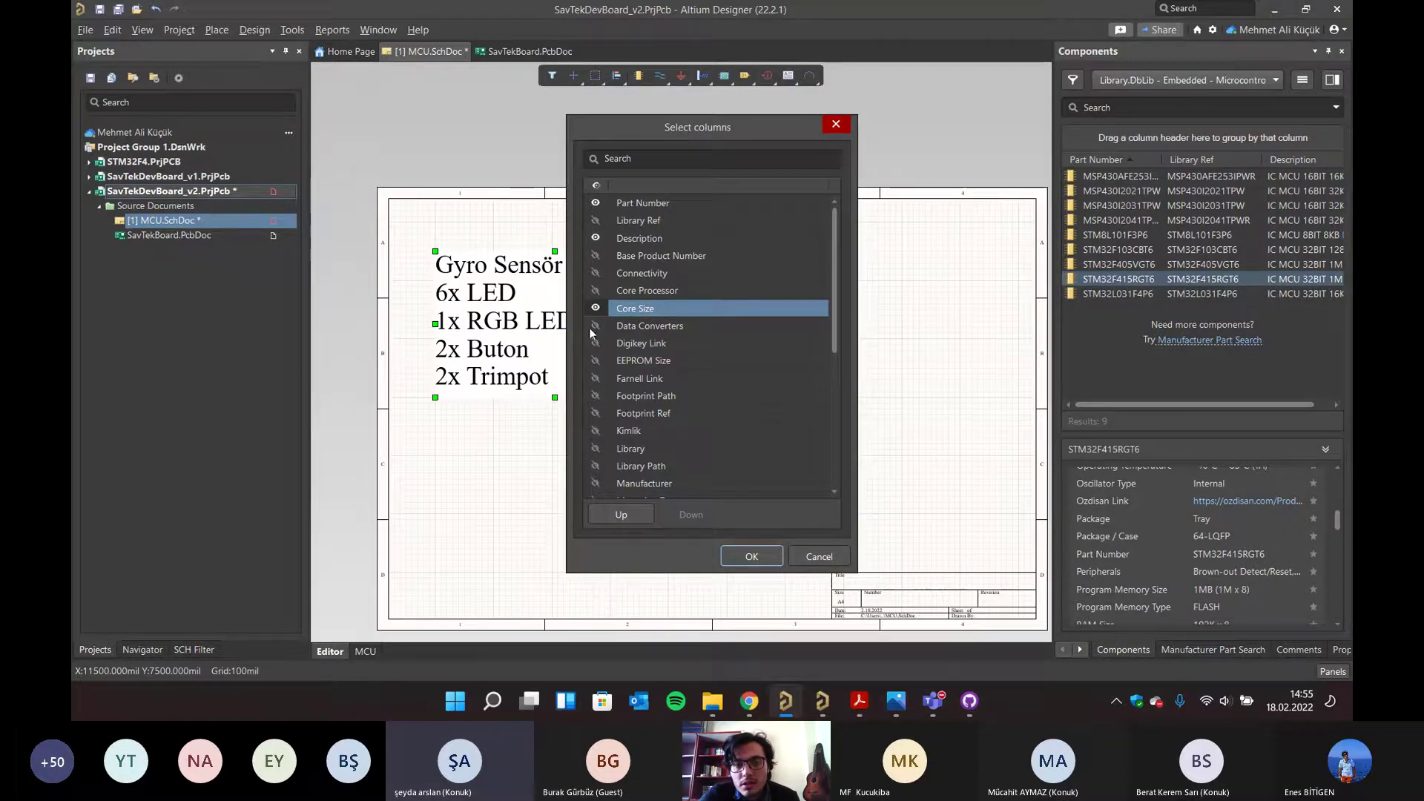
- Add the RAM Size, Program Memory Size and Speed columns to the component list and apply the column selection
scroll(598, 371, down, 2)
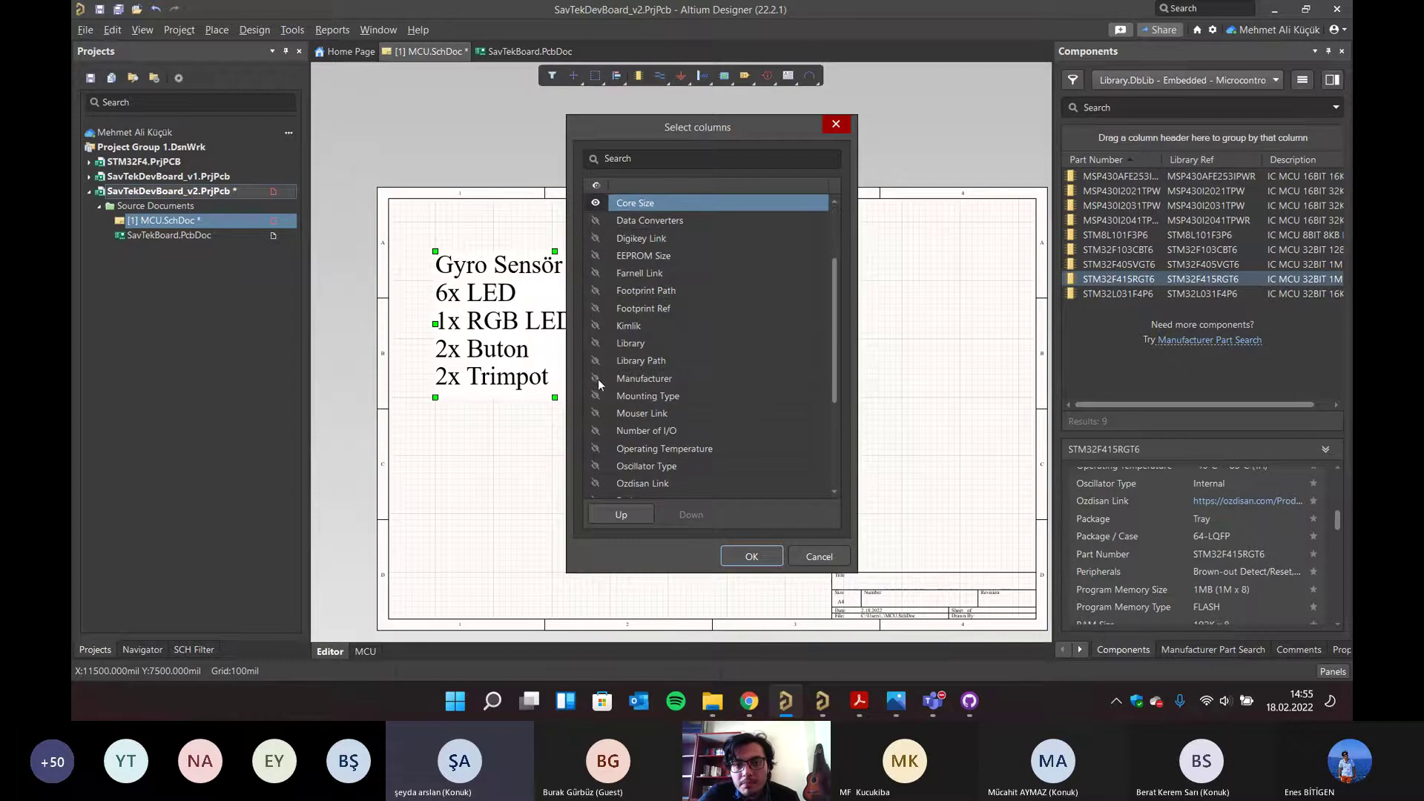
scroll(597, 401, down, 2)
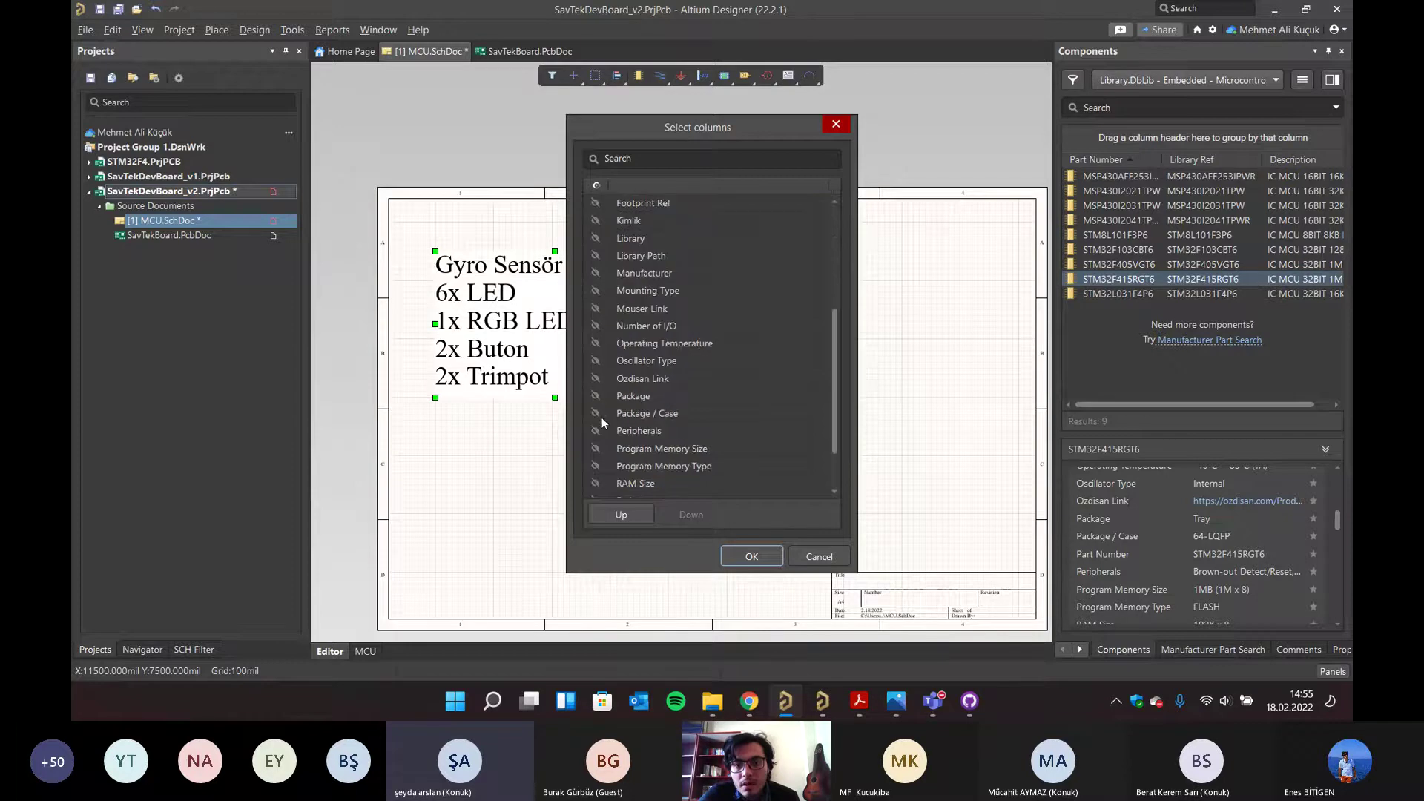
click(595, 483)
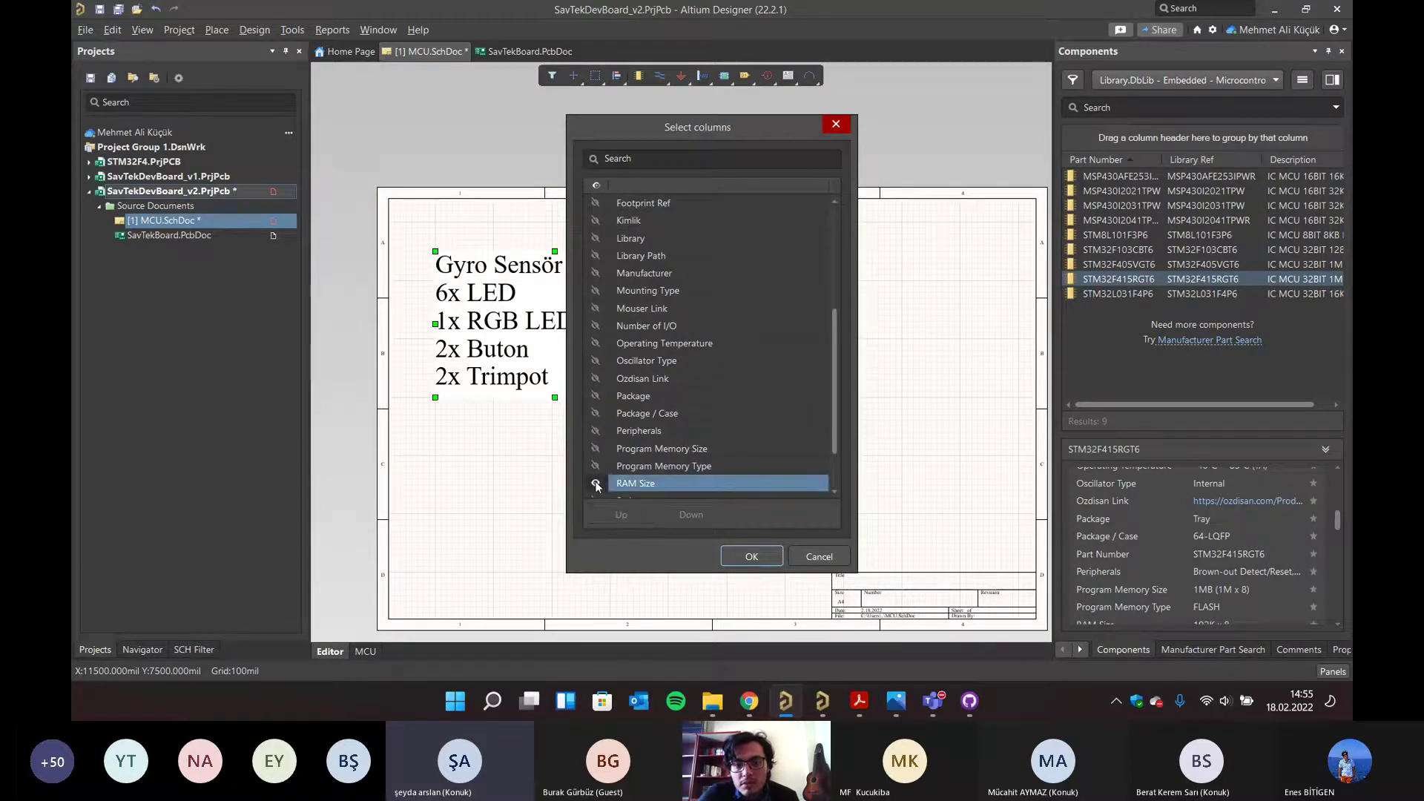
click(596, 449)
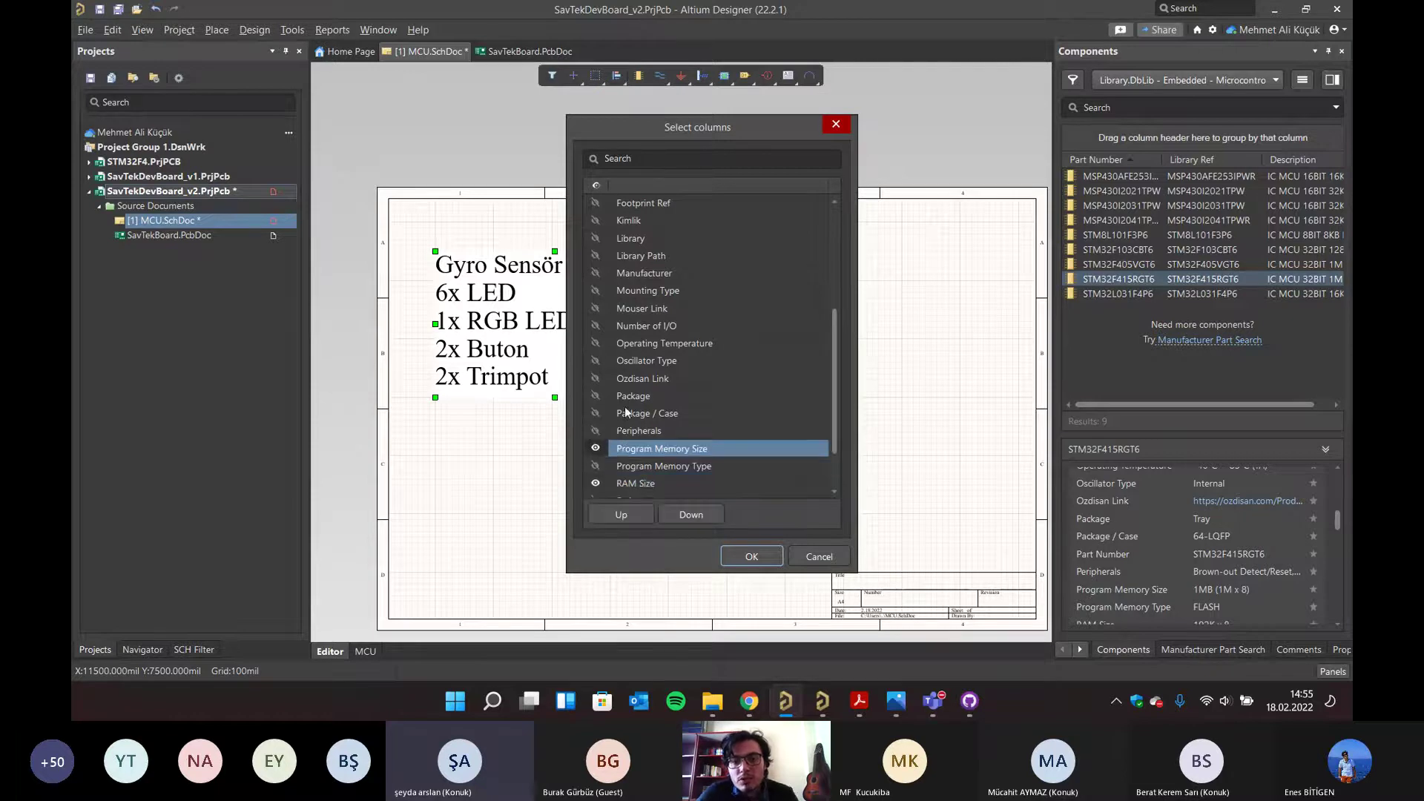
scroll(635, 401, down, 1)
click(596, 455)
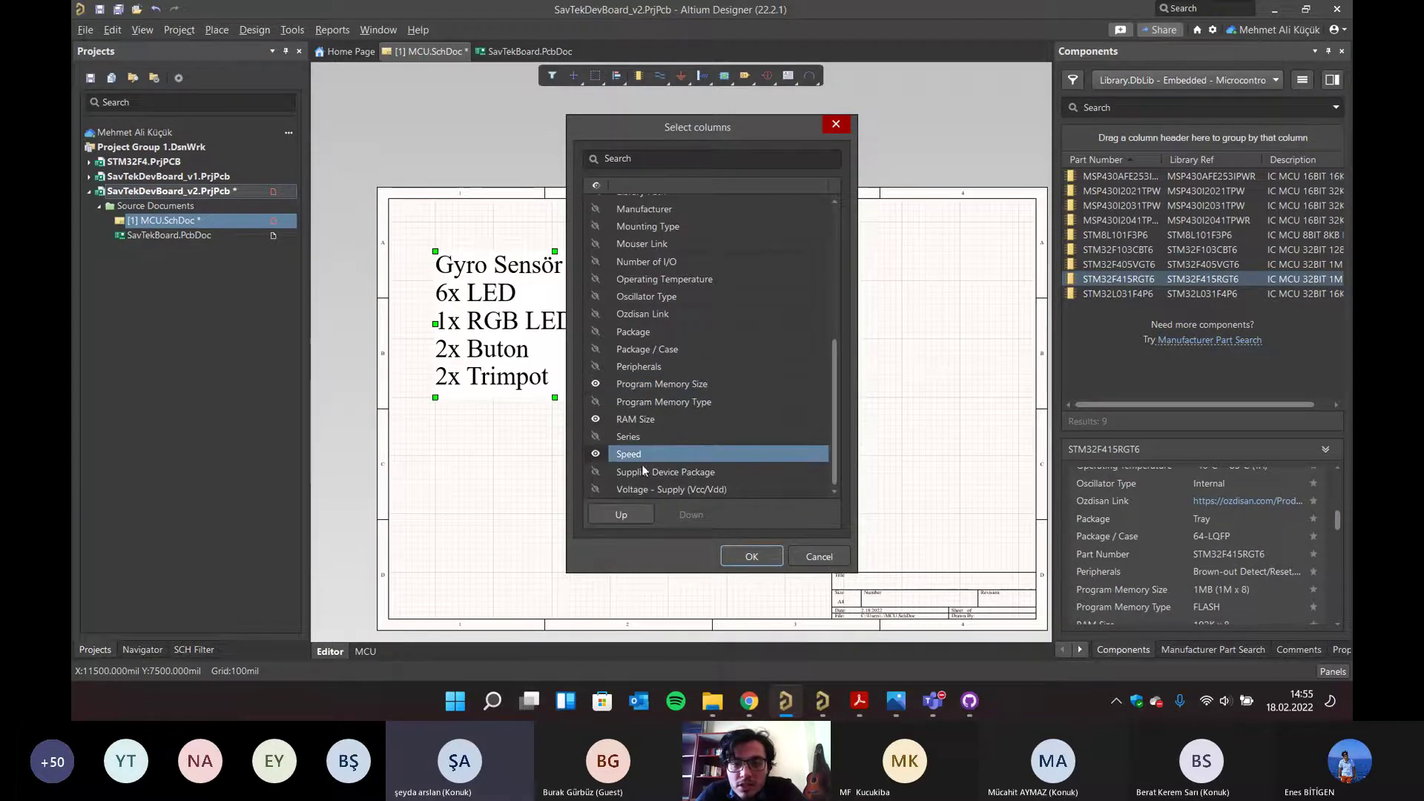
click(751, 555)
- Compare the core size, program memory, RAM size and speed of the listed microcontrollers
drag(1164, 405, 1203, 406)
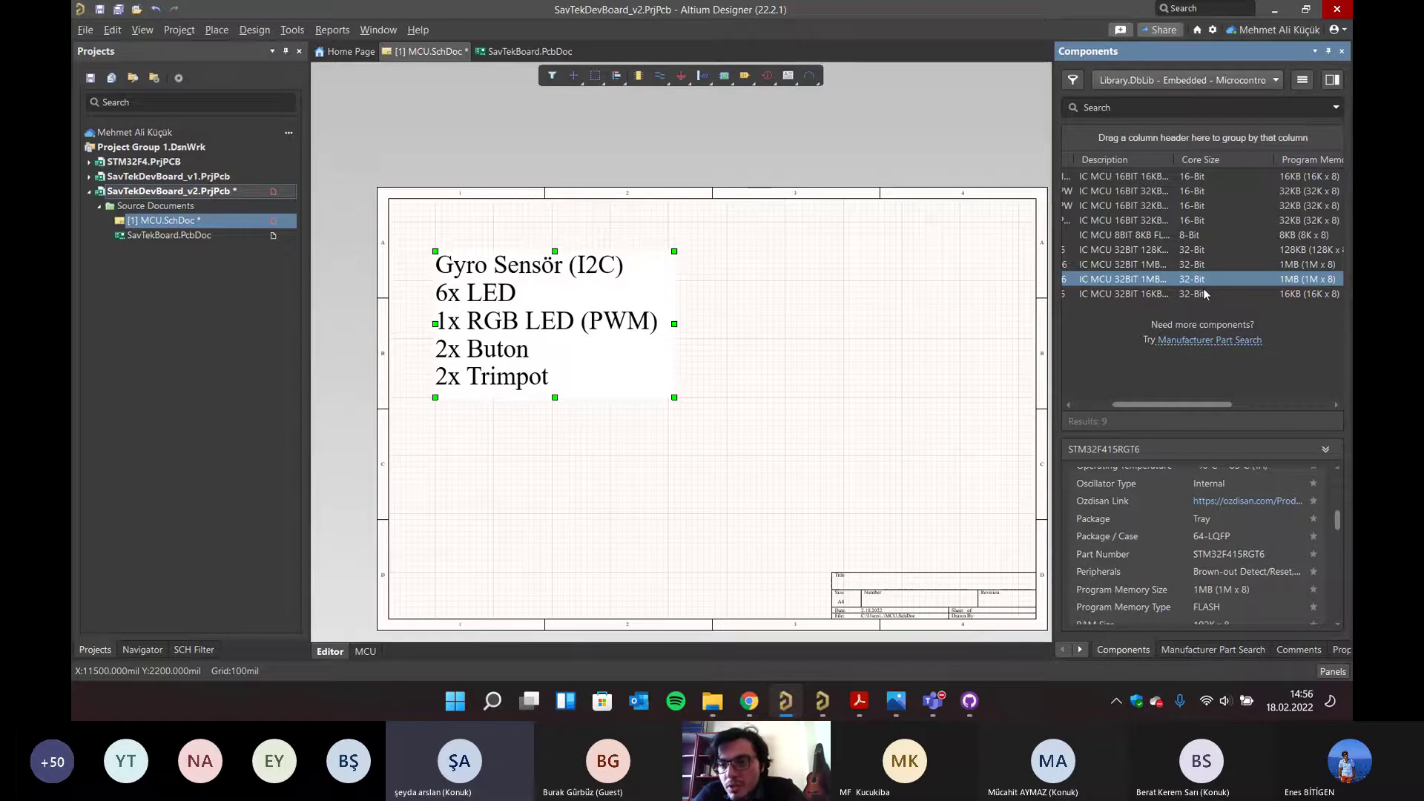
drag(1166, 405, 1194, 407)
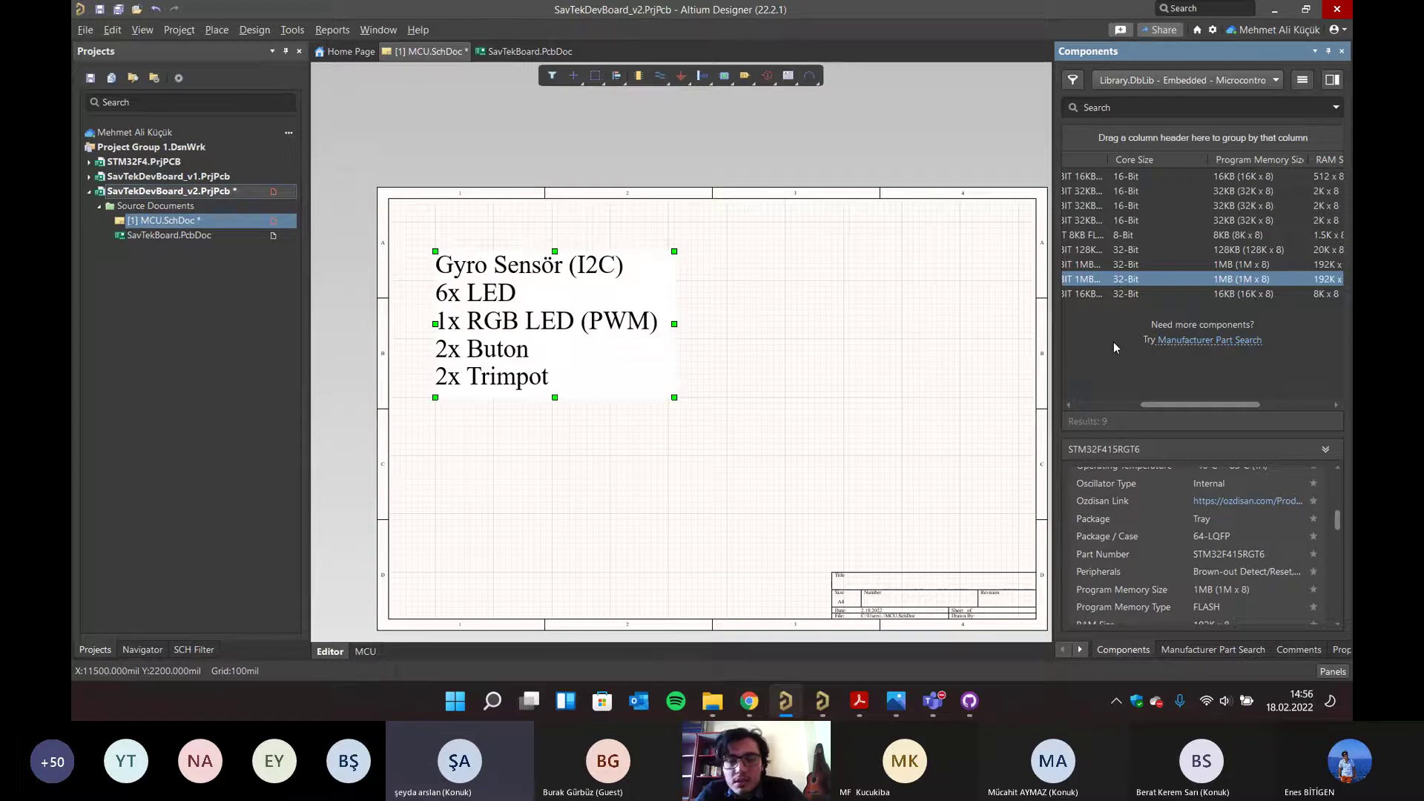
click(1121, 236)
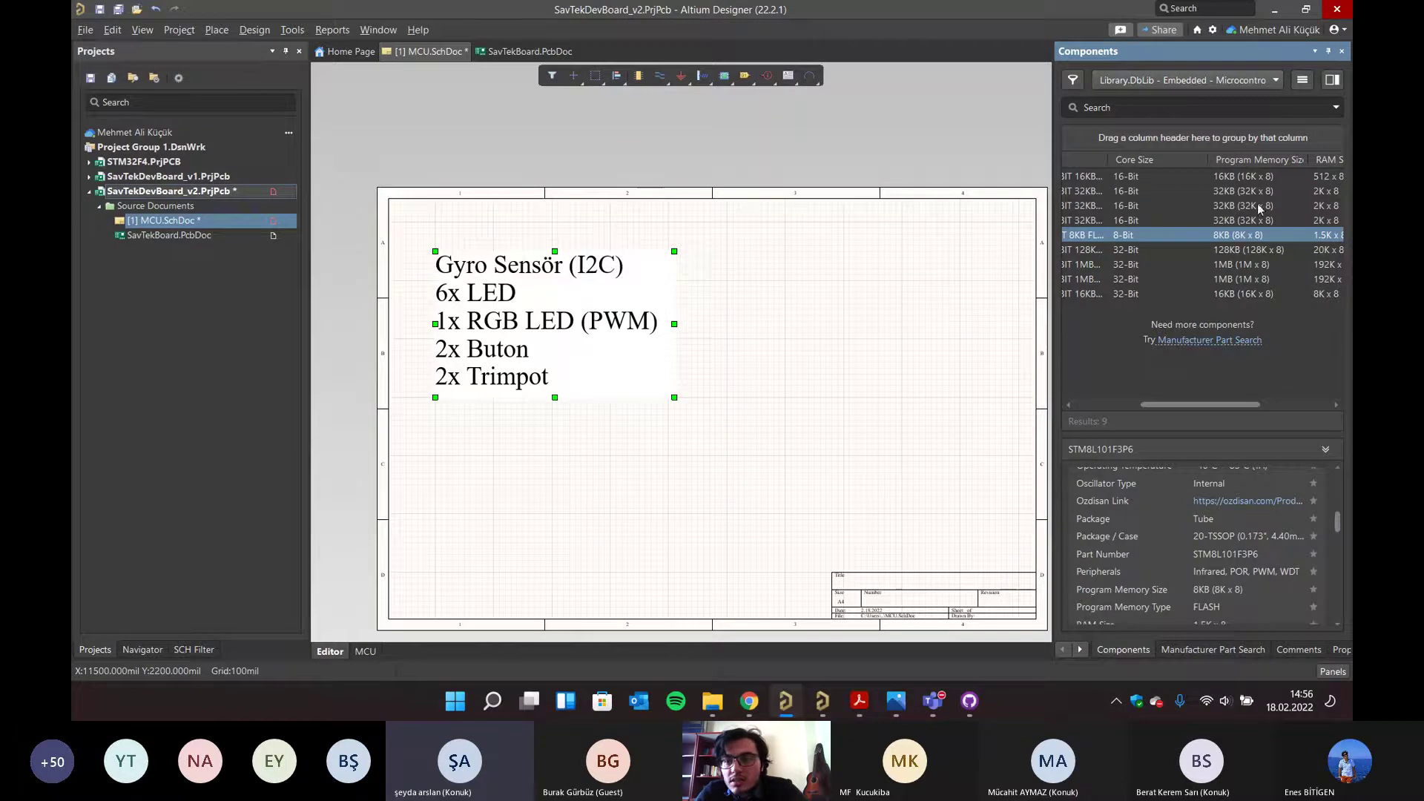
drag(1182, 403, 1212, 402)
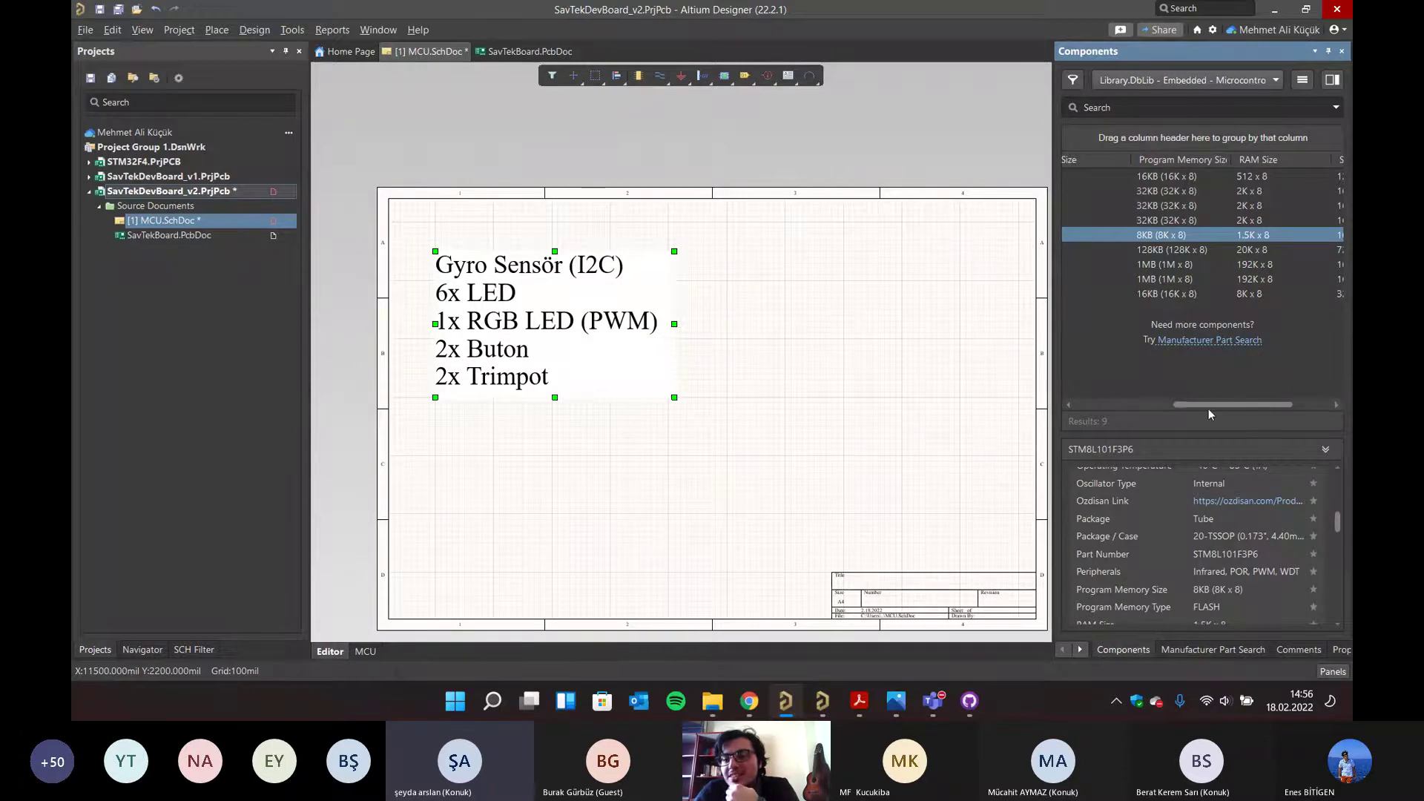
drag(1199, 404, 1181, 404)
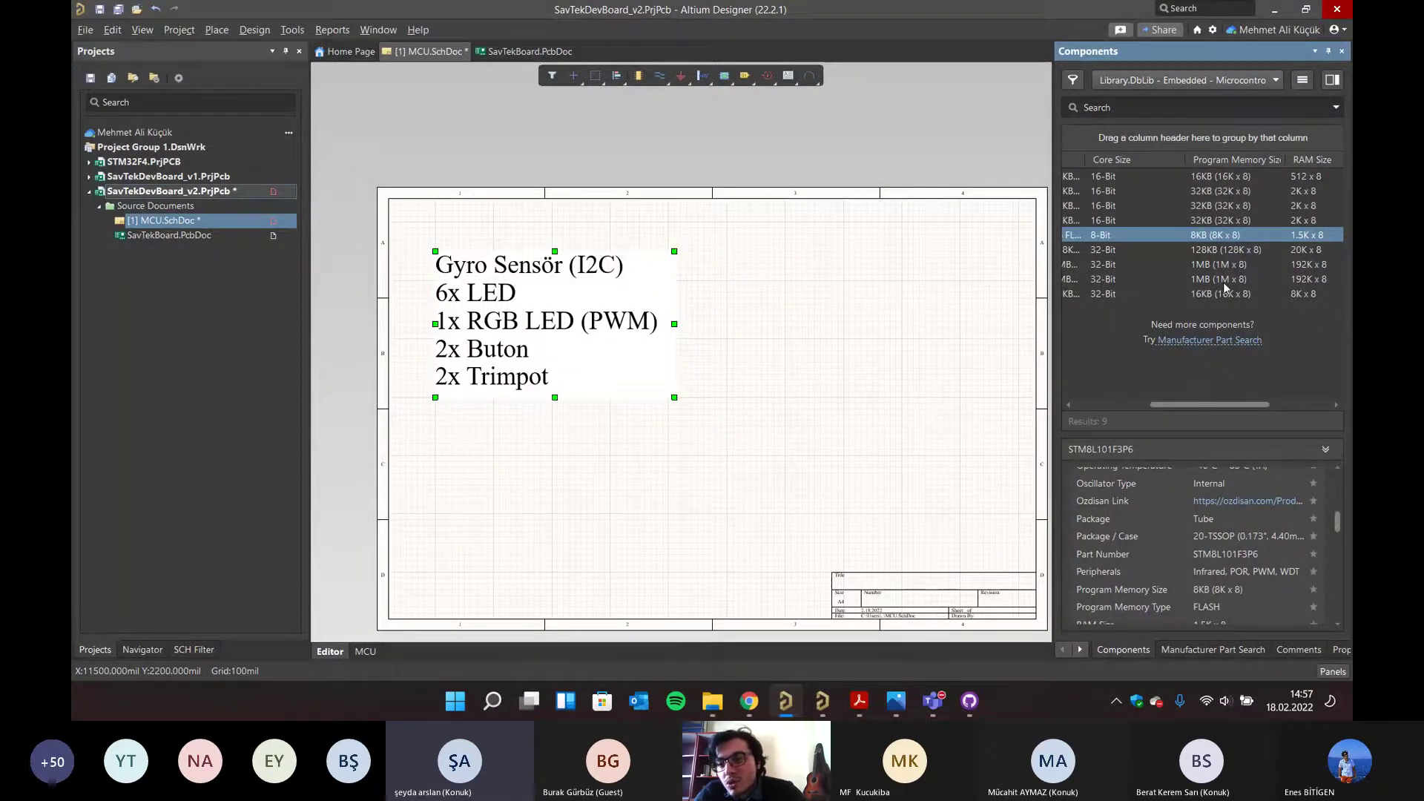
drag(1239, 405, 1287, 407)
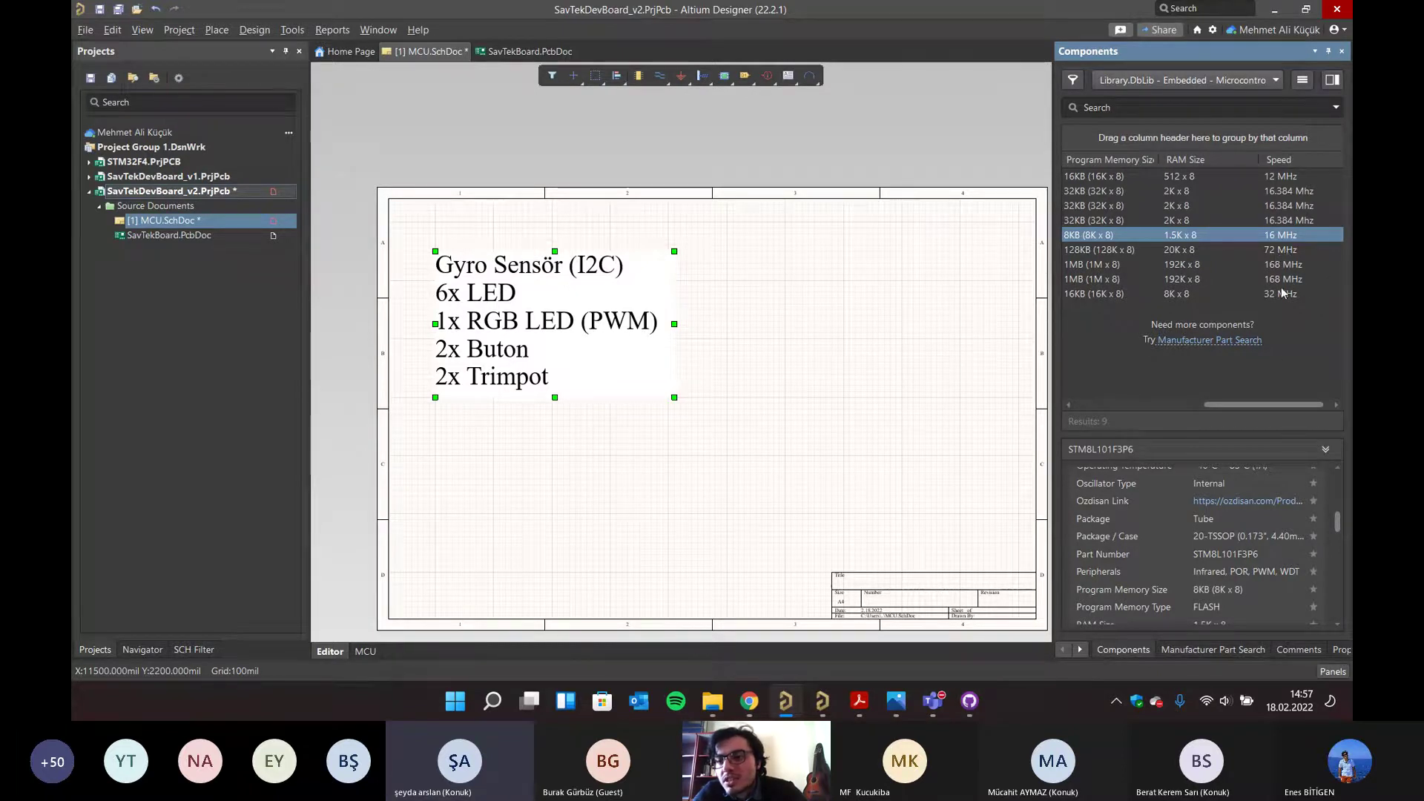
drag(1270, 405, 1079, 393)
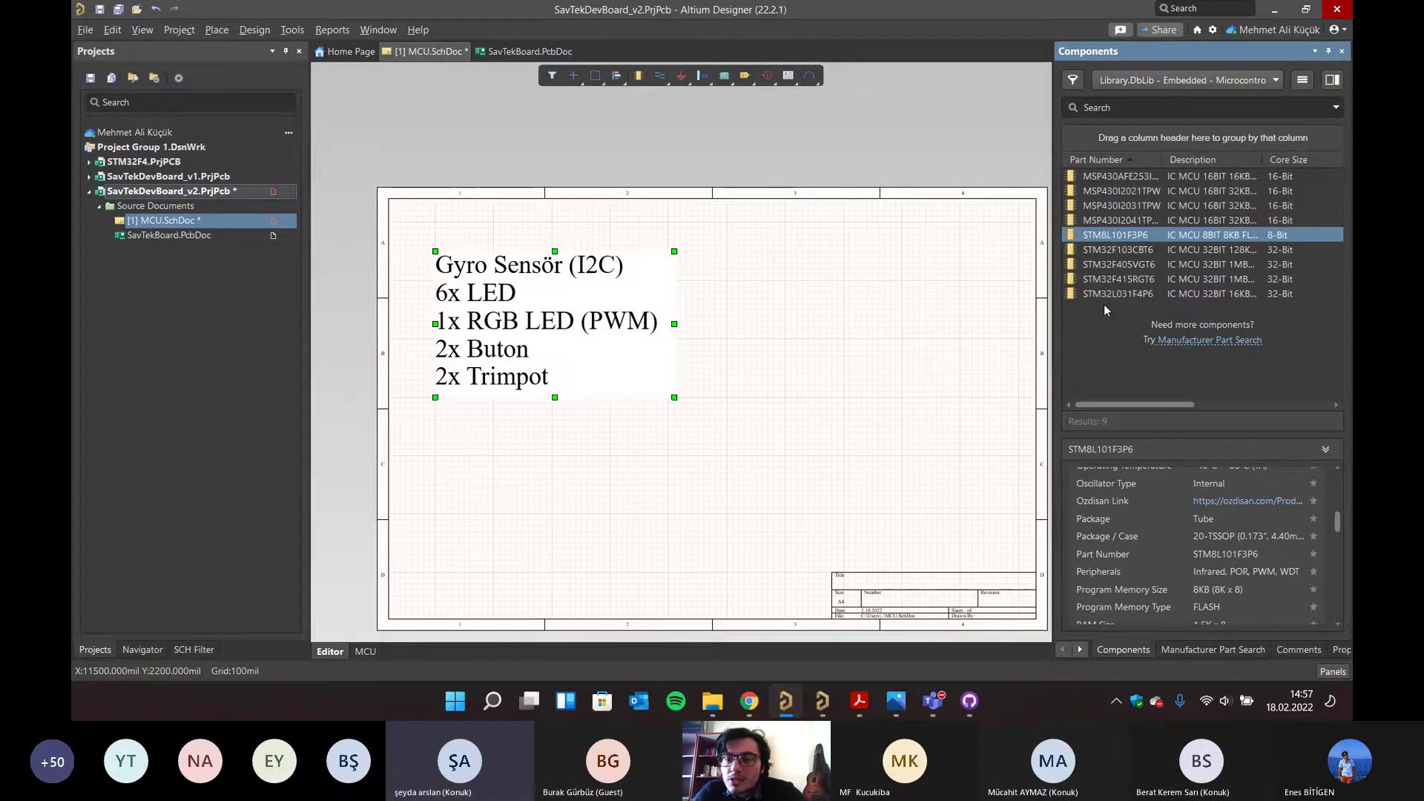
- Examine the STM32F415RGT6's schematic symbol, footprint model and parameters
click(1119, 279)
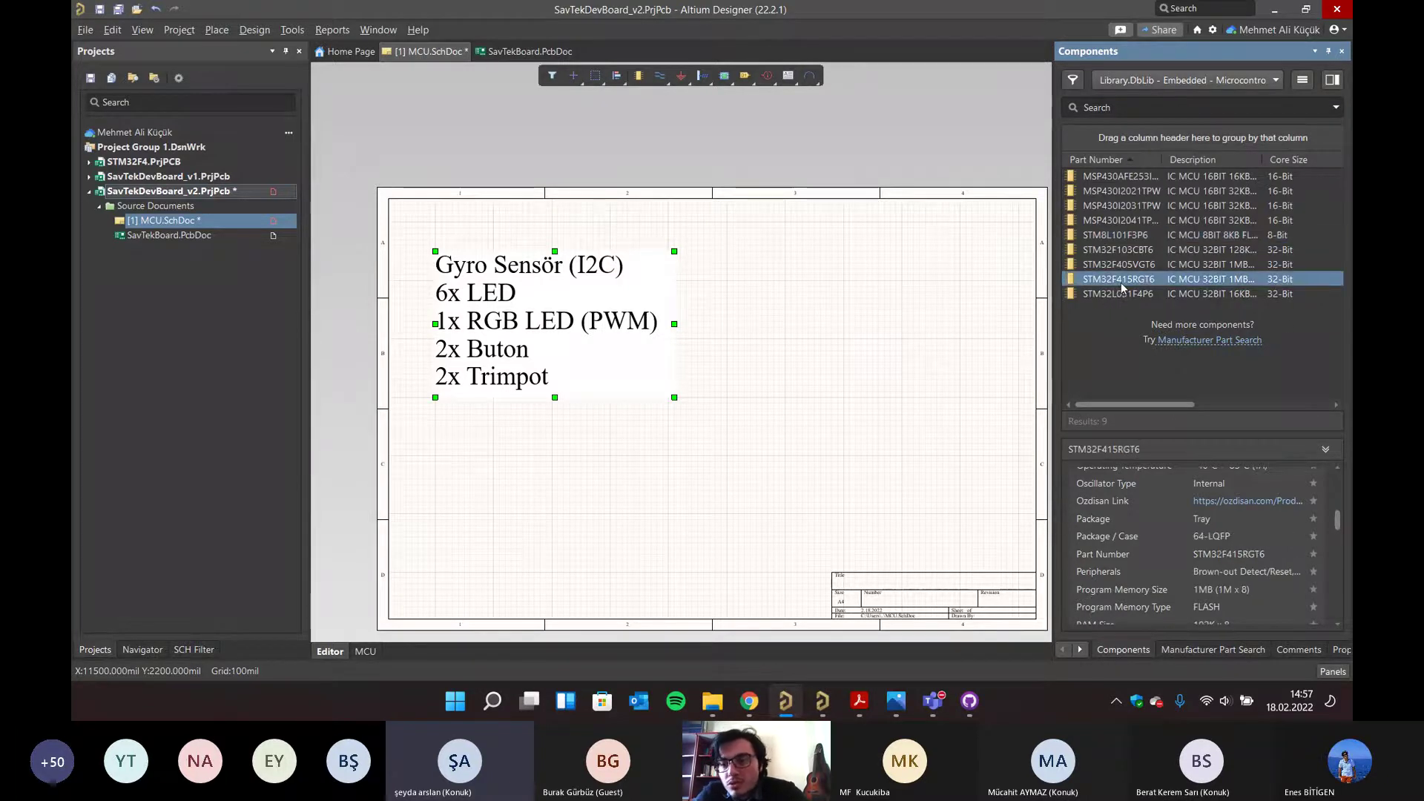
scroll(1183, 505, down, 8)
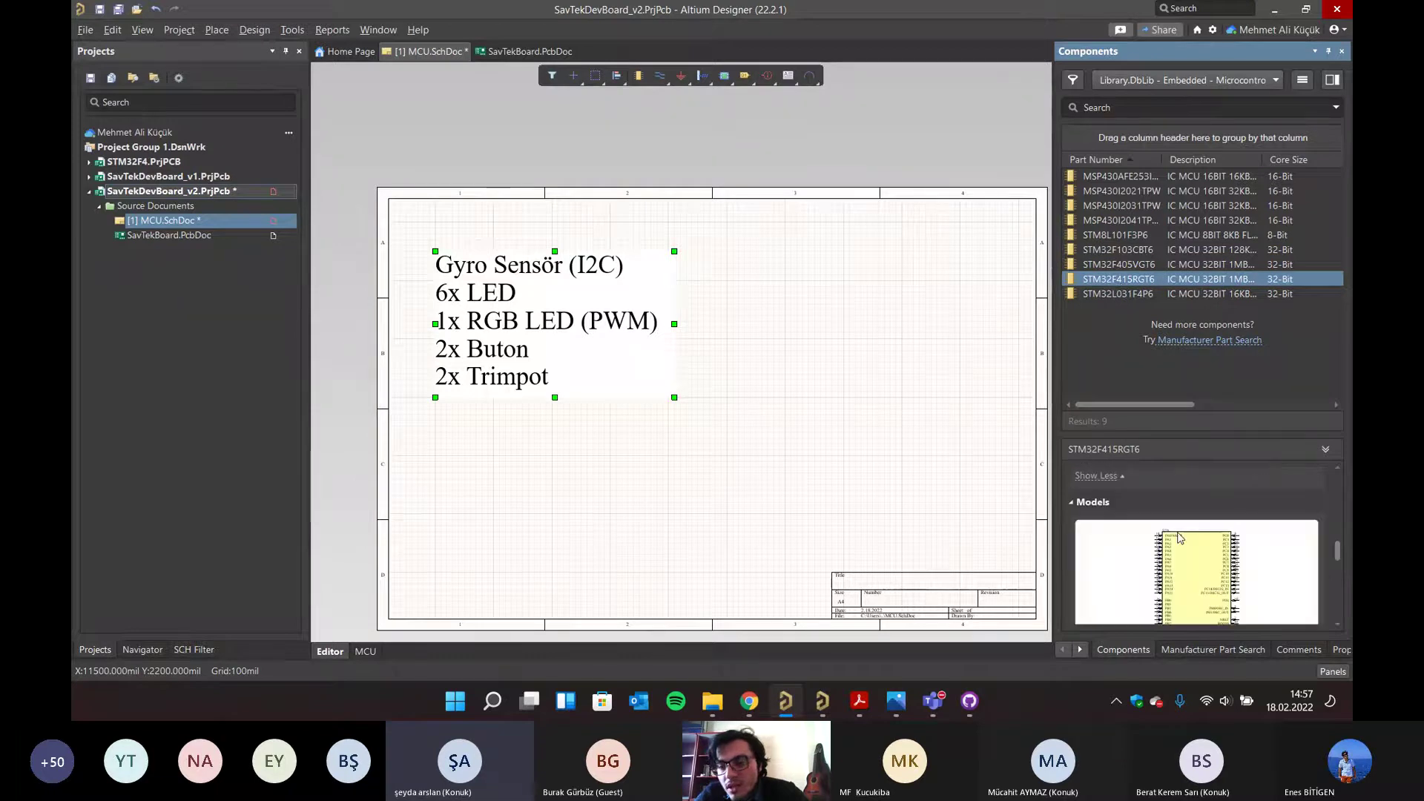
scroll(1189, 512, down, 3)
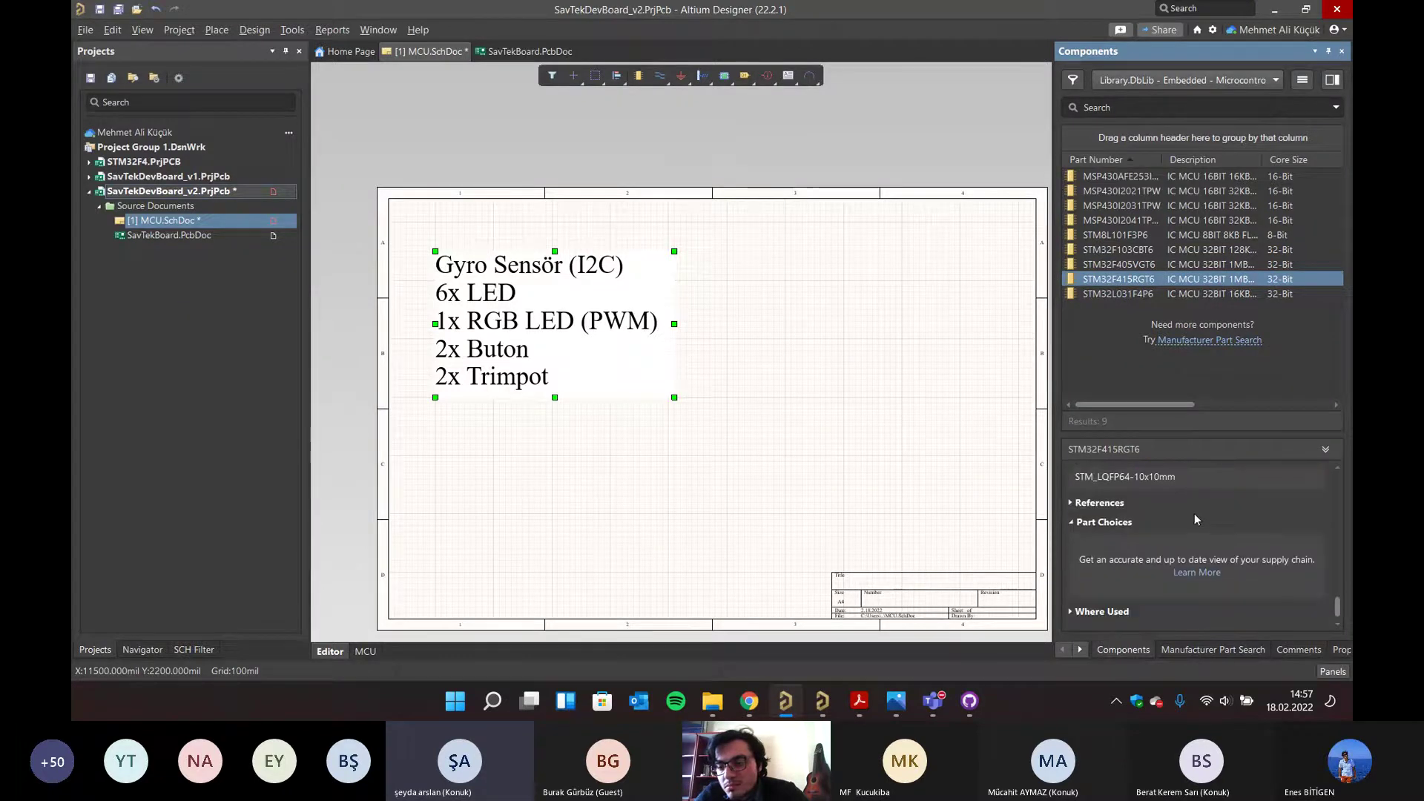
scroll(1192, 513, up, 3)
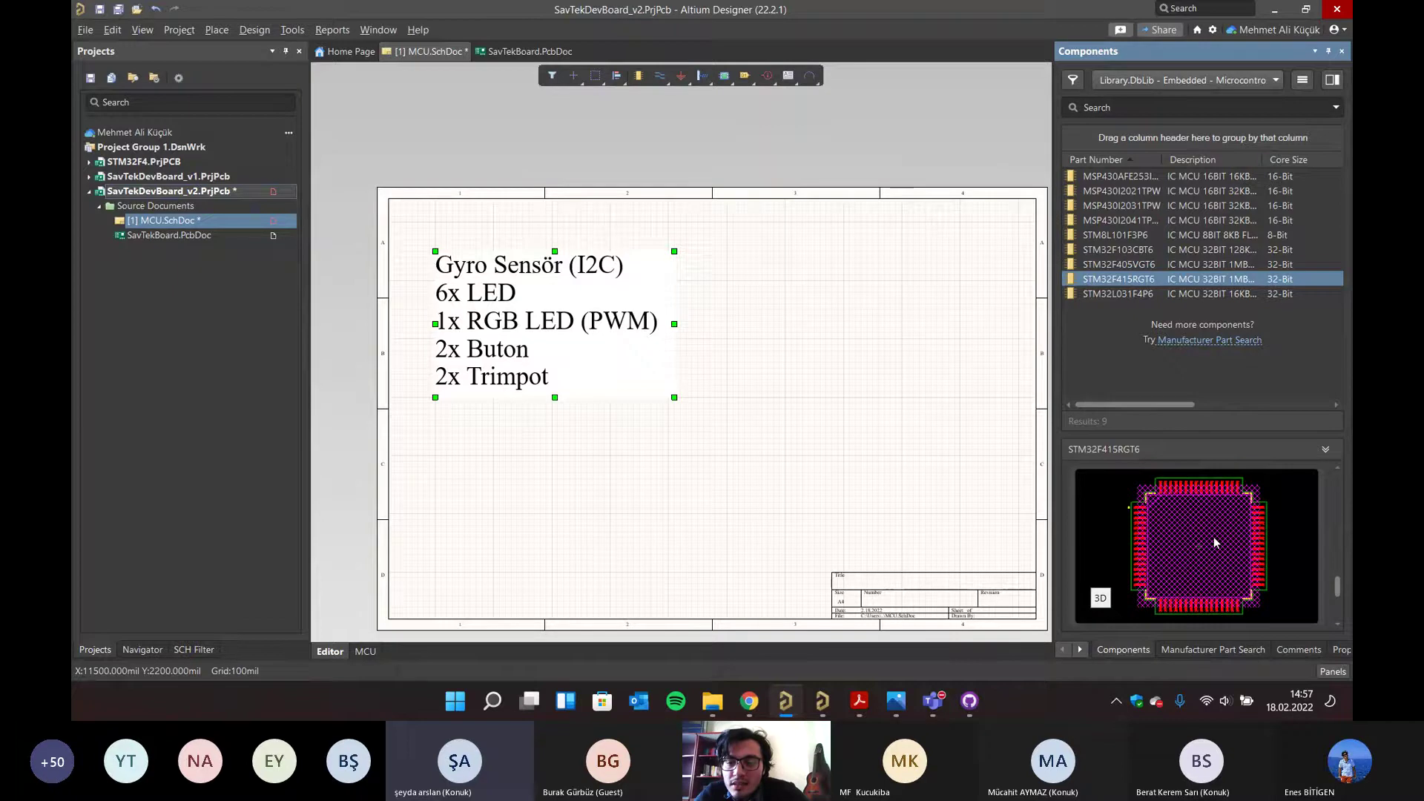
scroll(1212, 527, up, 5)
scroll(1209, 519, up, 4)
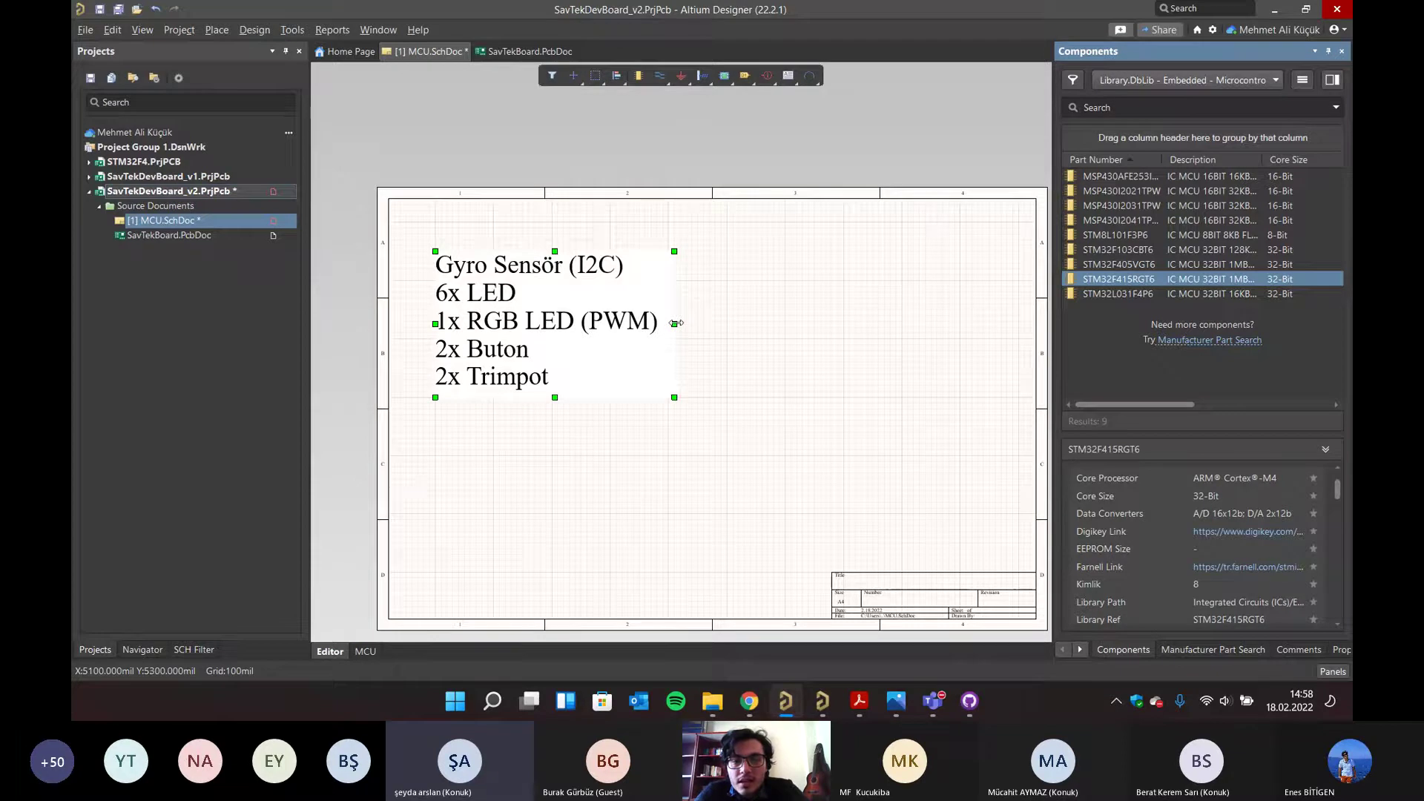
- Move the feature-list text frame to the lower-left corner of the schematic sheet
key(ctrl+z)
click(1122, 278)
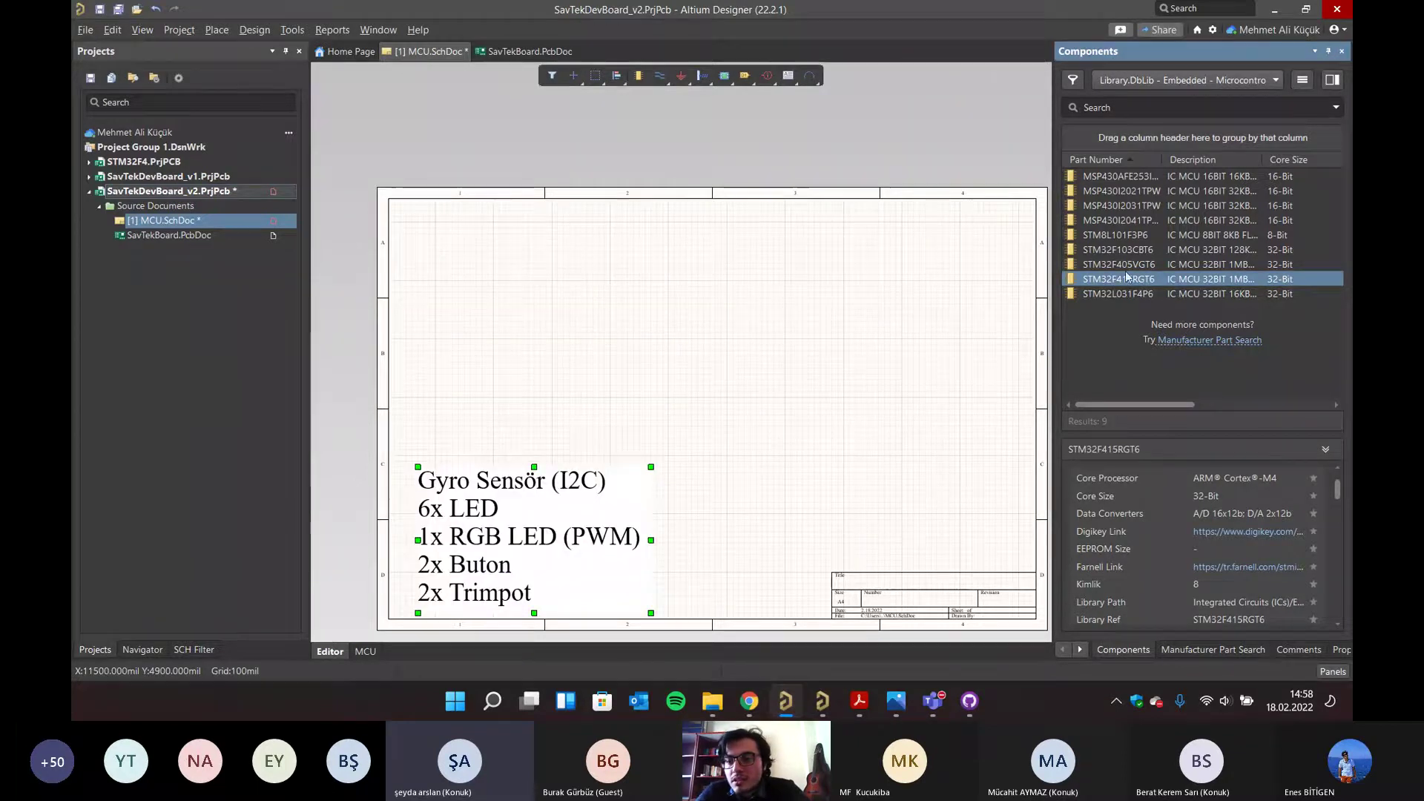
drag(1122, 281, 885, 423)
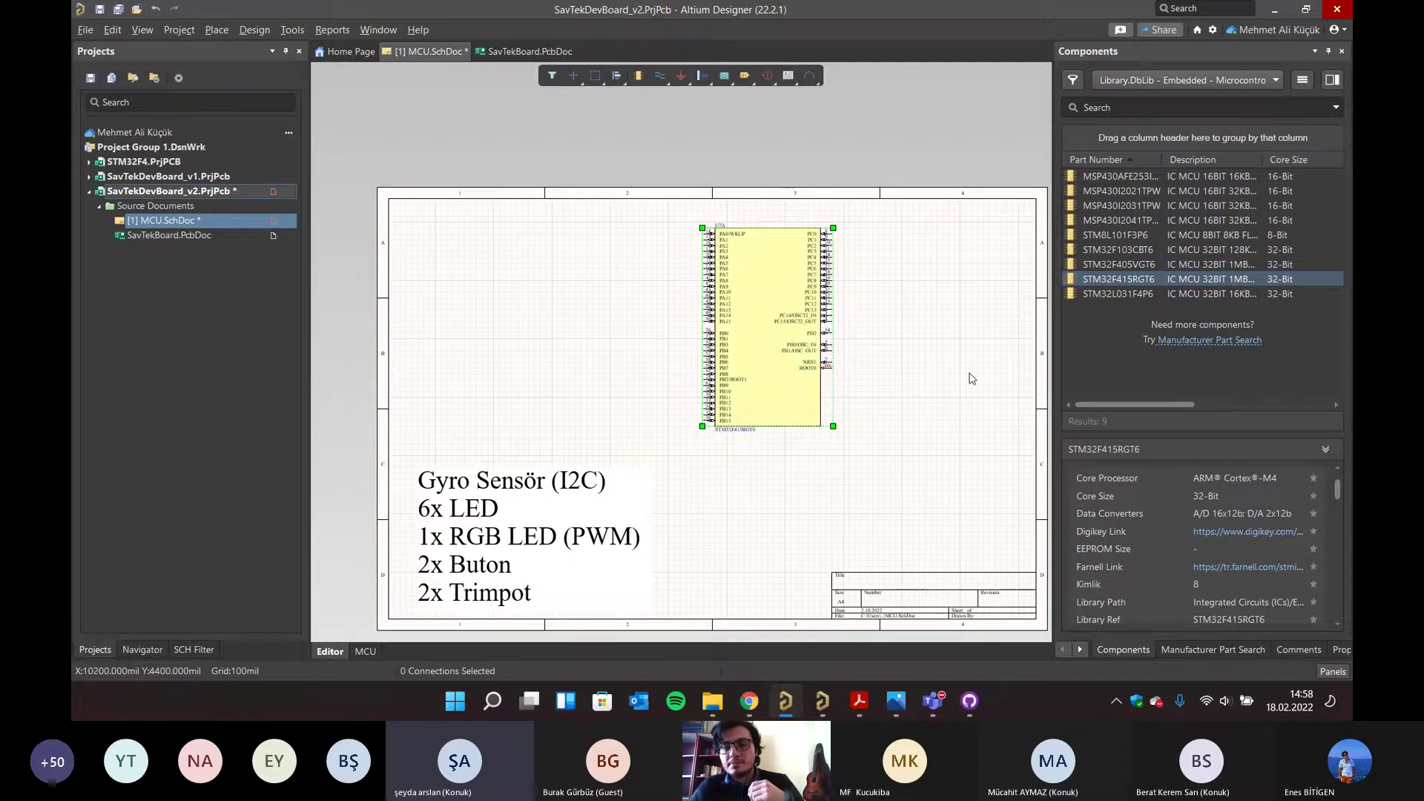
click(860, 460)
click(785, 374)
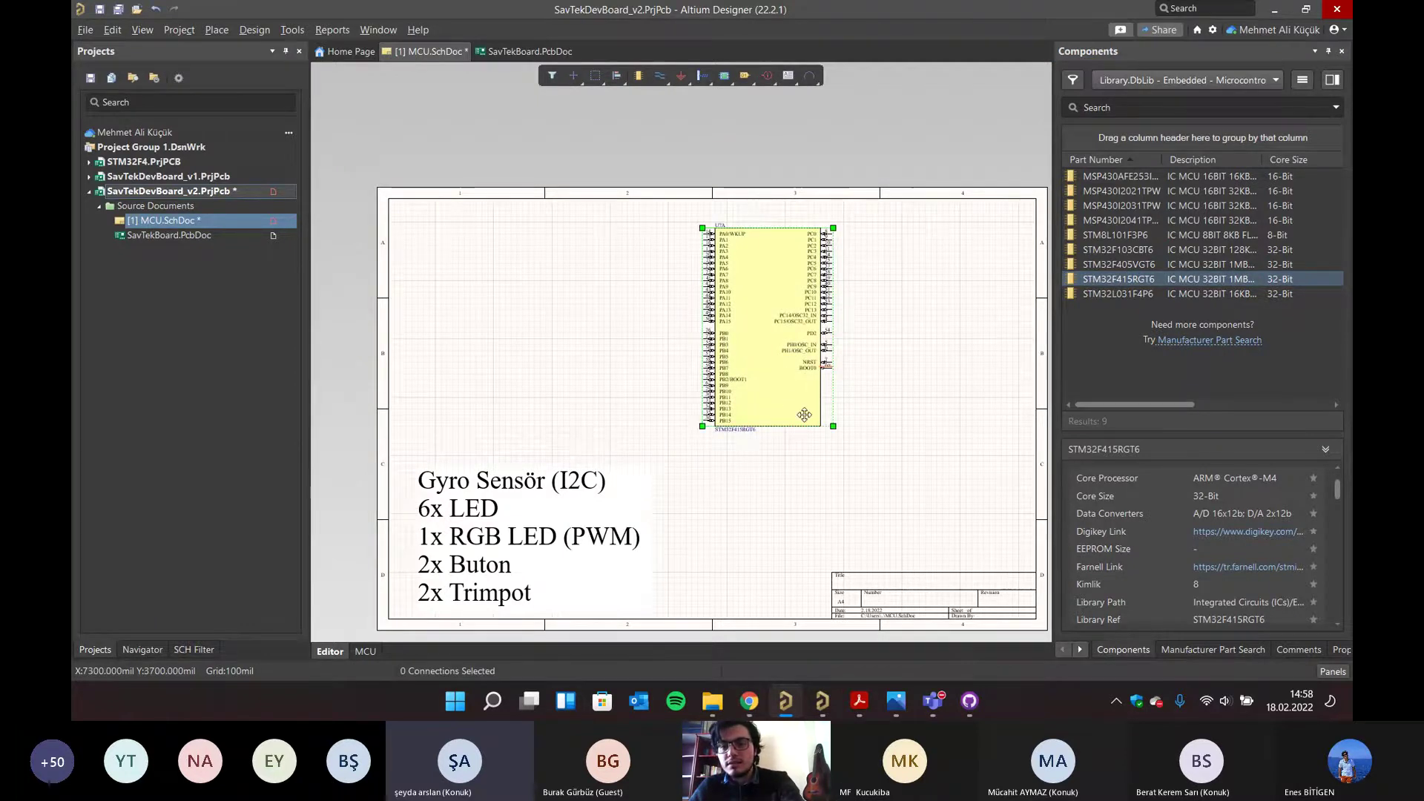
key(Delete)
- Place STM32F415RGT6 part A above the feature list and its power part B beside it near the sheet's upper edge
drag(1120, 282, 481, 230)
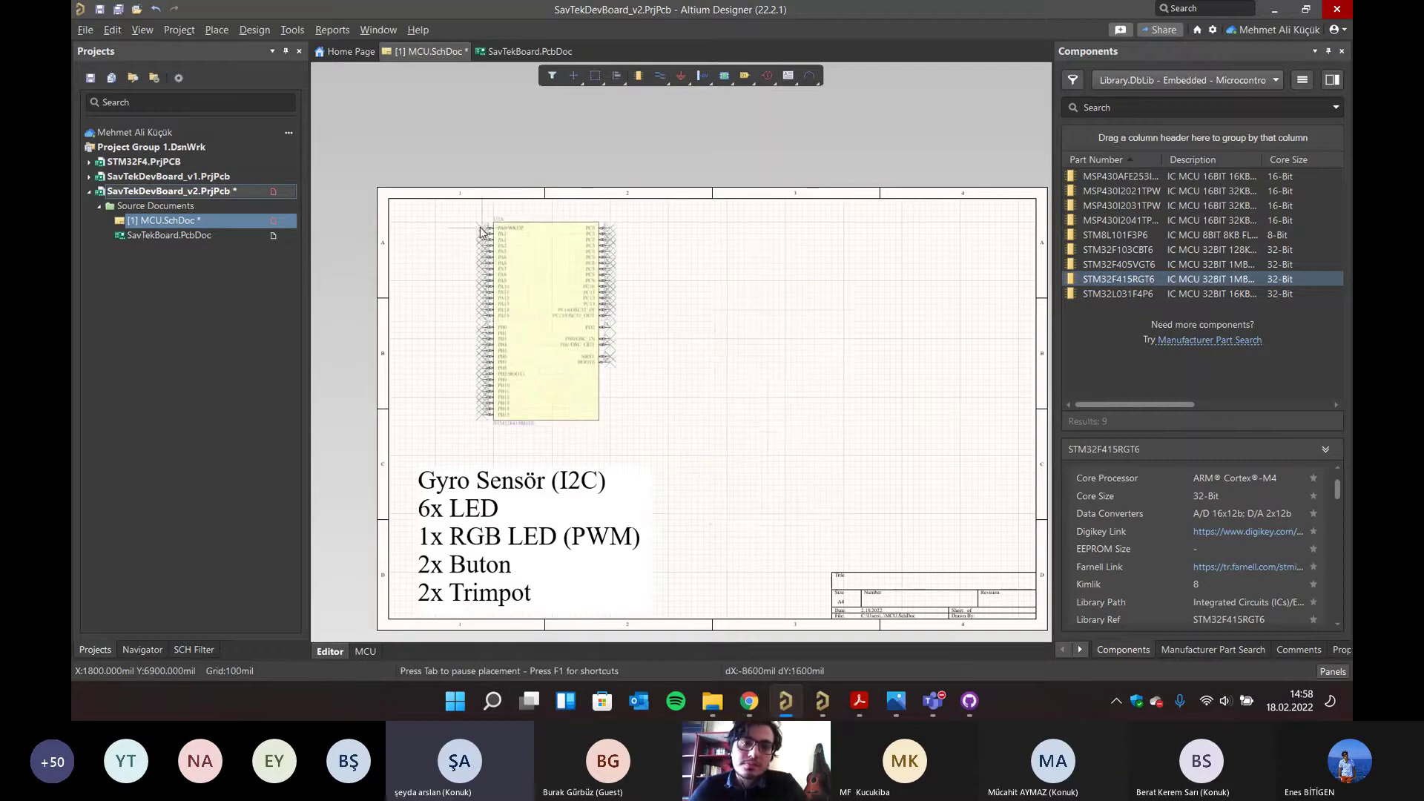
click(481, 231)
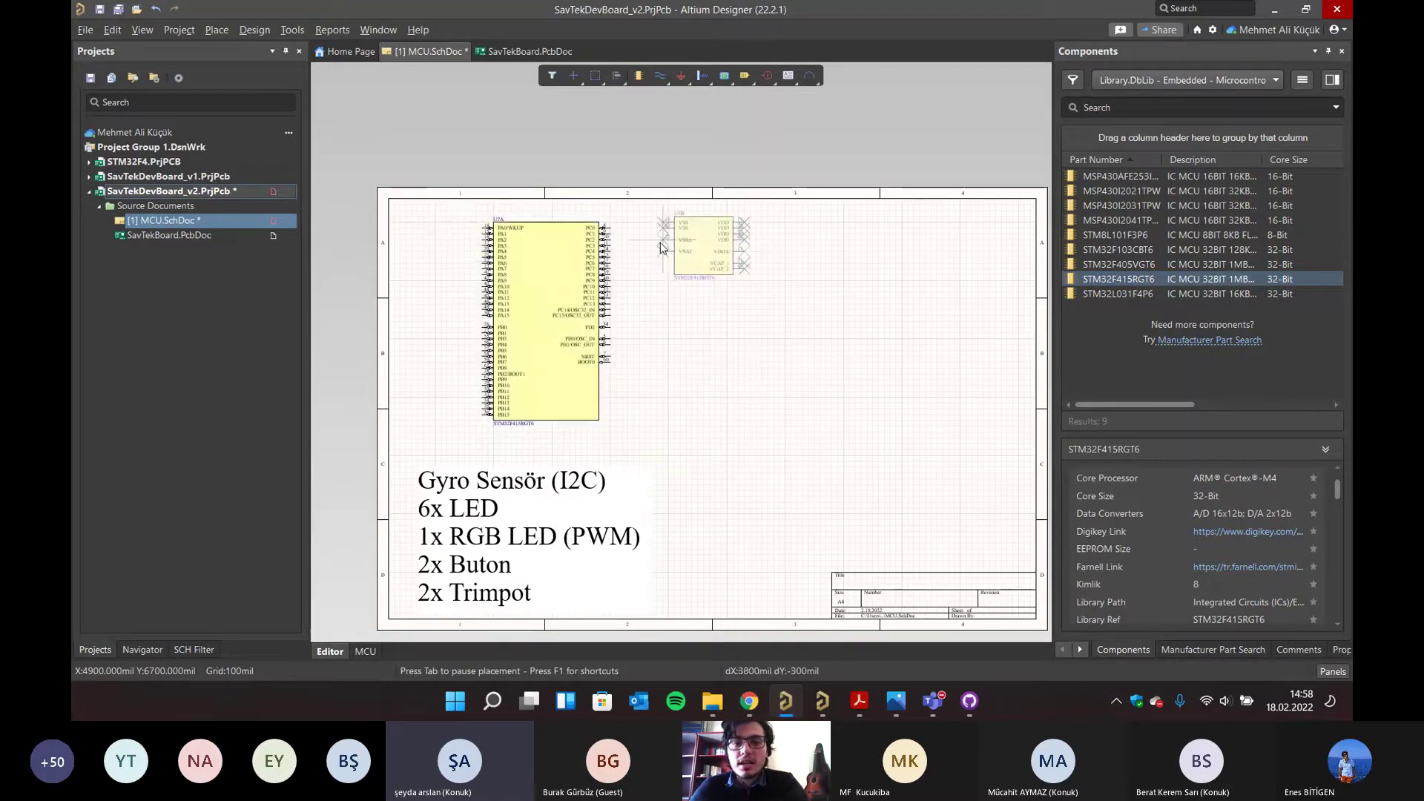
click(657, 252)
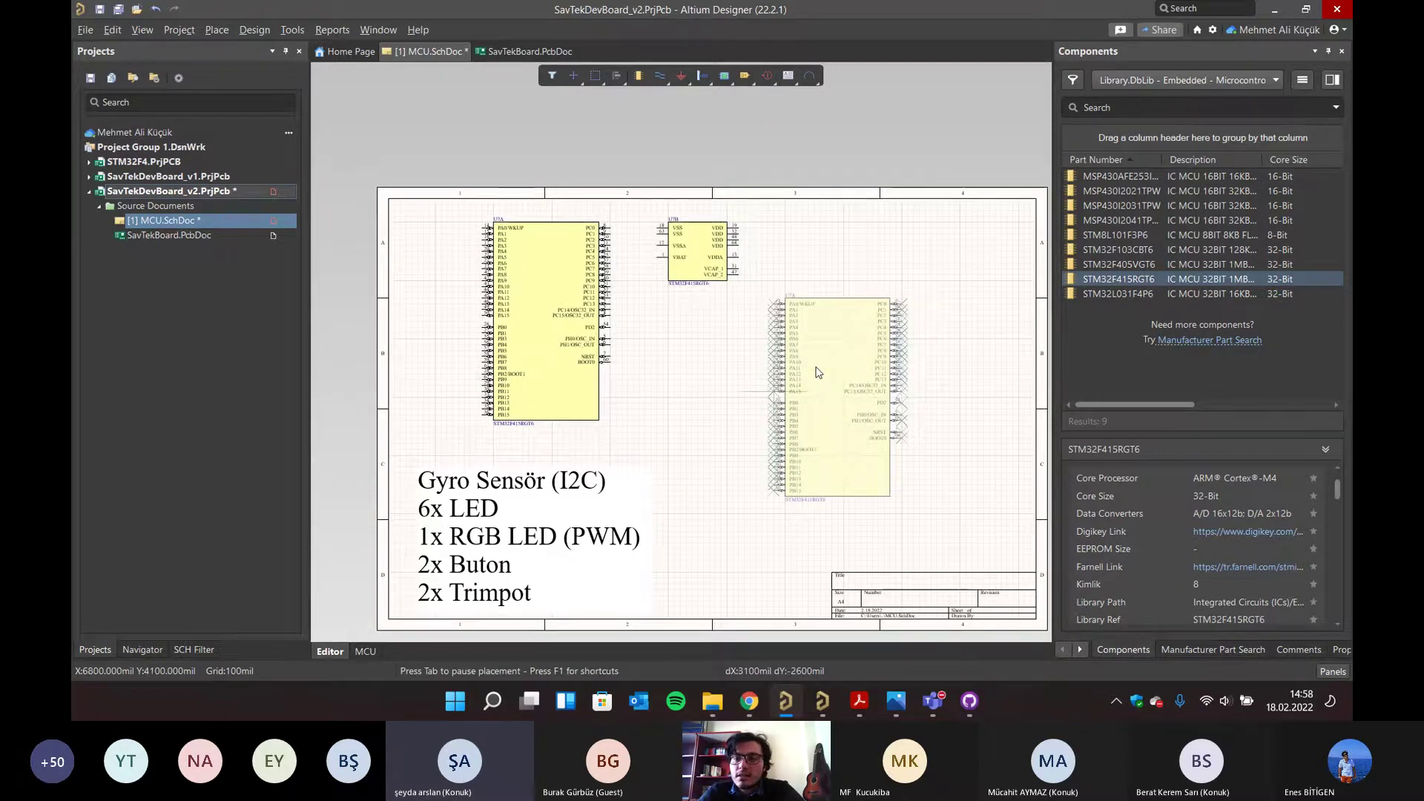
key(Escape)
- Move the microcontroller's power part B about 2000 mil straight down, beside the lower half of part A
ctrl+scroll(630, 303, up, 3)
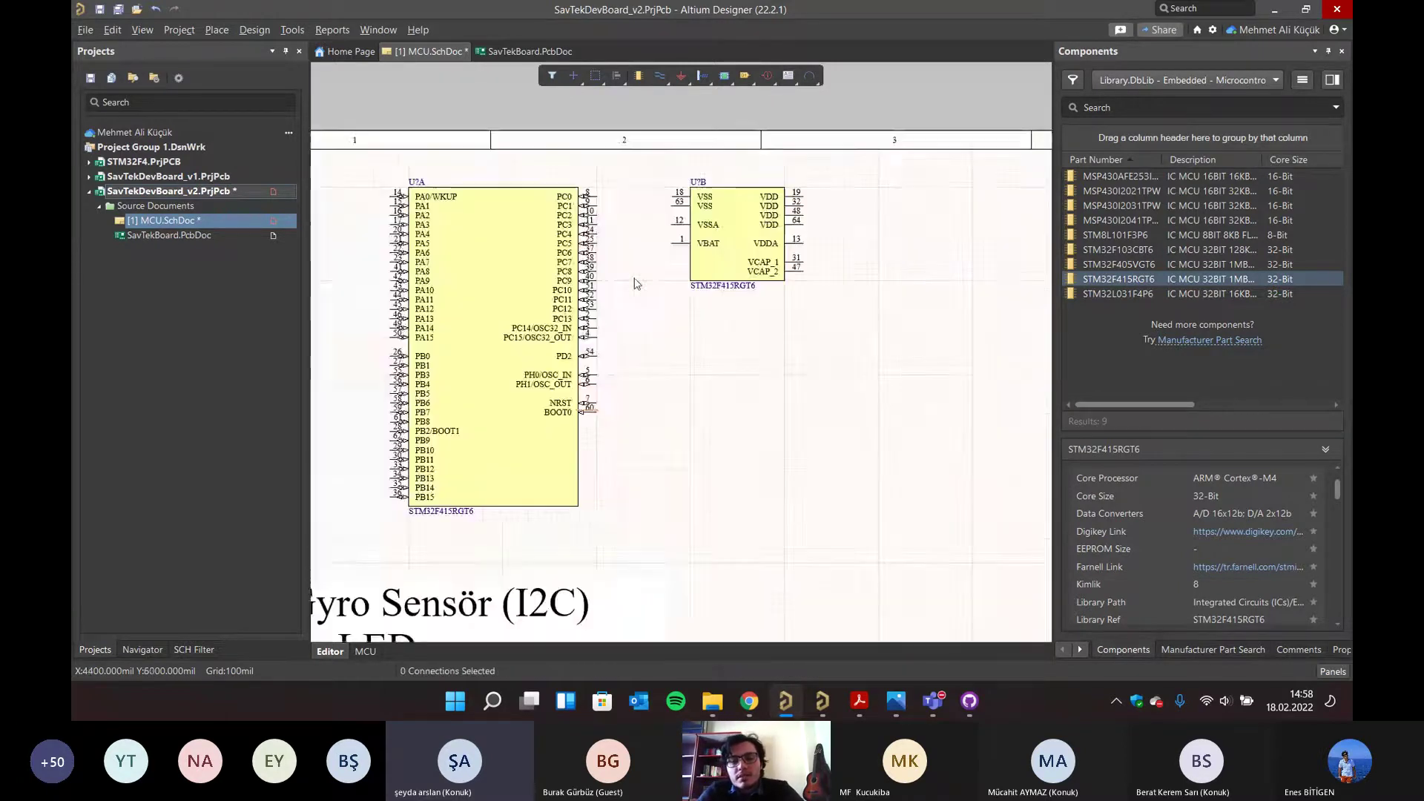
right_drag(639, 292, 753, 353)
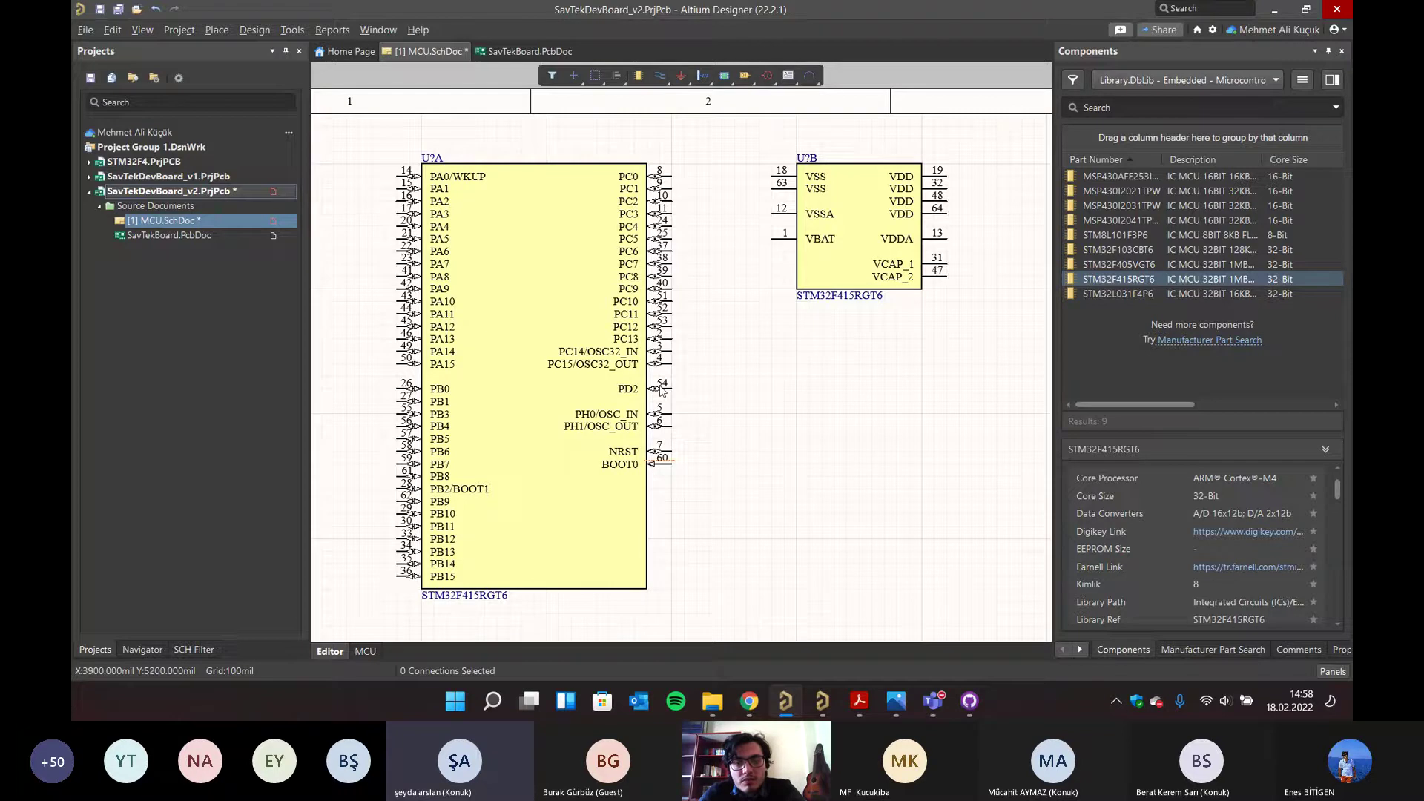
drag(868, 267, 773, 278)
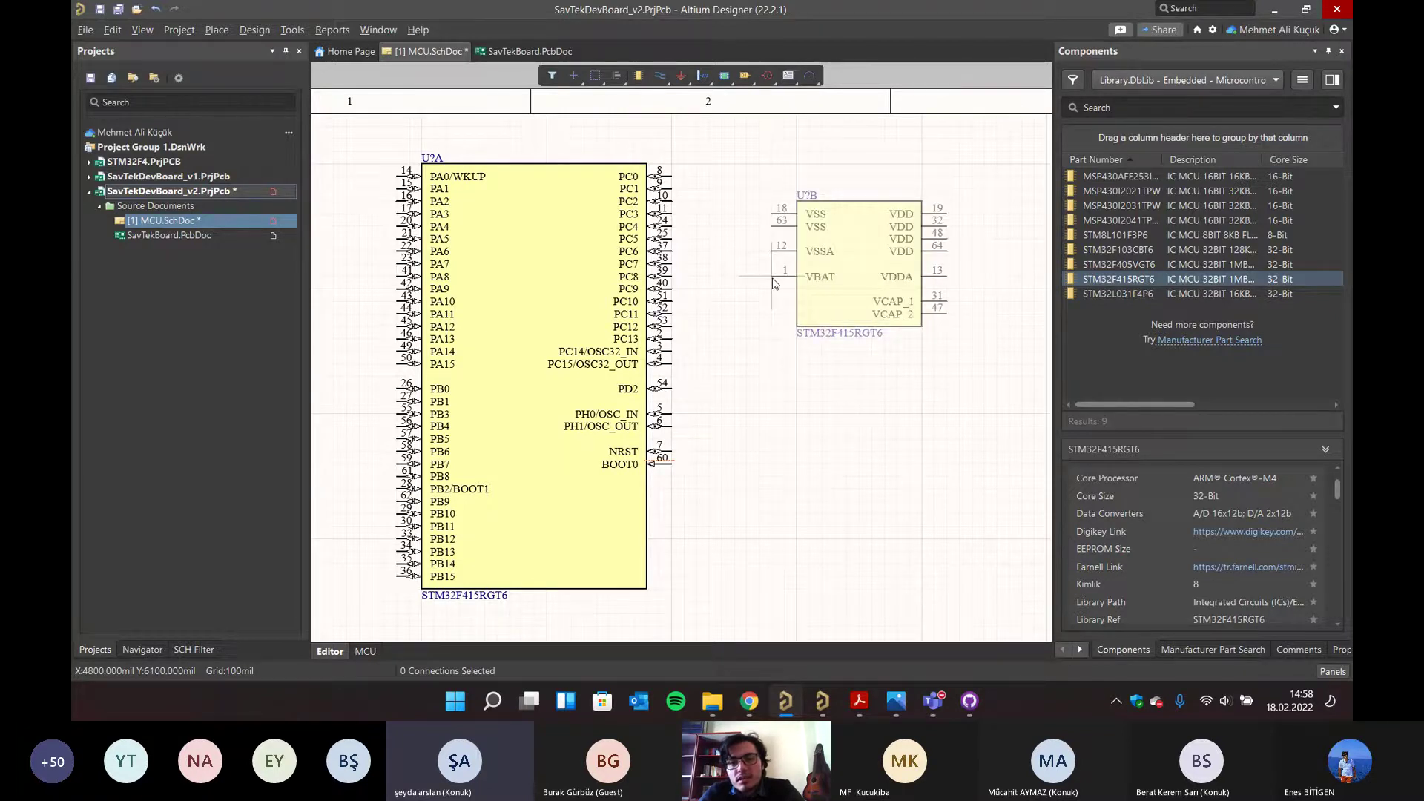
drag(772, 277, 772, 277)
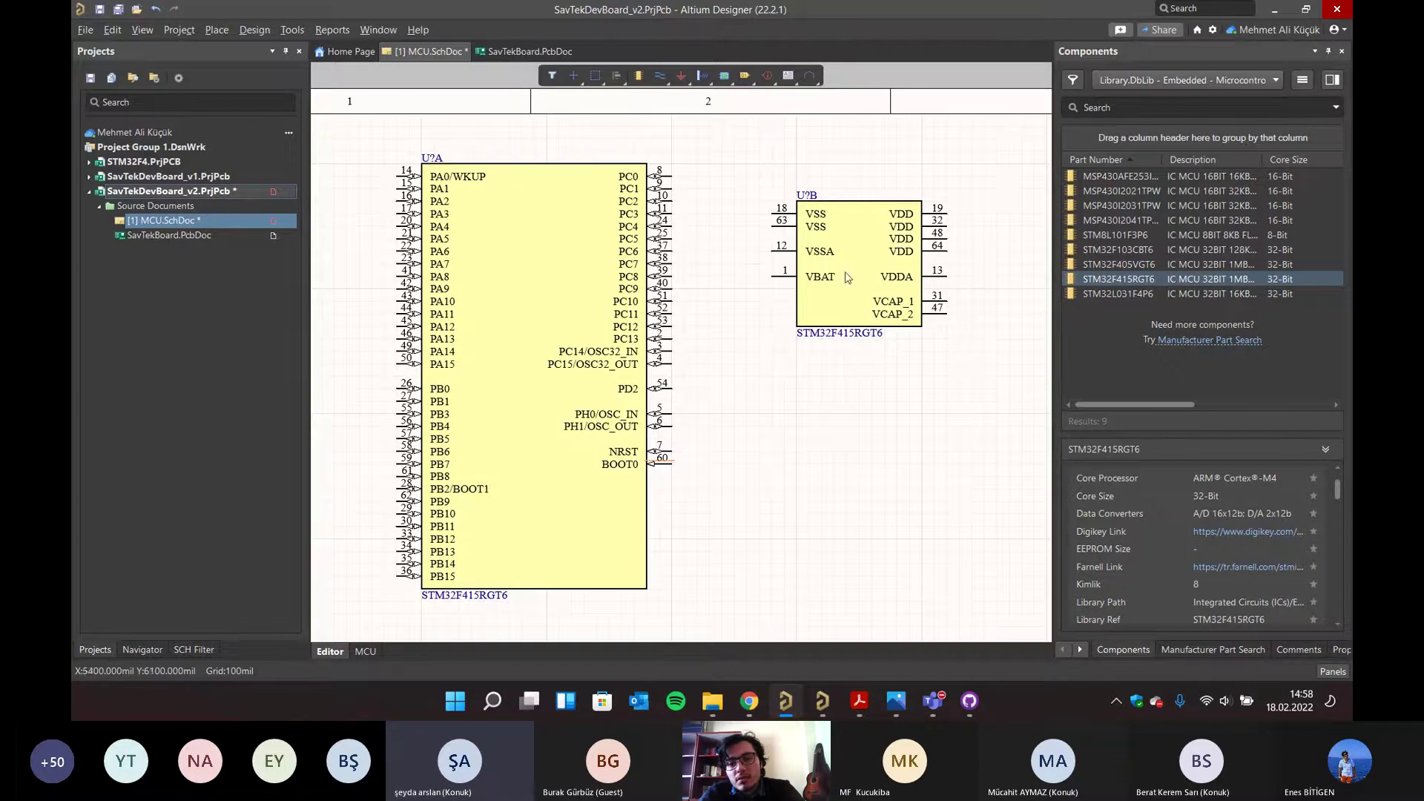
drag(848, 278, 849, 241)
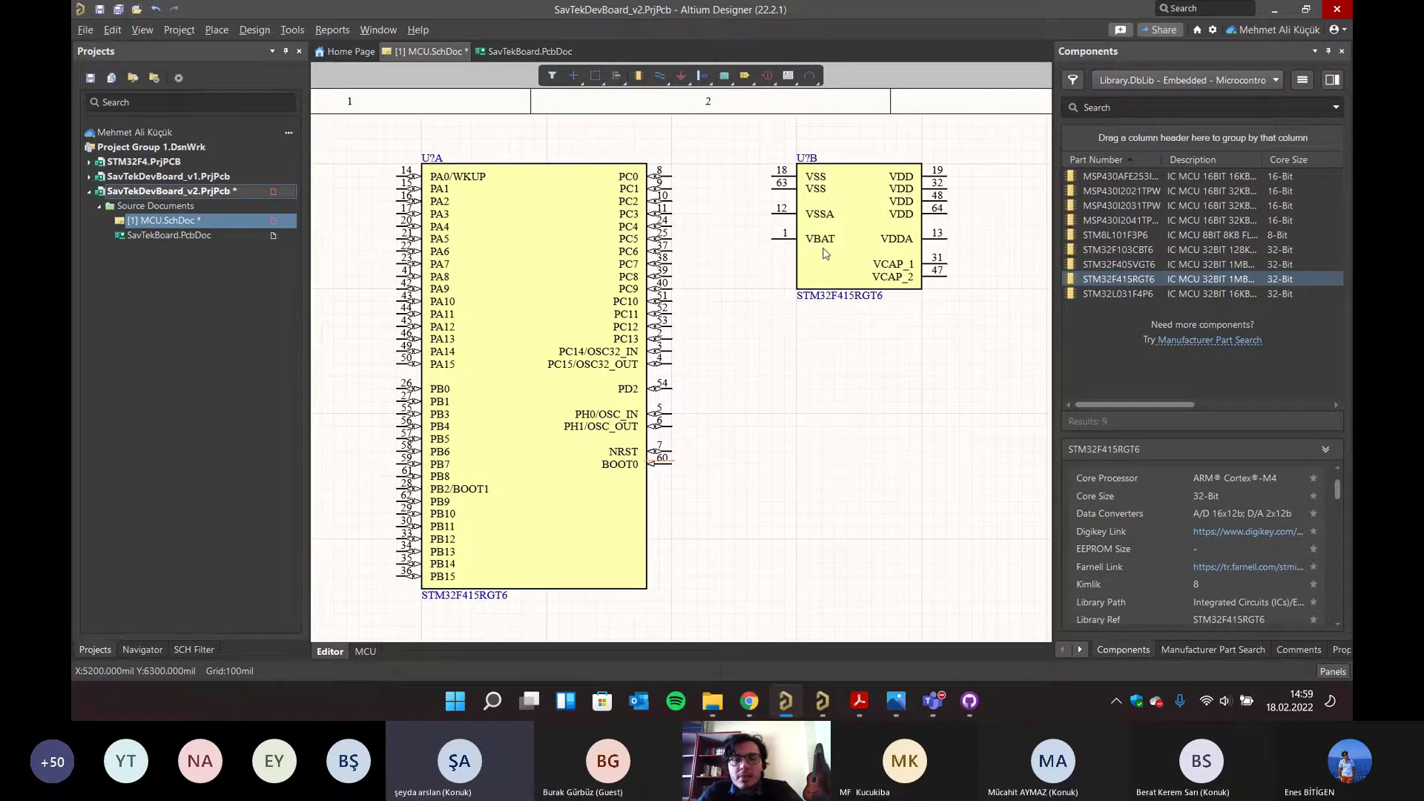
drag(850, 219, 823, 470)
right_drag(690, 448, 714, 320)
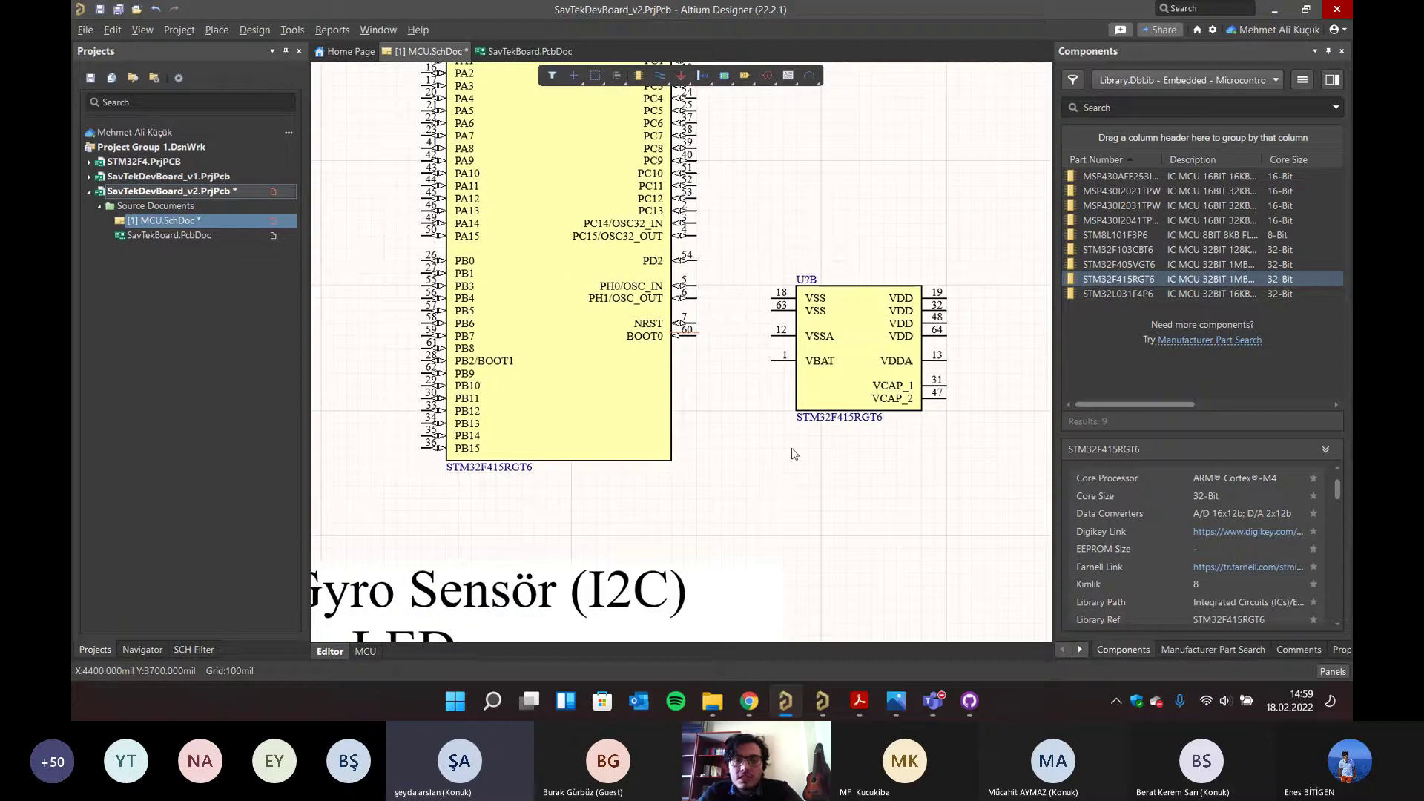
drag(894, 365, 920, 365)
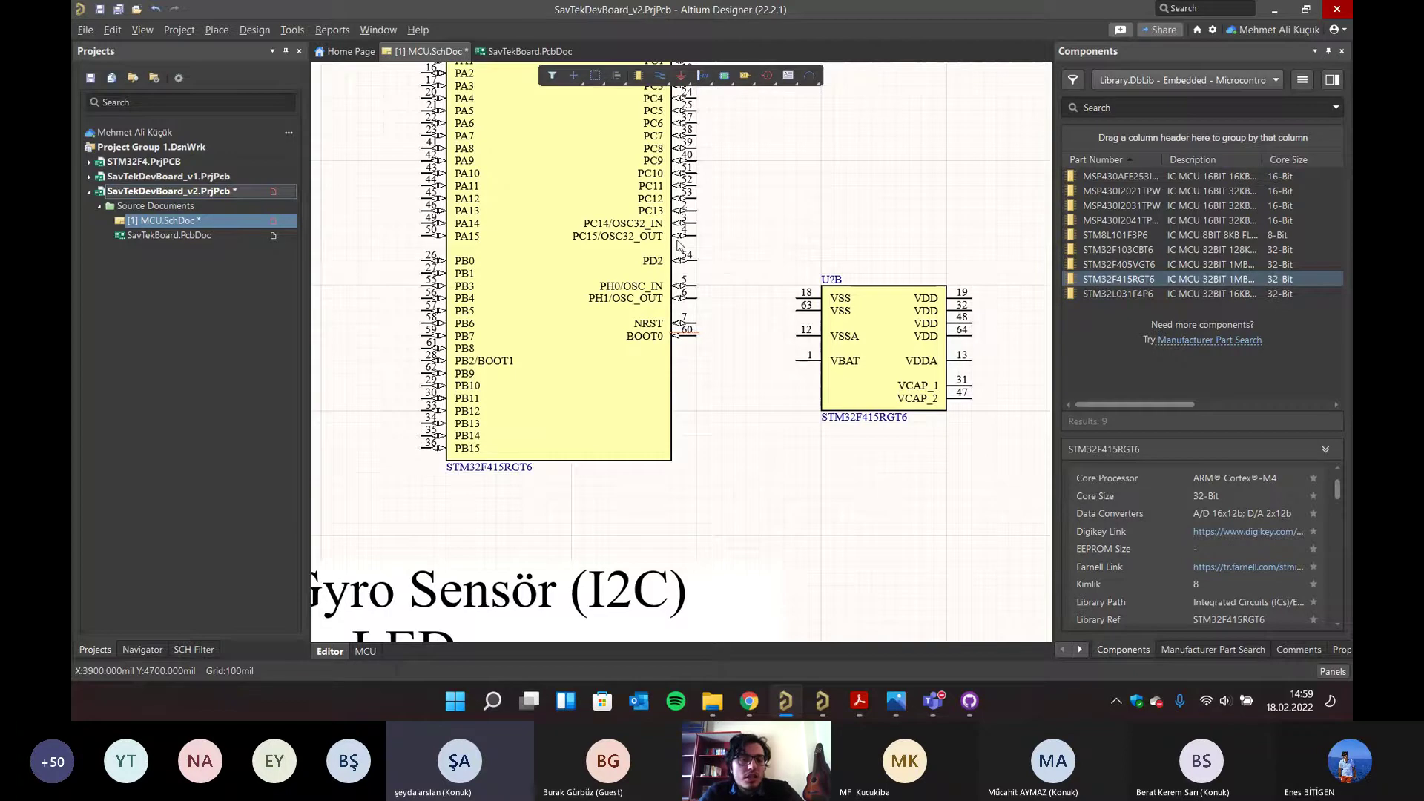
- Delete the feature-list text frame from the lower-left area of the schematic sheet
ctrl+scroll(734, 341, down, 5)
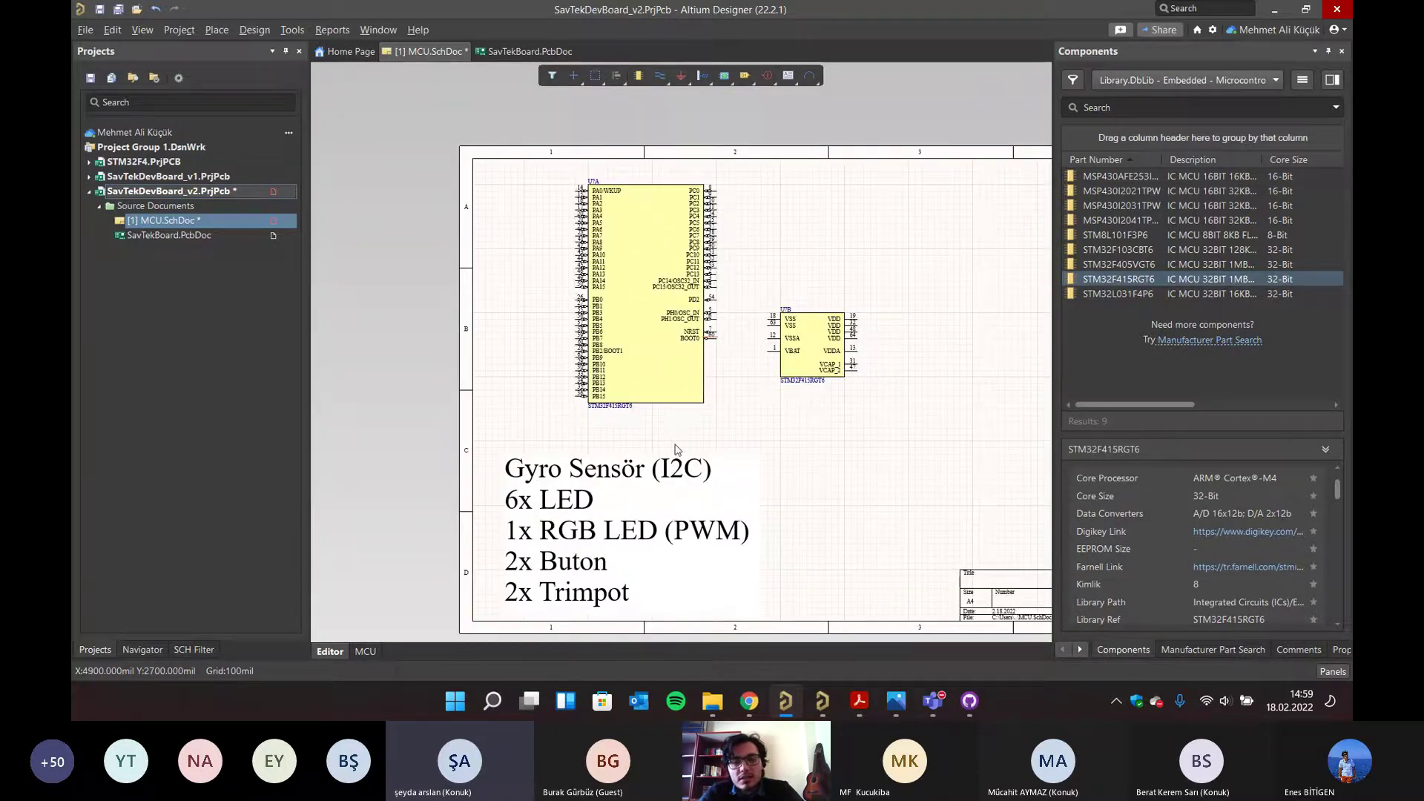
right_drag(902, 423, 828, 438)
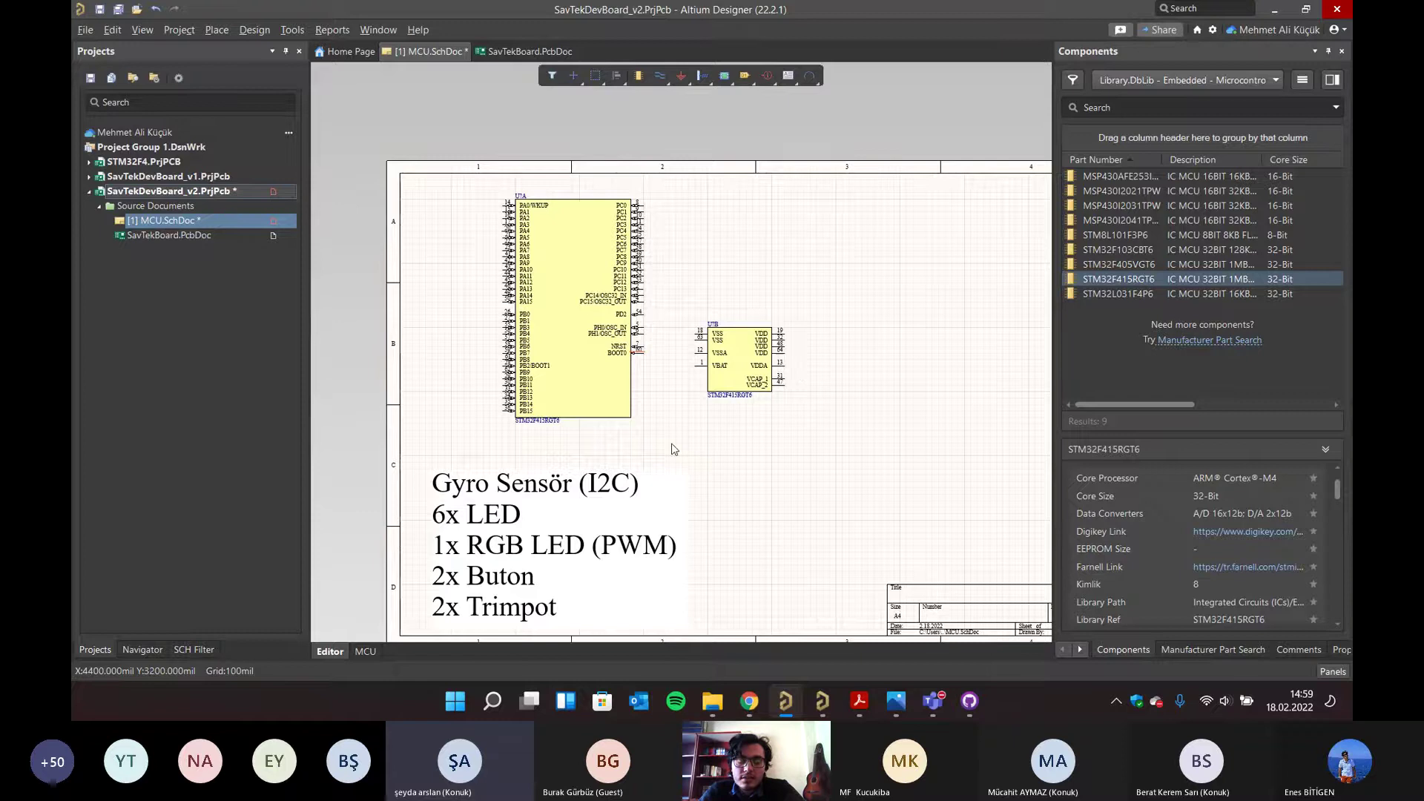
click(586, 547)
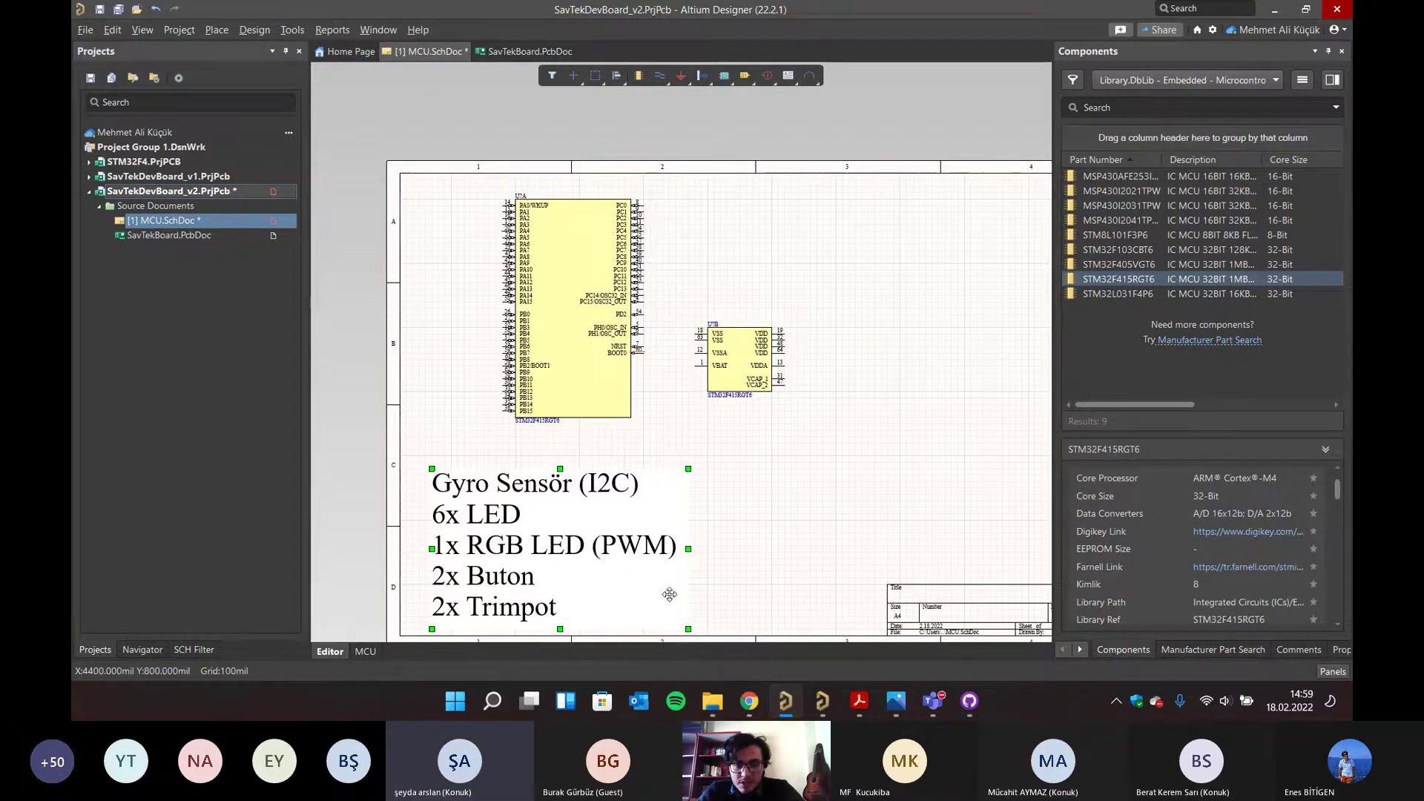
key(Delete)
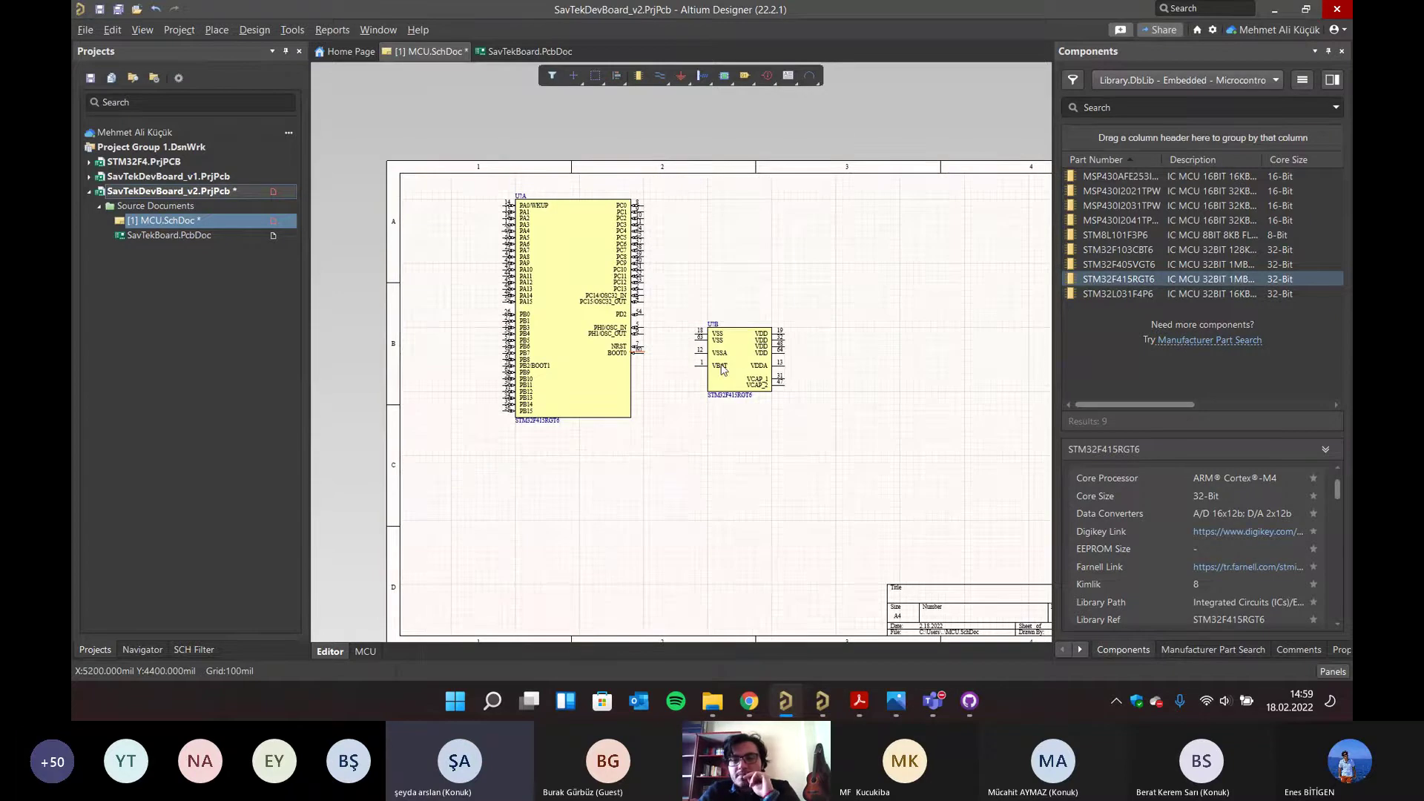
- Move the microcontroller's power part B to the sheet's lower-left area and part A into the upper area of the right half
drag(736, 375, 550, 542)
drag(586, 371, 886, 390)
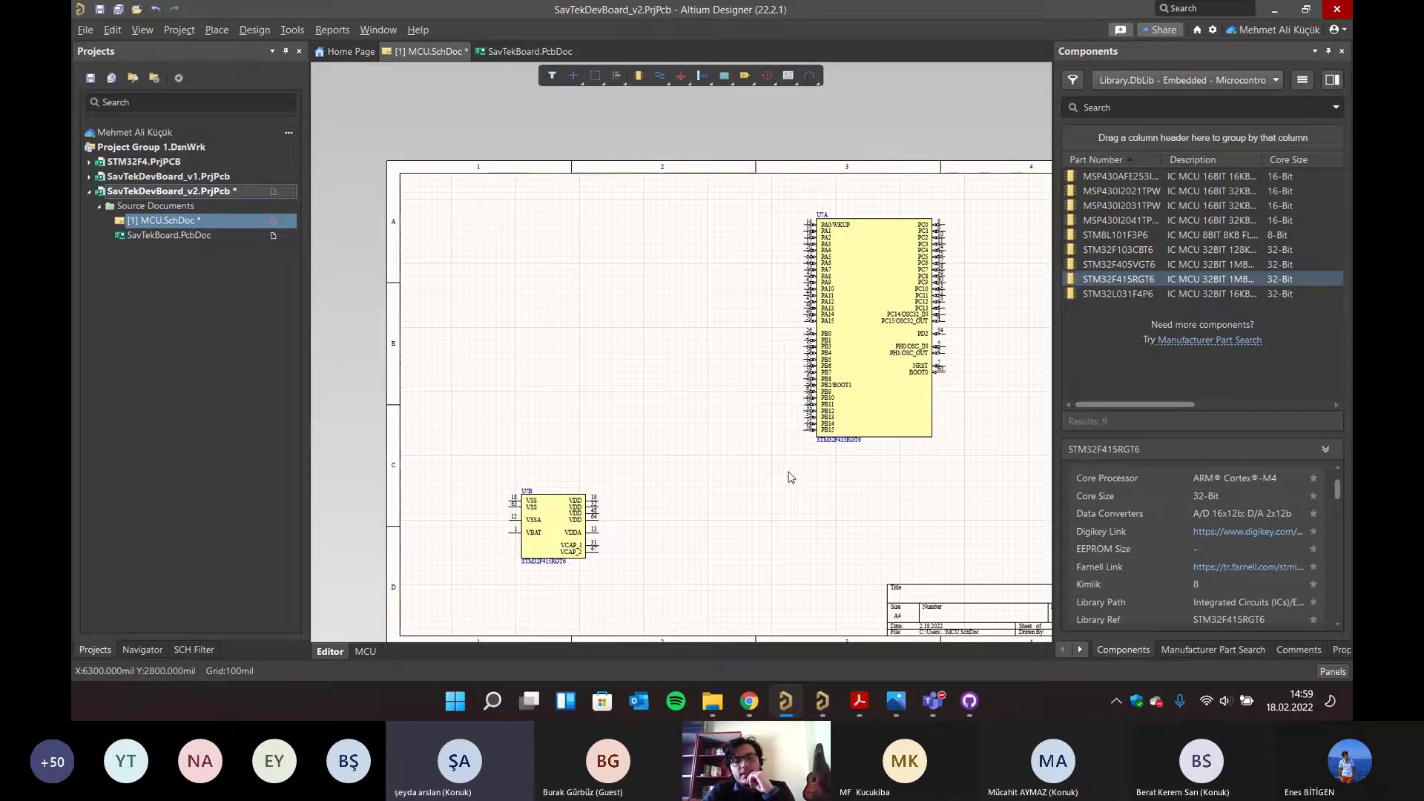
- Examine the pins of STM32F415RGT6 part A, especially the oscillator, NRST and BOOT0 pins
ctrl+scroll(727, 512, up, 3)
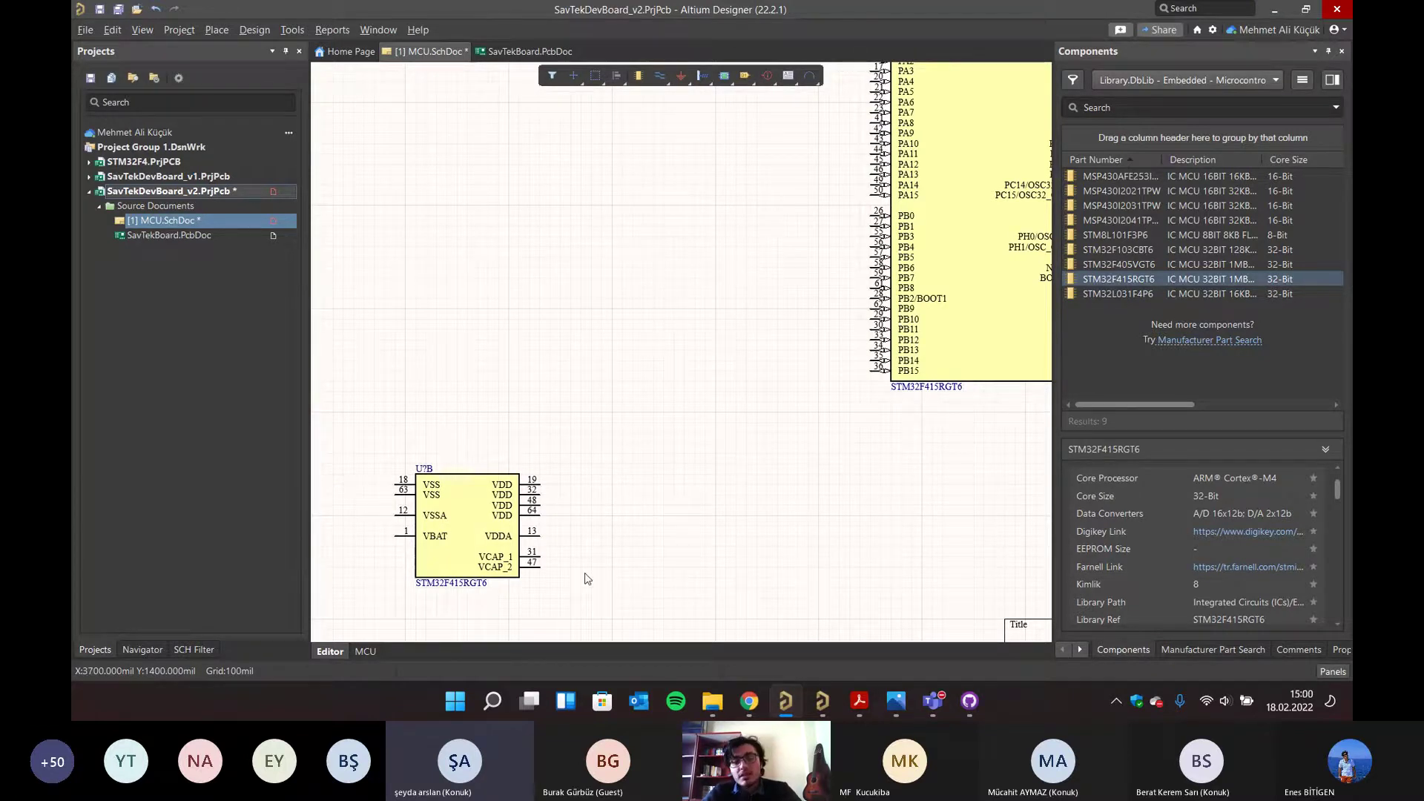
shift+scroll(586, 577, right, 5)
ctrl+scroll(881, 402, up, 4)
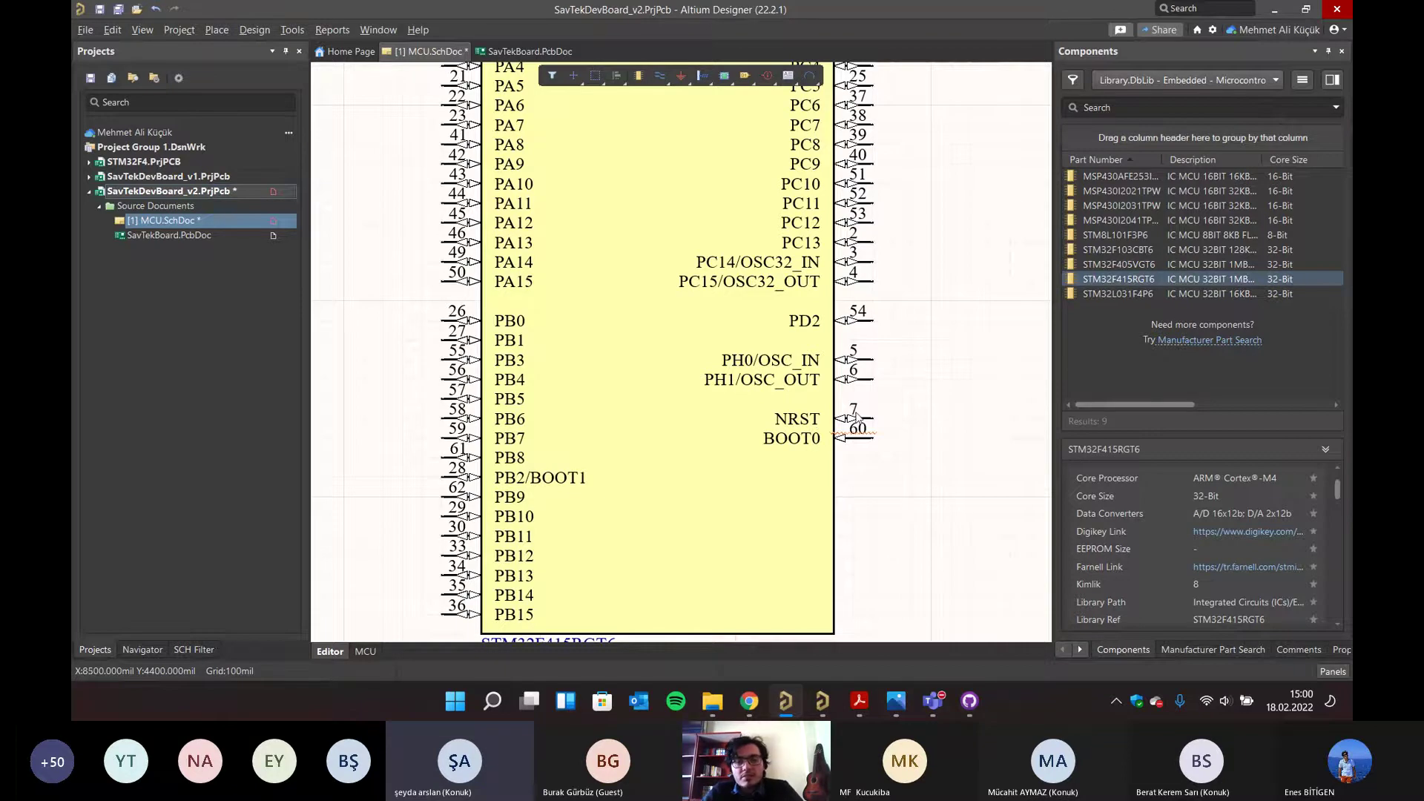
ctrl+scroll(871, 427, up, 3)
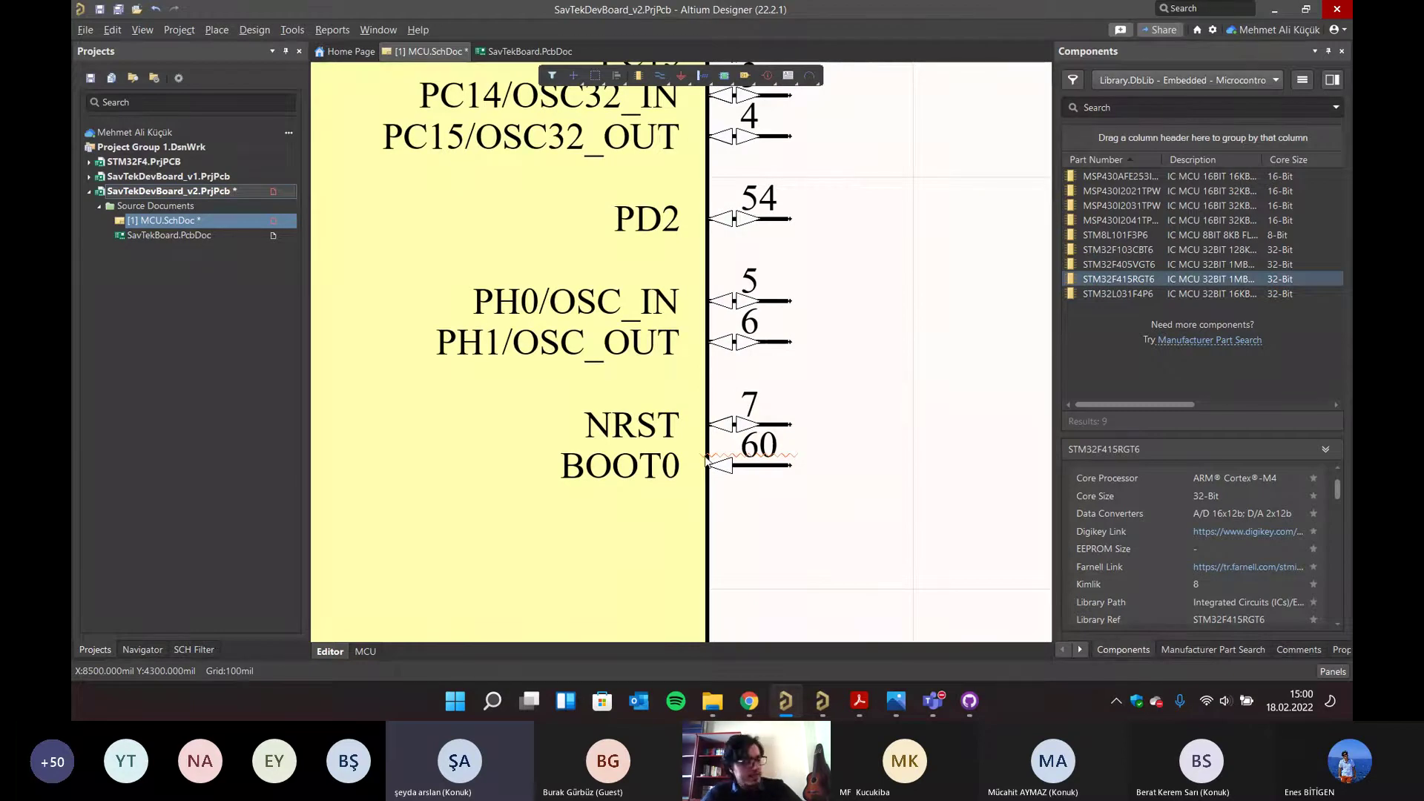
mouse_move(707, 460)
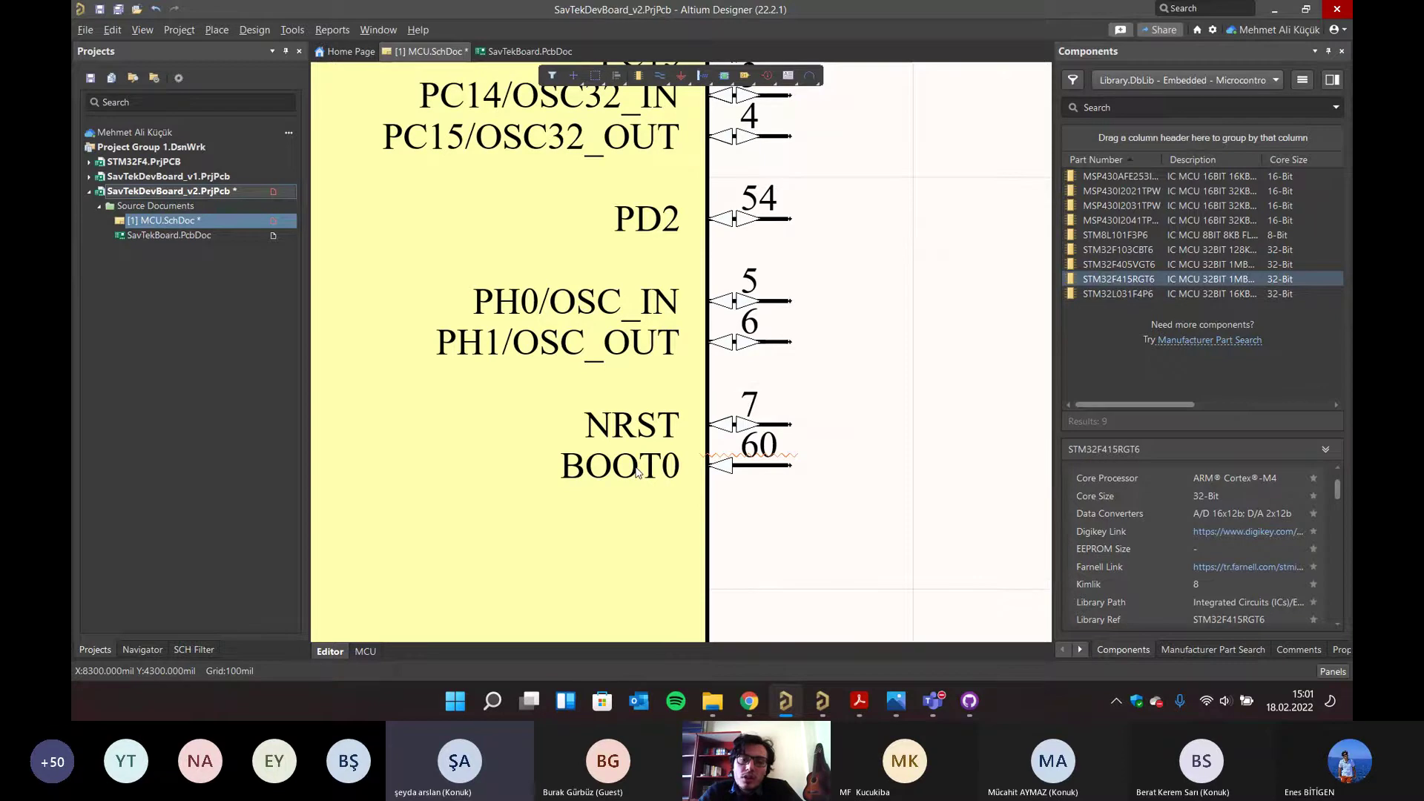
ctrl+scroll(636, 474, down, 1)
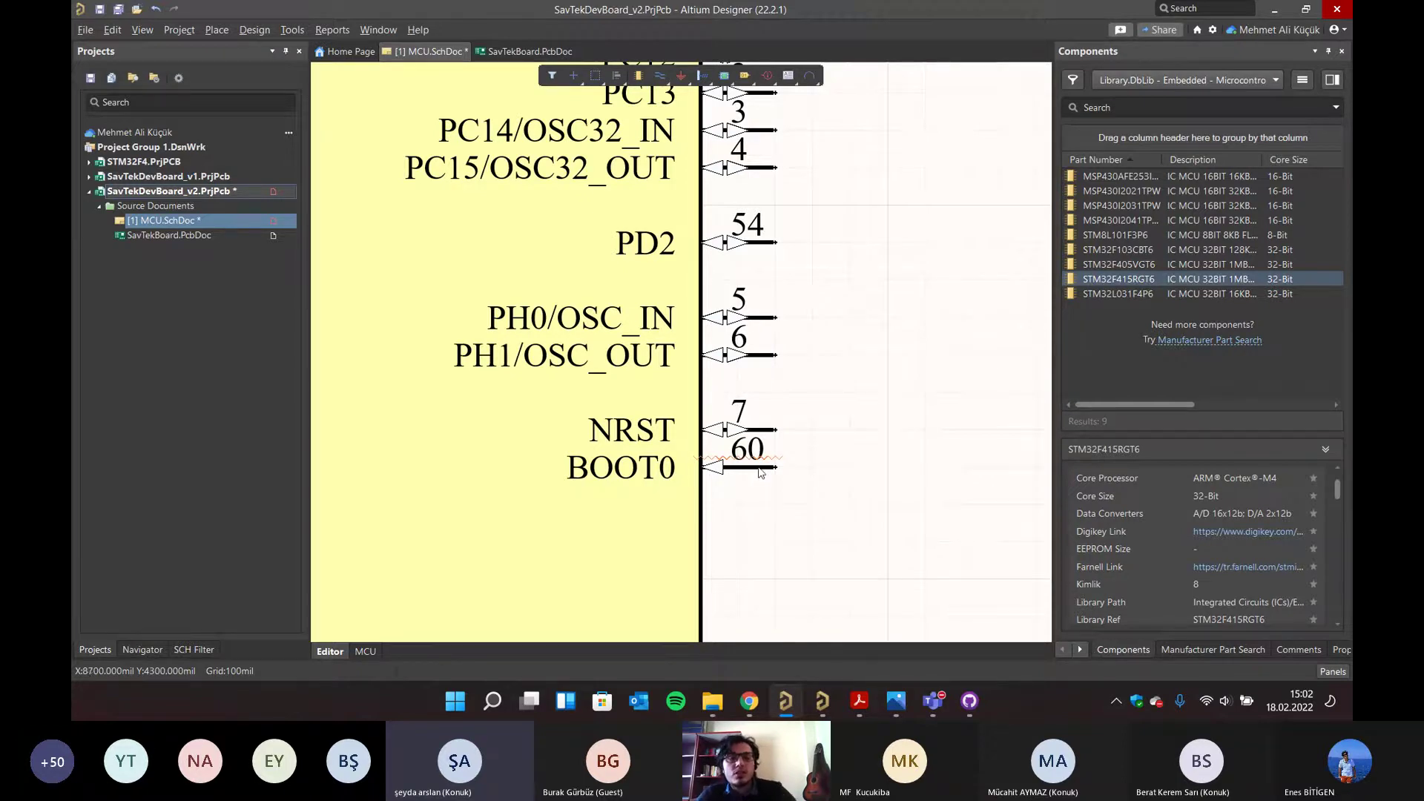
ctrl+scroll(805, 452, down, 1)
ctrl+scroll(852, 484, down, 4)
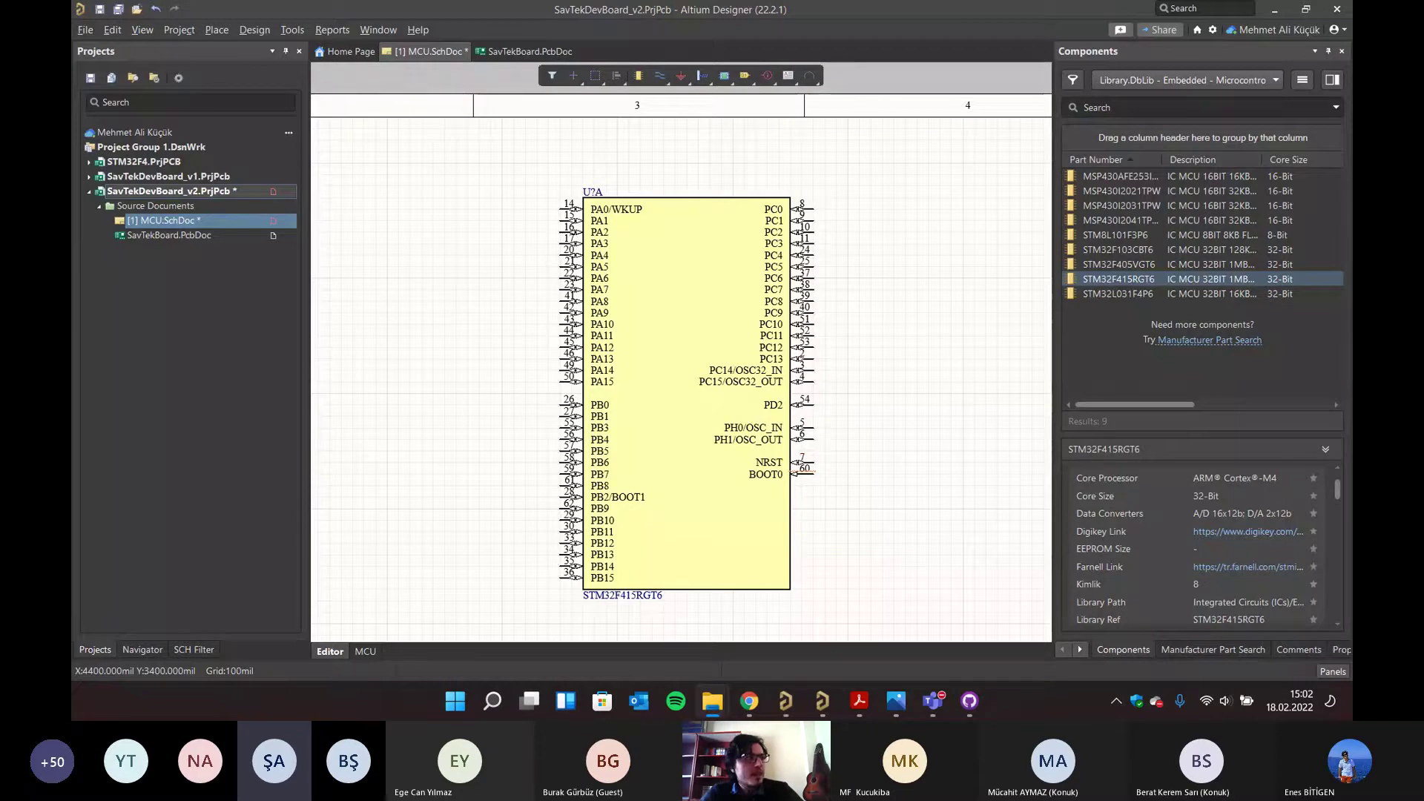
- Switch to Adobe Acrobat and review the feature list on page 1 of the STM32F103CBT6.pdf datasheet
key(alt+Tab)
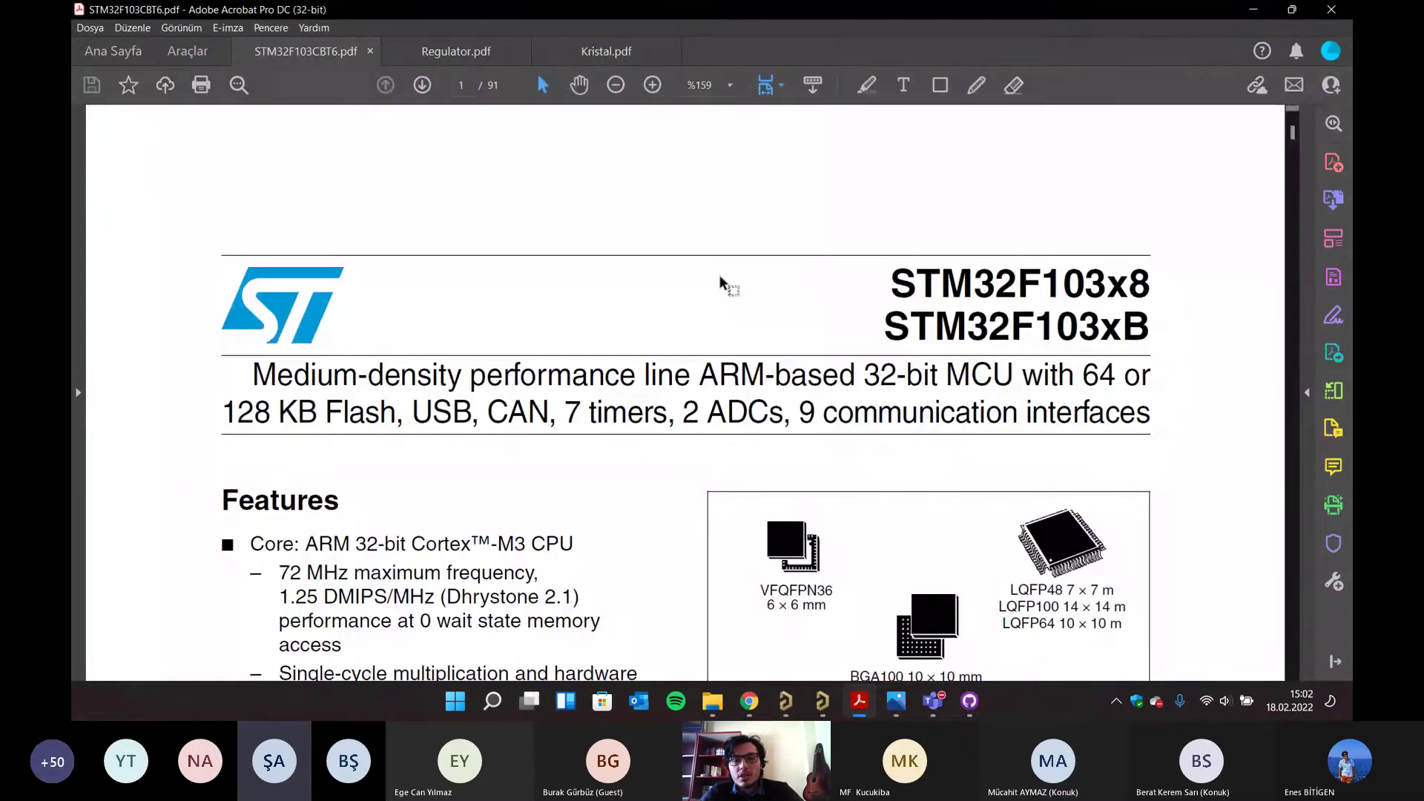
scroll(727, 297, down, 5)
ctrl+scroll(742, 315, down, 2)
scroll(745, 320, up, 2)
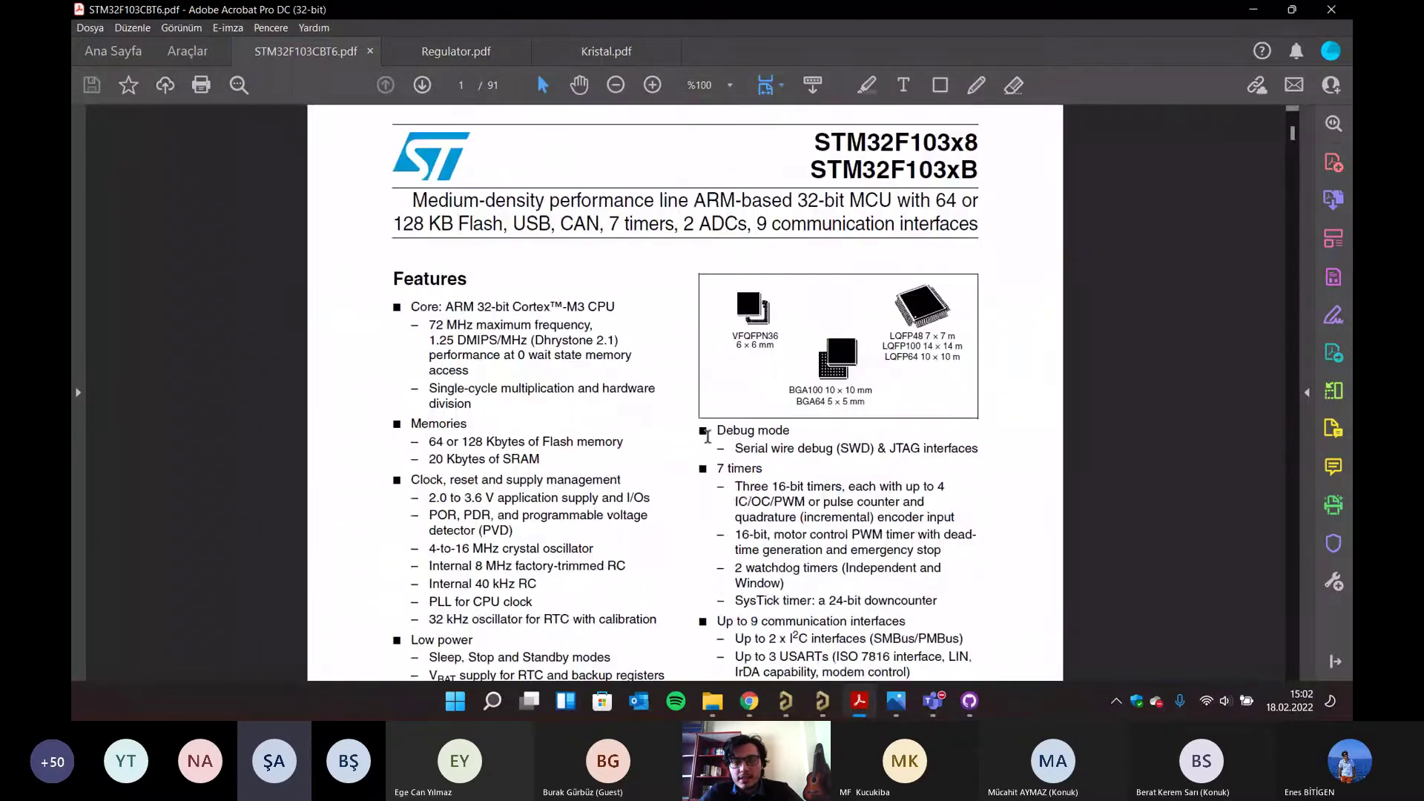
scroll(708, 439, up, 1)
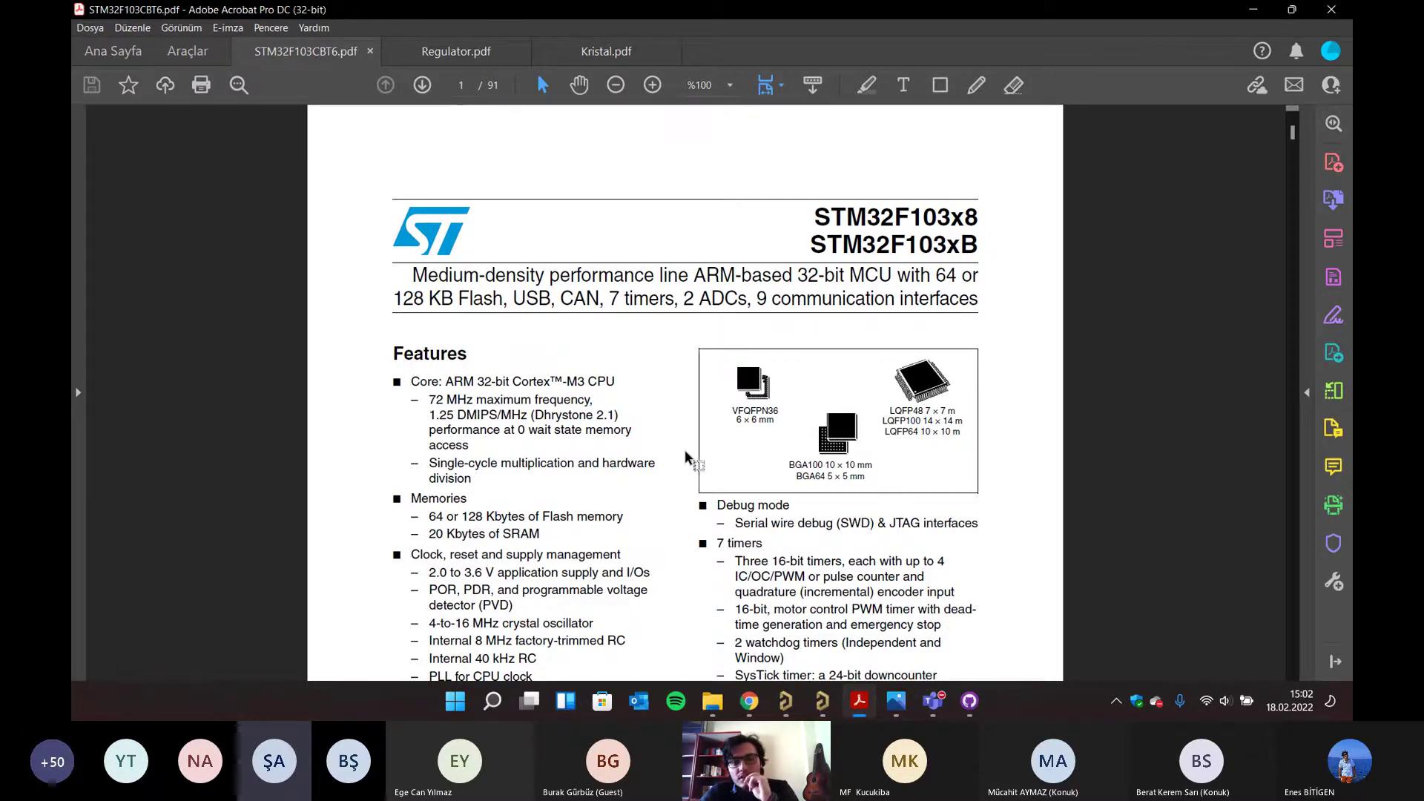
scroll(645, 415, down, 3)
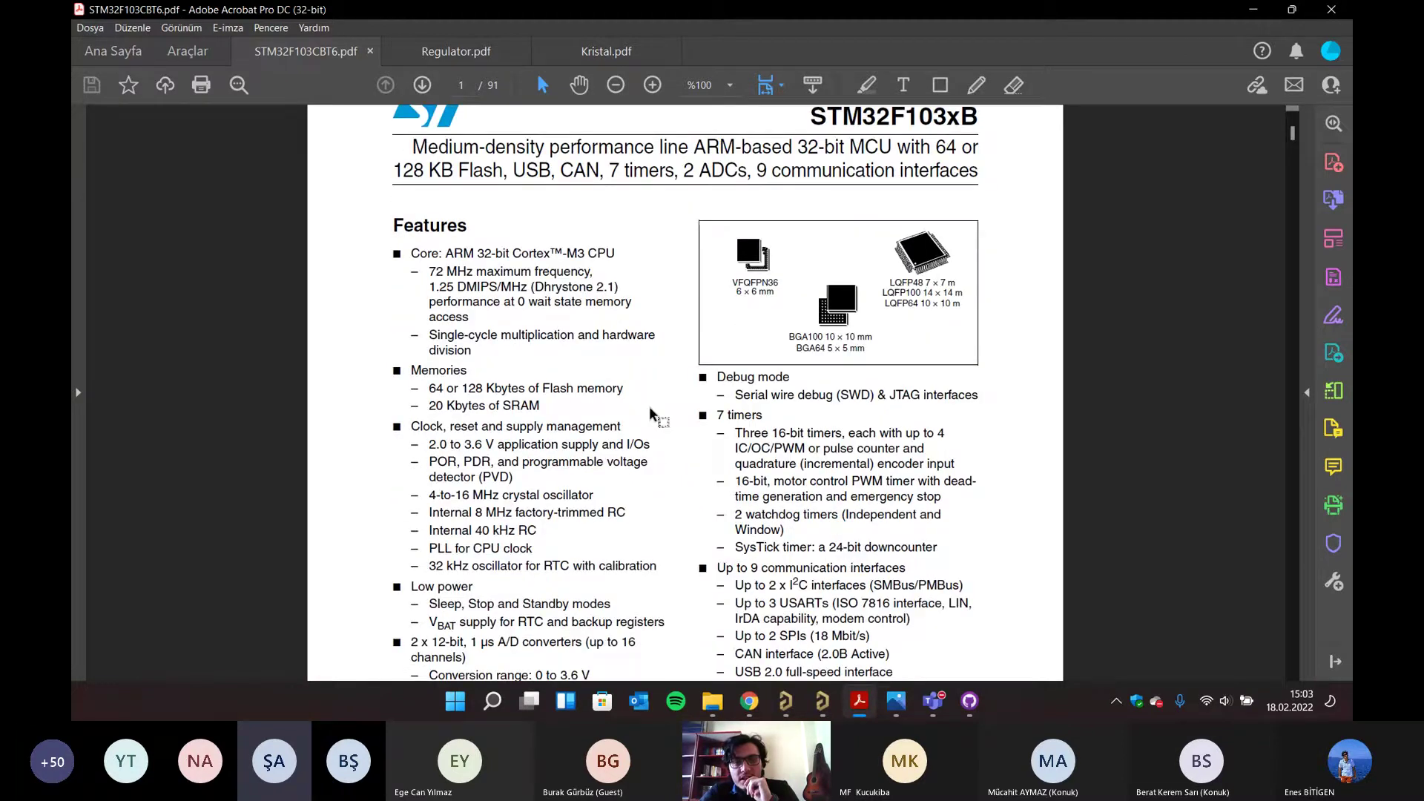
scroll(650, 410, down, 2)
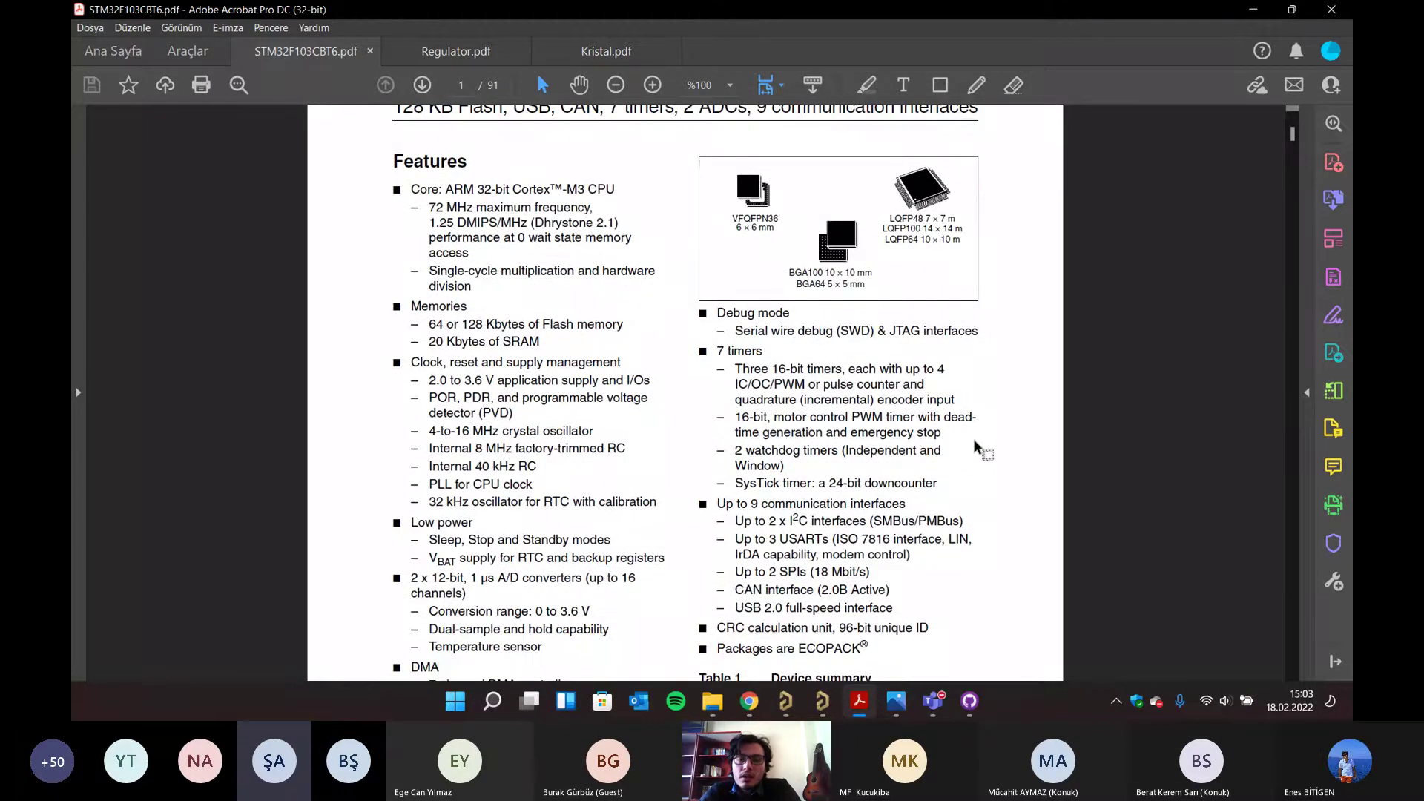